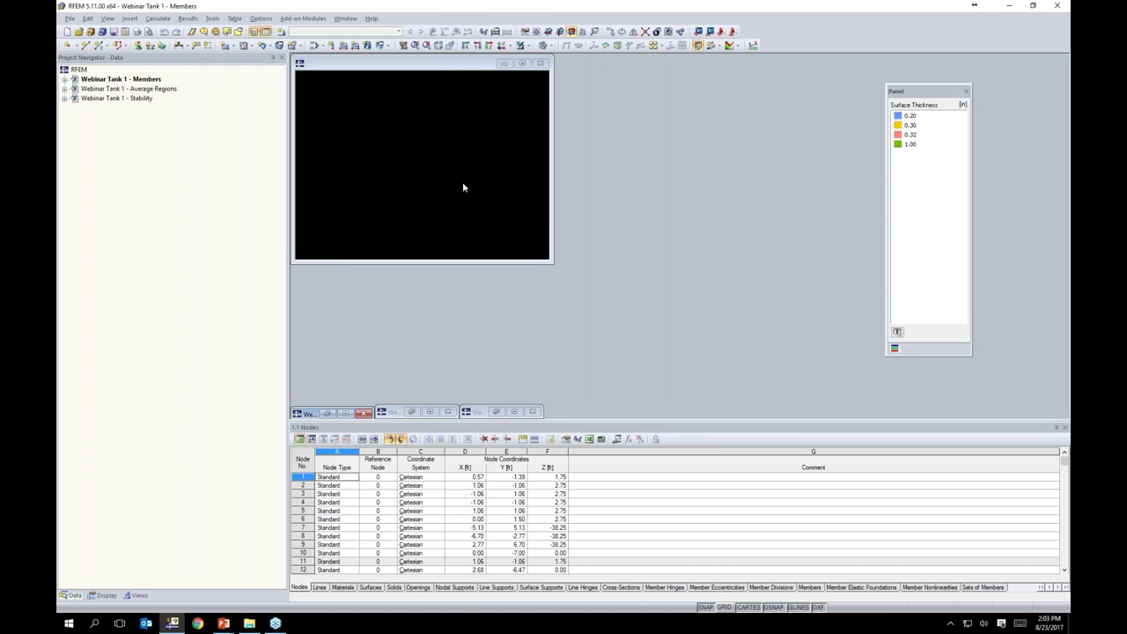
- Maximize the empty RFEM Webinar10 model window and centre the work plane in it
left_click(522, 64)
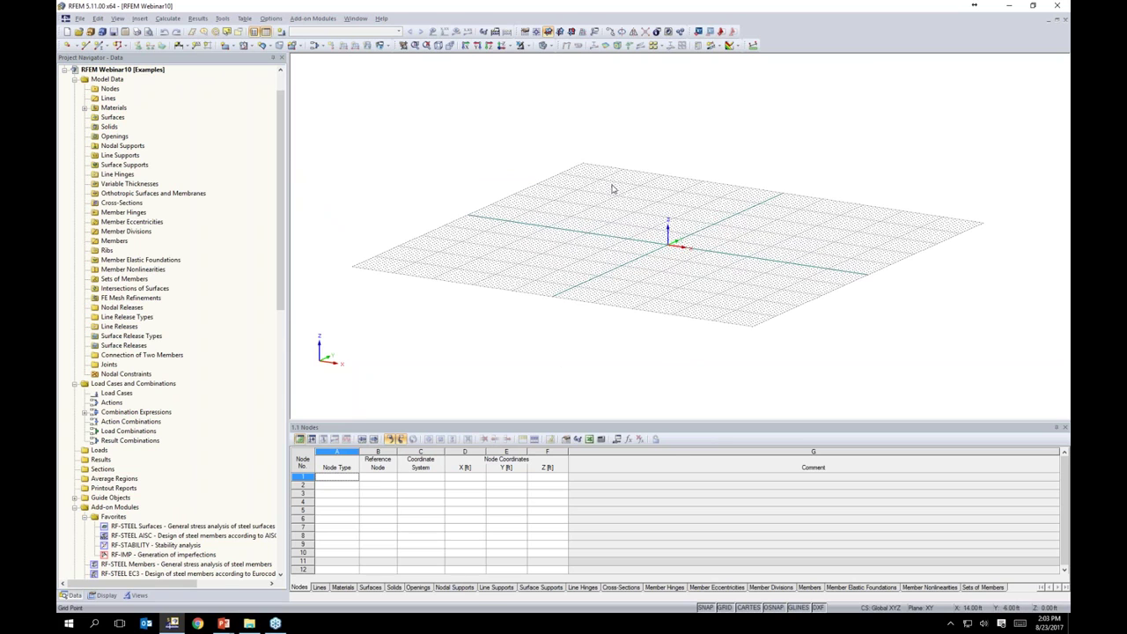
middle_click_drag(643, 270, 593, 294)
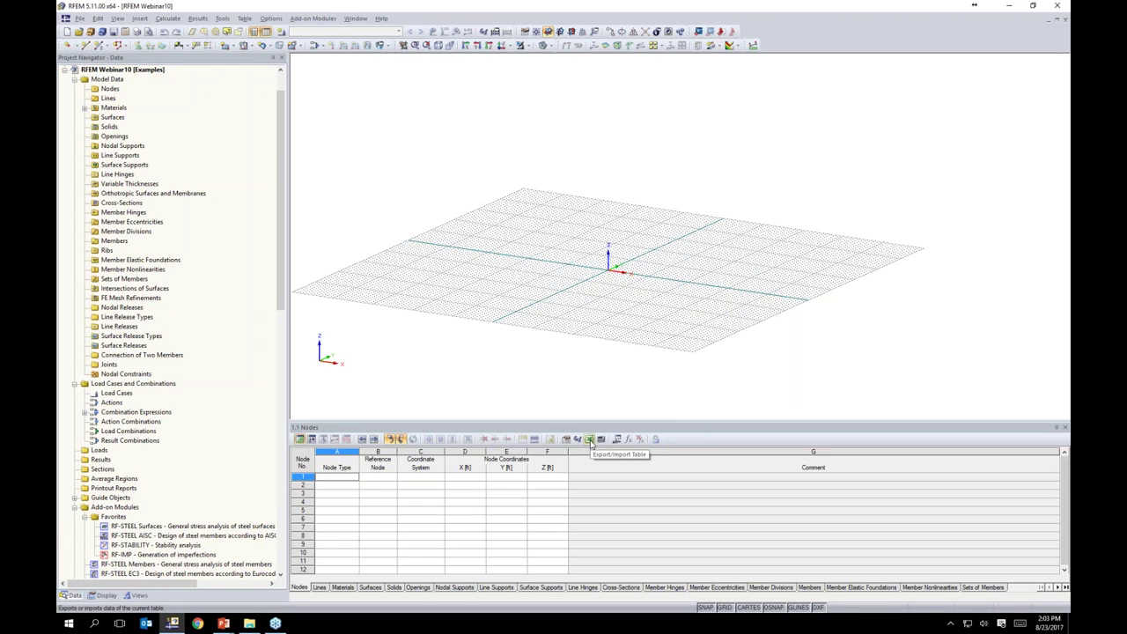
left_click(590, 440)
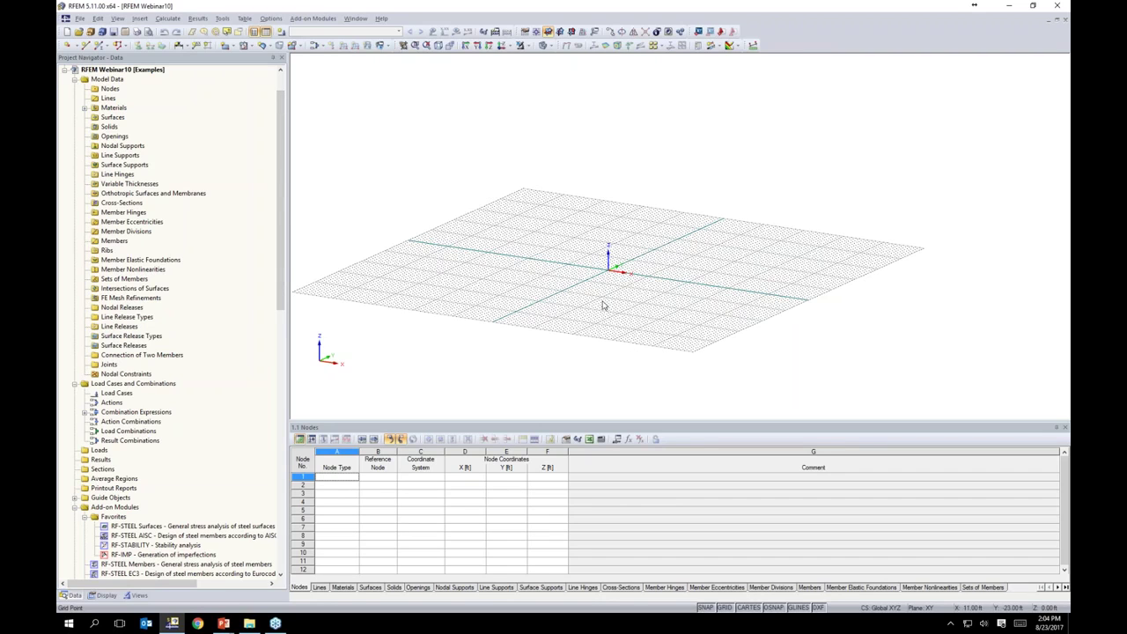
- Look through the project navigator's model data, load cases, add-on modules and display settings
scroll(273, 340, "down", 9)
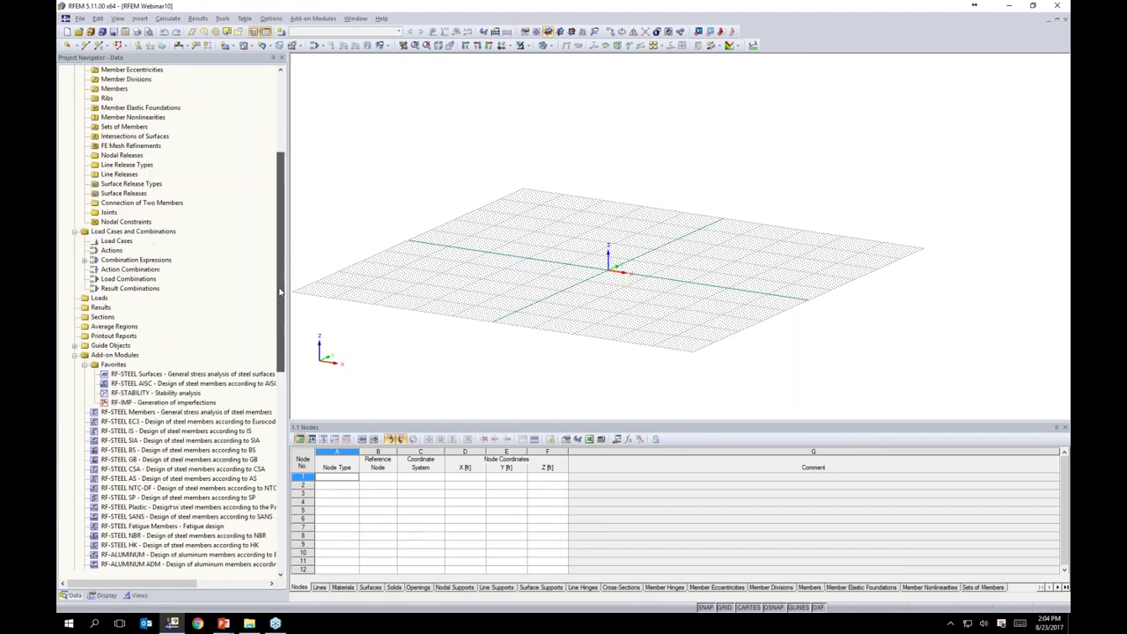
scroll(272, 342, "down", 11)
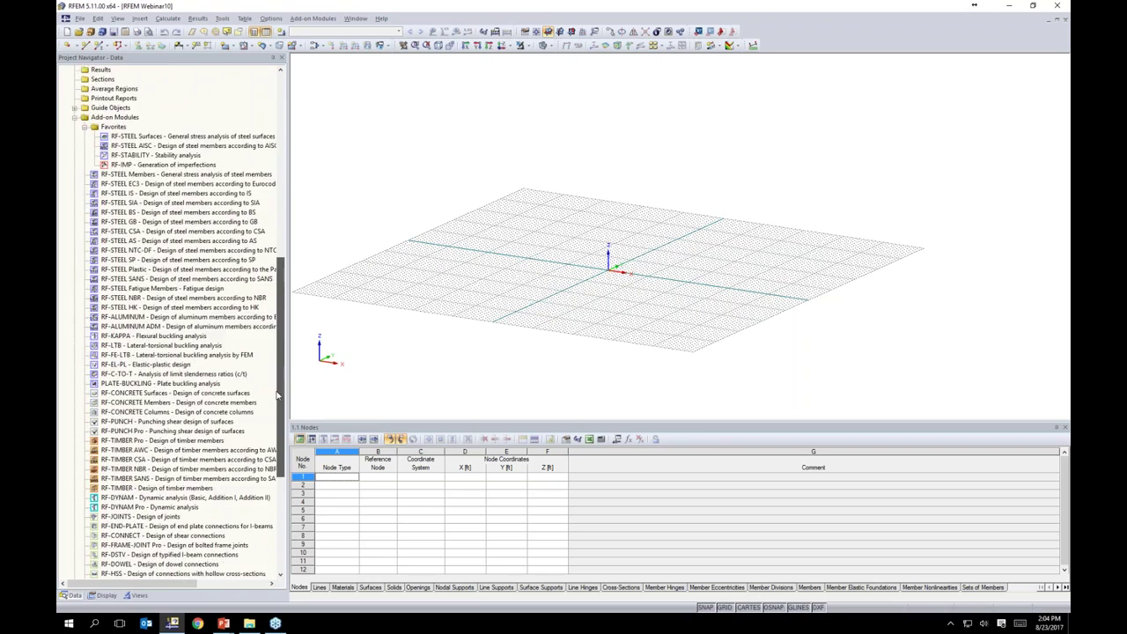
left_click_drag(276, 478, 302, 218)
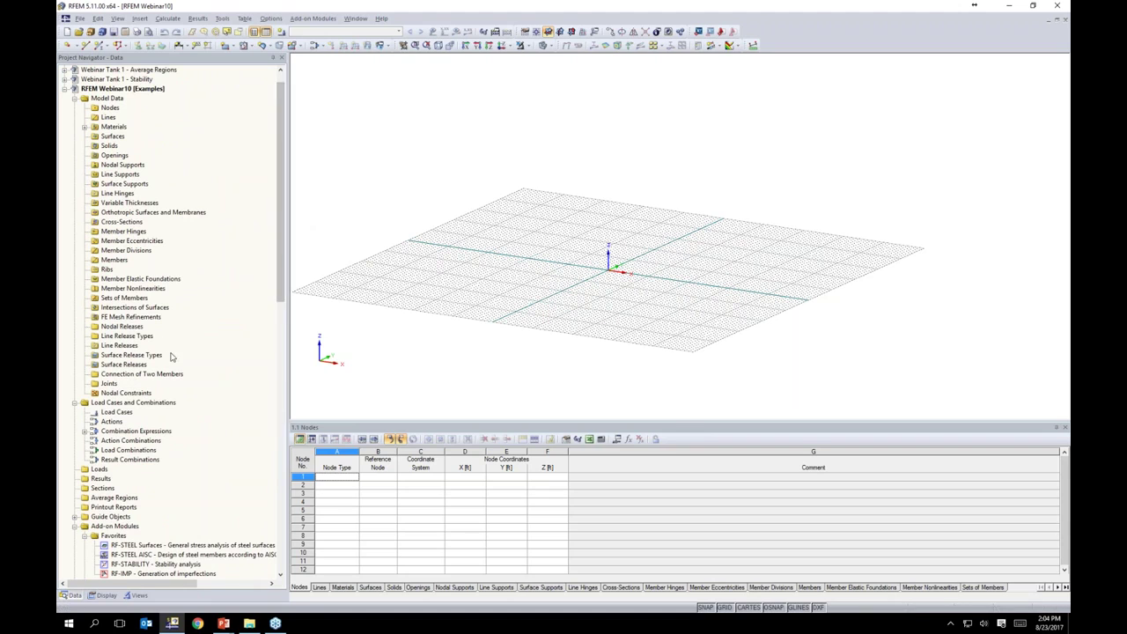
left_click(107, 595)
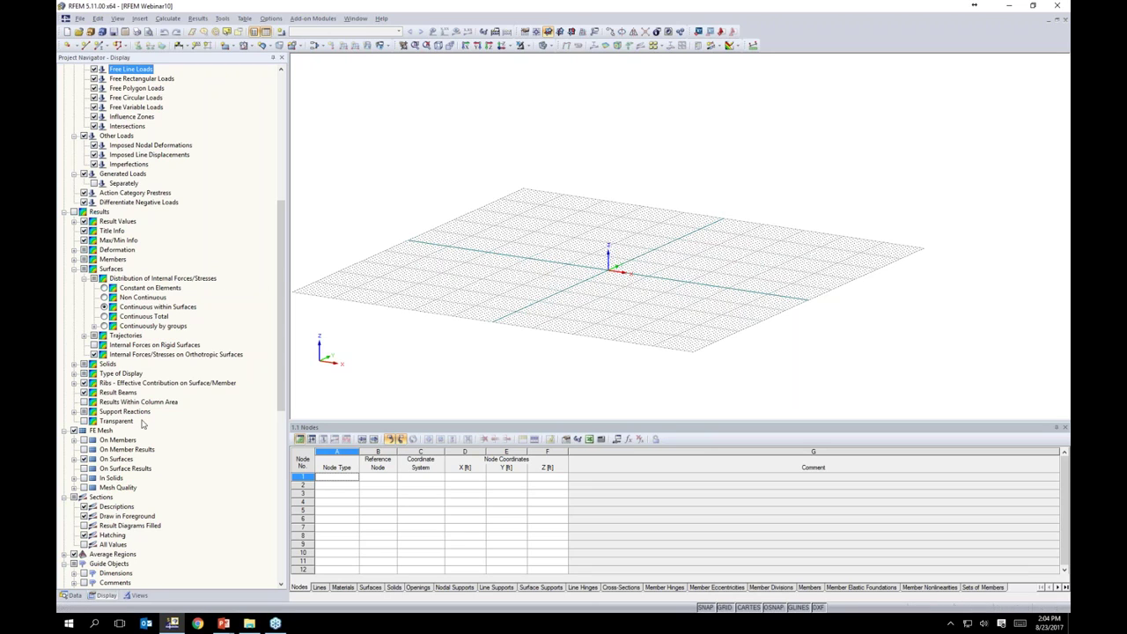
left_click(69, 596)
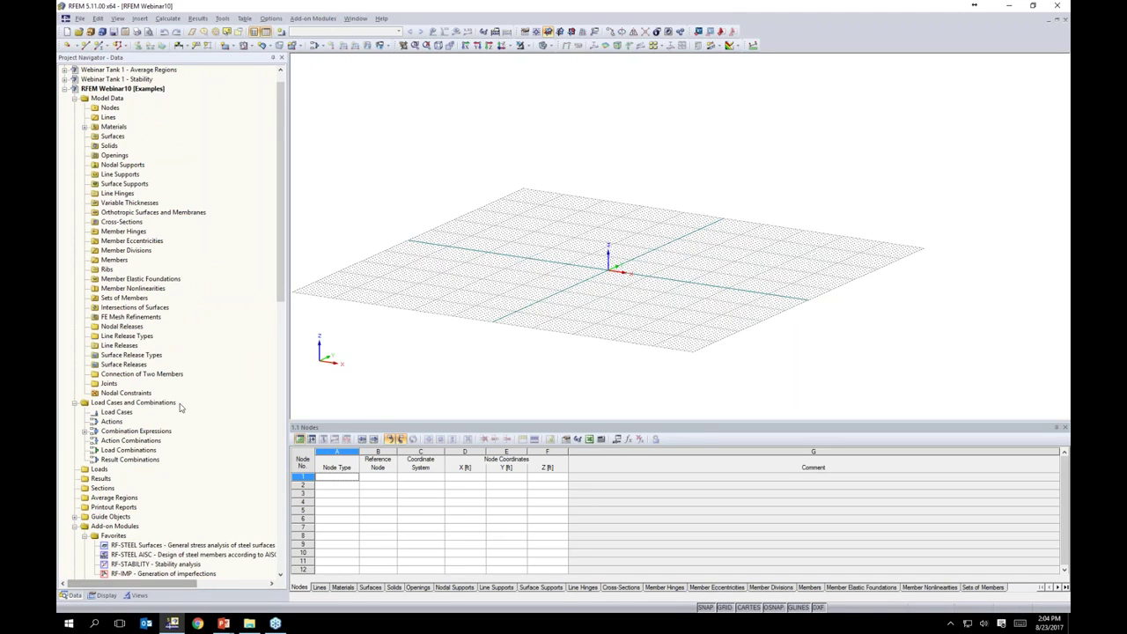
left_click_drag(280, 166, 281, 151)
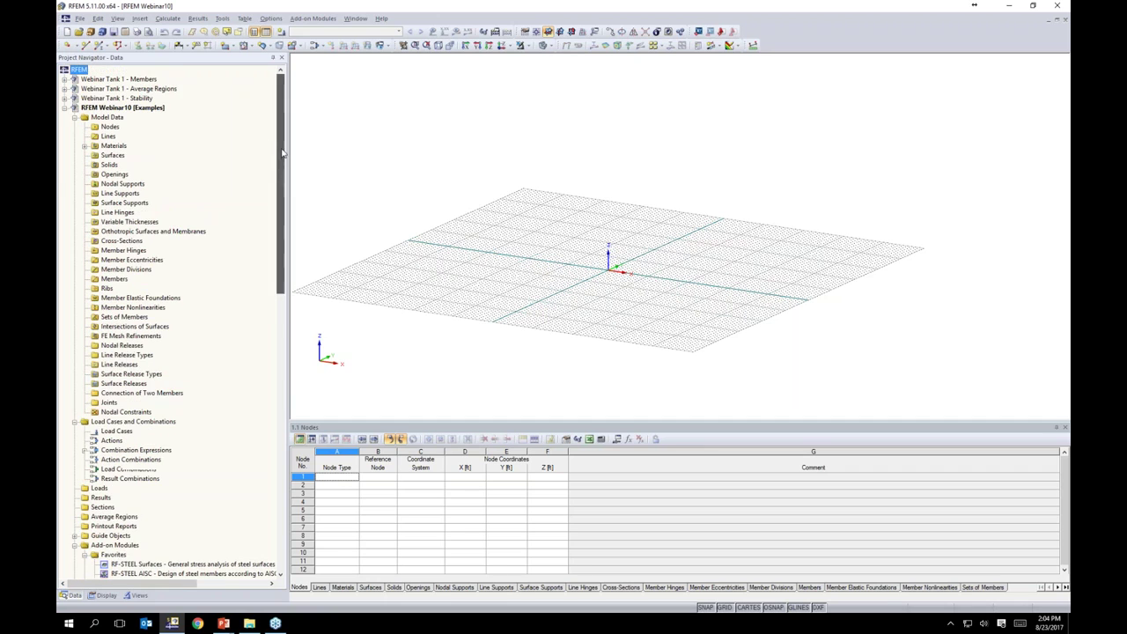
- Draw a circle with a 1.5 ft radius centred on the origin of the XY work plane
middle_click_drag(658, 315, 615, 330)
scroll(592, 271, "up", 5)
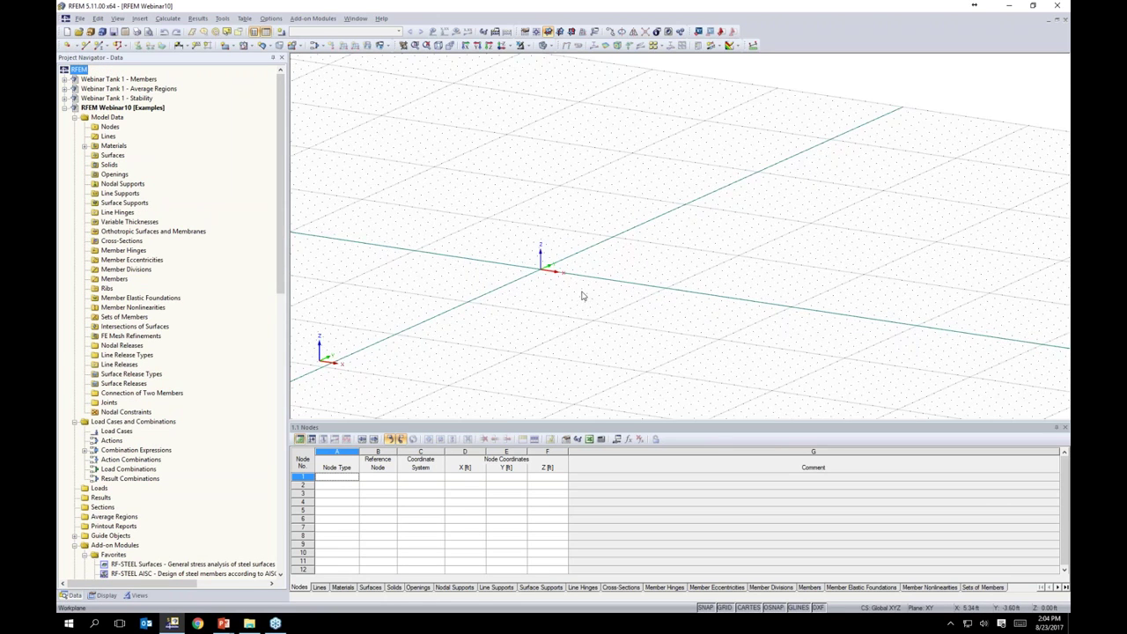
scroll(591, 267, "up", 1)
middle_click_drag(609, 268, 567, 269)
scroll(568, 267, "down", 3)
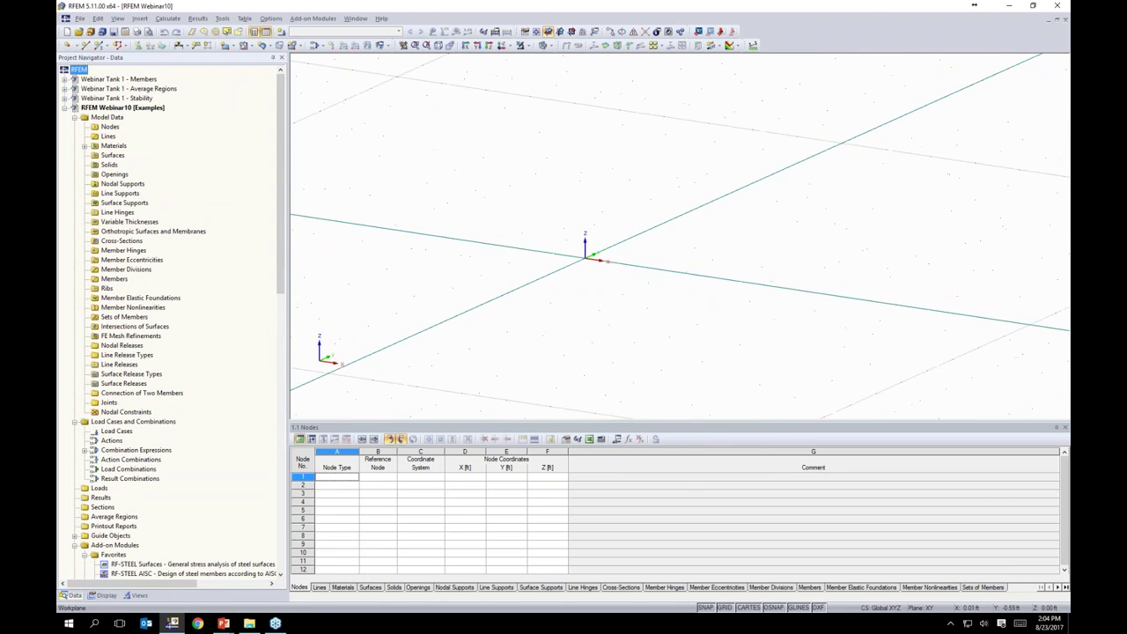
left_click(86, 45)
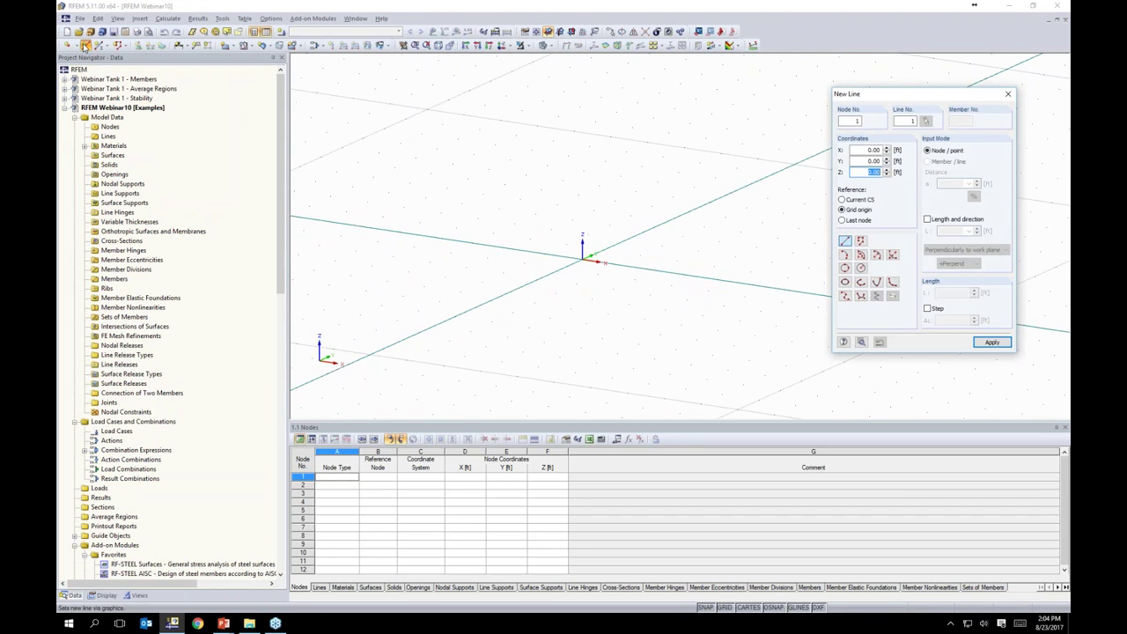
left_click(862, 268)
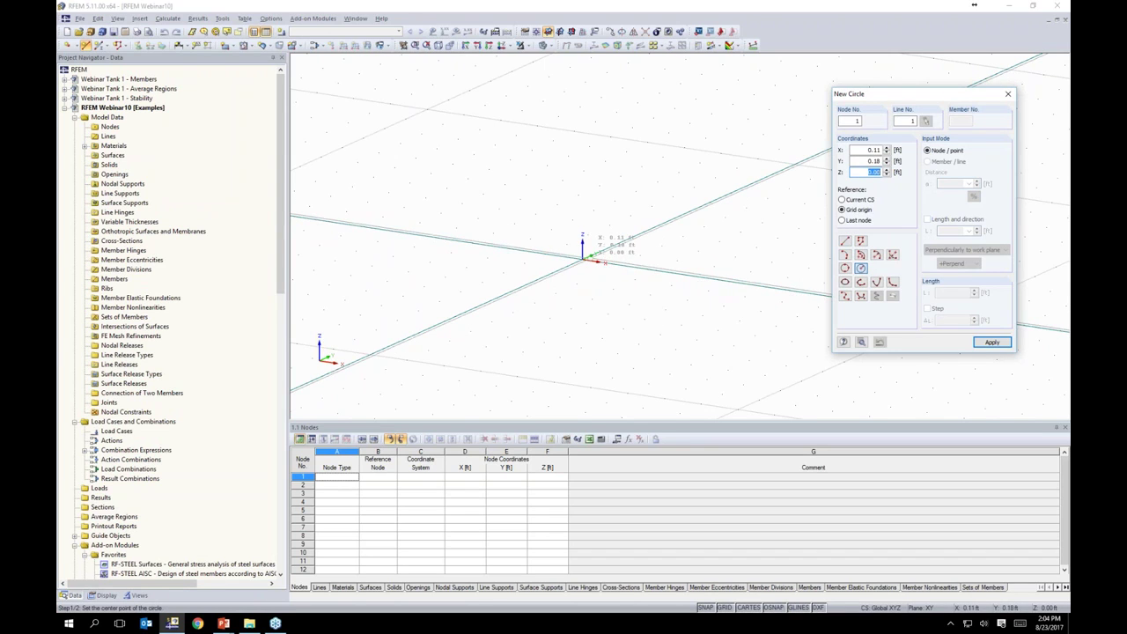
left_click(582, 255)
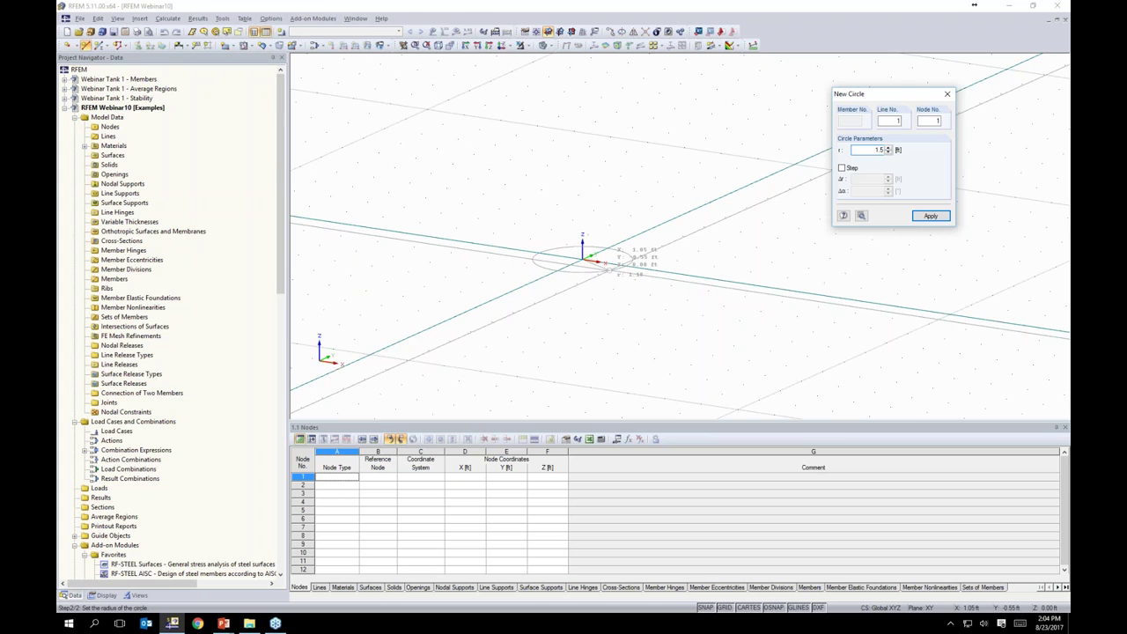
key("Return")
key("Escape")
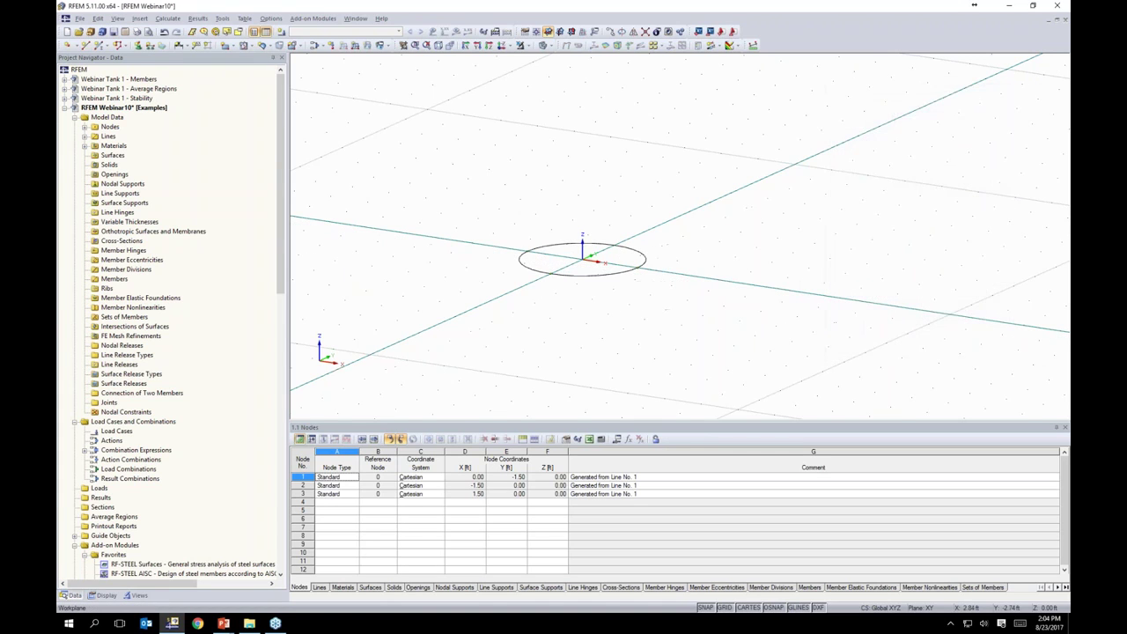
- Move the circle up by 1.75 ft in the Z direction without making a copy
middle_click_drag(636, 303, 622, 259)
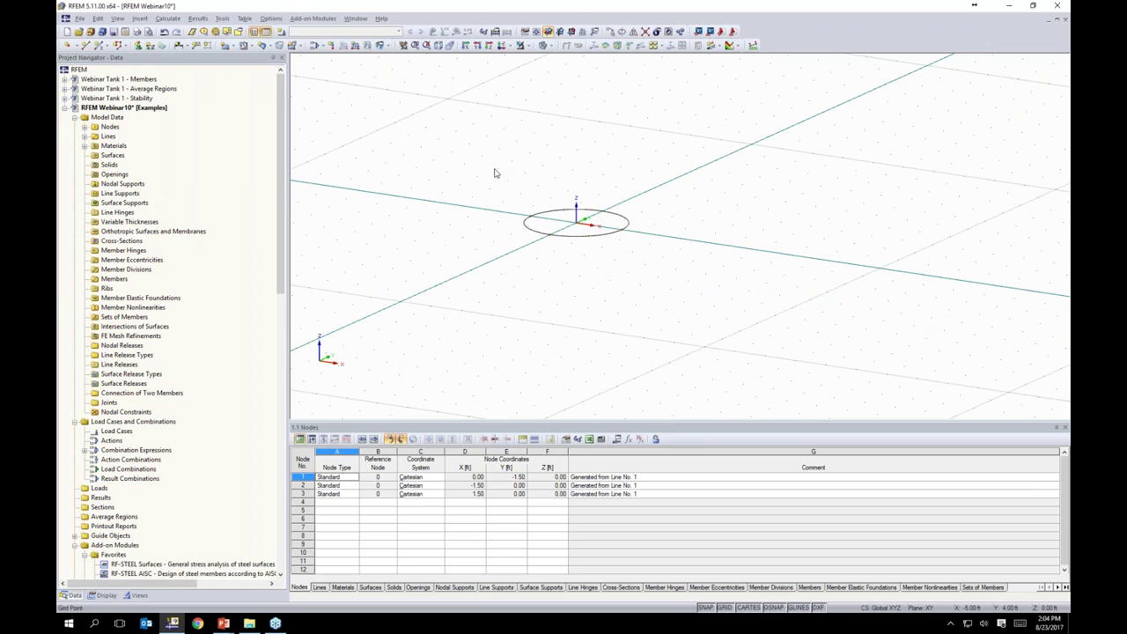
left_click_drag(496, 172, 720, 297)
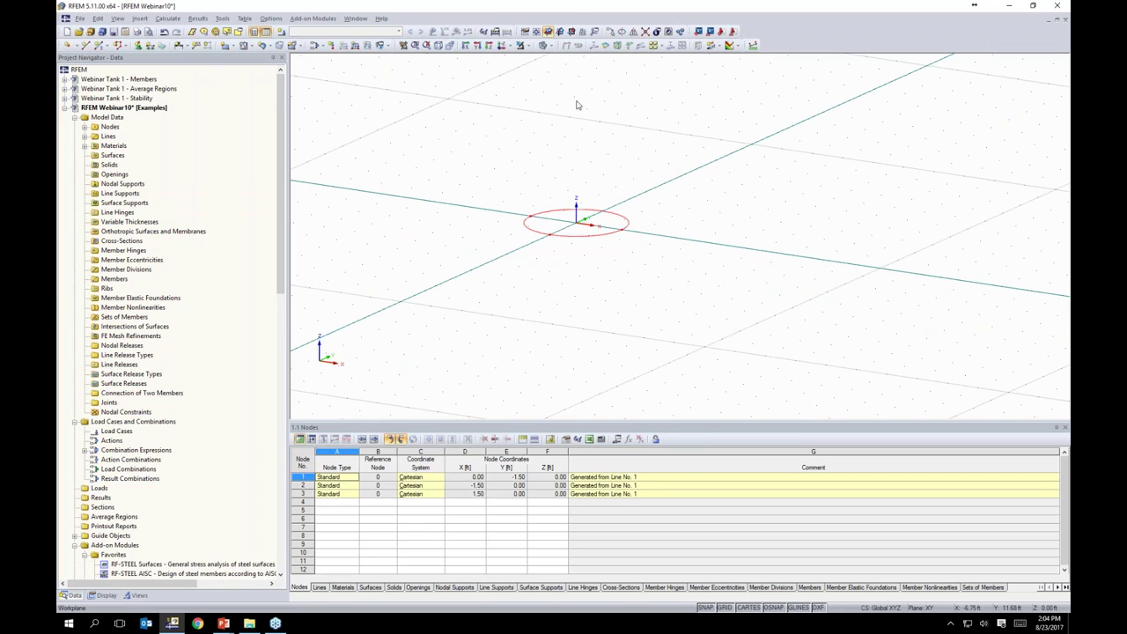
left_click(610, 32)
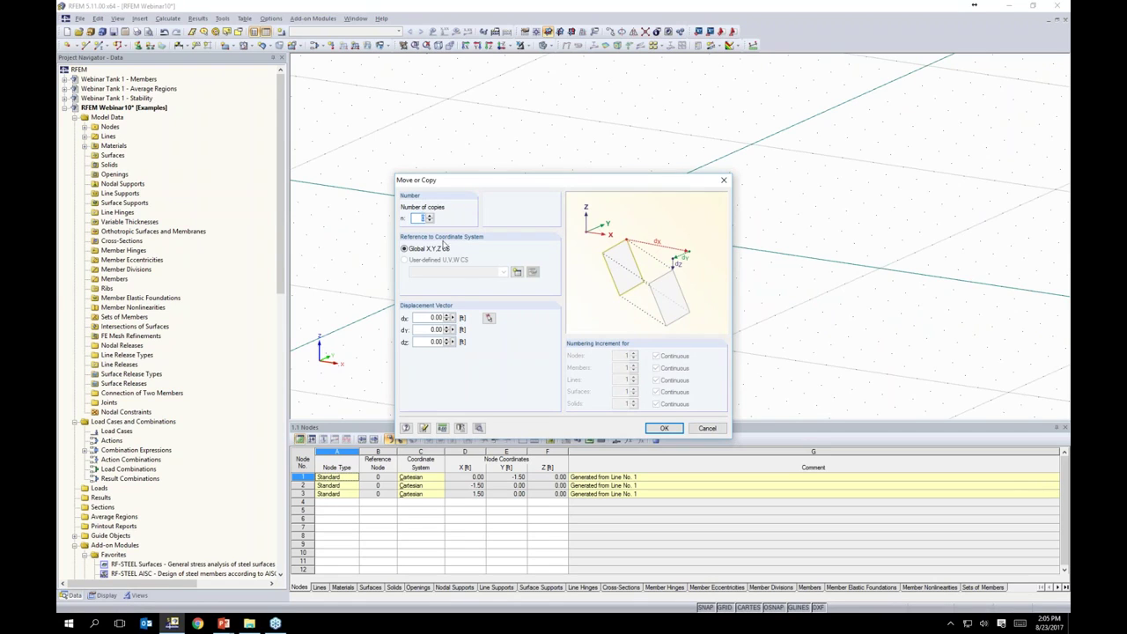
type("1.75")
key("Return")
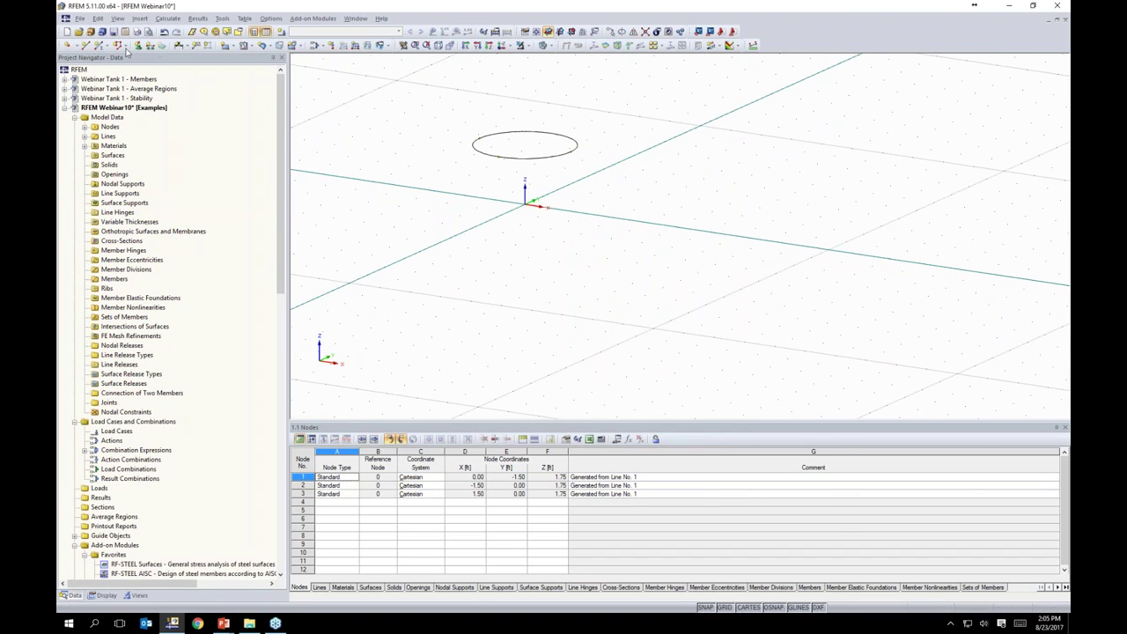
- Draw a straight line from the circle's node on the positive X side to the grid point at X 7.00, Y 0.00, Z 0.00 ft
left_click(85, 46)
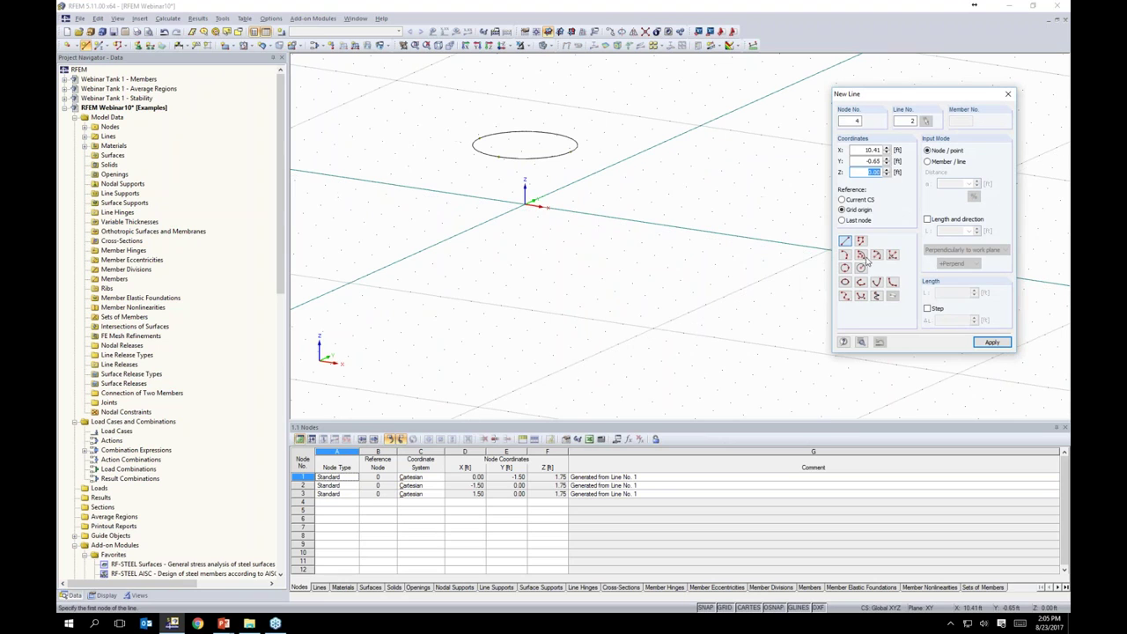
middle_click_drag(649, 226, 496, 264)
left_click(463, 138)
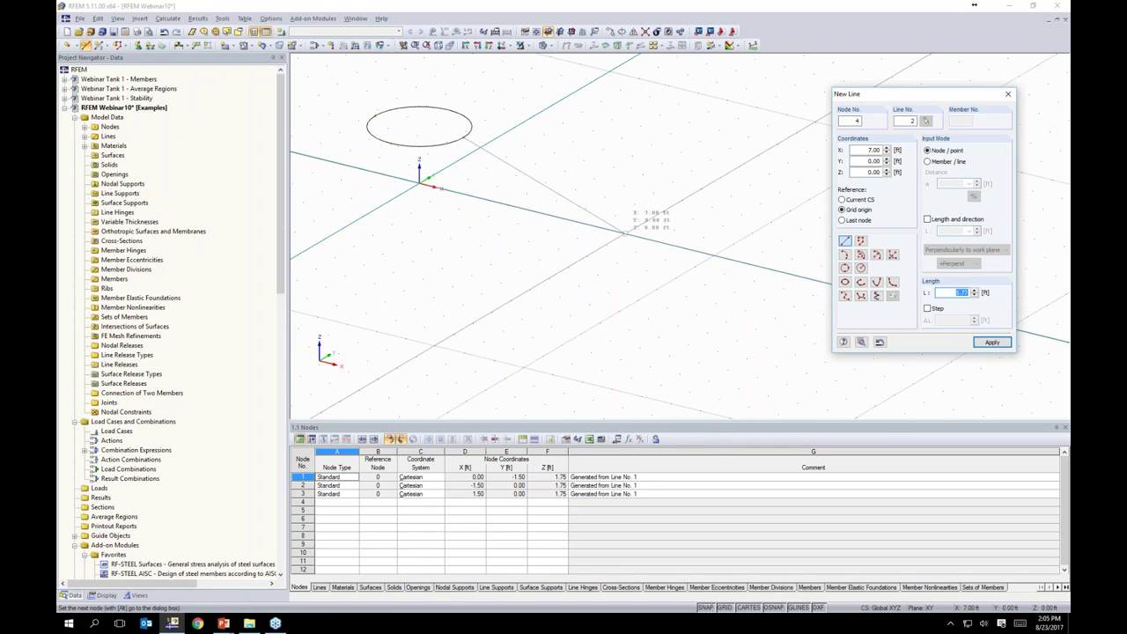
left_click(625, 234)
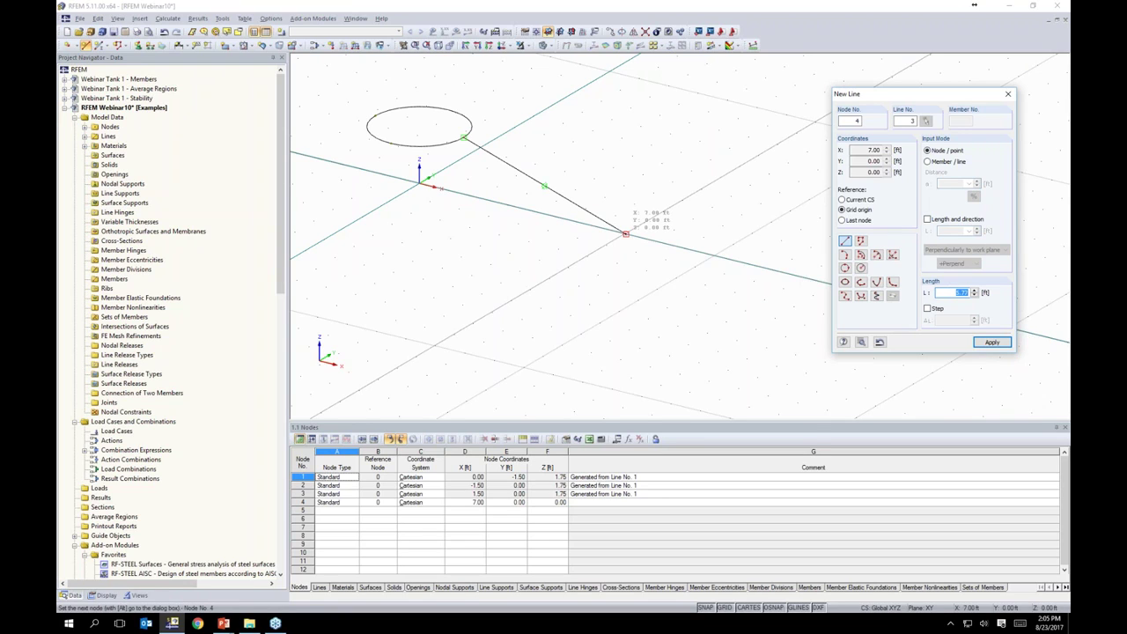
right_click(626, 234)
right_click(626, 234)
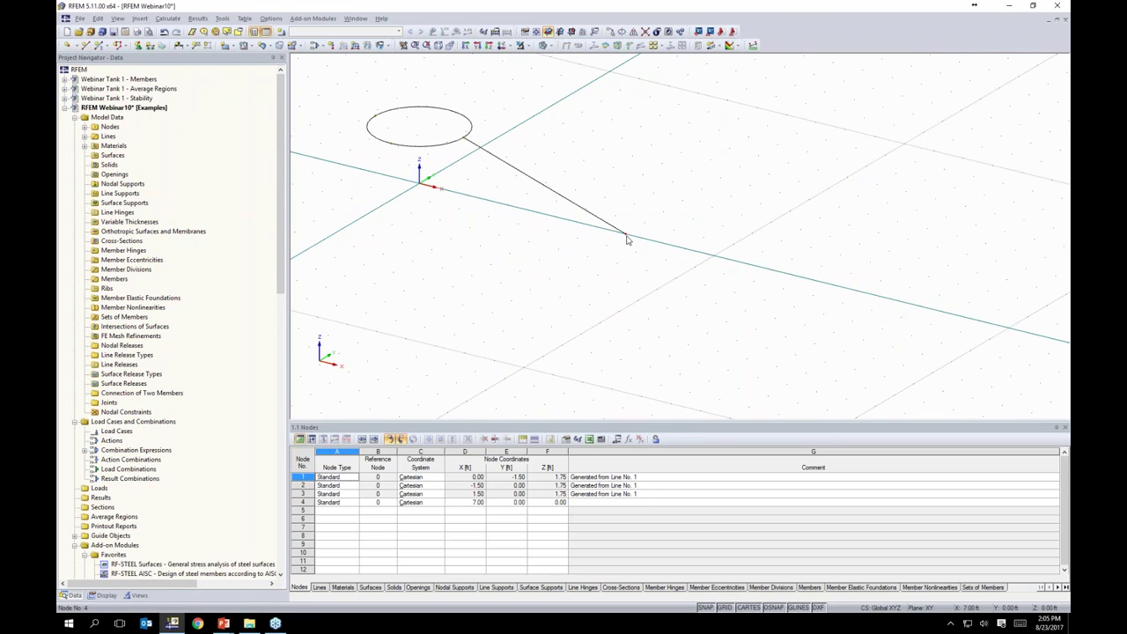
- Copy the sloped line's lower end node once, offset 0.25 ft in X and -0.25 ft in Z
left_click(626, 237)
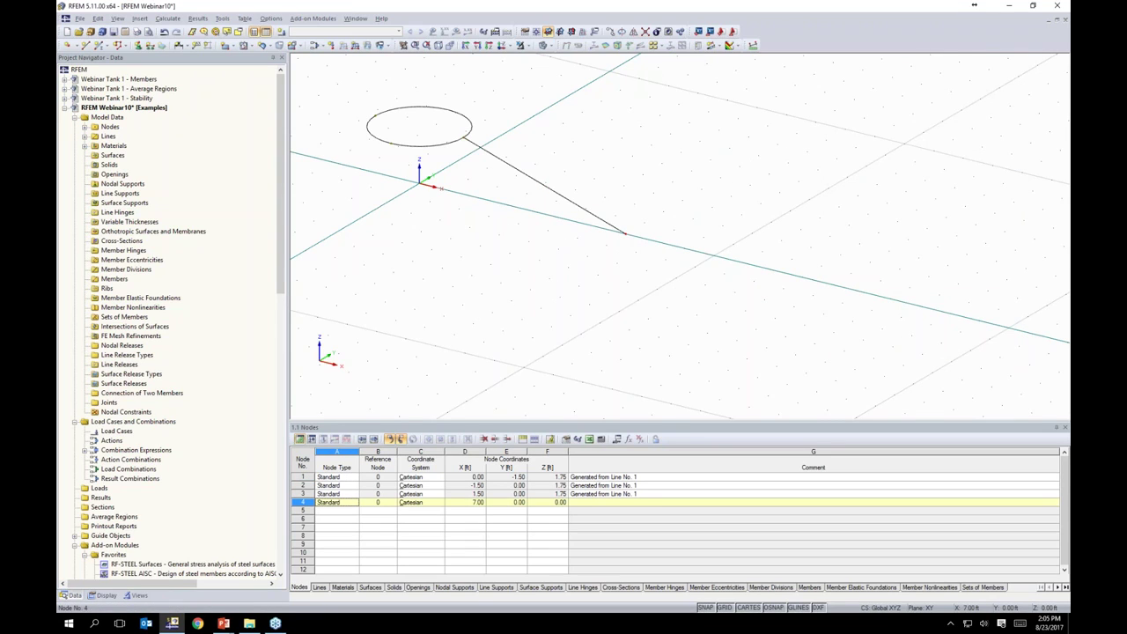
left_click(610, 34)
left_click_drag(609, 183, 852, 98)
type("1")
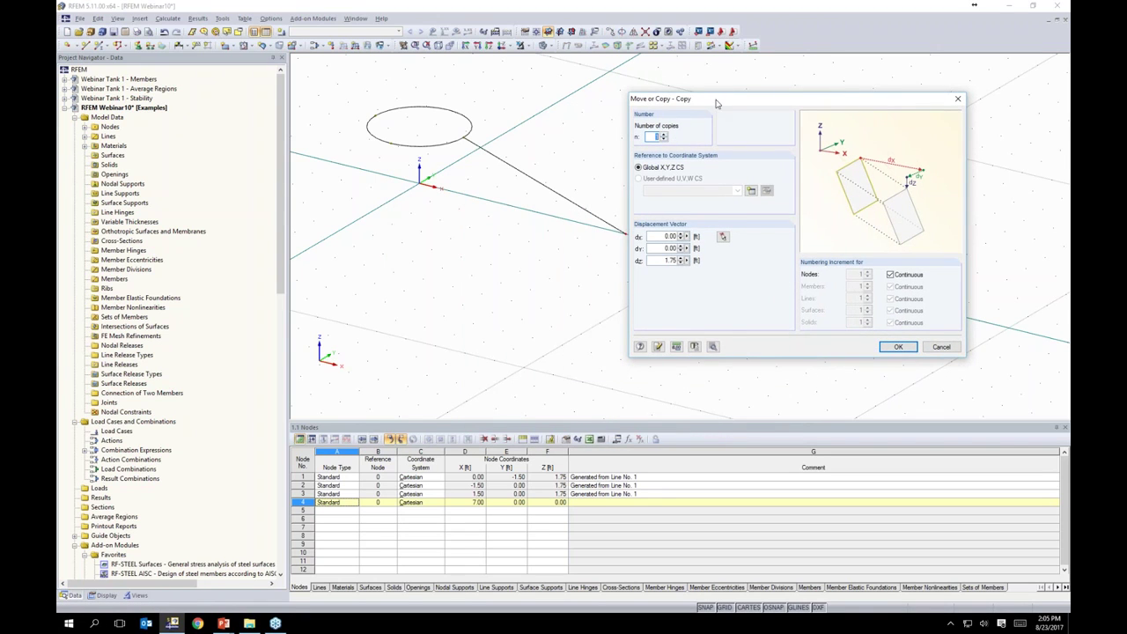
left_click_drag(716, 104, 756, 103)
double_click(701, 234)
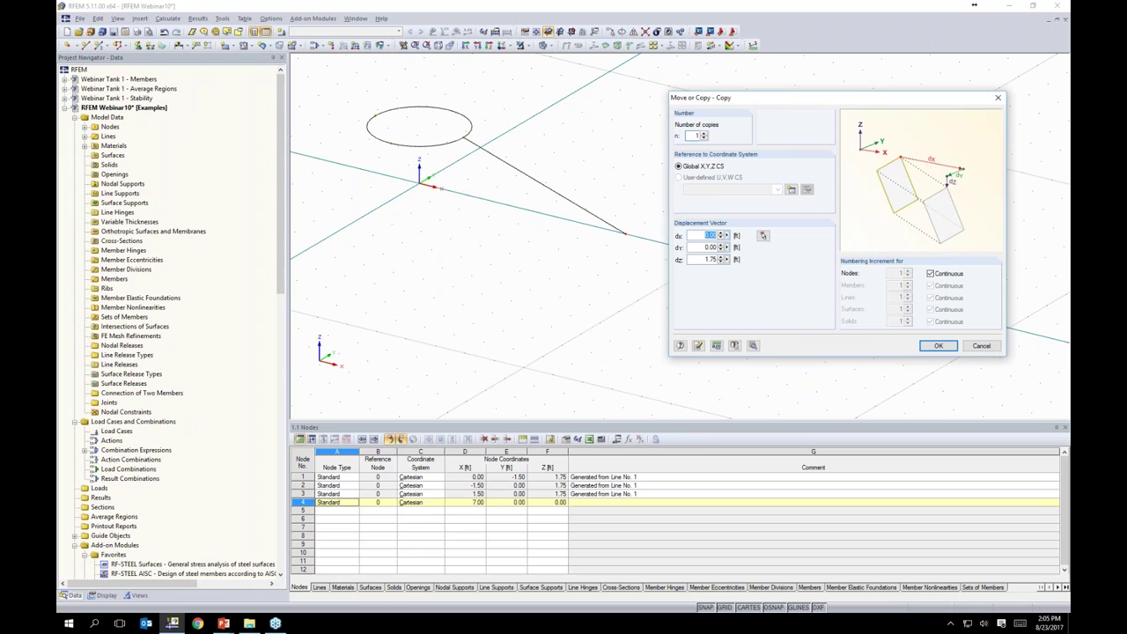
key("Tab")
left_click(936, 345)
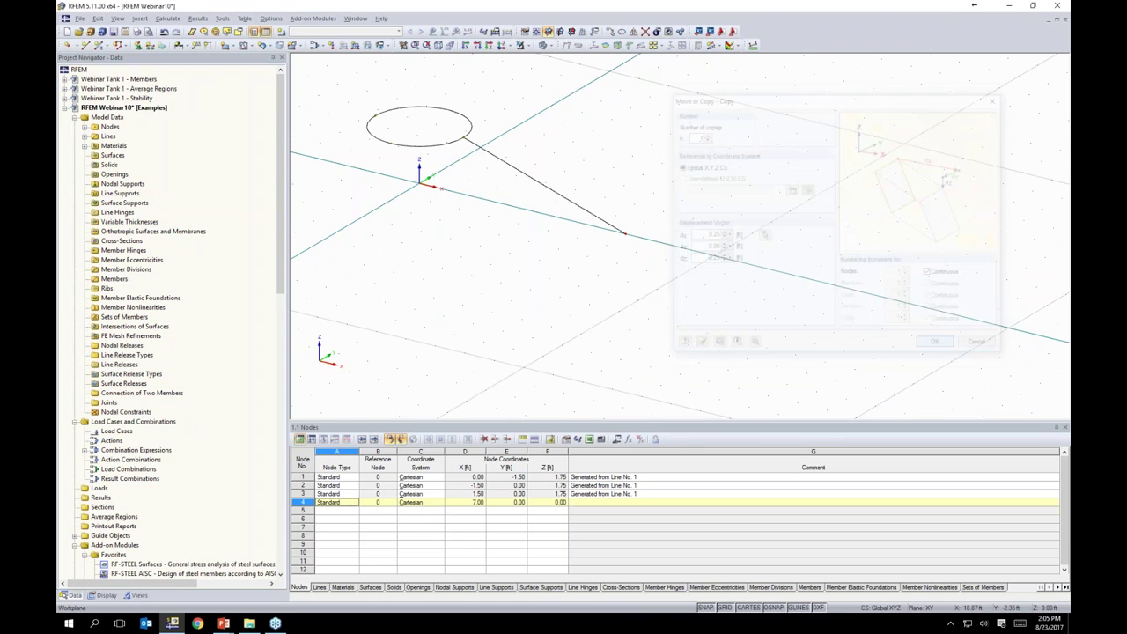
middle_click_drag(624, 239, 580, 284)
scroll(579, 285, "up", 2)
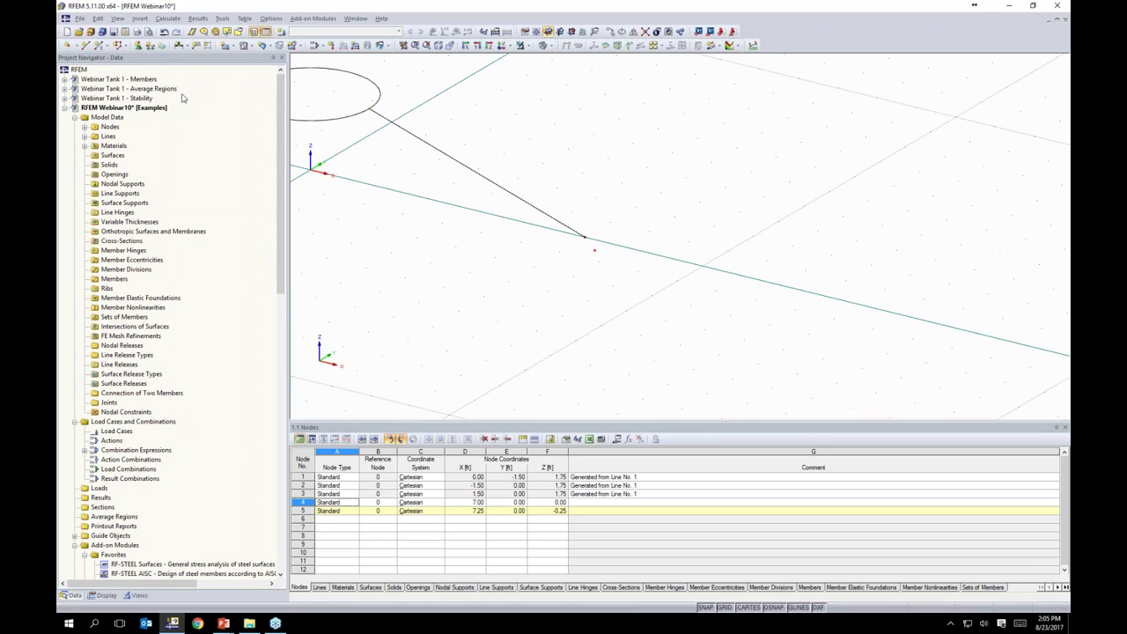
- Draw an arc with a 0.25 ft radius in the vertical XZ plane, from the sloped line's lower end to the copied node
left_click(85, 45)
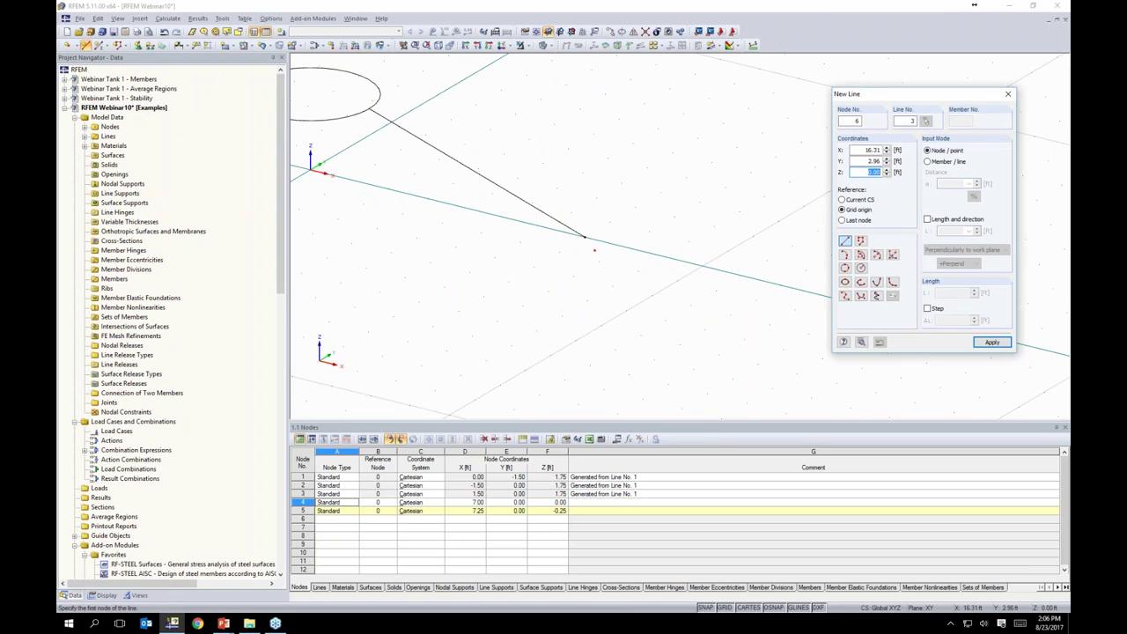
left_click(877, 256)
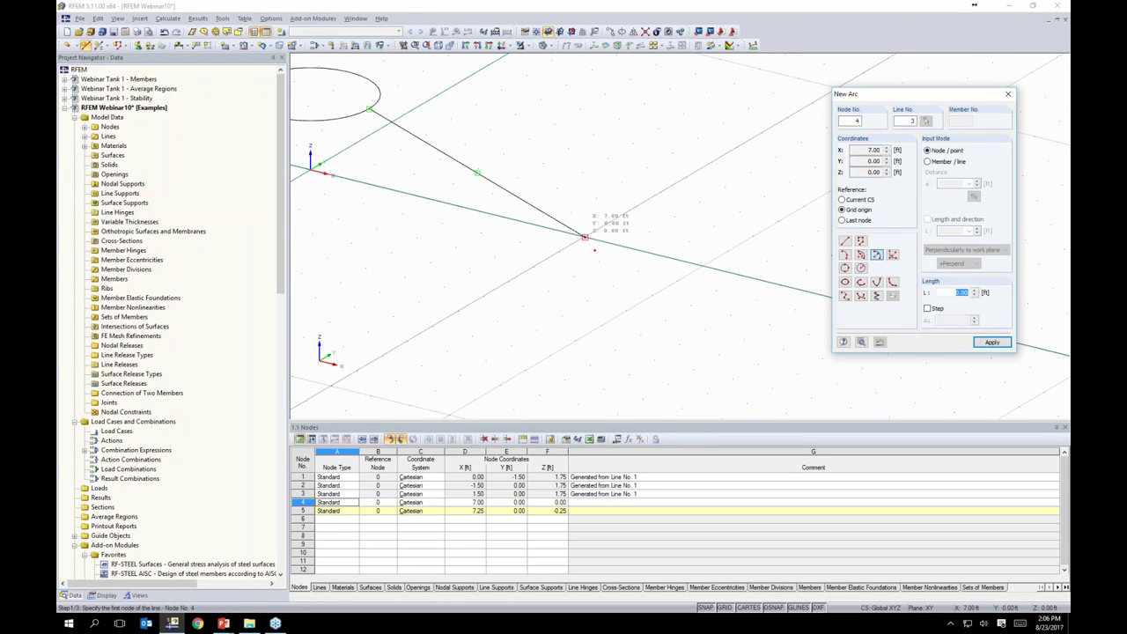
left_click(584, 237)
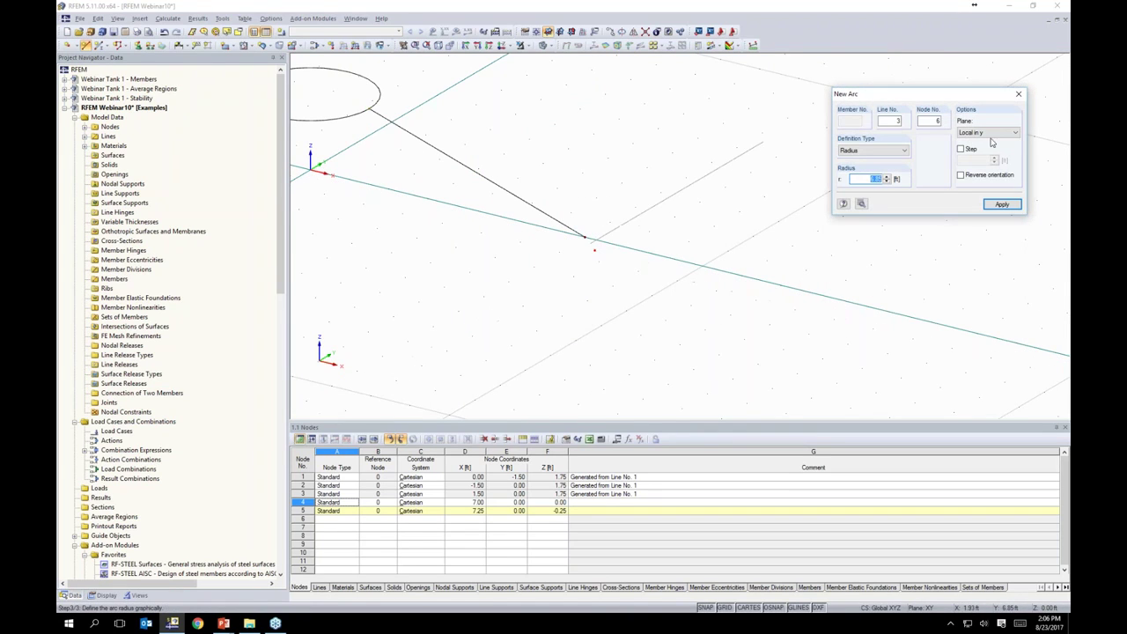
left_click(989, 133)
left_click(985, 152)
double_click(874, 179)
type("0.25")
key("Return")
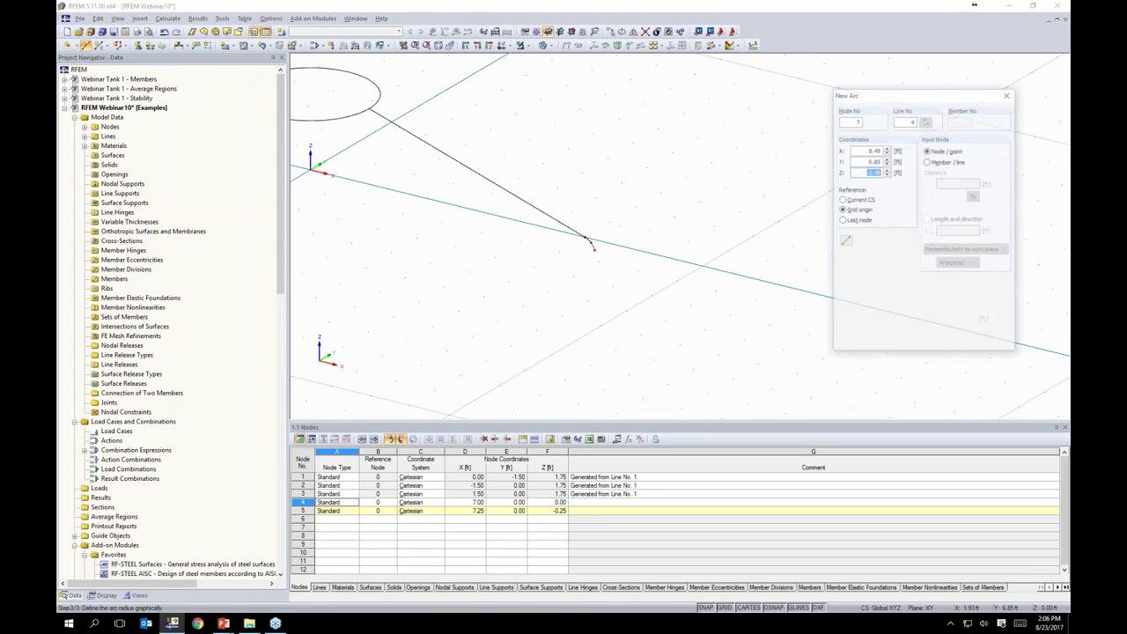
key("Escape")
scroll(586, 251, "up", 2)
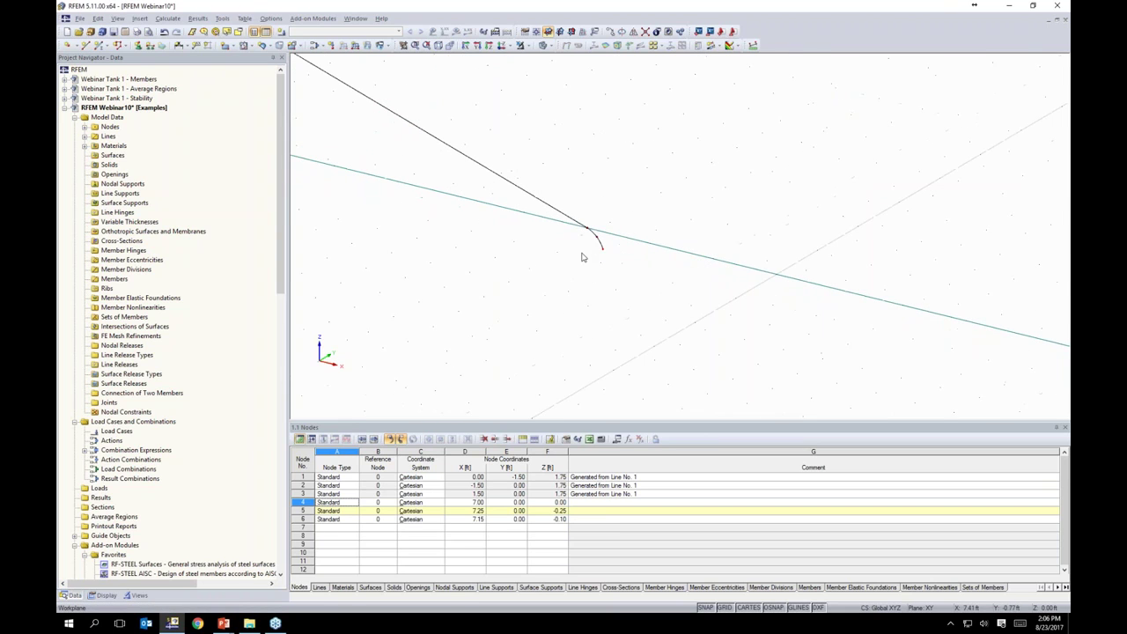
- Set up a rotation of the sloped line and edge arc about the global Z axis with 8 copies at 45° each
scroll(554, 220, "down", 3)
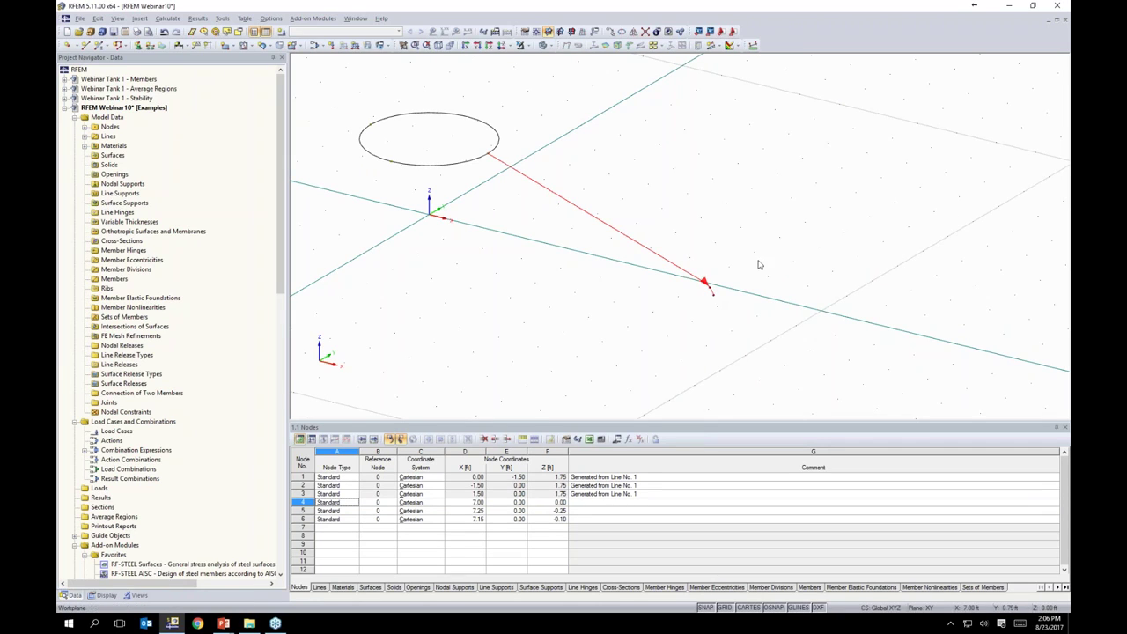
left_click(622, 33)
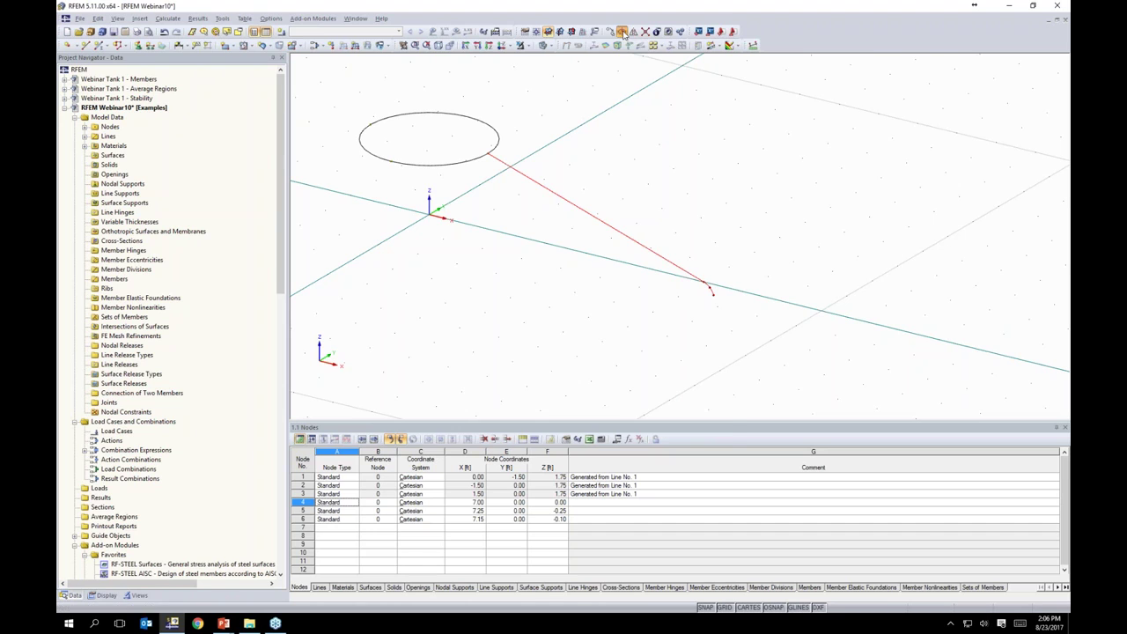
left_click_drag(556, 185, 755, 131)
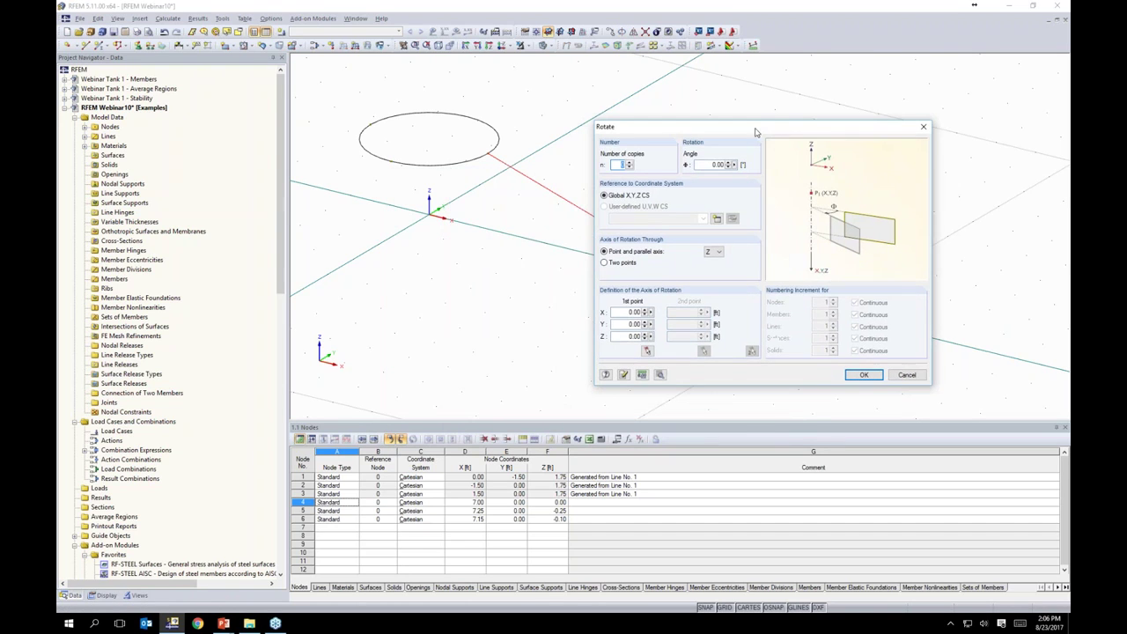
type("8")
key("Tab")
left_click(661, 375)
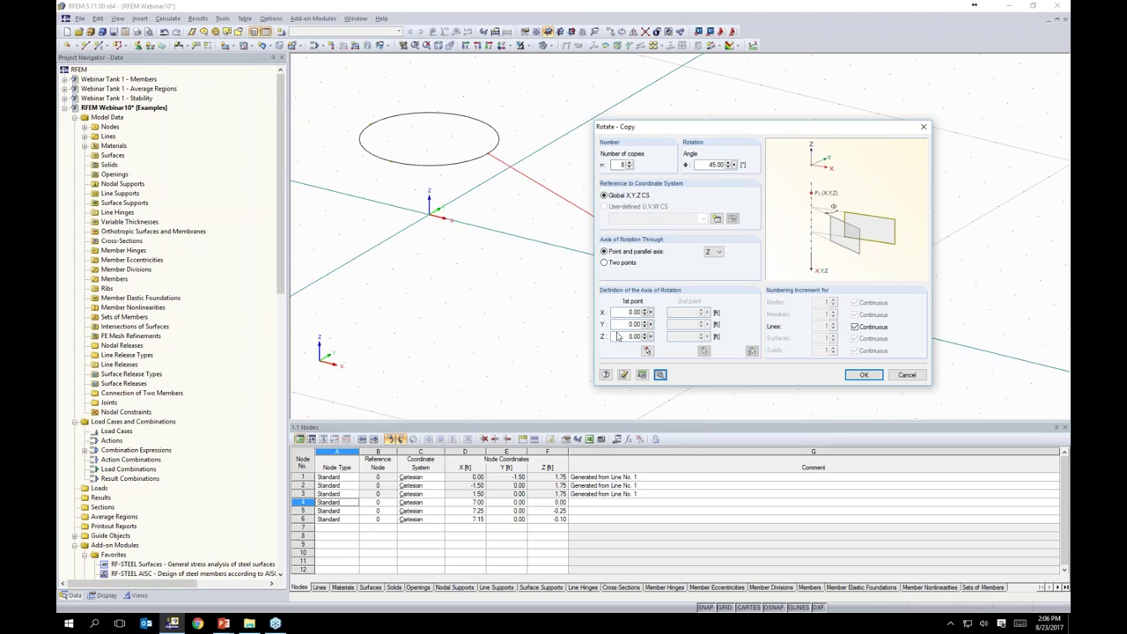
- Apply the rotated copy with new surfaces created between the selected lines and their copies, using arc lines as connections
left_click(662, 374)
left_click_drag(656, 150, 848, 125)
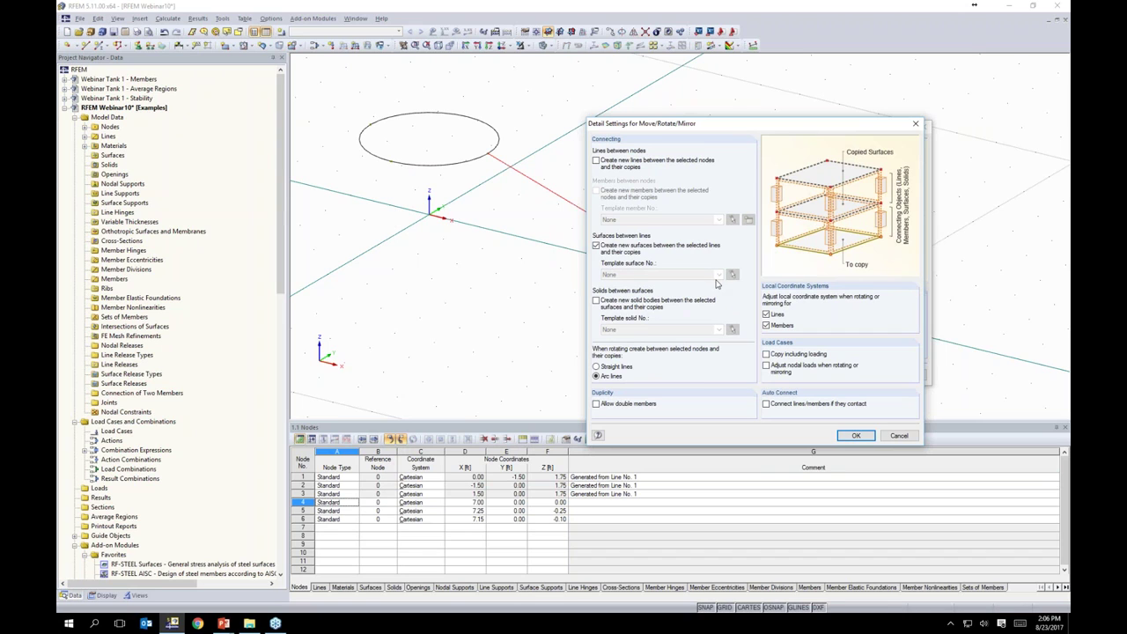
left_click(855, 438)
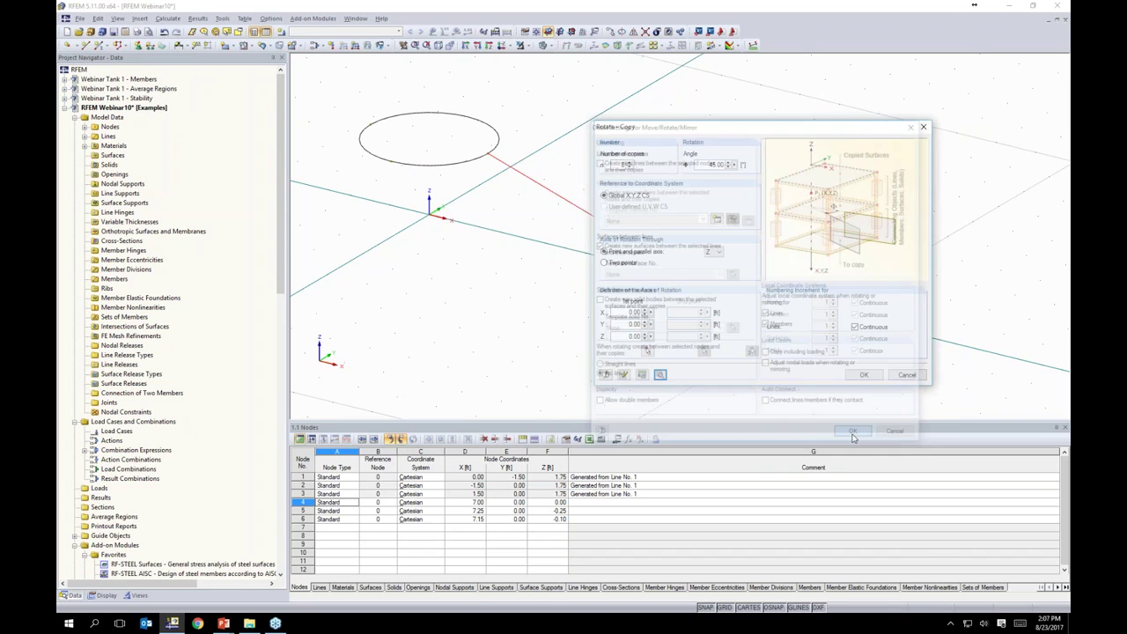
left_click(863, 374)
- Select all the roof surfaces and set their stiffness type to Standard
scroll(767, 367, "down", 3)
middle_click_drag(734, 370, 849, 354)
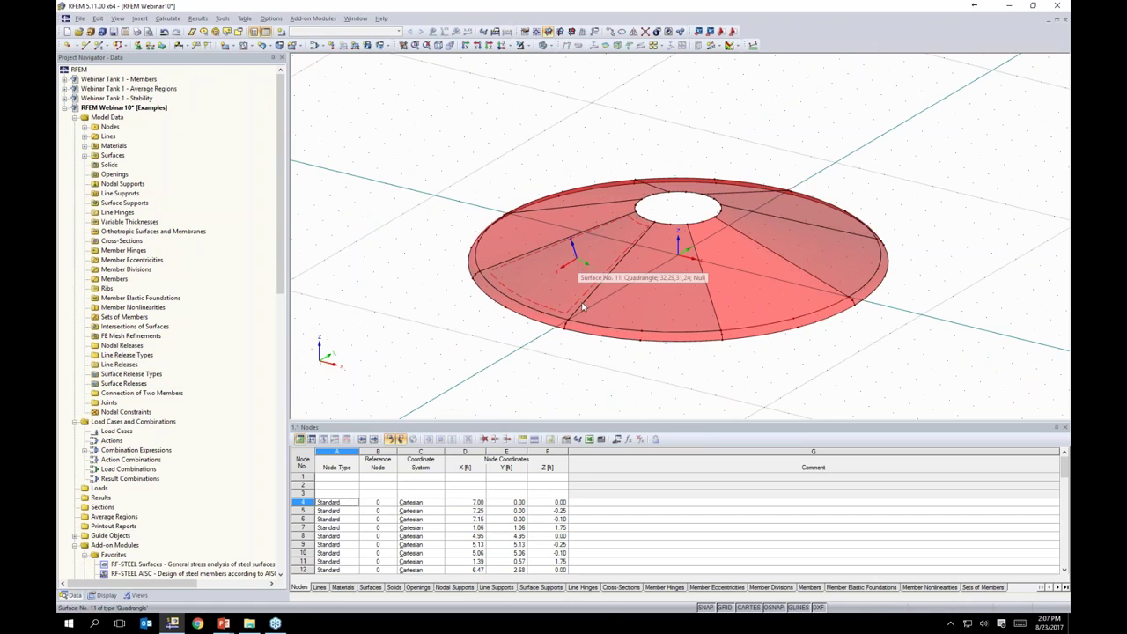
middle_click_drag(692, 369, 699, 367)
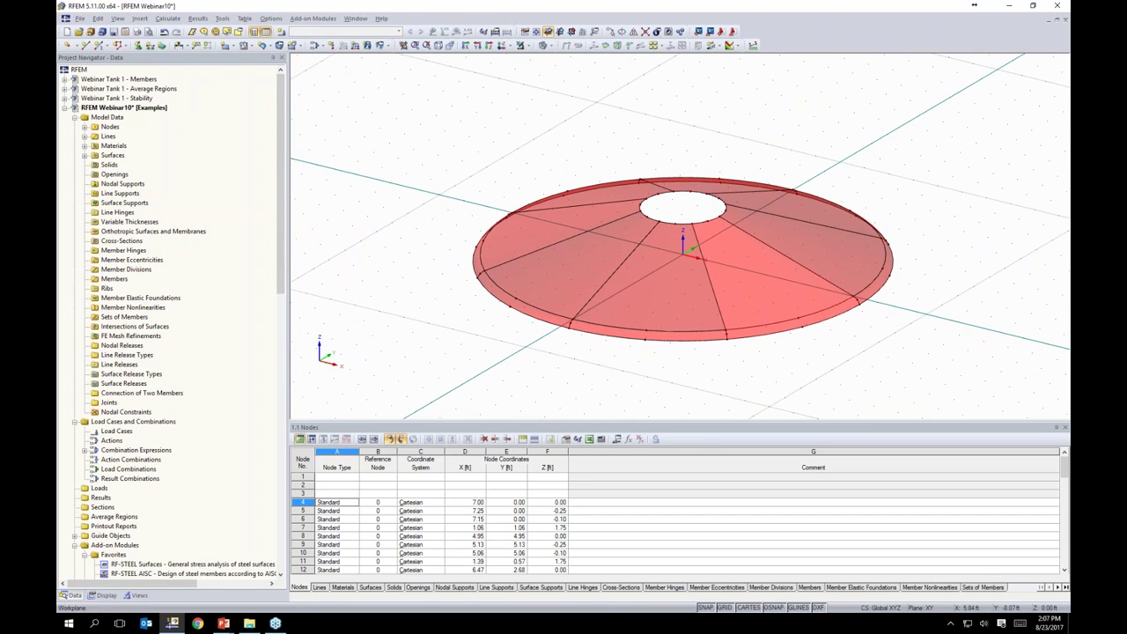
left_click_drag(933, 380, 438, 124)
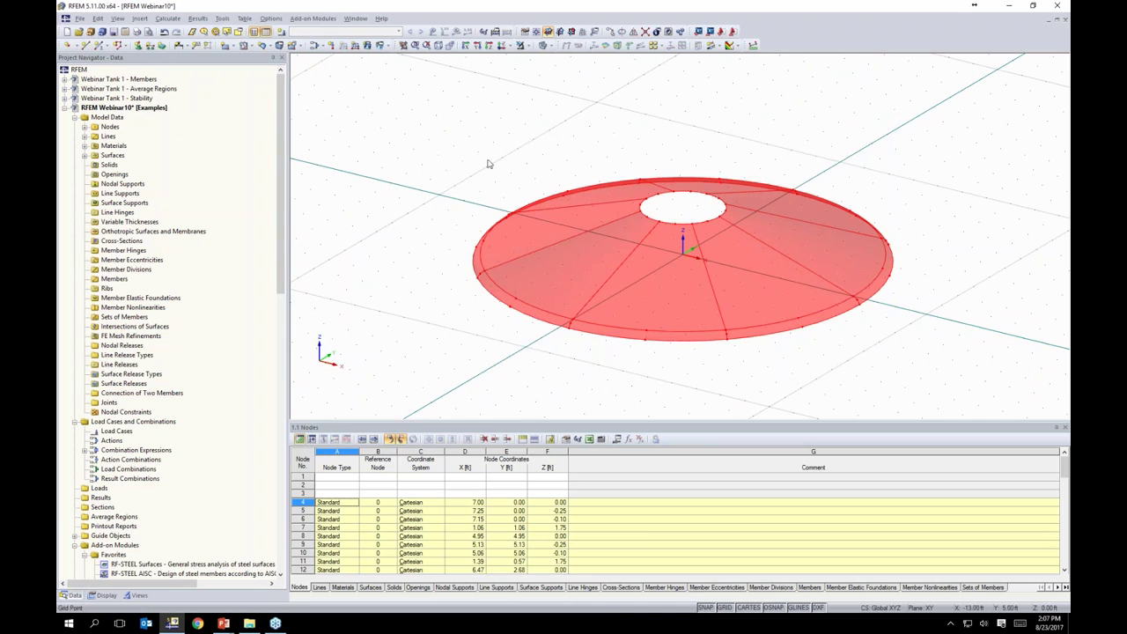
double_click(647, 309)
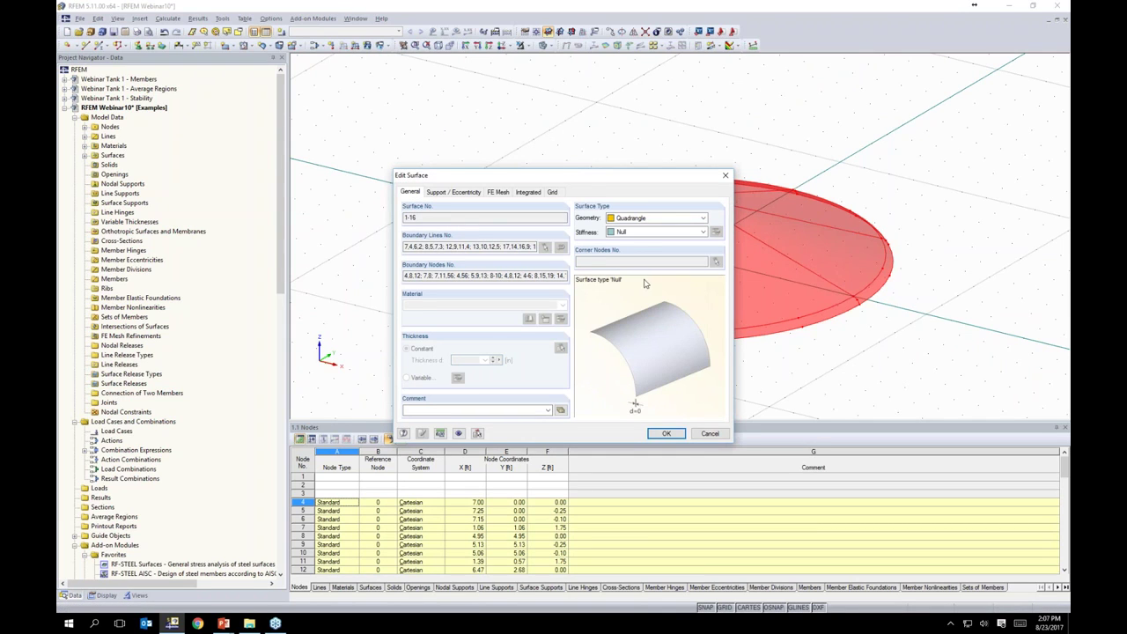
left_click(628, 233)
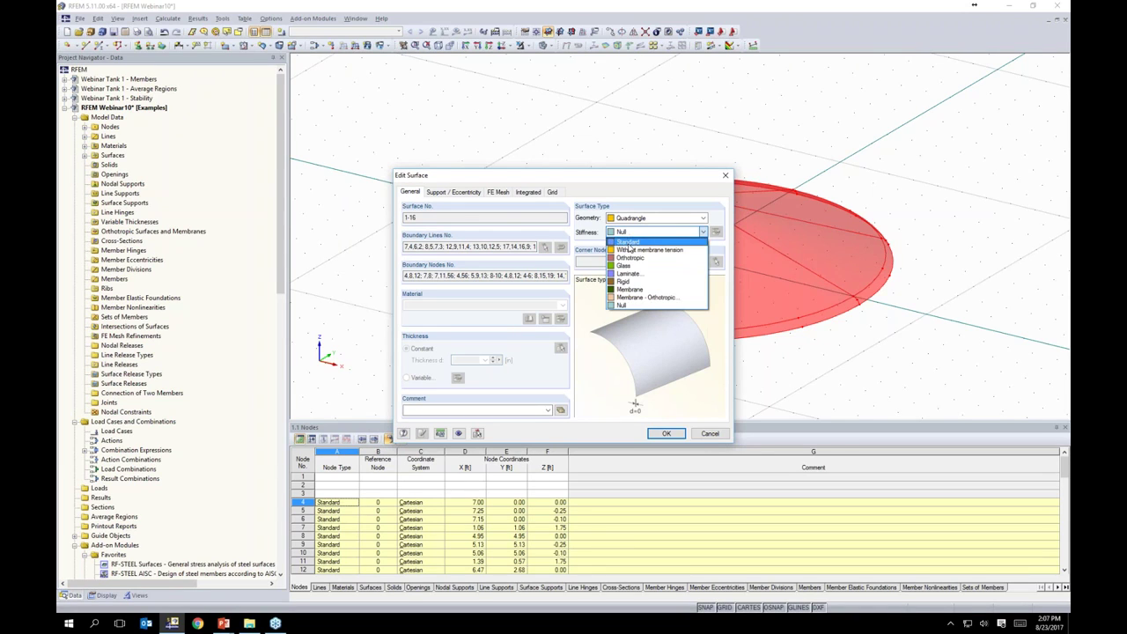
left_click(628, 242)
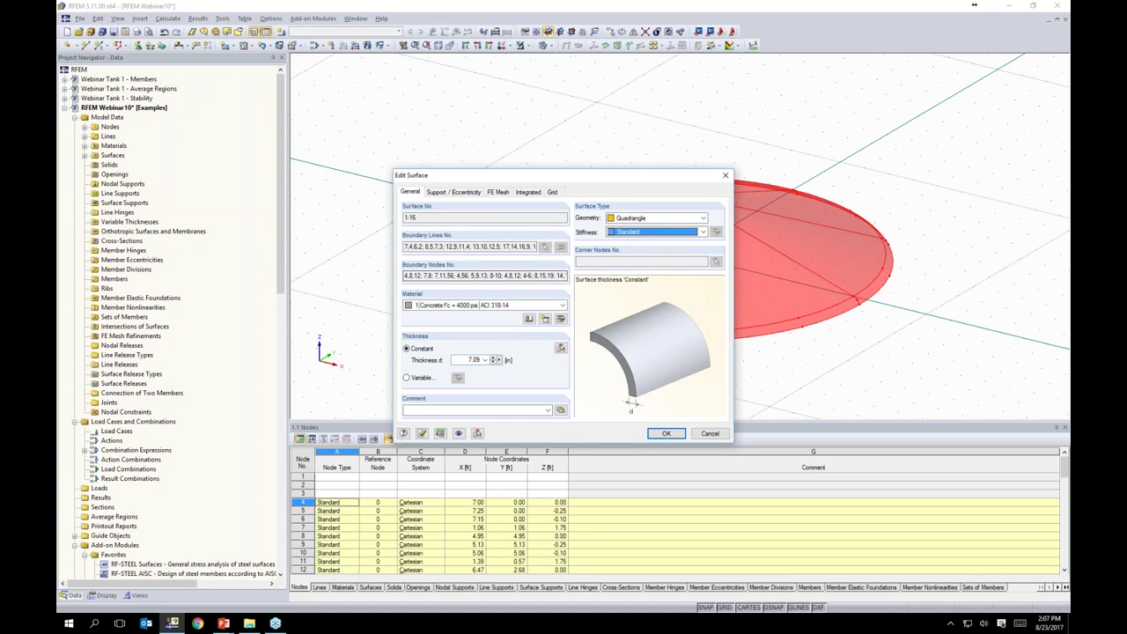
- Filter the material library for the roof surfaces to category group Metal, category Stainless Steel and standard group ASTM
left_click(528, 320)
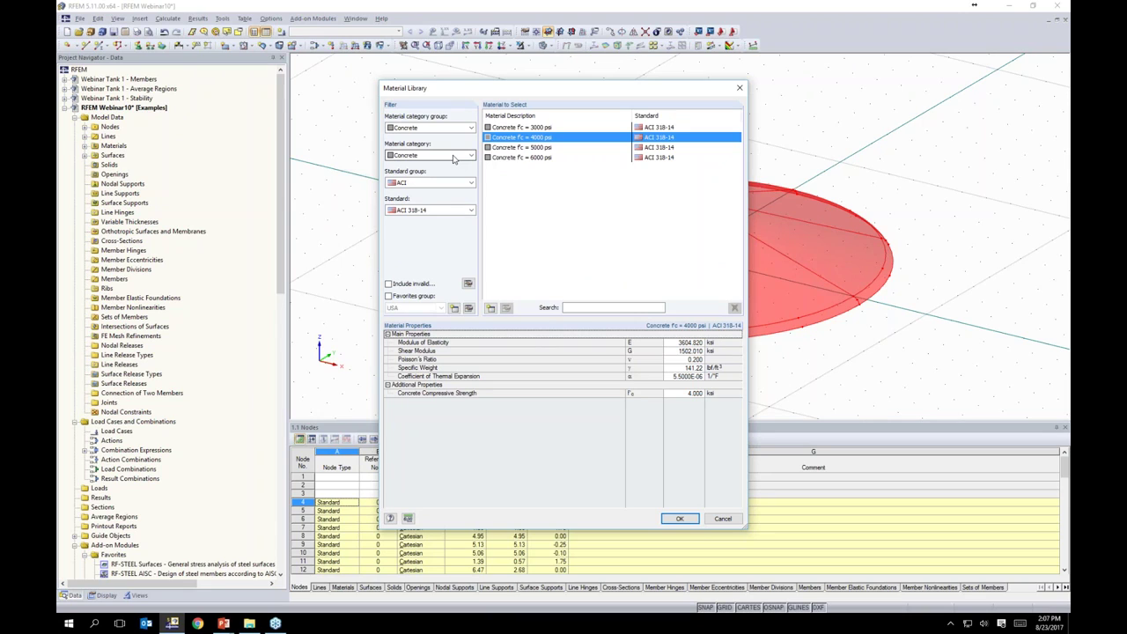
left_click(417, 129)
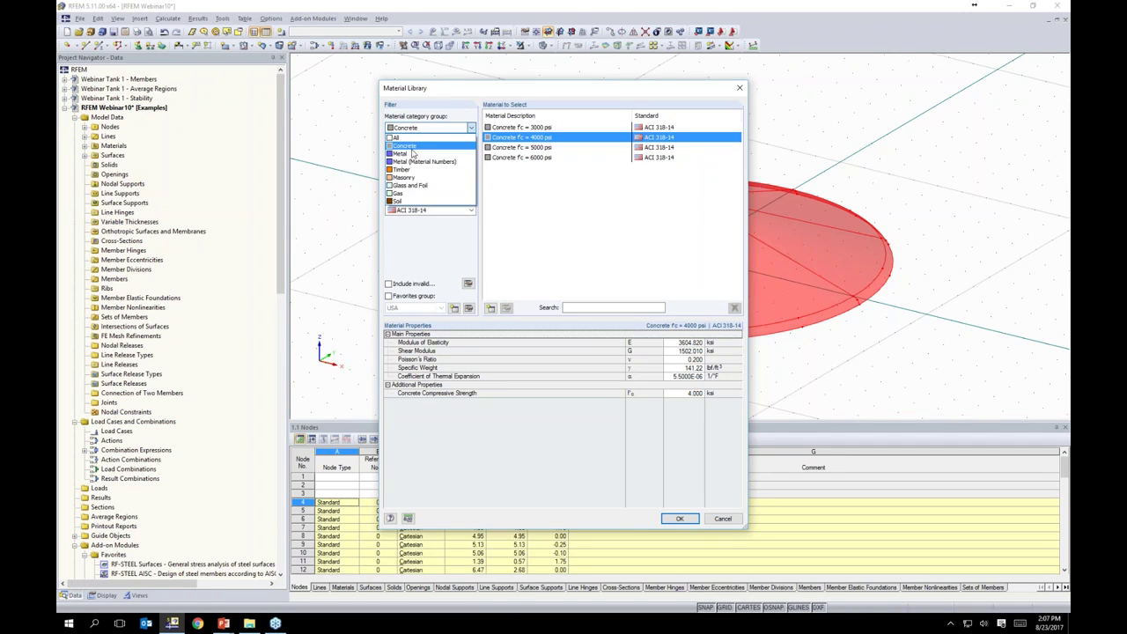
left_click(412, 155)
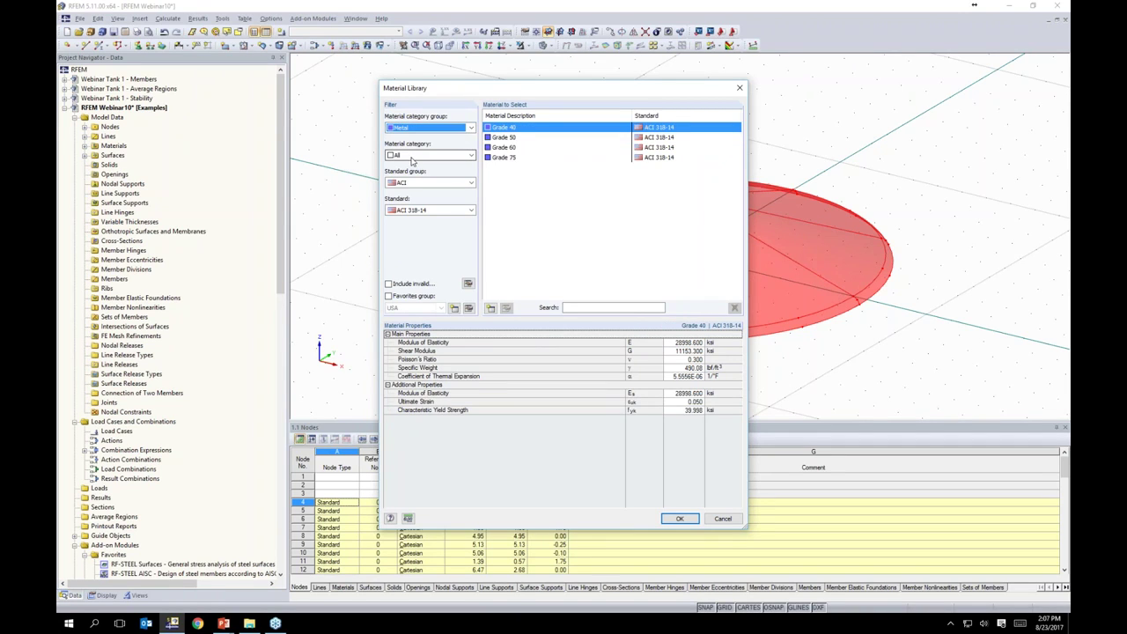
left_click(411, 159)
left_click(413, 185)
left_click(412, 182)
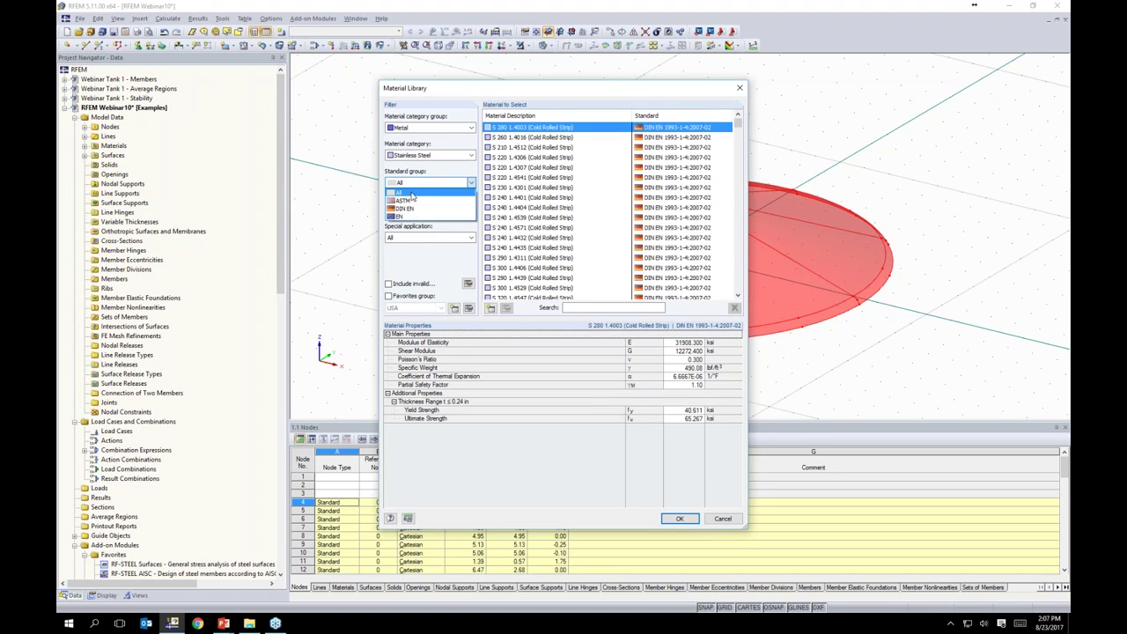
left_click(406, 199)
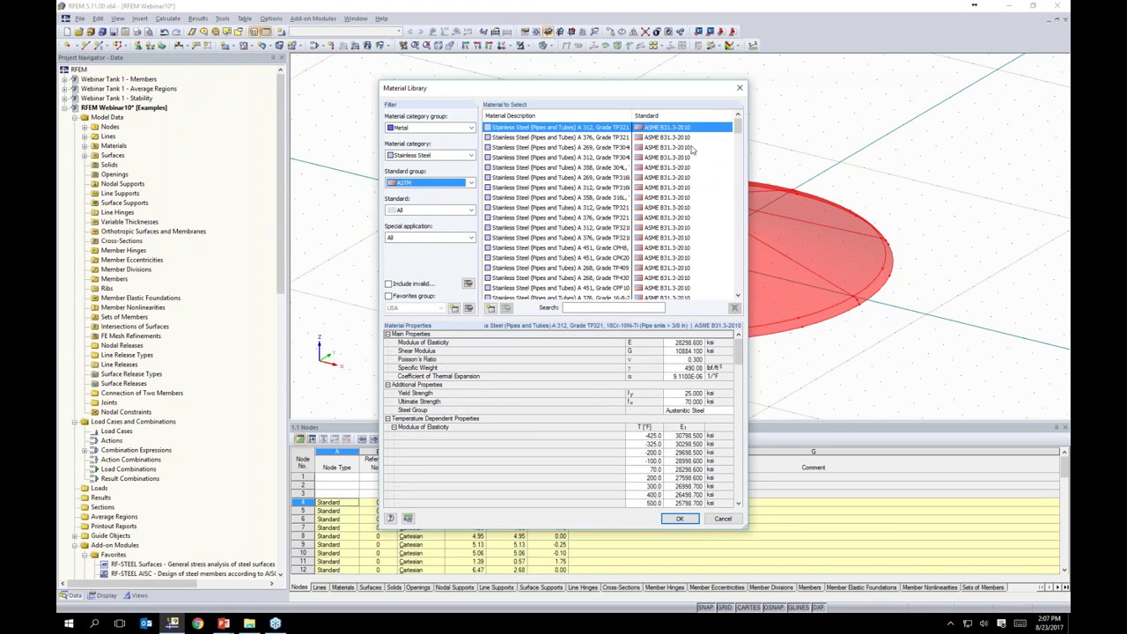
- Assign Stainless Steel (Plates and Sheets) A 240, Grade 304 from the USA favorites group to the roof surfaces, with a constant thickness of 0.2 in
left_click_drag(739, 129, 738, 284)
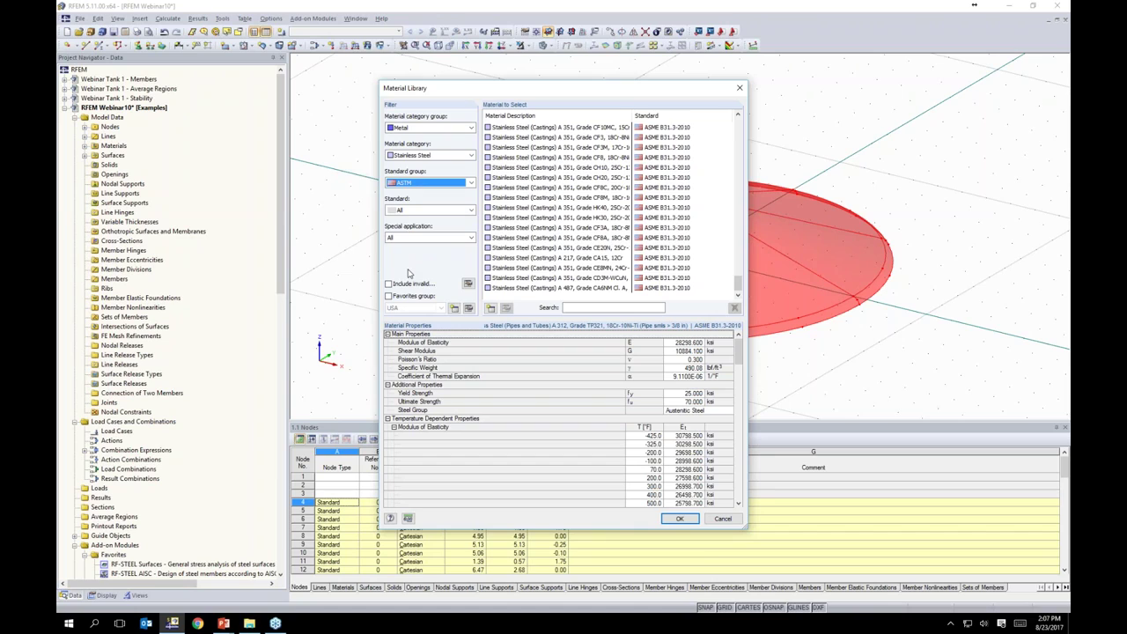
left_click(390, 297)
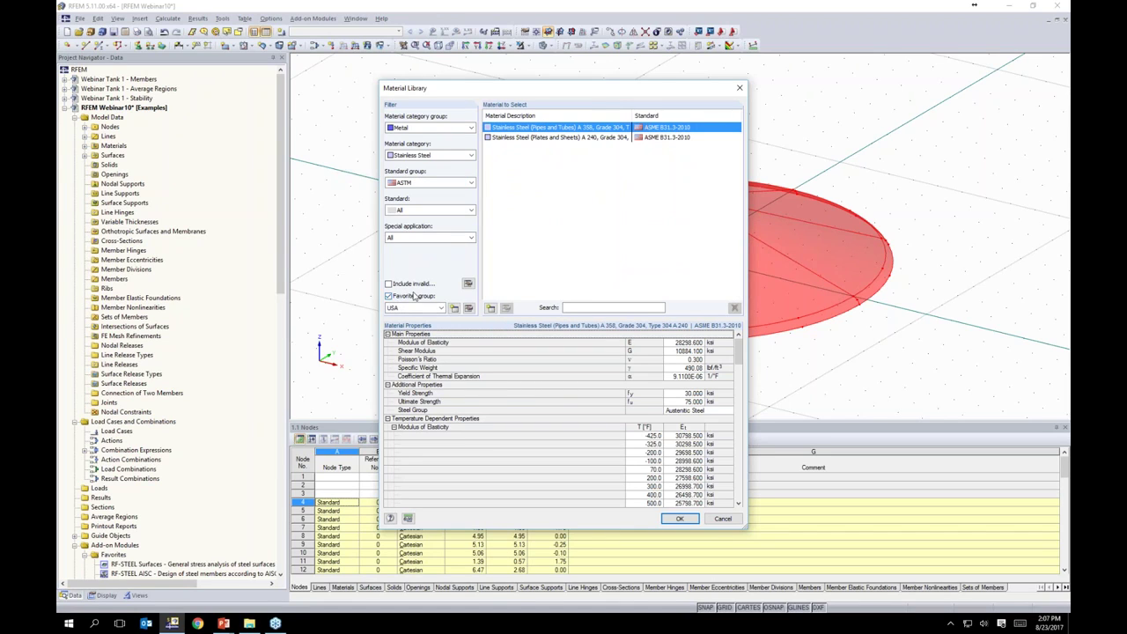
left_click(547, 138)
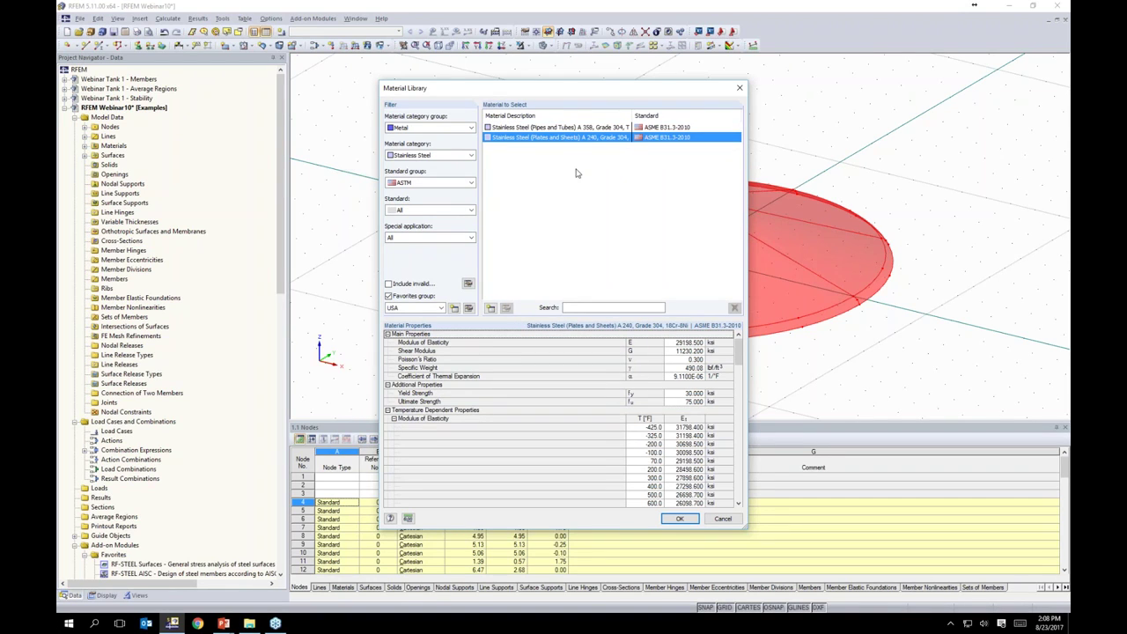
mouse_move(738, 352)
left_mouse_down()
mouse_move(738, 489)
mouse_move(740, 342)
left_mouse_up()
left_click(679, 519)
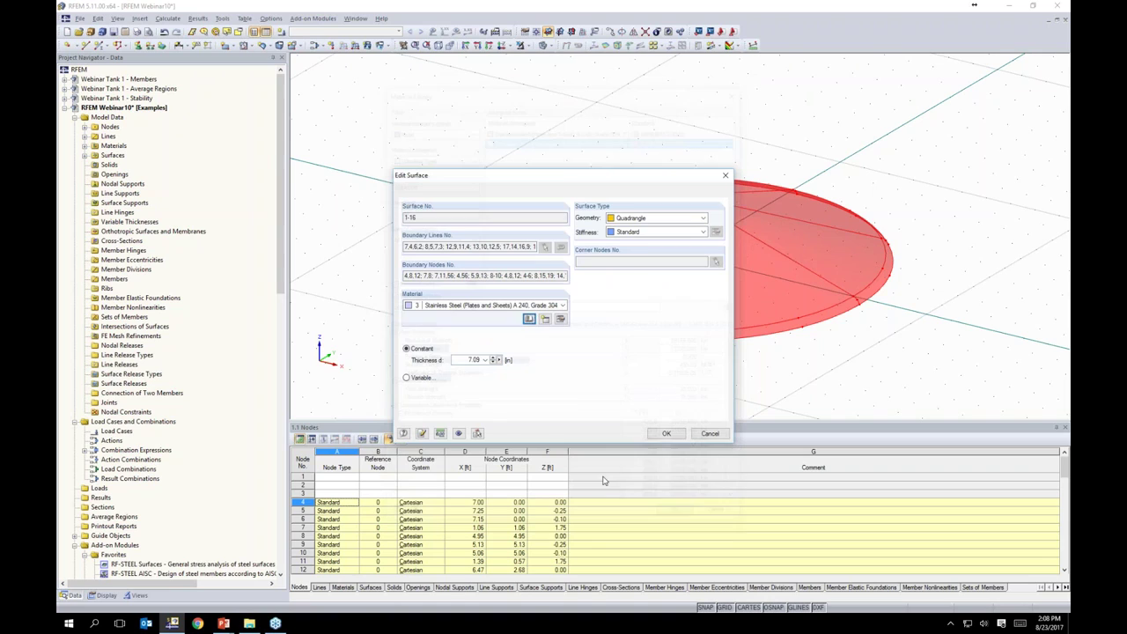
type("0.2")
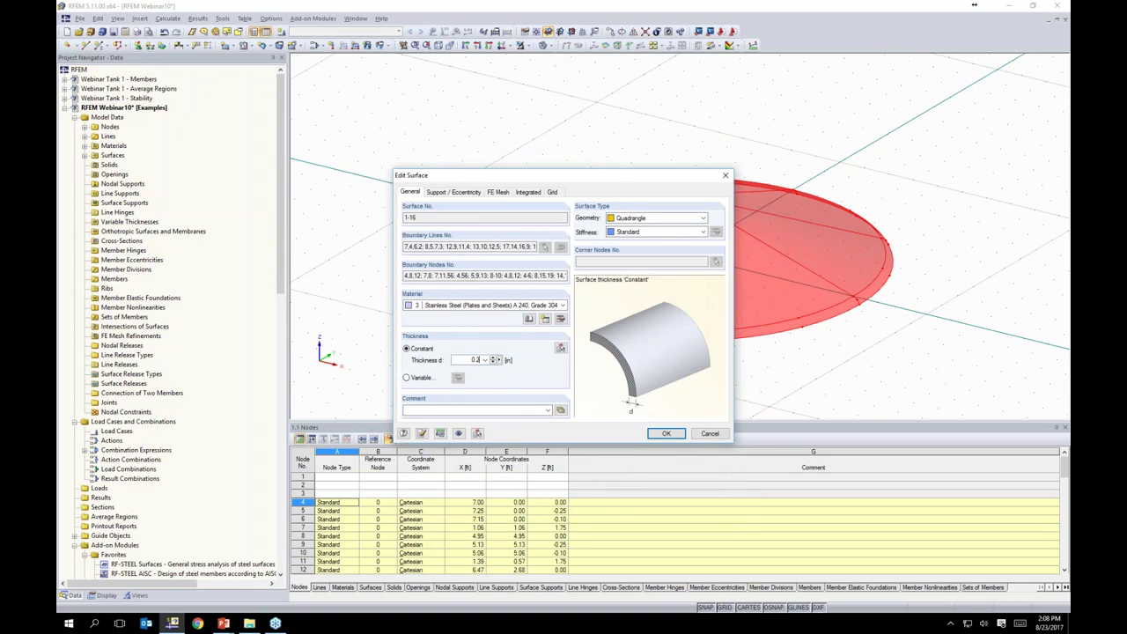
left_click(666, 434)
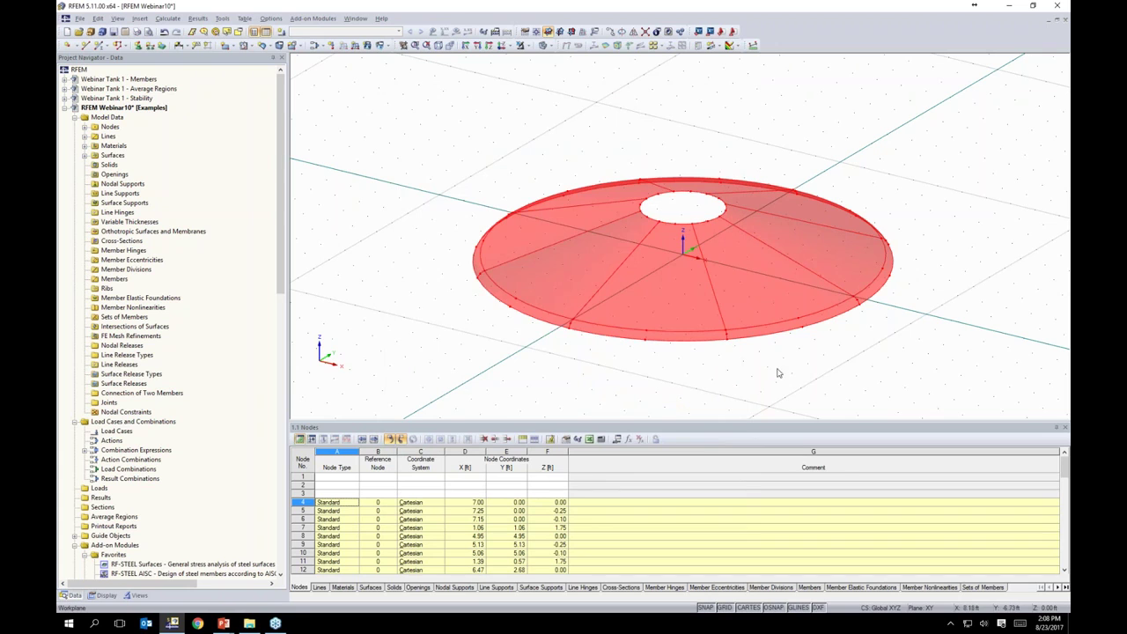
- Select the arc lines around the roof's top opening and open their extrusion into surfaces
middle_click_drag(794, 364, 709, 348)
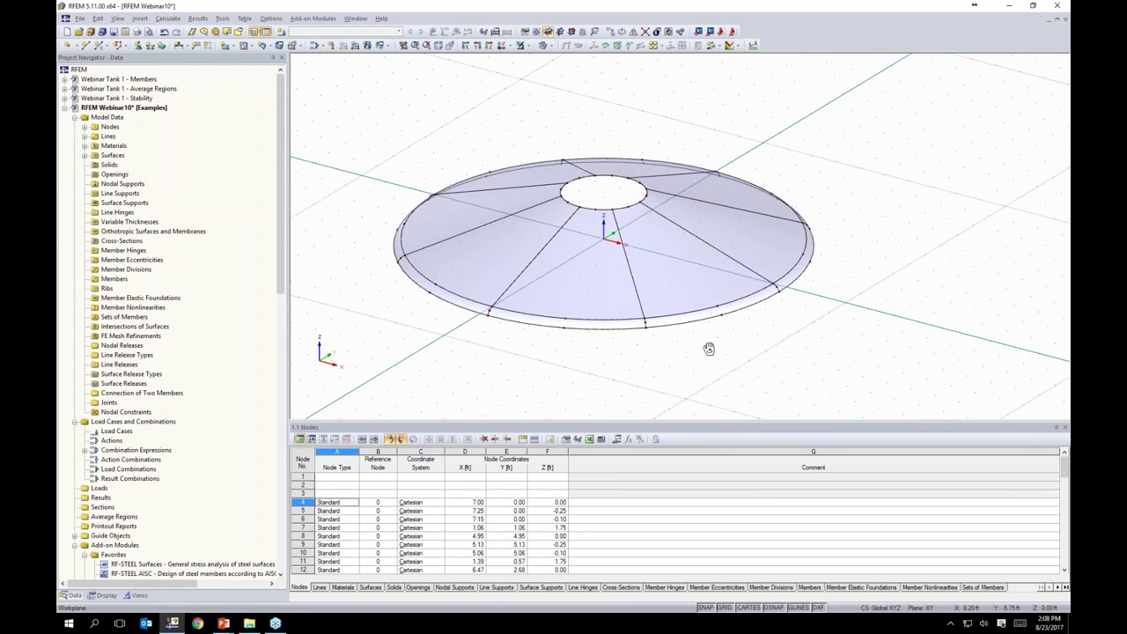
middle_click_drag(741, 368, 737, 270, "ctrl")
left_click_drag(541, 168, 673, 201)
middle_click_drag(709, 181, 718, 185)
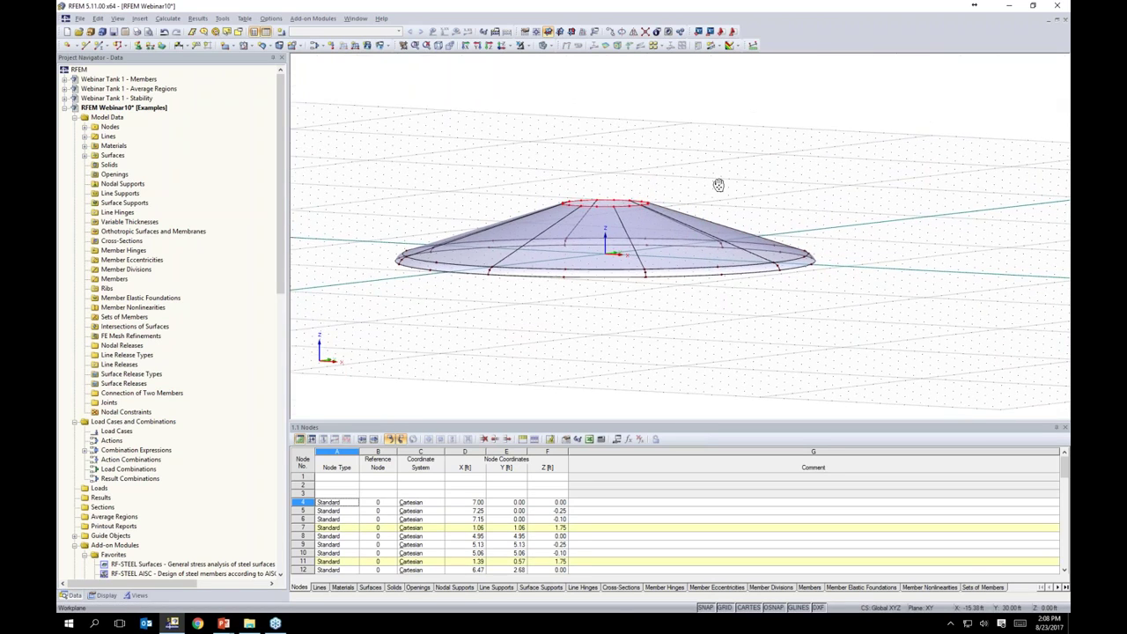
scroll(710, 211, "up", 1)
scroll(620, 227, "up", 3)
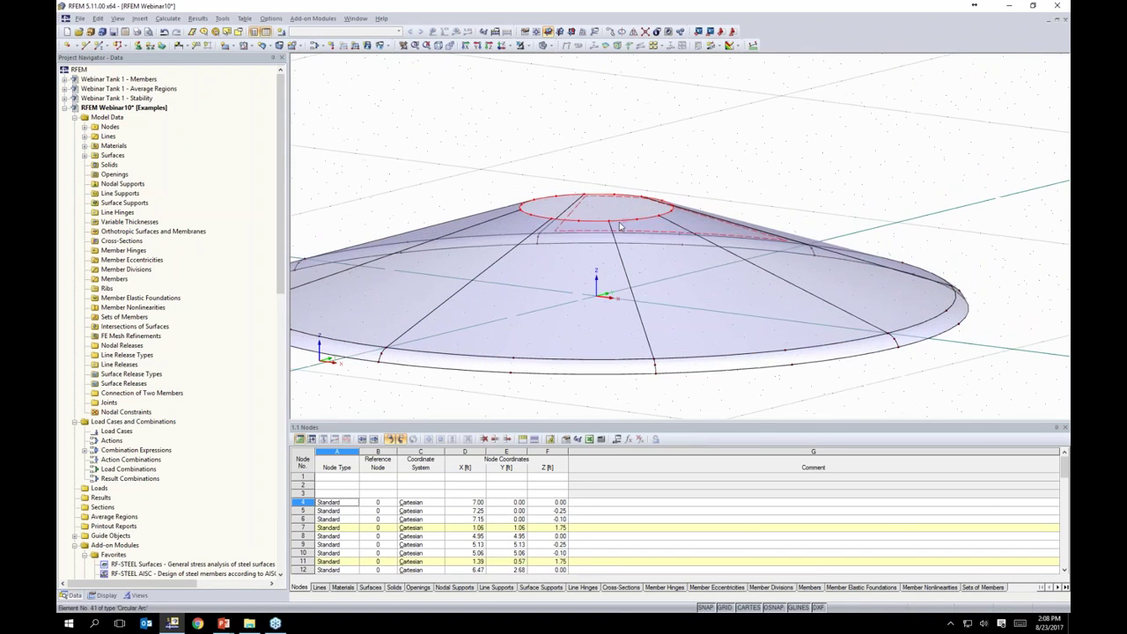
right_click(619, 227)
mouse_move(636, 232)
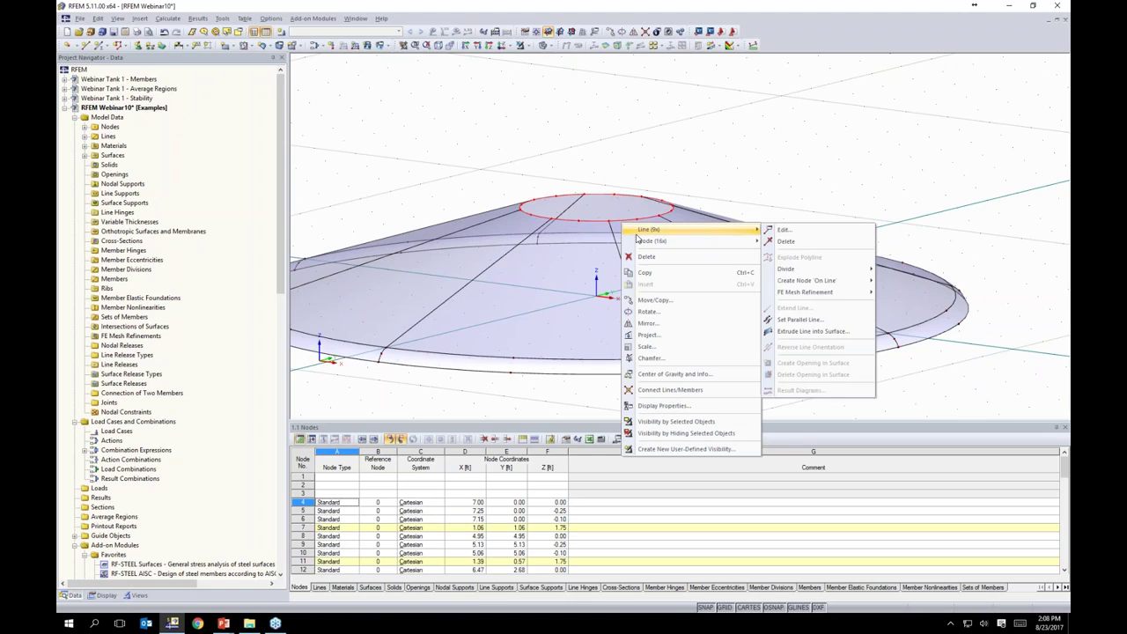
left_click(789, 332)
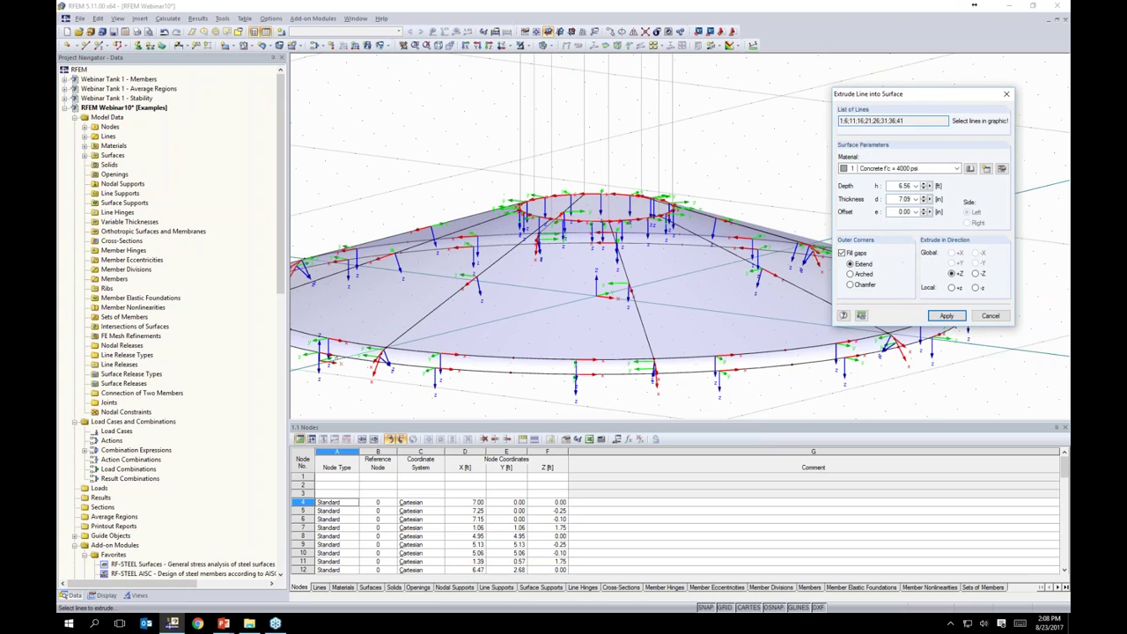
- Set the extruded surfaces to Stainless Steel (Plates and Sheets) A 240, with a depth of 1.00 ft and a thickness of 0.20 in
left_click(944, 168)
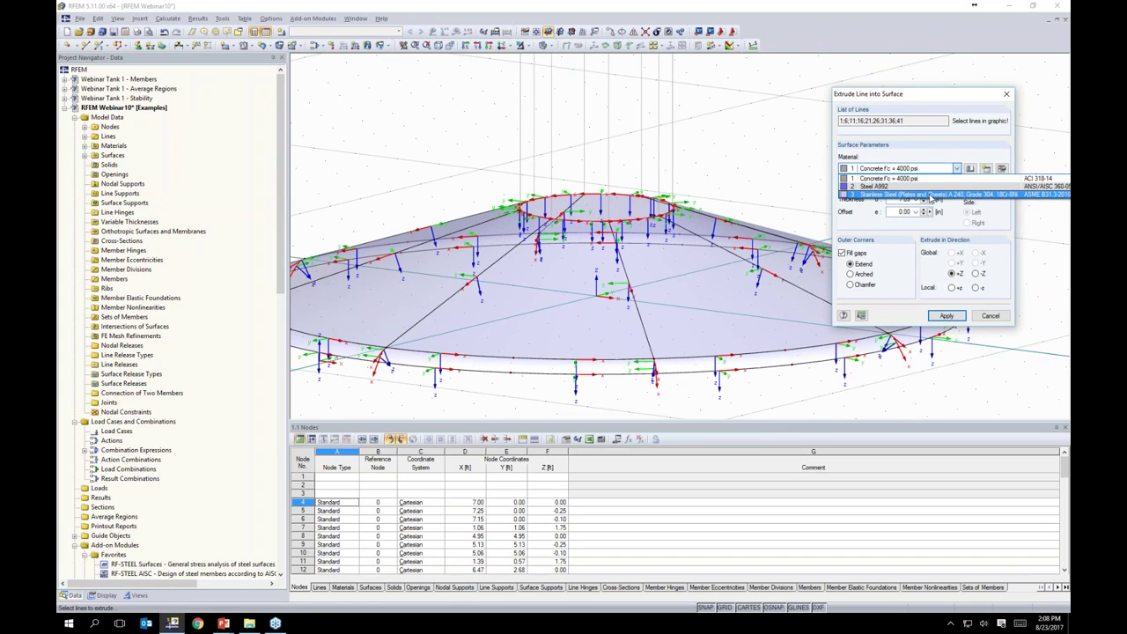
left_click(931, 196)
left_click_drag(905, 95, 871, 90)
double_click(866, 179)
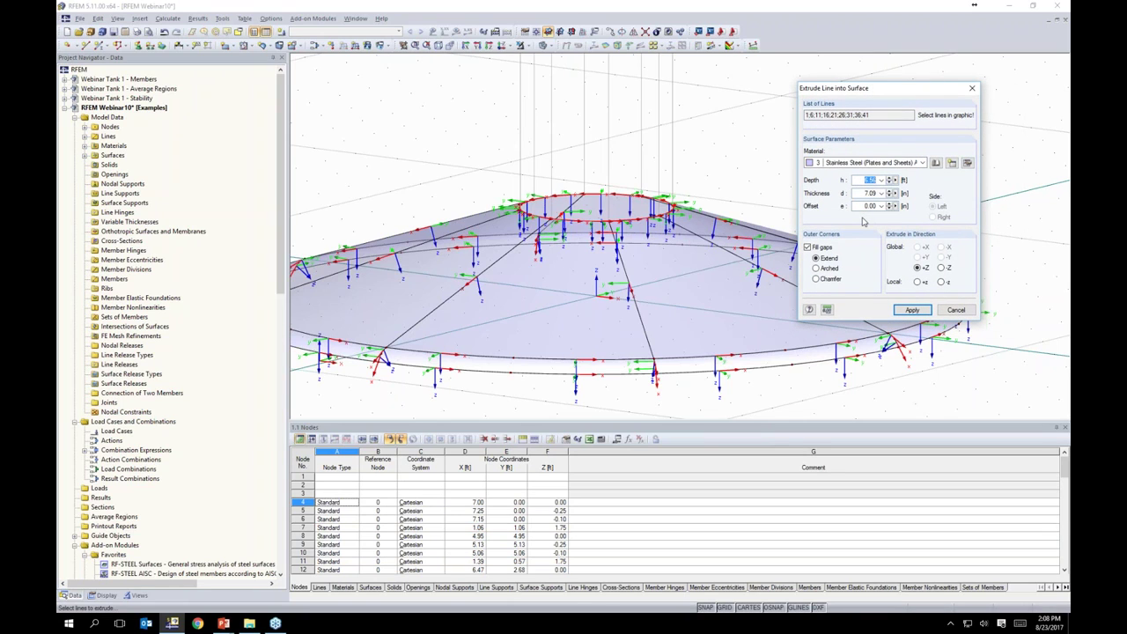
type("1.0")
key("Tab")
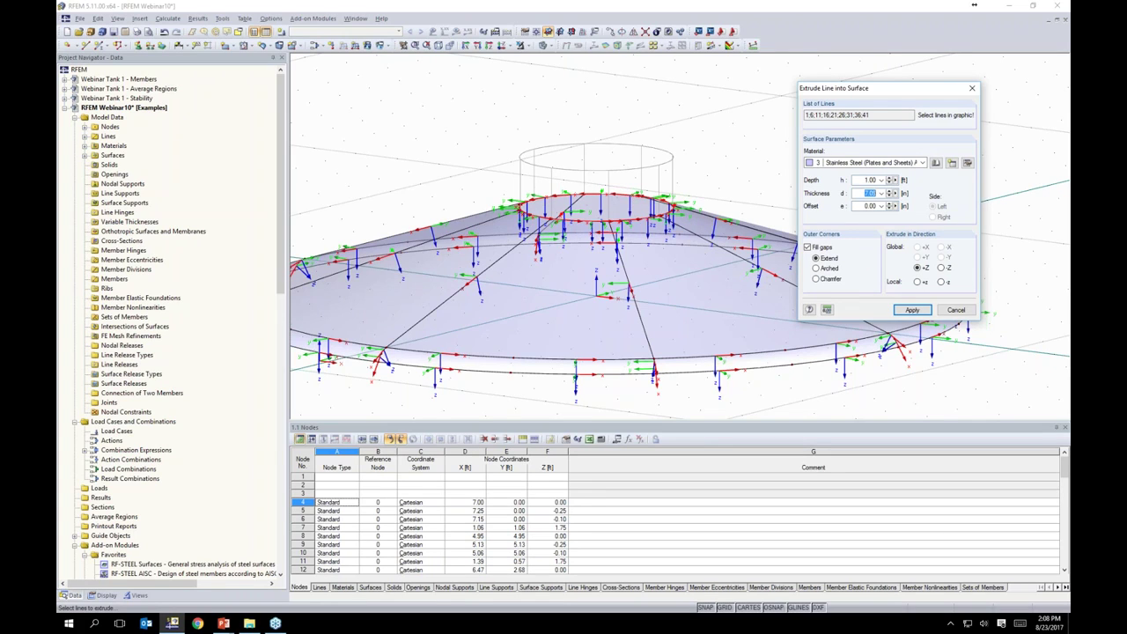
type("0")
- Extrude the top opening's edge lines into wall surfaces in the global +Z direction
left_click(941, 268)
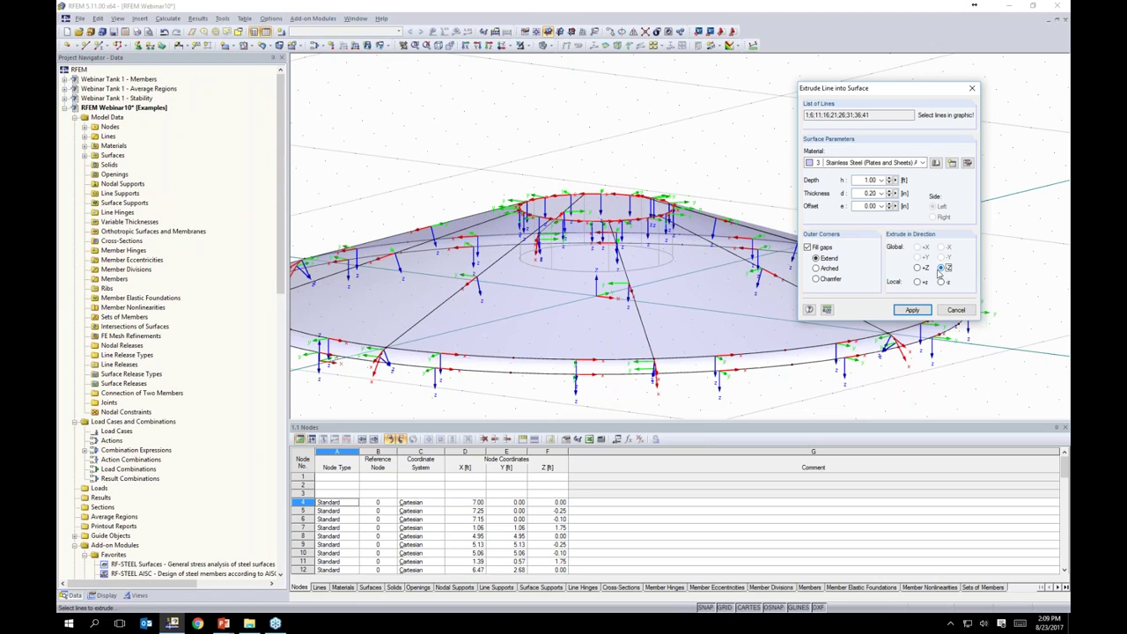
left_click(917, 268)
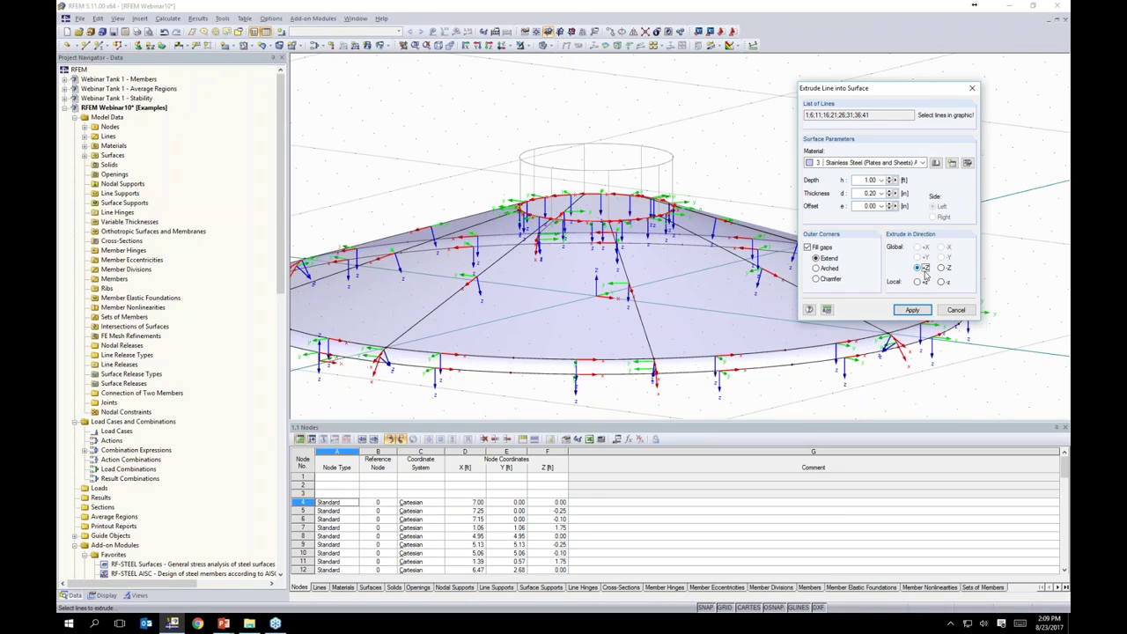
left_click(912, 309)
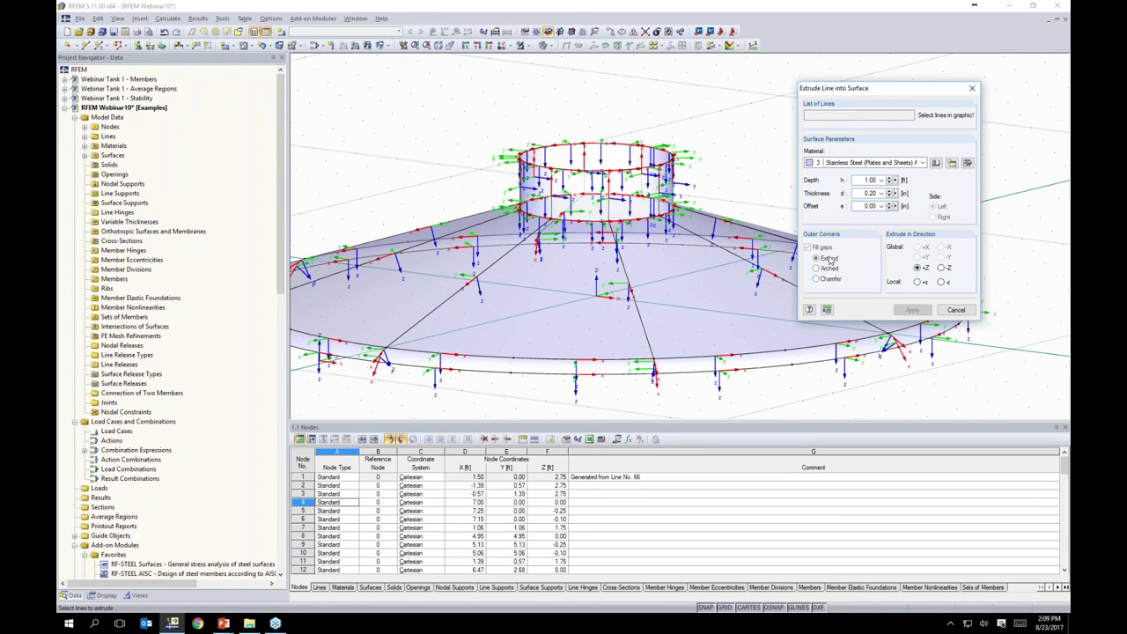
middle_click_drag(762, 187, 826, 177)
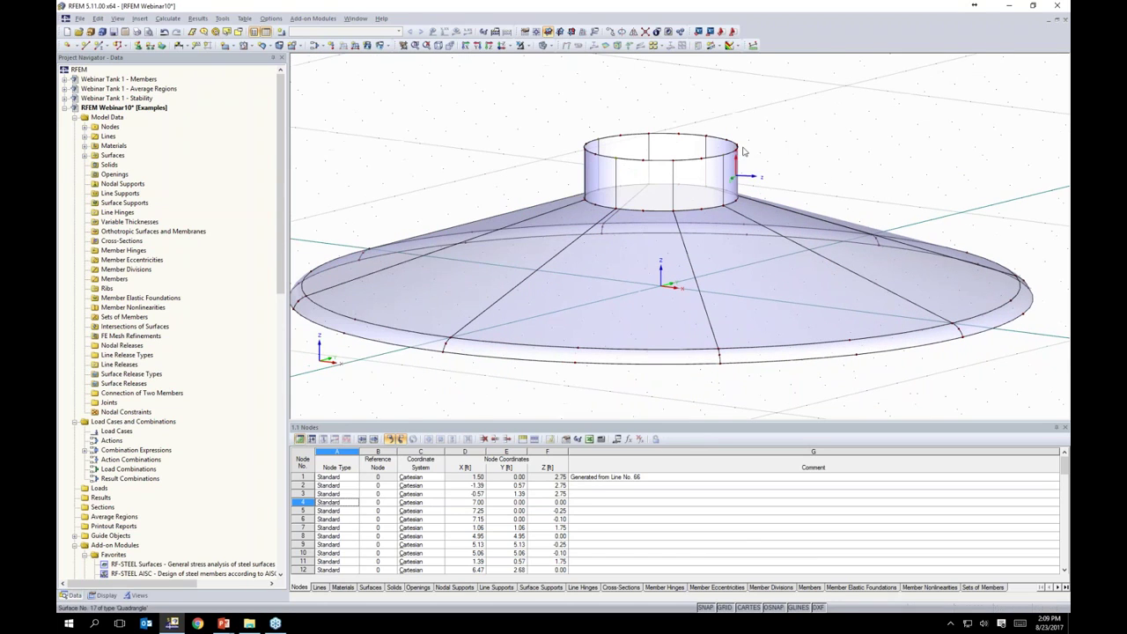
scroll(779, 158, "down", 2)
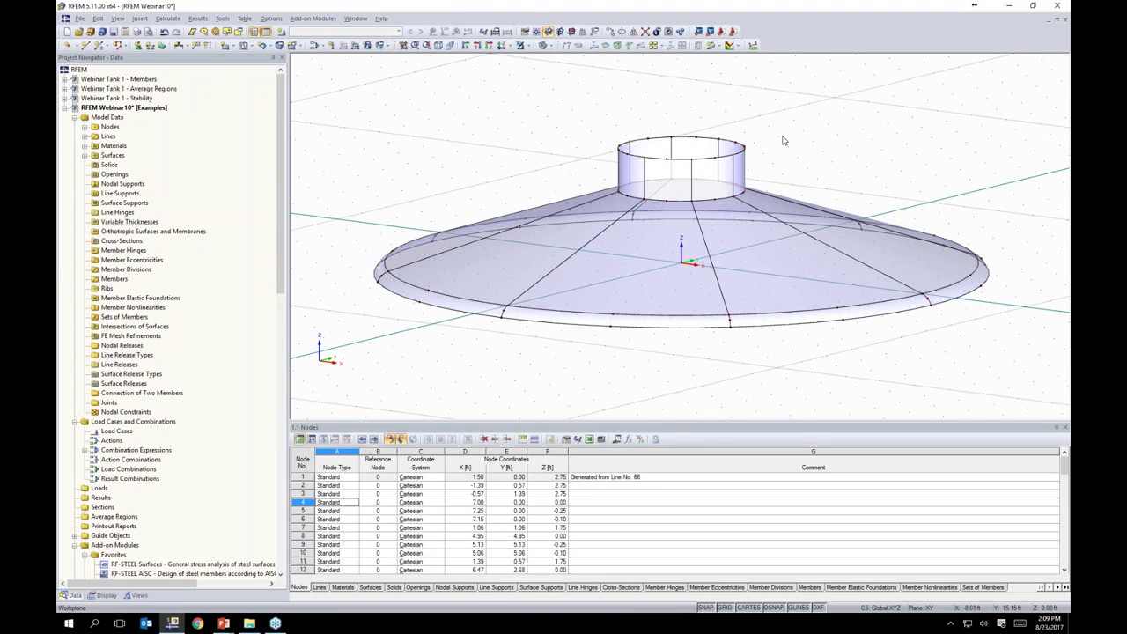
middle_click_drag(488, 133, 498, 220, "ctrl")
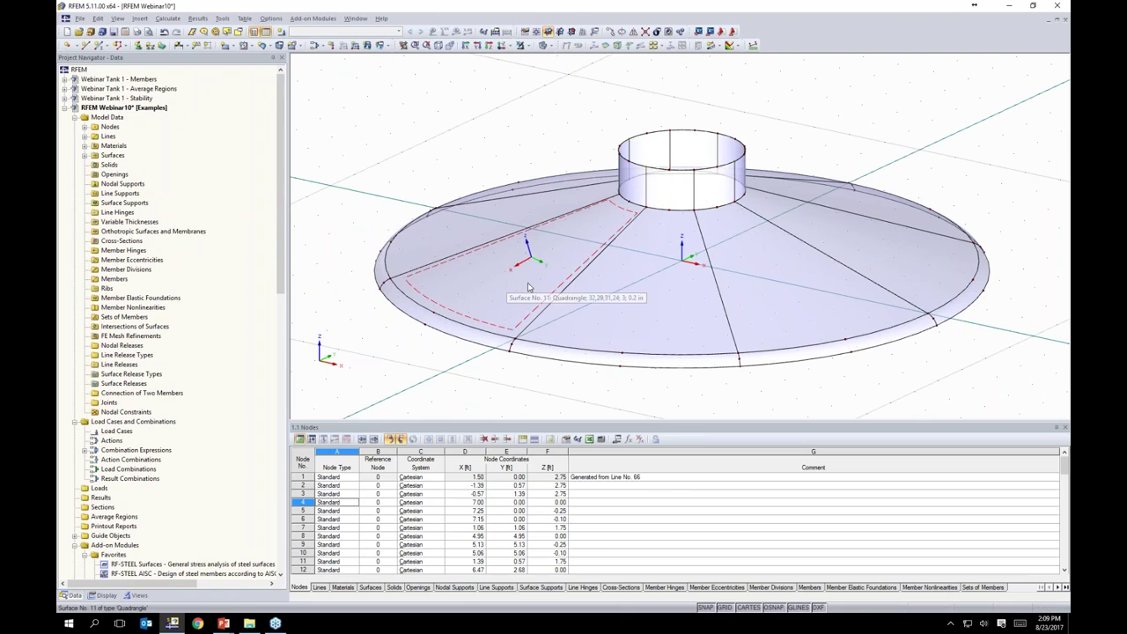
left_click(500, 46)
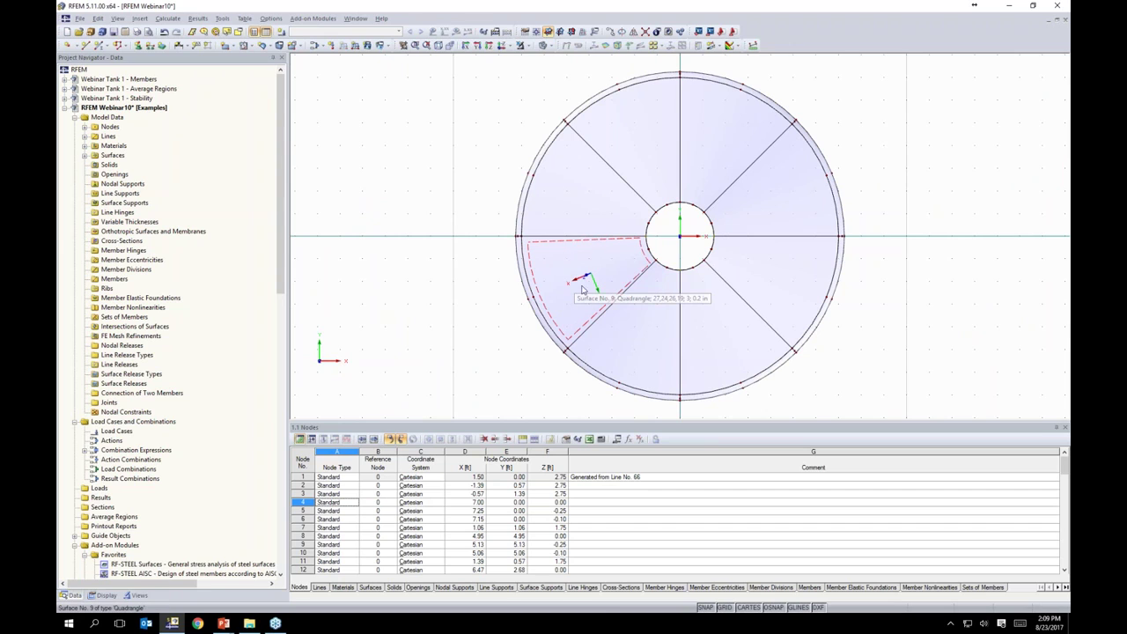
middle_click_drag(487, 302, 380, 283)
scroll(408, 280, "up", 2)
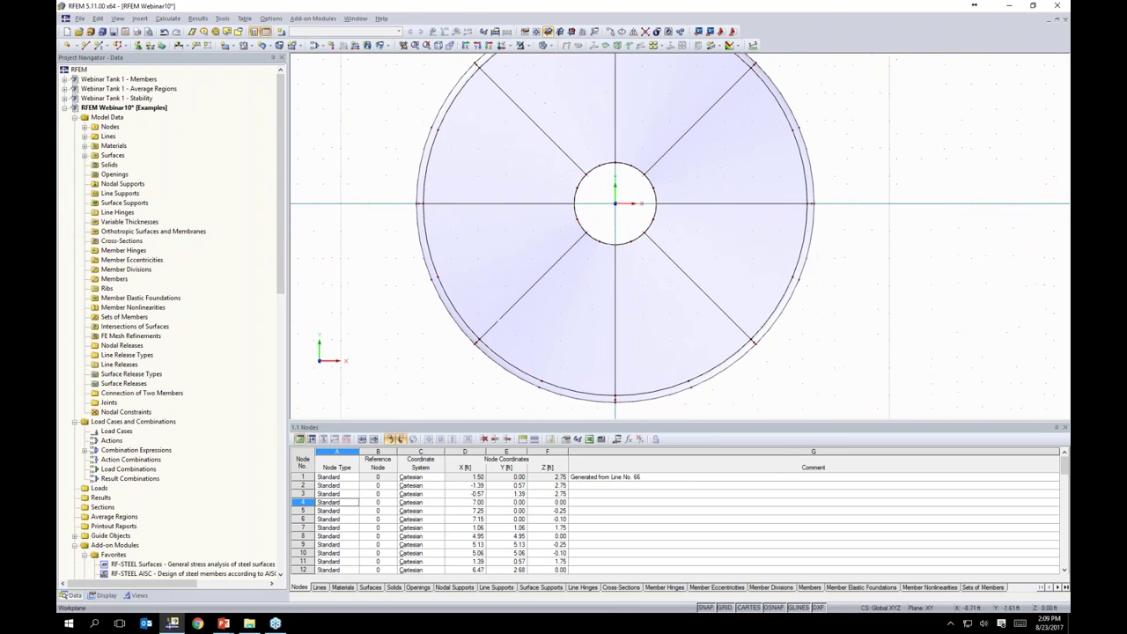
left_click(252, 46)
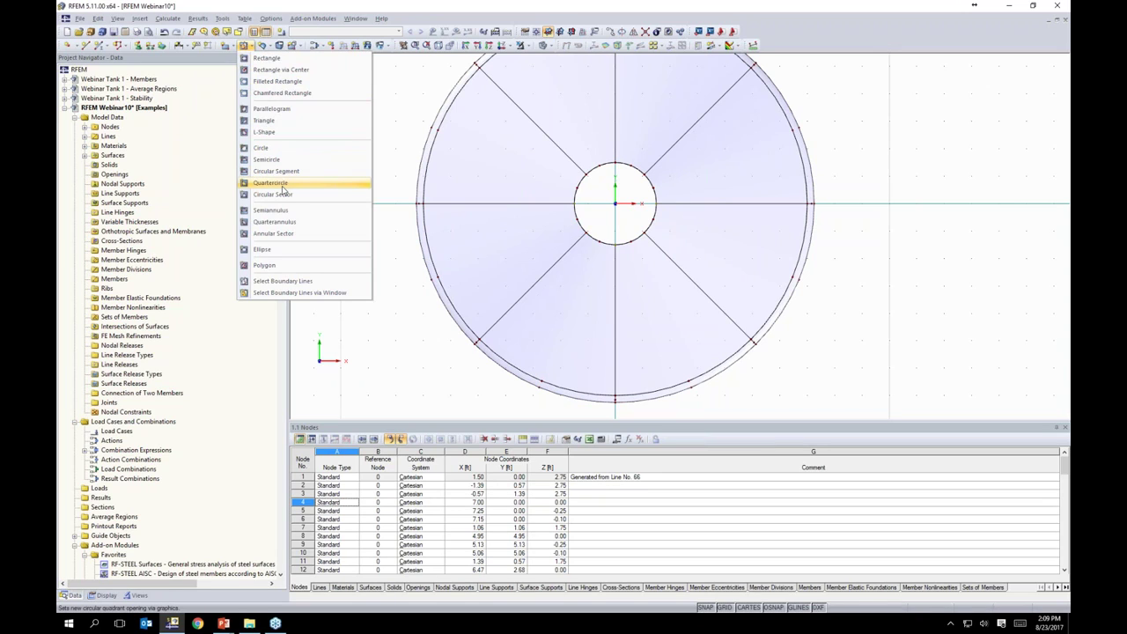
left_click(407, 352)
middle_click_drag(430, 386, 411, 201, "ctrl")
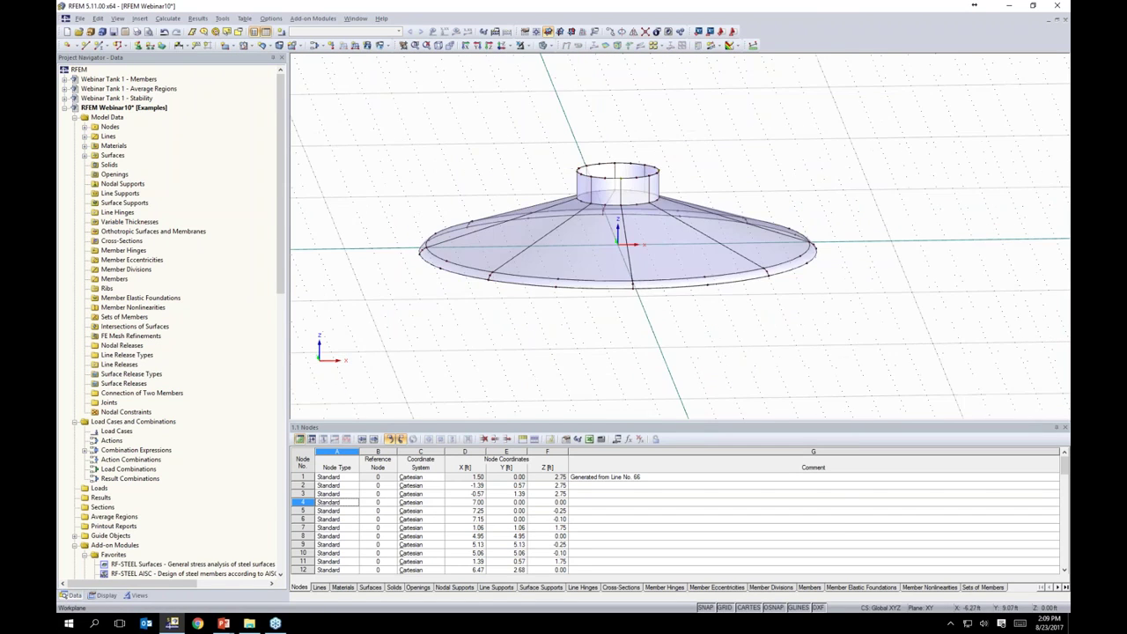
scroll(478, 233, "up", 3)
middle_click_drag(498, 349, 459, 260, "ctrl")
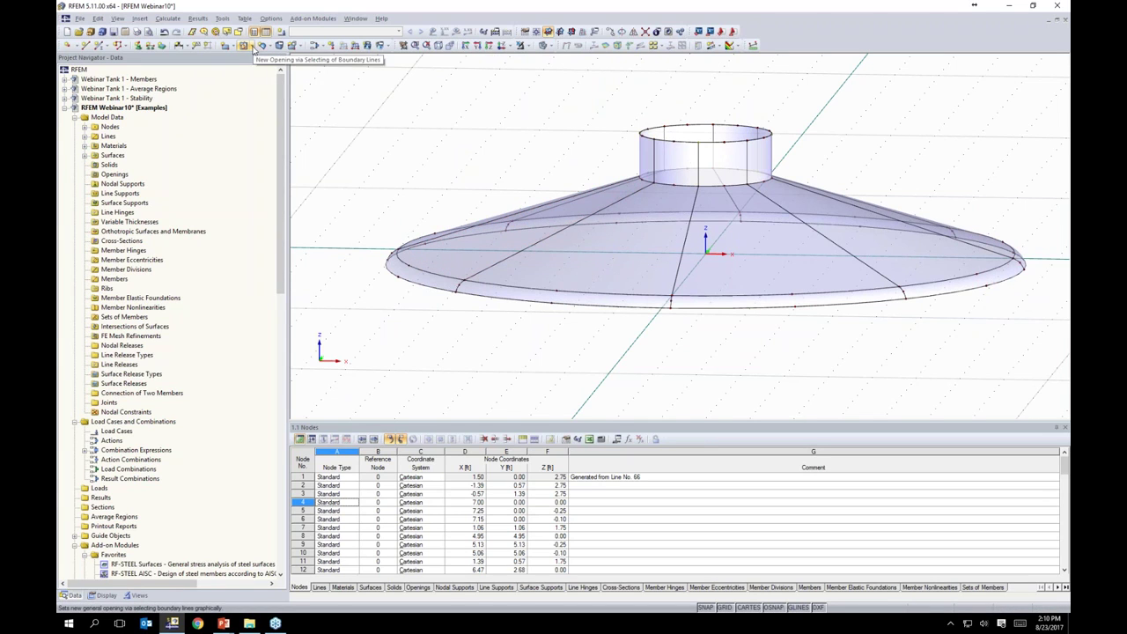
middle_click_drag(472, 147, 492, 193, "ctrl")
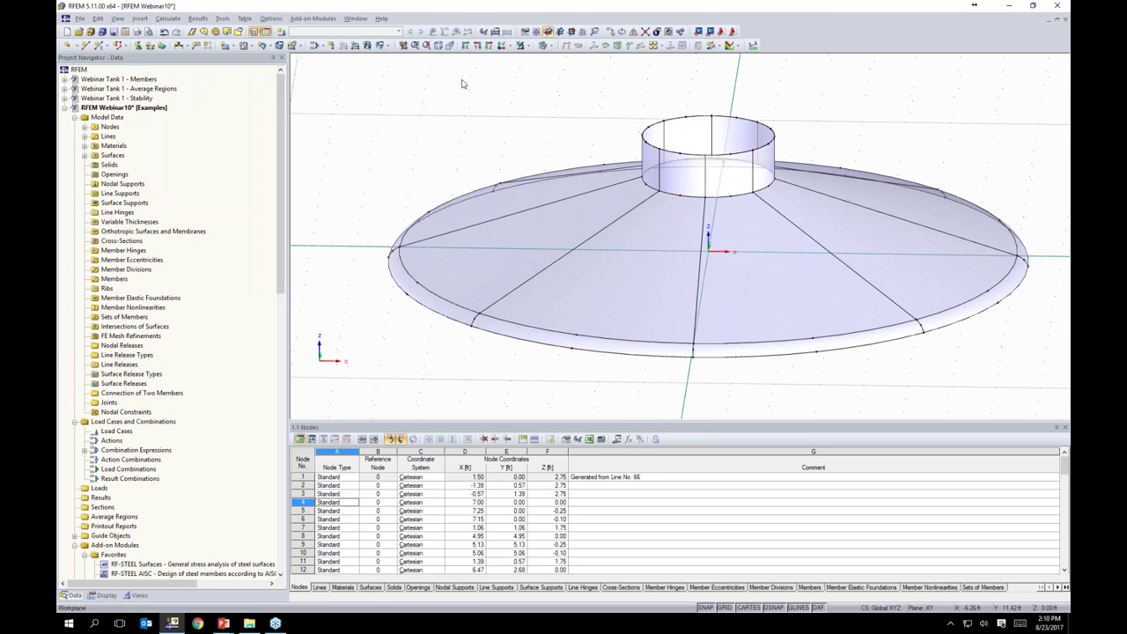
- Draw a circle of radius 1 ft in the XY work plane, centred about X -4.67 ft, Y -1.45 ft within a roof segment
left_click(501, 46)
middle_click_drag(678, 237, 635, 226)
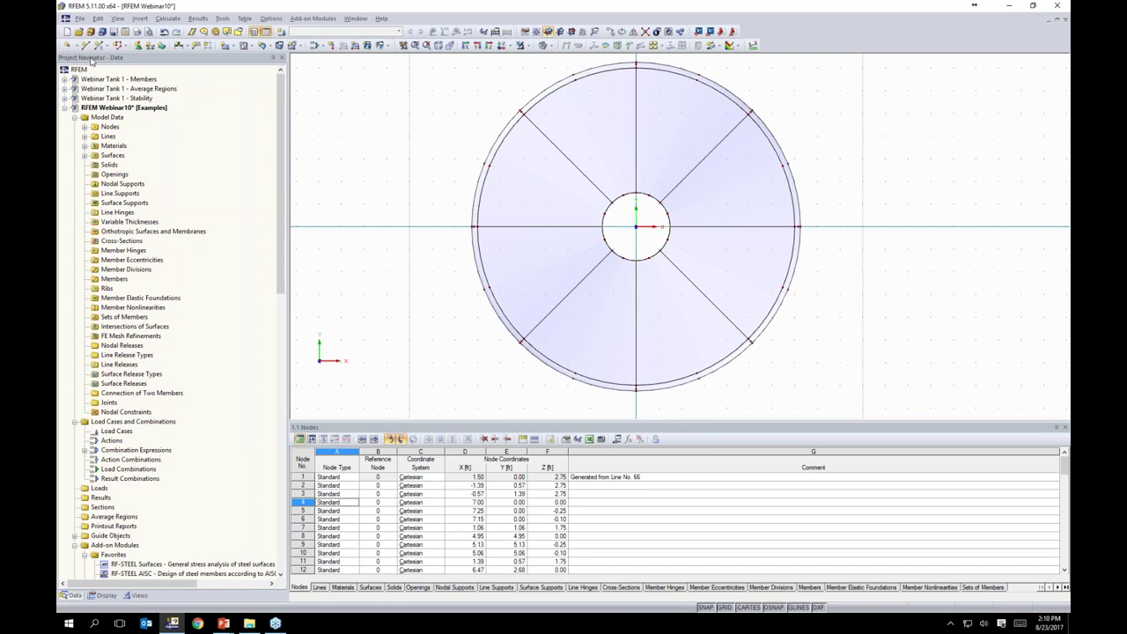
left_click(85, 45)
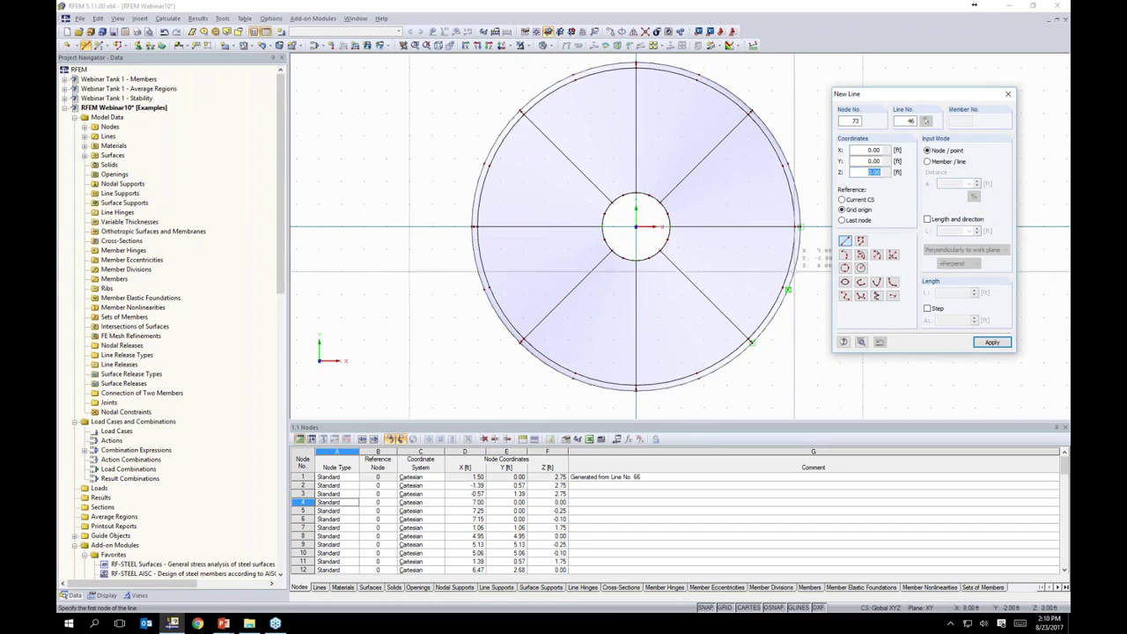
left_click(861, 269)
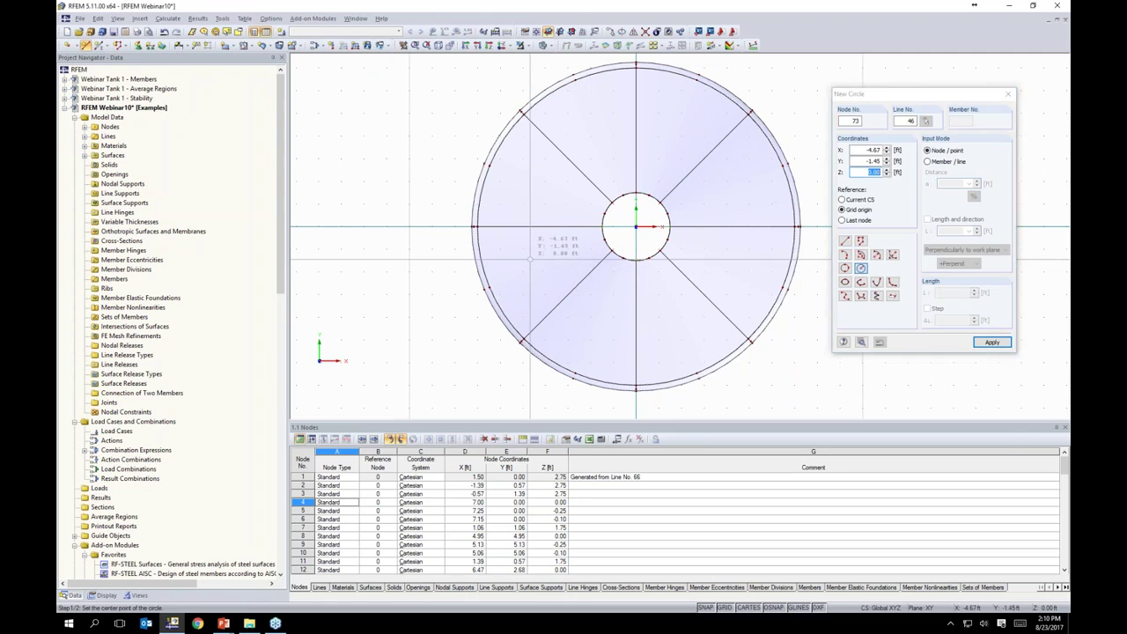
left_click(529, 259)
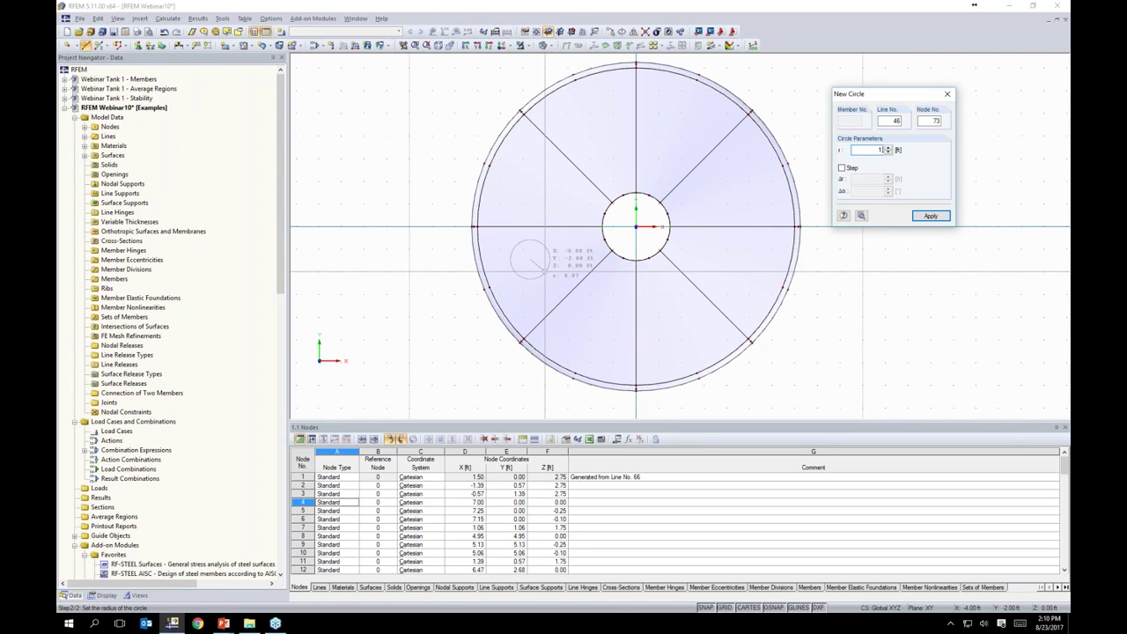
type("1")
key("Return")
key("Escape")
- Extrude the circle 2 ft in global +Z into a 0.20 in thick stainless steel pipe surface passing through the roof
middle_click_drag(467, 350, 521, 297, "ctrl")
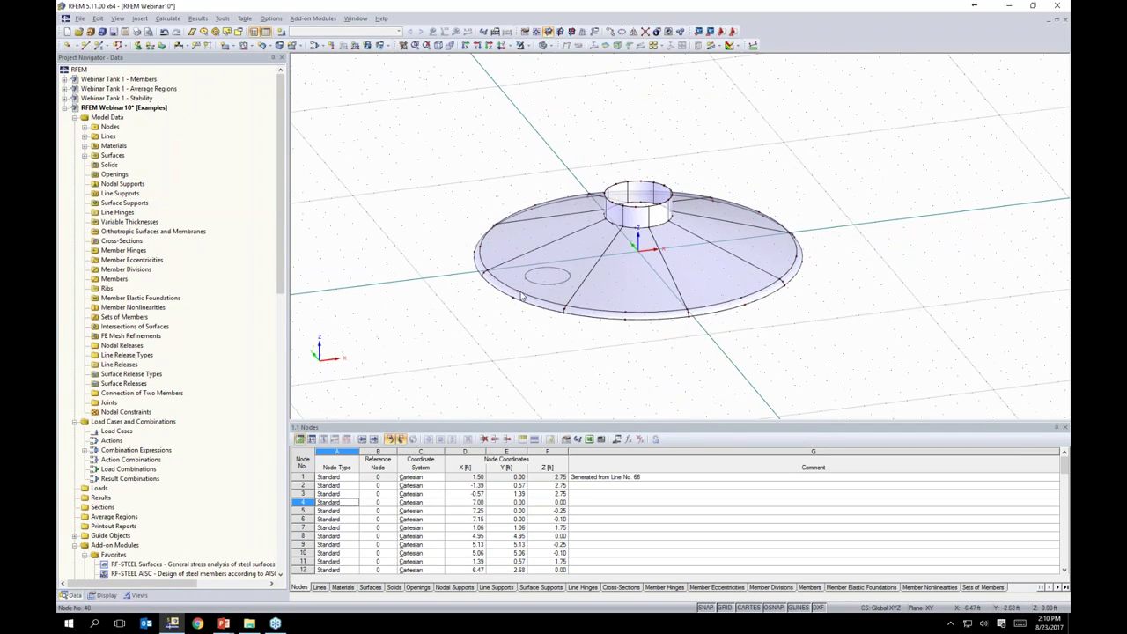
scroll(521, 297, "up", 4)
right_click(553, 278)
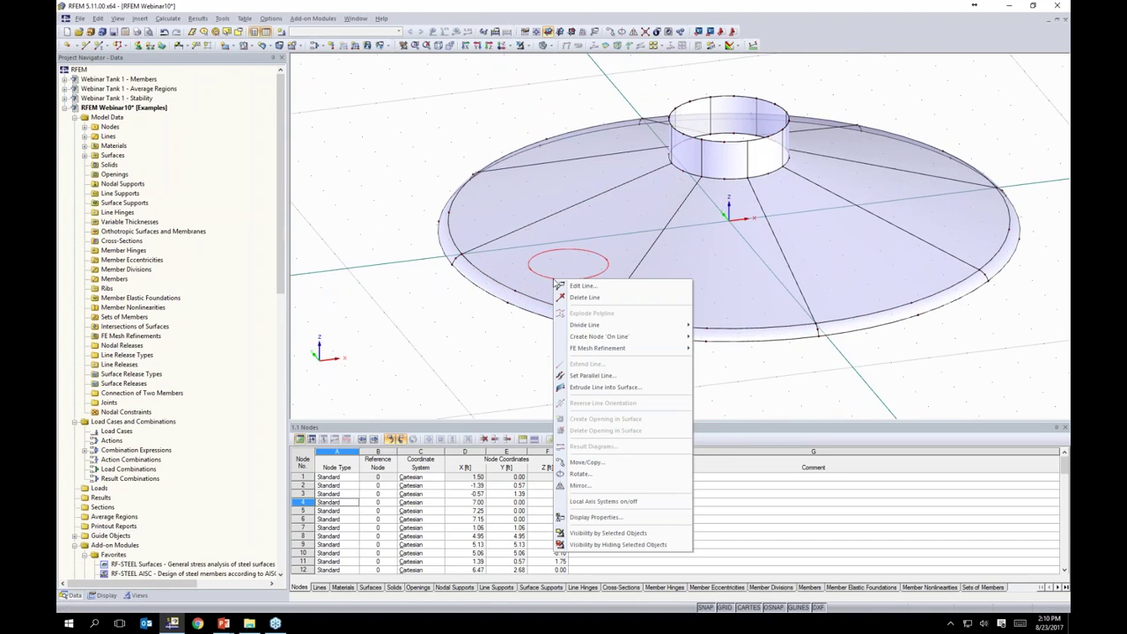
left_click(588, 387)
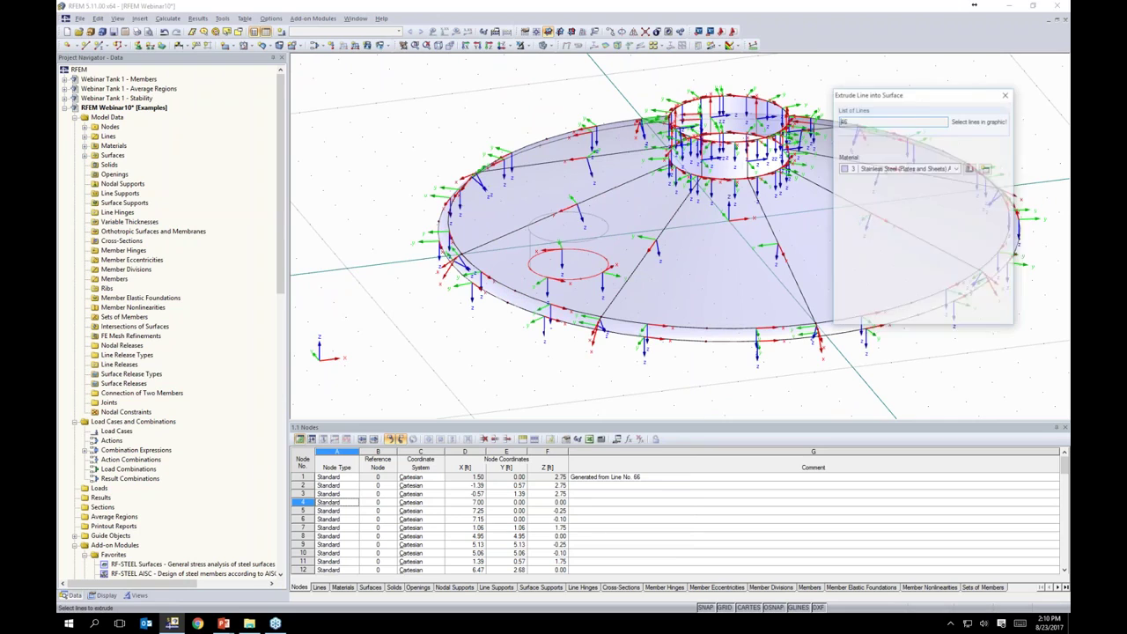
double_click(896, 186)
type("2")
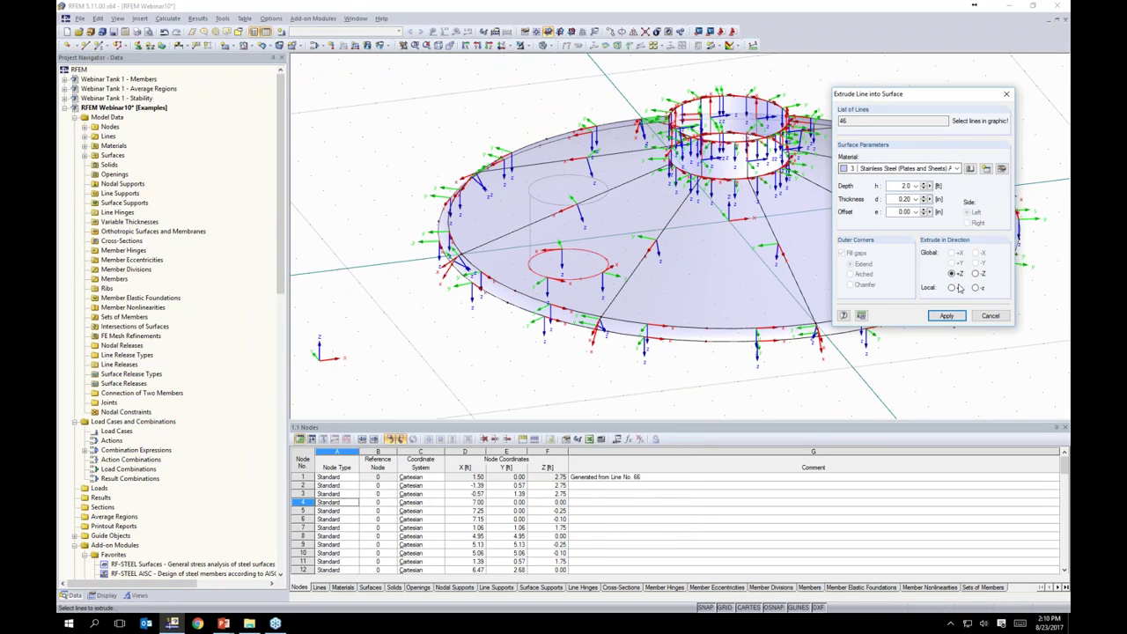
left_click(951, 321)
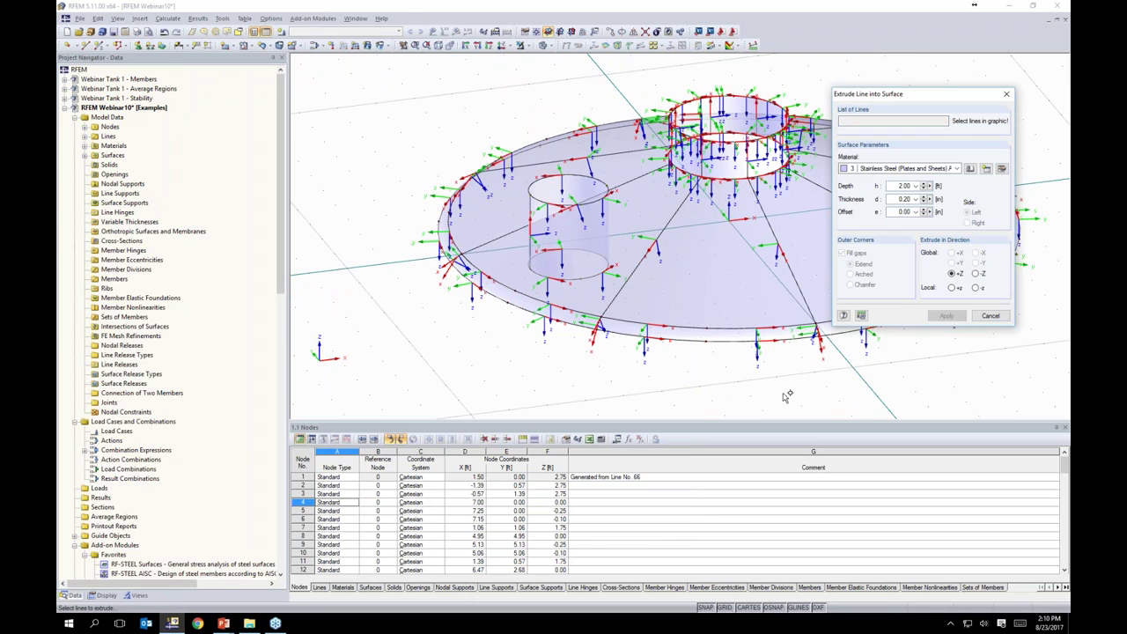
- Create an intersection between the pipe surface and the roof segment it passes through
middle_click_drag(419, 136, 396, 155, "ctrl")
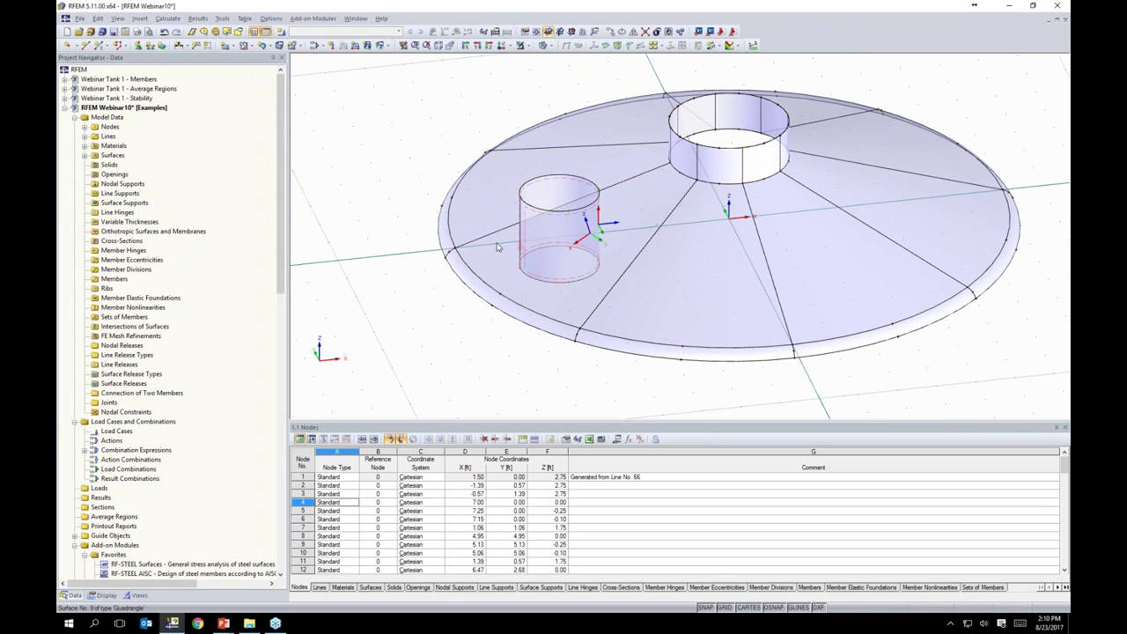
left_click(547, 226)
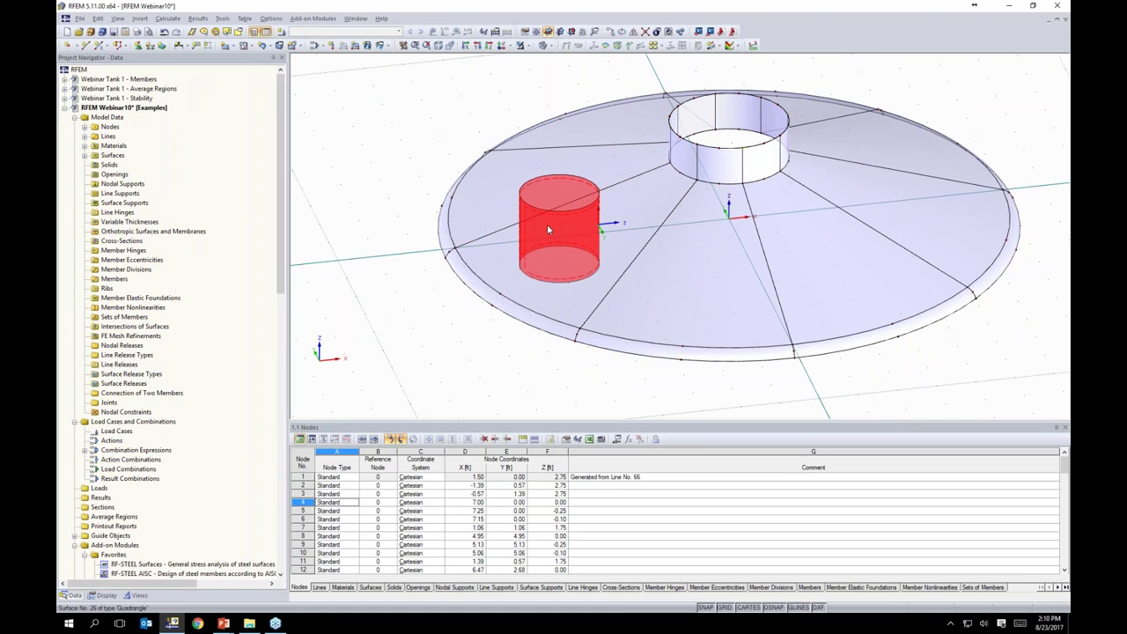
right_click(597, 255)
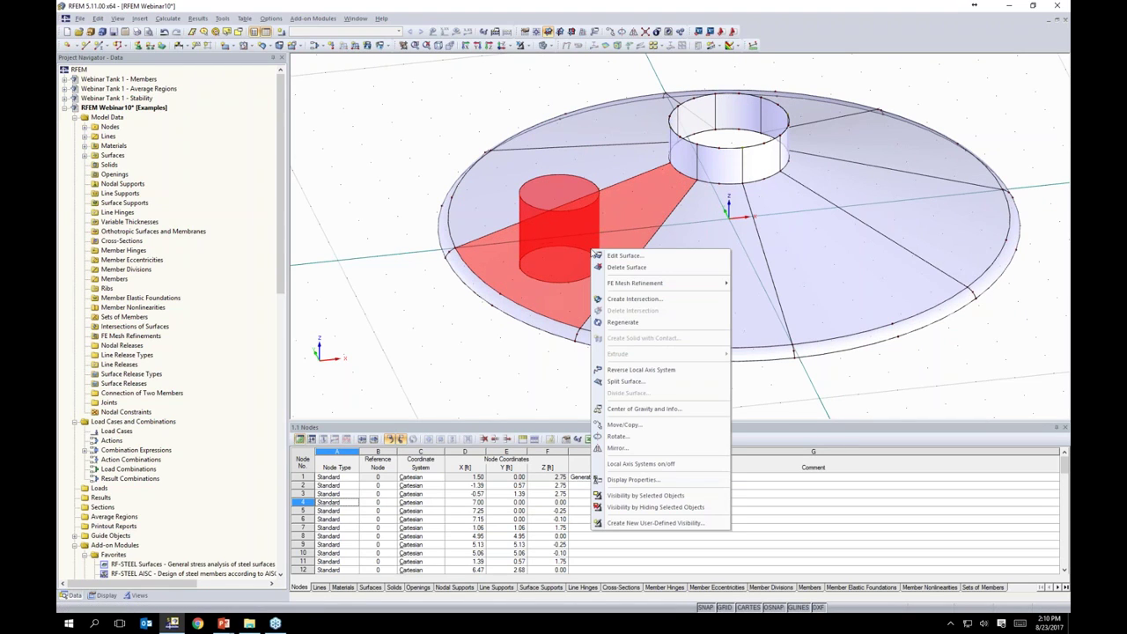
left_click(616, 300)
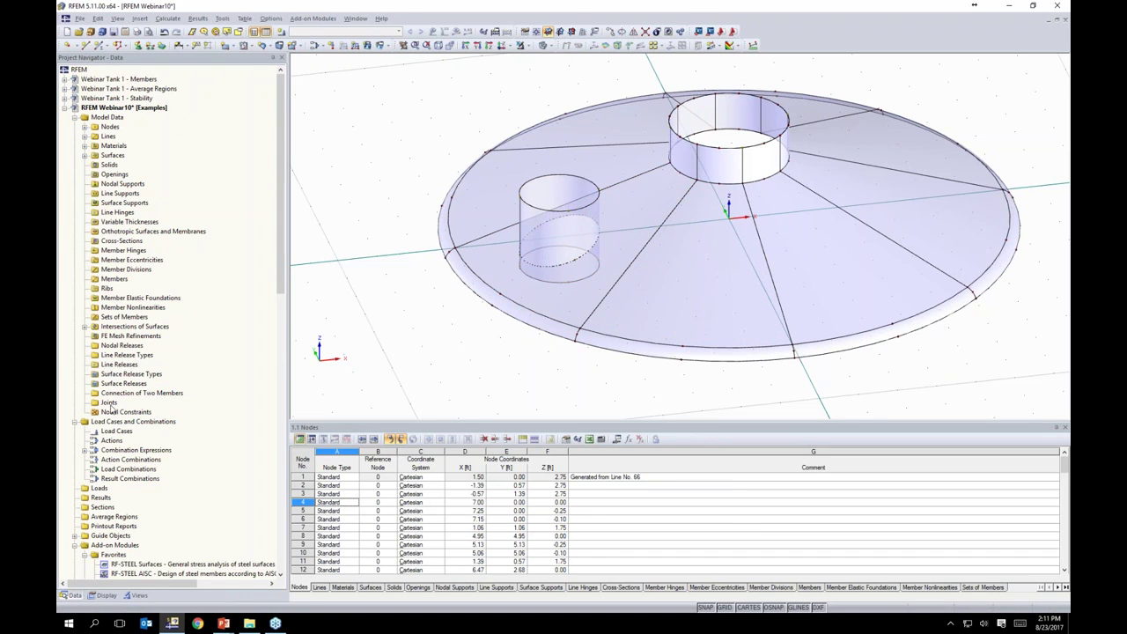
- Examine each component surface that the pipe-roof intersection generated by highlighting them one at a time in the model
left_click(85, 155)
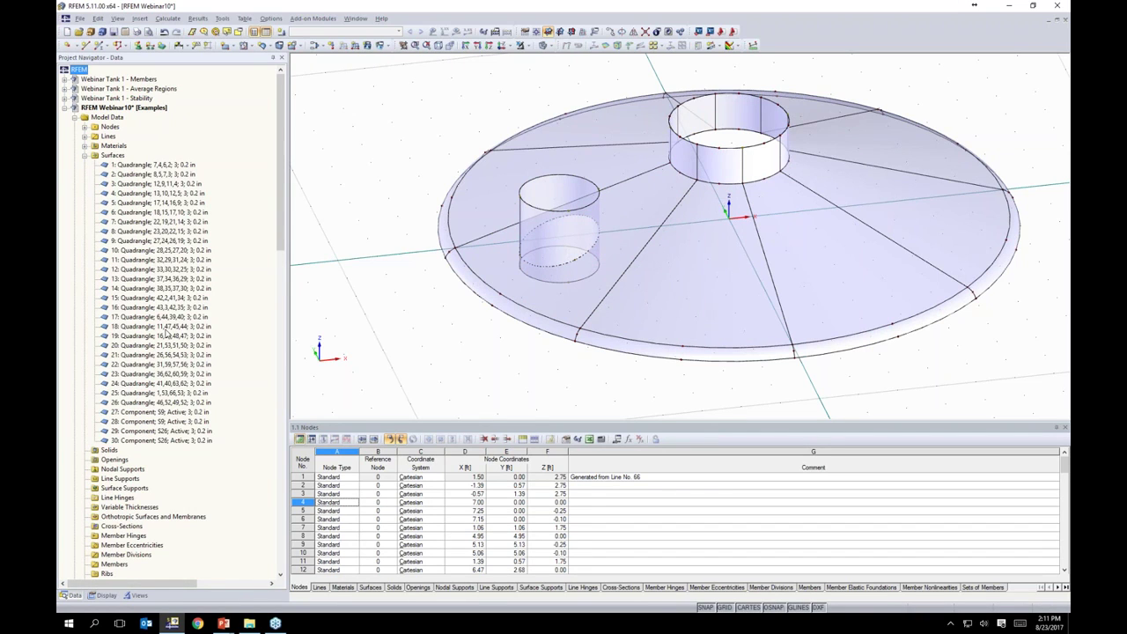
left_click(161, 412)
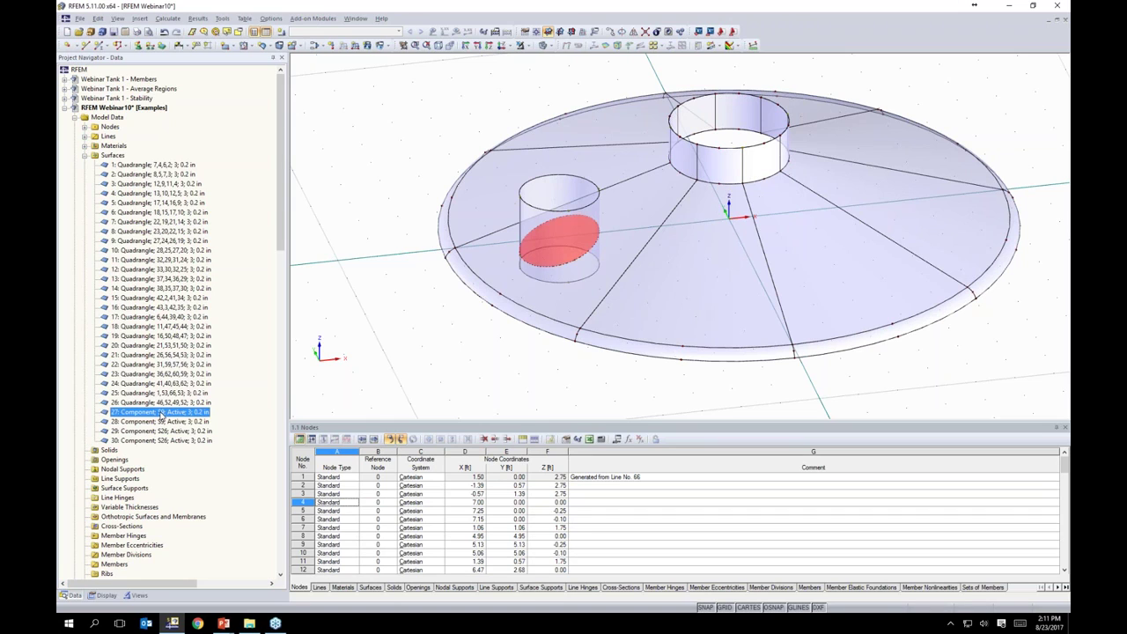
left_click(161, 422)
left_click(158, 430)
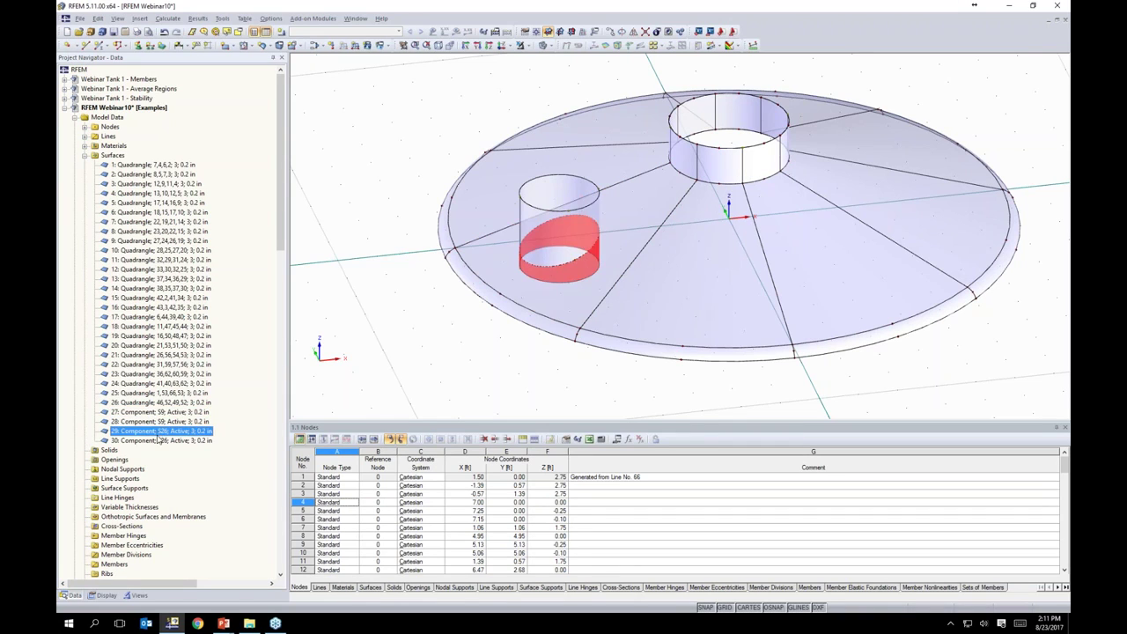
left_click(158, 441)
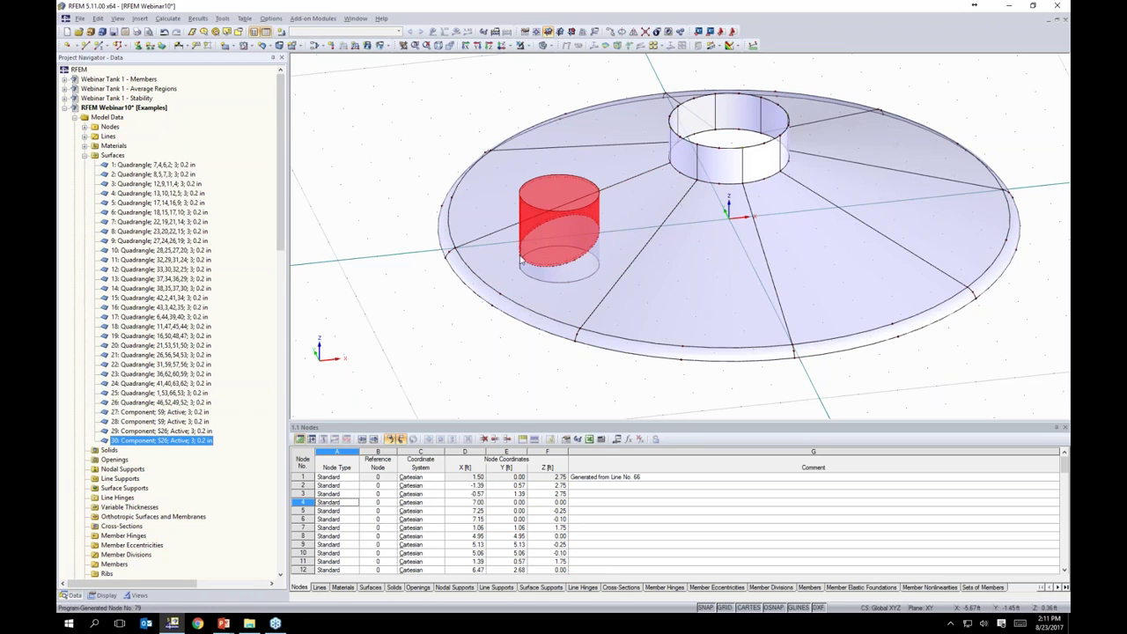
left_click(361, 330)
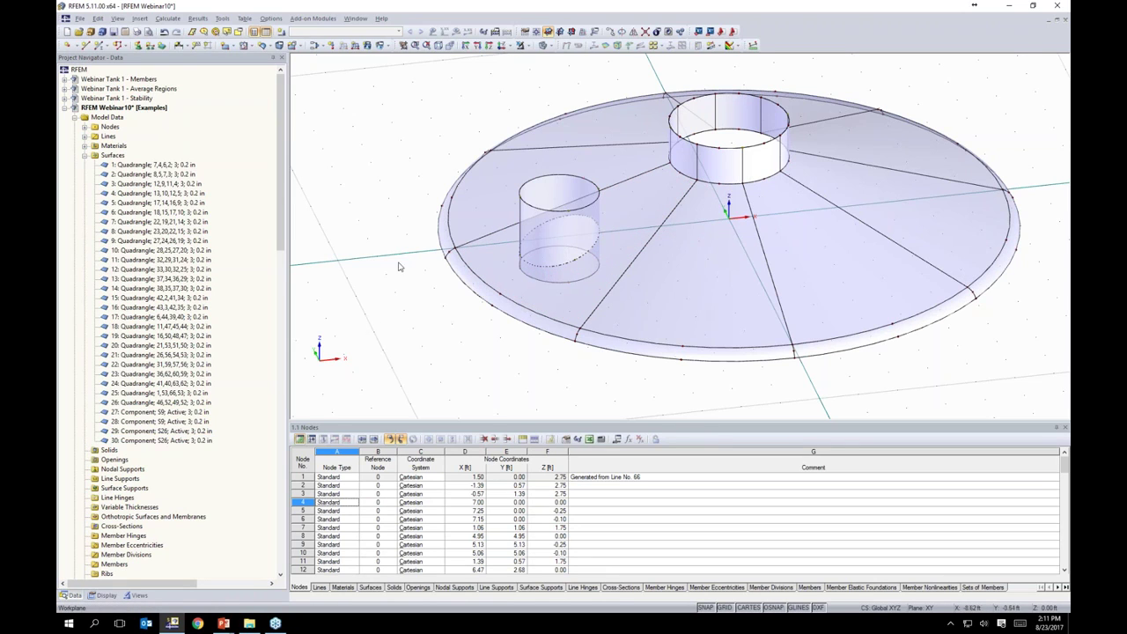
- Convert the intersection between the pipe and the roof segment into a line
middle_click_drag(385, 158, 404, 122, "ctrl")
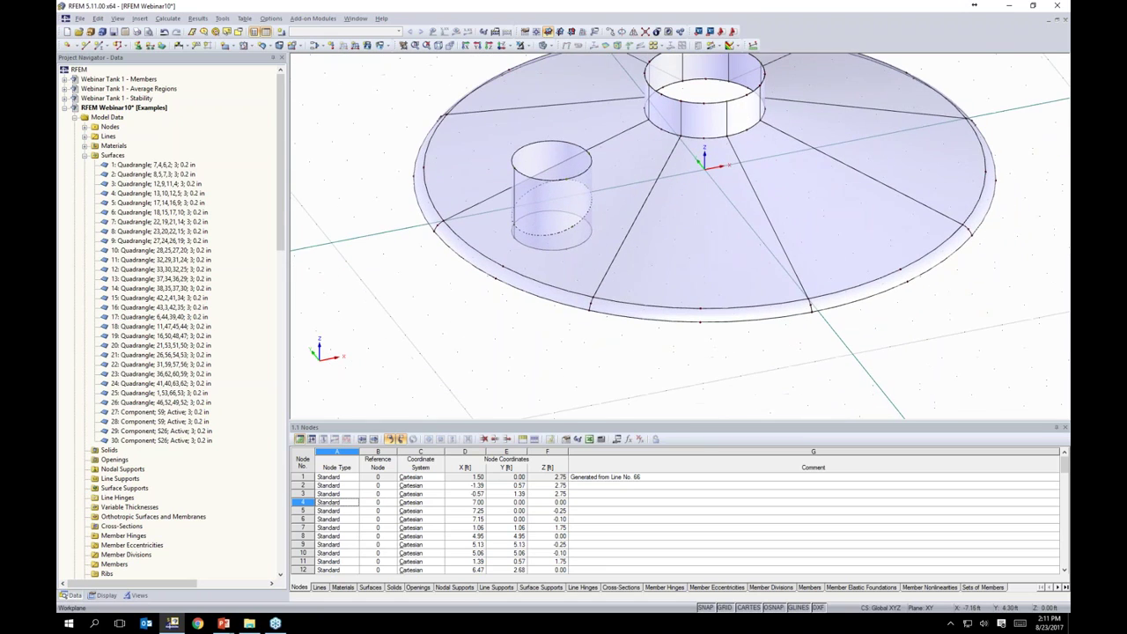
right_click(544, 239)
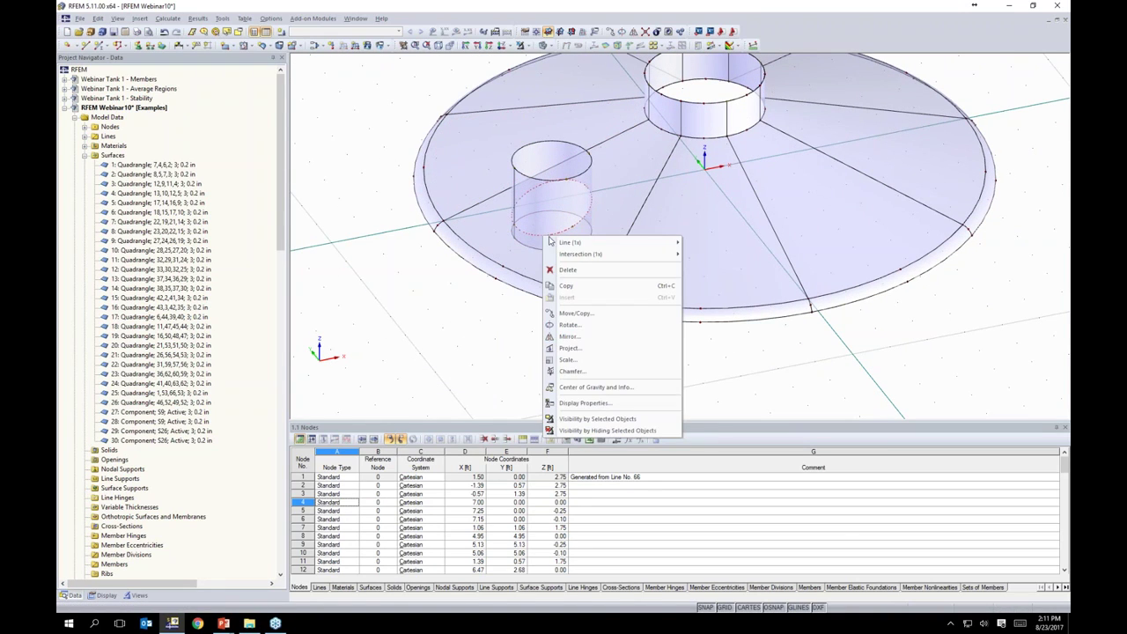
mouse_move(580, 255)
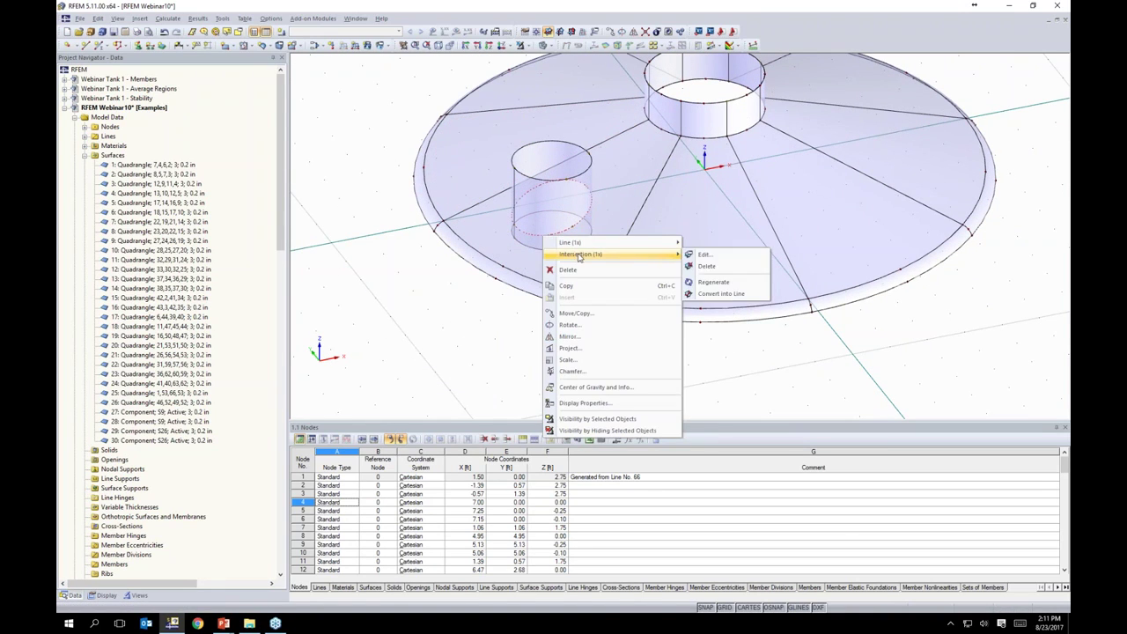
left_click(698, 296)
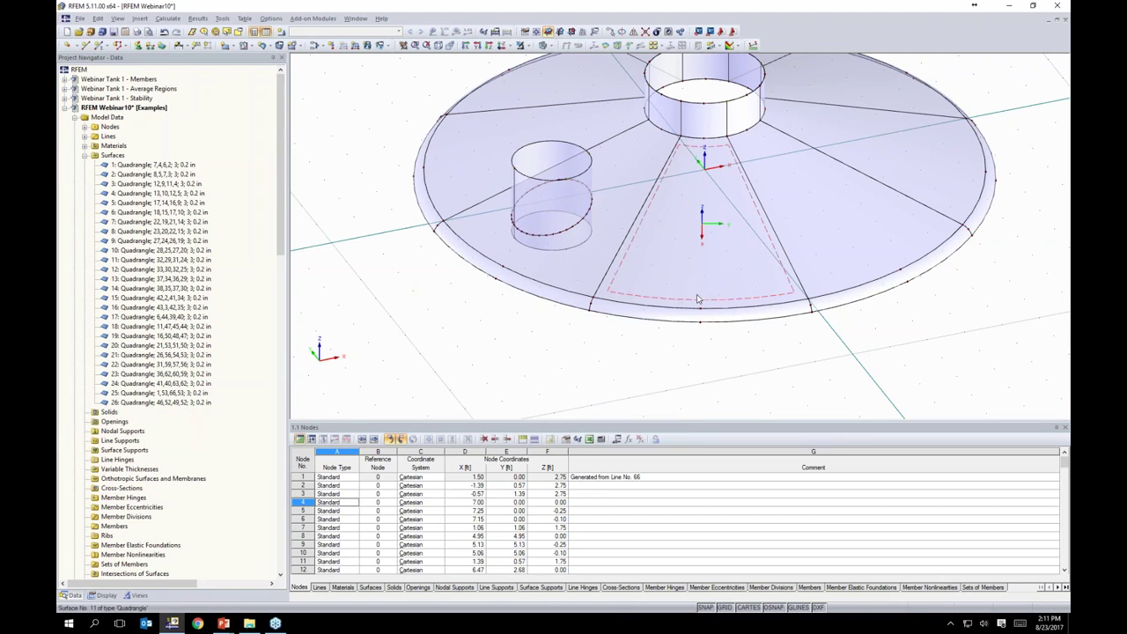
middle_click_drag(522, 333, 532, 353)
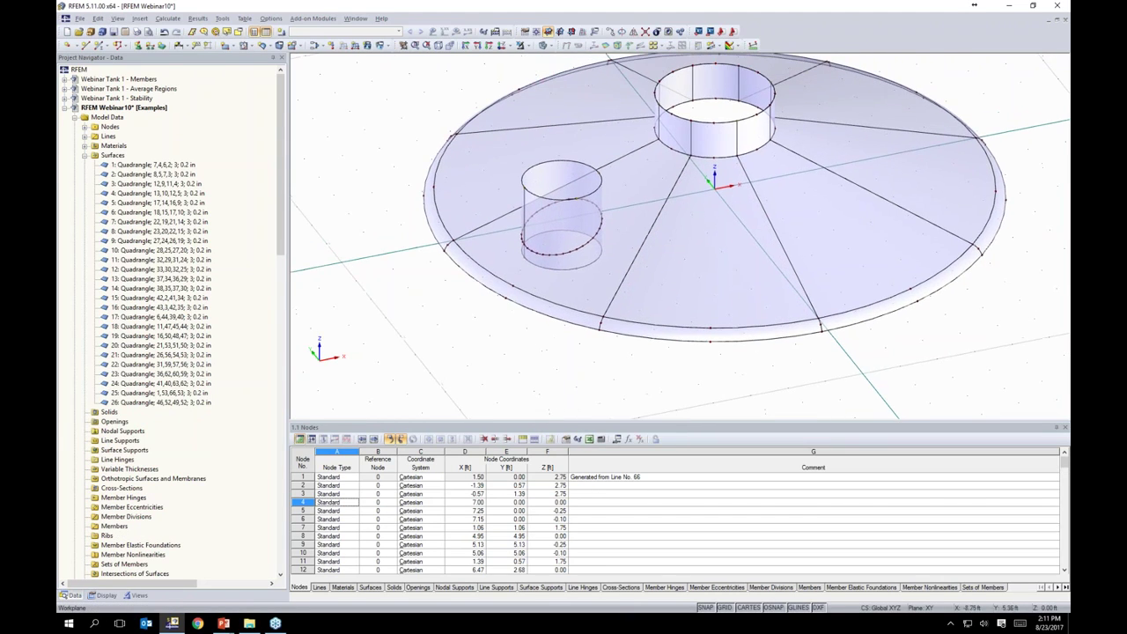
- Create an opening in the roof segment using the converted intersection line as its boundary
left_click(251, 46)
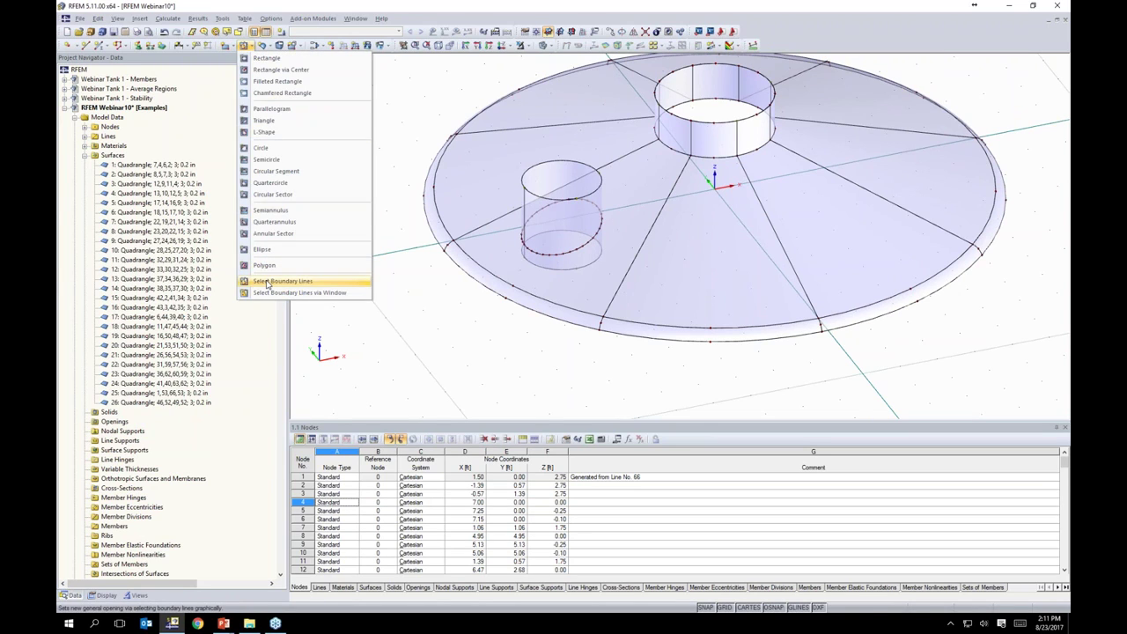
left_click(268, 284)
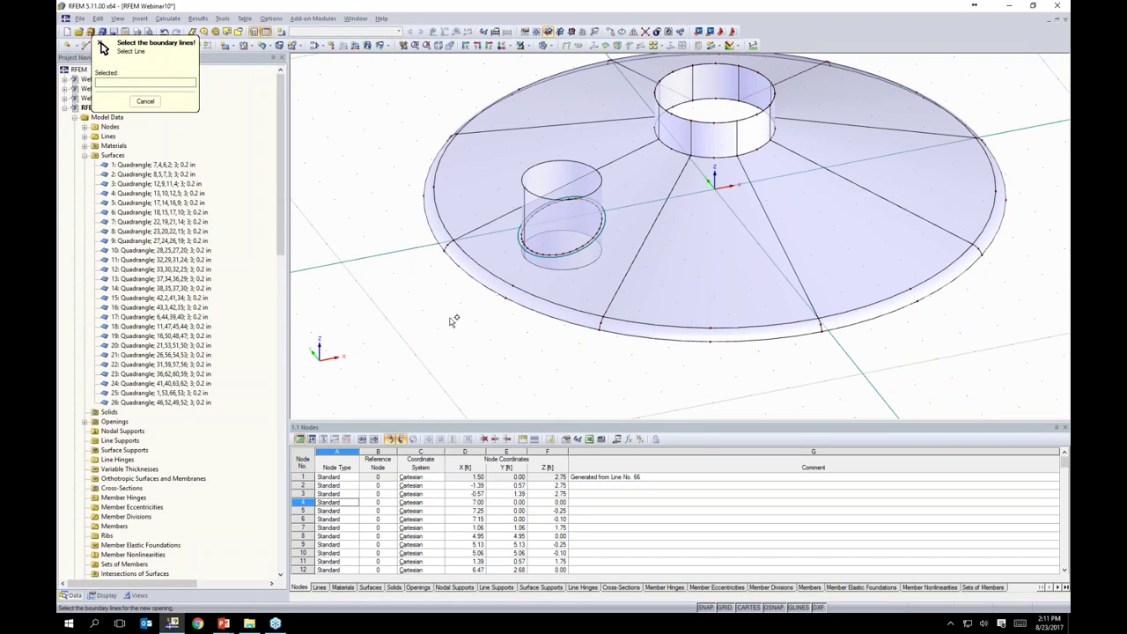
key("Escape")
- Assign opening 1 at the pipe penetration as an integrated opening of roof segment surface 9, accepting the surface position warning
middle_click_drag(383, 142, 419, 142, "ctrl")
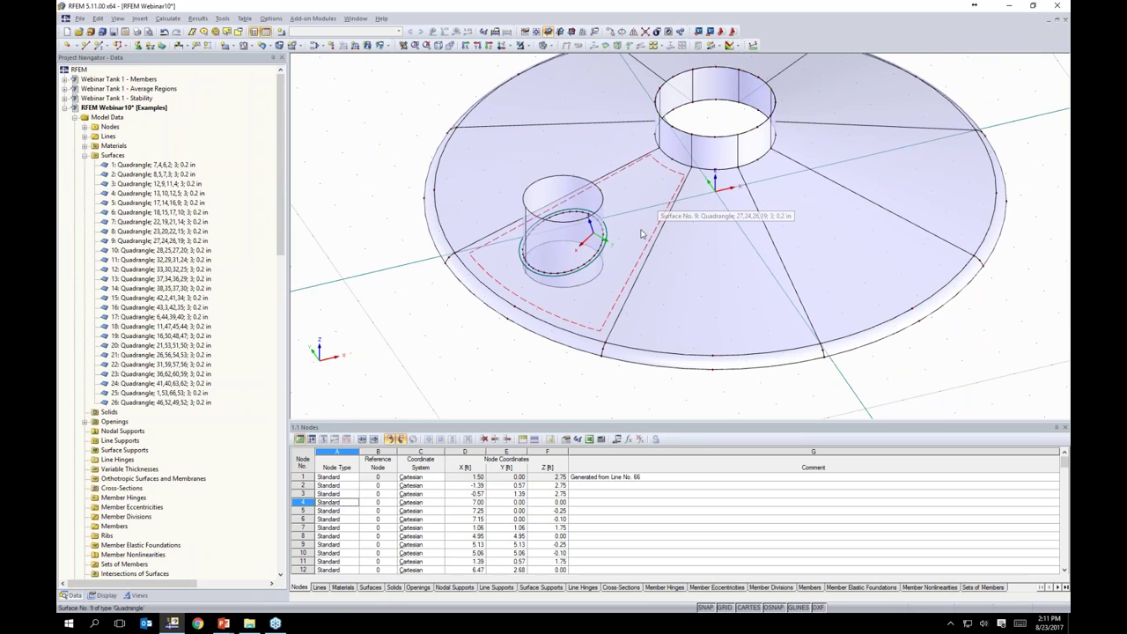
double_click(642, 235)
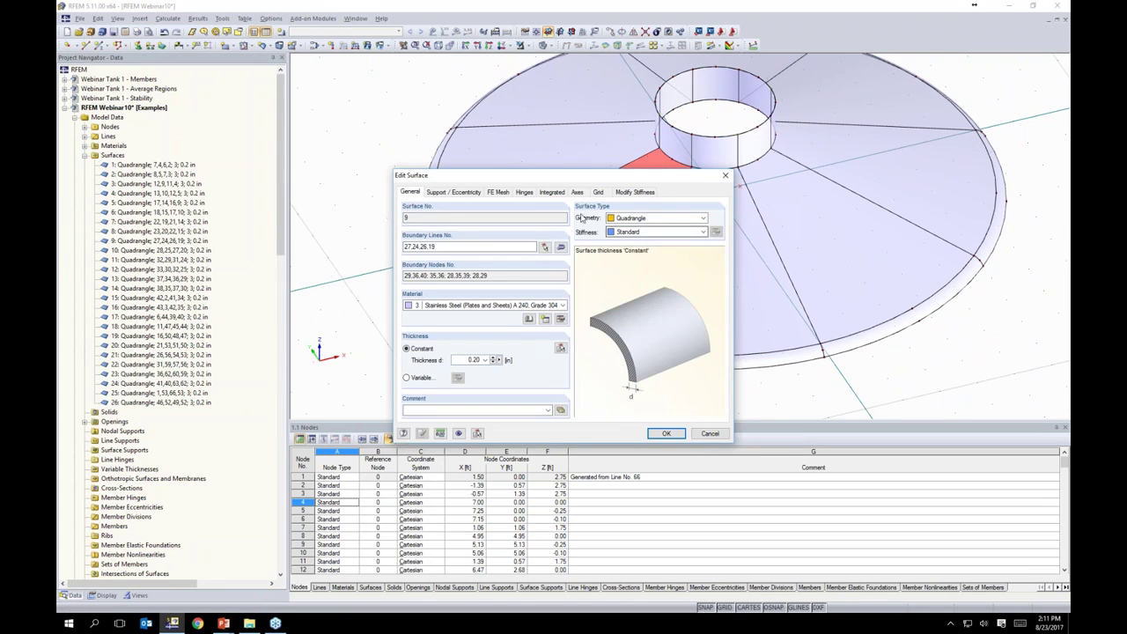
left_click(554, 193)
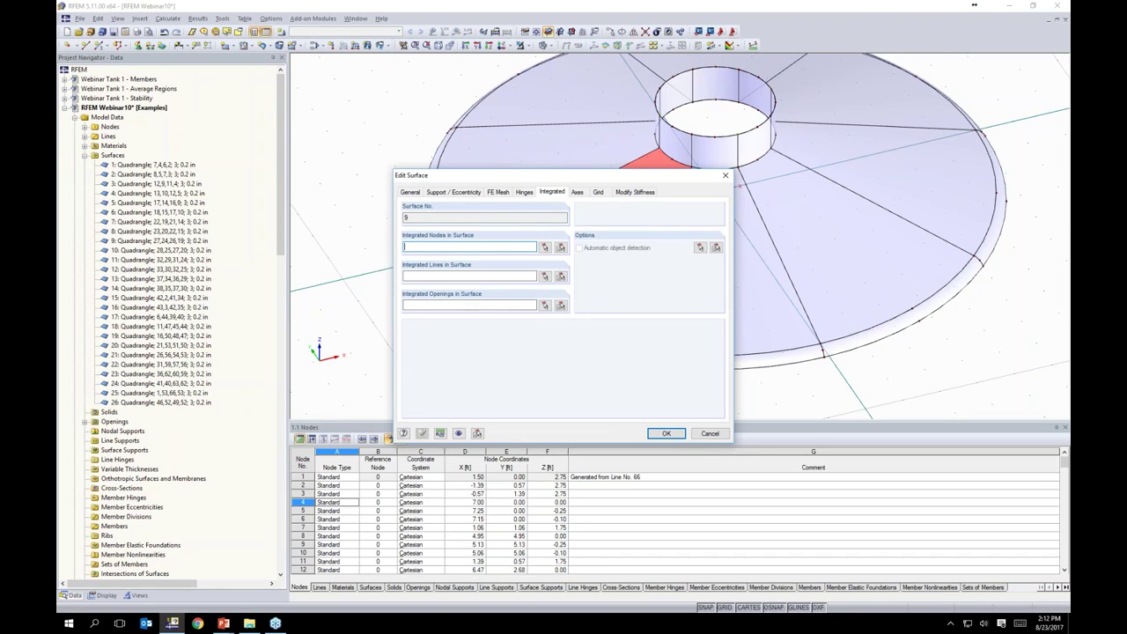
left_click(545, 304)
left_click(563, 270)
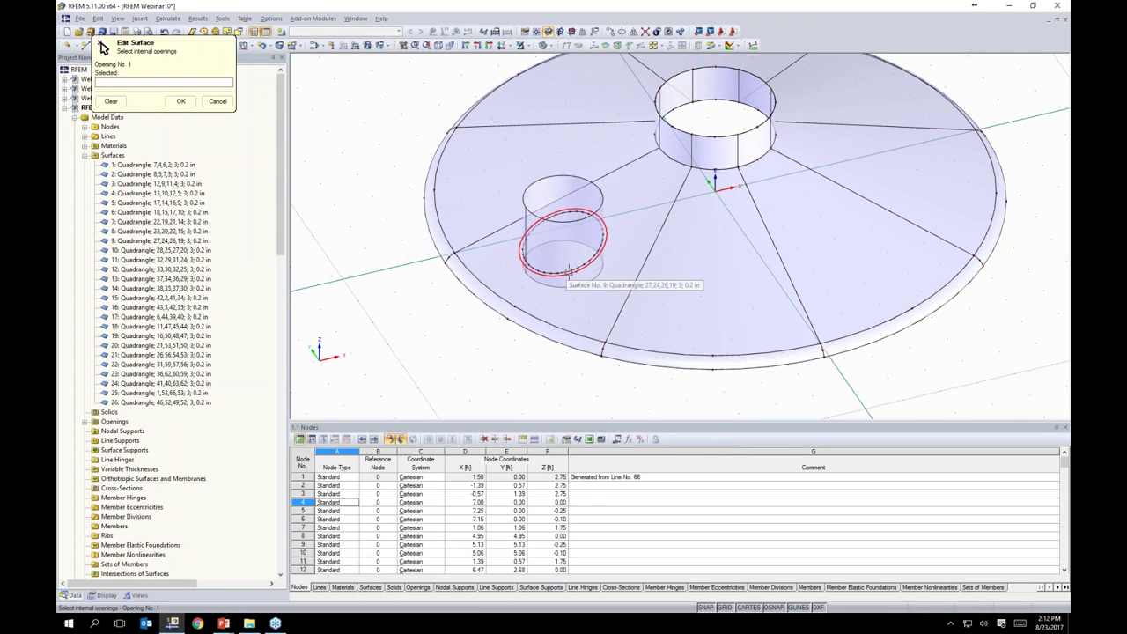
left_click(181, 101)
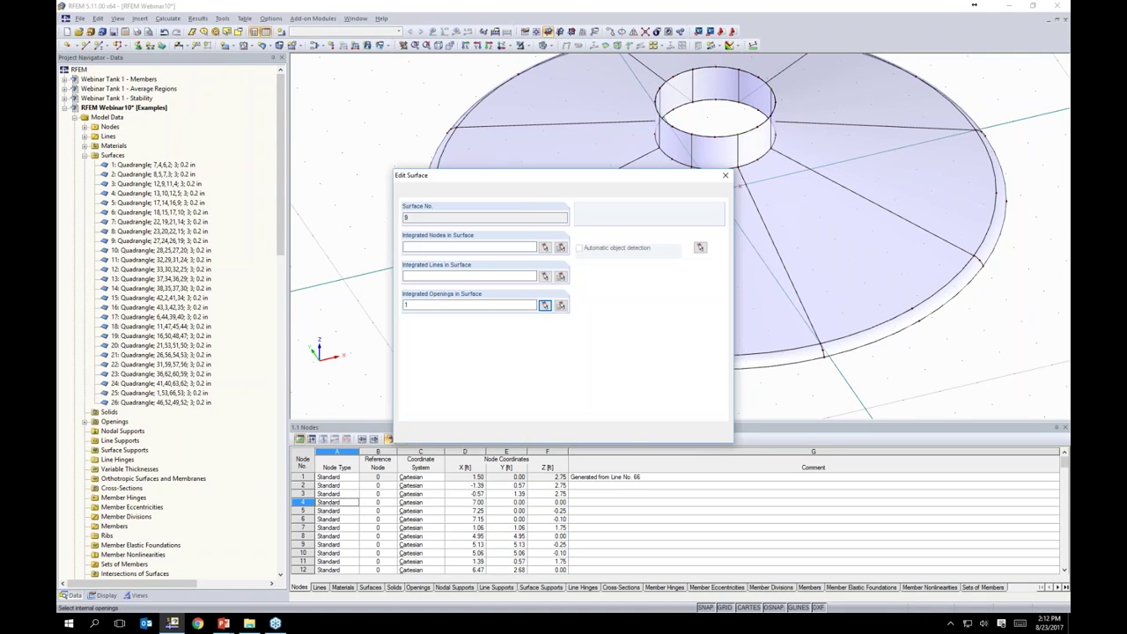
left_click(667, 434)
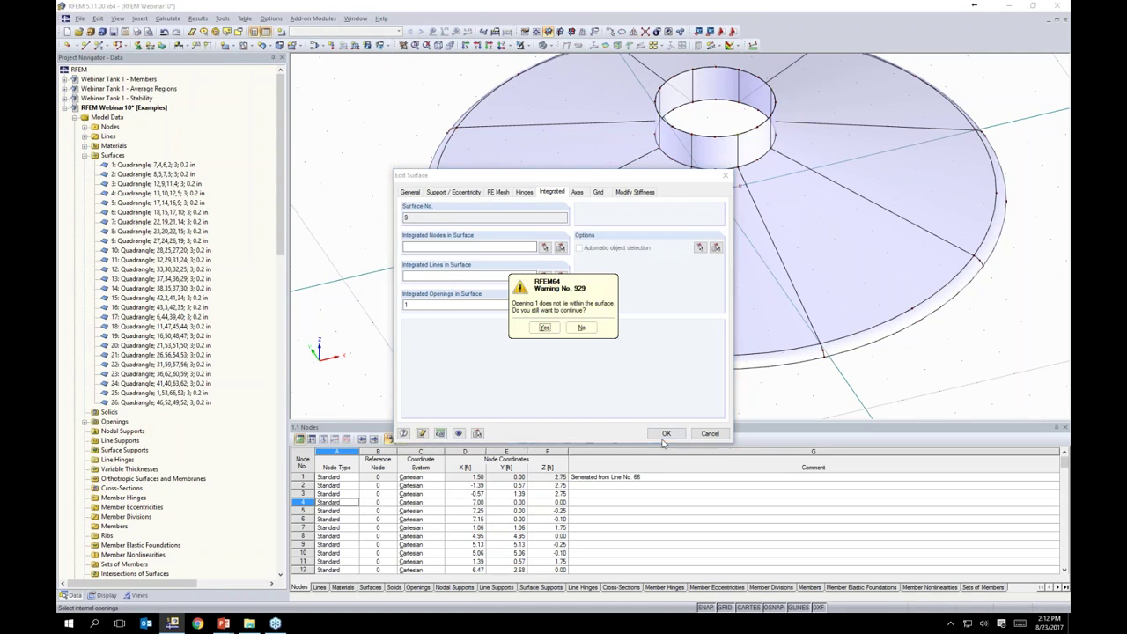
left_click(544, 328)
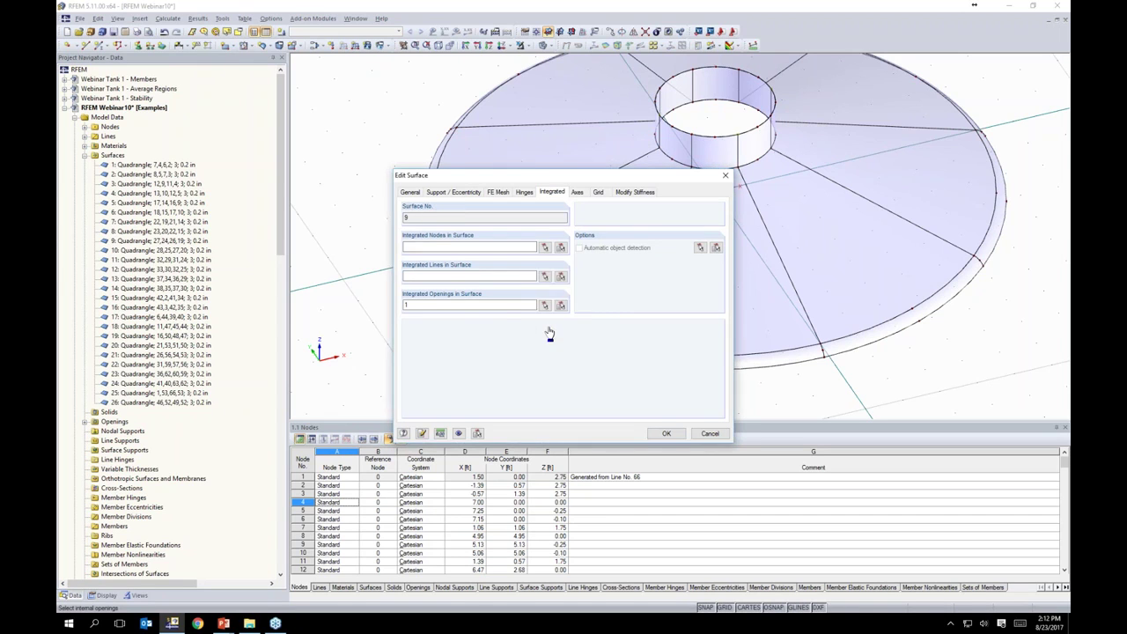
- Delete the original pipe surface that passes through the roof opening, keeping its boundary lines
middle_click_drag(403, 126, 401, 103, "ctrl")
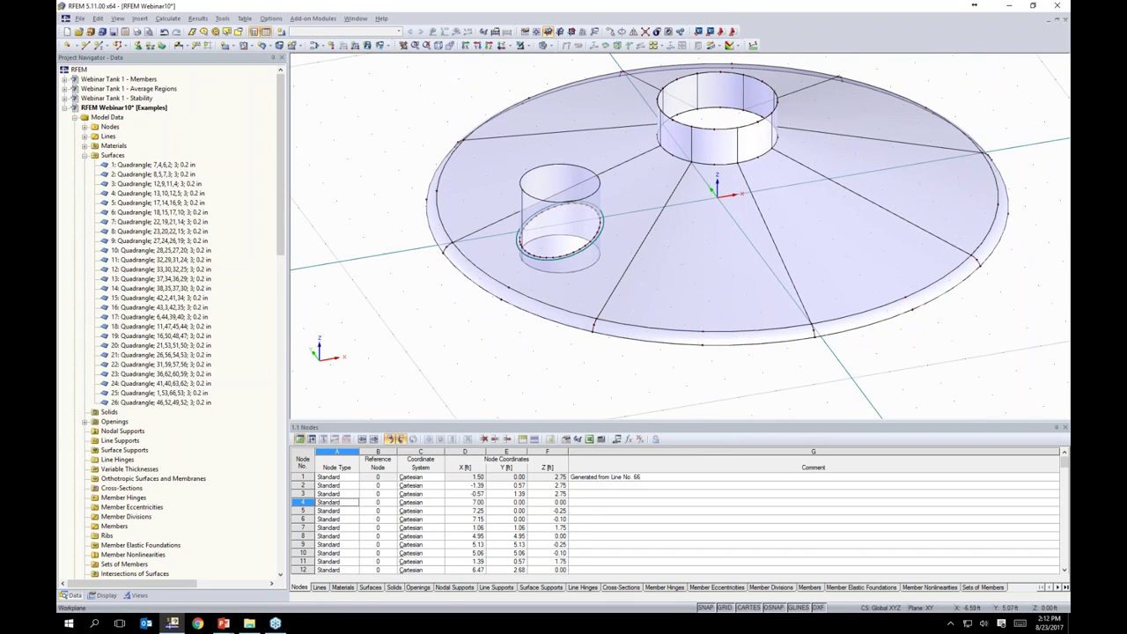
scroll(546, 273, "up", 1)
scroll(547, 273, "up", 1)
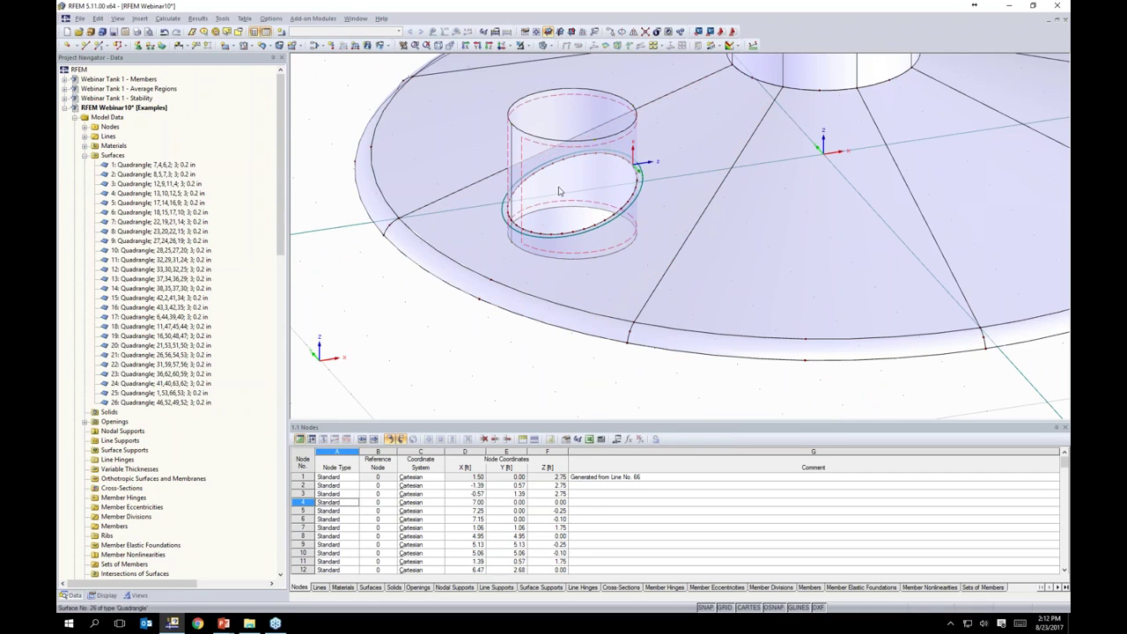
left_click(533, 147)
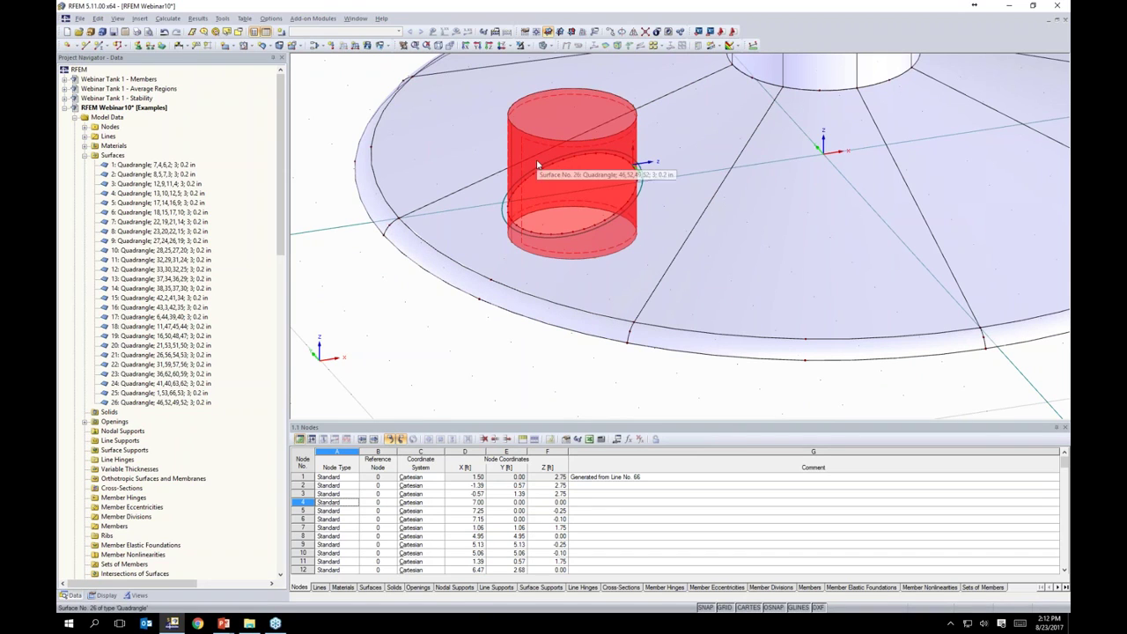
key("Delete")
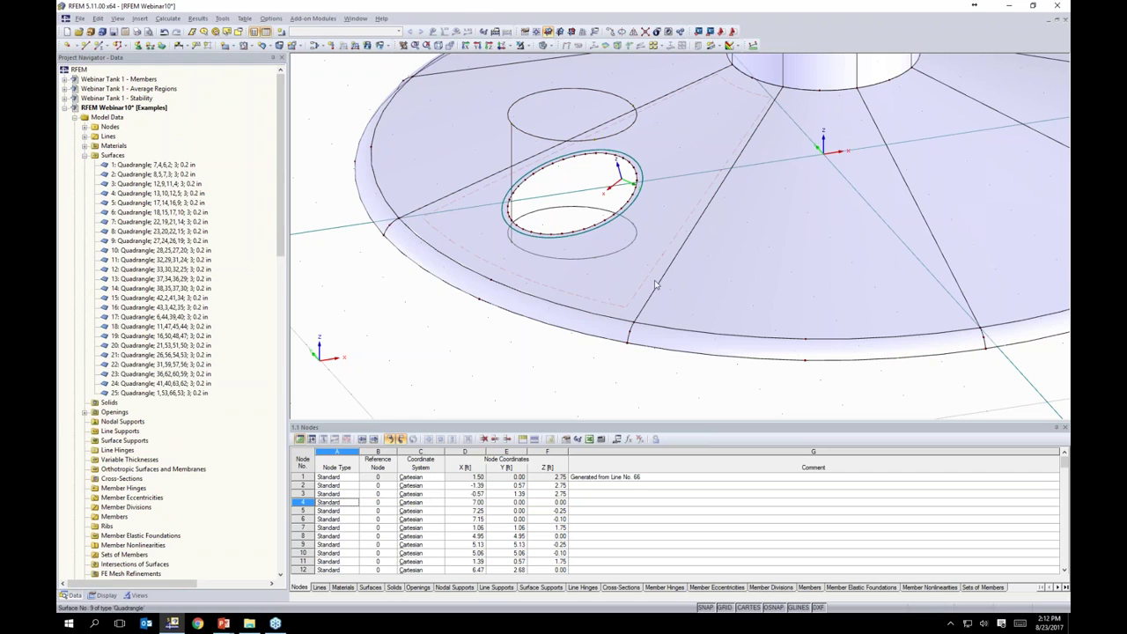
- Switch the model to wireframe display and connect the pipe's vertical line with the opening's intersection curve
left_click(550, 46)
left_click(553, 60)
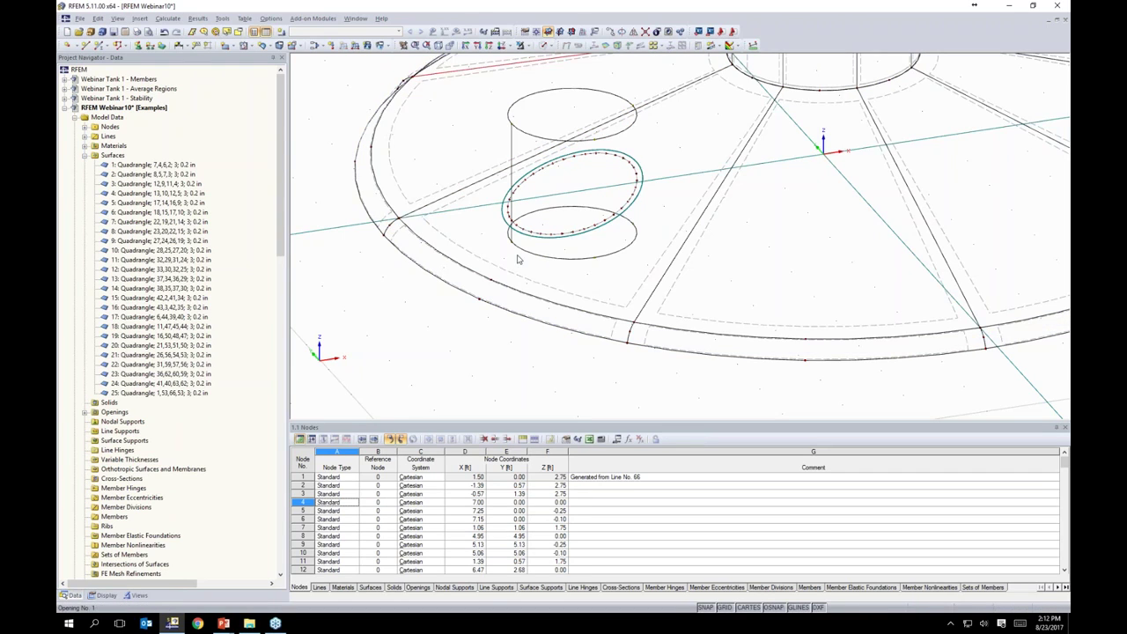
scroll(518, 257, "up", 4)
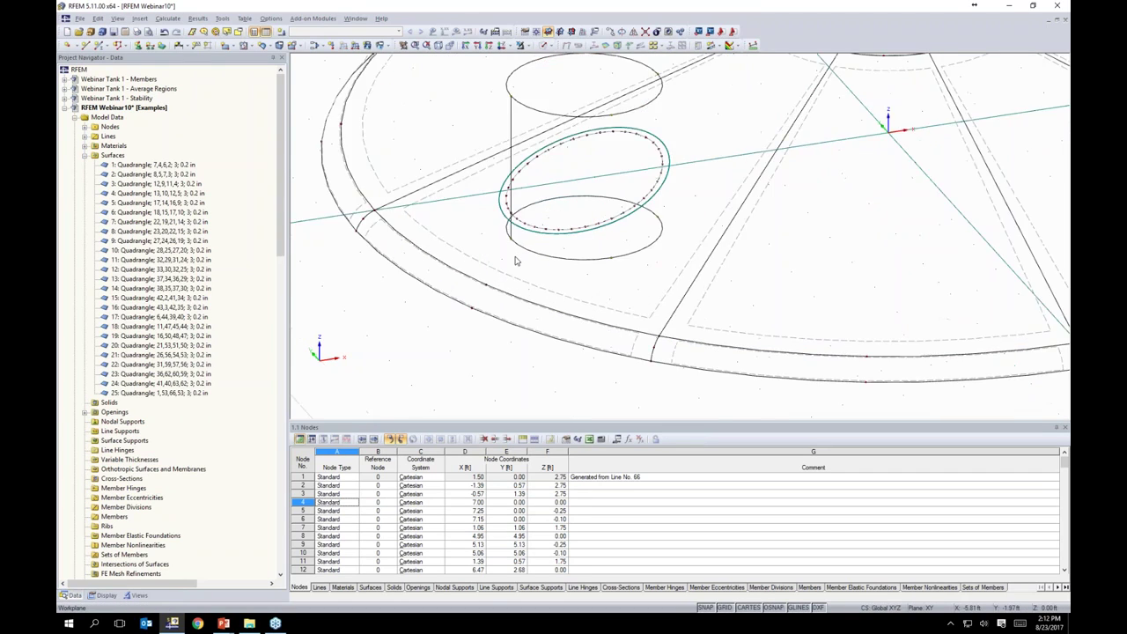
left_click(647, 34)
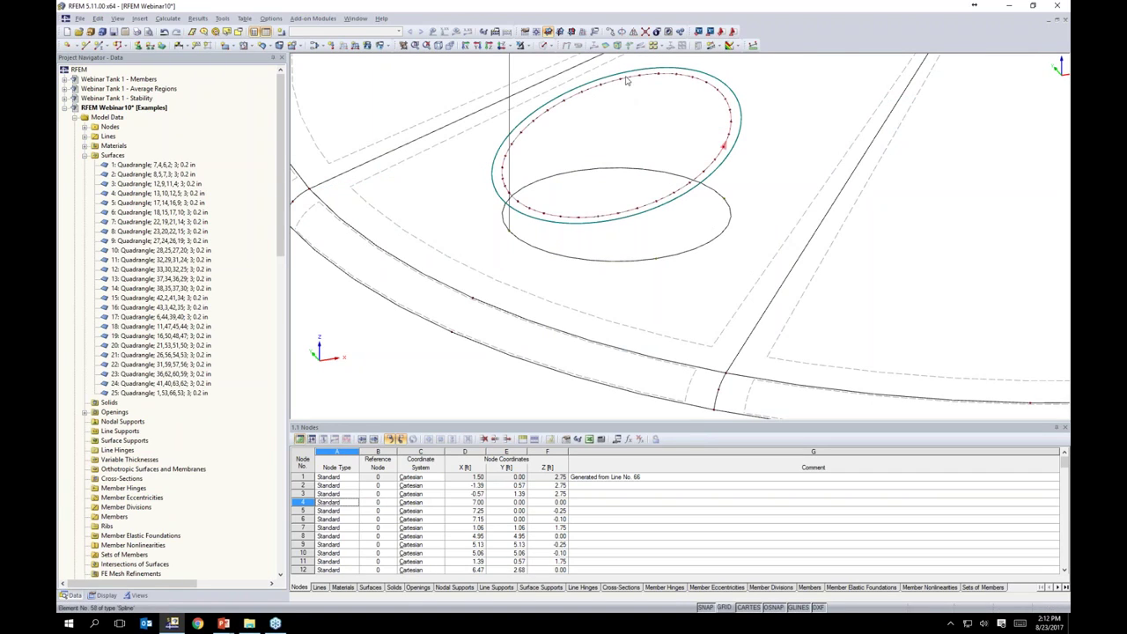
left_click(647, 33)
left_click_drag(465, 165, 542, 258)
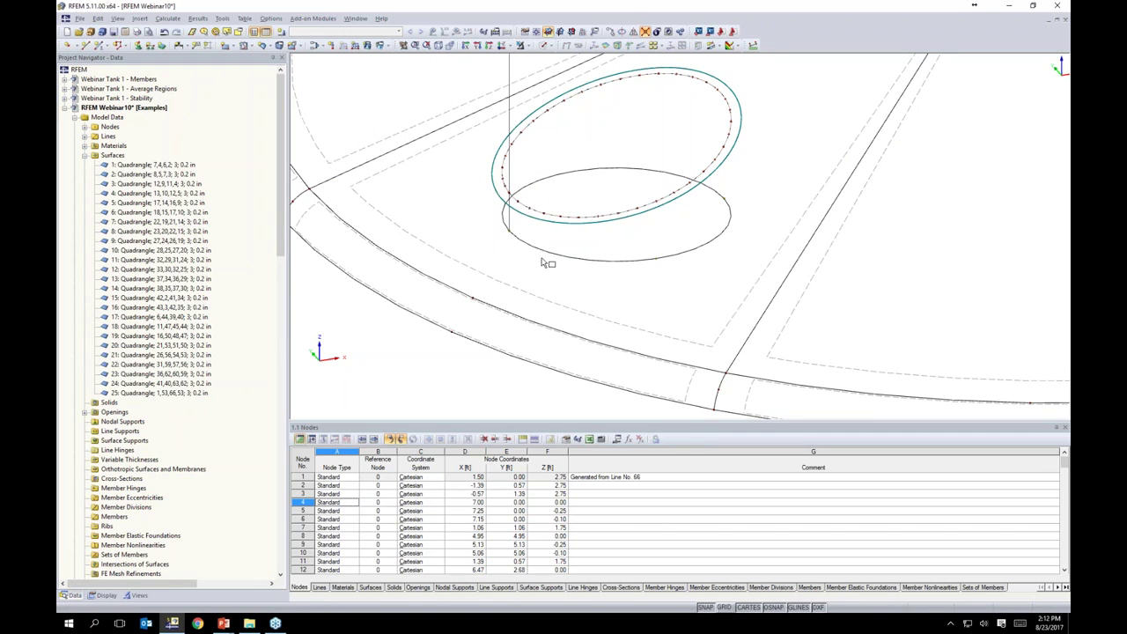
- Delete the pipe's lower circle and the part of its vertical line below the roof opening
left_click(506, 222)
left_click_drag(523, 263, 508, 244)
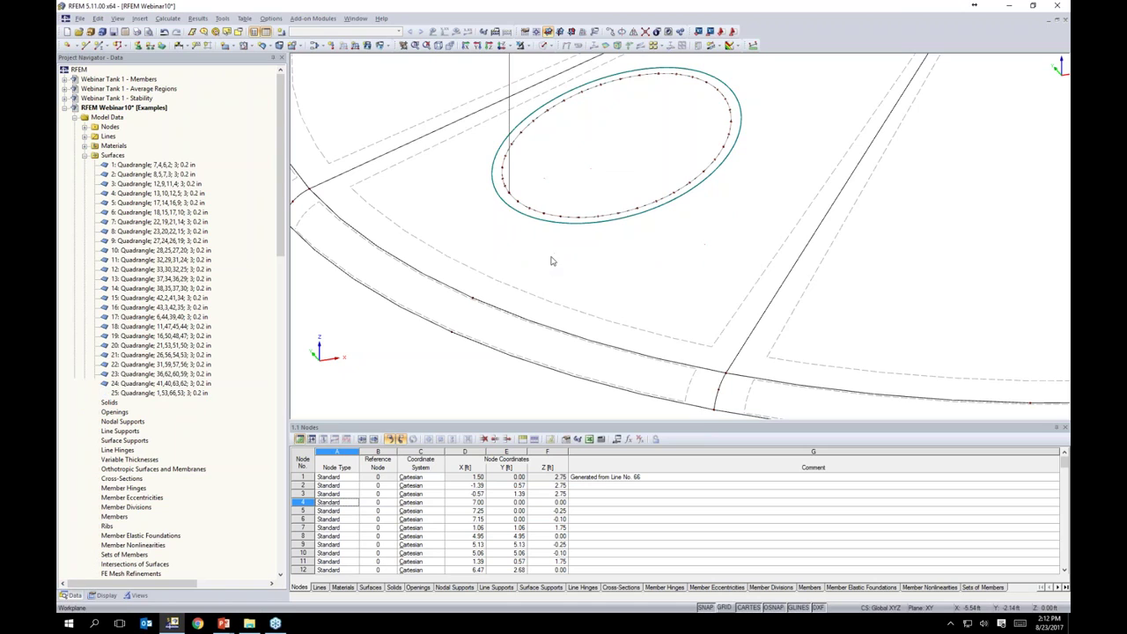
scroll(553, 251, "down", 3)
middle_click_drag(556, 247, 492, 289)
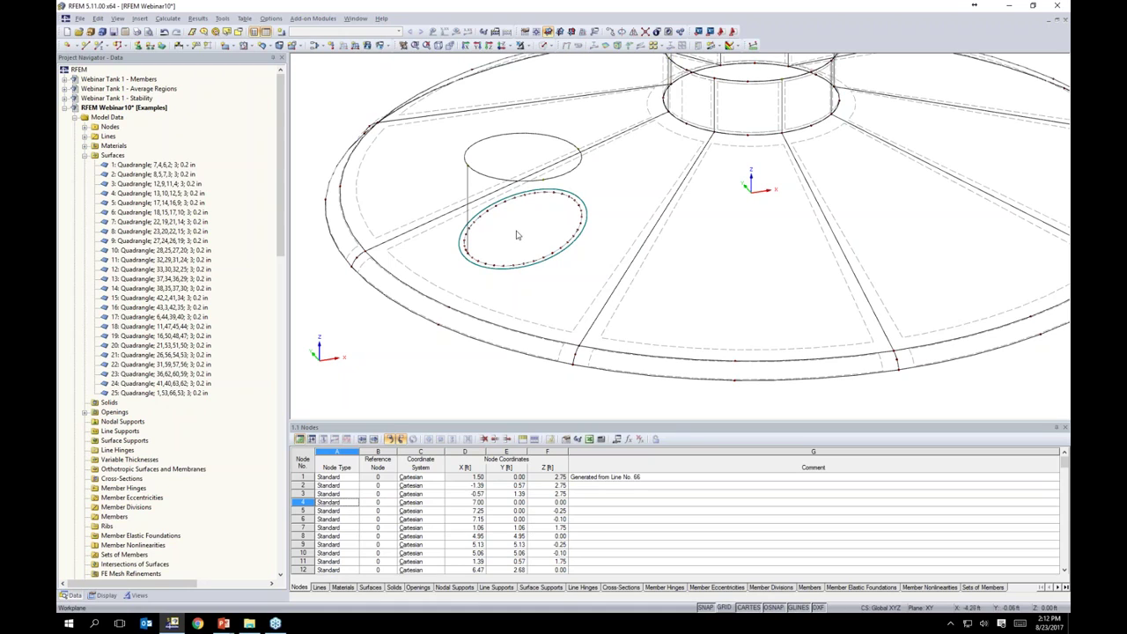
- Create a stainless steel quadrangle surface for the nozzle, bounded by the pipe's upper circle, vertical line and opening curve
left_click(235, 48)
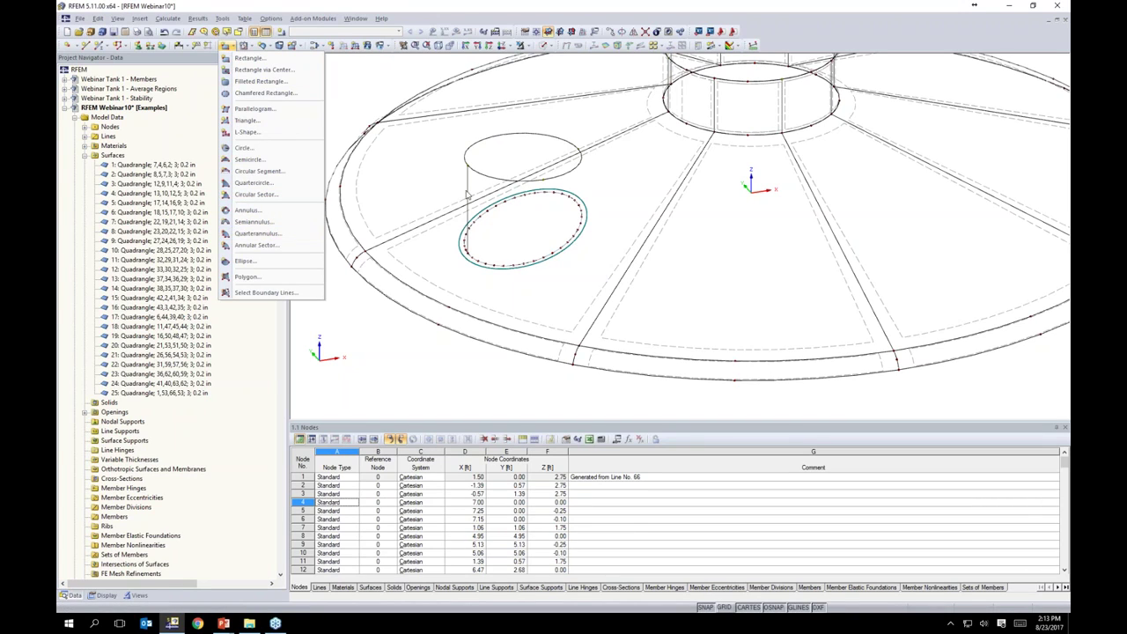
left_click(265, 45)
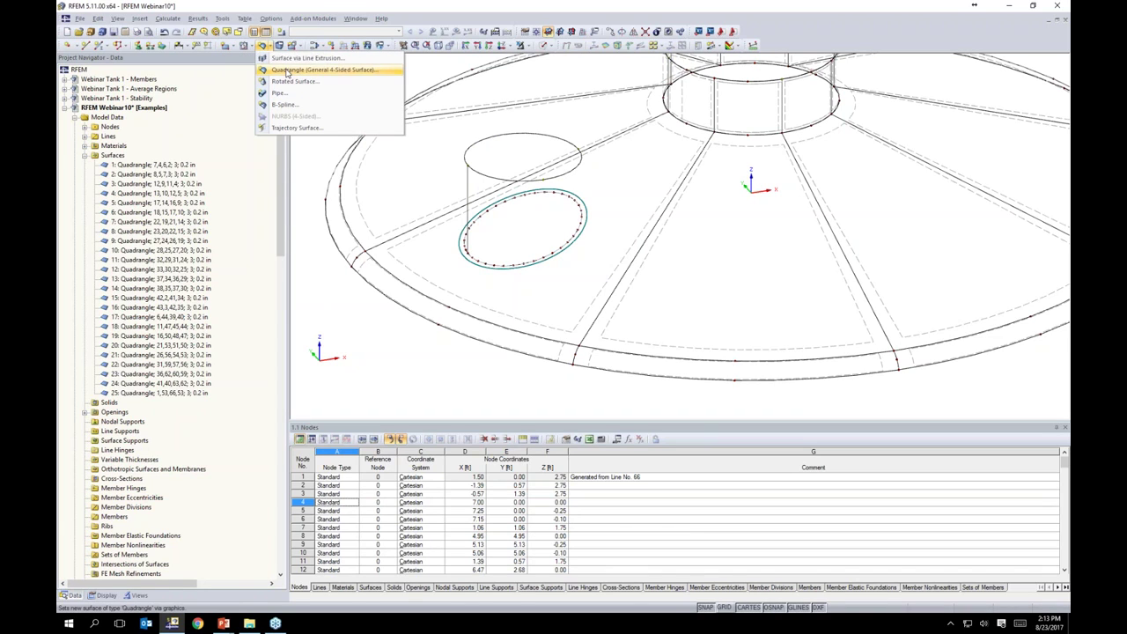
left_click(286, 72)
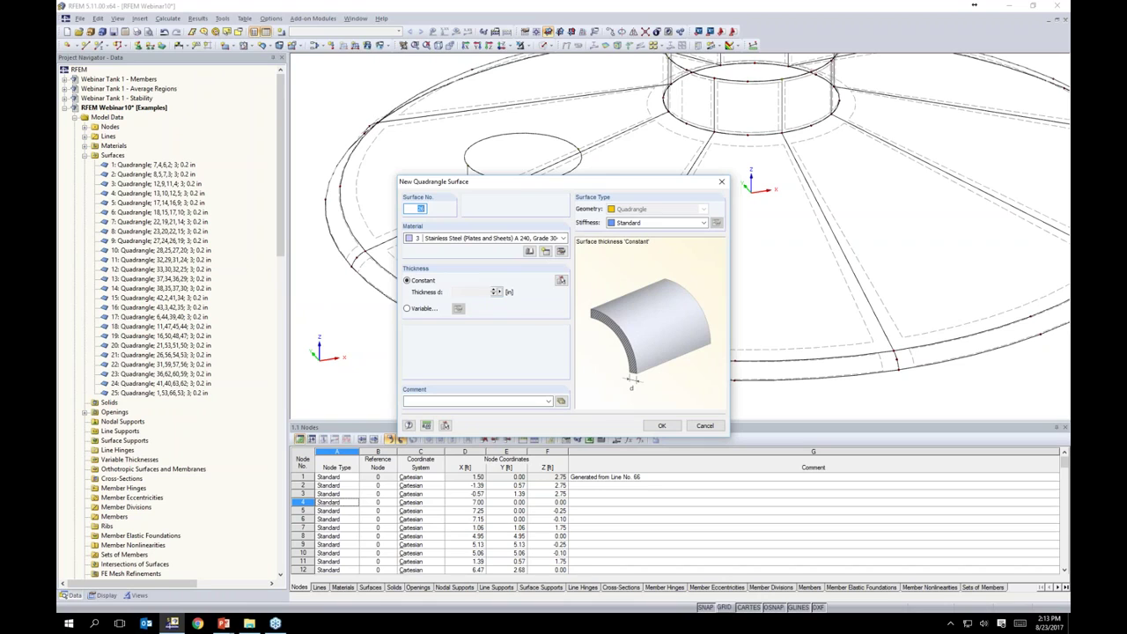
left_click(661, 426)
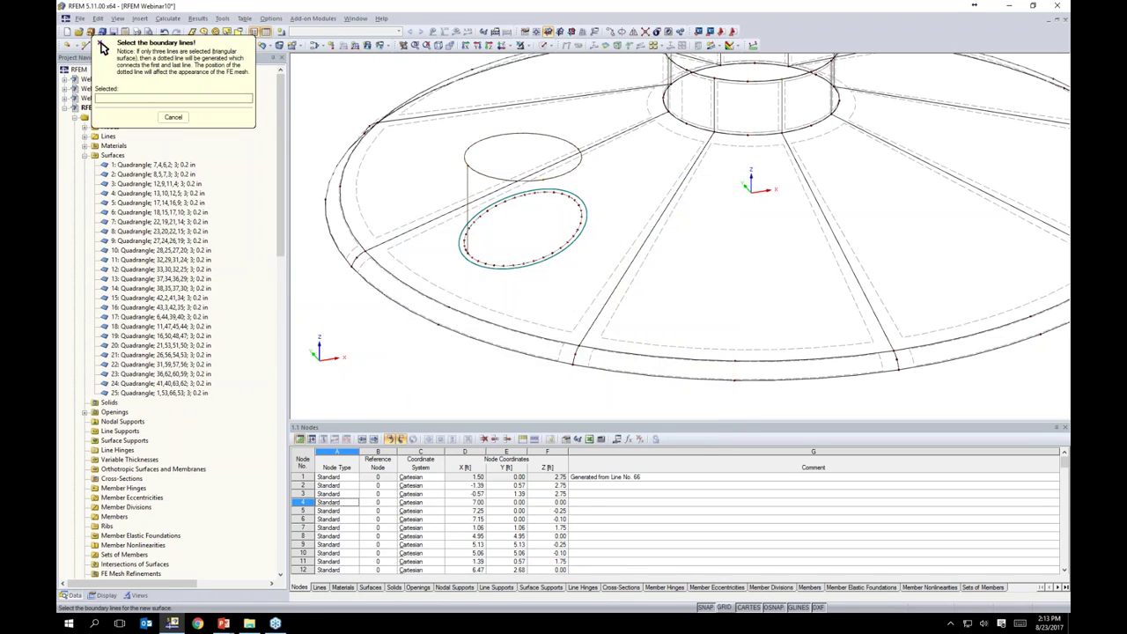
left_click(563, 176)
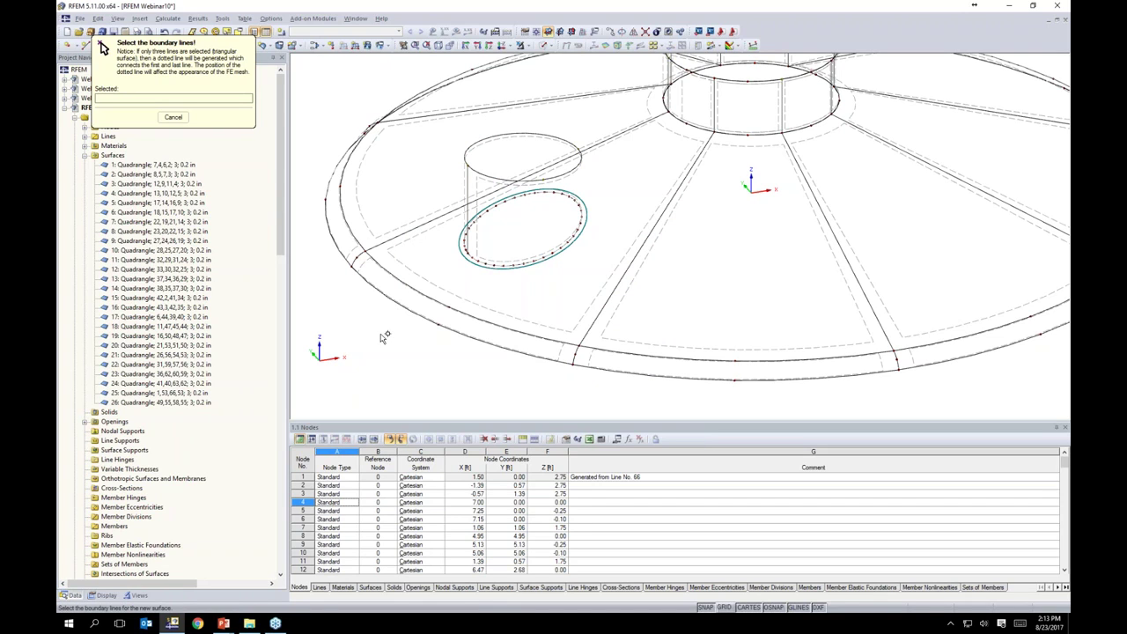
key("Escape")
- Restore the shaded transparent display of the model
left_click(545, 45)
left_click(555, 70)
middle_click_drag(445, 132, 372, 110, "ctrl")
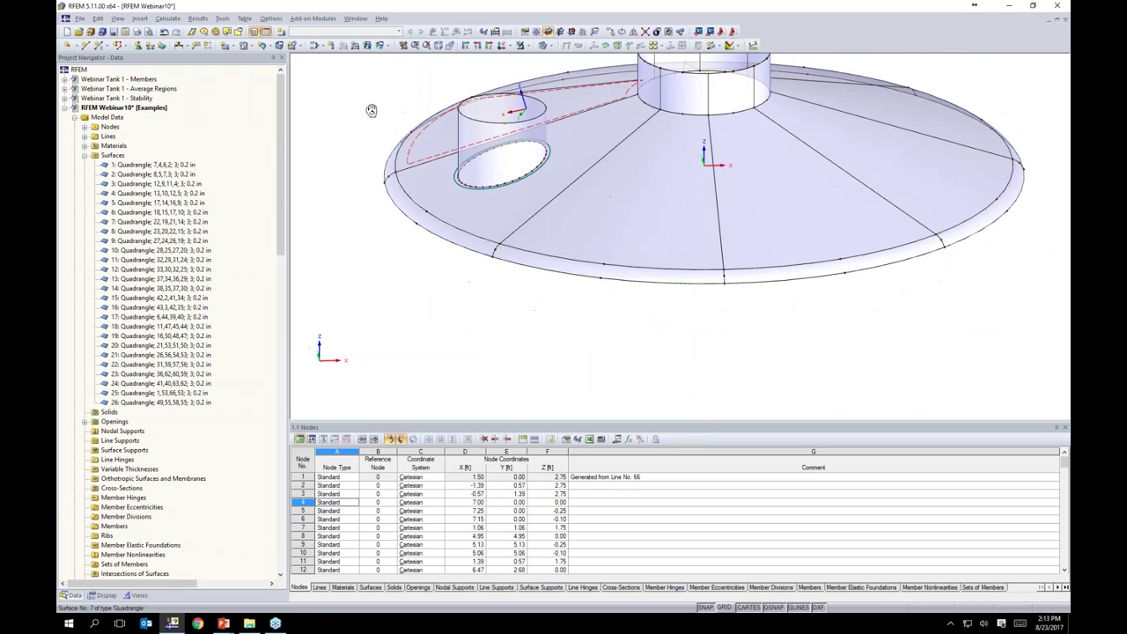
scroll(420, 176, "down", 5)
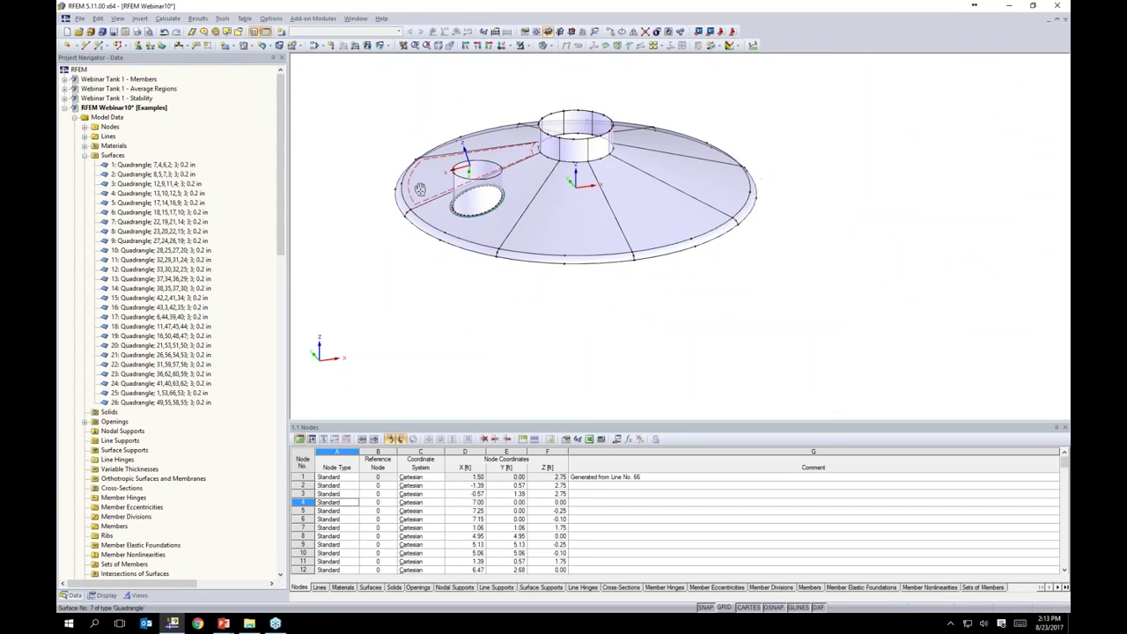
- Extrude the roof's lower outer edge lines 38 ft in the global -Z direction as stainless steel tank walls 0.32 in thick
middle_click_drag(420, 189, 405, 209)
middle_click_drag(747, 216, 697, 117, "ctrl")
middle_click_drag(736, 196, 767, 204)
scroll(768, 205, "up", 1)
scroll(560, 264, "up", 2)
middle_click_drag(559, 259, 570, 259)
left_click_drag(343, 222, 869, 279)
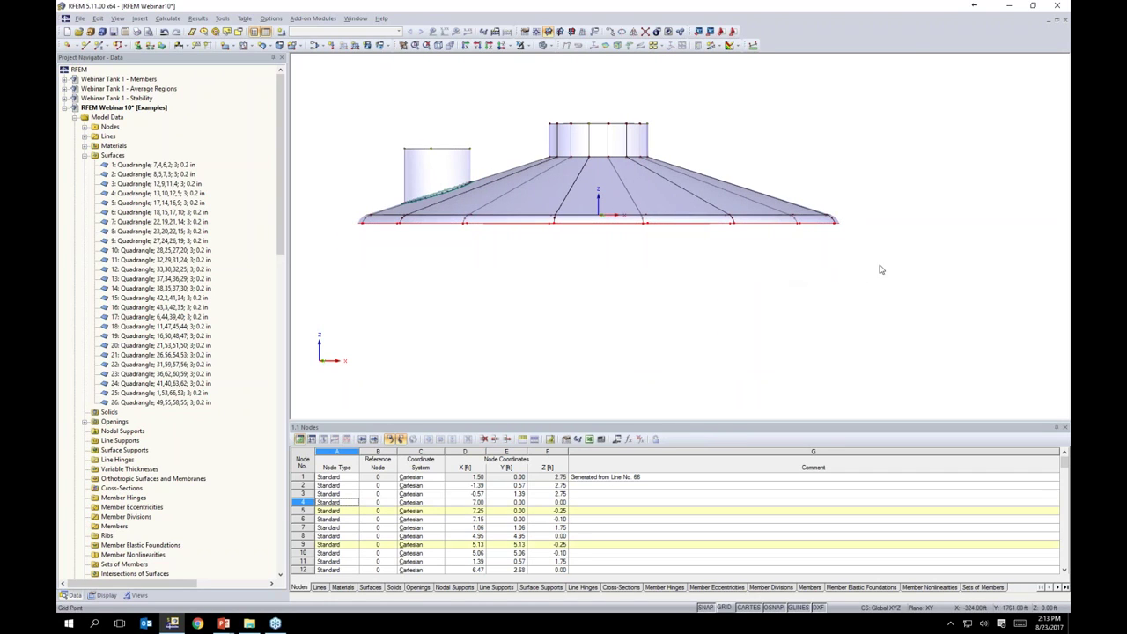
middle_click_drag(895, 164, 883, 219, "ctrl")
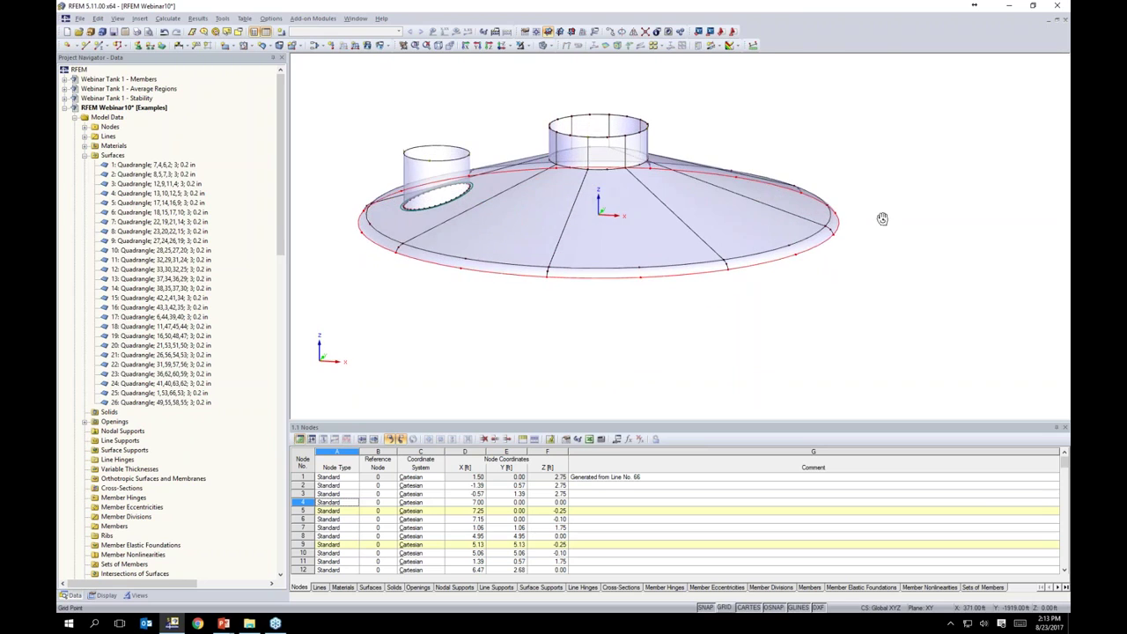
middle_click_drag(842, 296, 844, 279)
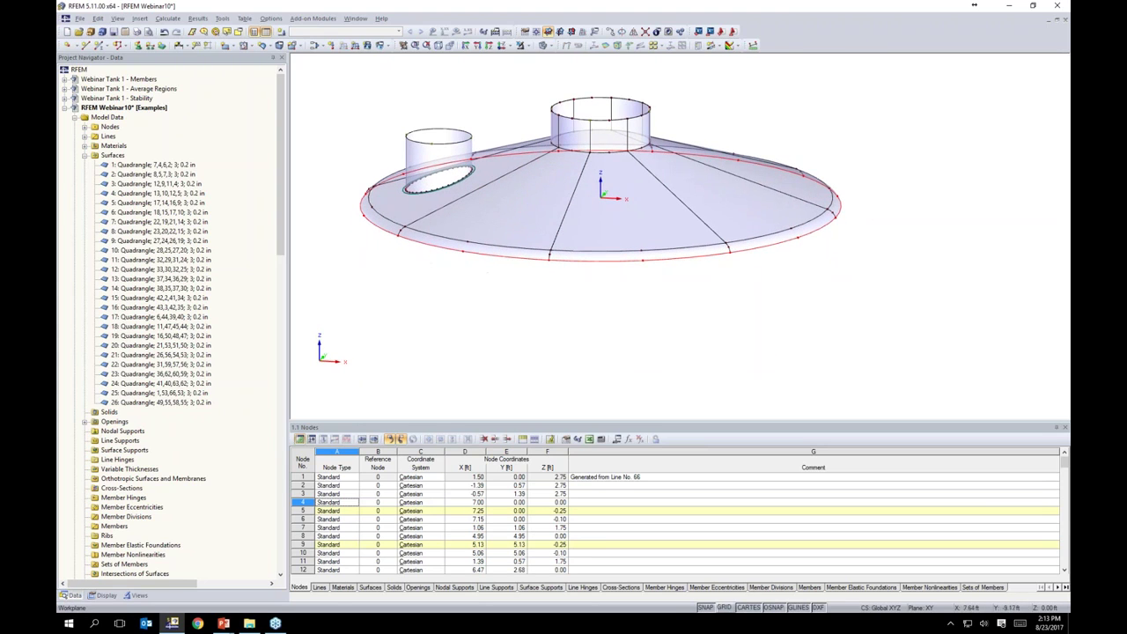
right_click(776, 251)
mouse_move(792, 256)
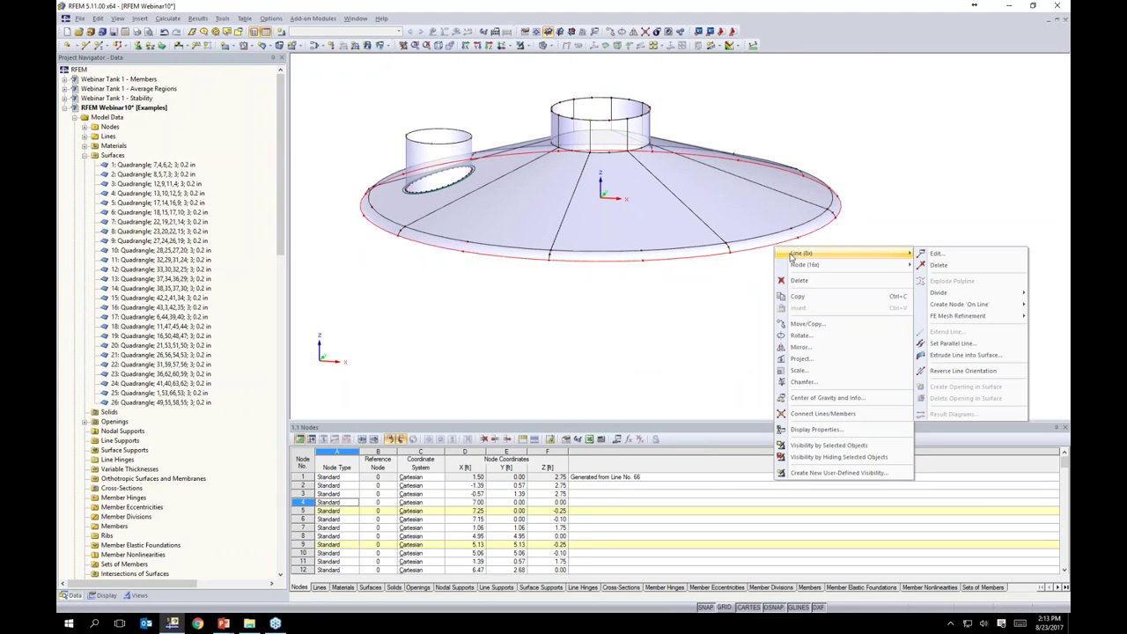
left_click(939, 356)
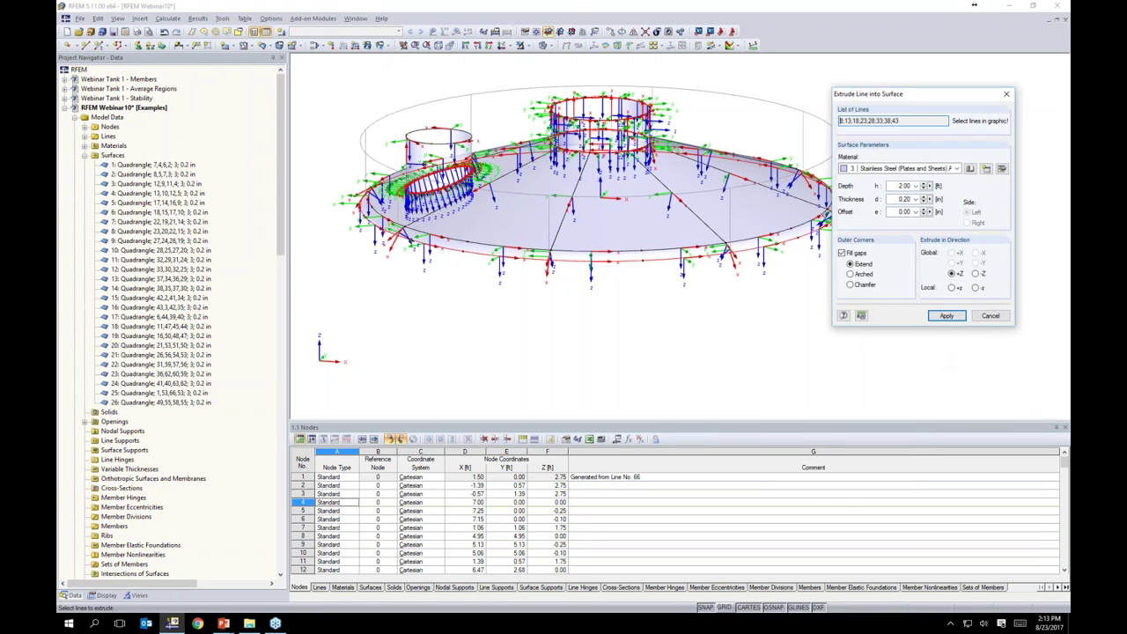
type("38")
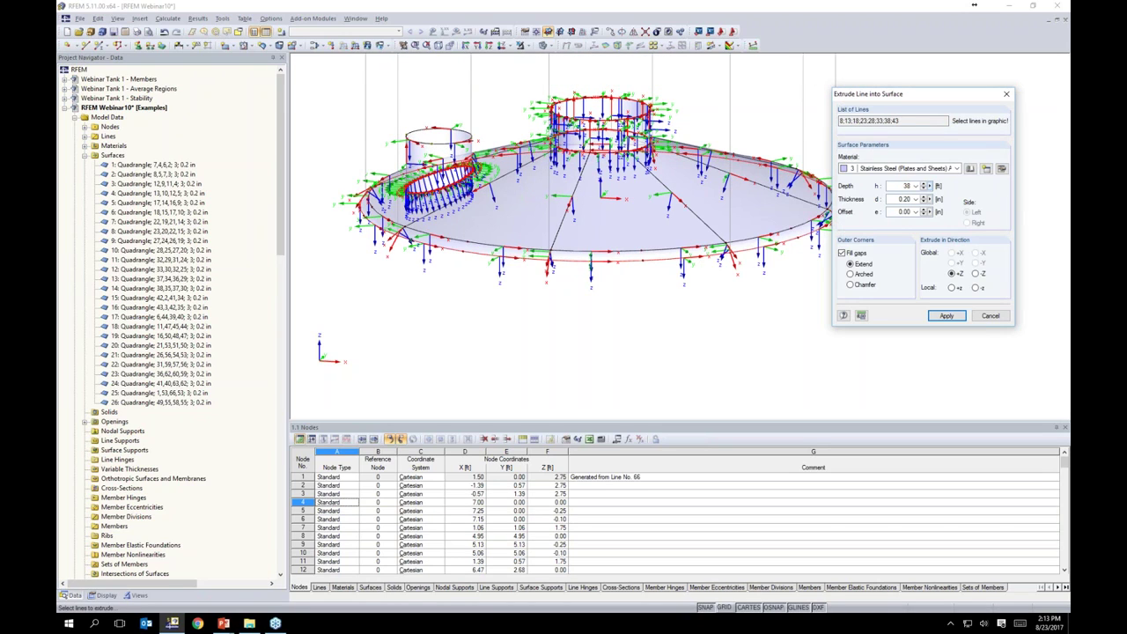
left_click(903, 199)
left_click(975, 275)
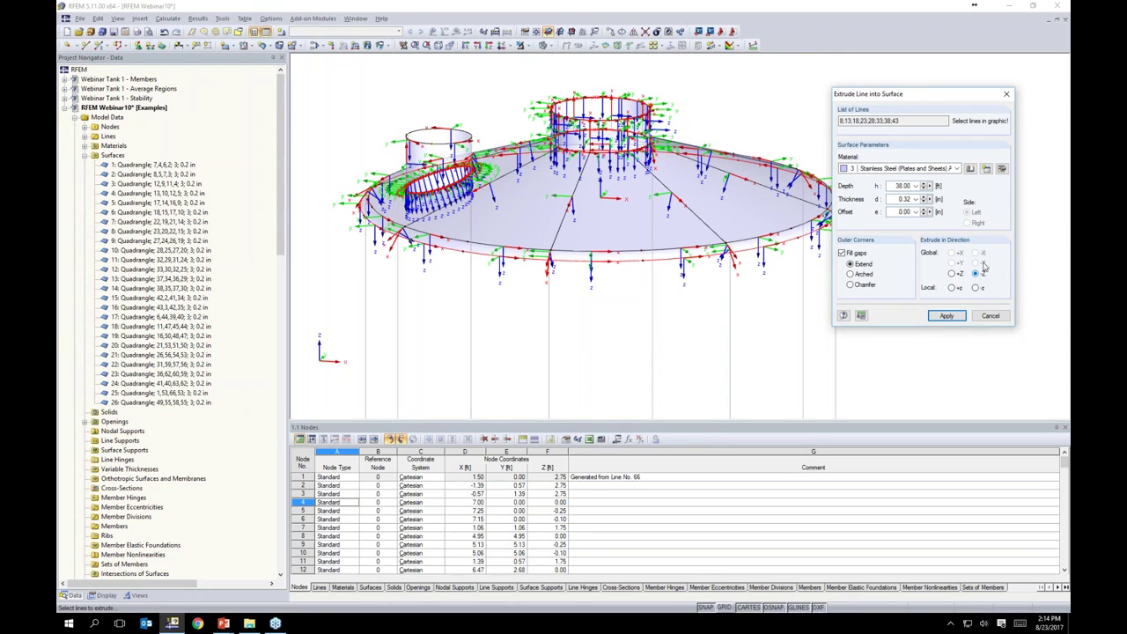
left_click(951, 274)
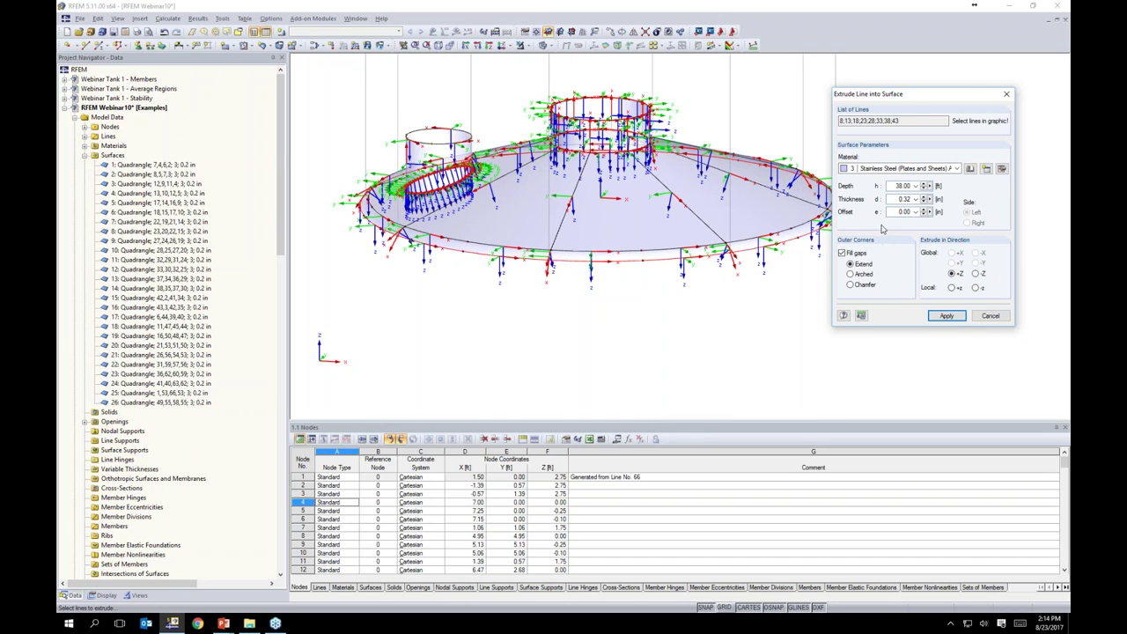
left_click(975, 274)
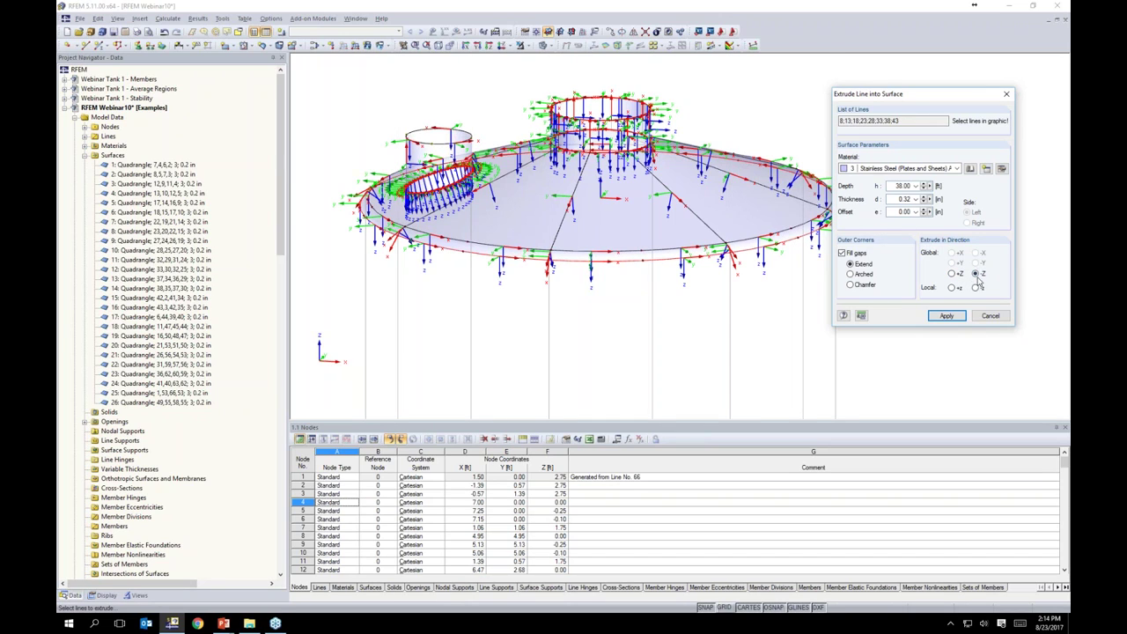
left_click(943, 315)
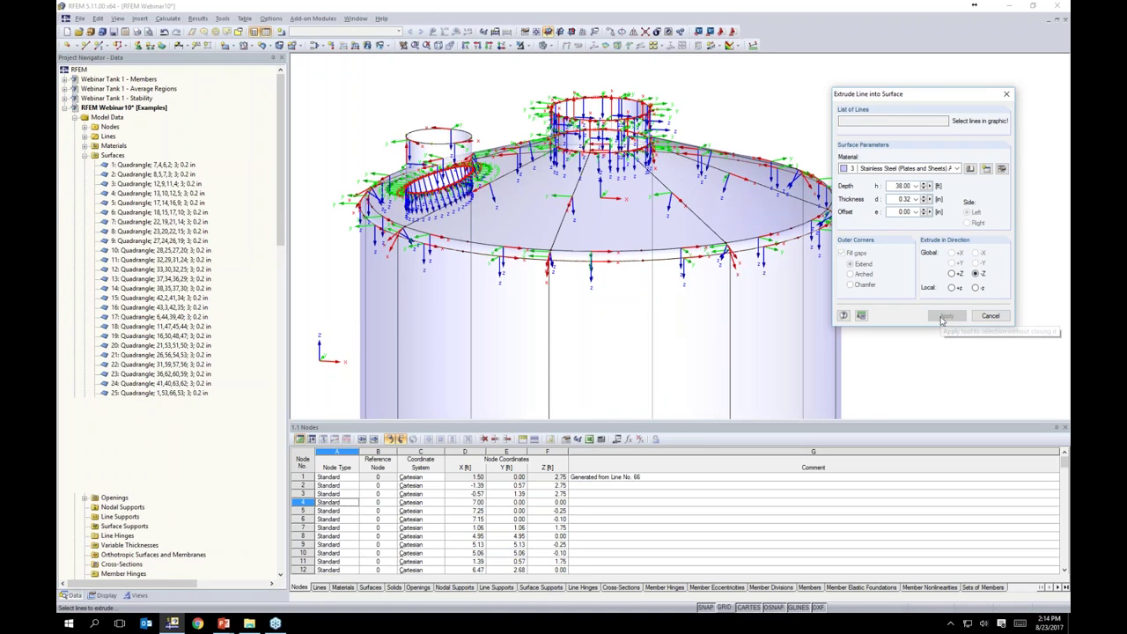
key("Escape")
scroll(911, 351, "down", 4)
middle_click_drag(909, 329, 833, 185)
scroll(832, 184, "down", 2)
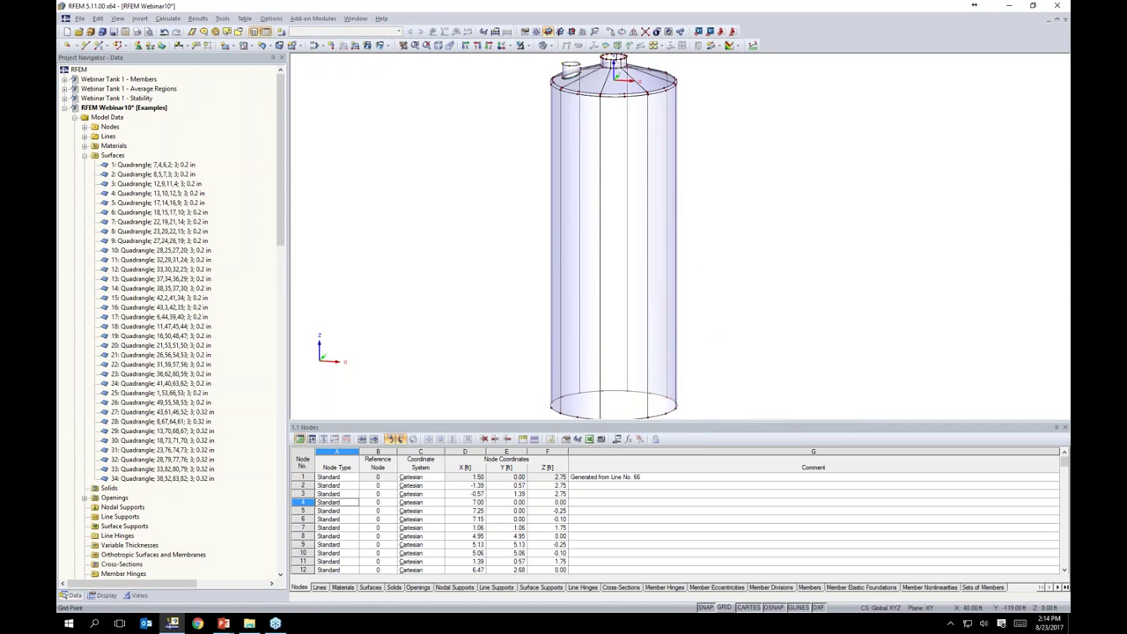
- Extrude the tank wall's bottom edge lines 3.5 ft in the global -Z direction as stainless steel surfaces 0.32 in thick
middle_click_drag(732, 304, 732, 278, "ctrl")
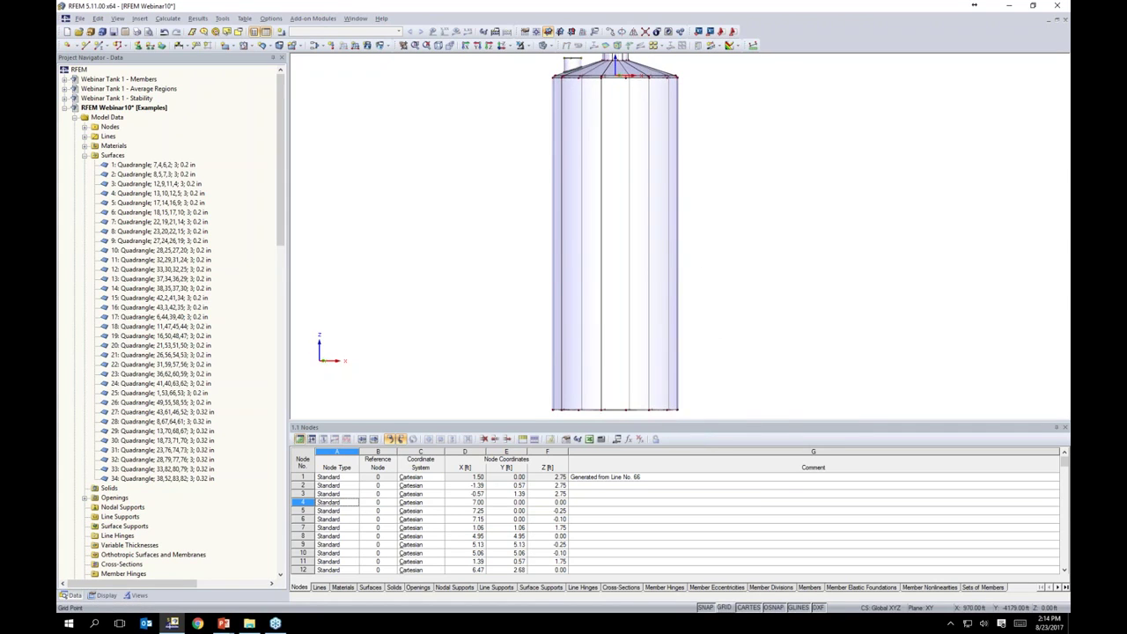
middle_click_drag(711, 377, 719, 288)
scroll(667, 342, "up", 3)
middle_click_drag(666, 340, 715, 347)
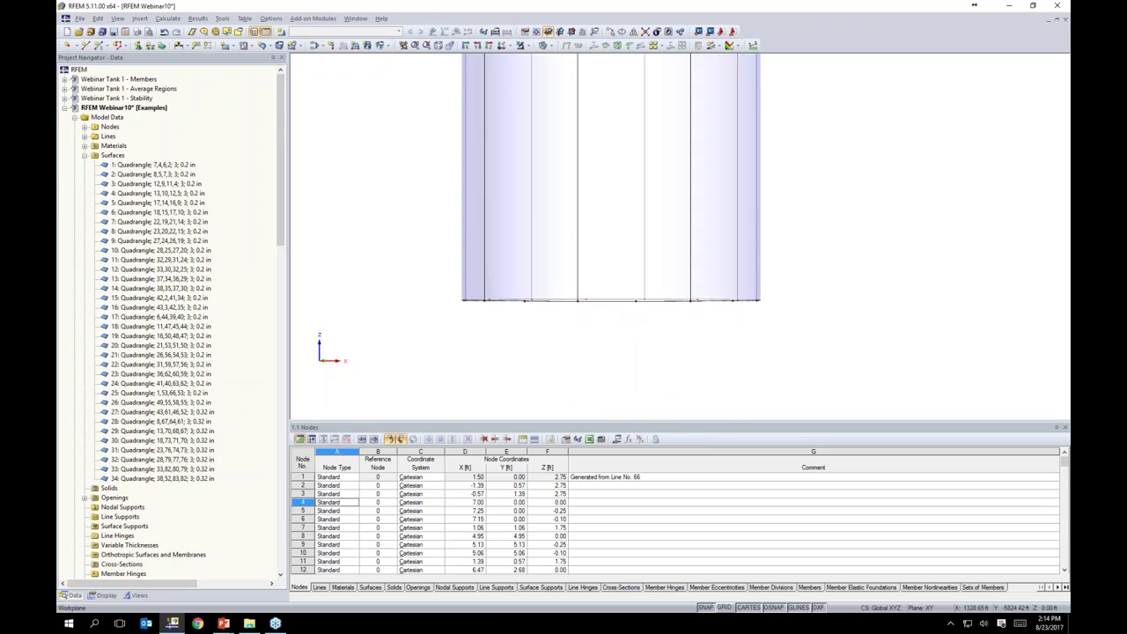
left_click_drag(430, 271, 815, 335)
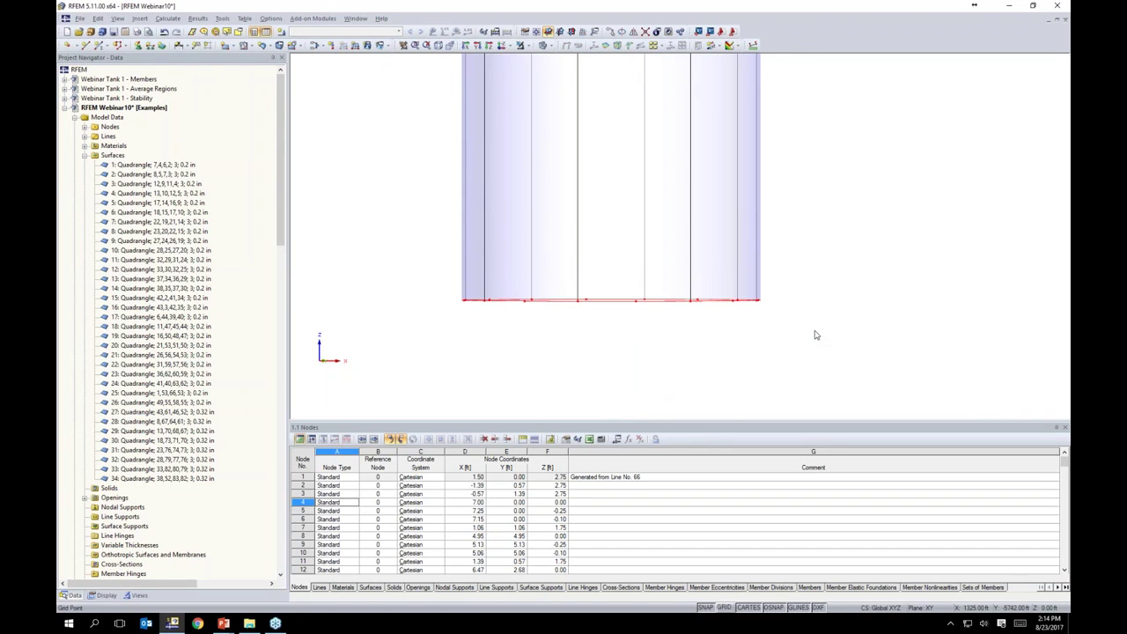
middle_click_drag(818, 284, 815, 304, "ctrl")
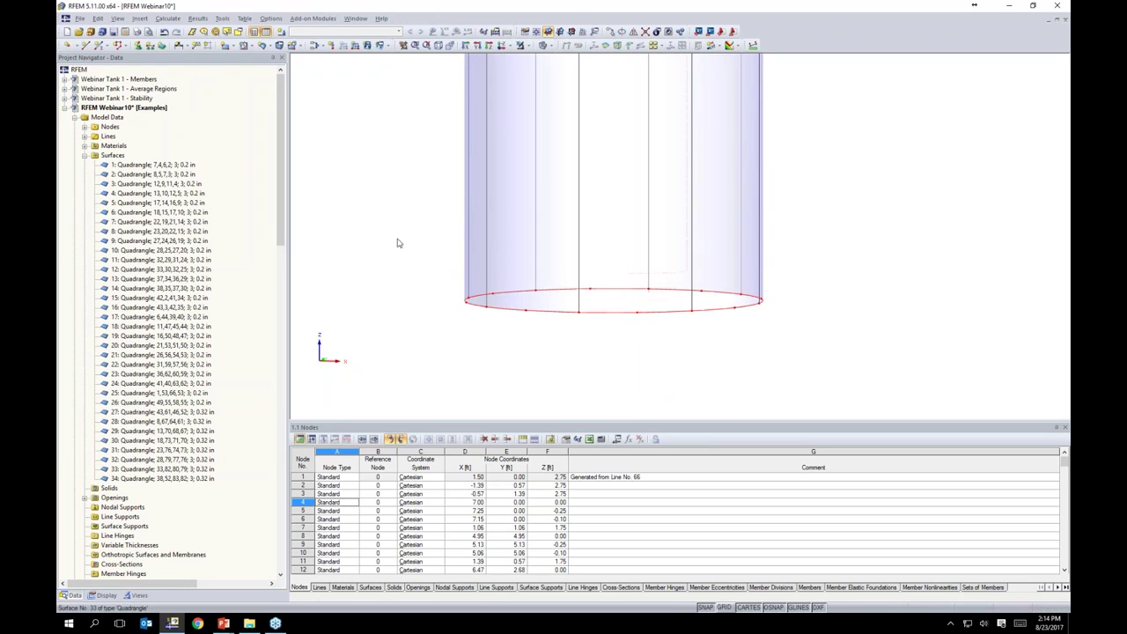
right_click(671, 314)
mouse_move(703, 320)
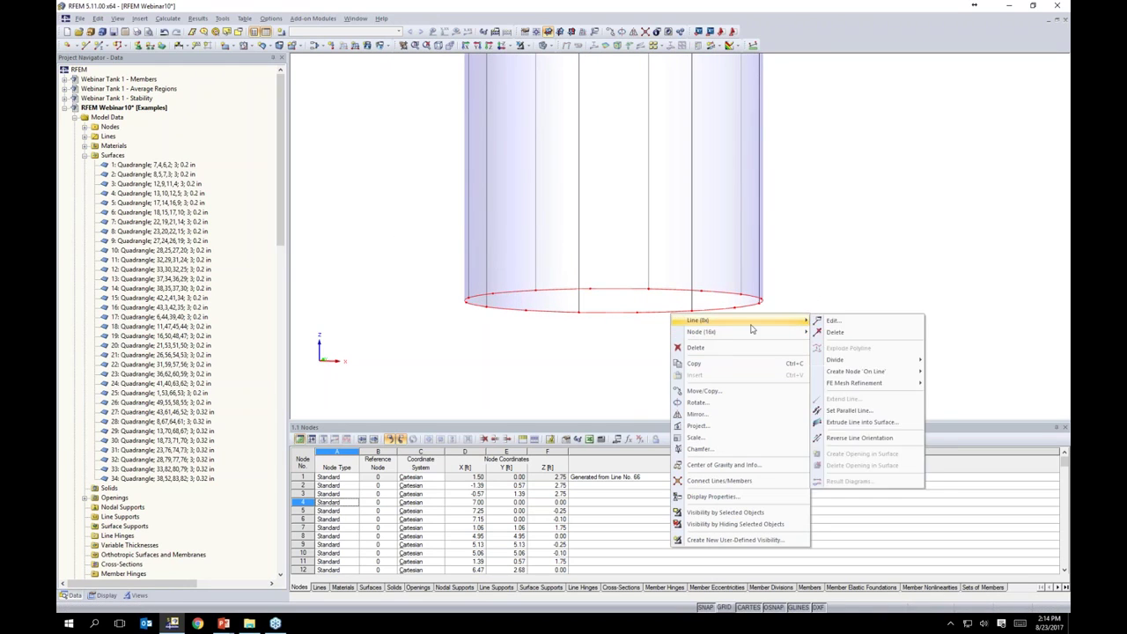
left_click(852, 423)
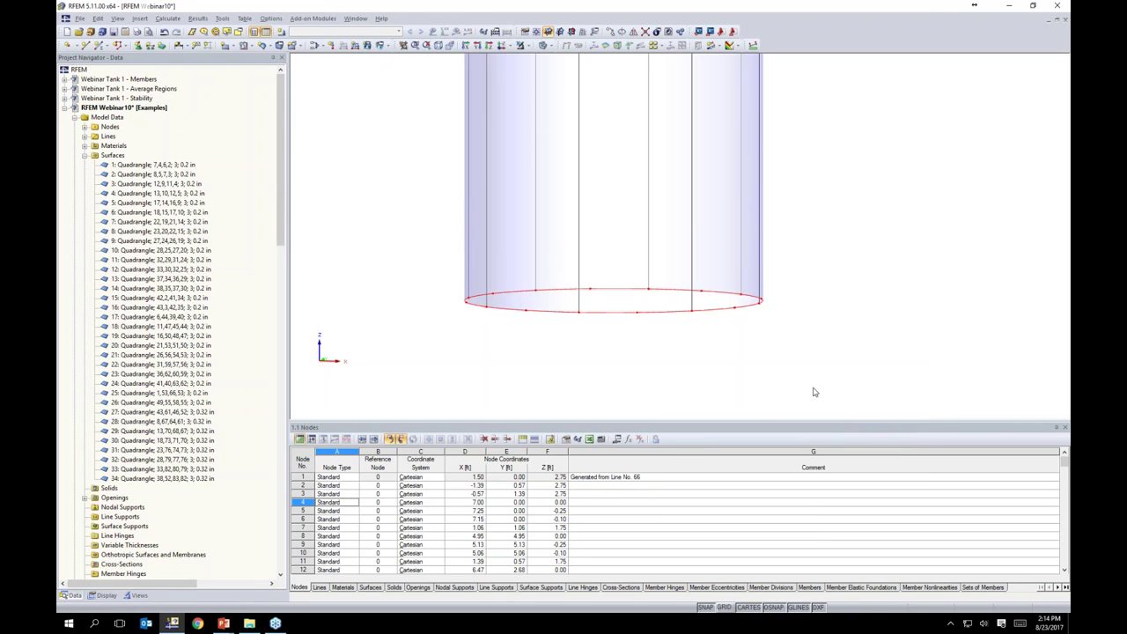
double_click(903, 186)
type("3.5")
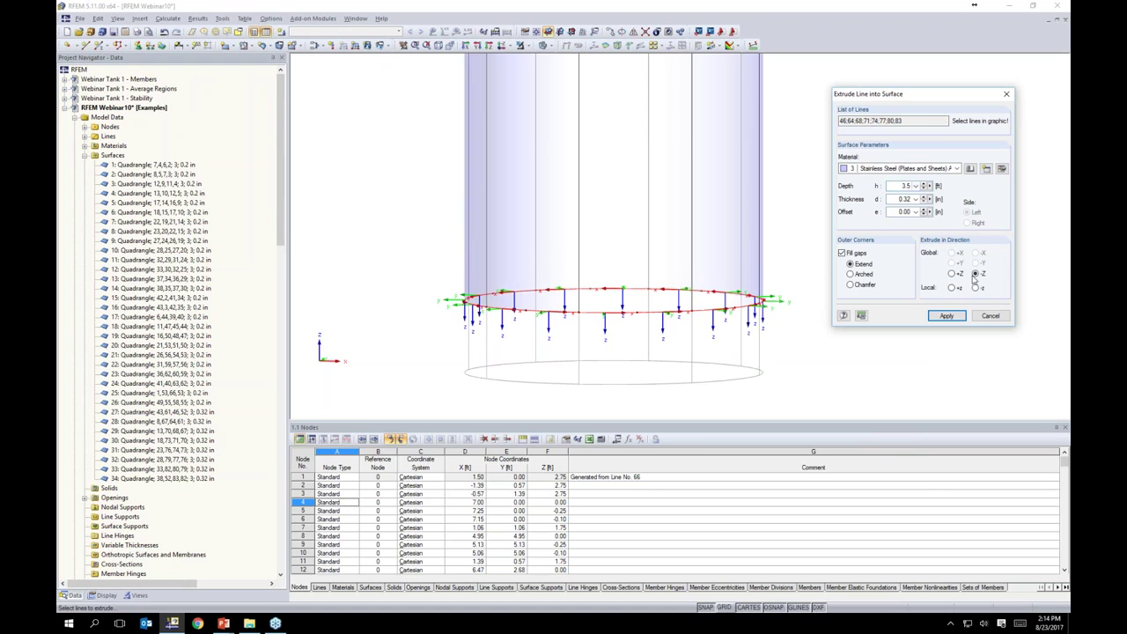
left_click(946, 315)
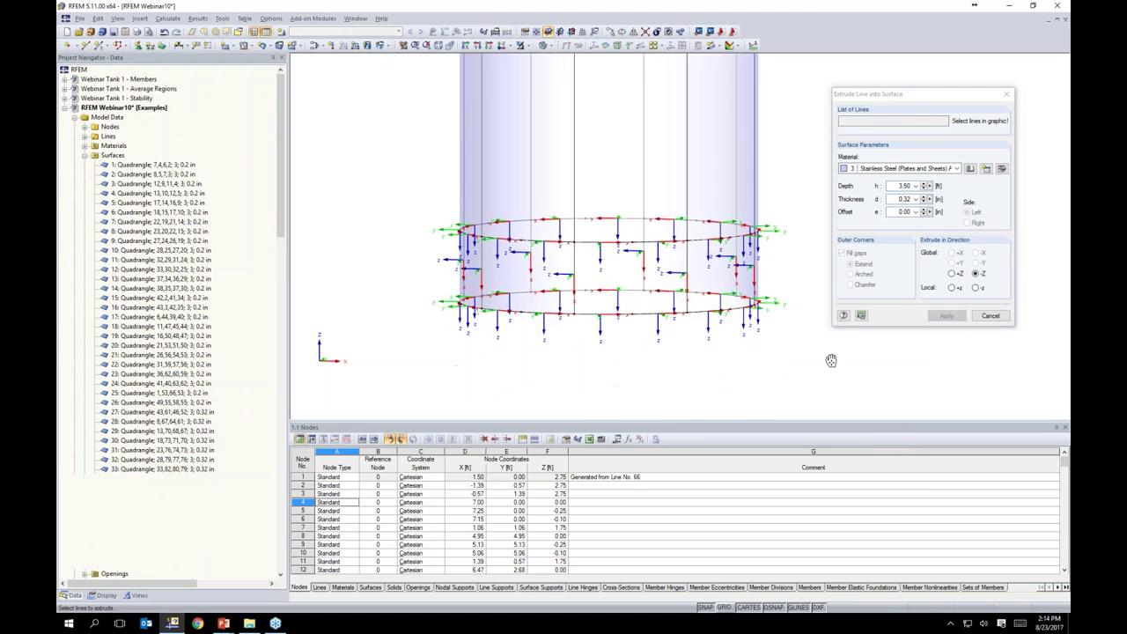
key("Escape")
- Extrude the new lowest edge lines another 1 ft in the global -Z direction as 0.32 in stainless steel surfaces
left_click_drag(438, 279, 820, 351)
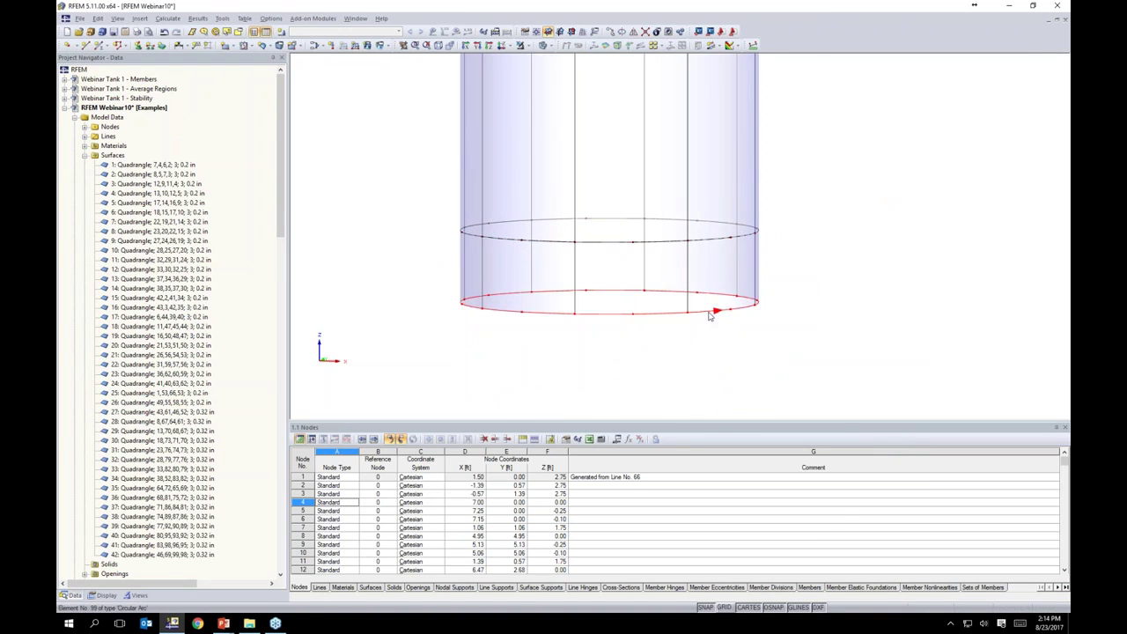
right_click(711, 315)
mouse_move(735, 323)
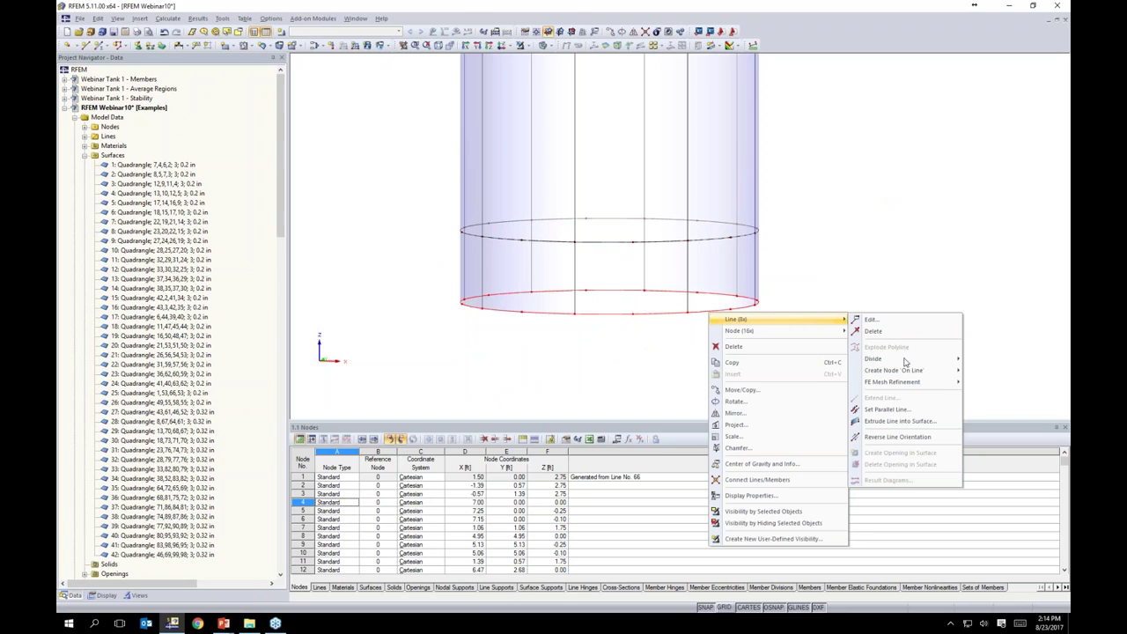
left_click(896, 421)
left_click(900, 186)
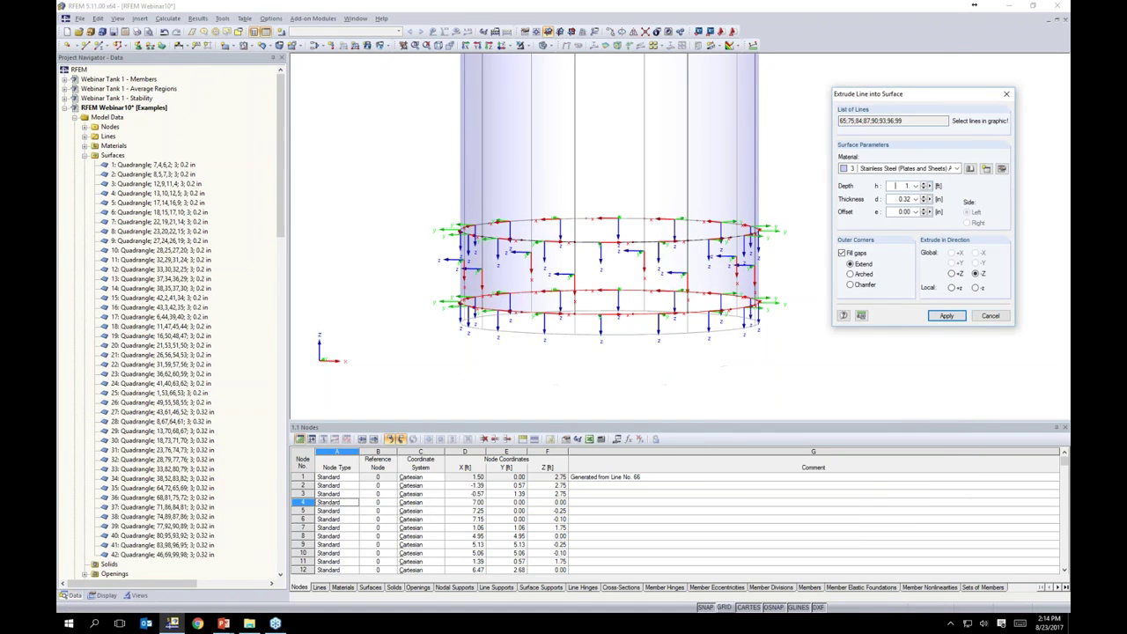
left_click(945, 315)
key("Escape")
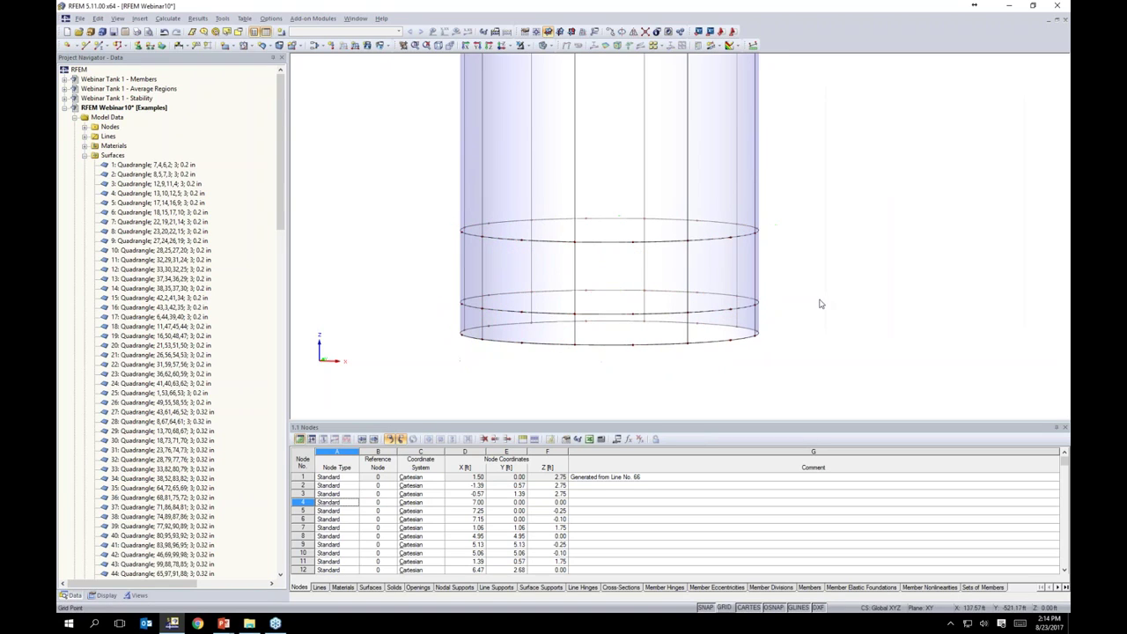
- Set the work plane origin to Z -53.75 ft and the grid point spacing to 0.5 ft
middle_click_drag(815, 214, 861, 228, "ctrl")
middle_click_drag(829, 284, 813, 198, "ctrl")
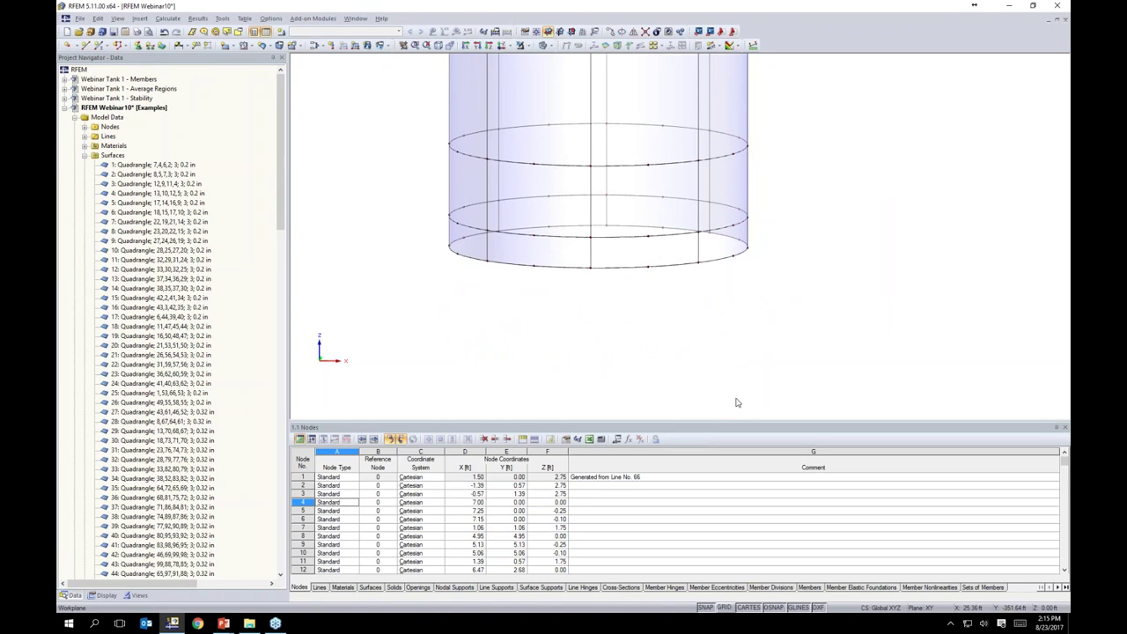
middle_click_drag(805, 224, 781, 331)
scroll(794, 263, "down", 5)
middle_click_drag(810, 151, 776, 284)
middle_click_drag(789, 208, 775, 175)
middle_click_drag(775, 406, 743, 284)
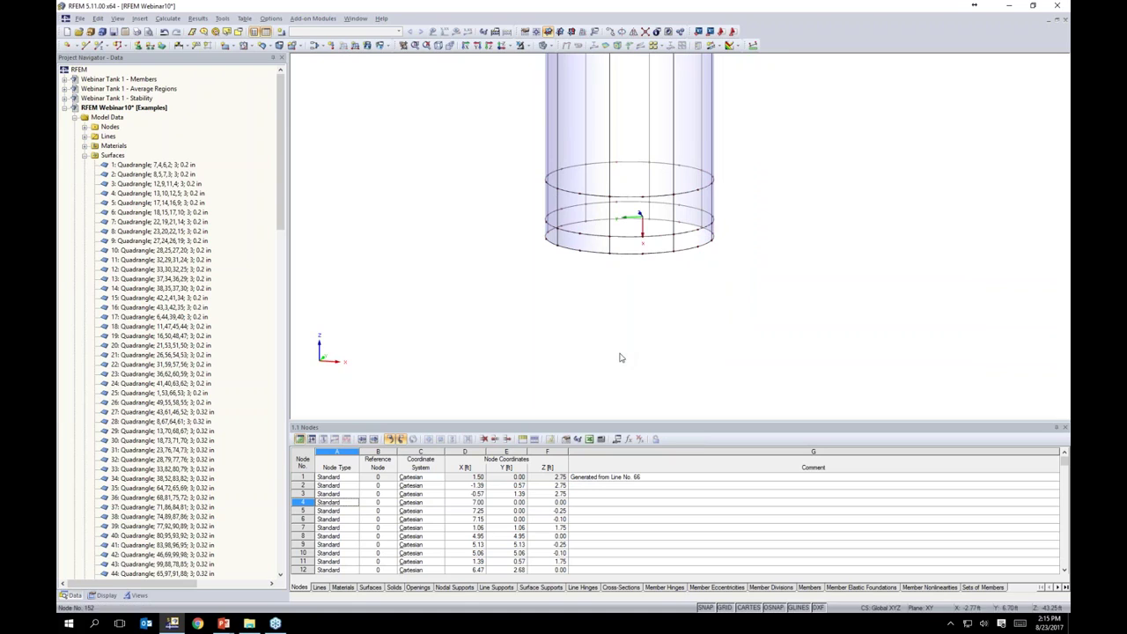
right_click(725, 612)
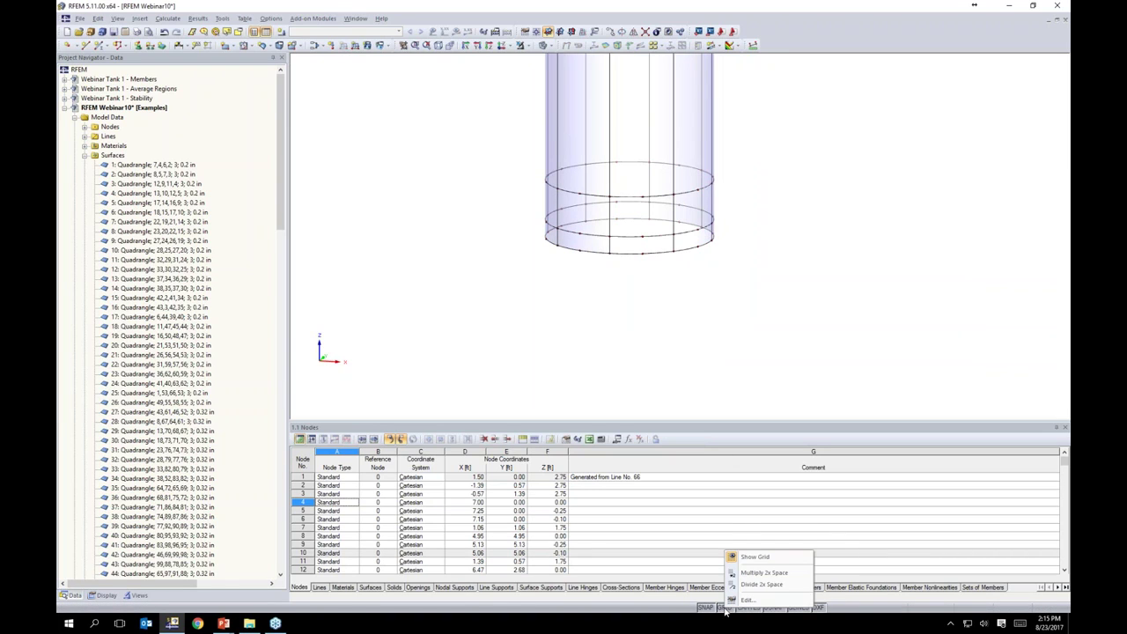
left_click(751, 601)
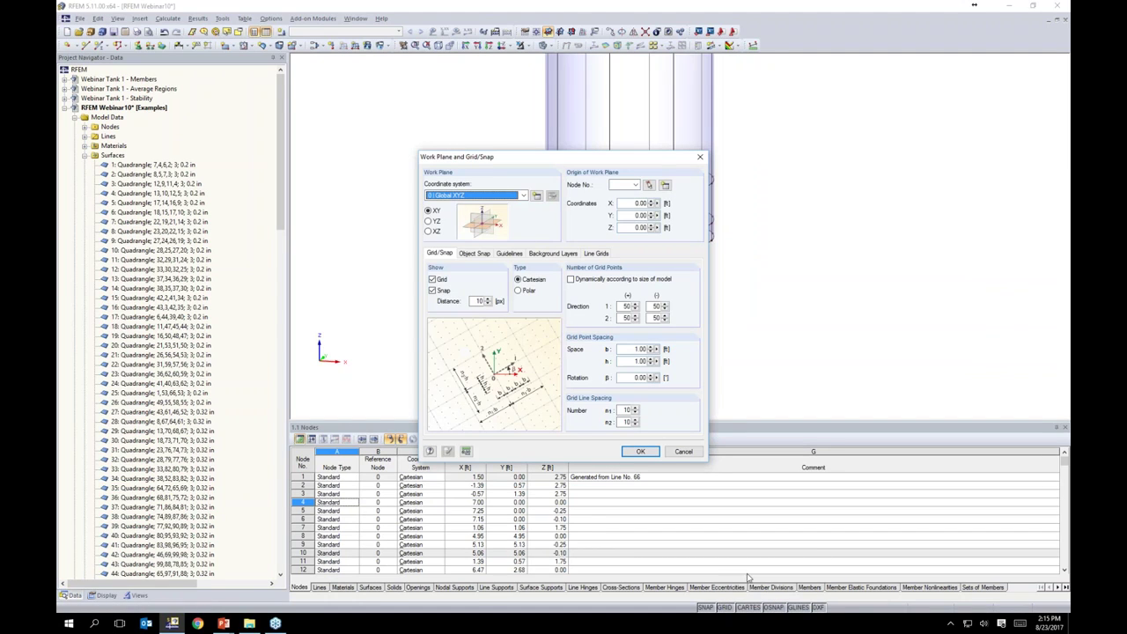
double_click(649, 228)
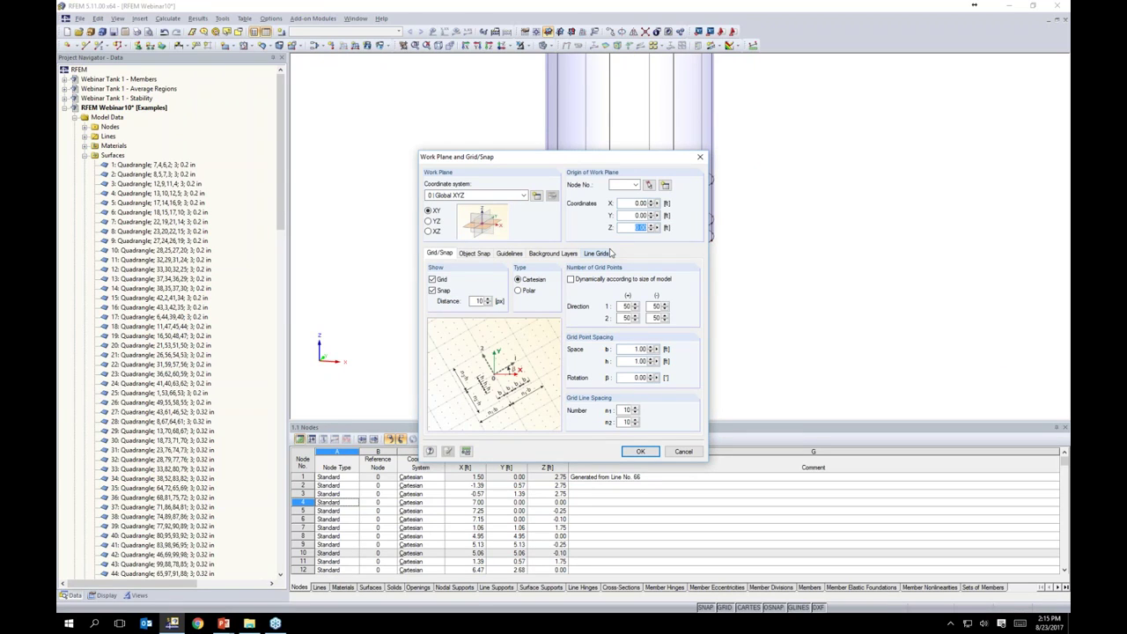
type("5")
double_click(633, 349)
type("0.5")
key("Tab")
left_click(640, 451)
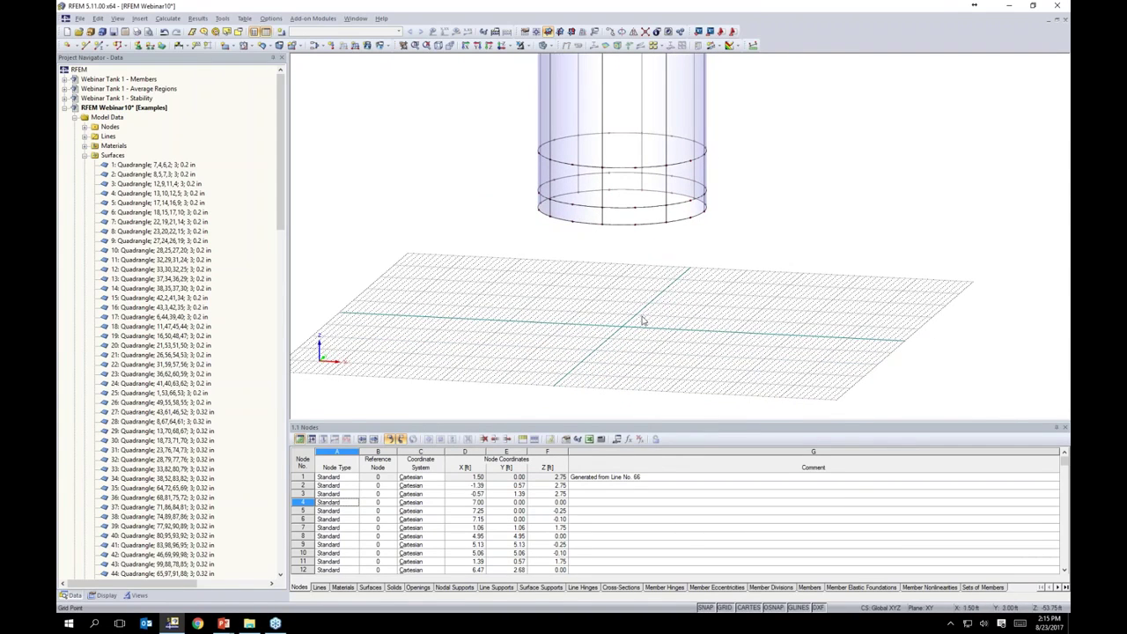
- Draw a single line from the ring node at X 7.25, Y 0, 1 ft above the wall's bottom edge, to grid point 1.5, 0, 0
scroll(642, 320, "up", 2)
middle_click_drag(628, 296, 415, 219, "ctrl")
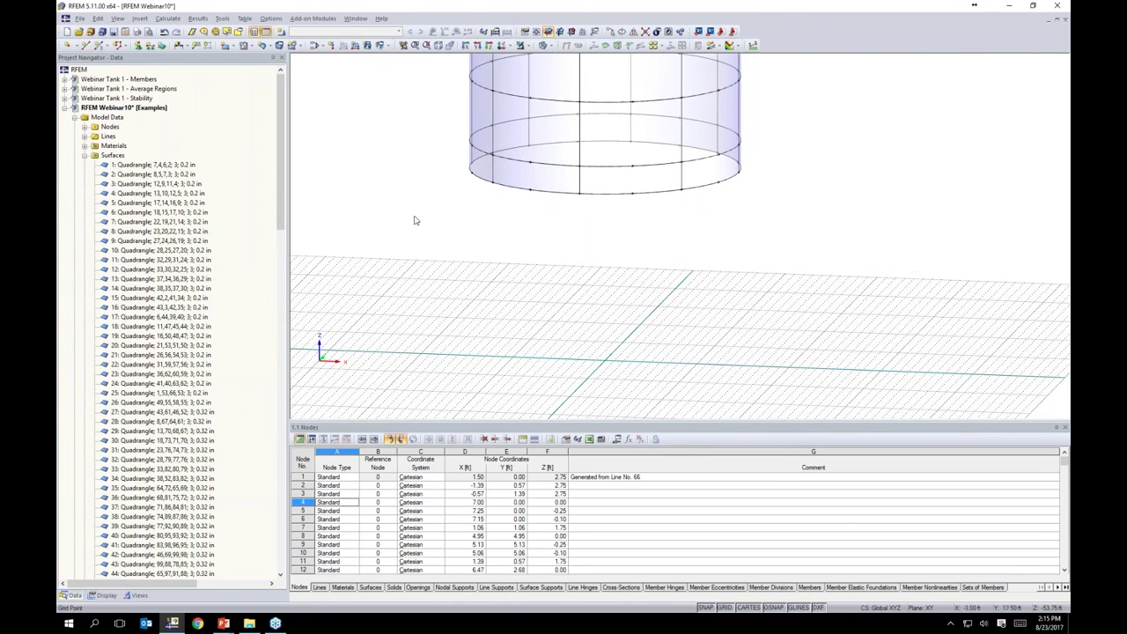
left_click(86, 45)
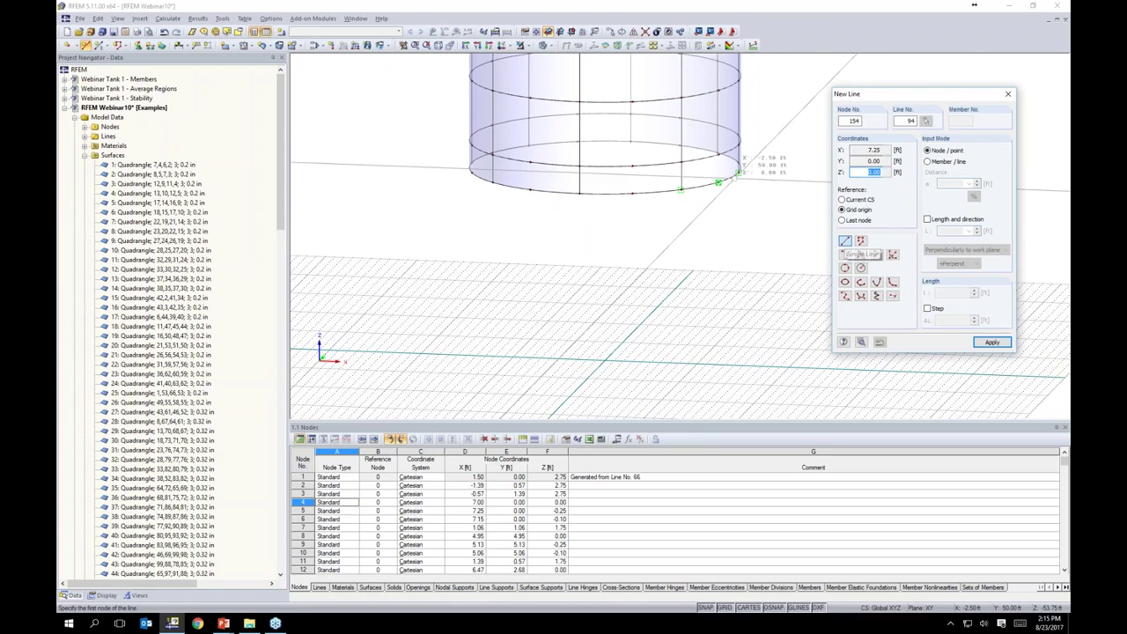
scroll(738, 143, "up", 2)
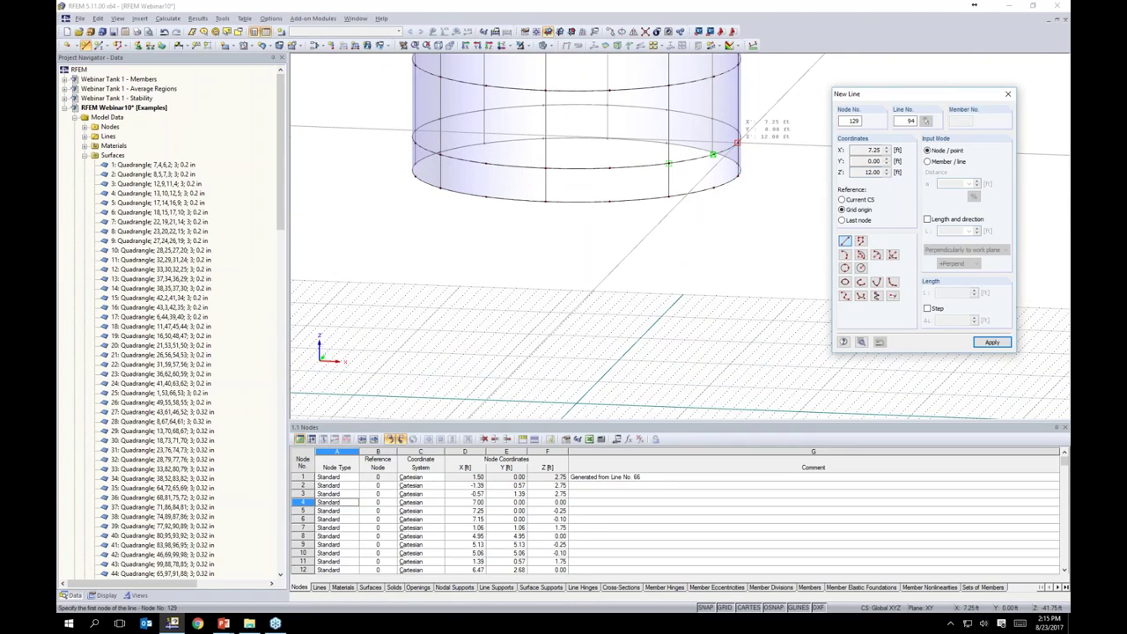
left_click(738, 143)
middle_click_drag(663, 283, 705, 226)
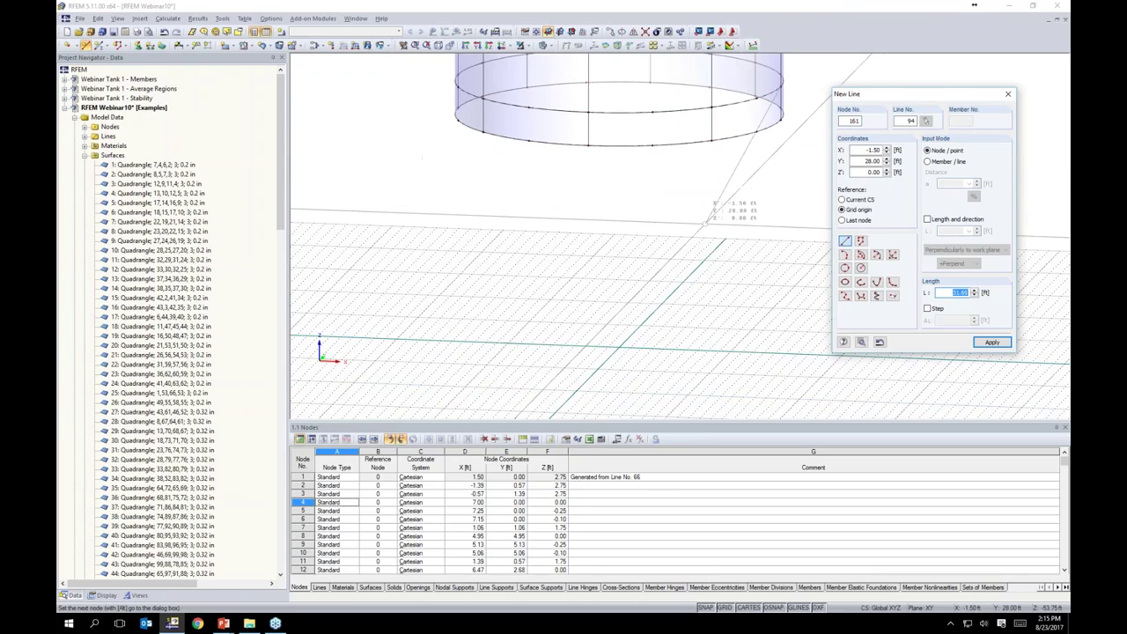
middle_click_drag(627, 319, 593, 264, "ctrl")
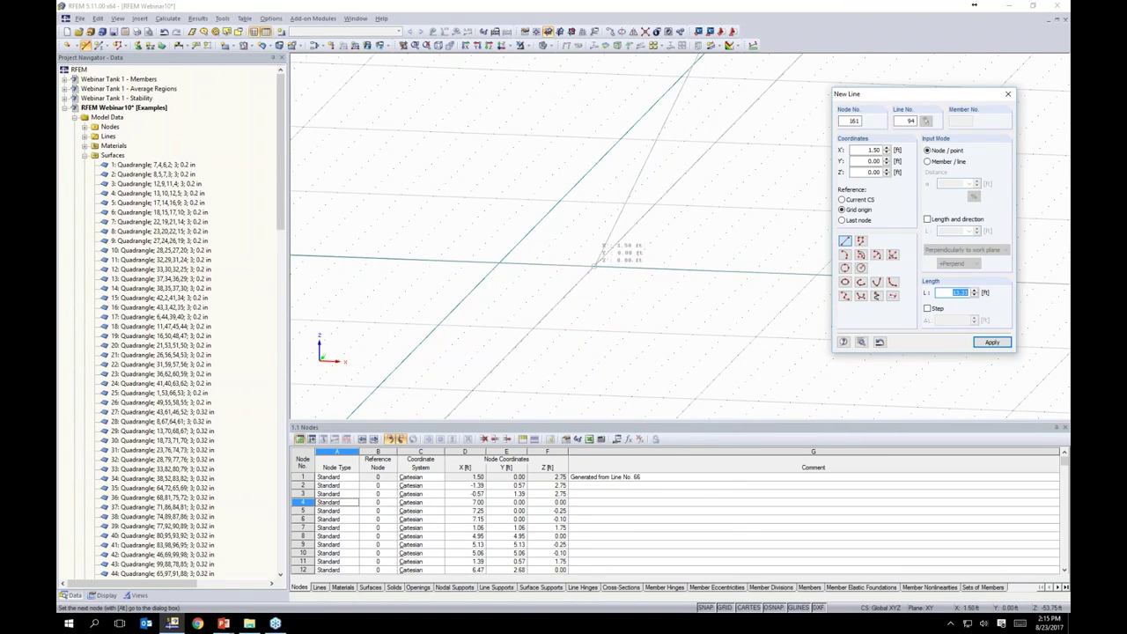
left_click(594, 265)
scroll(621, 273, "down", 1)
scroll(621, 273, "down", 5)
key("Escape")
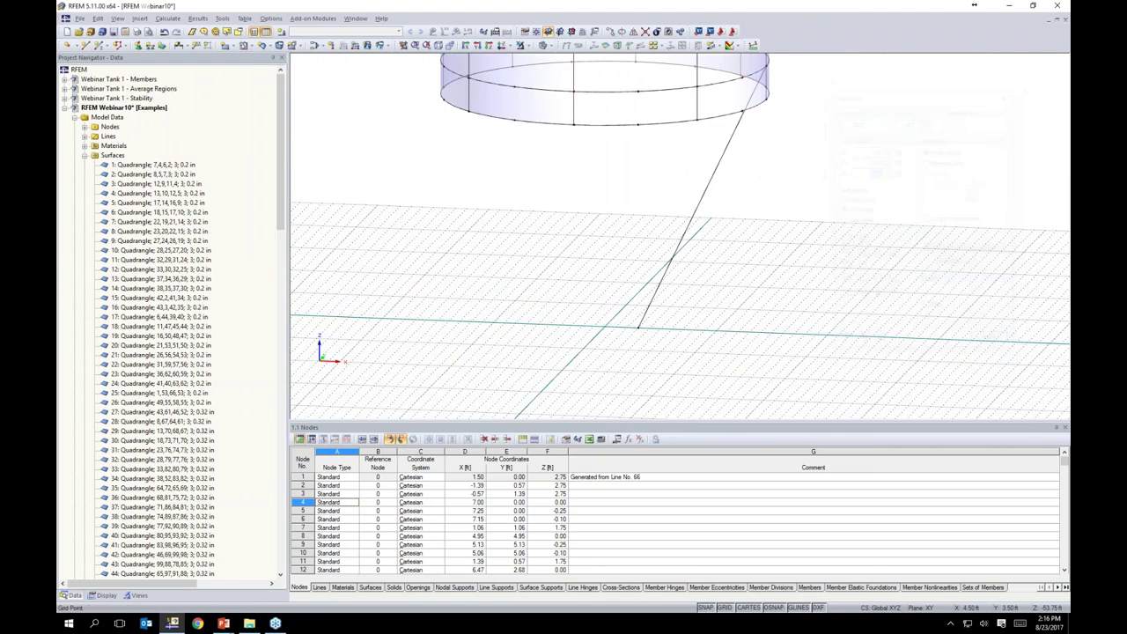
- Rotate-copy the sloped line 8 times at 45° about the Z axis, creating connecting surfaces from template surface 1 with arc lines
middle_click_drag(714, 270, 751, 291)
left_click_drag(760, 269, 692, 226)
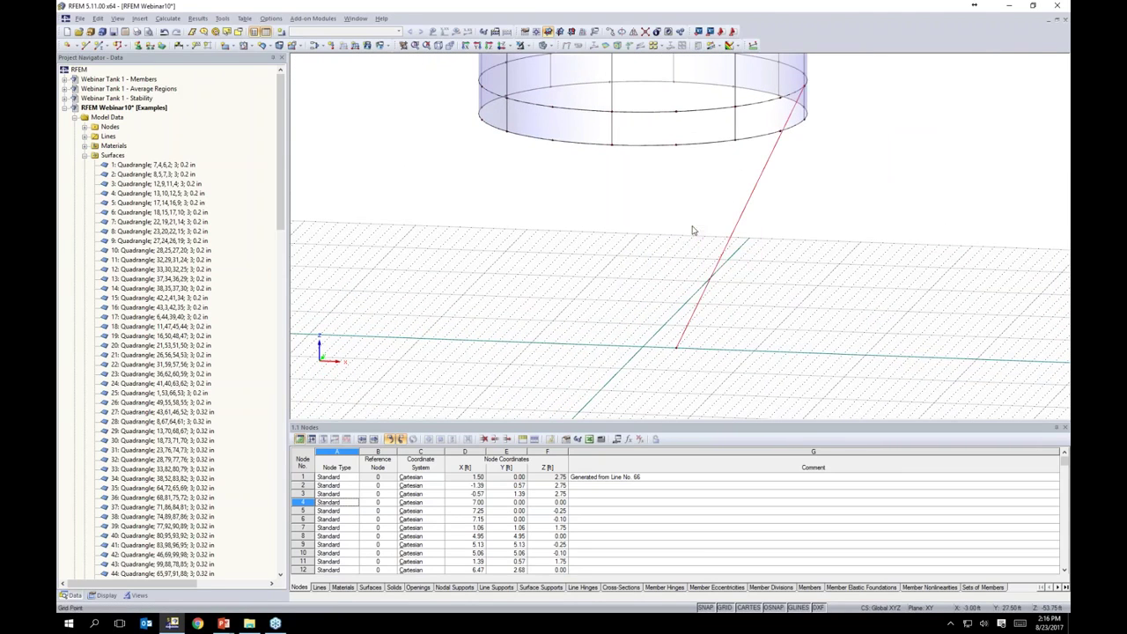
left_click(622, 33)
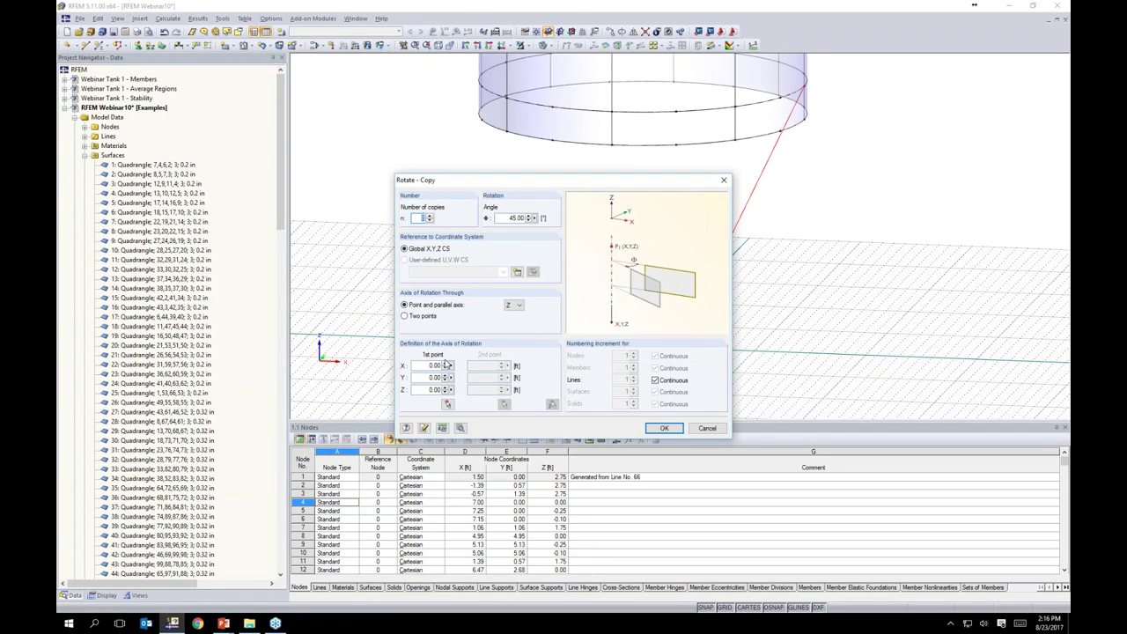
type("8")
left_click(461, 428)
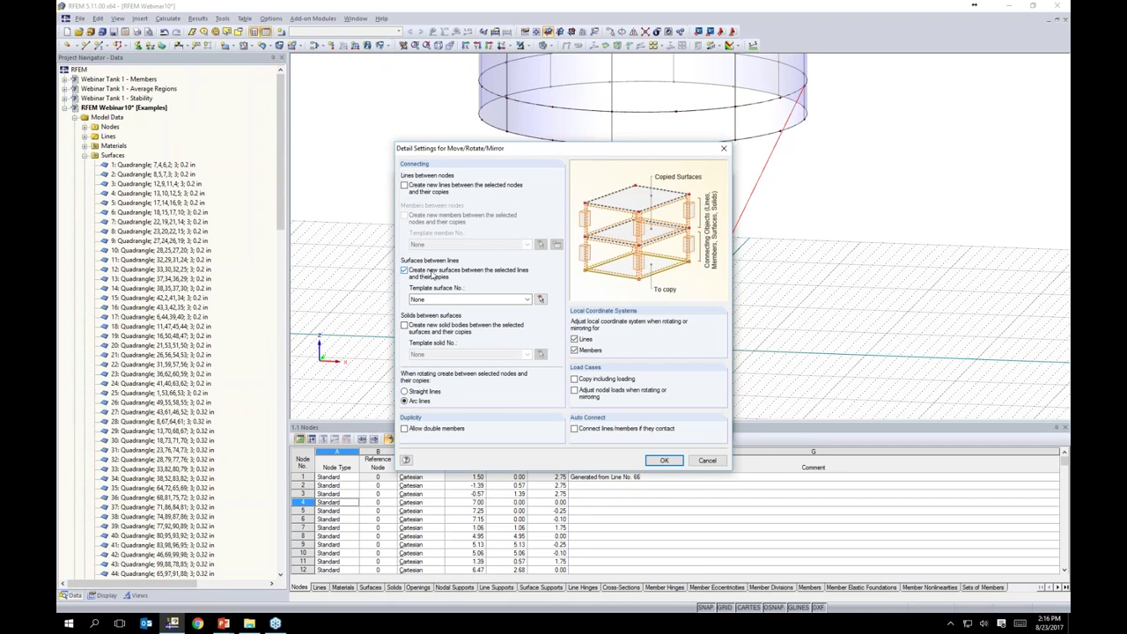
left_click(434, 300)
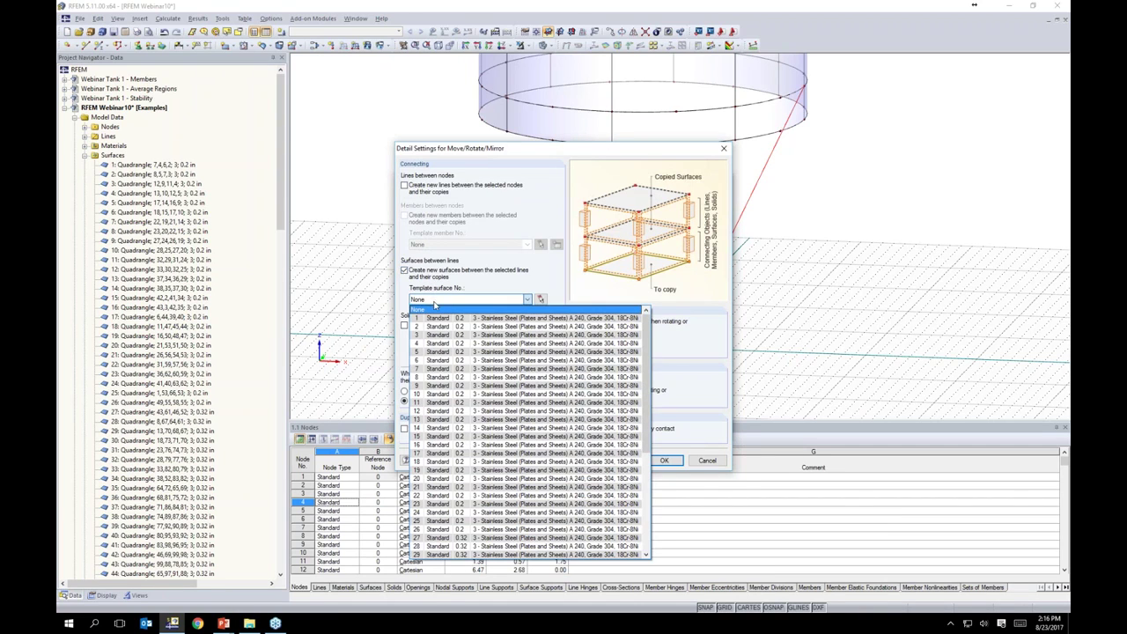
left_click(480, 318)
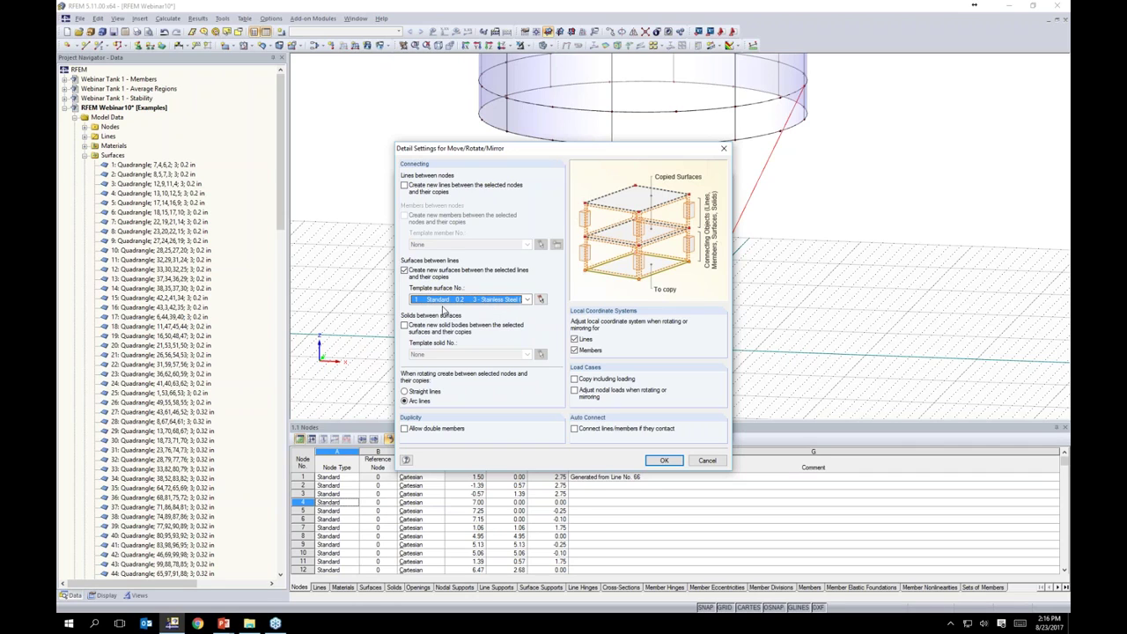
left_click(650, 459)
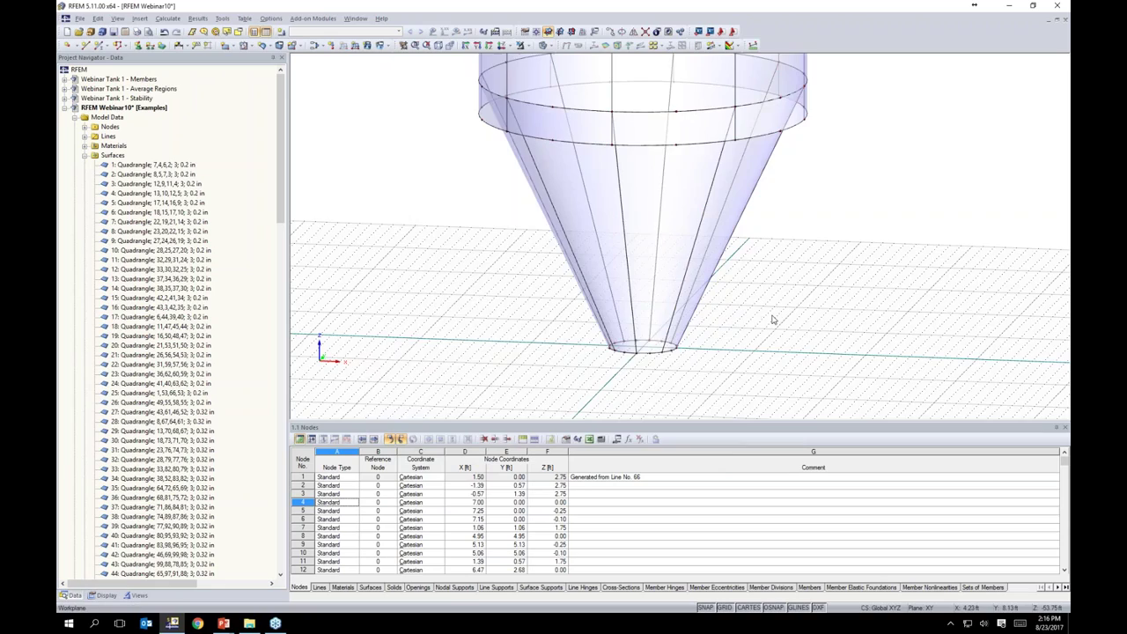
- Color the model graphics according to surface thickness
scroll(760, 263, "down", 3)
middle_click_drag(778, 283, 731, 325)
scroll(731, 324, "down", 4)
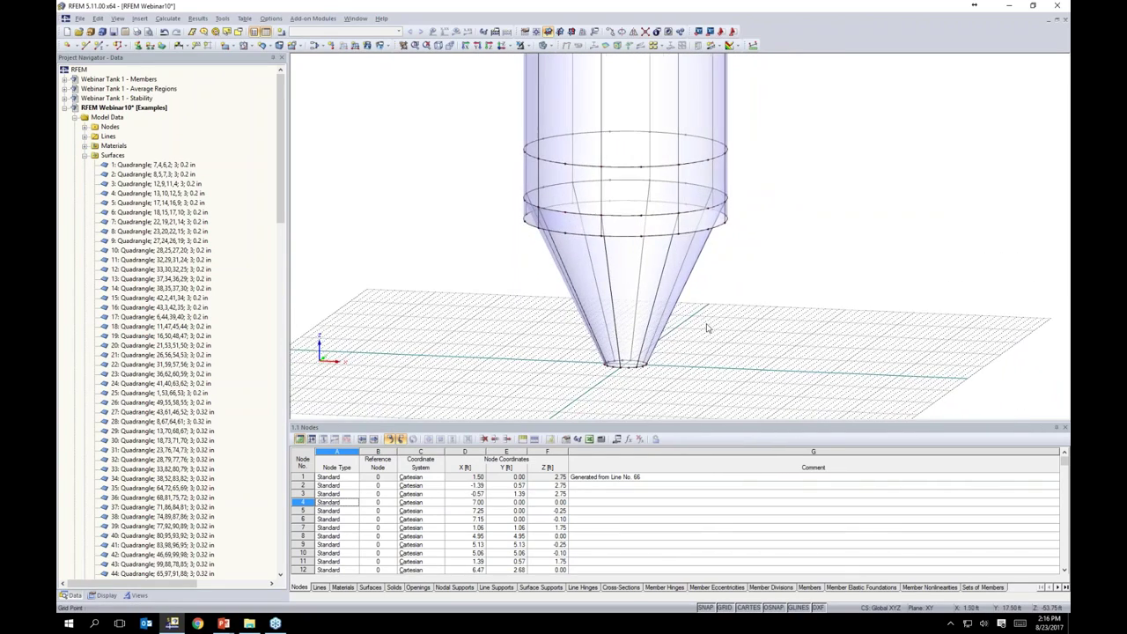
mouse_move(720, 227)
middle_mouse_down()
mouse_move(705, 326)
mouse_move(702, 221)
middle_mouse_up()
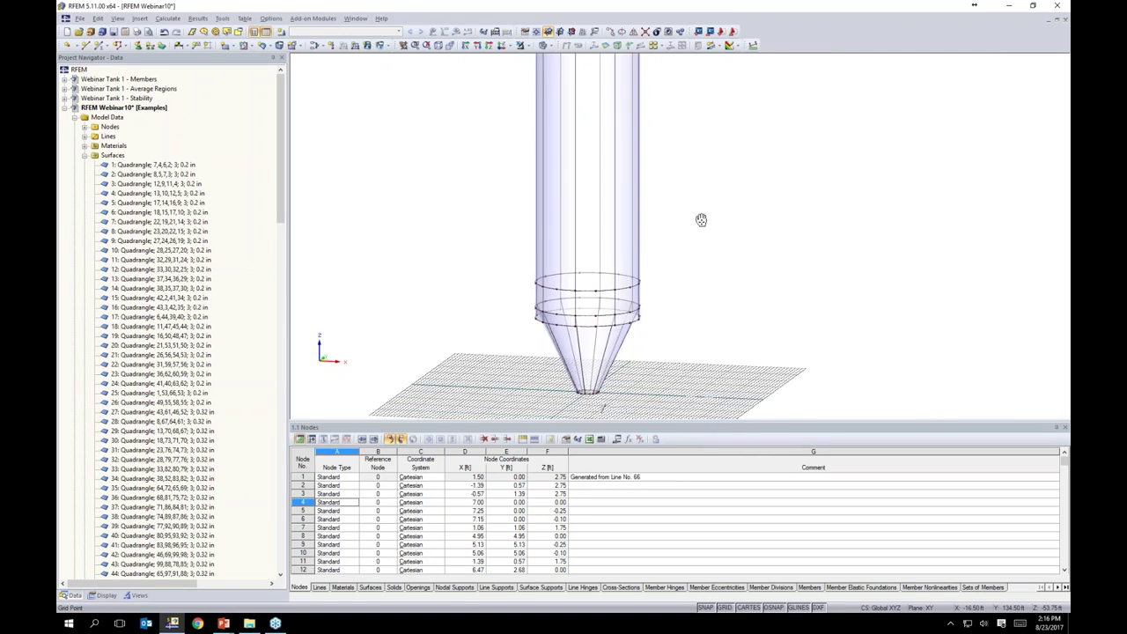
left_click(104, 595)
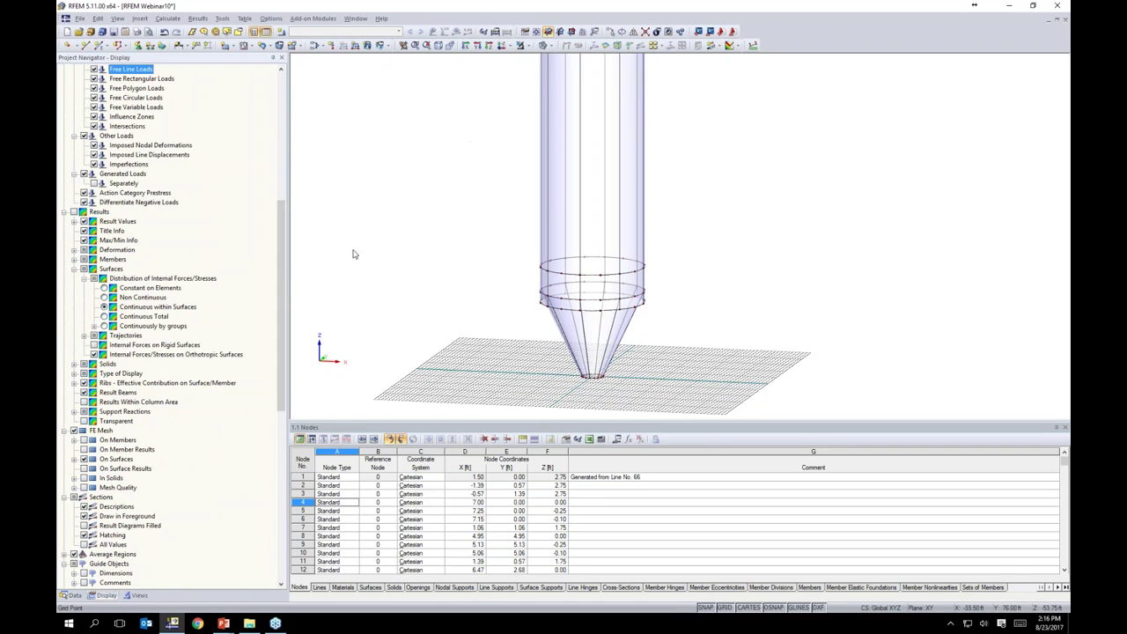
left_click_drag(282, 268, 266, 465)
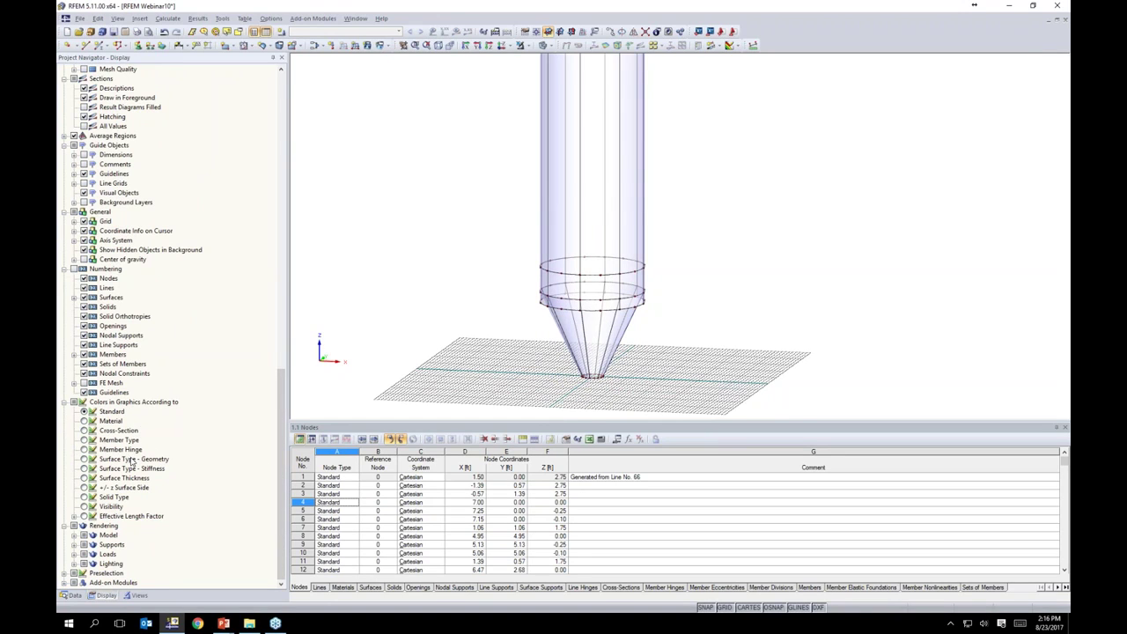
left_click(83, 477)
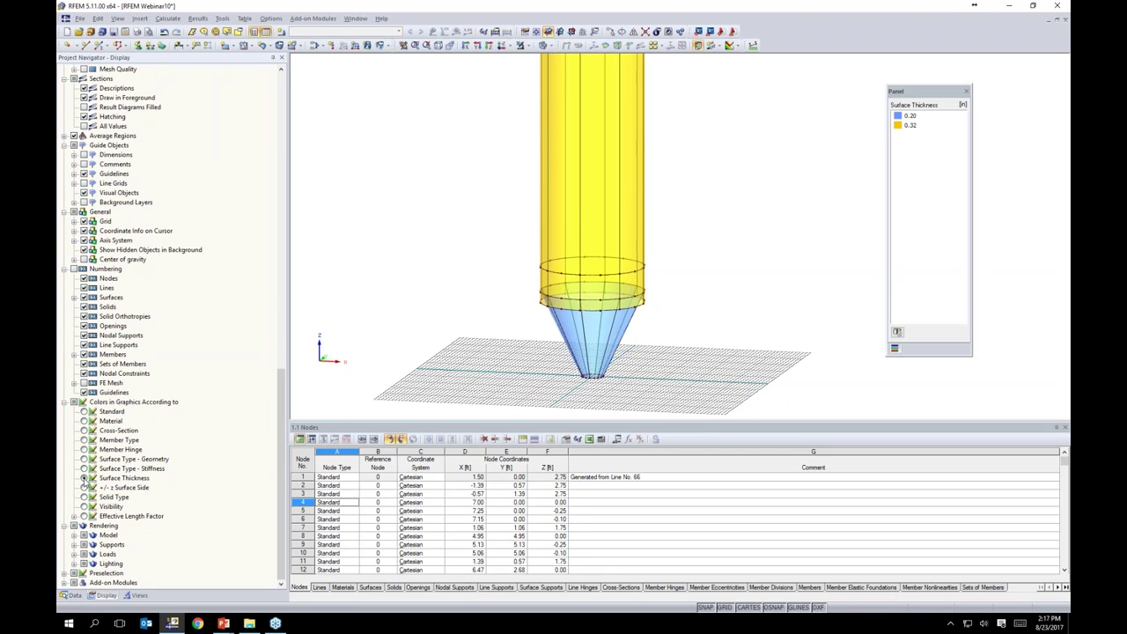
- Inspect the surface thickness colors across the hopper, cylindrical wall, conical roof and roof openings
scroll(741, 183, "down", 1)
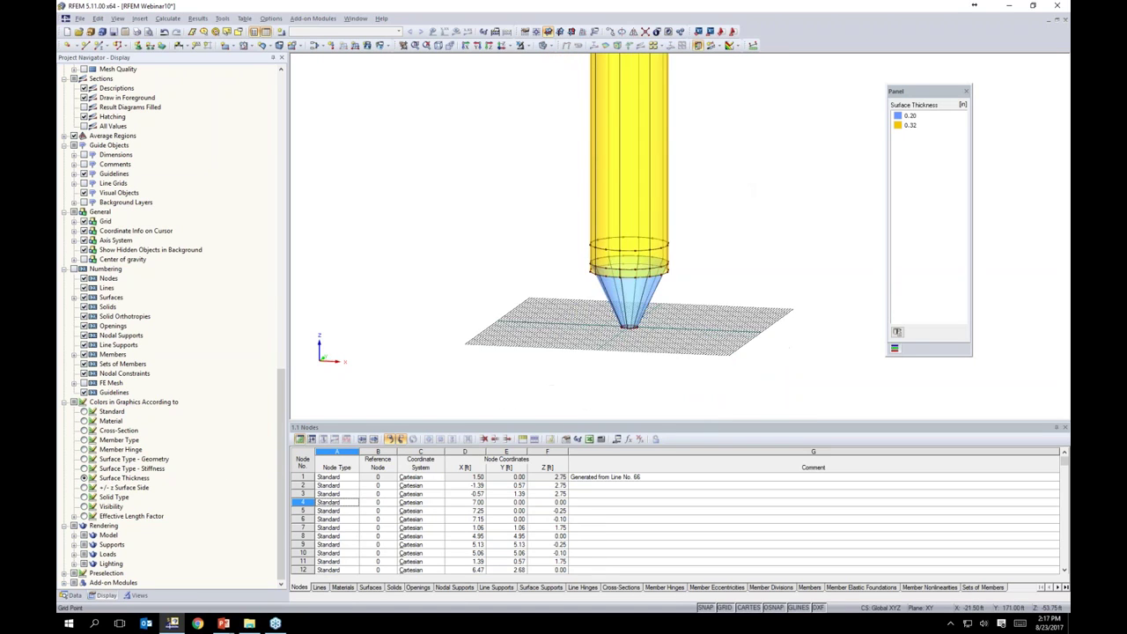
middle_click_drag(742, 183, 743, 276)
middle_click_drag(728, 162, 725, 149, "ctrl")
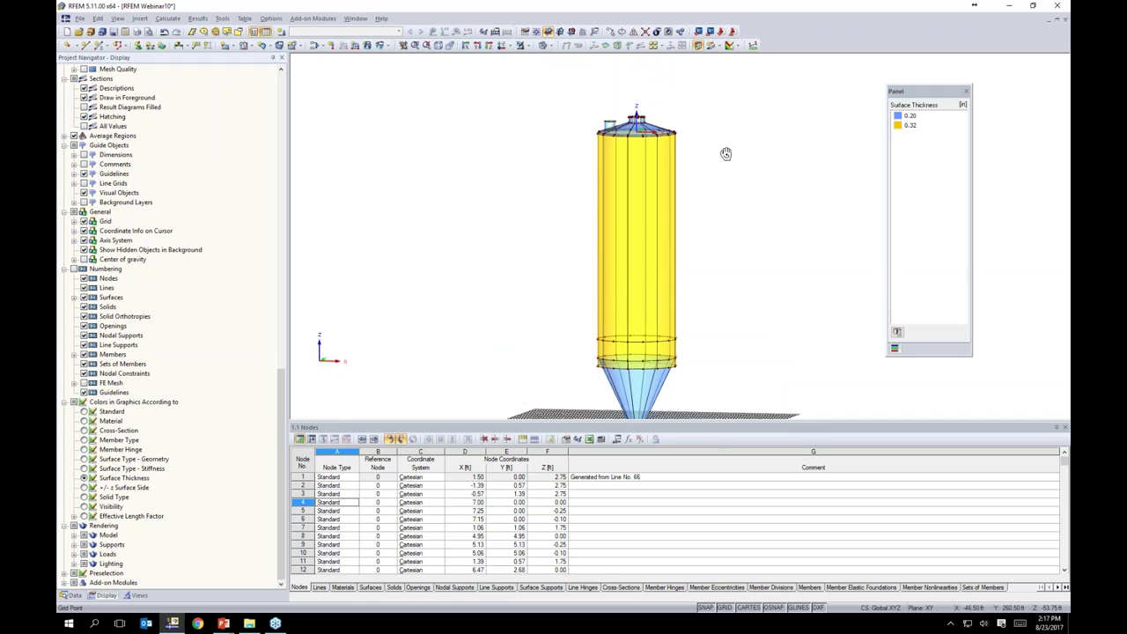
scroll(639, 131, "up", 3)
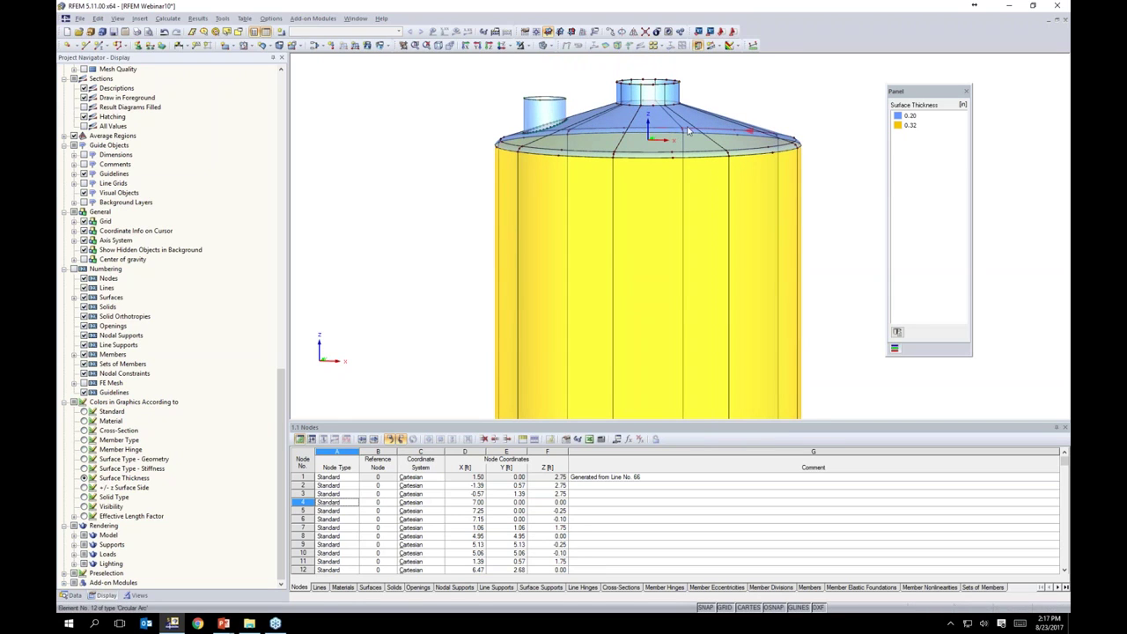
middle_click_drag(830, 322, 808, 147)
scroll(808, 152, "down", 3)
middle_click_drag(815, 215, 769, 65)
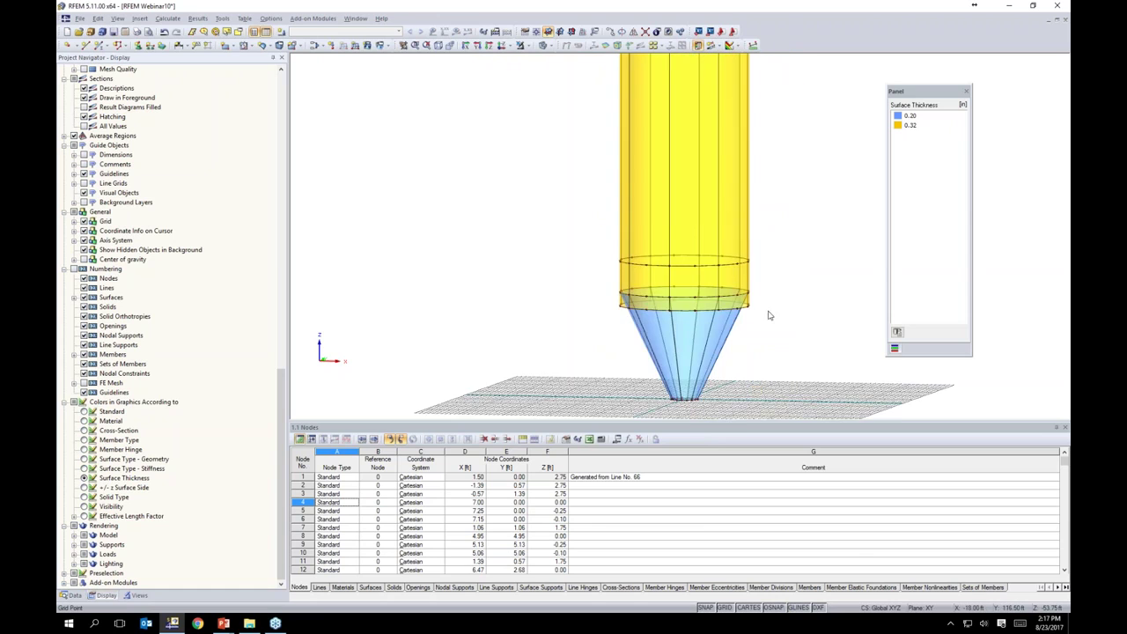
- Set a constant thickness of 0.30 in for all the conical hopper surfaces
middle_click_drag(769, 314, 759, 263)
left_click_drag(750, 313, 583, 297)
left_click(583, 299)
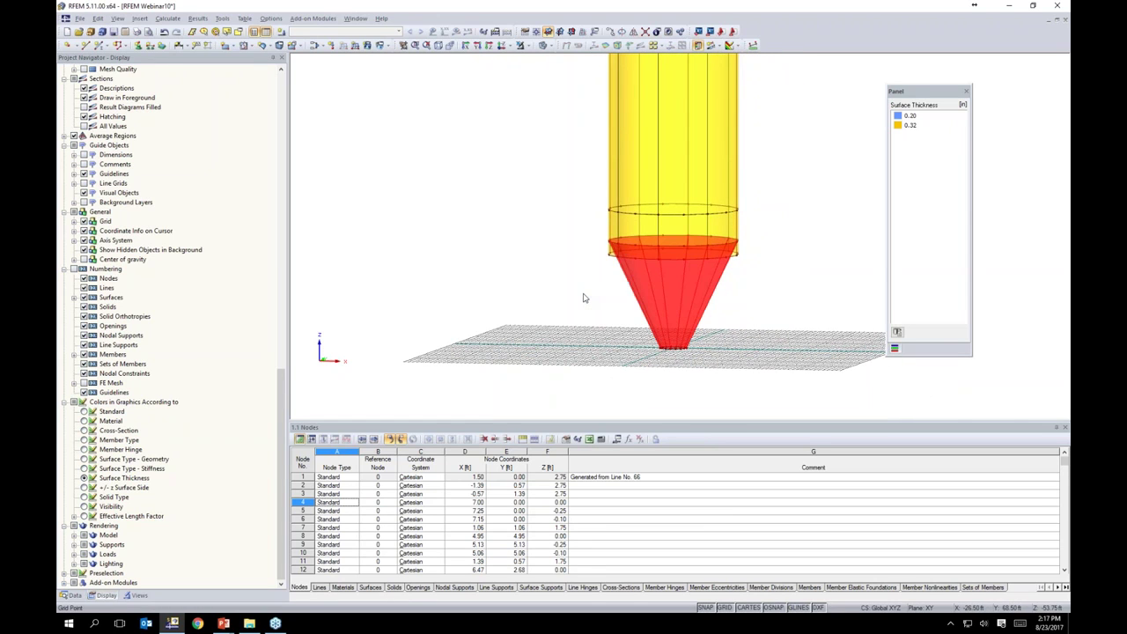
double_click(673, 287)
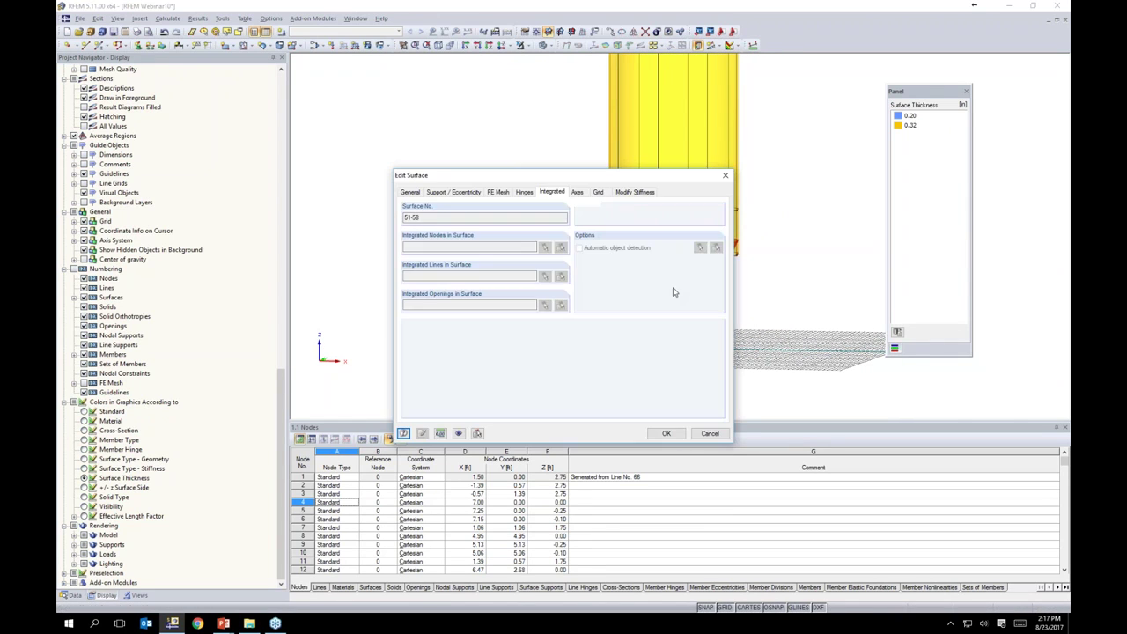
left_click(411, 192)
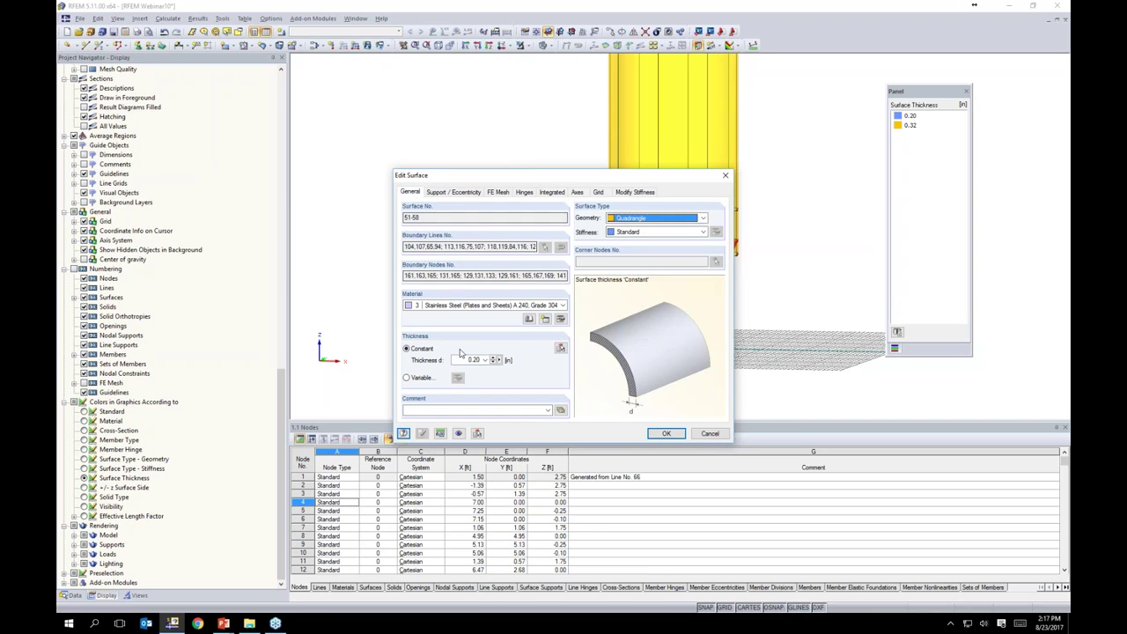
double_click(468, 360)
type("0")
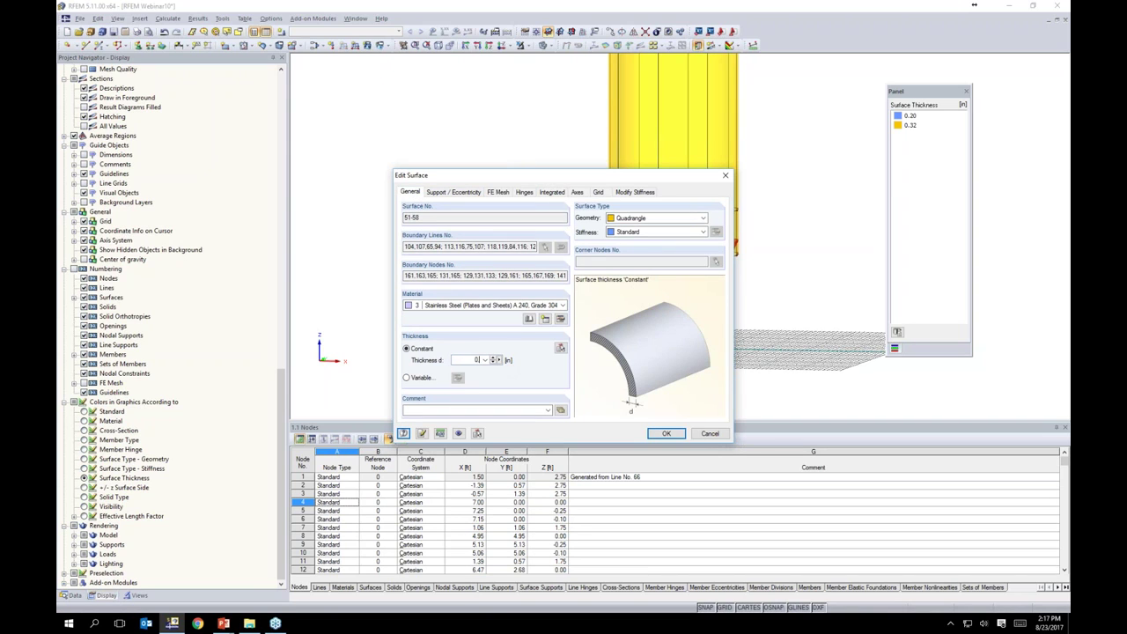
key("Return")
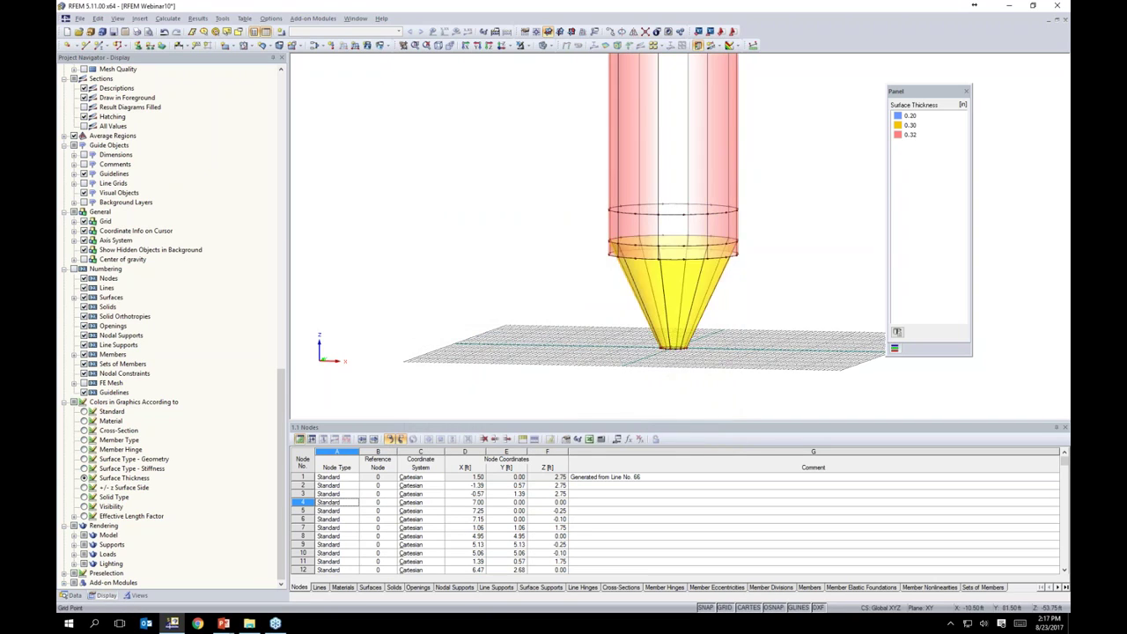
- Turn off the display of the work plane grid
scroll(752, 290, "down", 1)
middle_click_drag(777, 236, 741, 291)
left_click(723, 607)
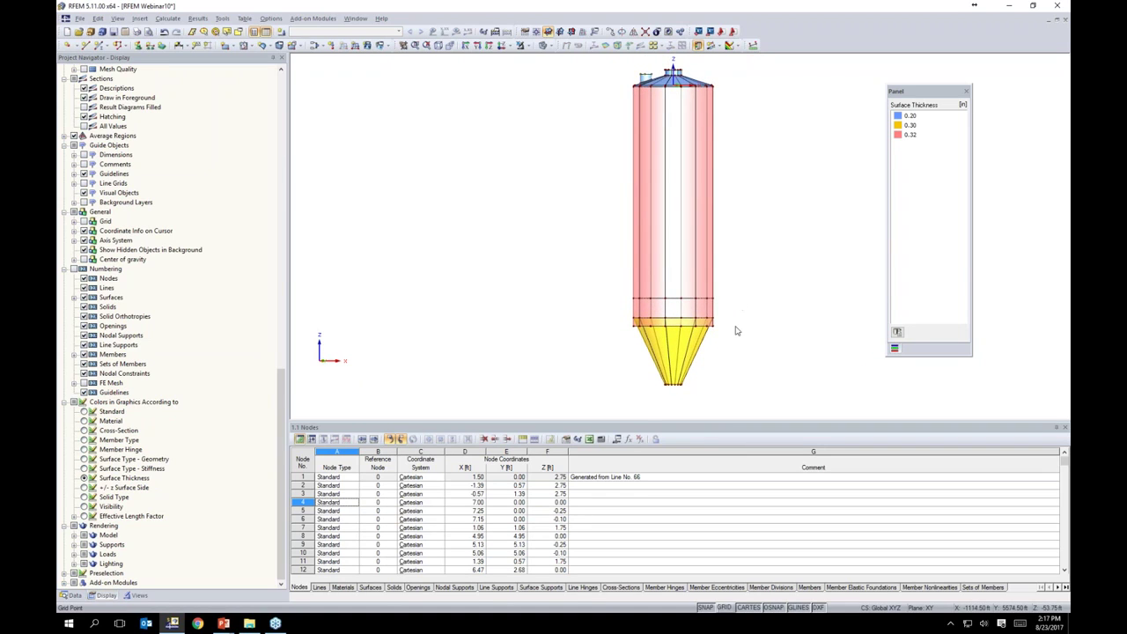
- Isolate the ring lines at the upper and lower edges of the bottom skirt using visibility by selected objects
scroll(737, 338, "up", 4)
scroll(734, 296, "up", 2)
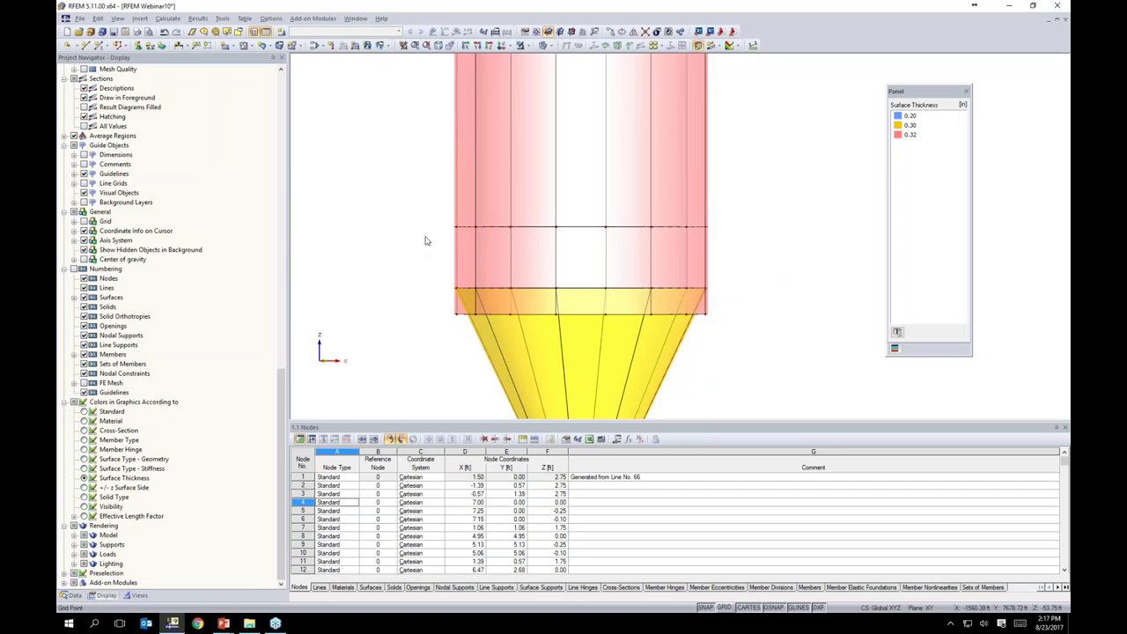
left_click_drag(435, 215, 738, 247)
left_click_drag(437, 307, 748, 333)
middle_click_drag(768, 230, 768, 249, "ctrl")
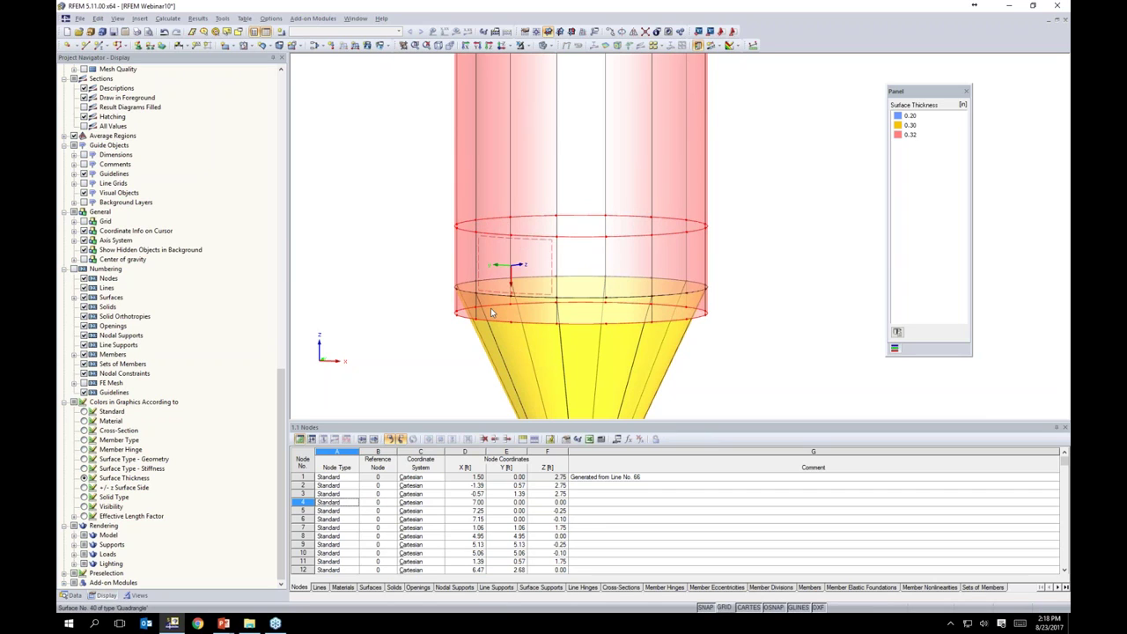
left_click(526, 46)
left_click(532, 59)
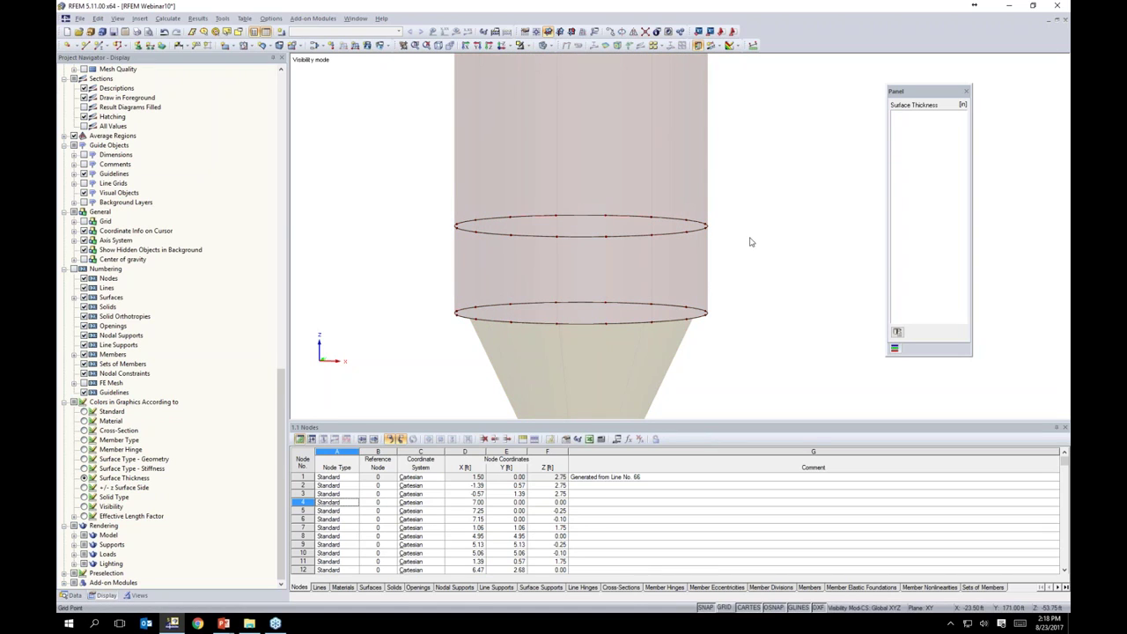
- Create parallel lines from the upper ring's arcs with a 0.25 ft offset in the +y direction
scroll(598, 268, "up", 2)
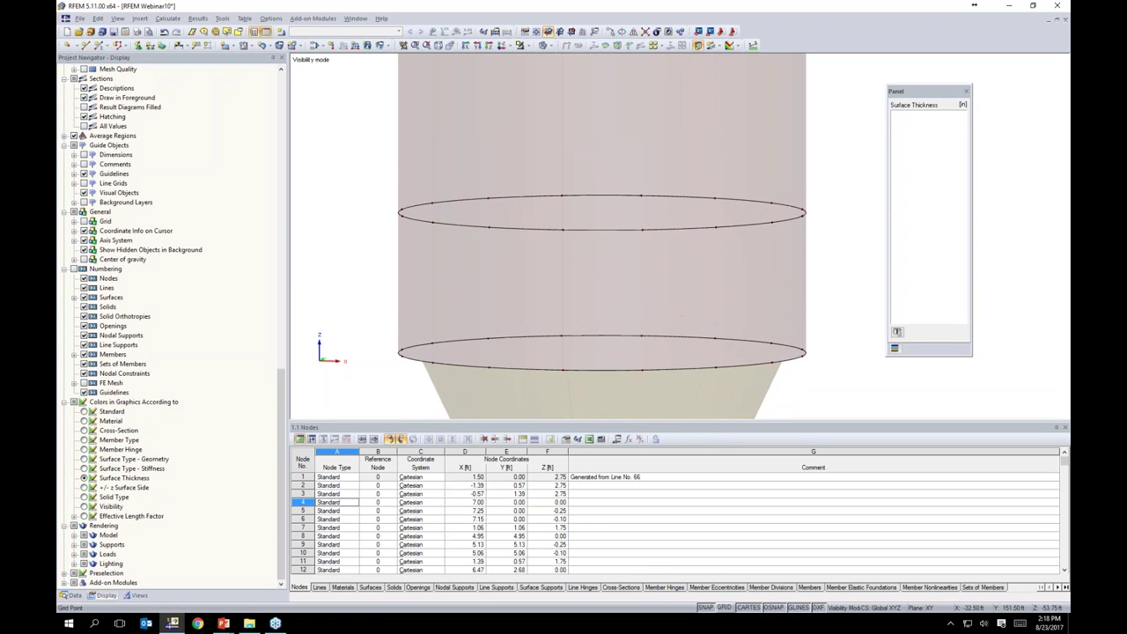
left_click_drag(363, 157, 828, 259)
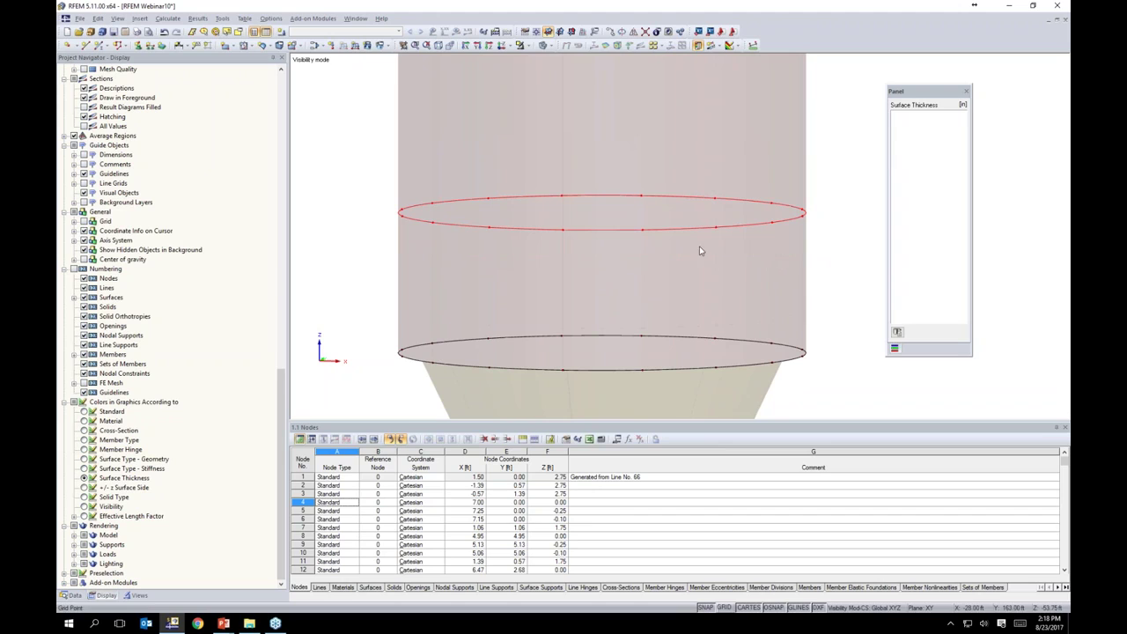
right_click(686, 232)
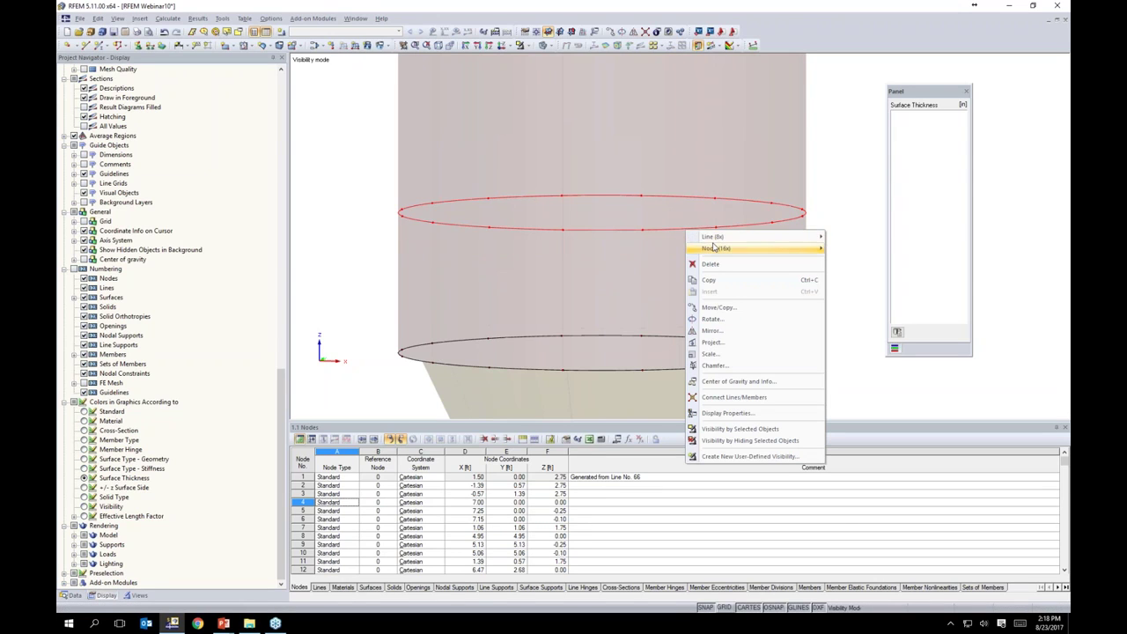
mouse_move(805, 237)
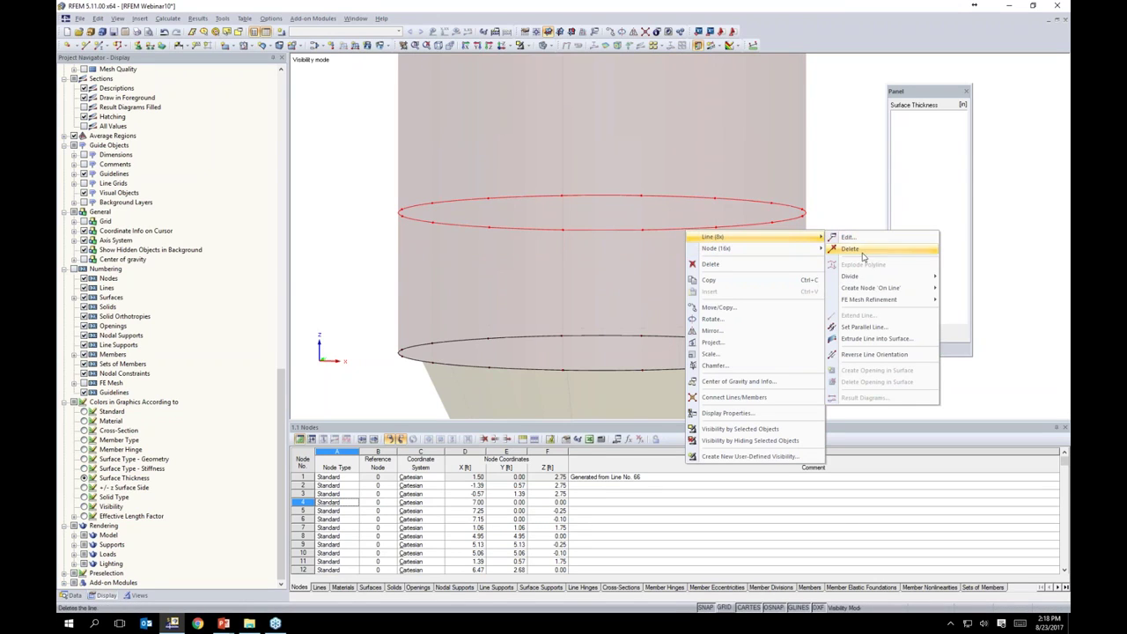
left_click(854, 330)
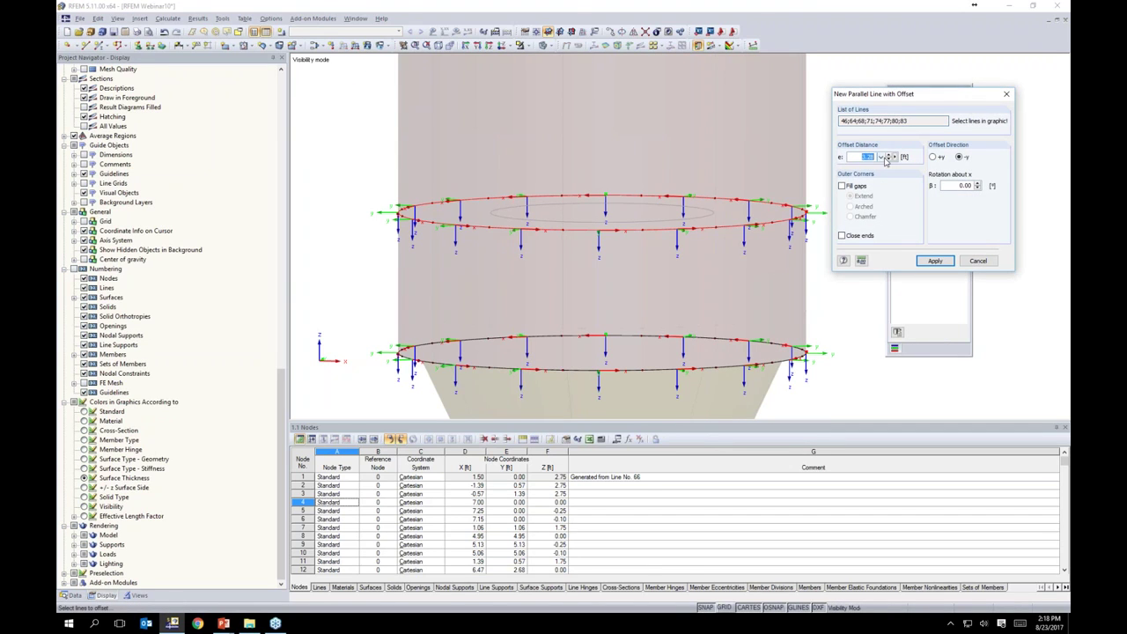
type("0.25")
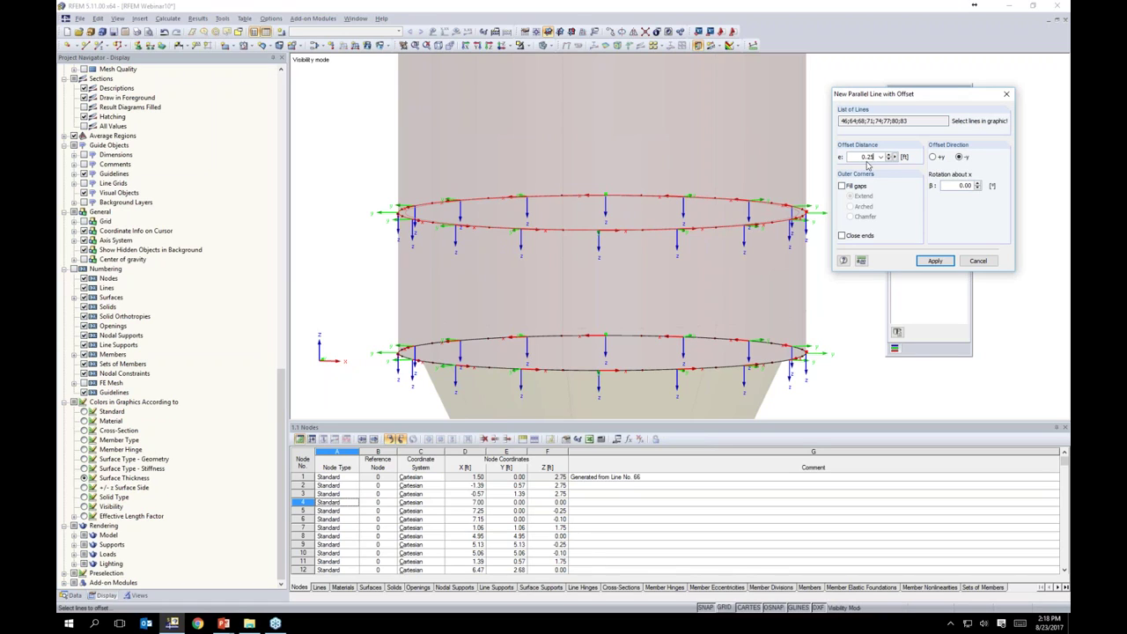
left_click(933, 157)
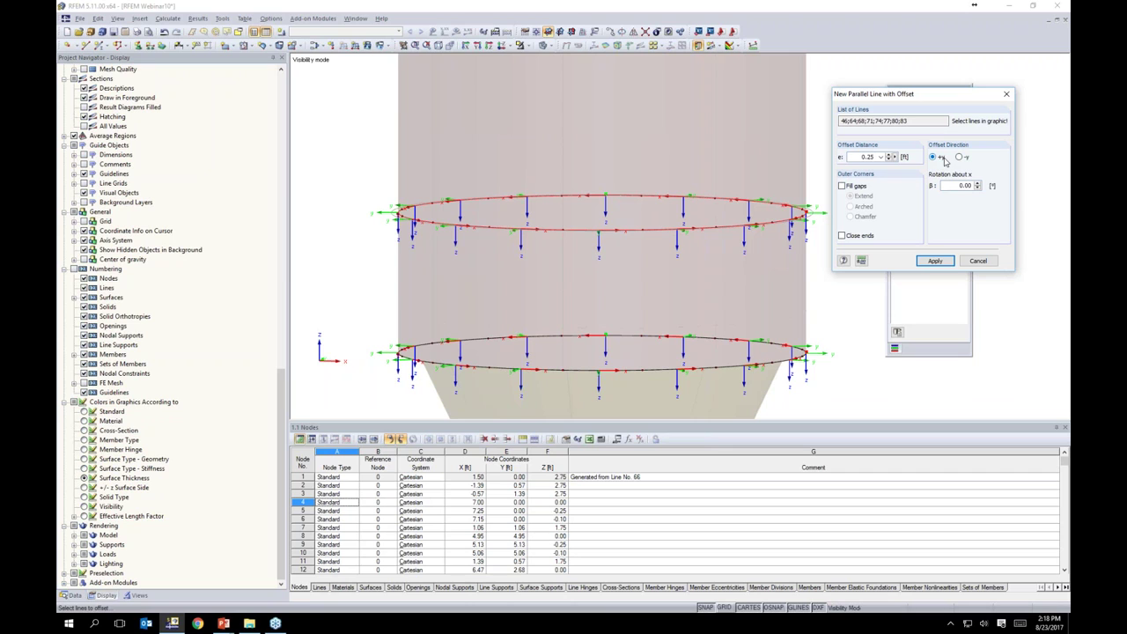
left_click(935, 261)
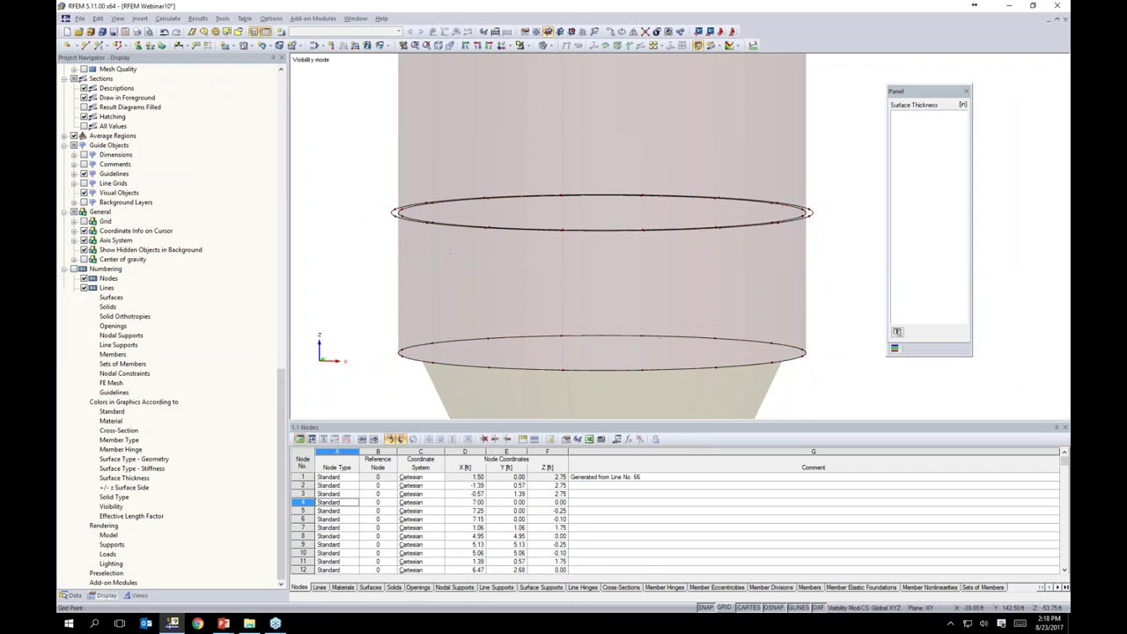
- Draw a short single line joining the outer and inner upper rings at their -X side nodes
middle_click_drag(804, 252, 796, 275, "ctrl")
scroll(800, 271, "up", 3)
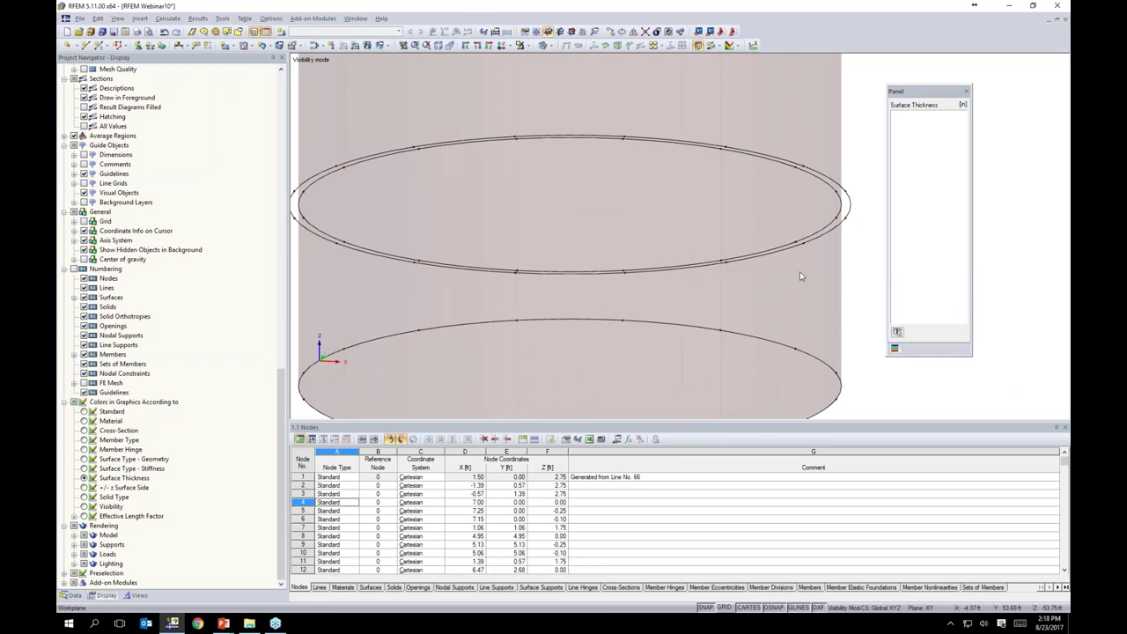
left_click_drag(938, 91, 994, 71)
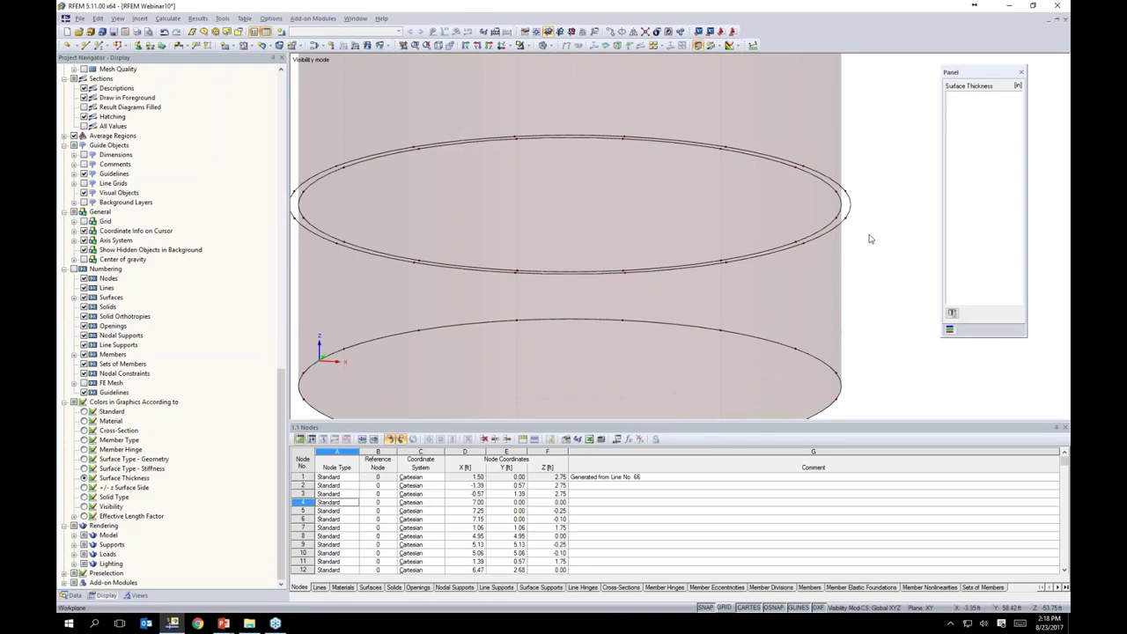
middle_click_drag(414, 174, 428, 164)
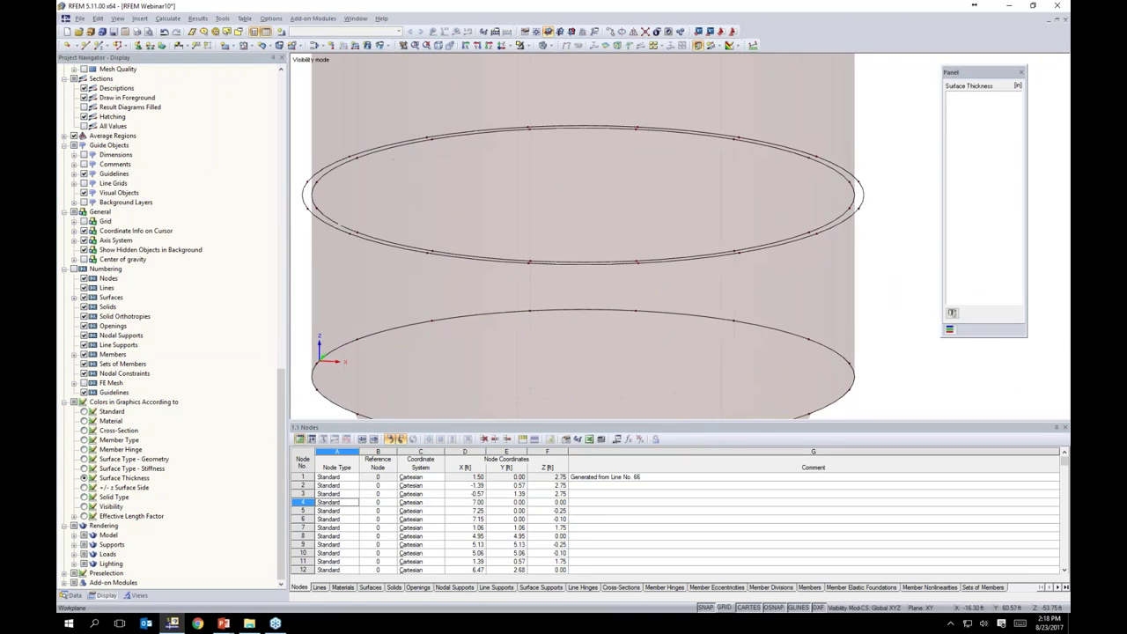
left_click(86, 46)
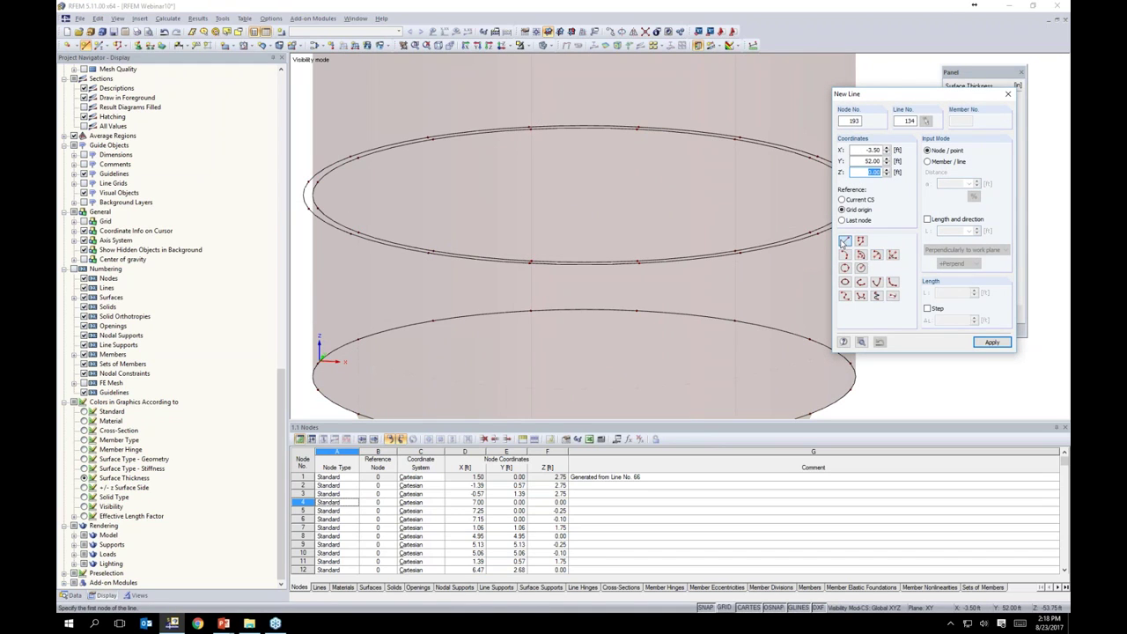
middle_click_drag(664, 210, 629, 223, "ctrl")
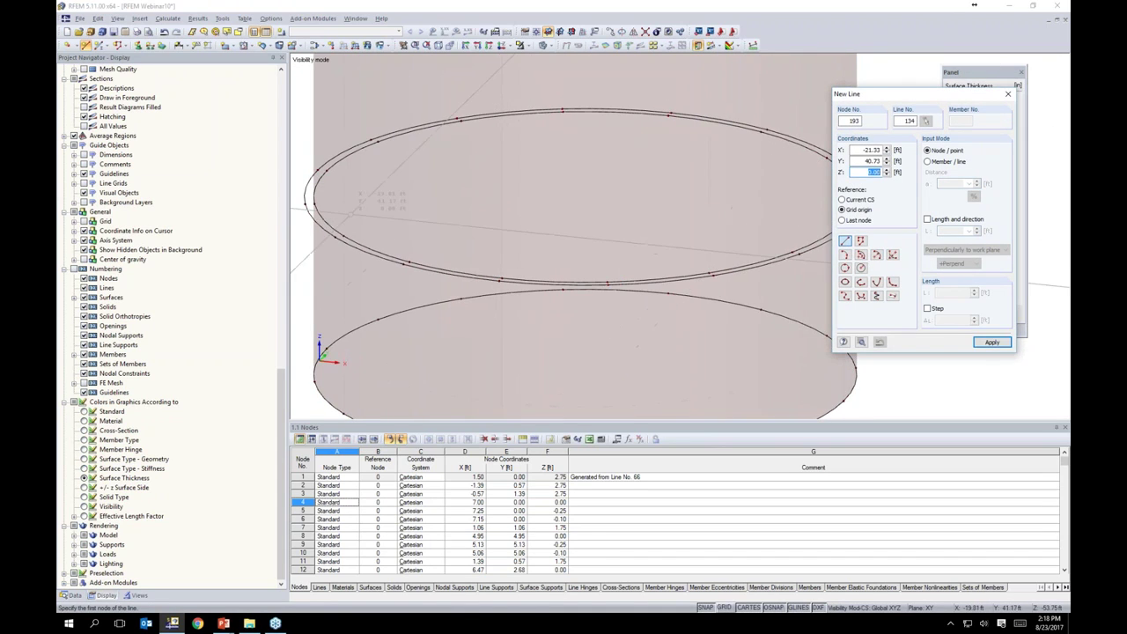
middle_click_drag(402, 191, 335, 231, "ctrl")
left_click(307, 191)
left_click(314, 192)
right_click(526, 230)
- Draw a matching short line joining the inner and outer upper rings on the opposite, +X side
middle_click_drag(665, 213, 488, 186)
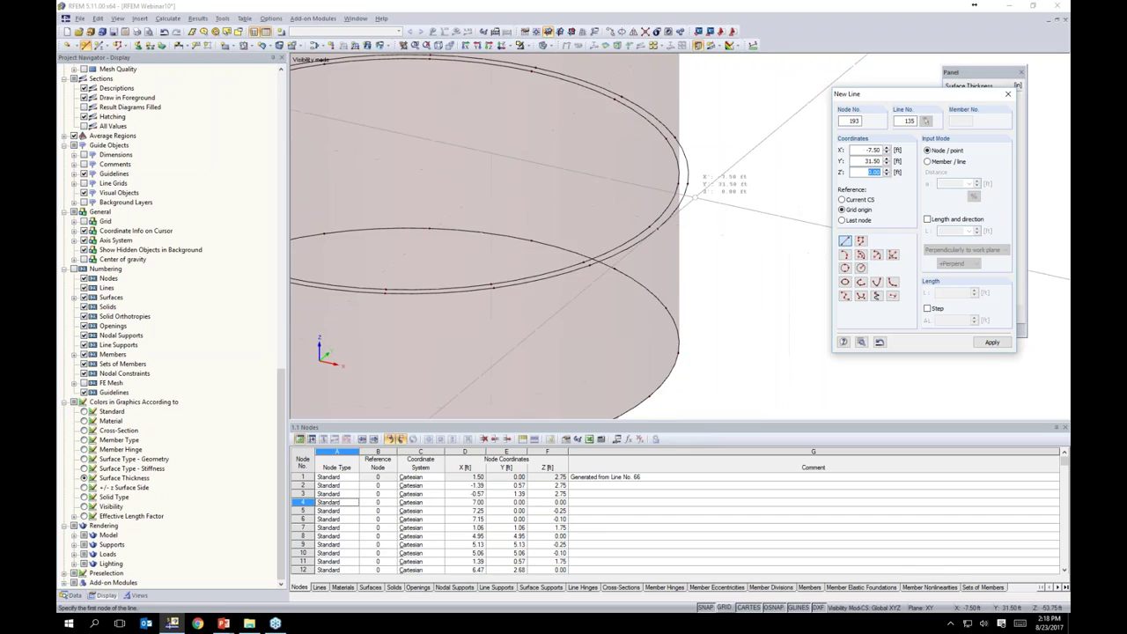
scroll(702, 191, "up", 3)
left_click(664, 177)
left_click(678, 177)
right_click(704, 200)
key("Escape")
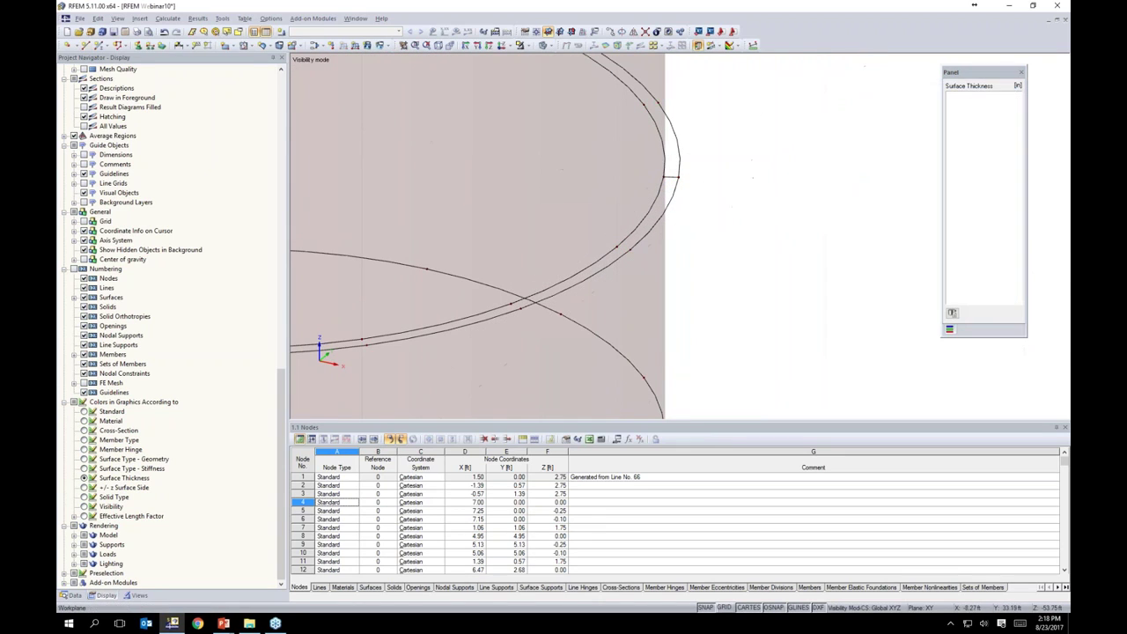
- Connect the lines around the short radial line on the +X side of the upper rings
left_click(646, 32)
left_click_drag(610, 148, 741, 214)
scroll(732, 207, "down", 3)
middle_click_drag(555, 214, 724, 233)
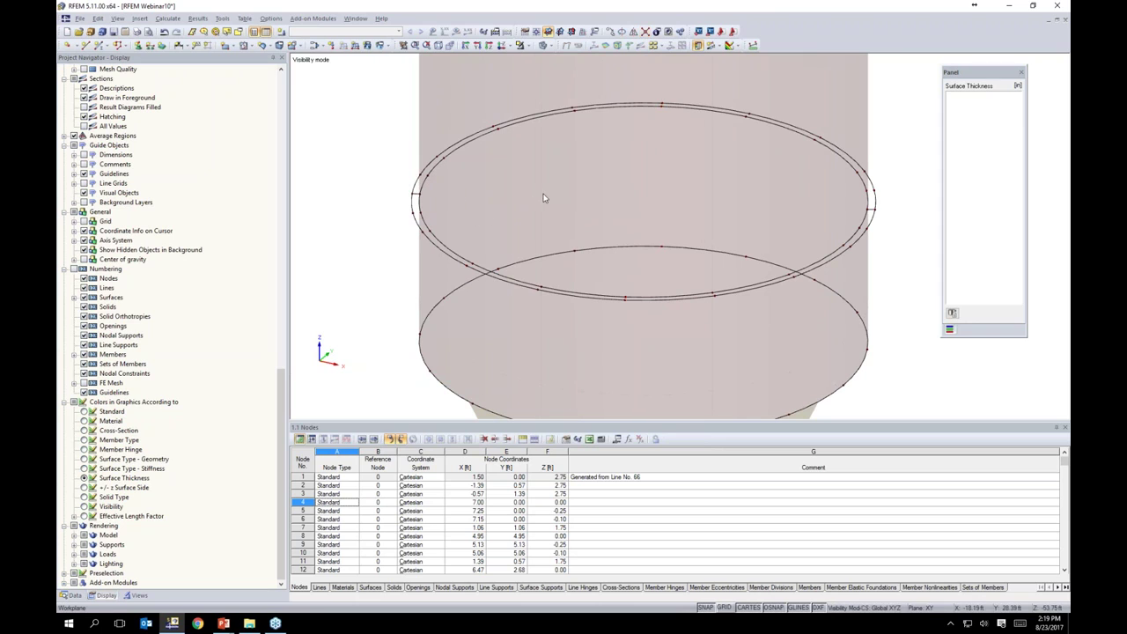
middle_click_drag(585, 187, 554, 173)
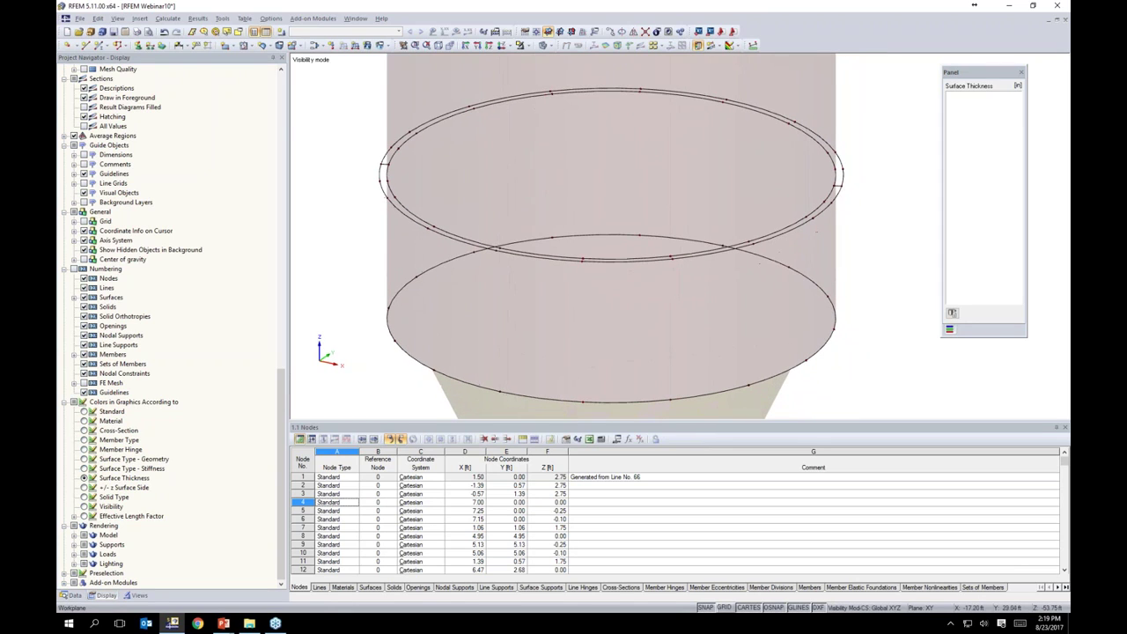
- Define a new stainless steel A 240 surface by boundary lines with a constant thickness of 1 in
left_click(234, 50)
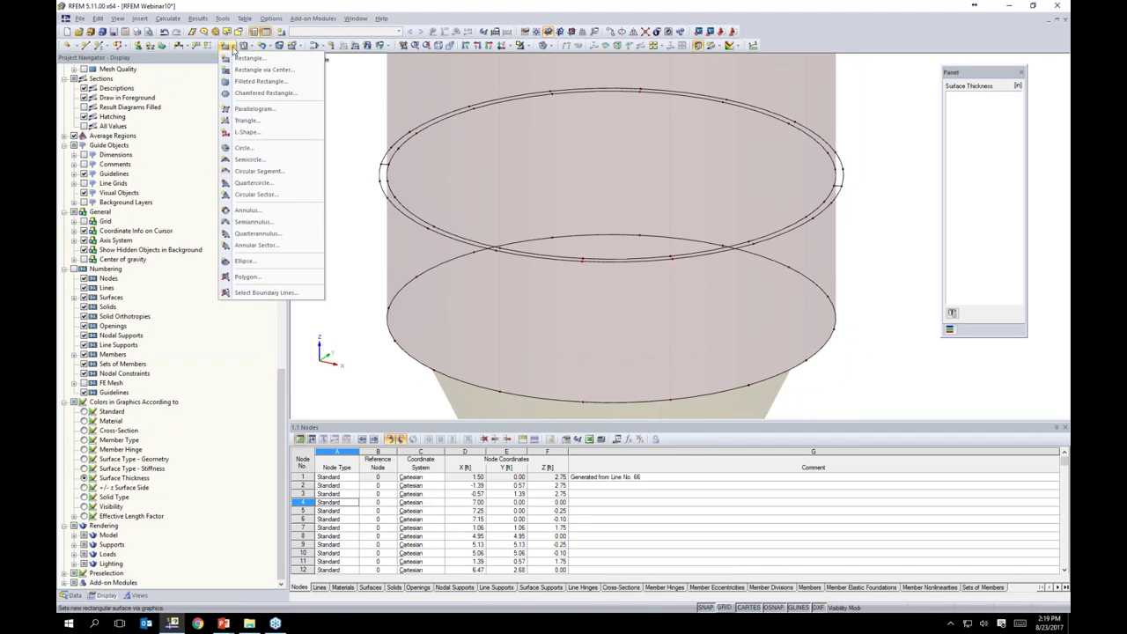
left_click(256, 293)
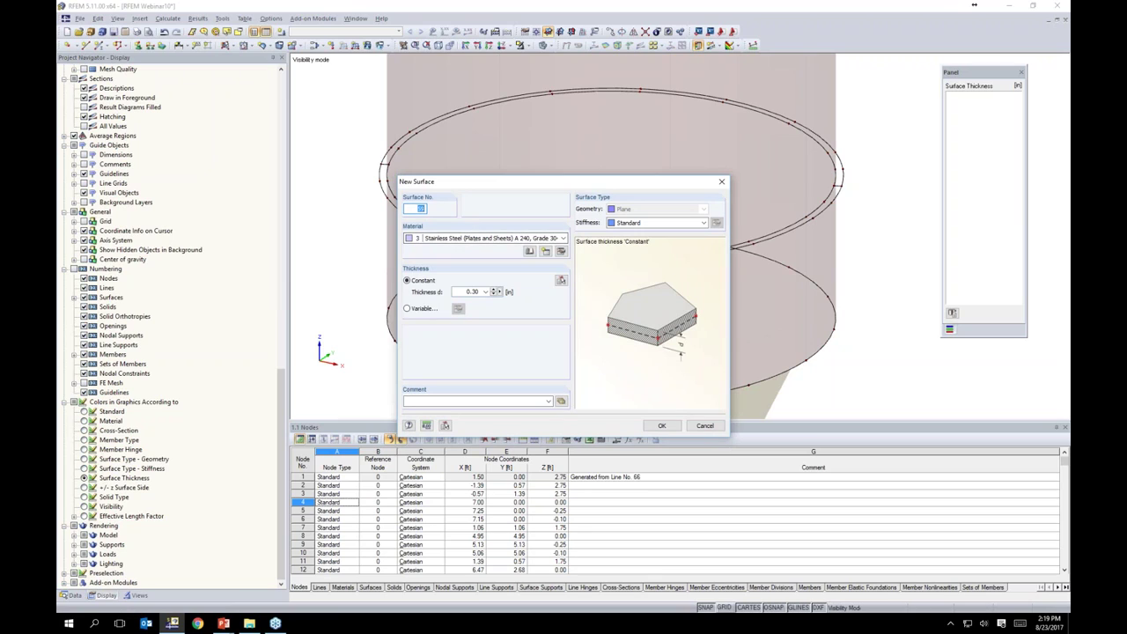
double_click(462, 292)
type("1.")
left_click(659, 426)
- Build the front half of the upper ring plate from its inner and outer arcs and the two short radial lines
scroll(386, 164, "up", 4)
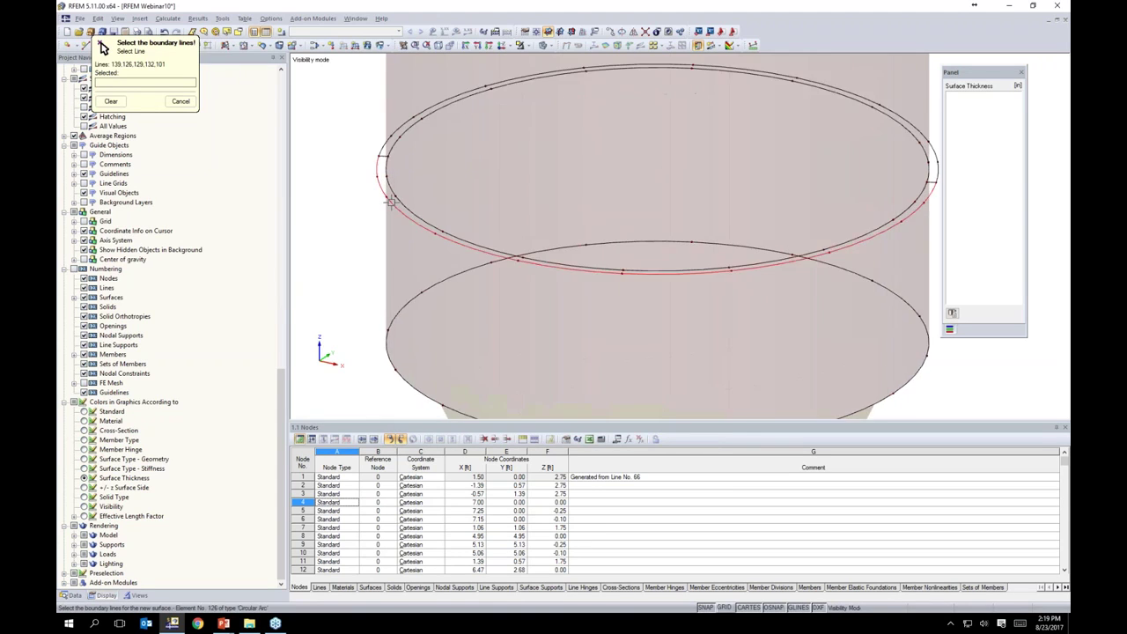
left_click(374, 137)
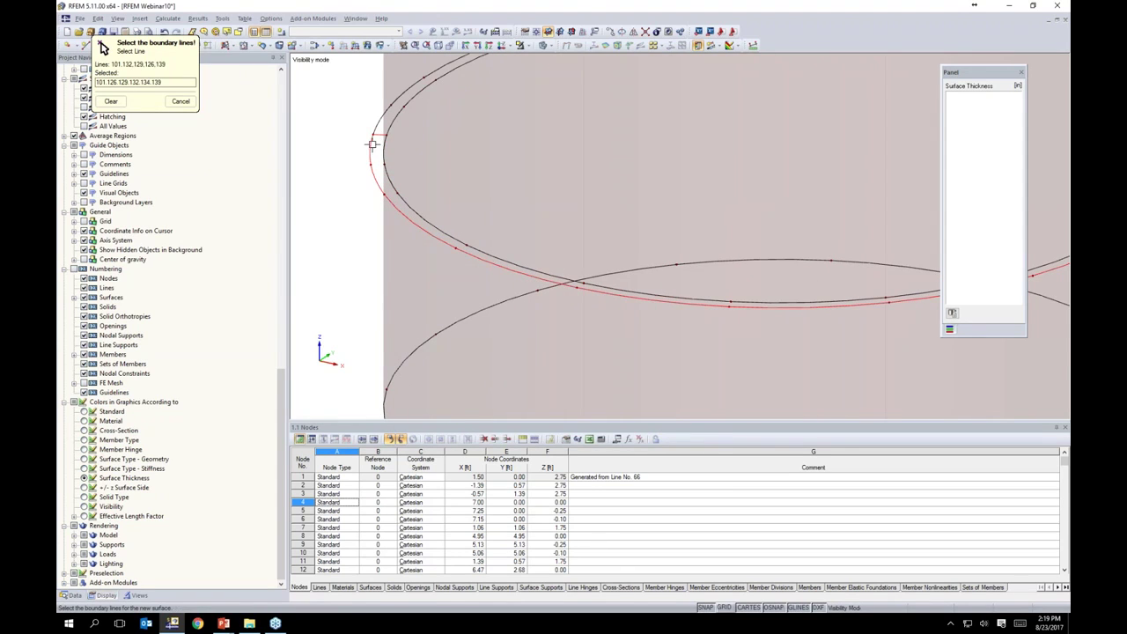
left_click(381, 155)
left_click(416, 213)
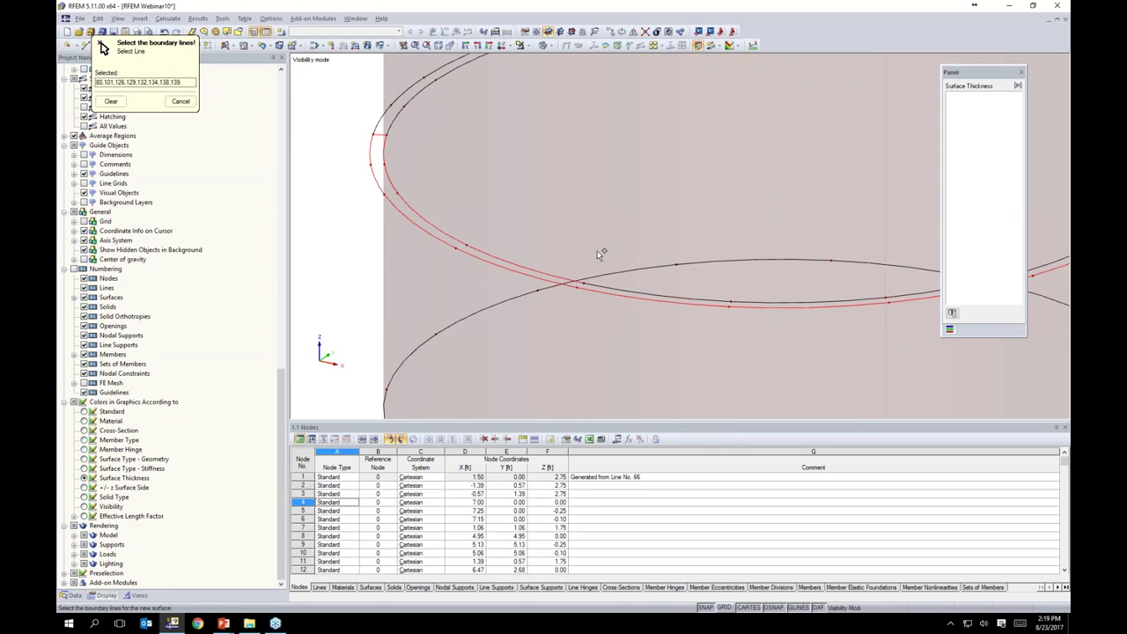
middle_click_drag(935, 295, 724, 236)
left_click(467, 237)
left_click(719, 232)
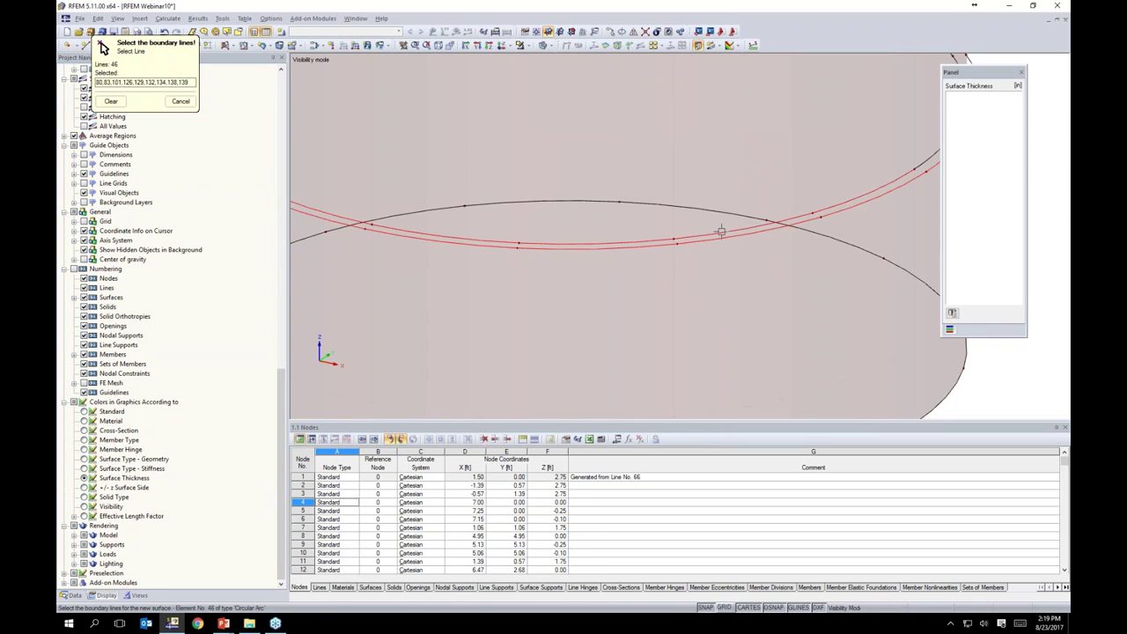
middle_click_drag(762, 187, 616, 263)
left_click(790, 228)
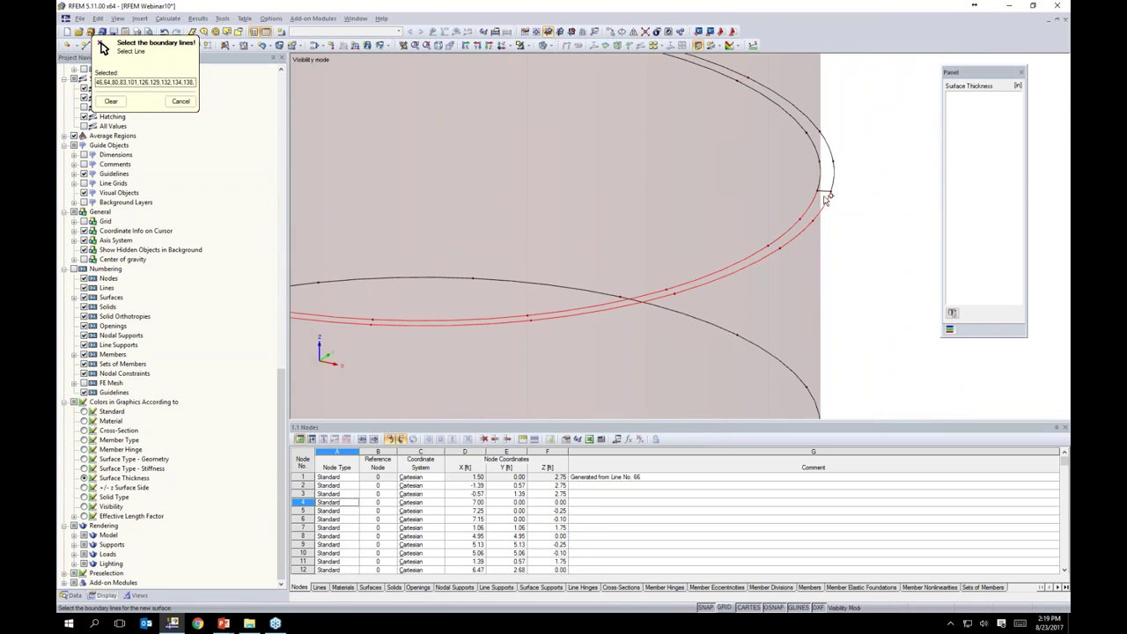
left_click(824, 191)
scroll(848, 244, "down", 5)
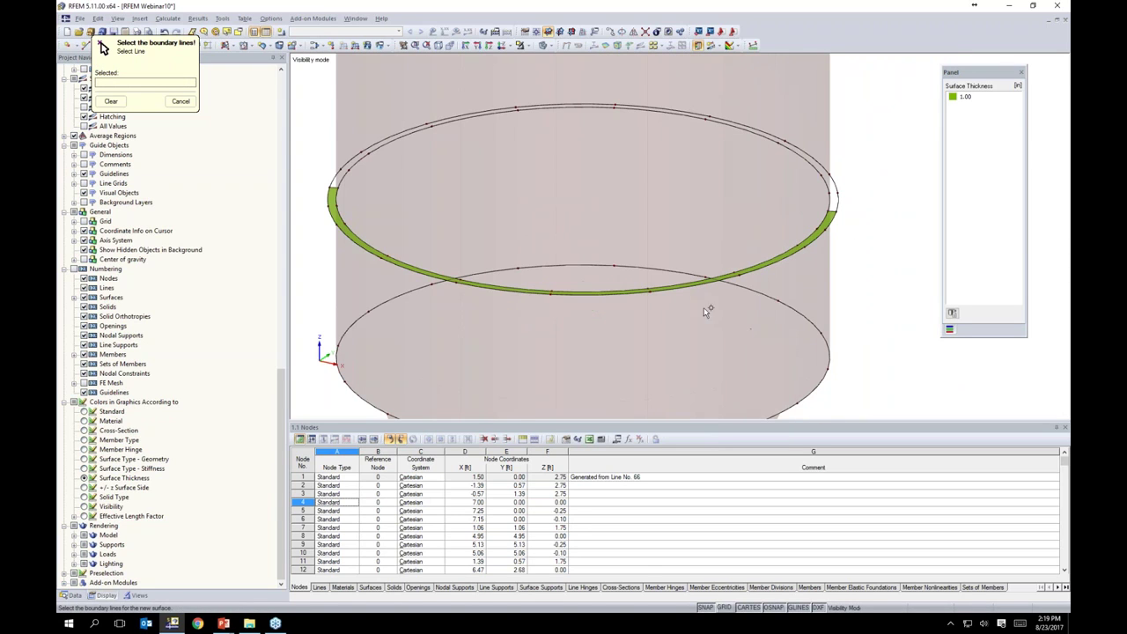
- Build the rear half of the upper ring plate from its remaining inner and outer arcs and both radial lines
scroll(851, 187, "up", 3)
left_click(819, 232)
left_click(827, 213)
left_click(812, 213)
left_click(795, 164)
middle_click_drag(573, 160, 800, 274)
left_click(740, 168)
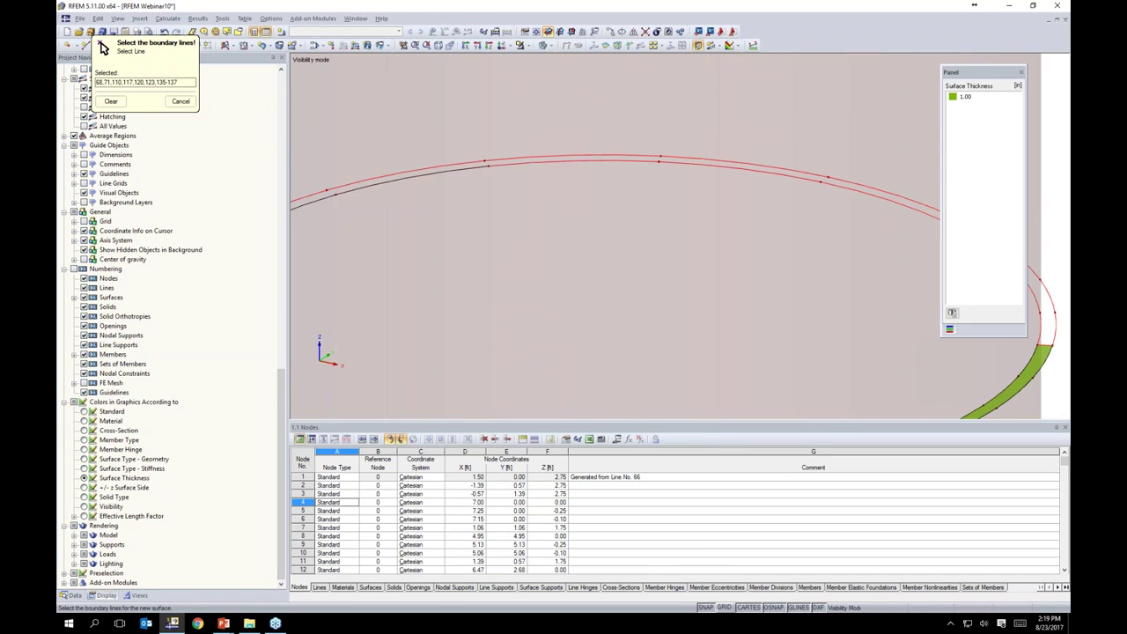
scroll(665, 123, "down", 2)
left_click(646, 109)
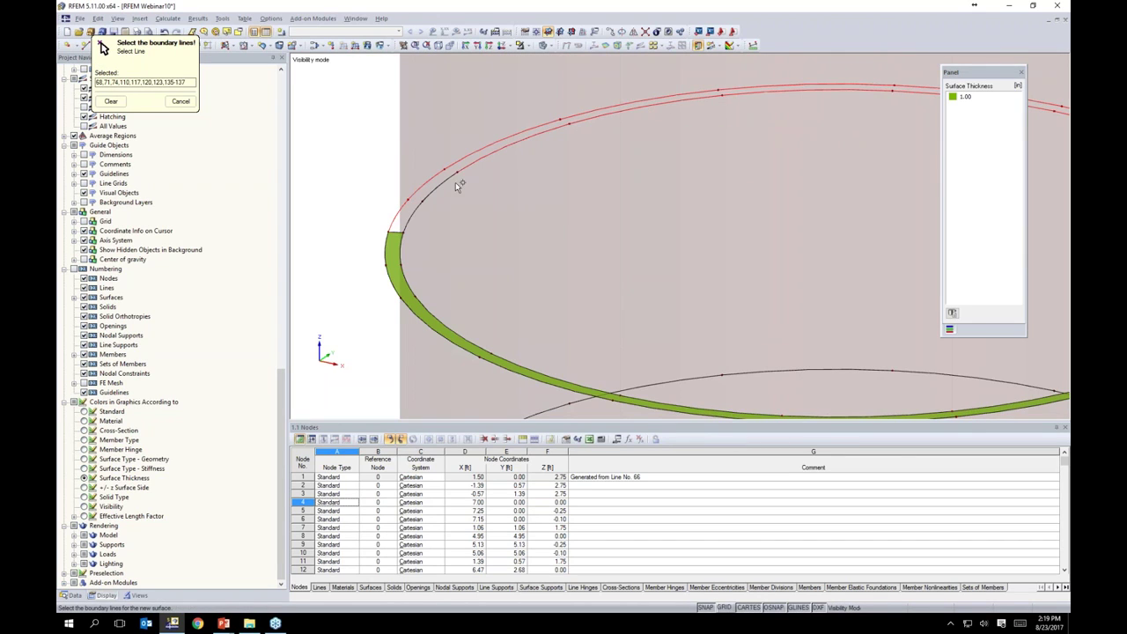
left_click(413, 214)
left_click(395, 232)
scroll(496, 226, "down", 4)
middle_click_drag(558, 242, 546, 194)
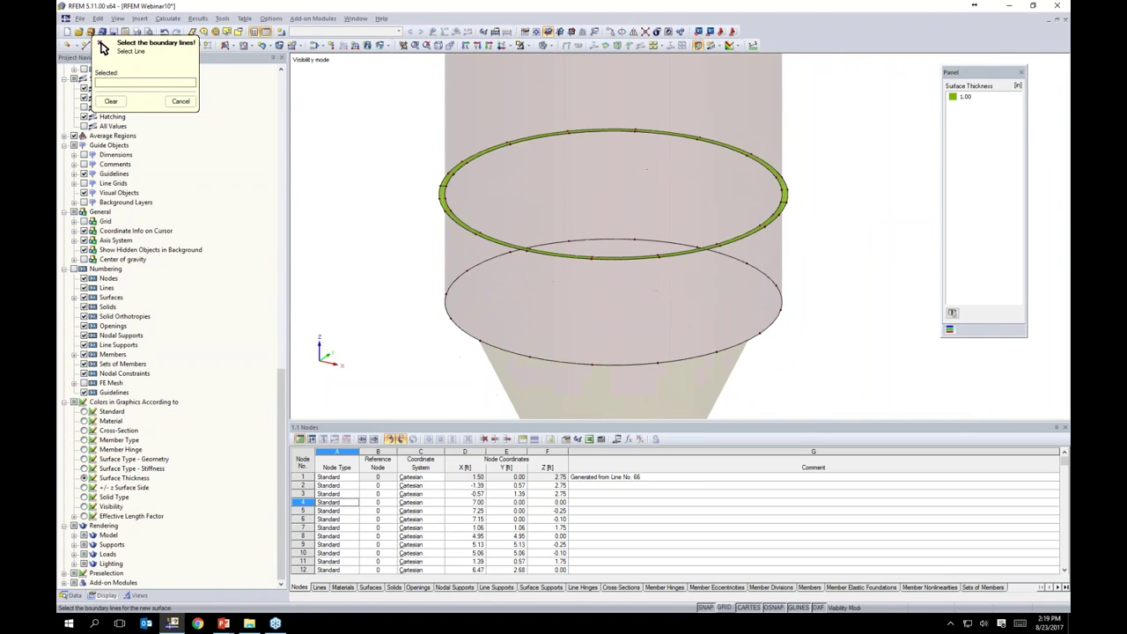
key("Escape")
- Create parallel lines from the arcs at the skirt's lower edge with a 0.25 ft offset in the -y direction
middle_click_drag(553, 281, 588, 158, "ctrl")
left_click_drag(412, 240, 823, 375)
scroll(783, 350, "up", 2)
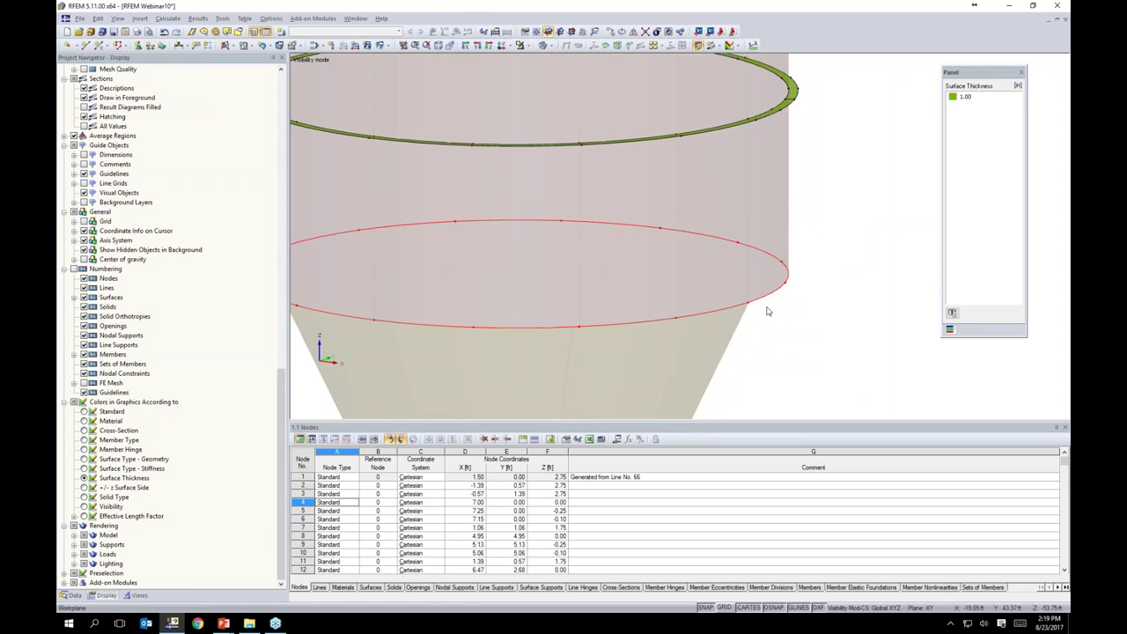
right_click(764, 303)
mouse_move(776, 307)
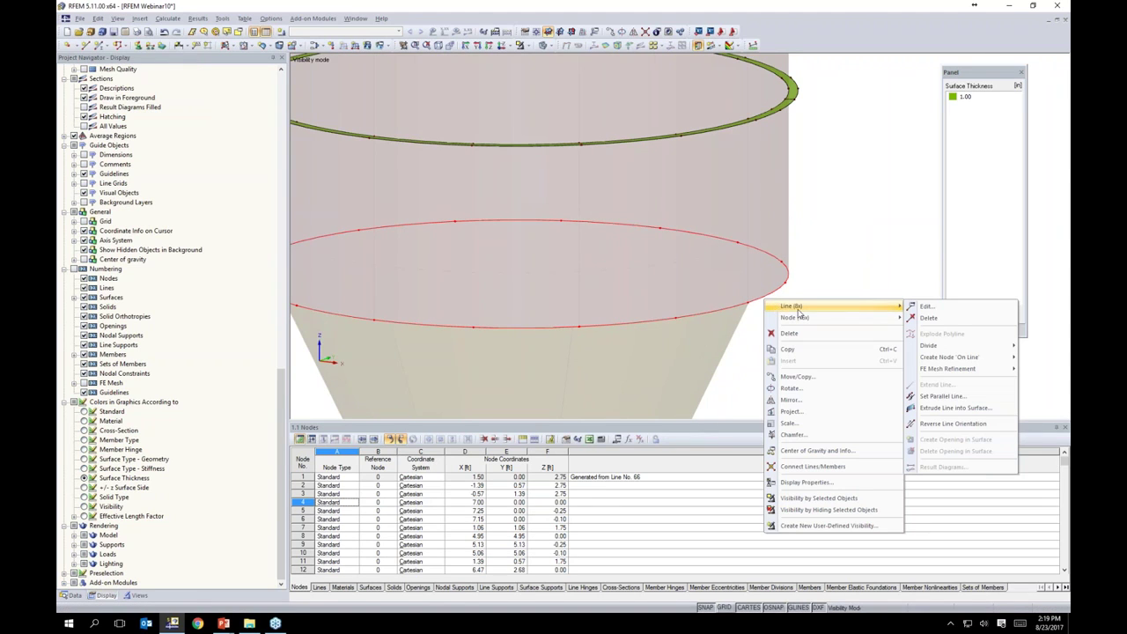
left_click(942, 396)
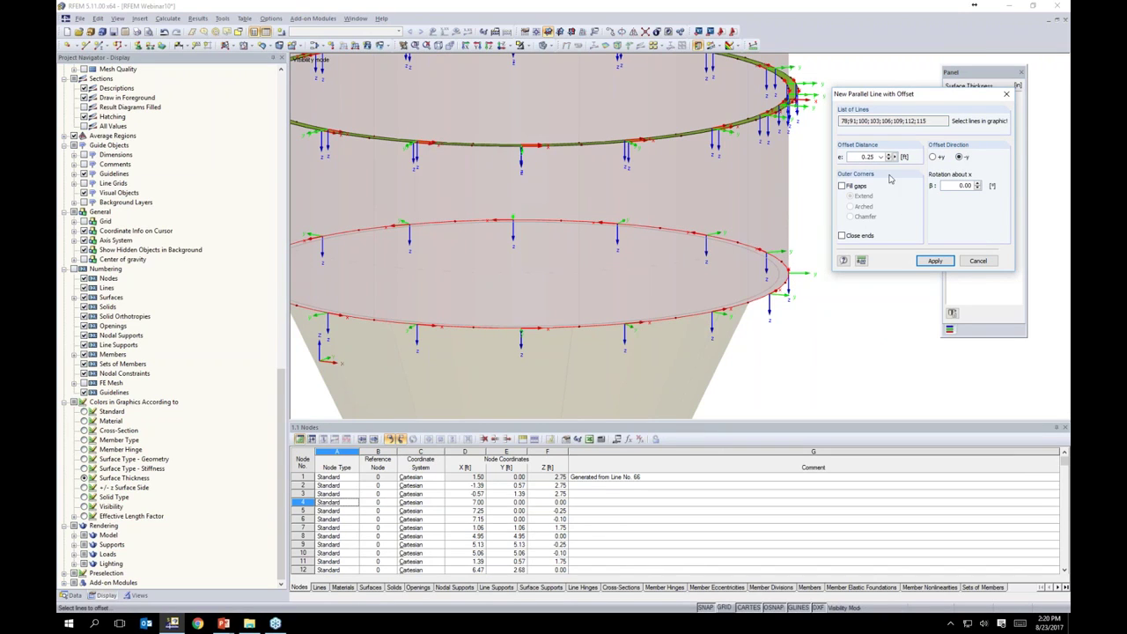
left_click(934, 261)
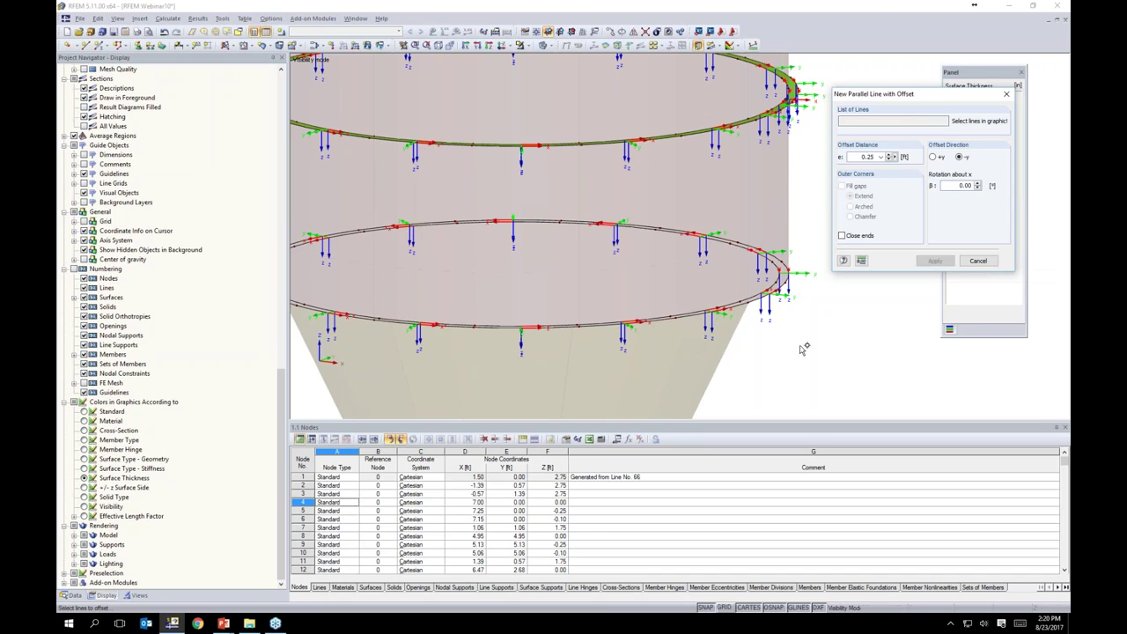
middle_click_drag(800, 336, 844, 310)
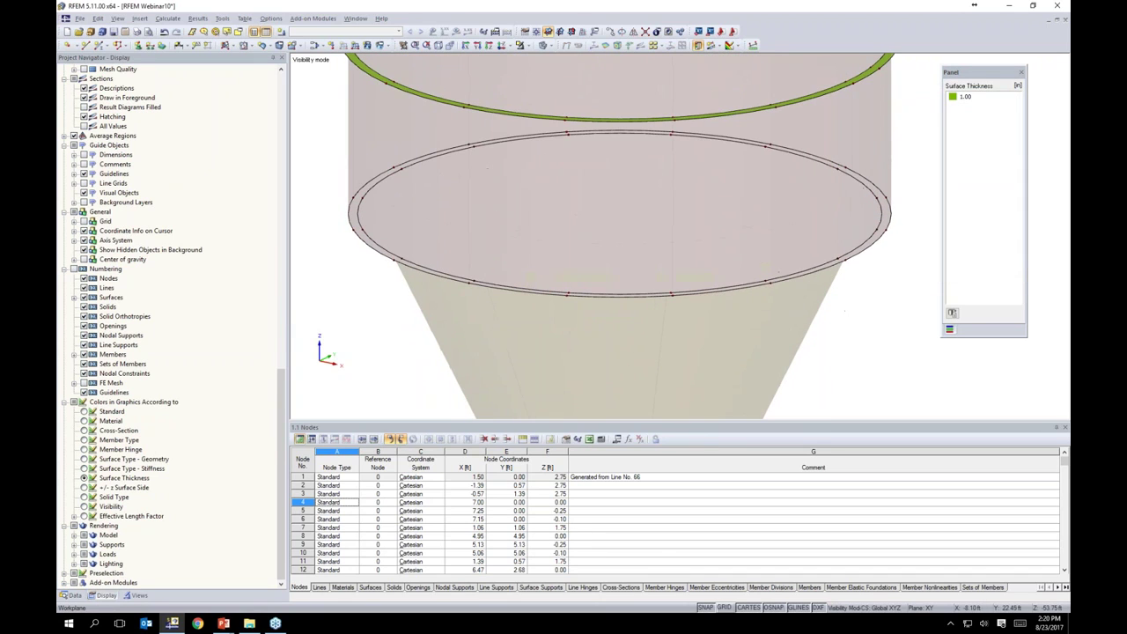
- Draw a short single line joining the outer and inner lower rings at their -X side nodes
middle_click_drag(740, 220, 626, 264, "ctrl")
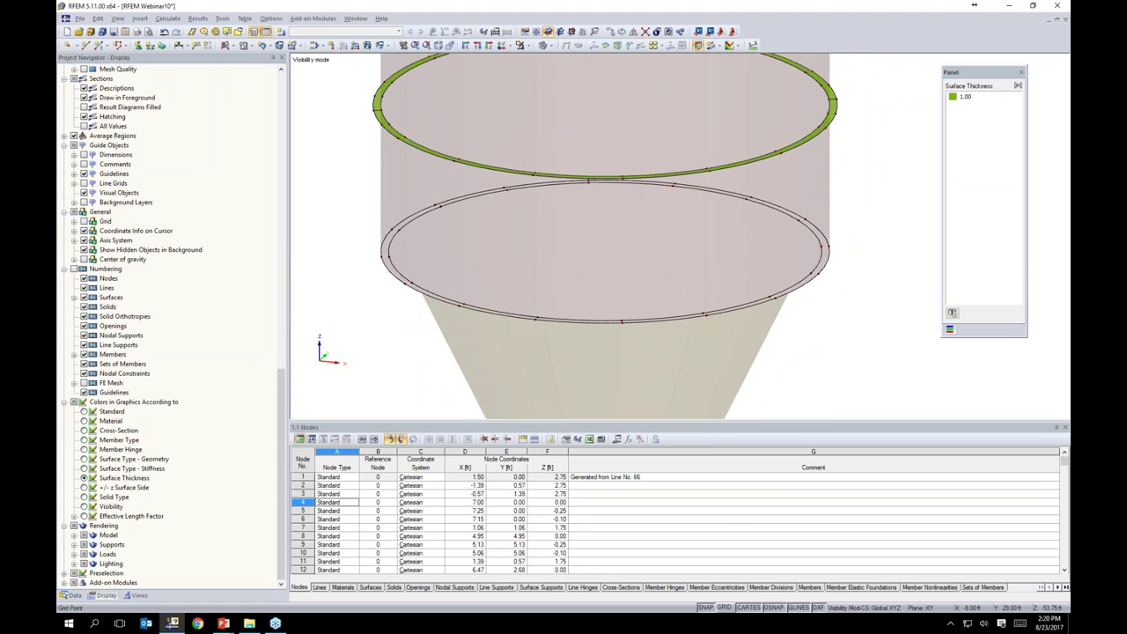
left_click(85, 45)
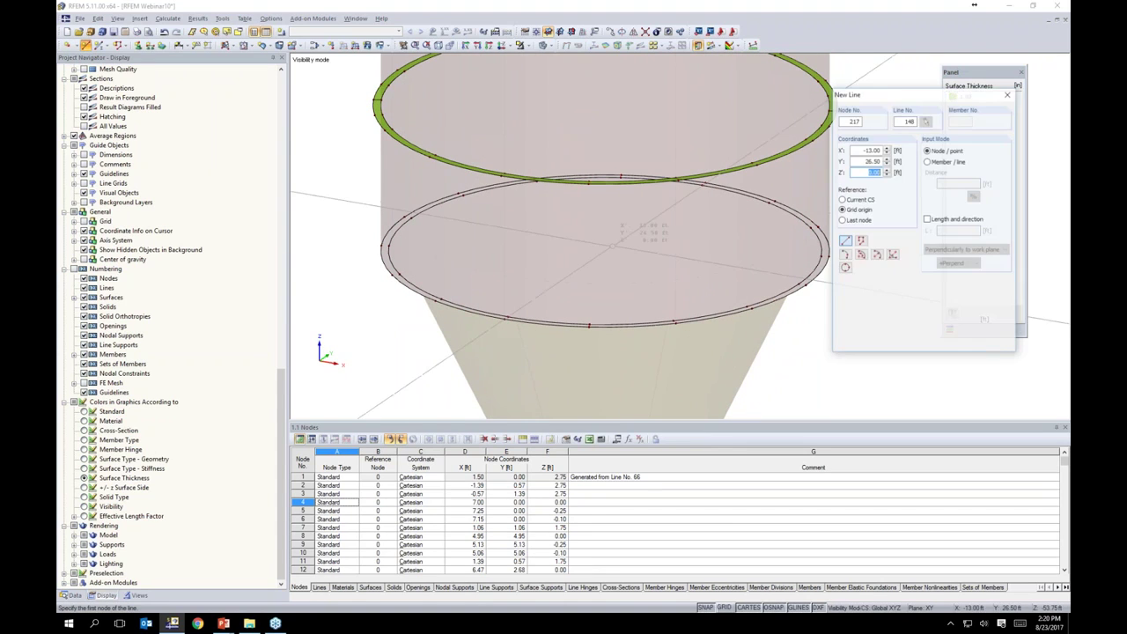
scroll(388, 244, "up", 3)
left_click(387, 245)
left_click(401, 245)
right_click(597, 256)
- Draw a matching short line joining the inner and outer lower rings on the +X side
middle_click_drag(597, 256, 348, 227)
middle_click_drag(653, 255, 395, 274)
left_click(660, 253)
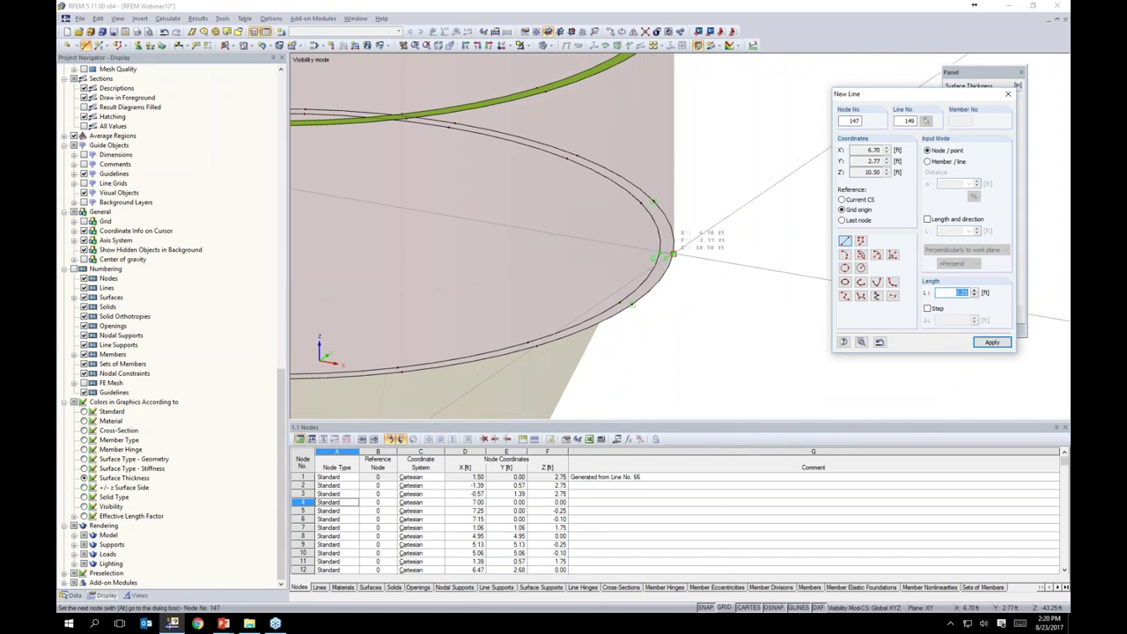
key("Escape")
key("Escape")
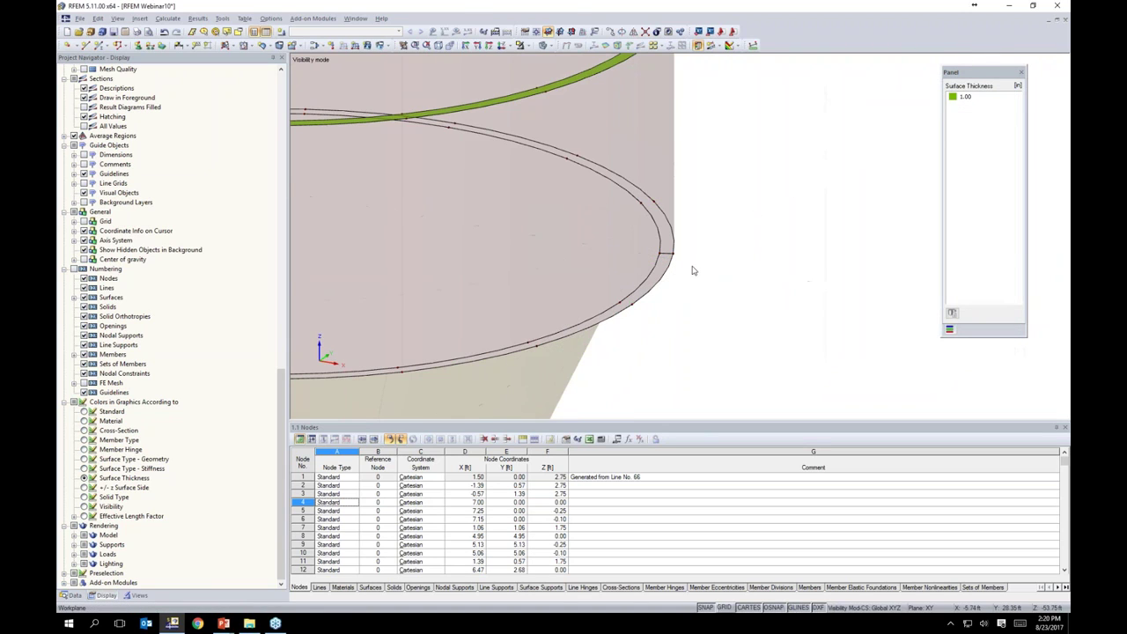
- Connect the lines around the short radial line on the +X side of the lower rings
scroll(693, 270, "down", 3)
left_click(646, 31)
left_click_drag(652, 249, 692, 266)
middle_click_drag(482, 261, 586, 263)
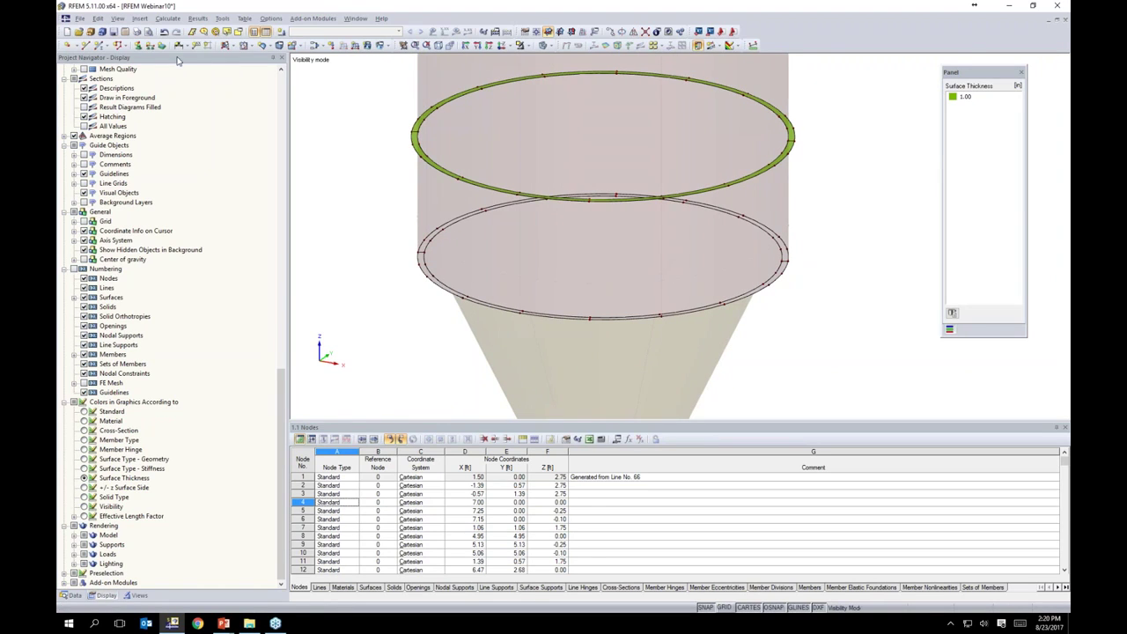
- Create the front half of the lower ring plate from its boundary lines as a stainless steel surface 1 in thick
left_click(226, 45)
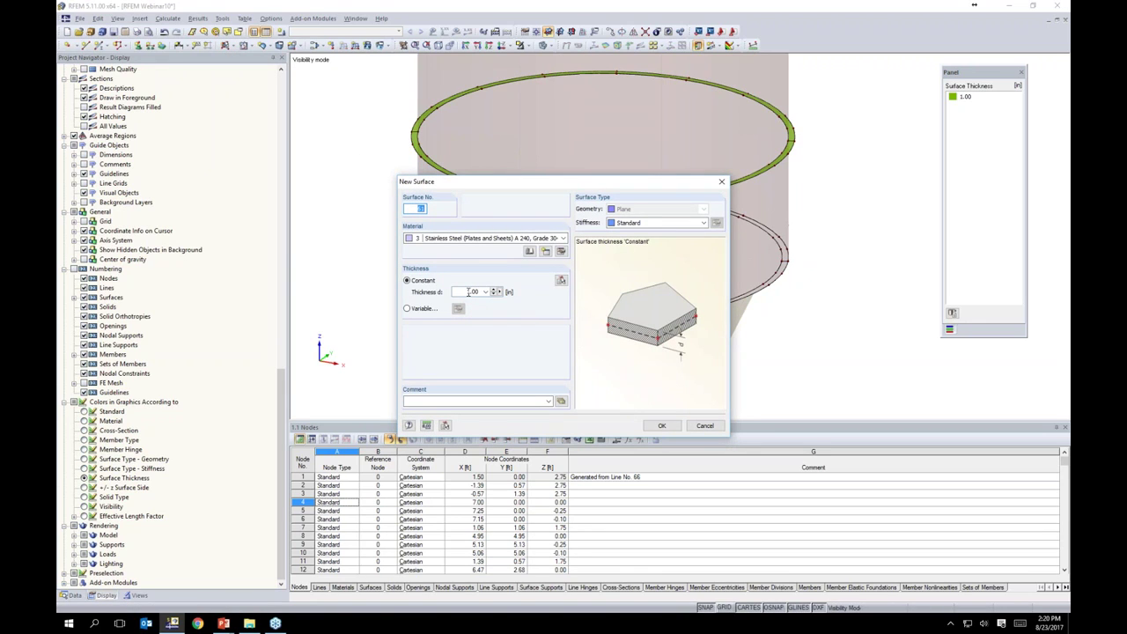
left_click(657, 428)
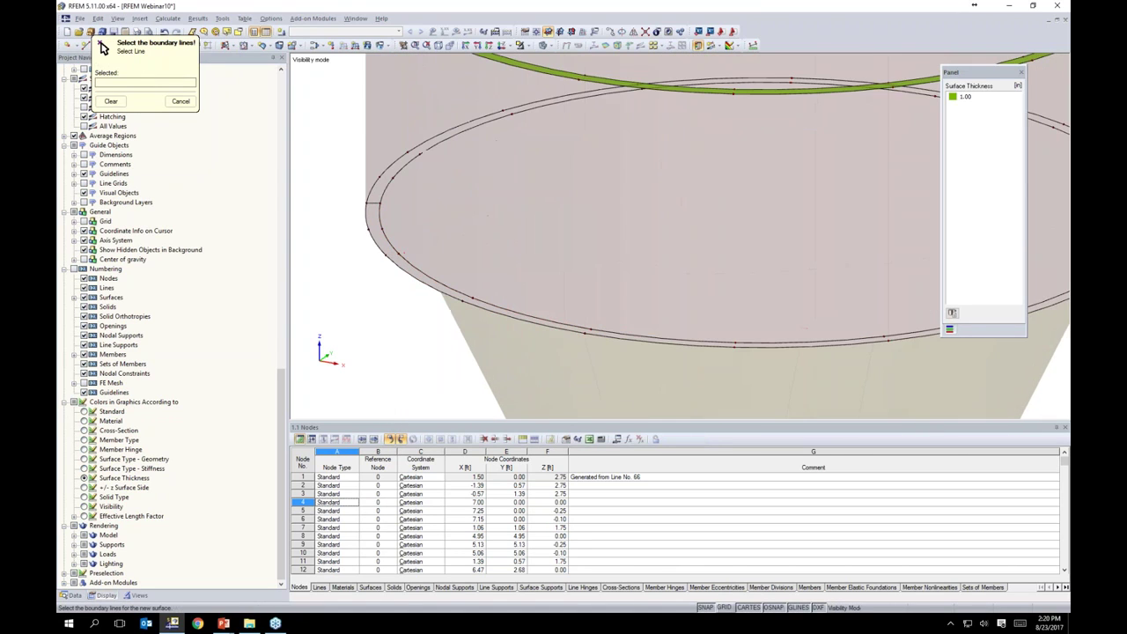
left_click(373, 204)
left_click(366, 221)
left_click(438, 288)
left_click(654, 343)
middle_click_drag(745, 358, 616, 355)
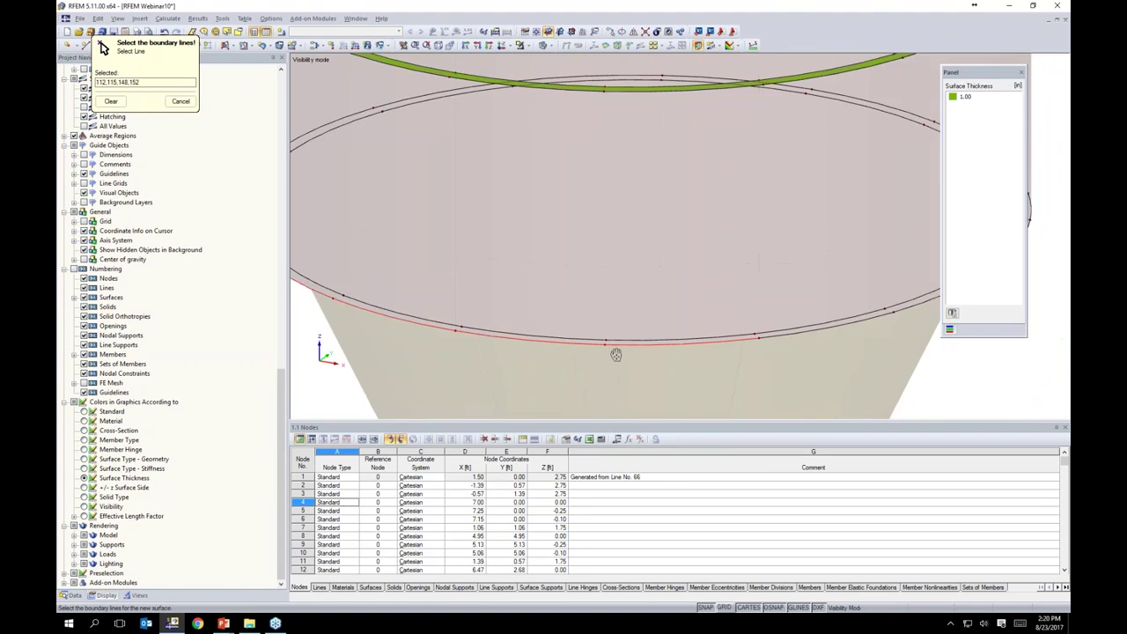
scroll(615, 354, "down", 2)
left_click(744, 320)
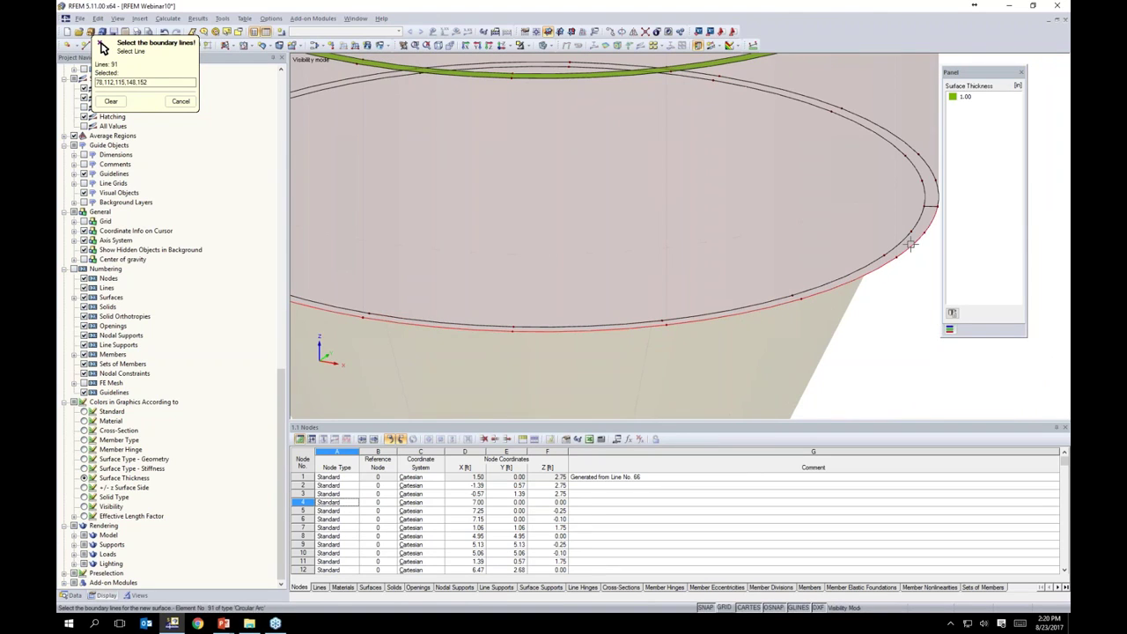
left_click(924, 211)
middle_click_drag(920, 215, 805, 278)
left_click(817, 269)
- Create the rear half of the lower ring plate from its remaining arcs and both short radial lines
left_click(825, 257)
left_click(711, 167)
middle_click_drag(696, 221, 696, 180, "ctrl")
middle_click_drag(513, 155, 659, 191)
left_click(660, 191)
middle_click_drag(545, 241, 740, 204)
left_click(572, 169)
left_click(480, 187)
left_click(391, 224)
left_click(391, 224)
left_click(382, 256)
scroll(491, 248, "down", 2)
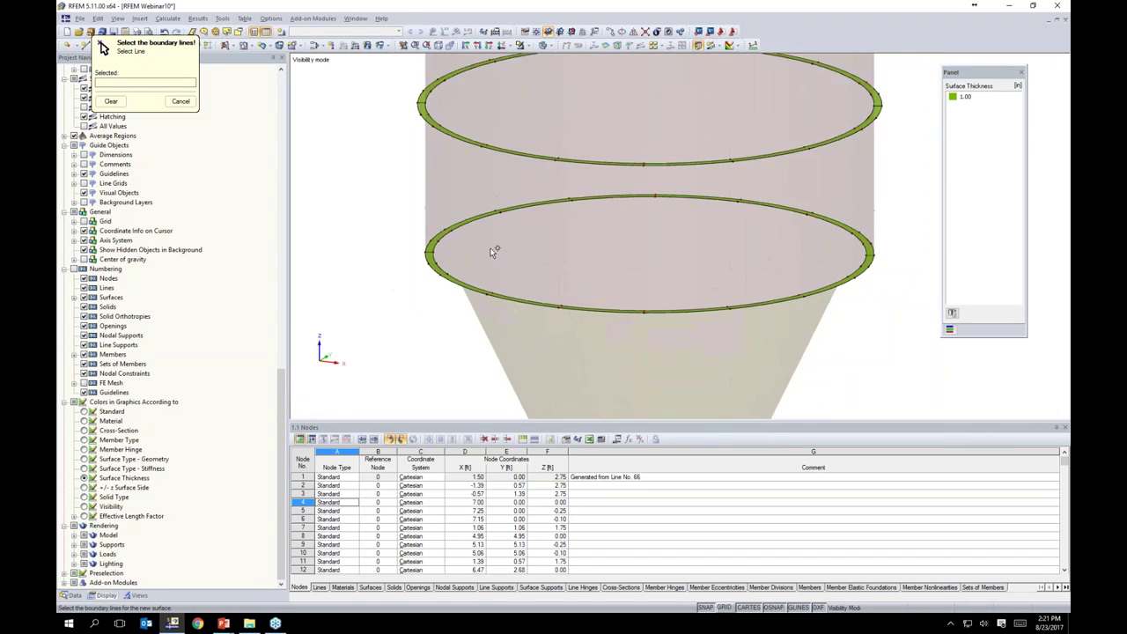
scroll(493, 251, "down", 1)
key("Escape")
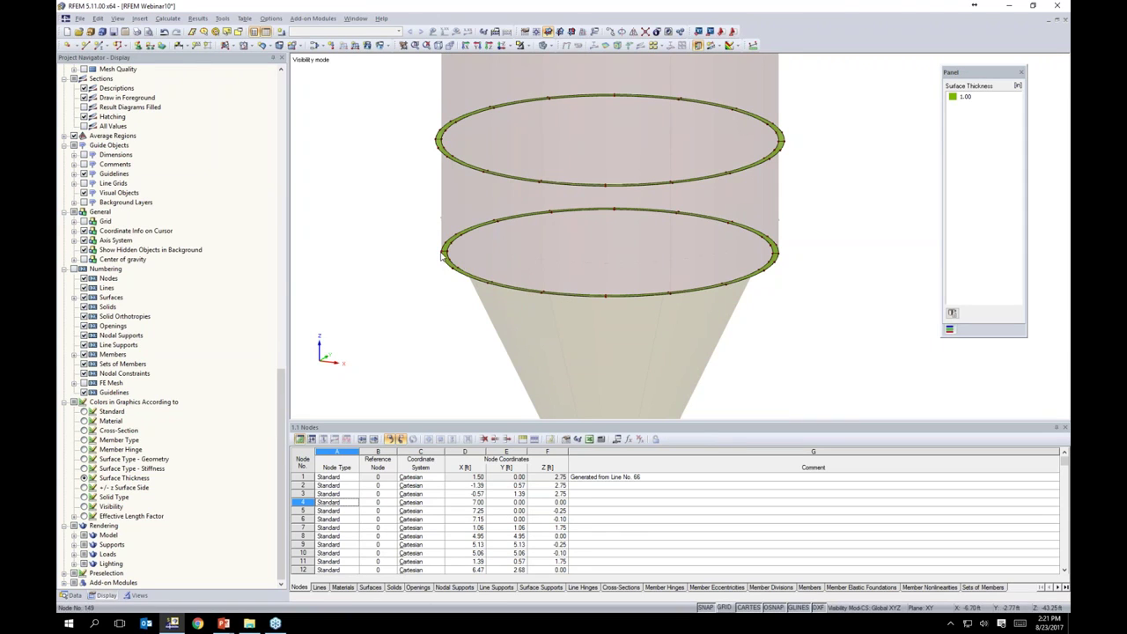
- Copy the upper ring plate down to the lower ring, placing its inner -X side node on the lower ring's outer node
scroll(437, 260, "up", 3)
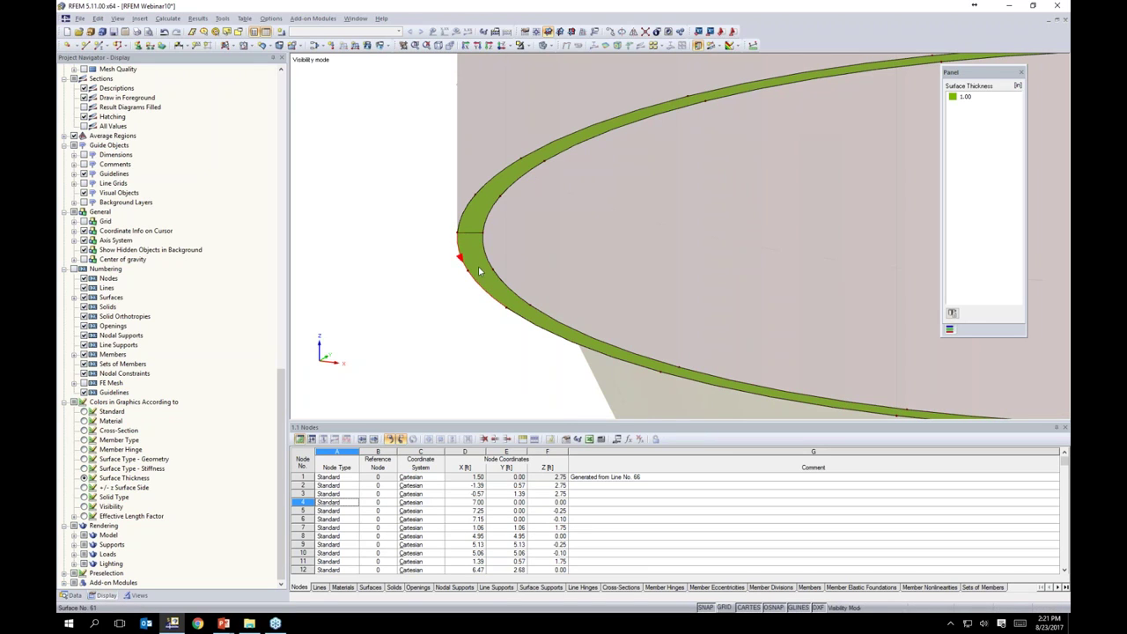
scroll(435, 281, "down", 2)
scroll(435, 285, "down", 2)
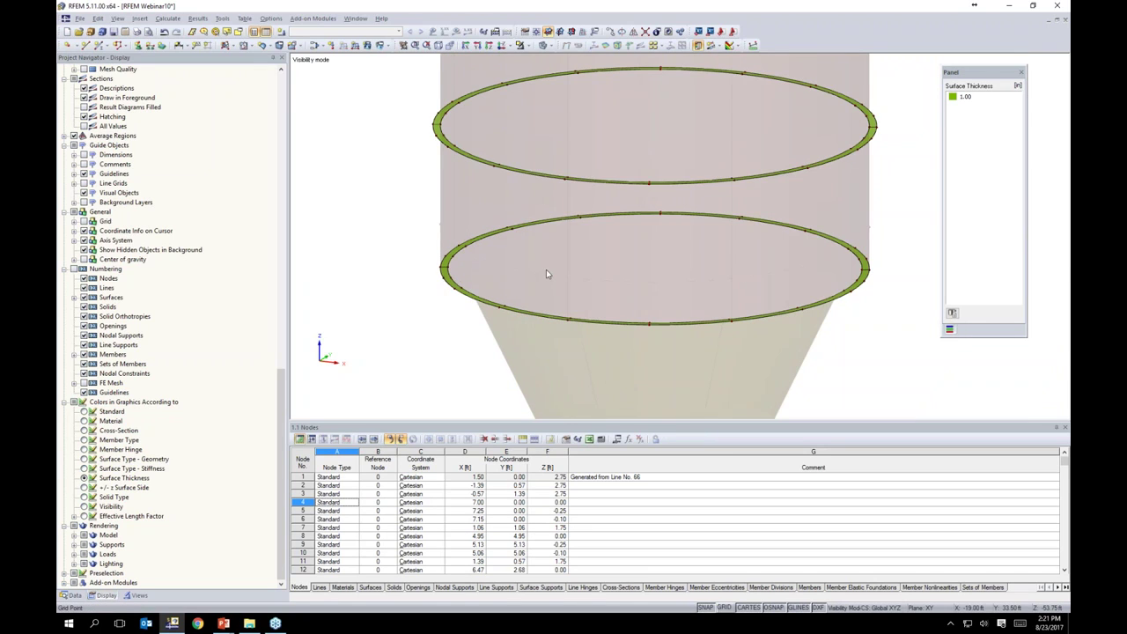
mouse_move(393, 64)
left_mouse_down()
mouse_move(569, 171)
mouse_move(841, 237)
mouse_move(894, 227)
mouse_move(896, 213)
left_mouse_up()
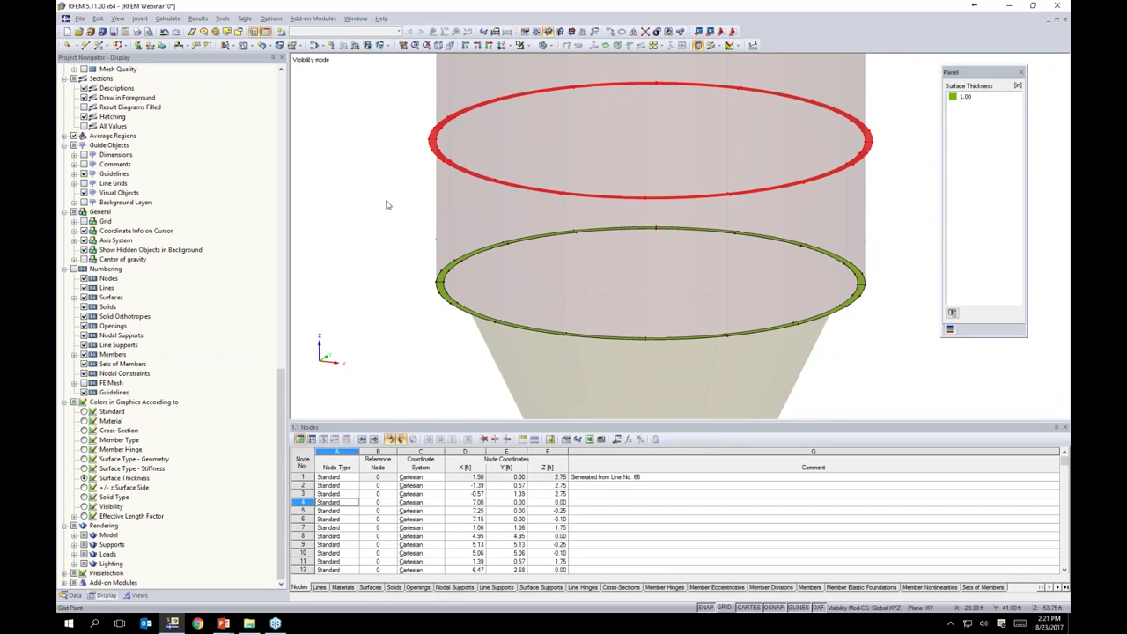
scroll(385, 201, "up", 3)
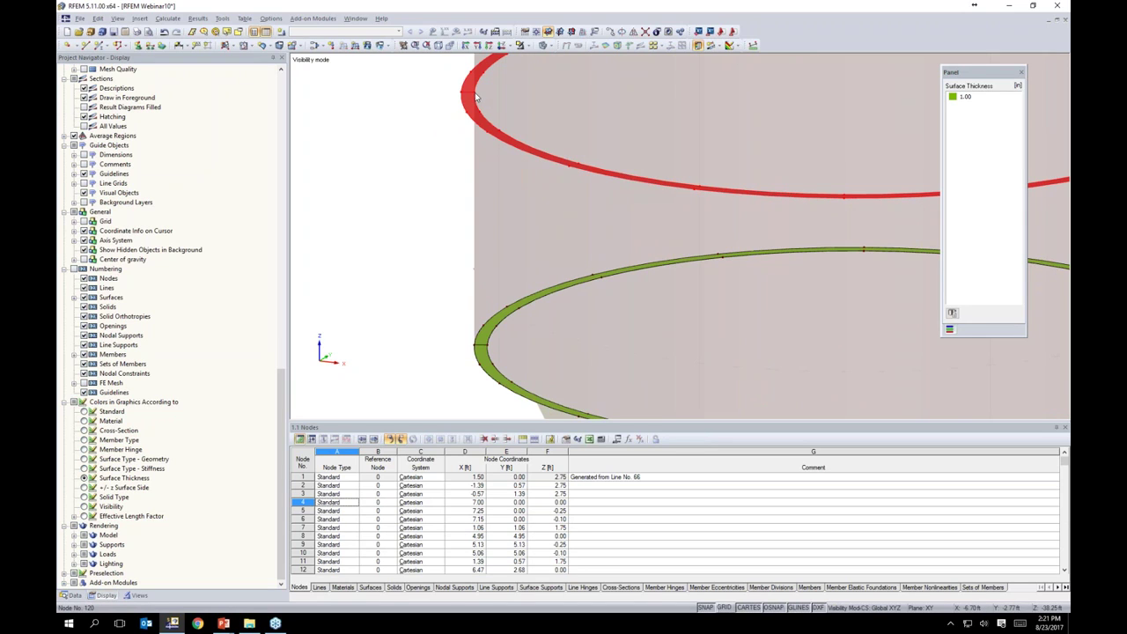
left_click(475, 97)
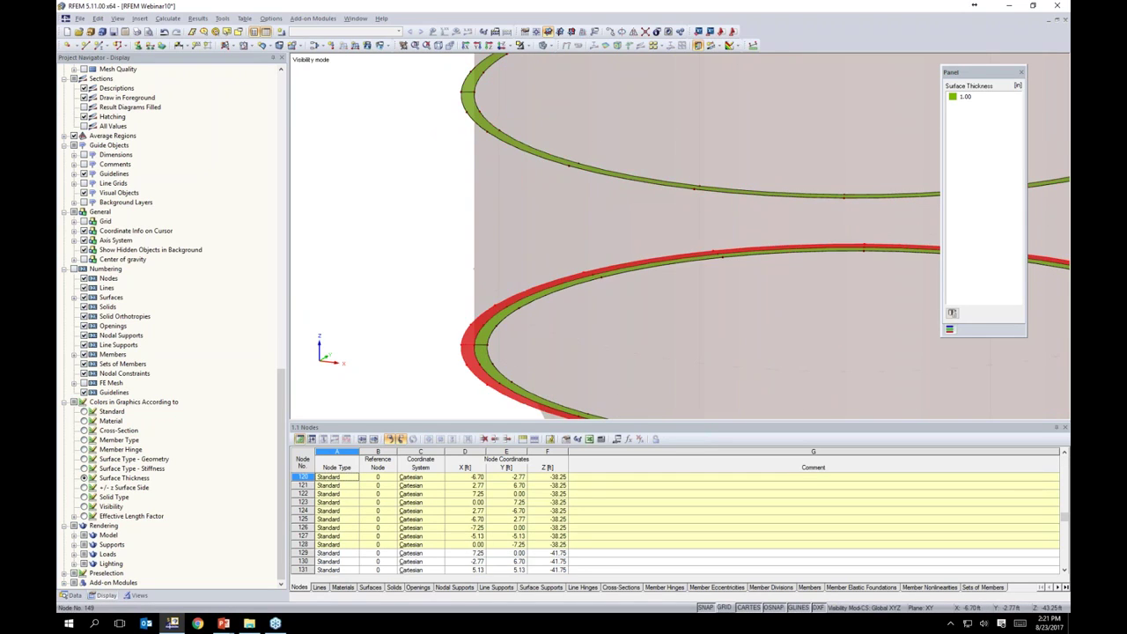
left_click(603, 341)
scroll(606, 338, "down", 2)
middle_click_drag(692, 328, 565, 256)
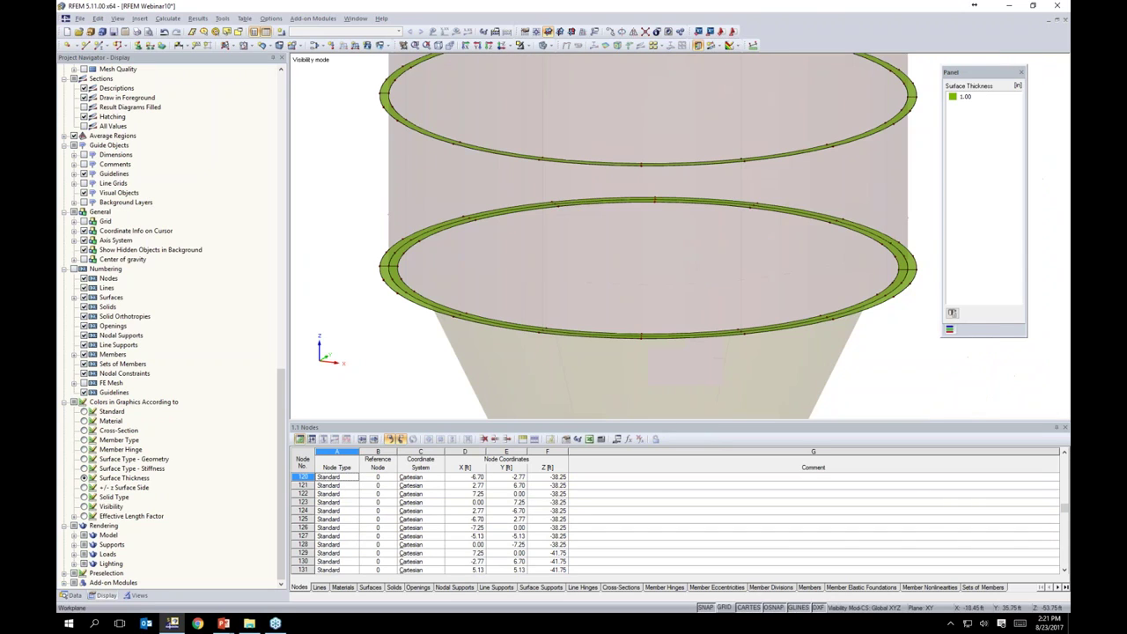
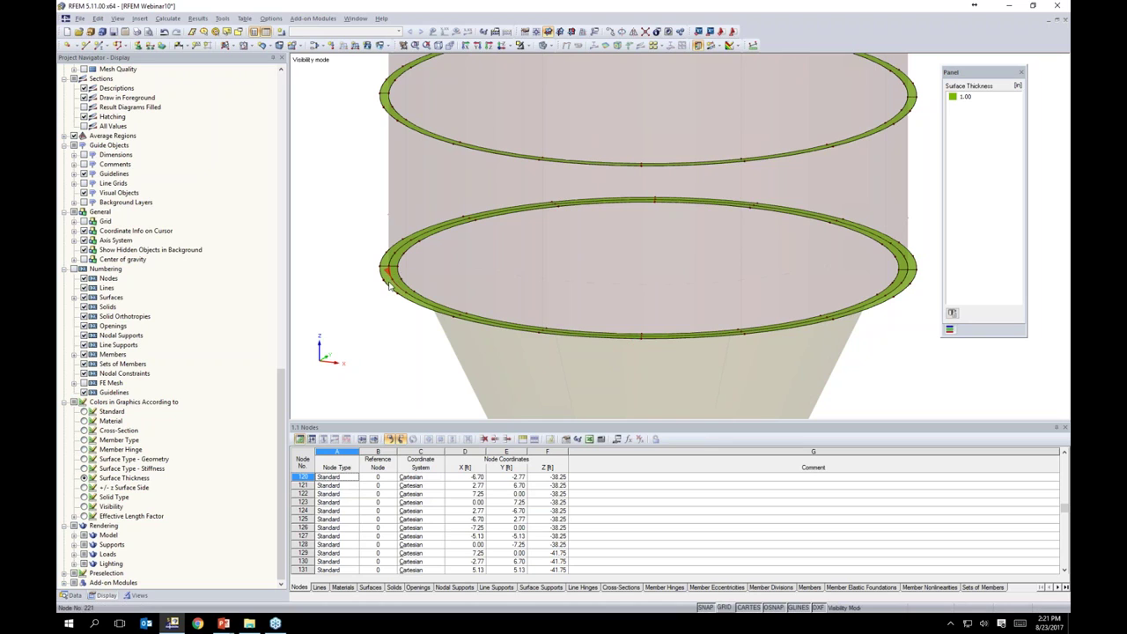
middle_click_drag(487, 284, 493, 251)
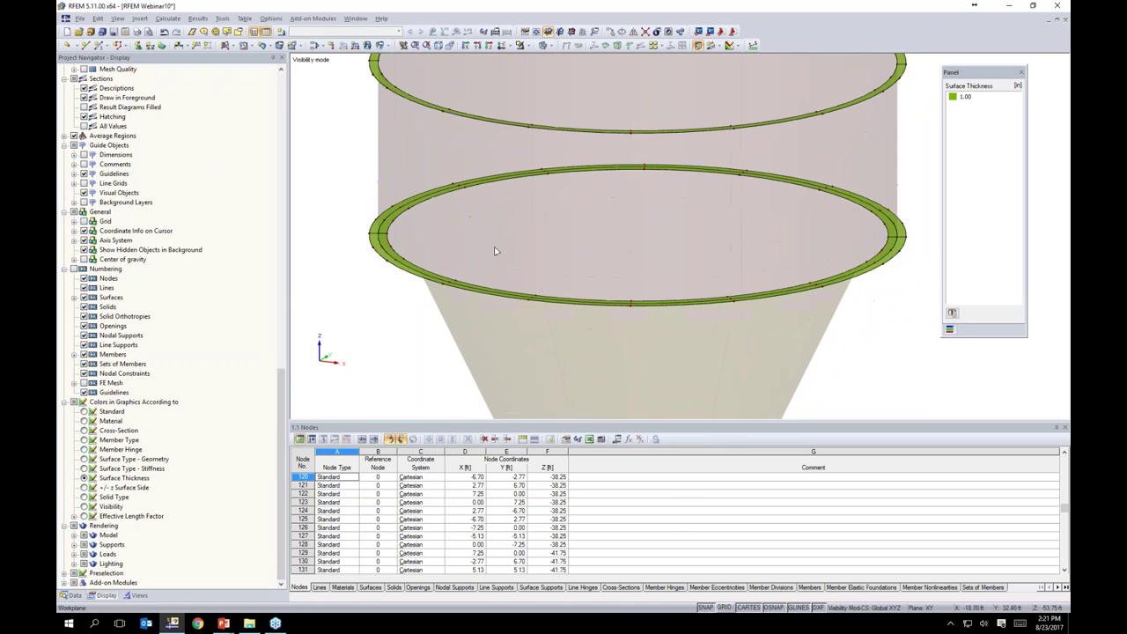
- Cancel the visibility mode to display the whole tank, and bring the conical hopper and ring plates into view
scroll(494, 250, "down", 5)
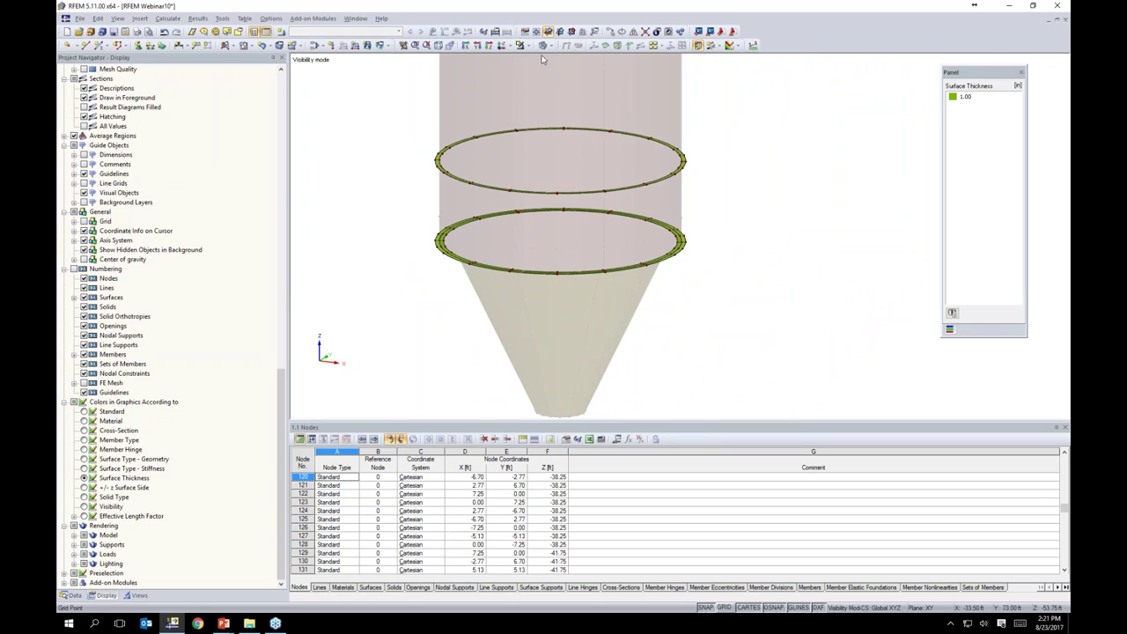
left_click(522, 45)
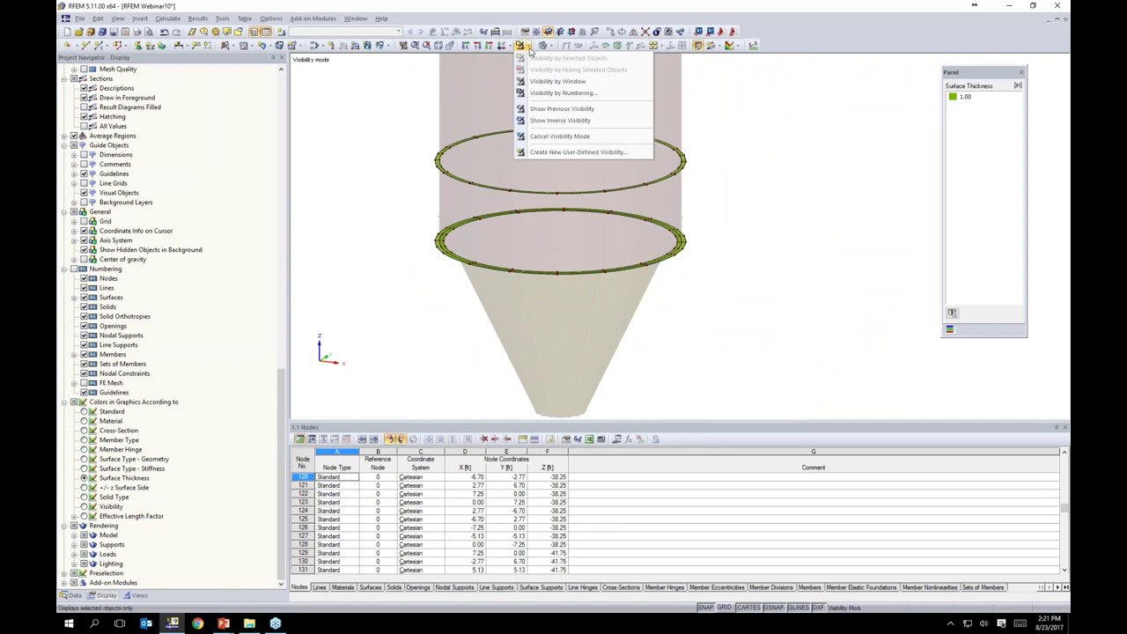
left_click(538, 139)
scroll(540, 143, "down", 2)
middle_click_drag(654, 195, 693, 283)
middle_click_drag(705, 132, 704, 383)
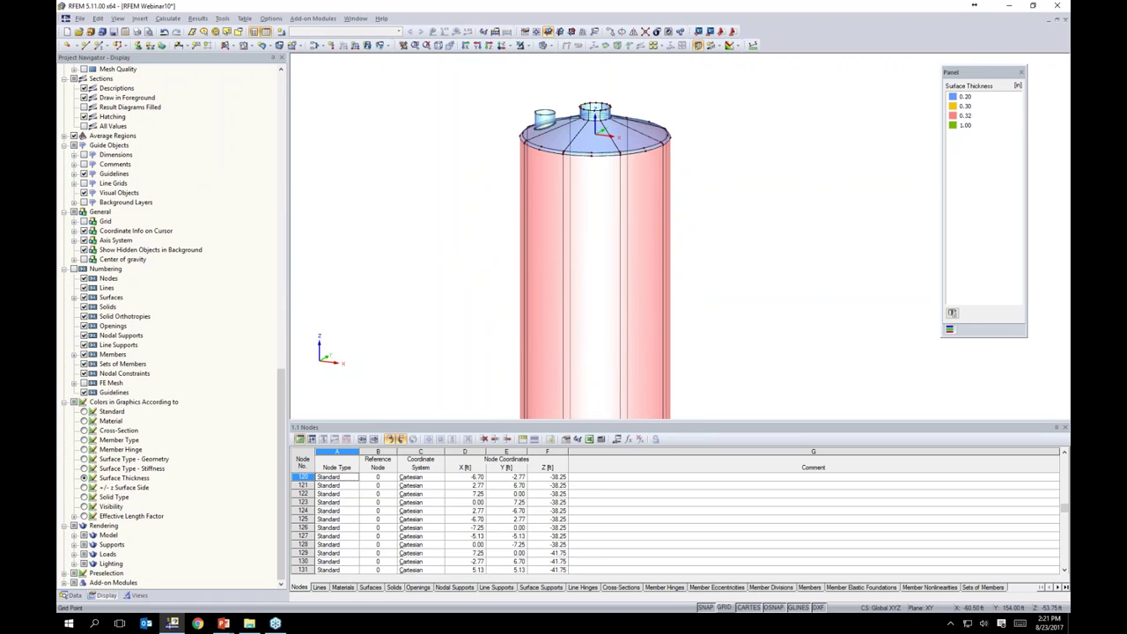
middle_click_drag(714, 255, 722, 4)
middle_click_drag(721, 400, 723, 283)
scroll(724, 283, "up", 2)
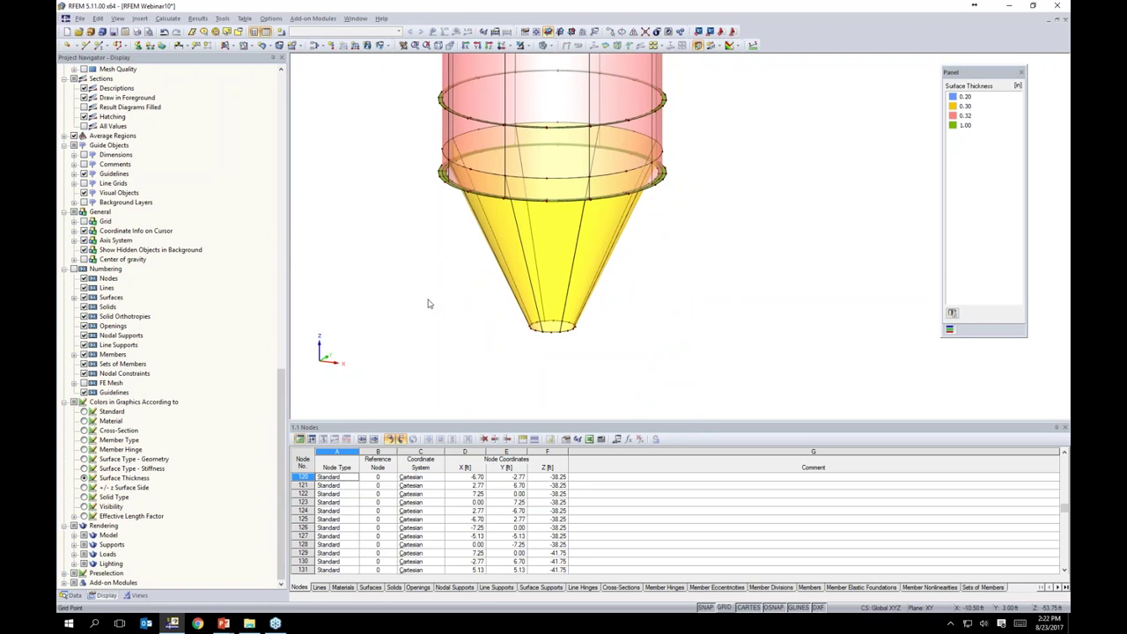
- Start a new beam member and choose the AISC 14 circular hollow section Pipes x-Strong 10 for it
left_click(101, 45)
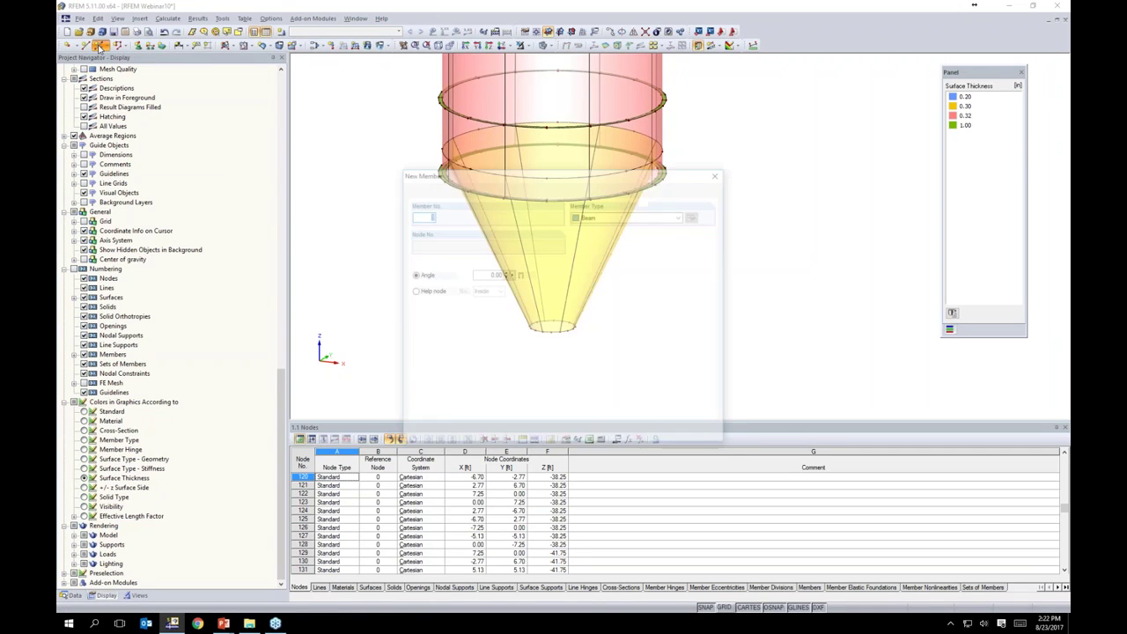
left_click(664, 357)
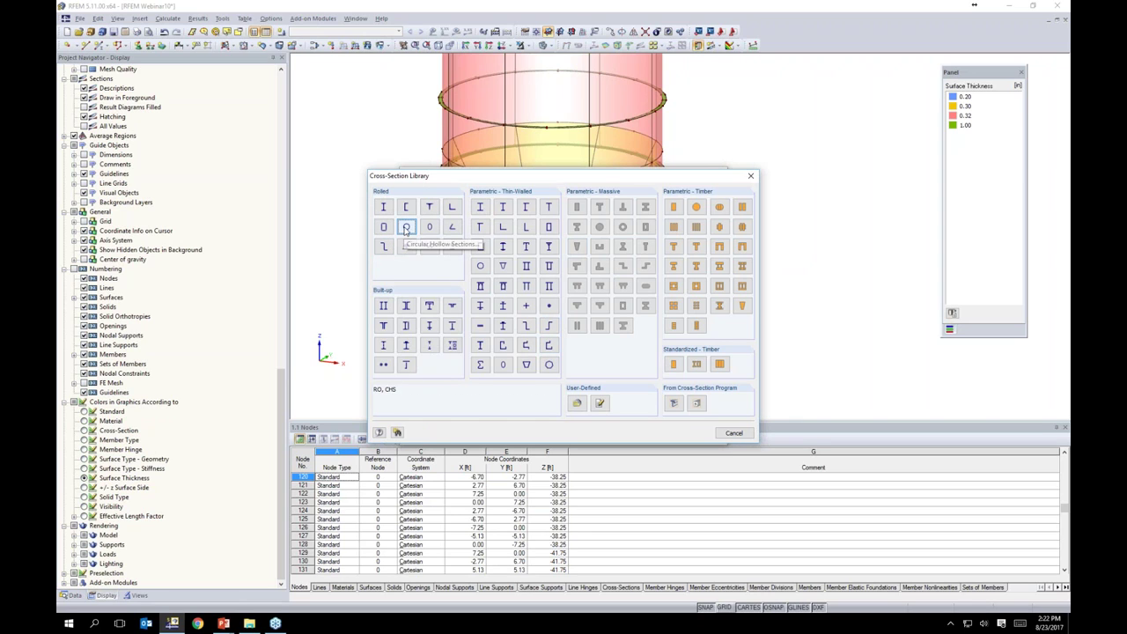
left_click(406, 227)
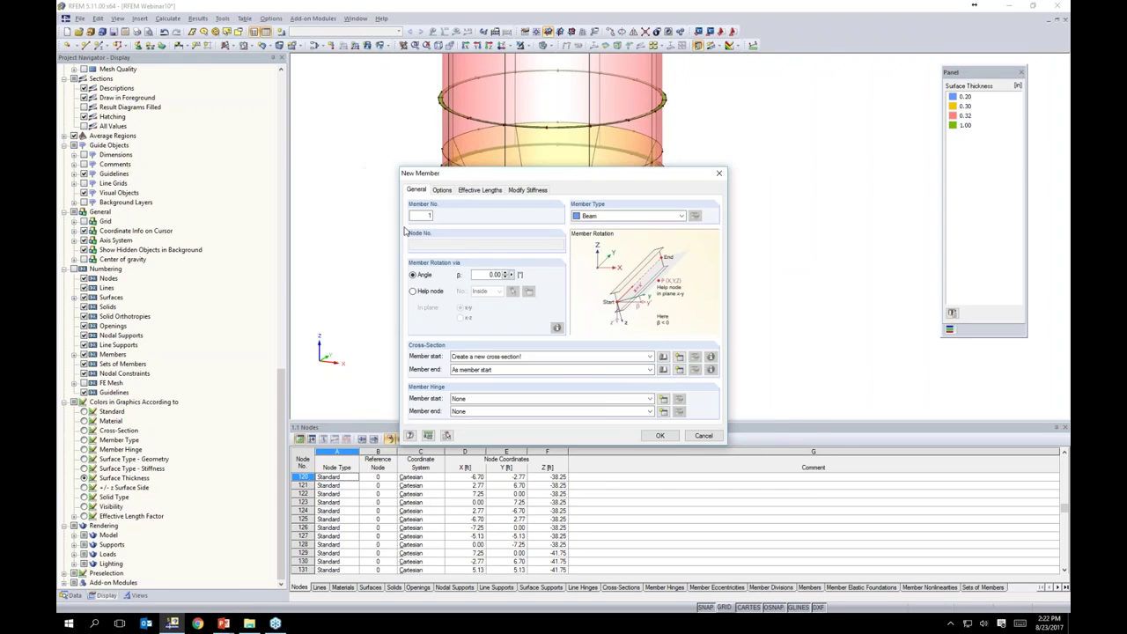
left_click(327, 292)
left_click(328, 291)
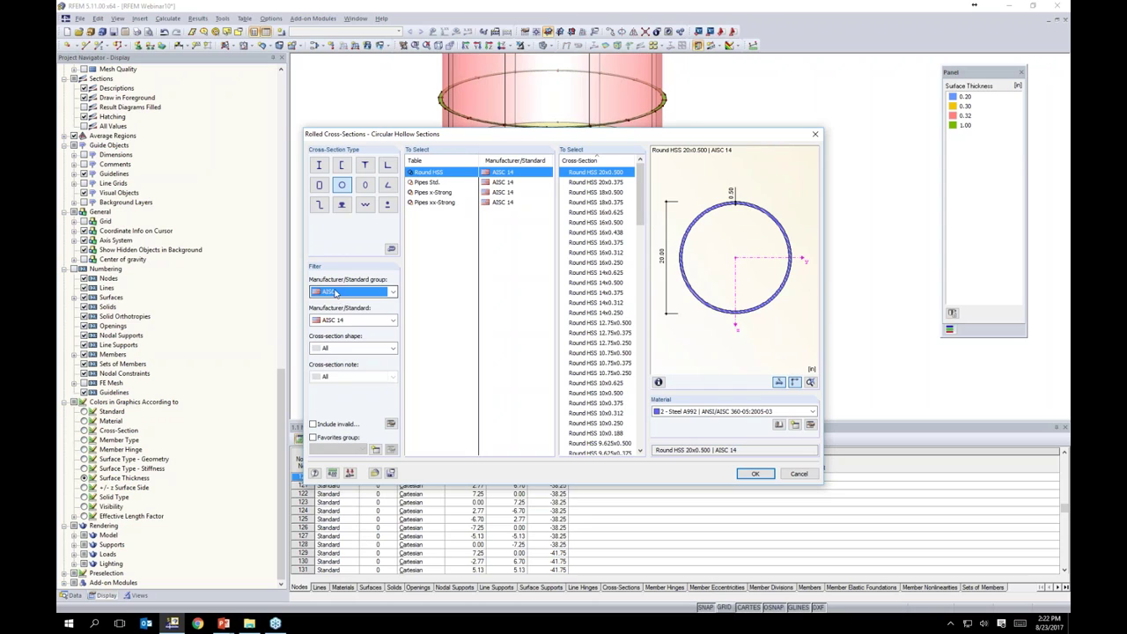
left_click(432, 193)
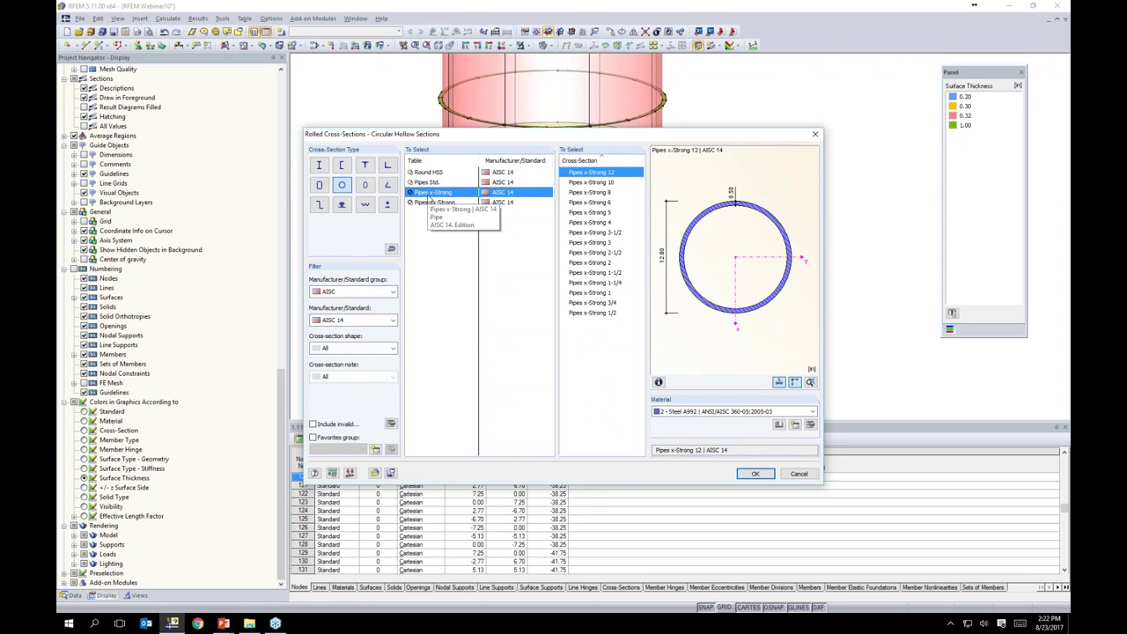
left_click(610, 182)
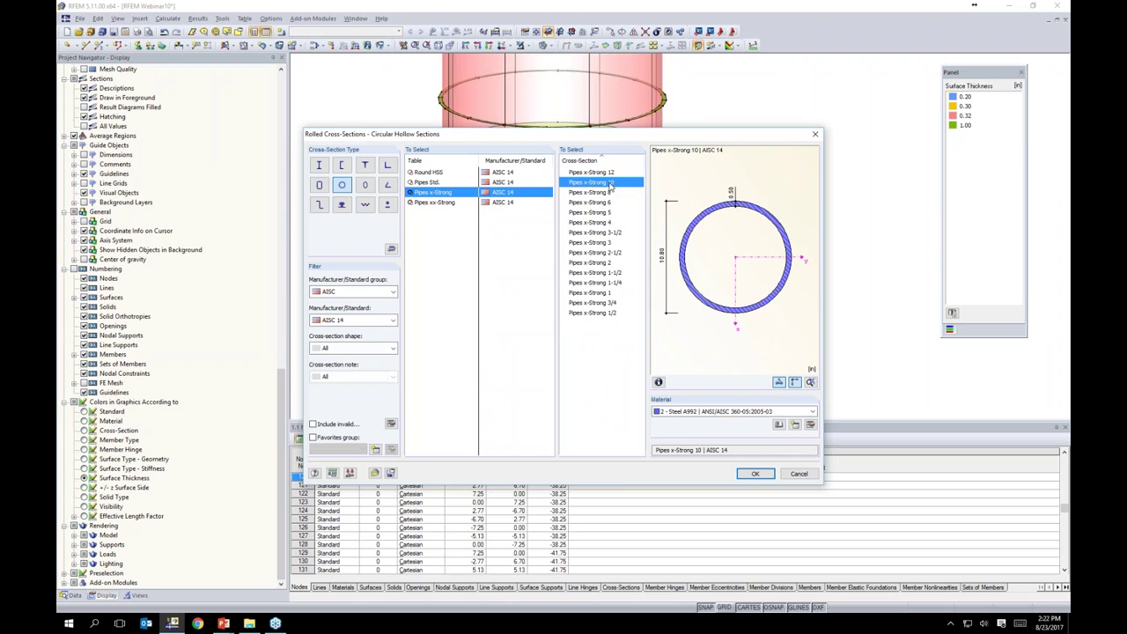
- Assign Steel A53, Grade B (ANSI/AISC 360-10:2010) from the USA favorites to the pipe section and accept the new member's settings
left_click(779, 426)
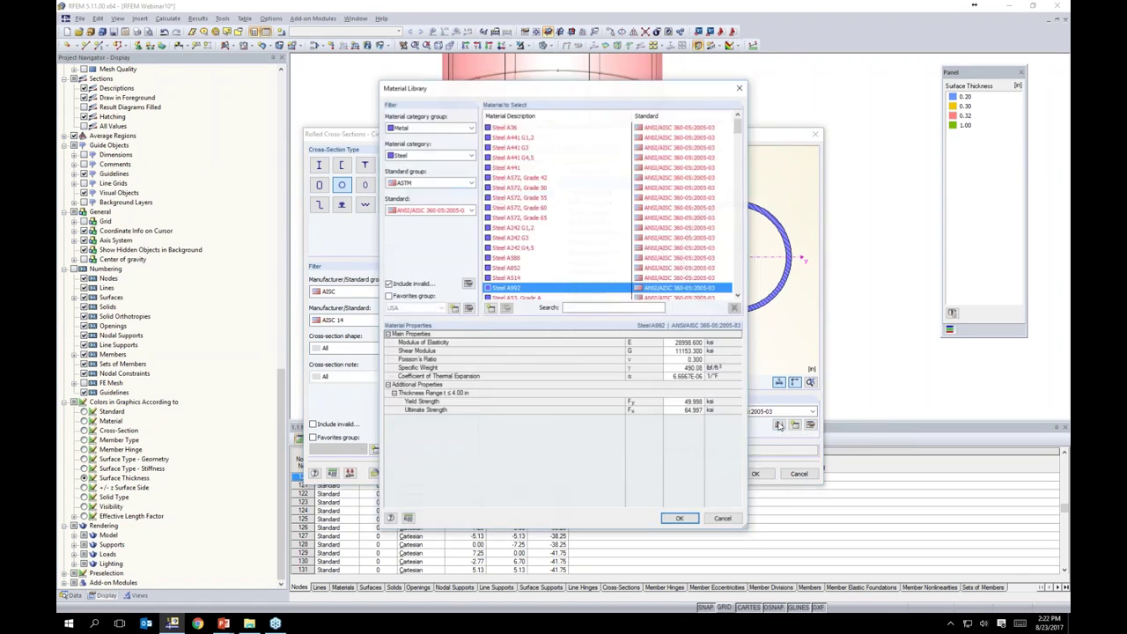
left_click(389, 285)
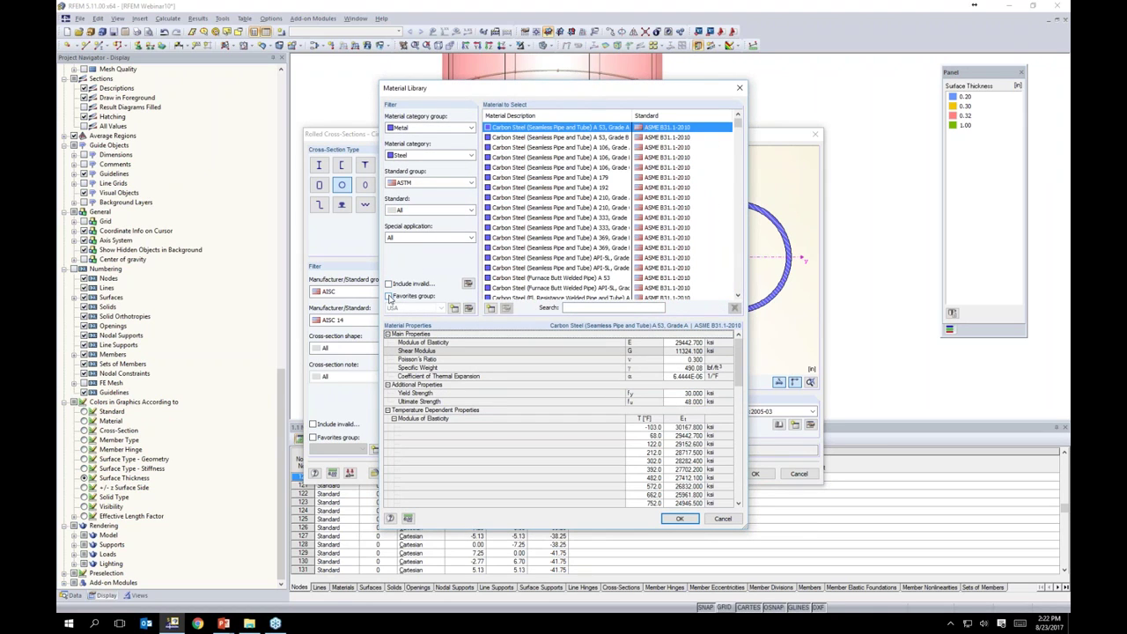
left_click(389, 297)
left_click(523, 148)
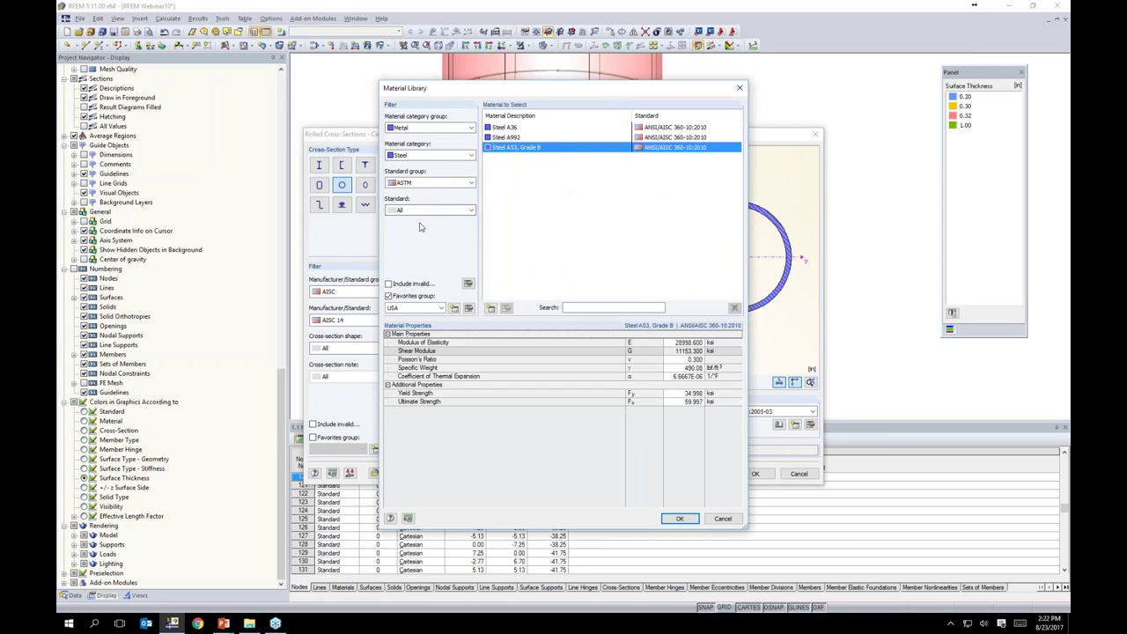
left_click(680, 519)
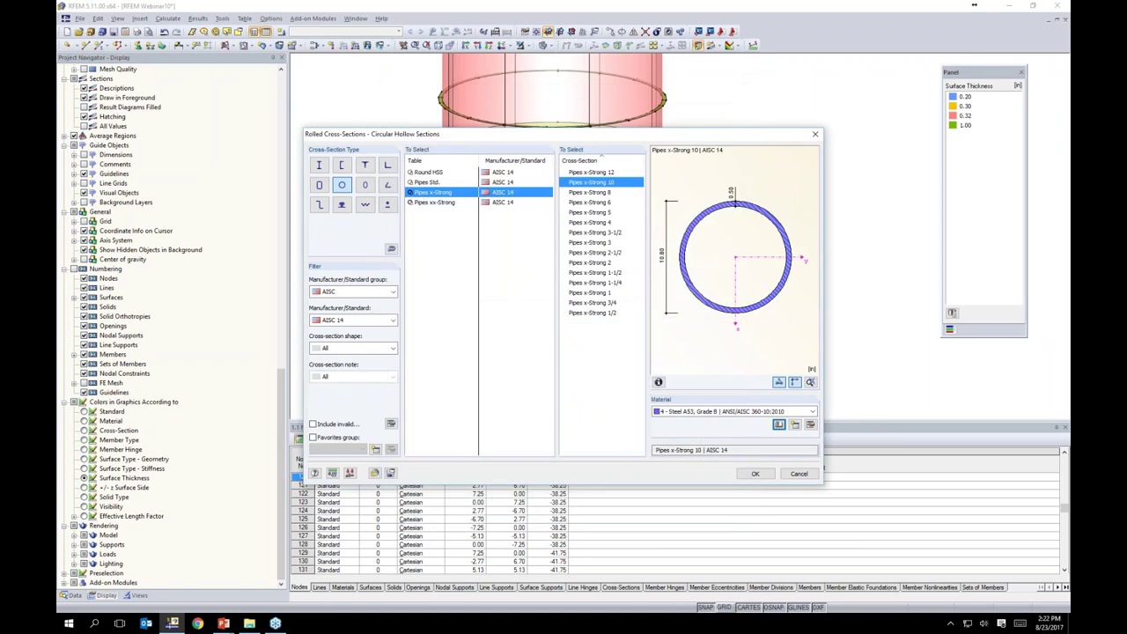
left_click(744, 476)
left_click(660, 435)
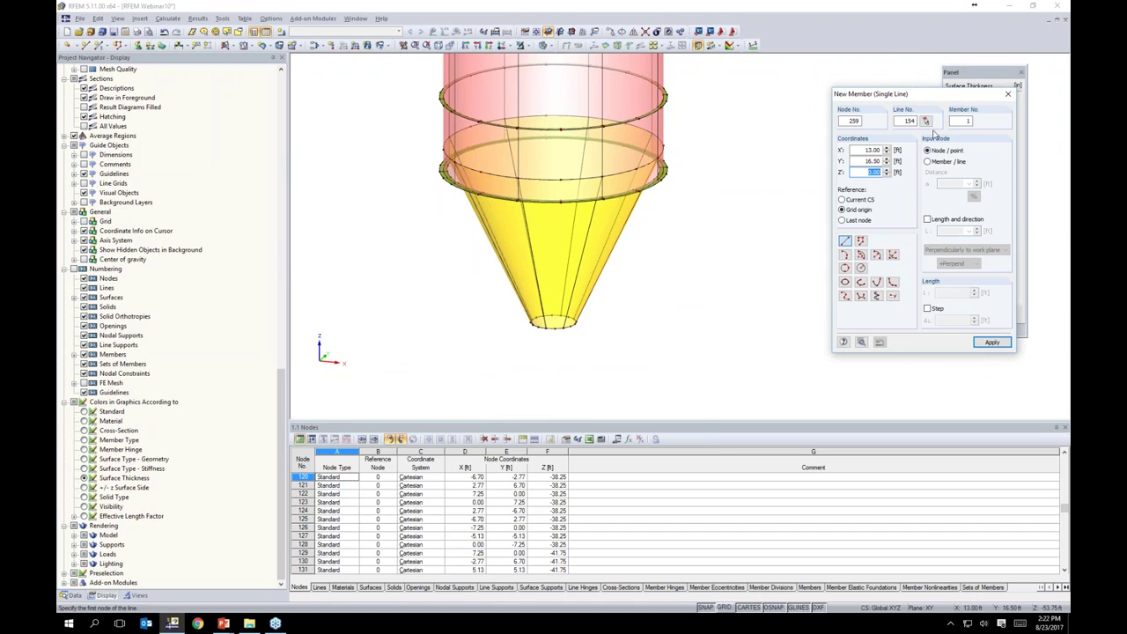
- Set the new member to a fixed length of 8 ft, perpendicular to the work plane in the negative direction
left_click_drag(928, 98, 927, 88)
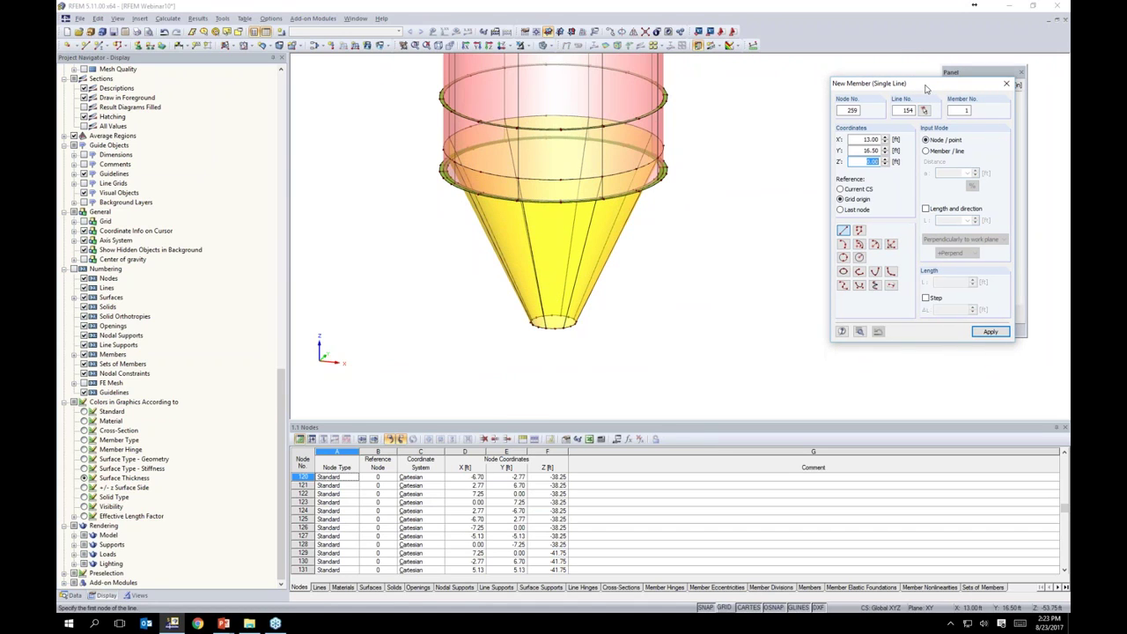
left_click(926, 209)
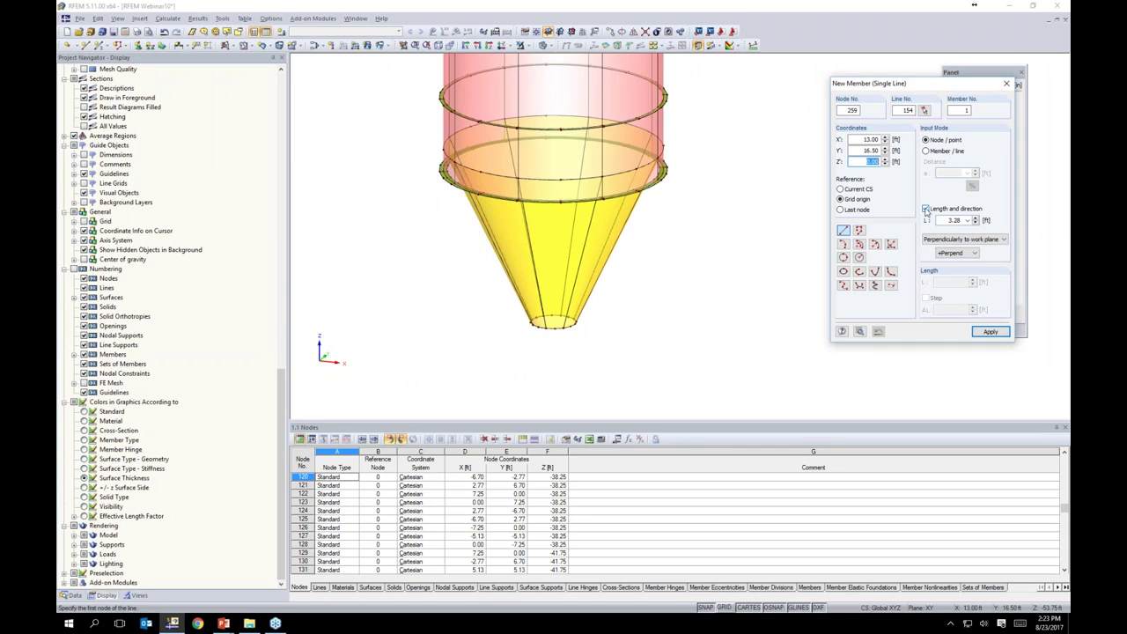
double_click(965, 221)
type("8")
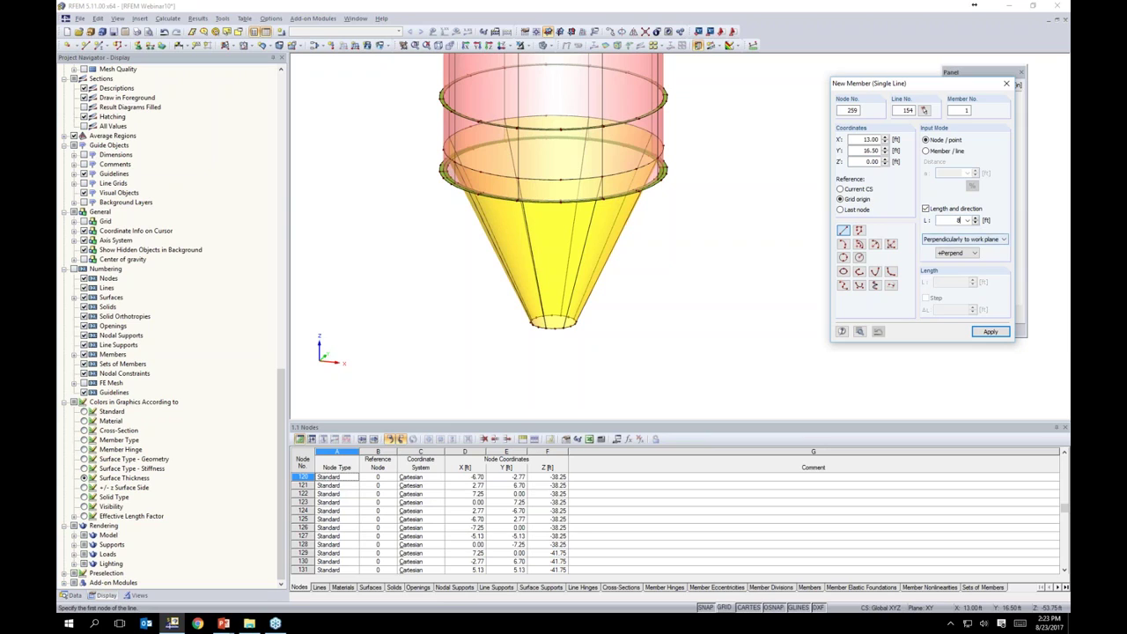
left_click(948, 256)
left_click(950, 270)
- Place 8 ft pipe columns hanging from the lower ring plate's nodes on the -X and -Y sides
middle_click_drag(416, 208, 458, 209, "ctrl")
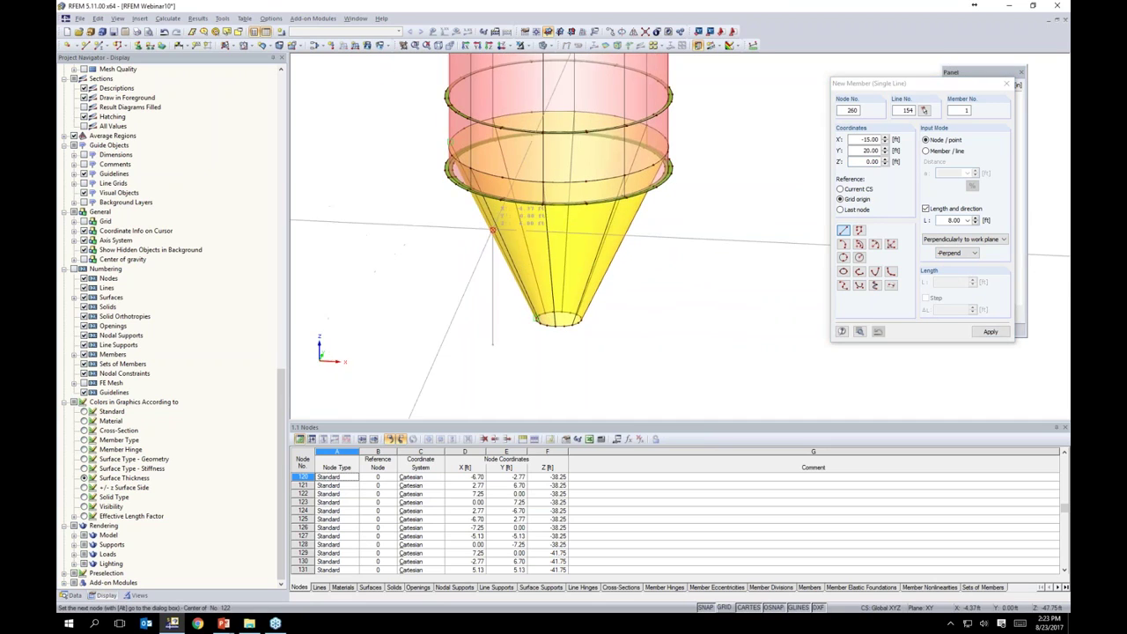
scroll(492, 230, "up", 6)
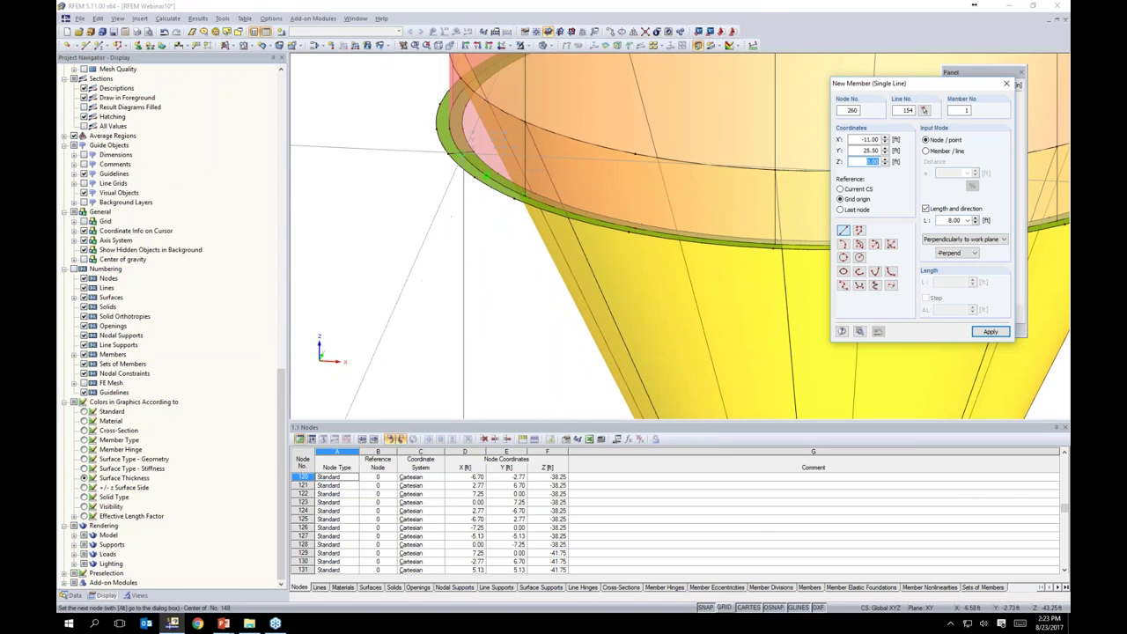
left_click(461, 153)
scroll(460, 153, "down", 5)
middle_click_drag(487, 198, 620, 220, "ctrl")
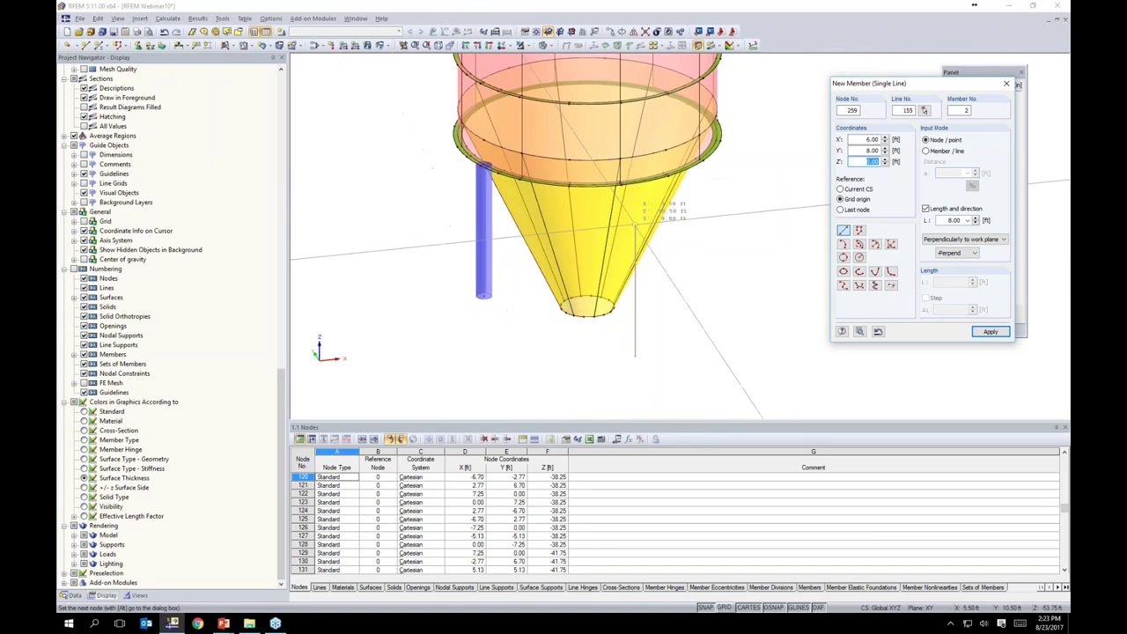
scroll(632, 182, "up", 6)
scroll(627, 167, "down", 3)
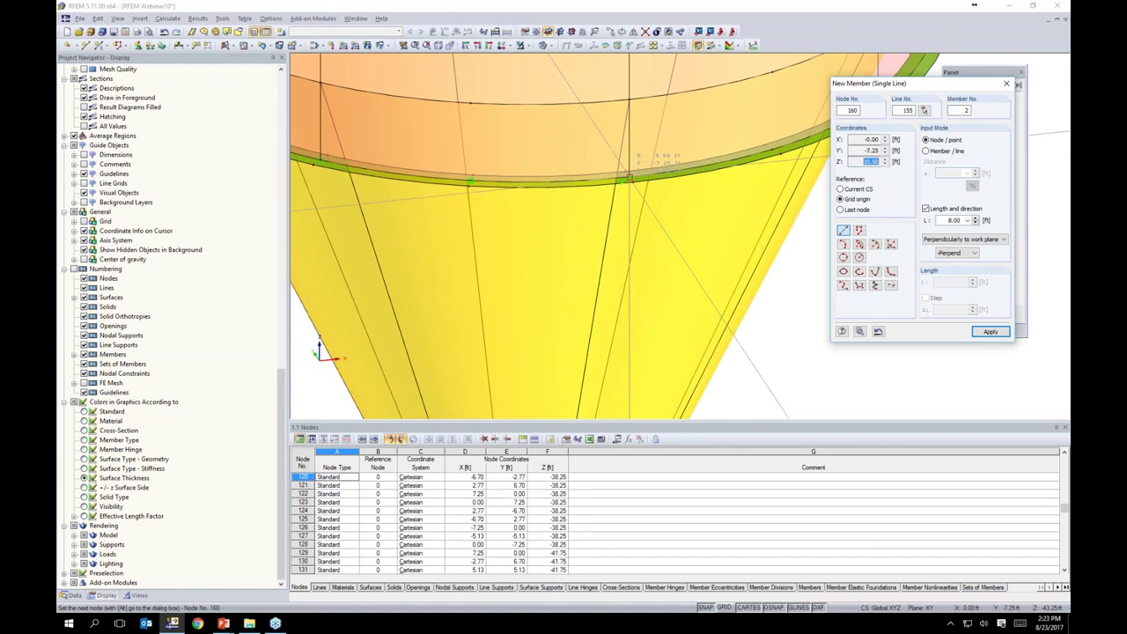
left_click(628, 168)
- Place the remaining two 8 ft pipe columns at the lower ring plate's nodes on the +X and +Y sides
scroll(630, 164, "down", 2)
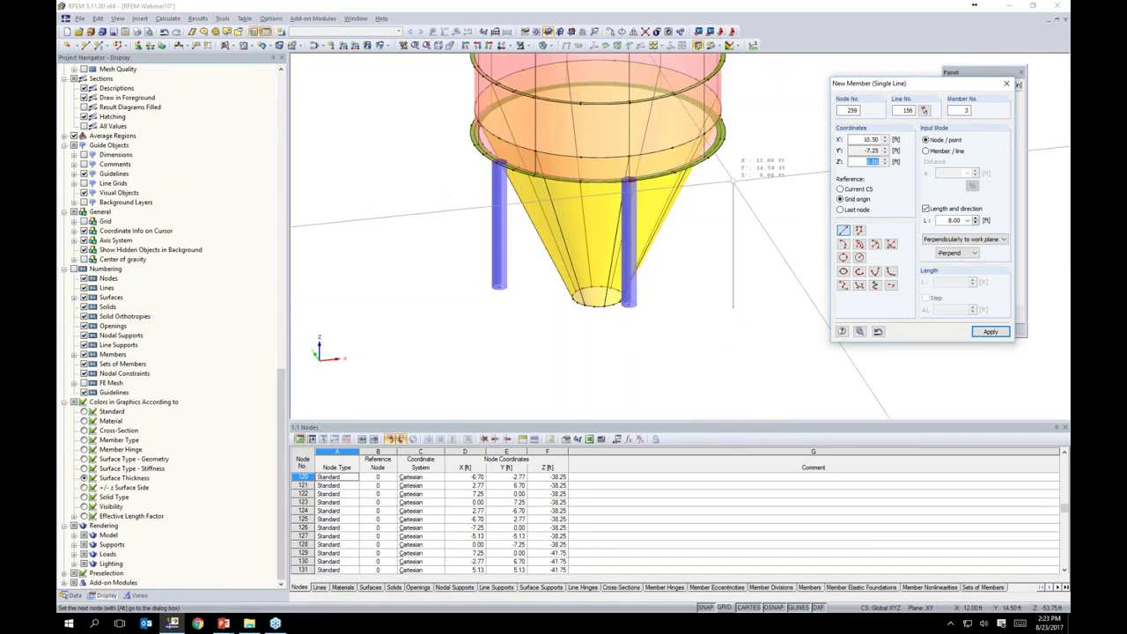
scroll(717, 157, "up", 5)
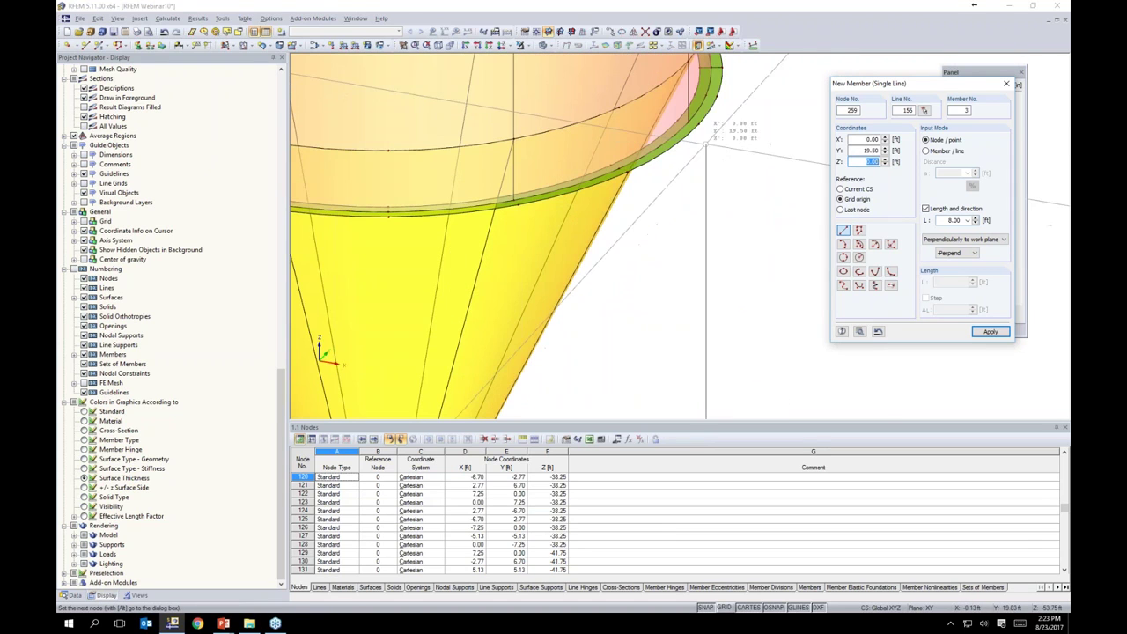
left_click(718, 155)
scroll(718, 155, "down", 5)
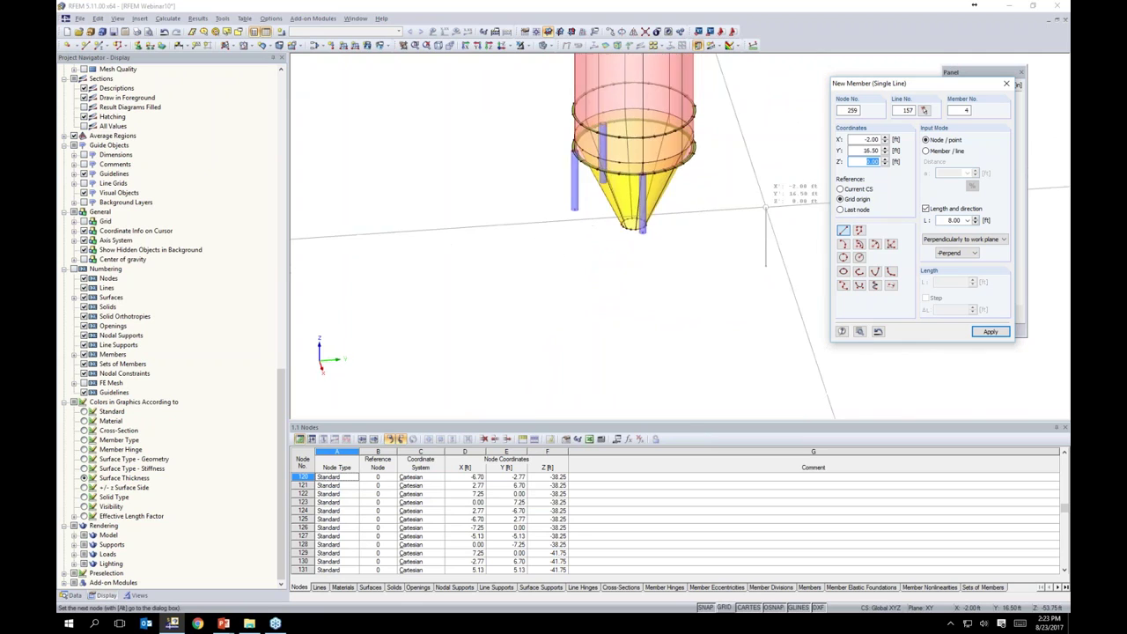
scroll(696, 167, "up", 4)
scroll(696, 167, "up", 2)
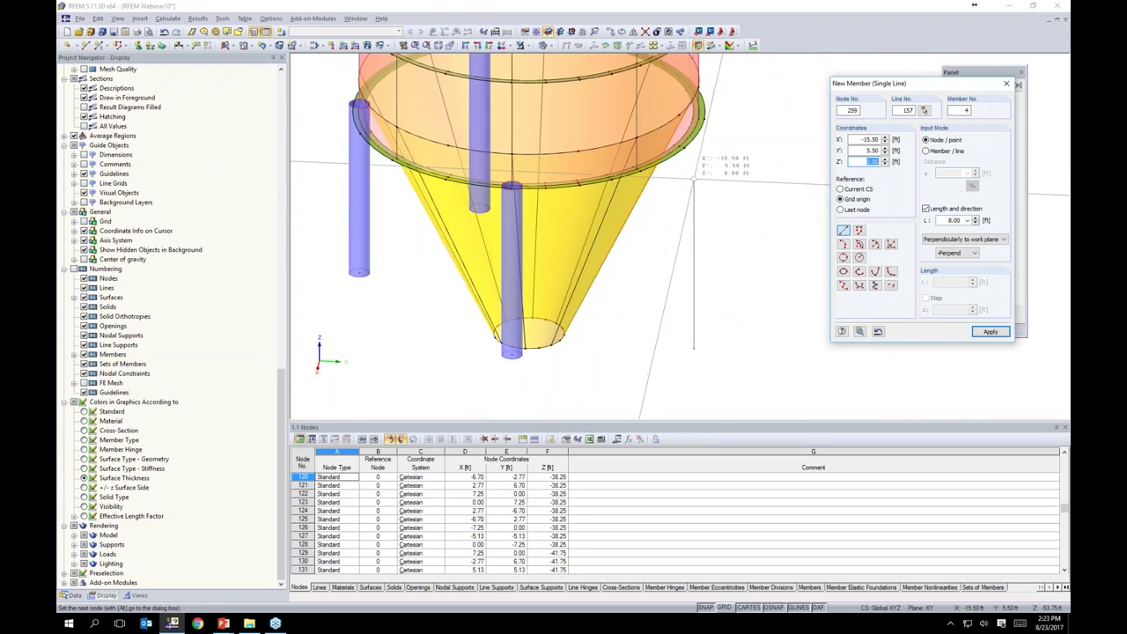
left_click(699, 118)
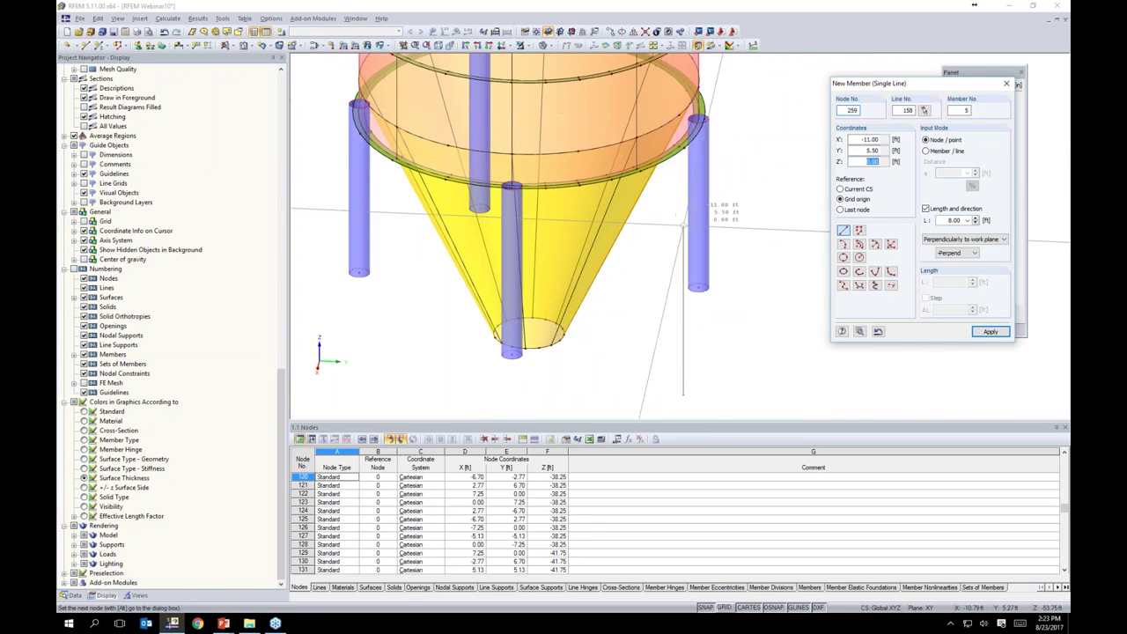
scroll(692, 220, "down", 6)
middle_click_drag(611, 259, 691, 250, "ctrl")
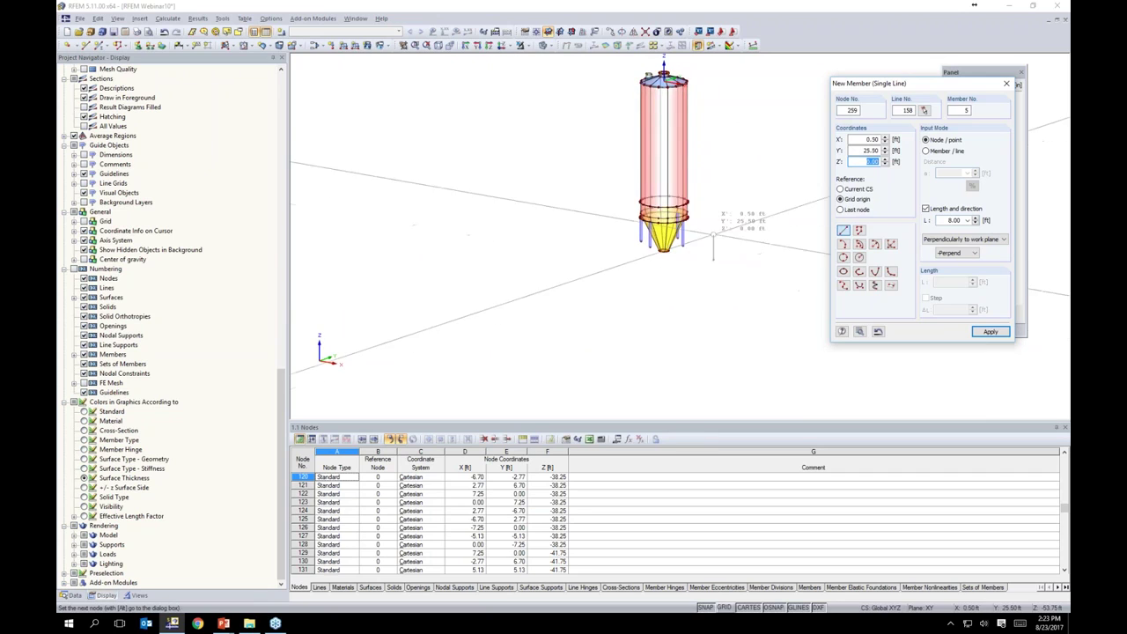
key("Escape")
- Copy all four pipe columns straight down so the copies start at the lower ends of the existing columns
scroll(669, 230, "up", 4)
scroll(669, 231, "up", 1)
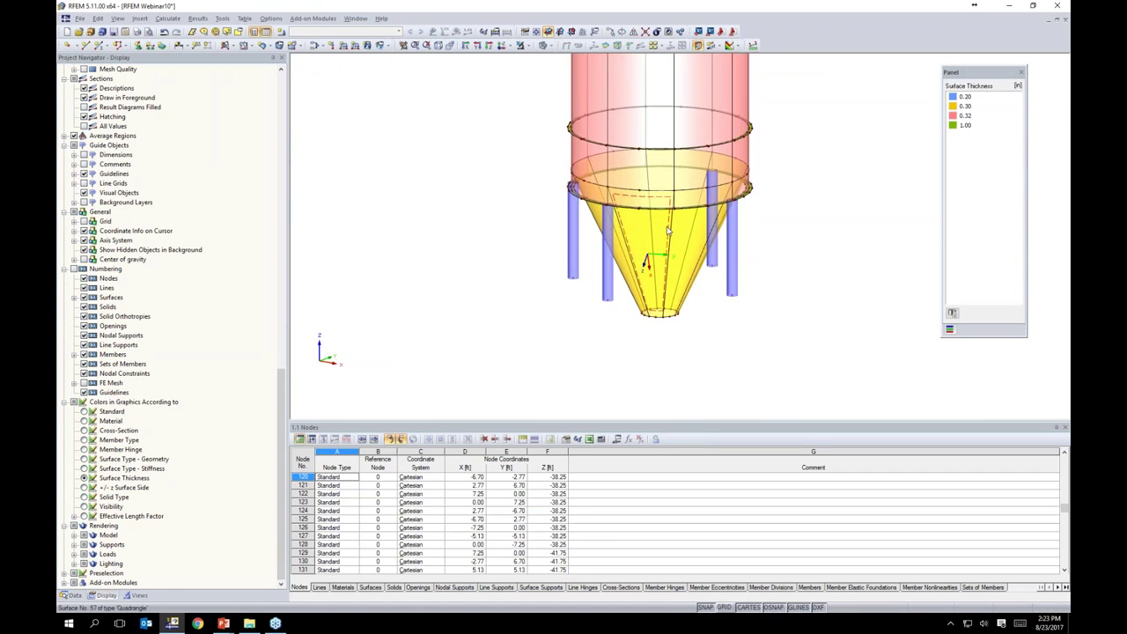
middle_click_drag(642, 323, 825, 320, "ctrl")
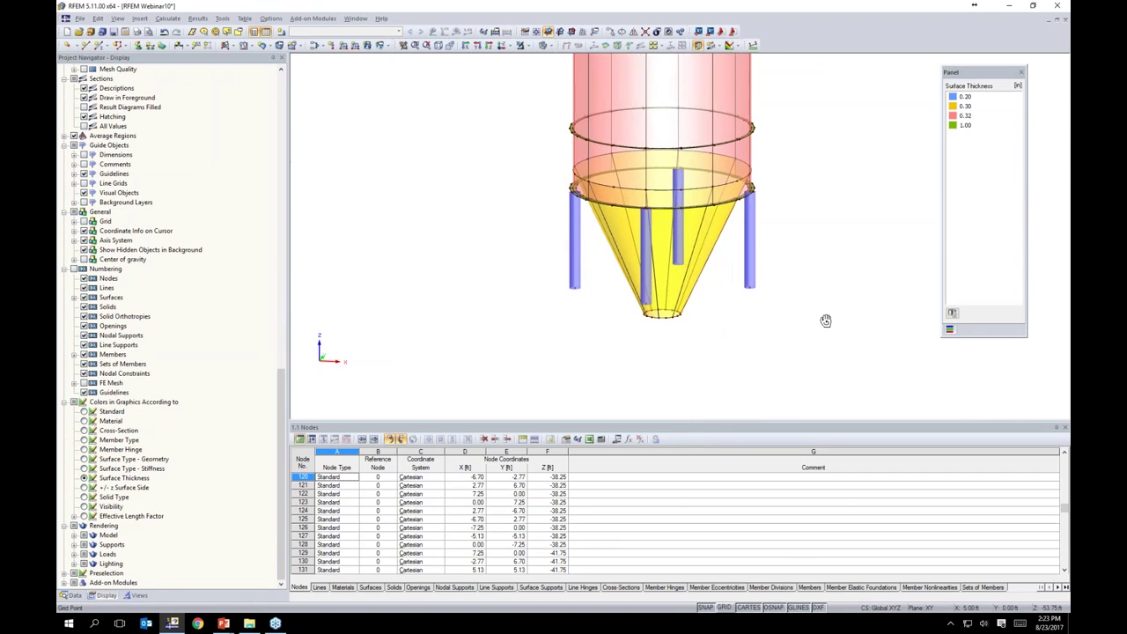
left_click(578, 253)
left_click(645, 251, "ctrl")
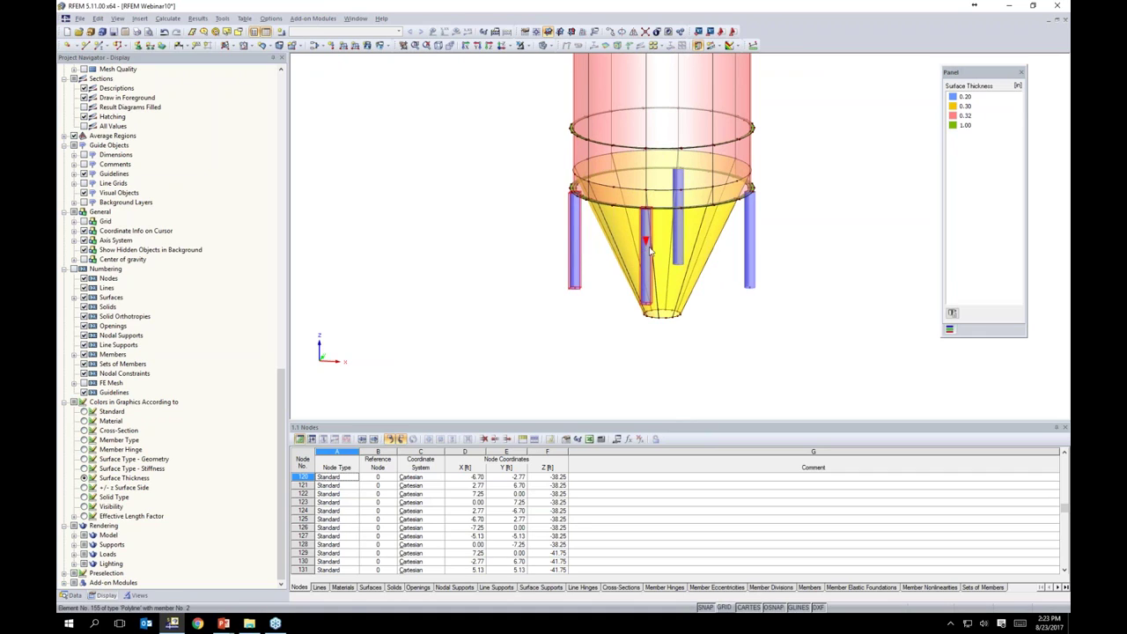
left_click(677, 242, "ctrl")
left_click(749, 268, "ctrl")
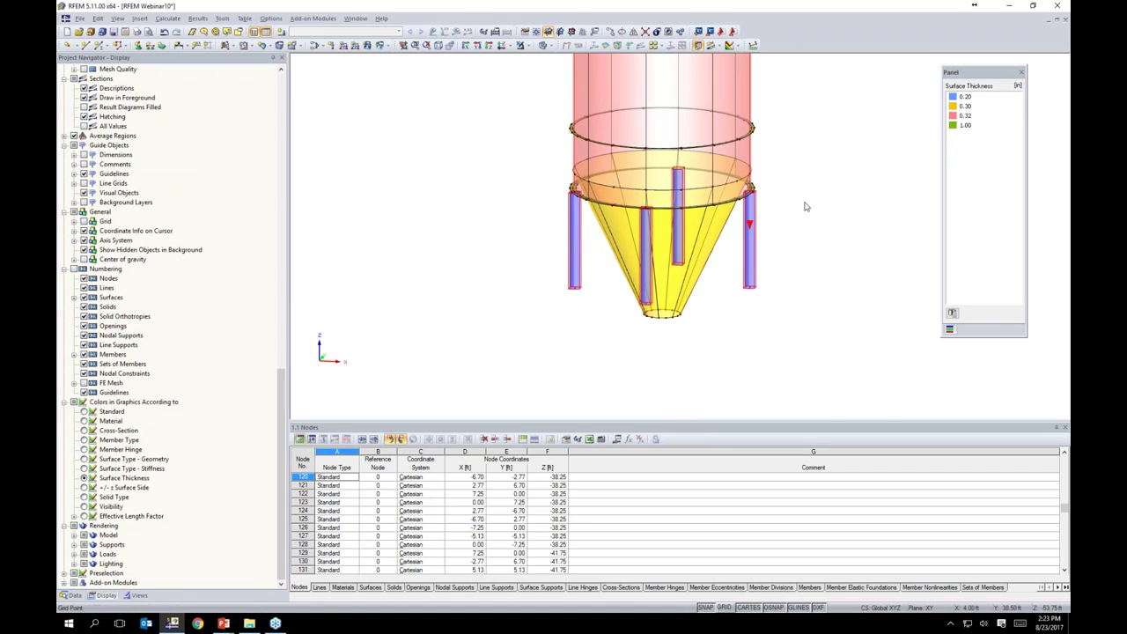
left_click_drag(754, 206, 751, 289, "ctrl")
left_click(797, 264)
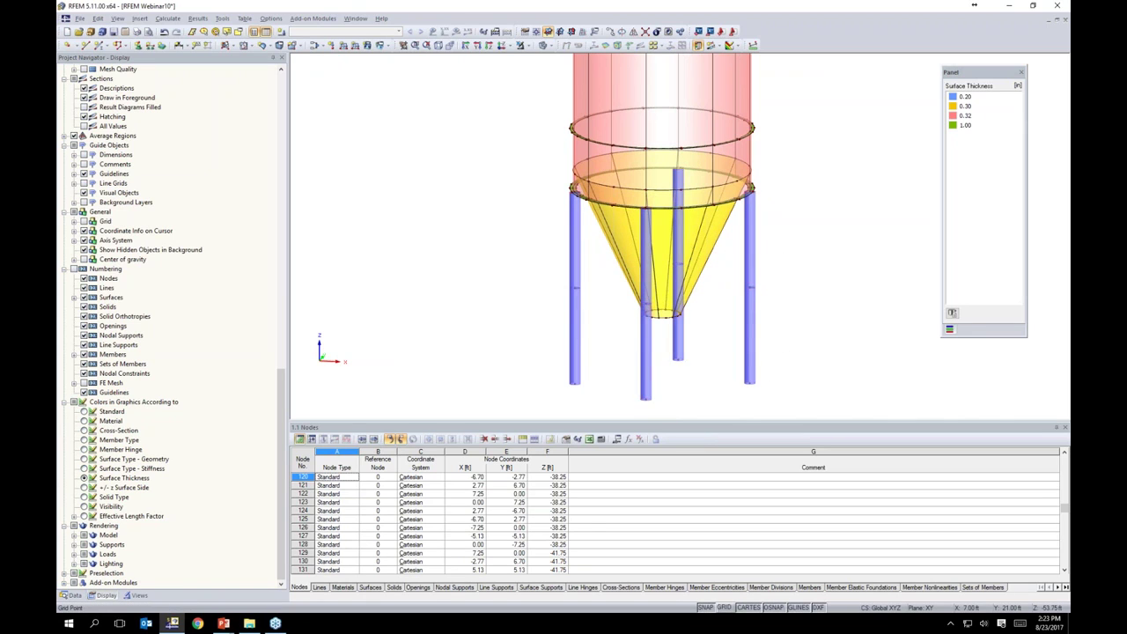
- Define a new beam member with cross-section Pipes Std. 3 (AISC 14) in Steel A53, Grade B
middle_click_drag(768, 296, 651, 264, "ctrl")
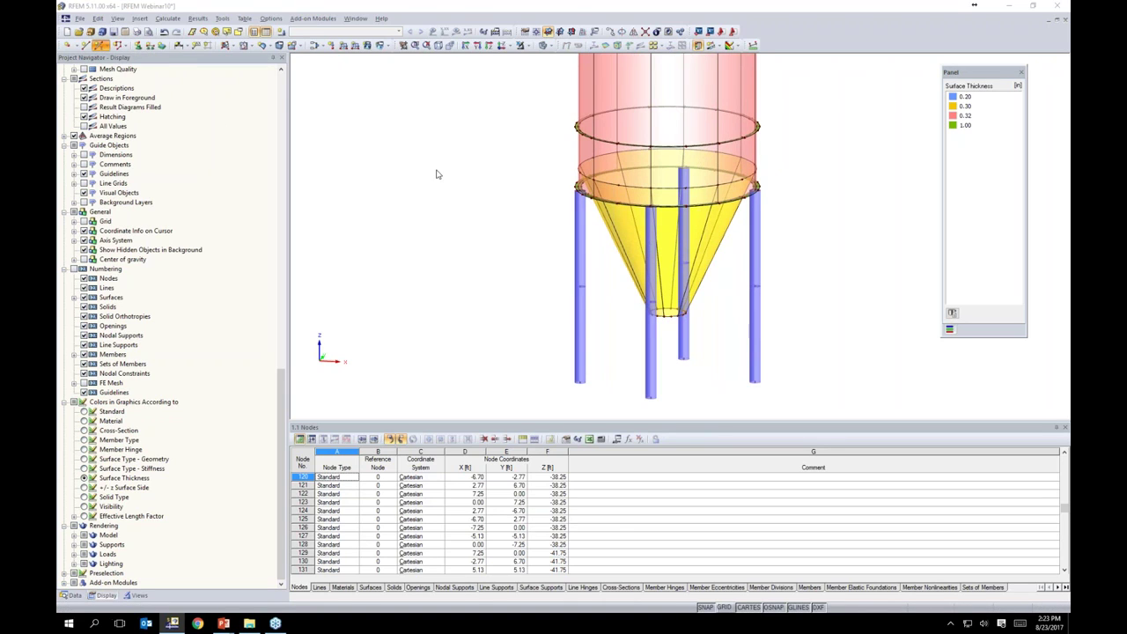
left_click(664, 357)
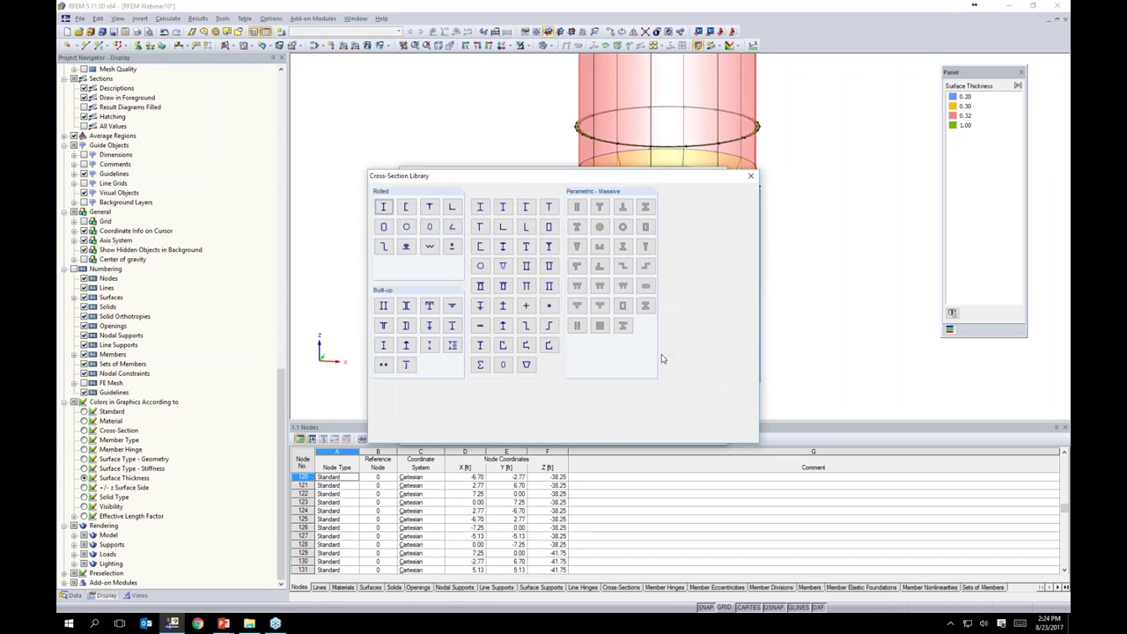
left_click(406, 232)
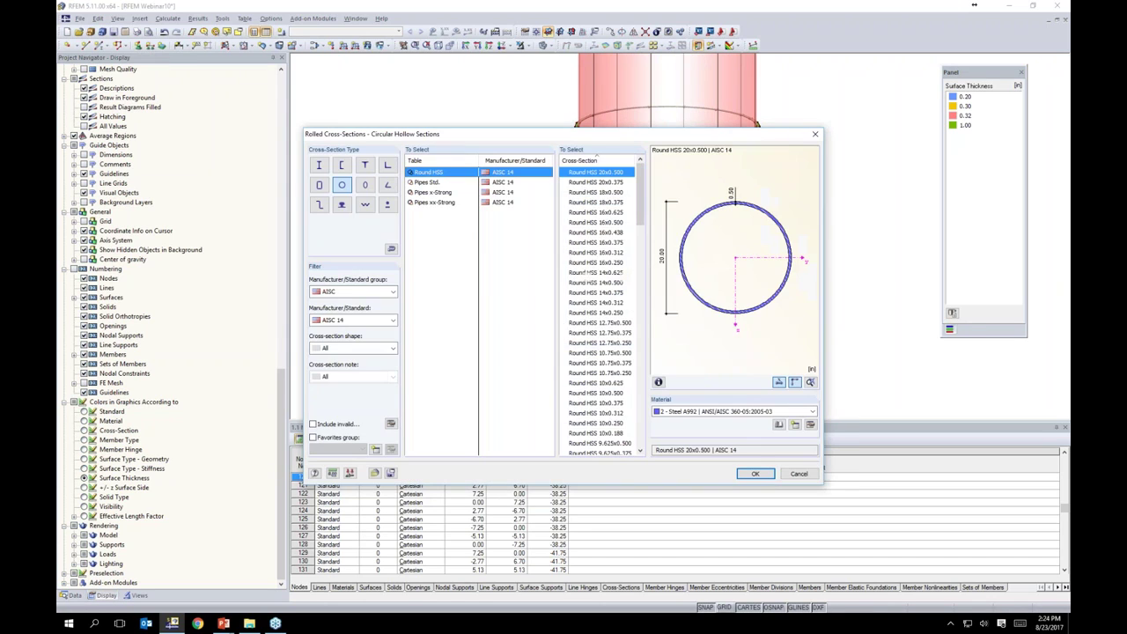
left_click(429, 182)
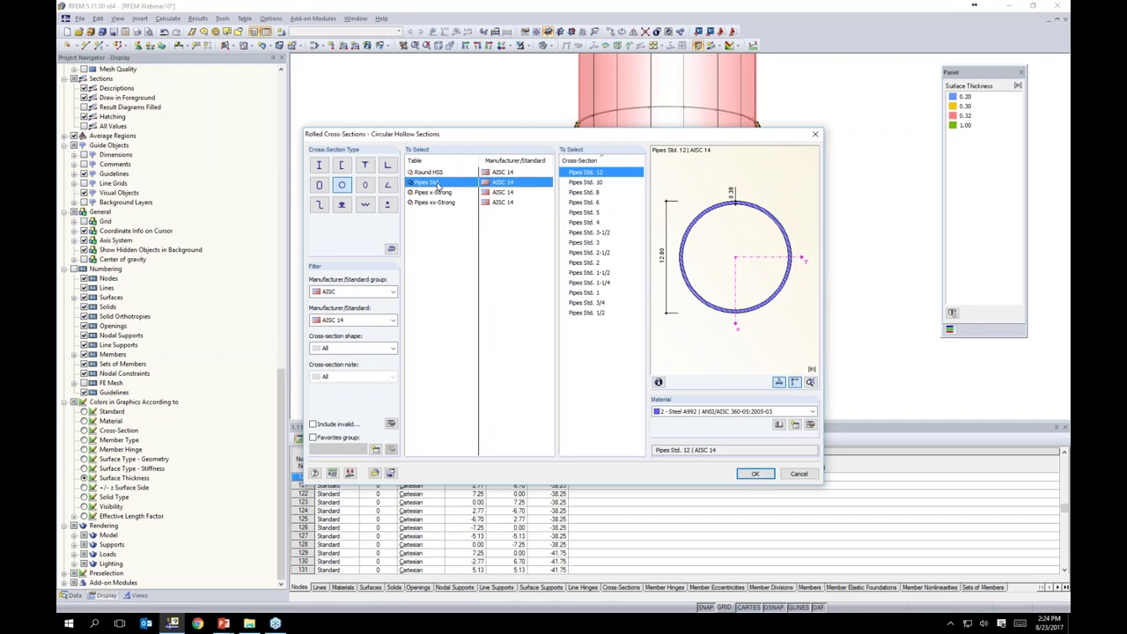
left_click(574, 242)
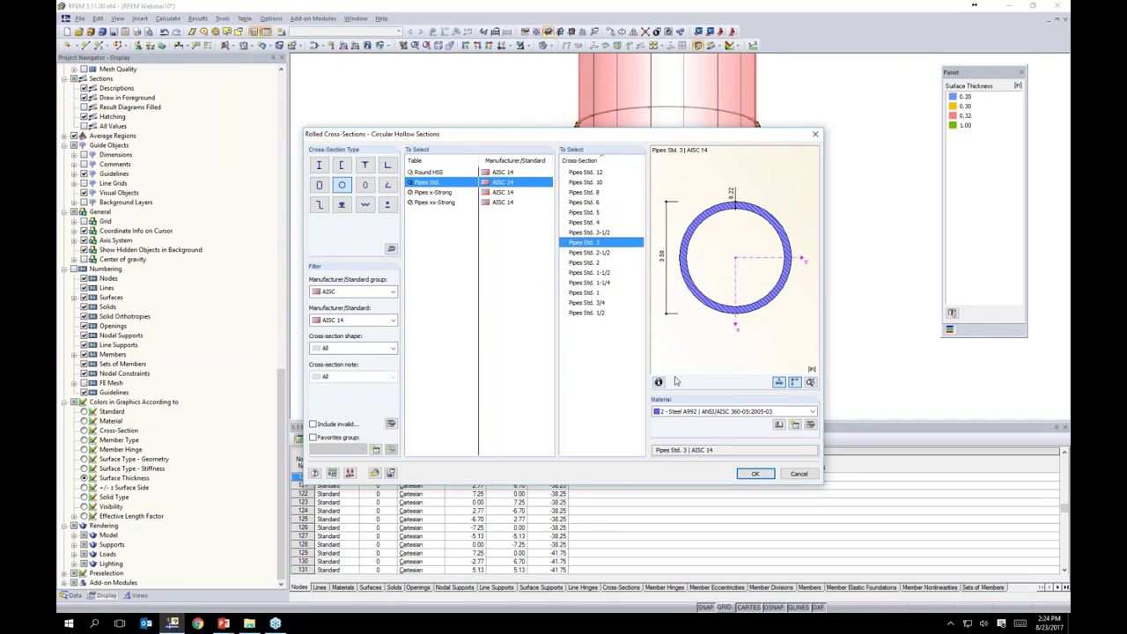
left_click(678, 410)
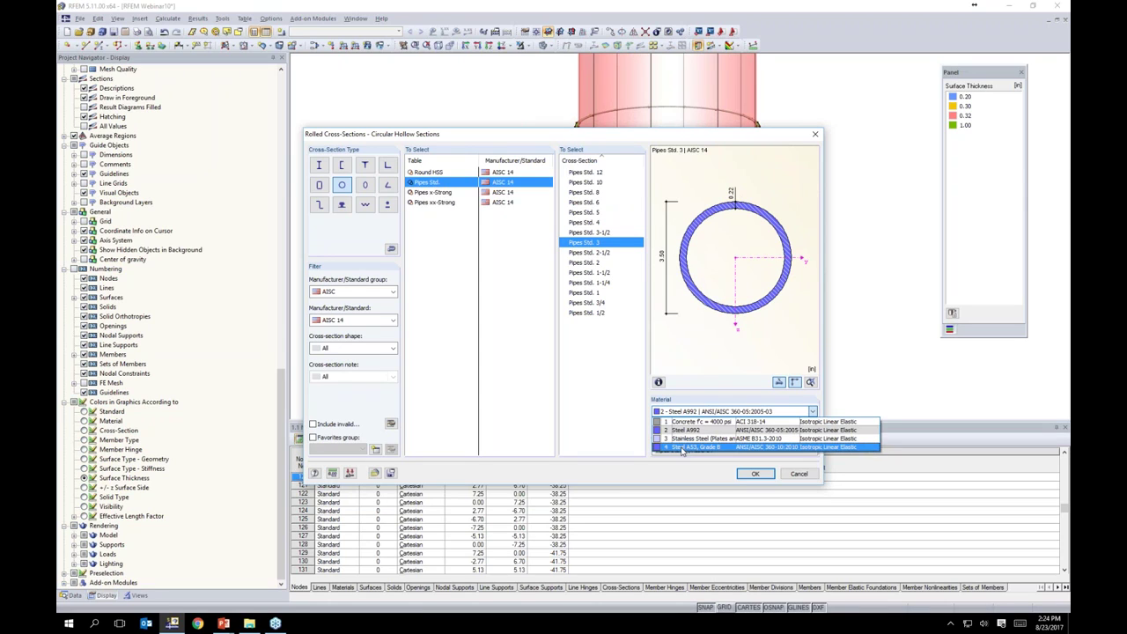
left_click(683, 448)
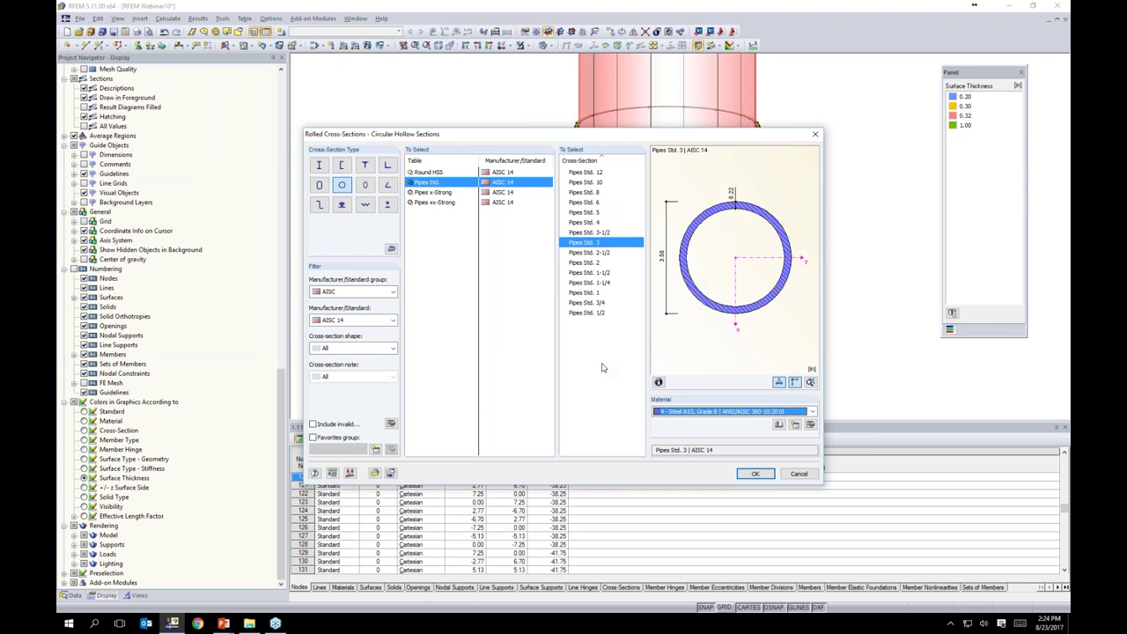
left_click(754, 473)
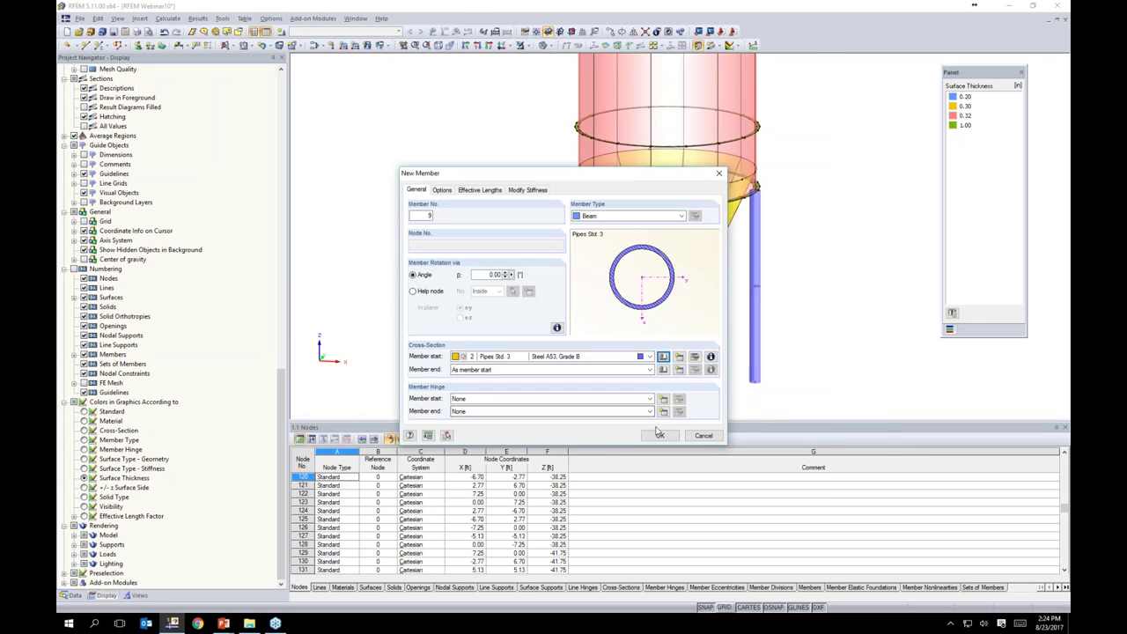
left_click(658, 434)
- Connect the -X column to the -Y column and the -Y column to the +X column with horizontal braces at their mid-height nodes
scroll(574, 310, "up", 3)
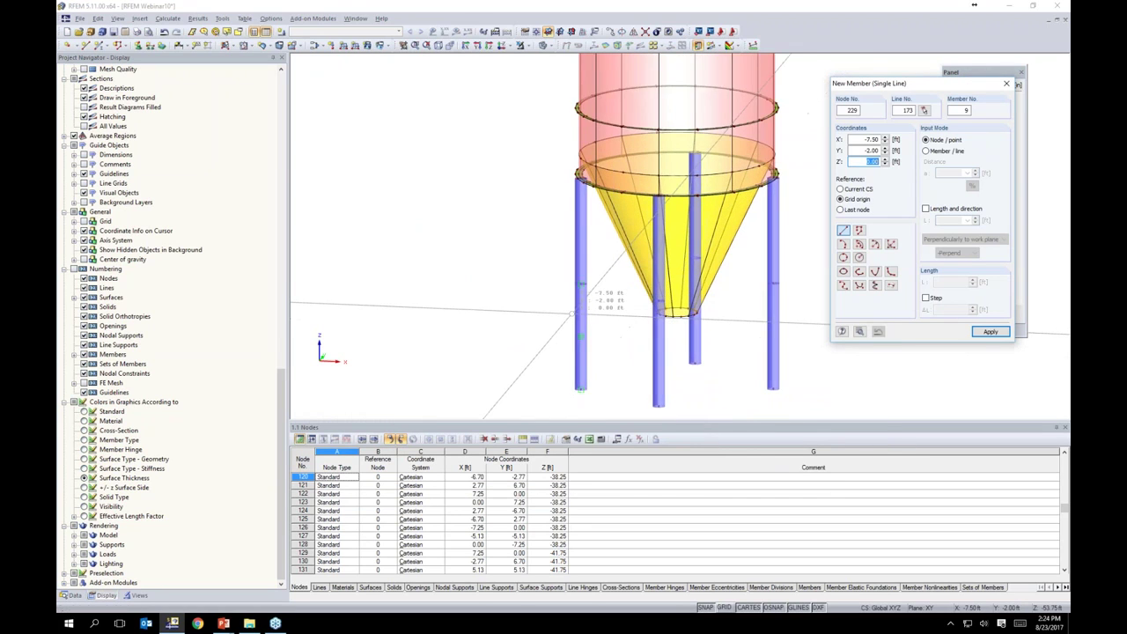
middle_click_drag(639, 315, 529, 255)
left_click(478, 210)
left_click(579, 233)
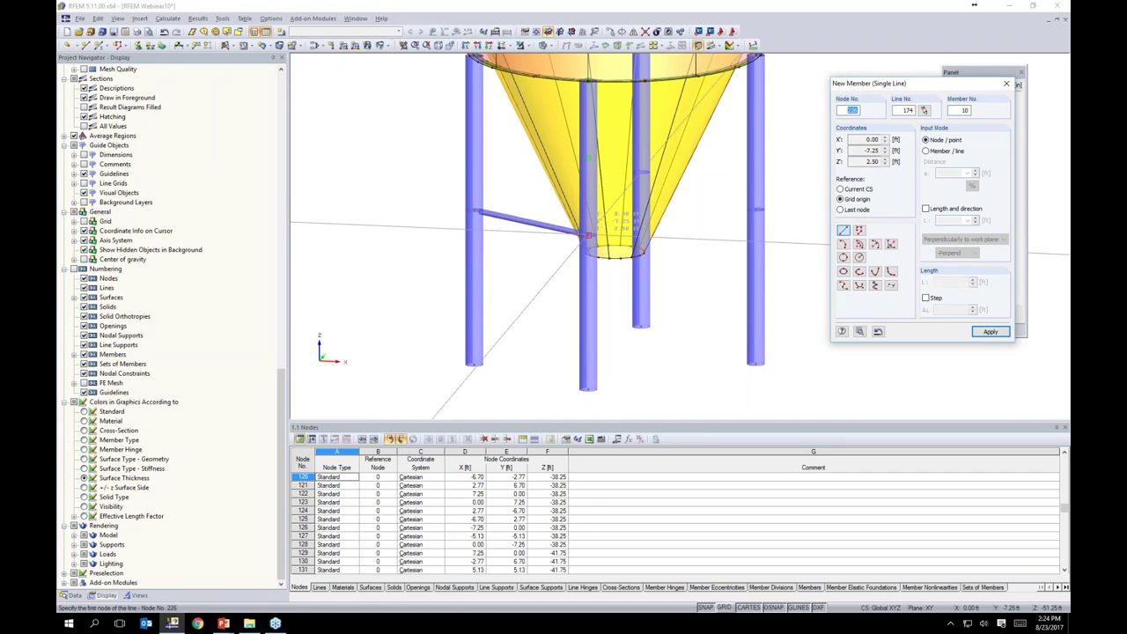
left_click(756, 209)
right_click(768, 220)
- Place the remaining two horizontal braces at the columns' mid-height nodes to close the ring through the +Y column
middle_click_drag(775, 226, 449, 246, "ctrl")
middle_click_drag(713, 250, 564, 269, "ctrl")
left_click(538, 235)
left_click(730, 214)
right_click(772, 221)
mouse_move(775, 225)
middle_mouse_down("ctrl")
mouse_move(479, 258)
mouse_move(638, 260)
mouse_move(691, 201)
middle_mouse_up("ctrl")
left_click(691, 202)
left_click(730, 187)
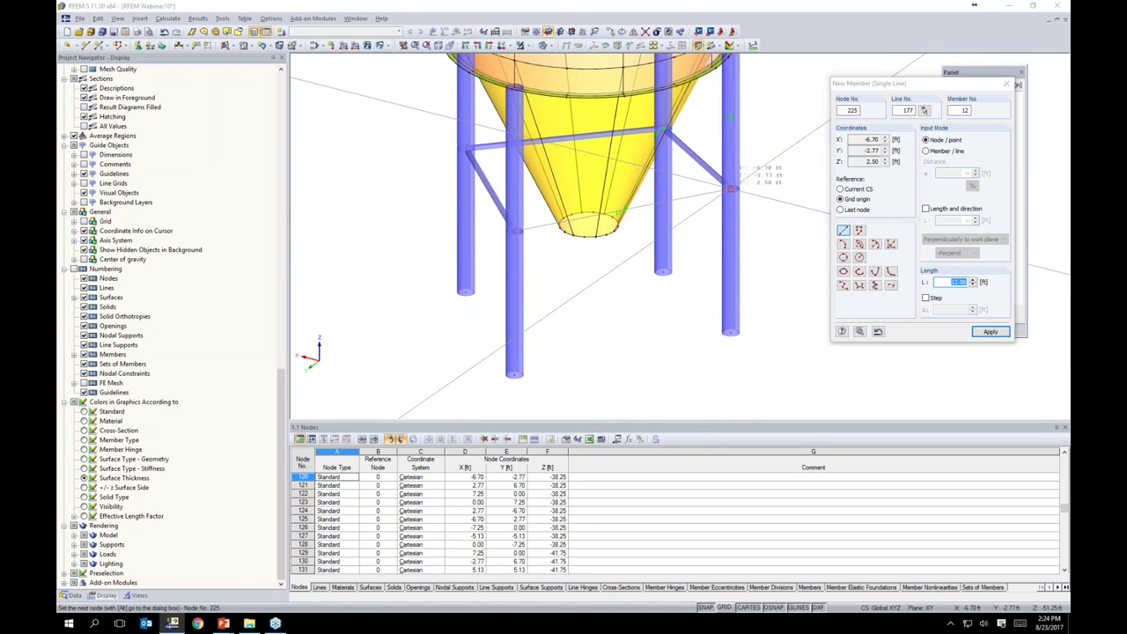
scroll(632, 324, "down", 1)
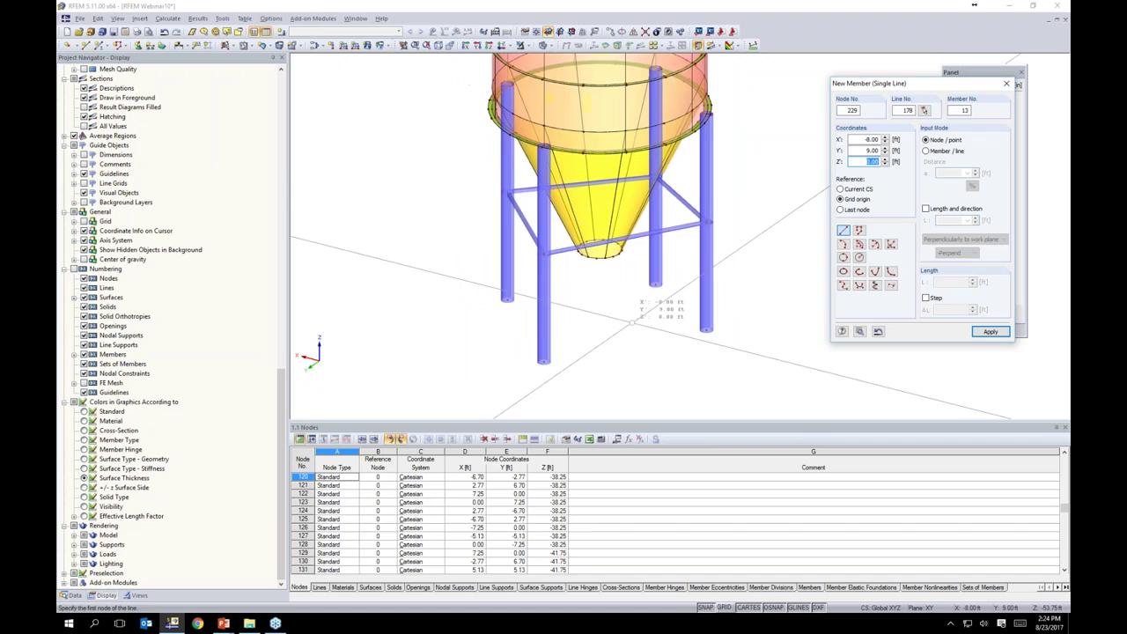
- Add a diagonal brace from the +Y column's mid-height node to the upper end of the -X column, and end member placement
middle_click_drag(707, 276, 371, 242, "ctrl")
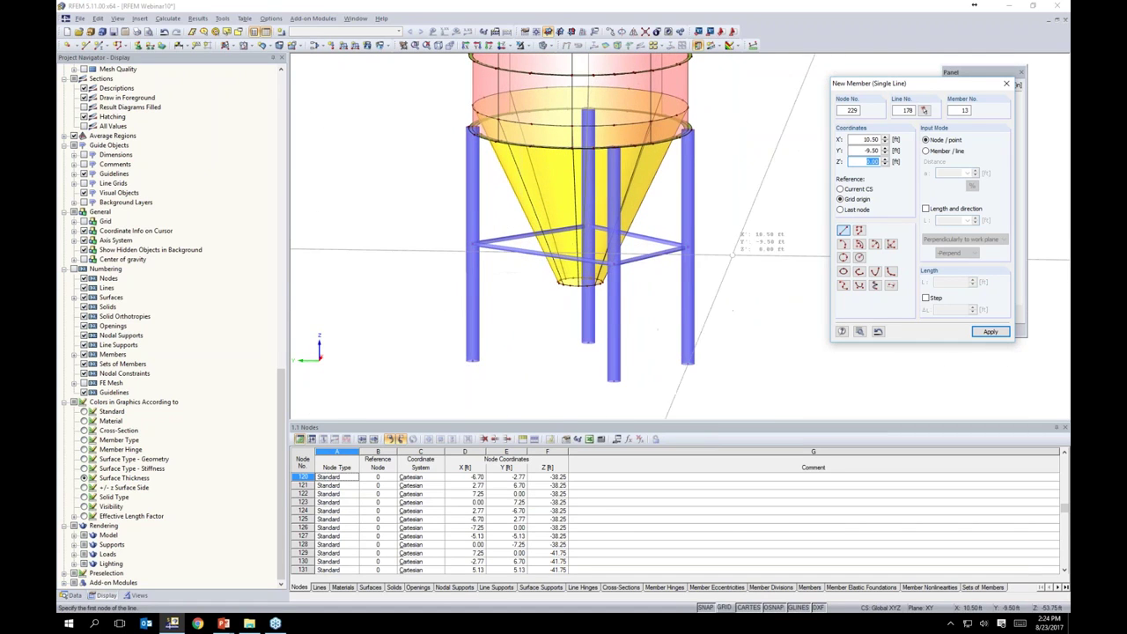
middle_click_drag(547, 306, 722, 341, "ctrl")
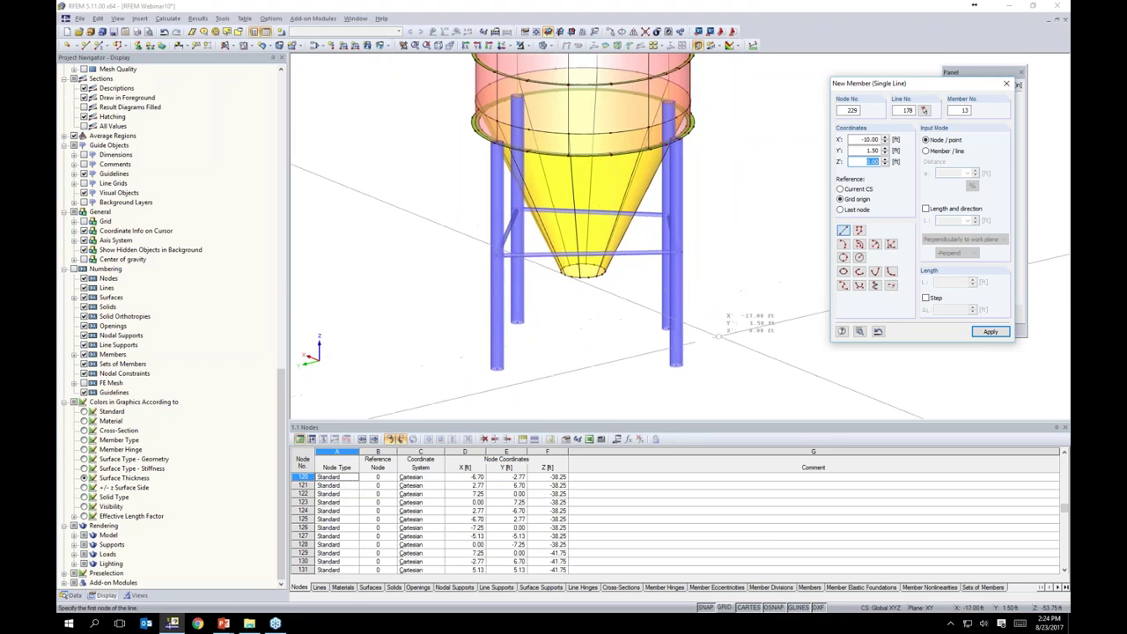
scroll(564, 284, "up", 3)
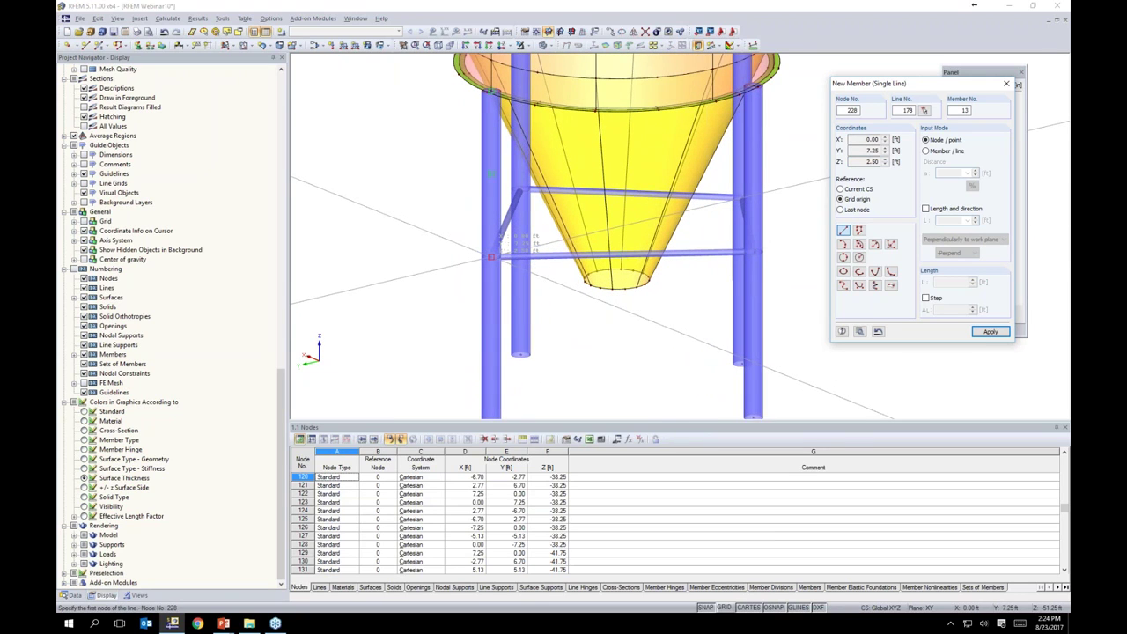
left_click(492, 257)
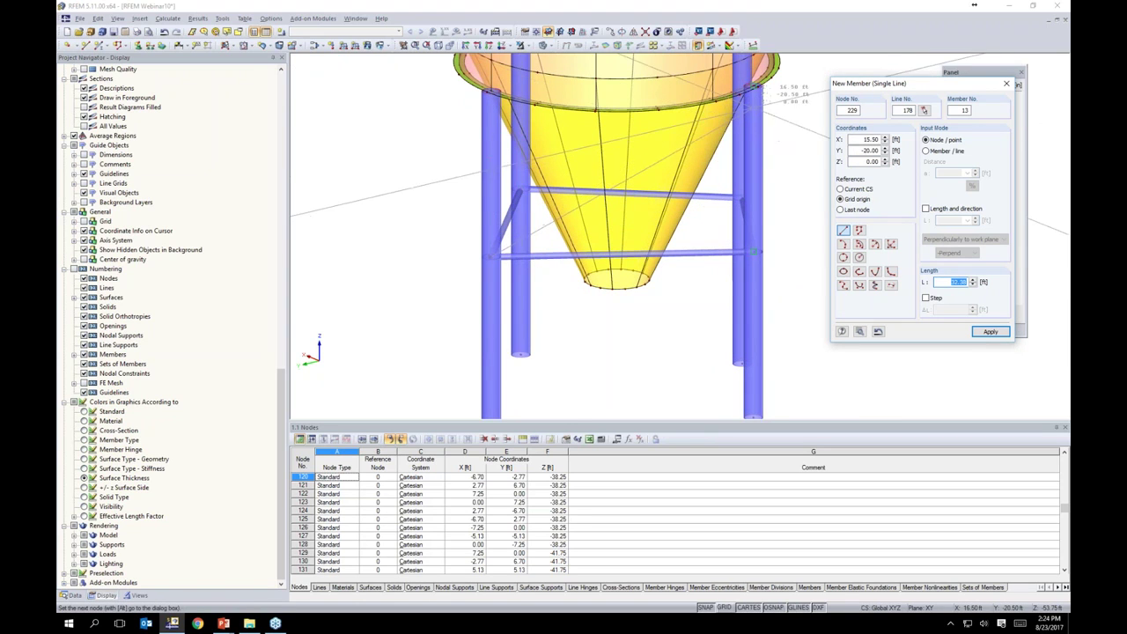
scroll(678, 123, "up", 5)
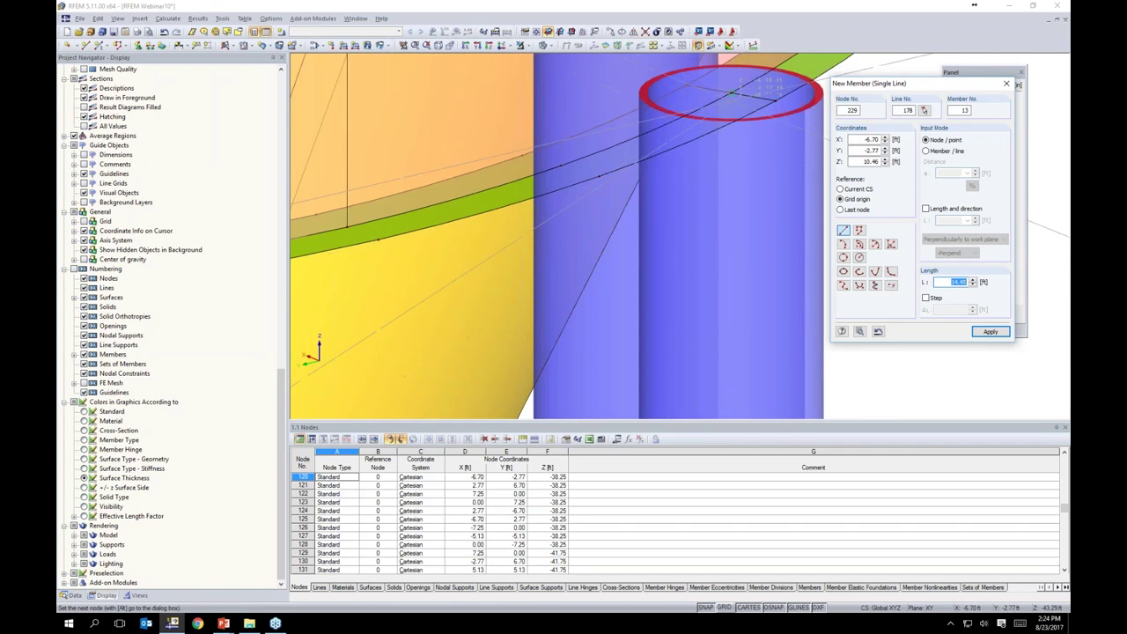
left_click(731, 92)
scroll(734, 91, "down", 5)
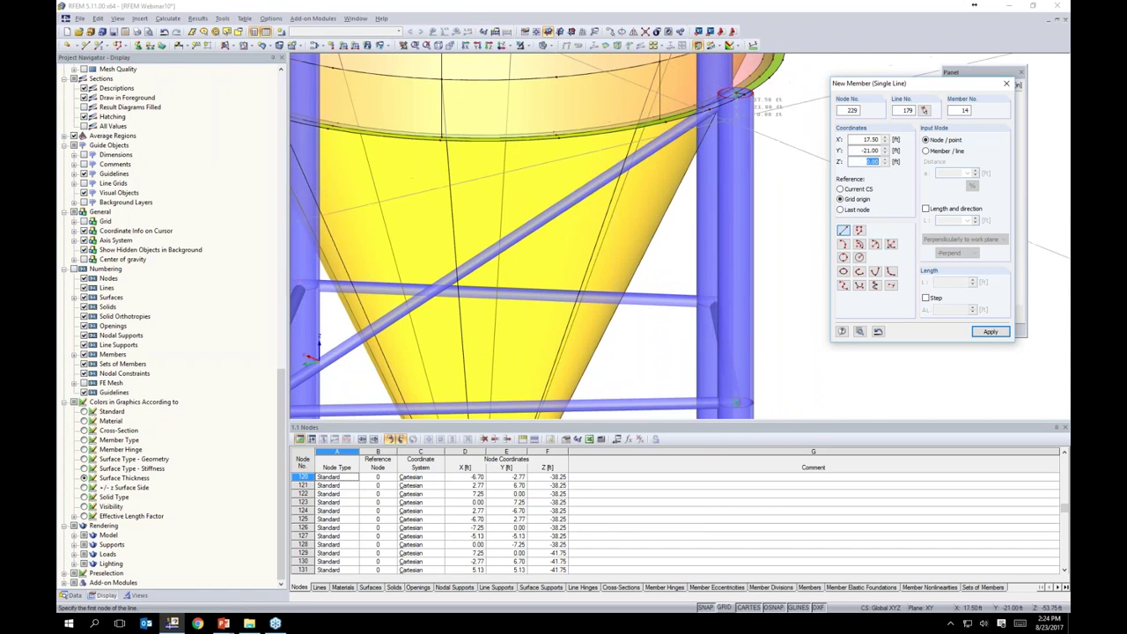
scroll(736, 114, "down", 5)
key("Escape")
middle_click_drag(444, 222, 711, 183, "ctrl")
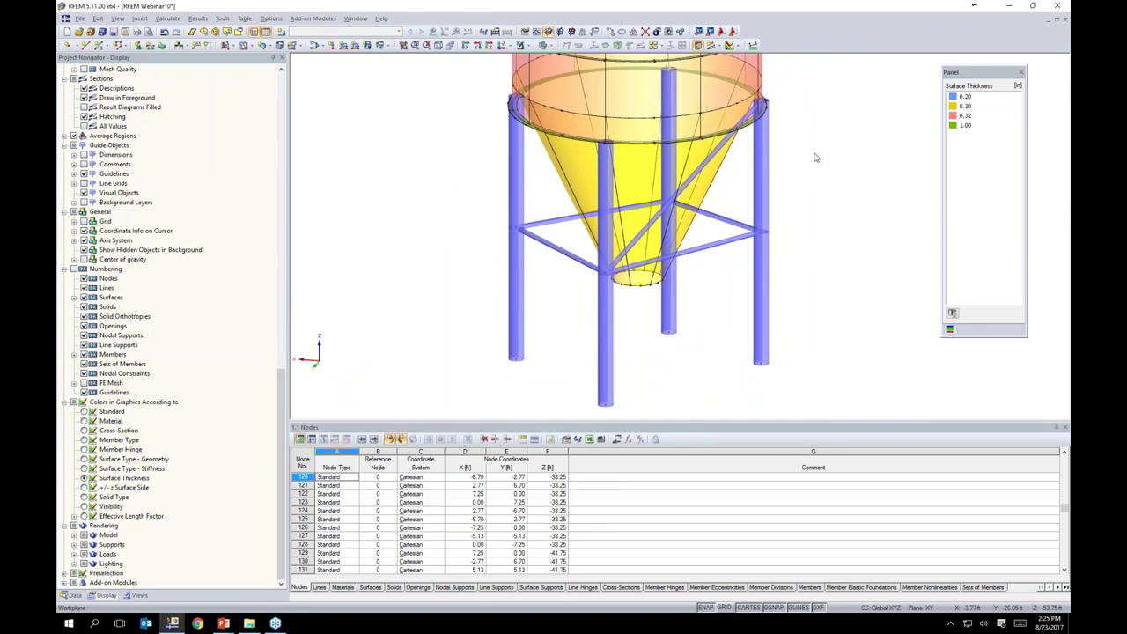
left_click(646, 229)
- Switch to the model Webinar Tank 1 - Members and examine the diagonal brace connections and the upper column member's cross-section
left_click(356, 18)
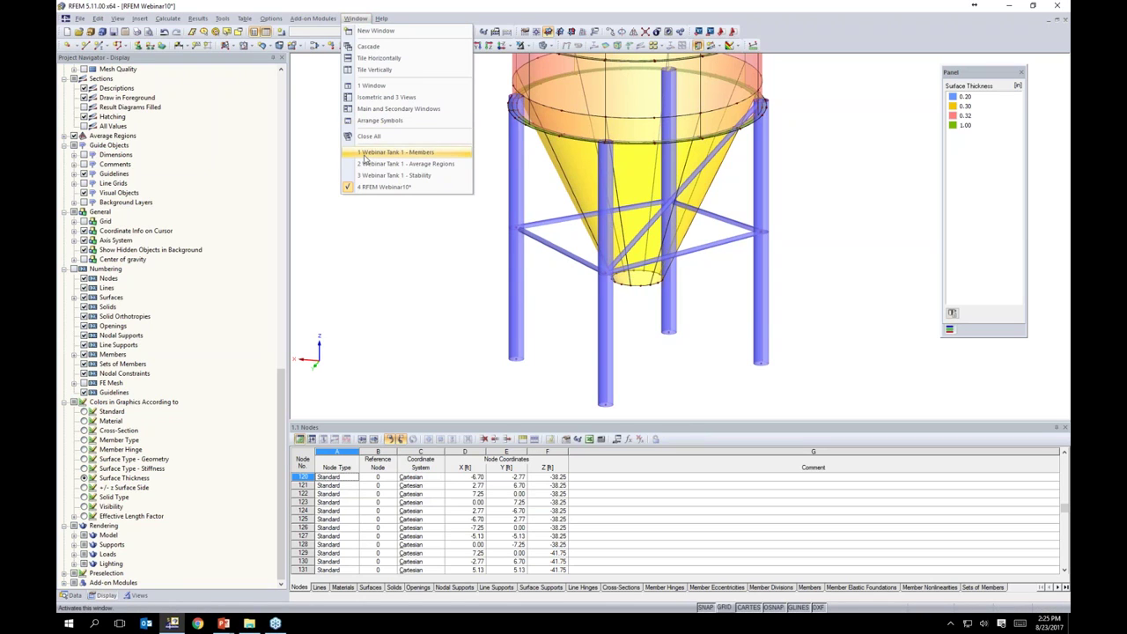
left_click(388, 153)
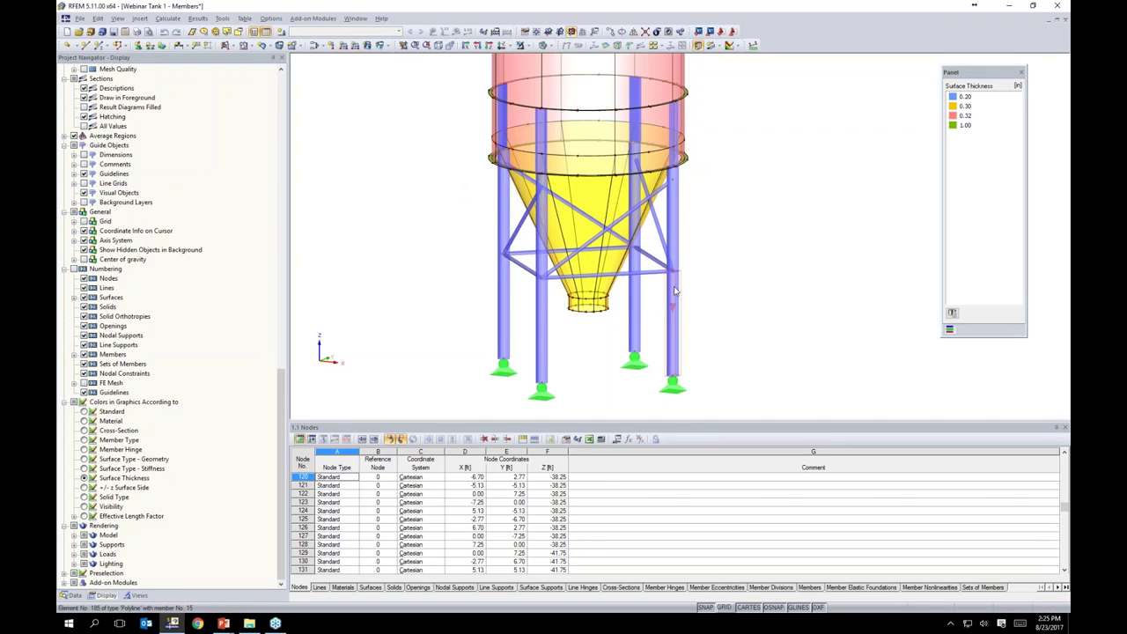
middle_click_drag(675, 291, 433, 252, "ctrl")
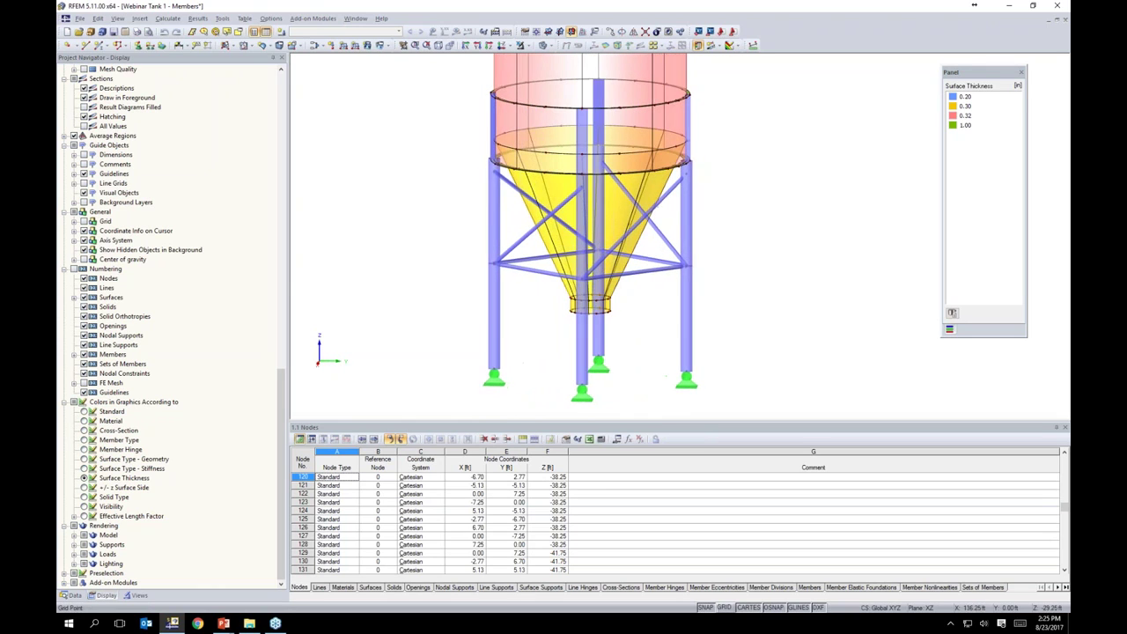
middle_click_drag(631, 243, 469, 244, "ctrl")
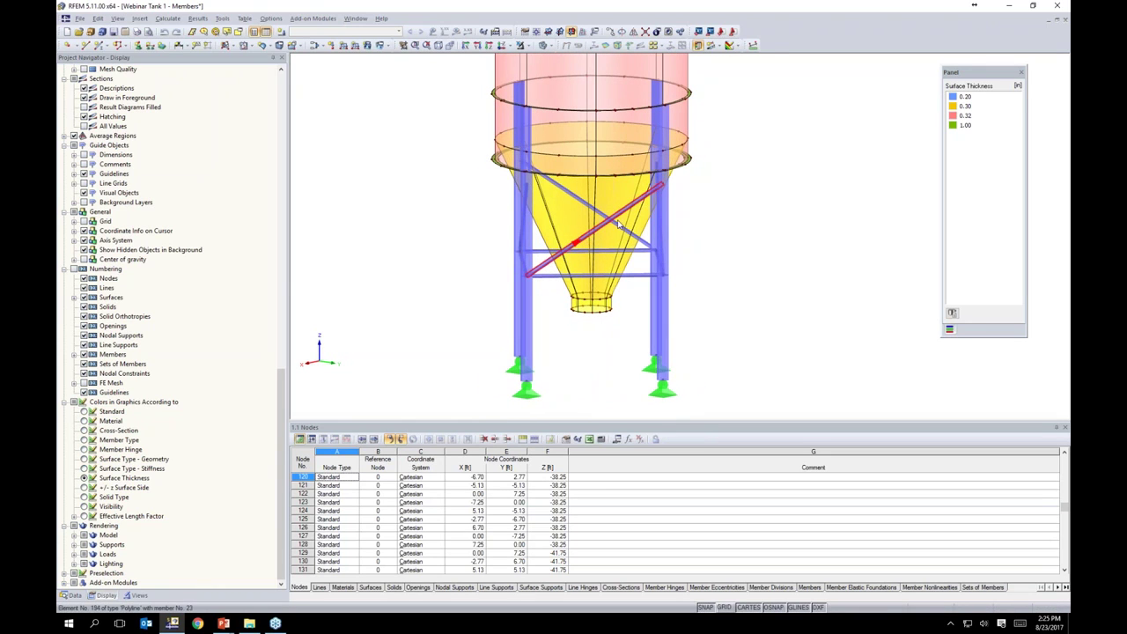
scroll(698, 207, "up", 3)
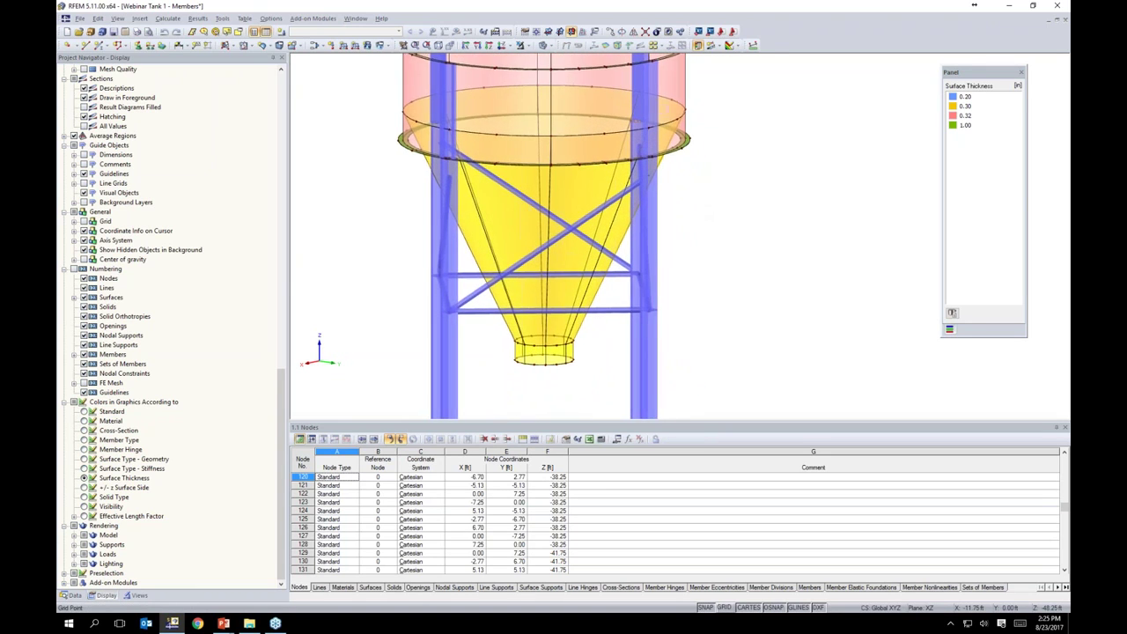
middle_click_drag(706, 215, 810, 220, "ctrl")
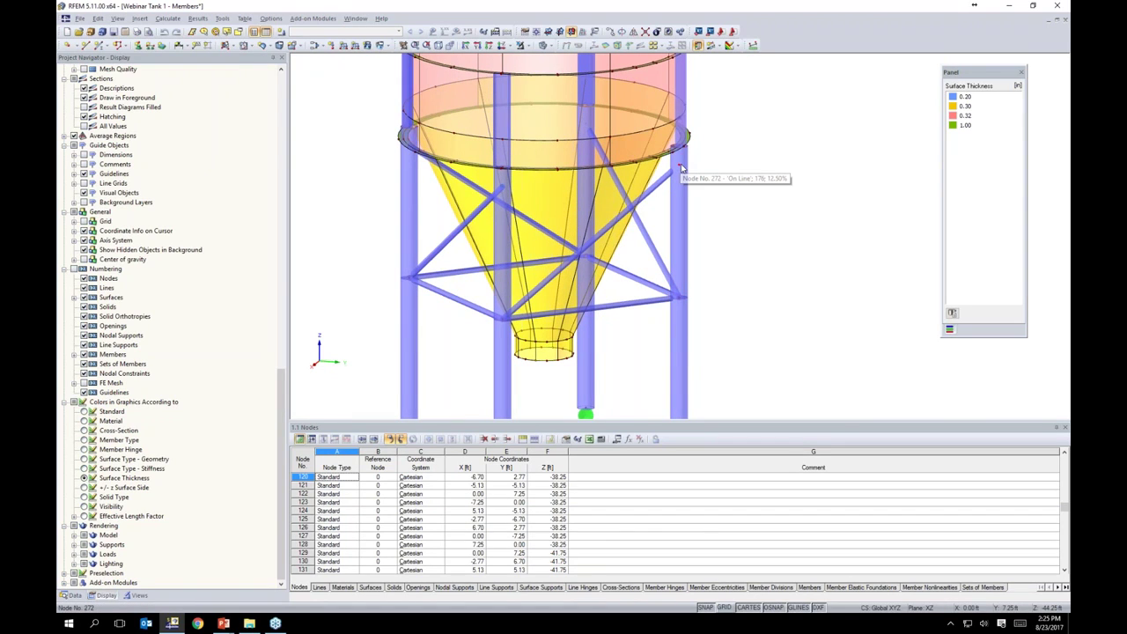
middle_click_drag(735, 151, 665, 132, "ctrl")
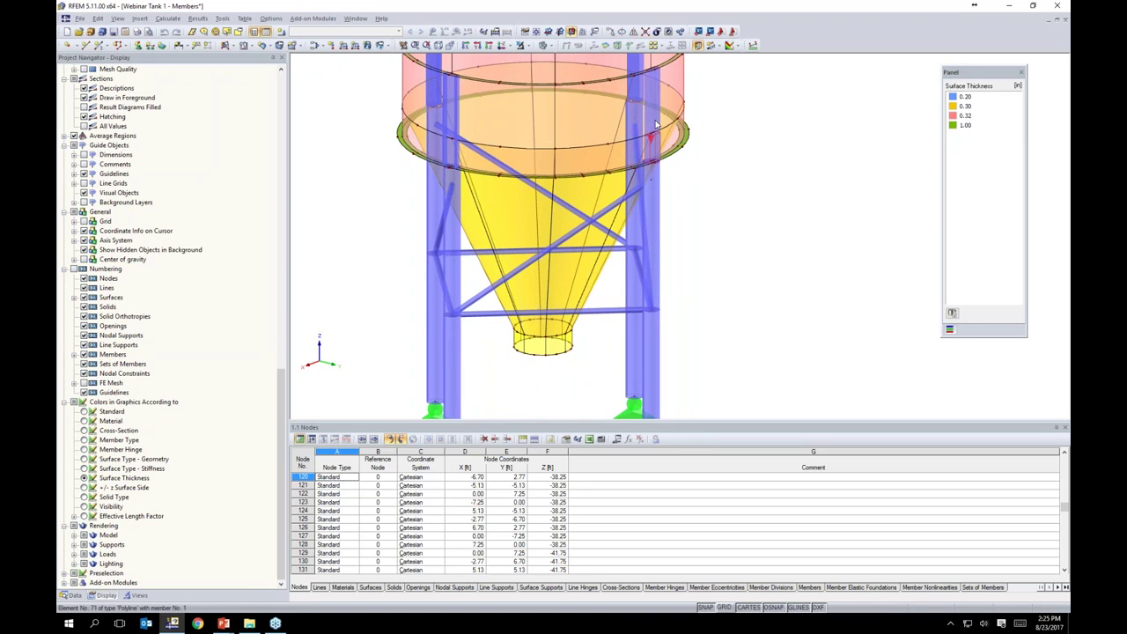
middle_click_drag(704, 191, 687, 163, "ctrl")
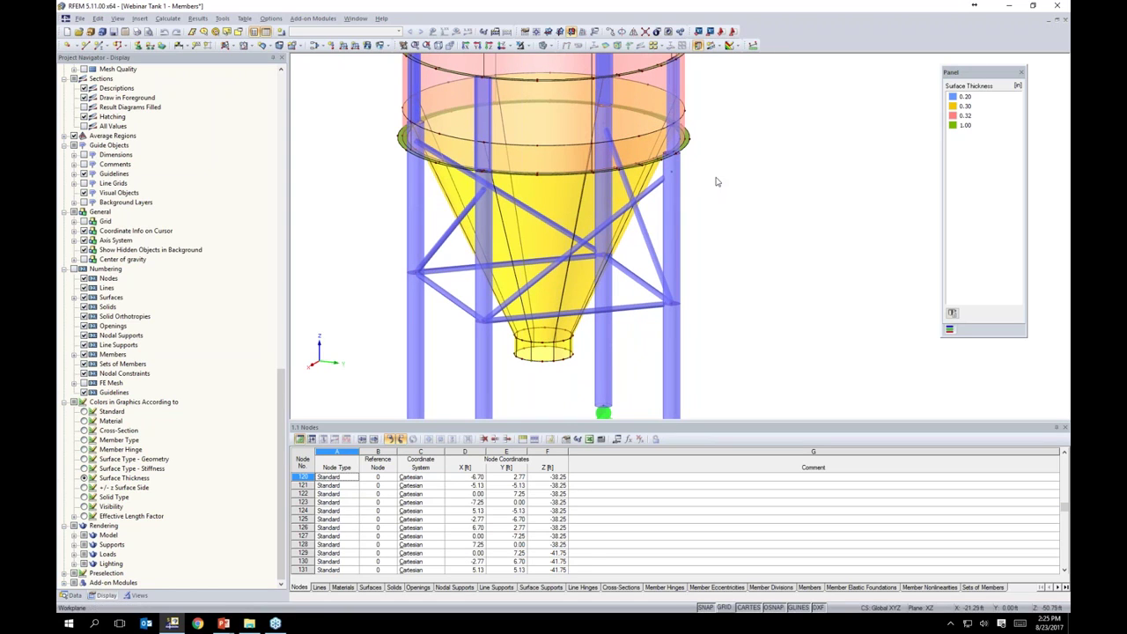
double_click(671, 94)
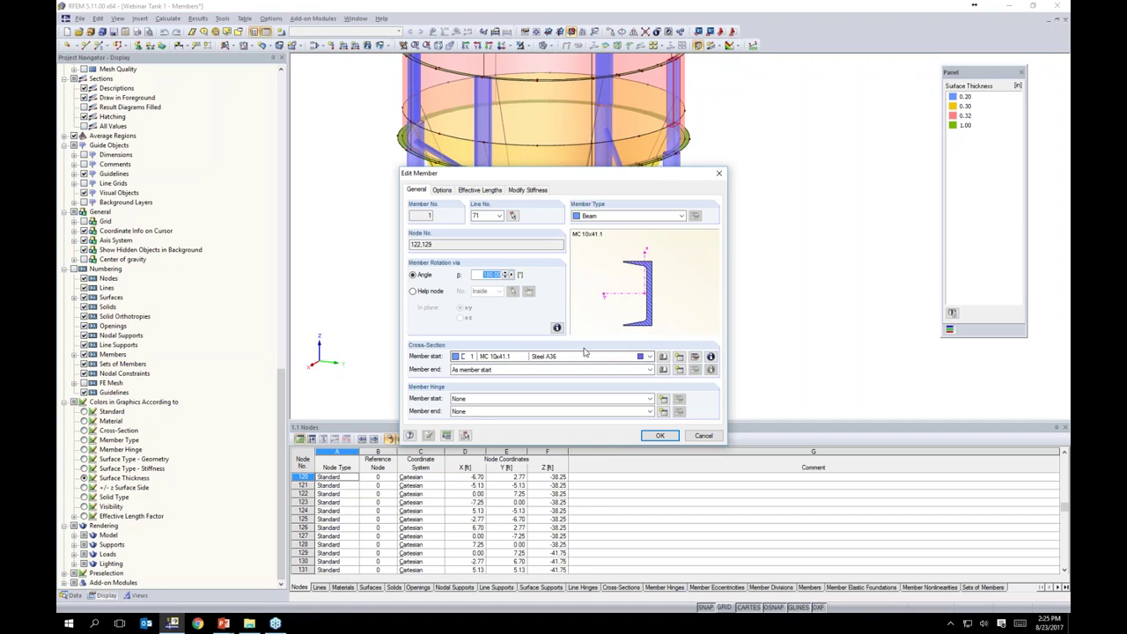
left_click(660, 436)
- Open the nodal support at the column bases and review its support conditions and the nonlinearity options for the Y direction
scroll(712, 194, "up", 2)
middle_click_drag(712, 195, 782, 228, "ctrl")
scroll(778, 230, "down", 1)
middle_click_drag(760, 305, 774, 183)
left_click(539, 385)
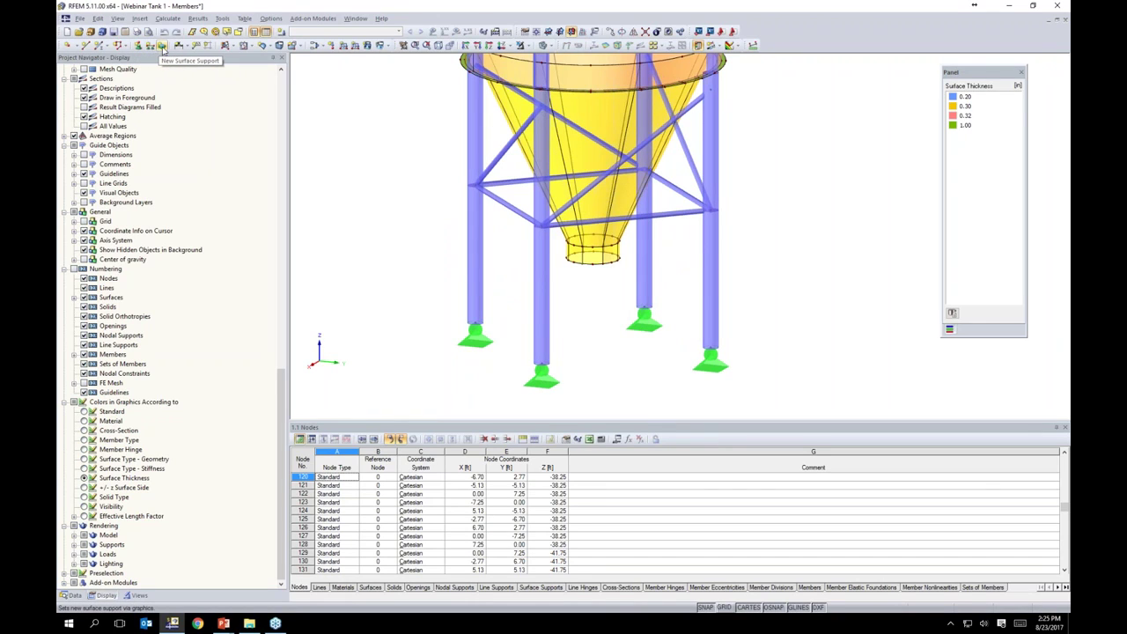
double_click(644, 369)
left_click(579, 262)
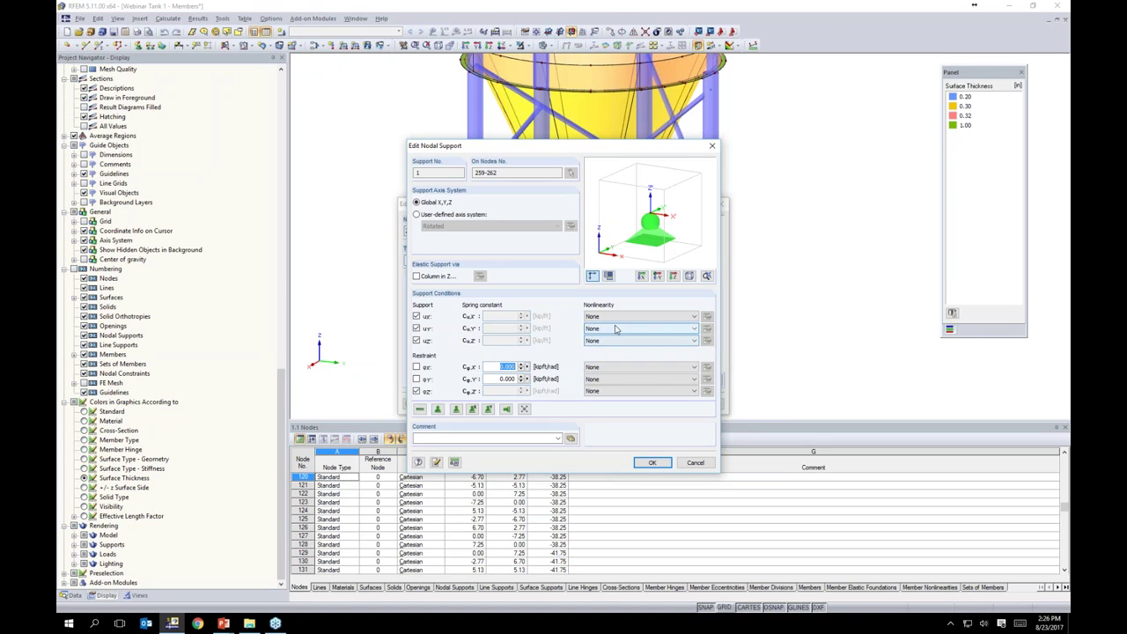
left_click(690, 329)
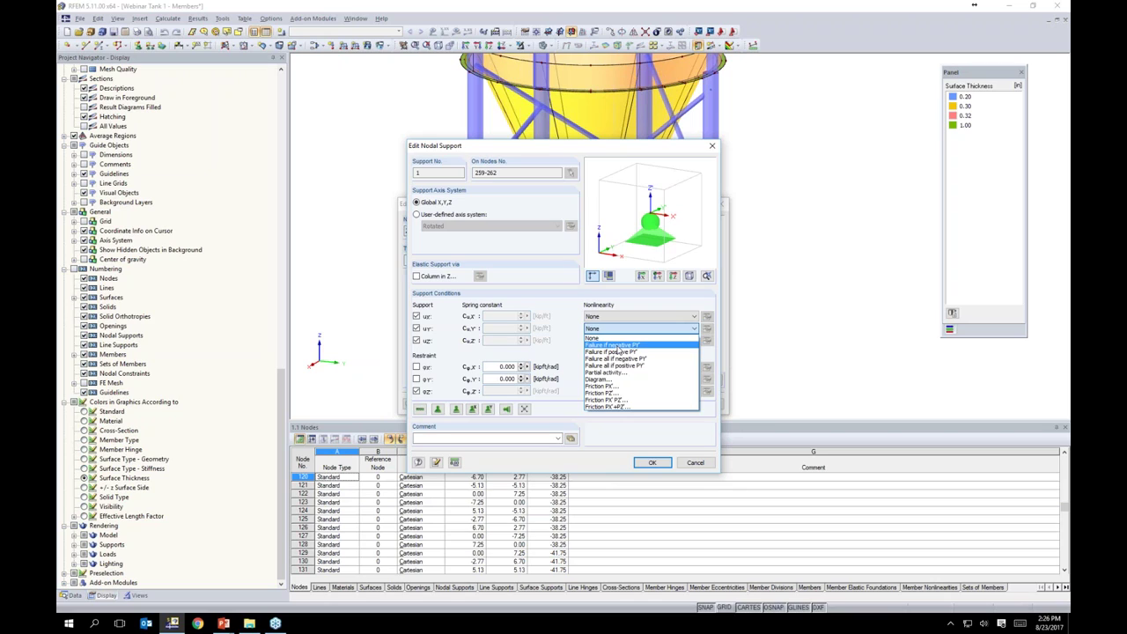
left_click(570, 335)
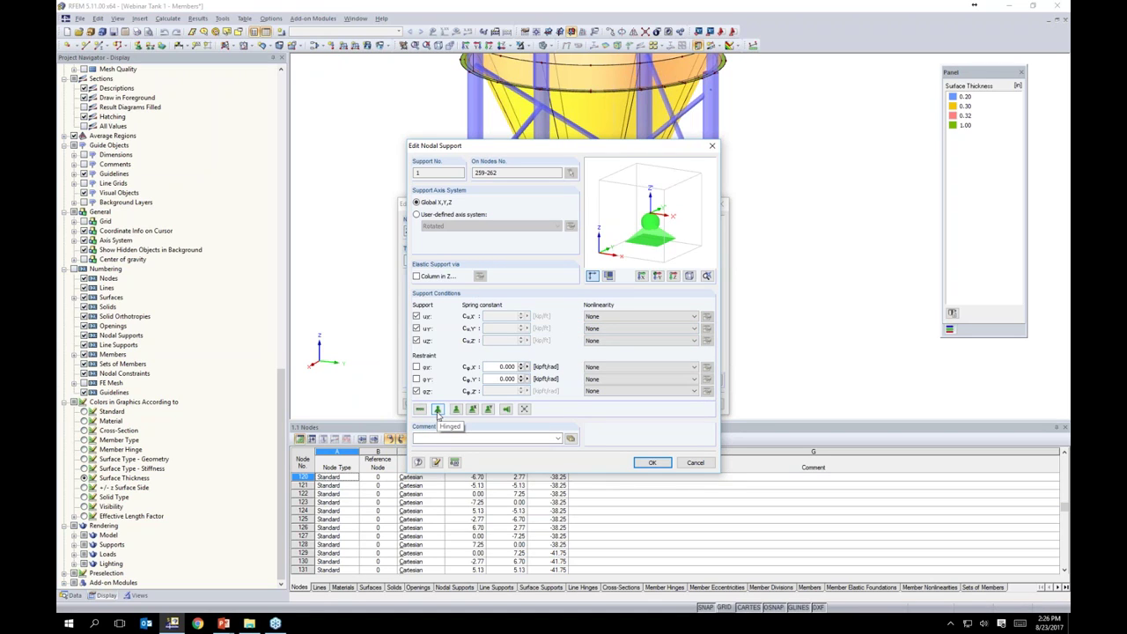
left_click(652, 463)
left_click(704, 405)
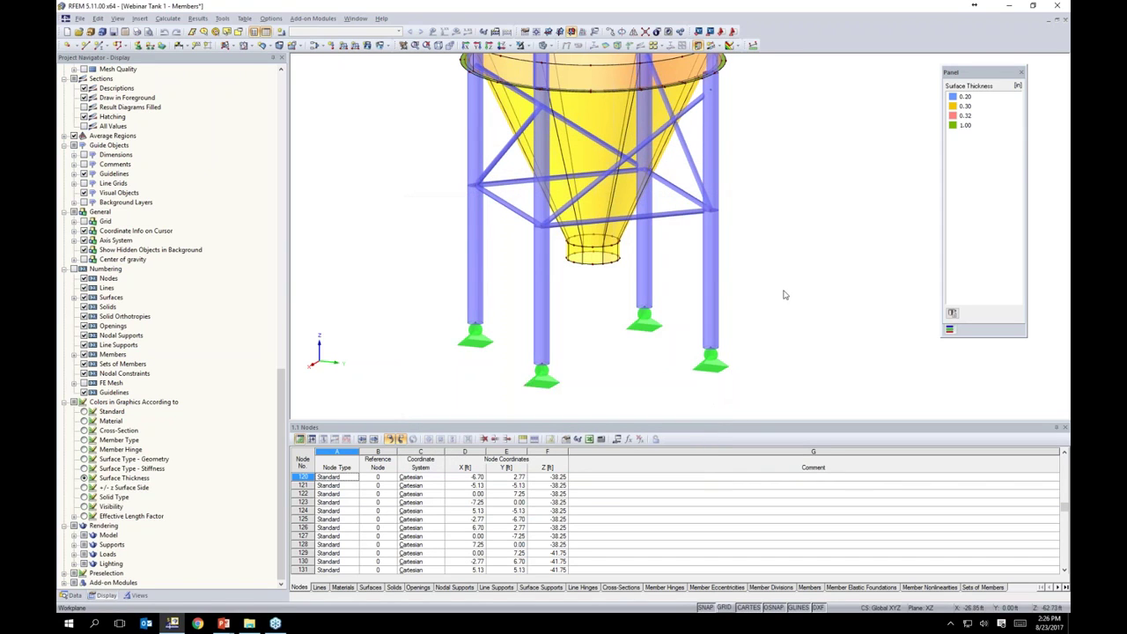
scroll(785, 295, "down", 1)
middle_click_drag(783, 220, 680, 293)
scroll(739, 266, "down", 2)
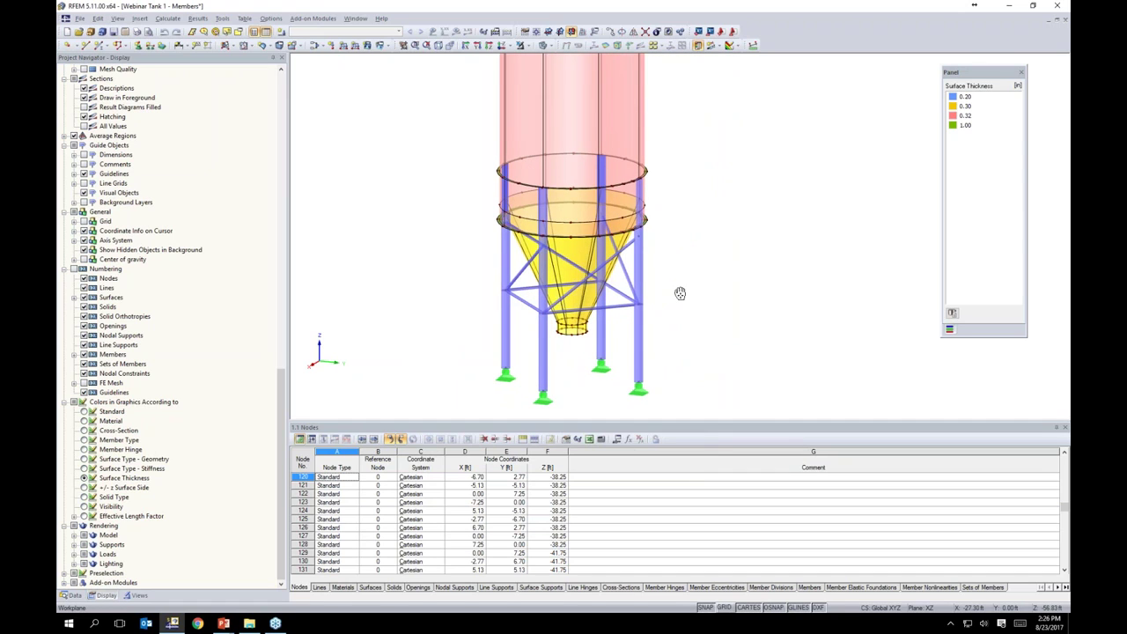
scroll(632, 343, "down", 5)
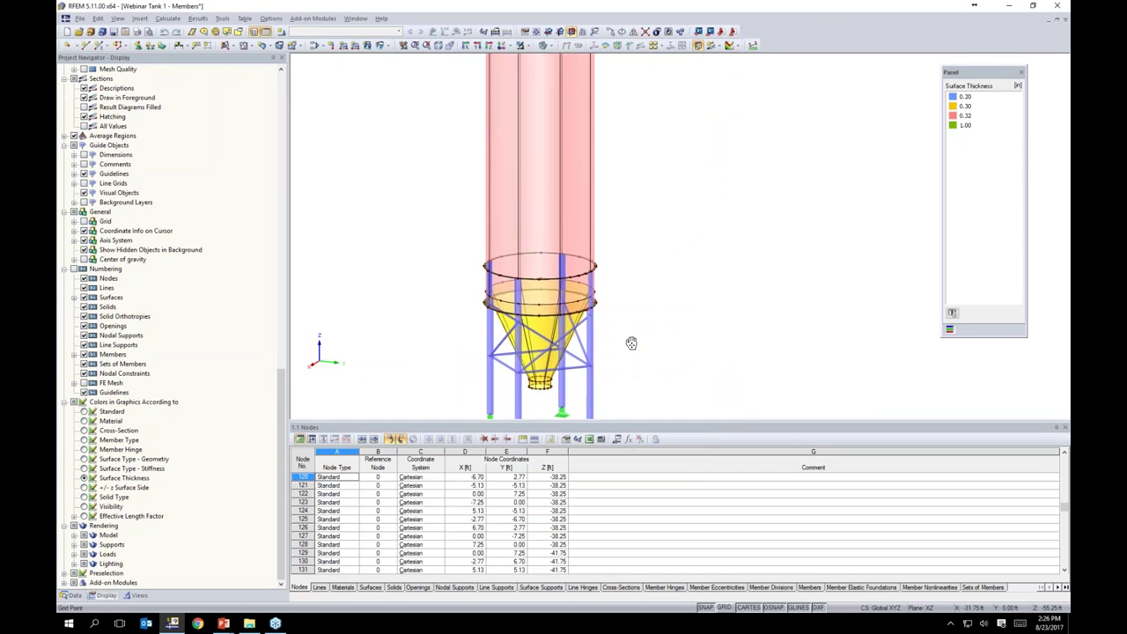
- Turn on the display of the local axis systems for the tank's surfaces
middle_click_drag(634, 262, 677, 246, "ctrl")
scroll(675, 256, "up", 4)
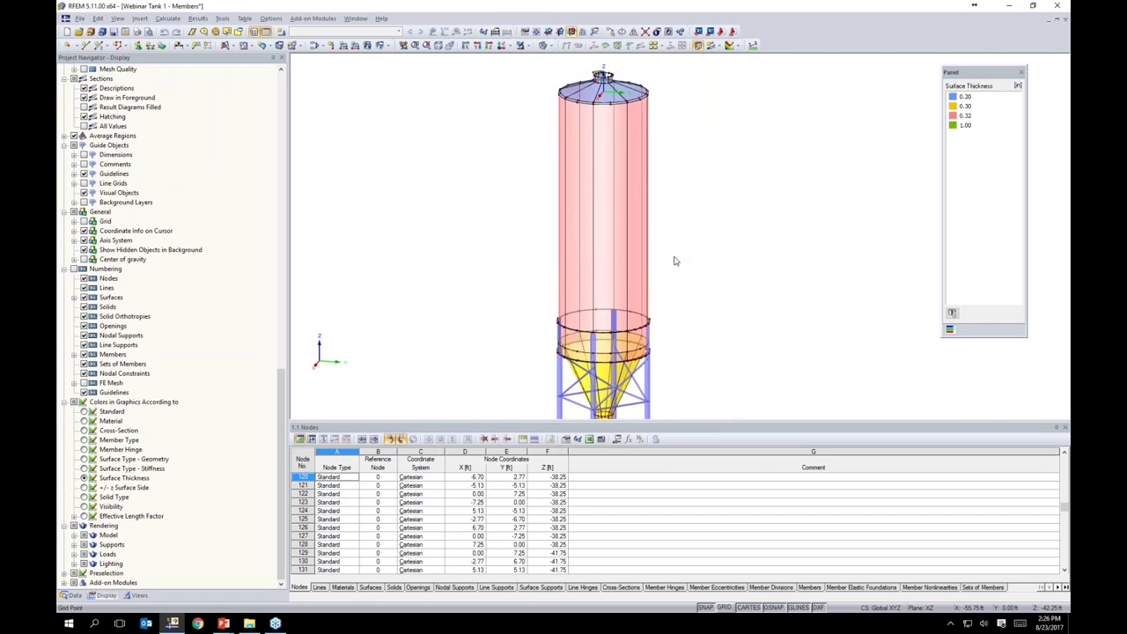
right_click(569, 232)
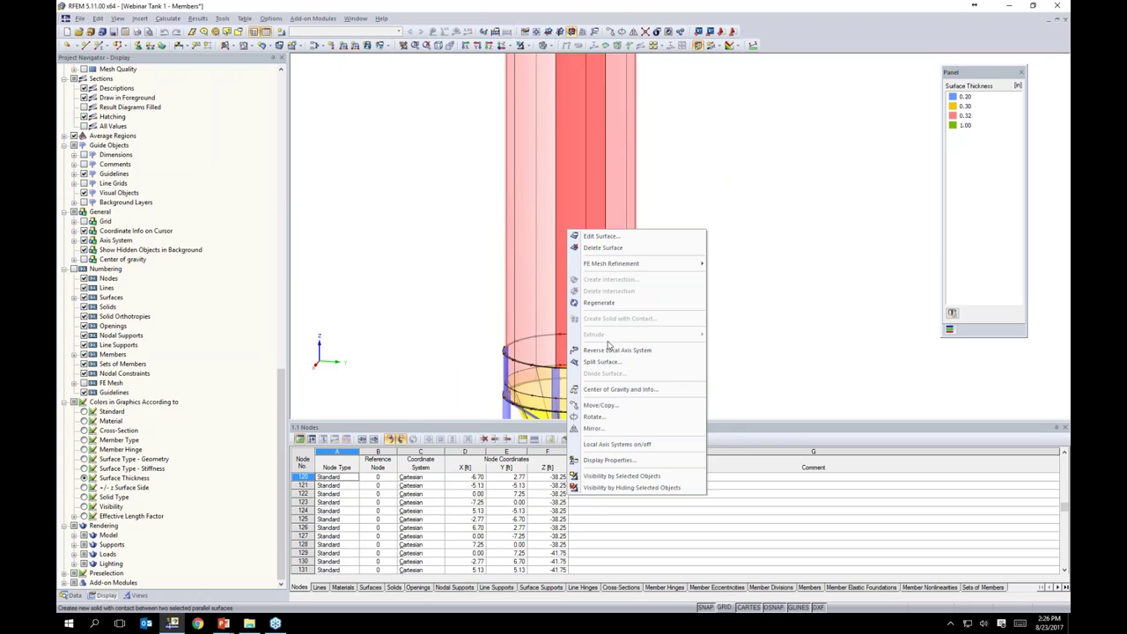
left_click(602, 445)
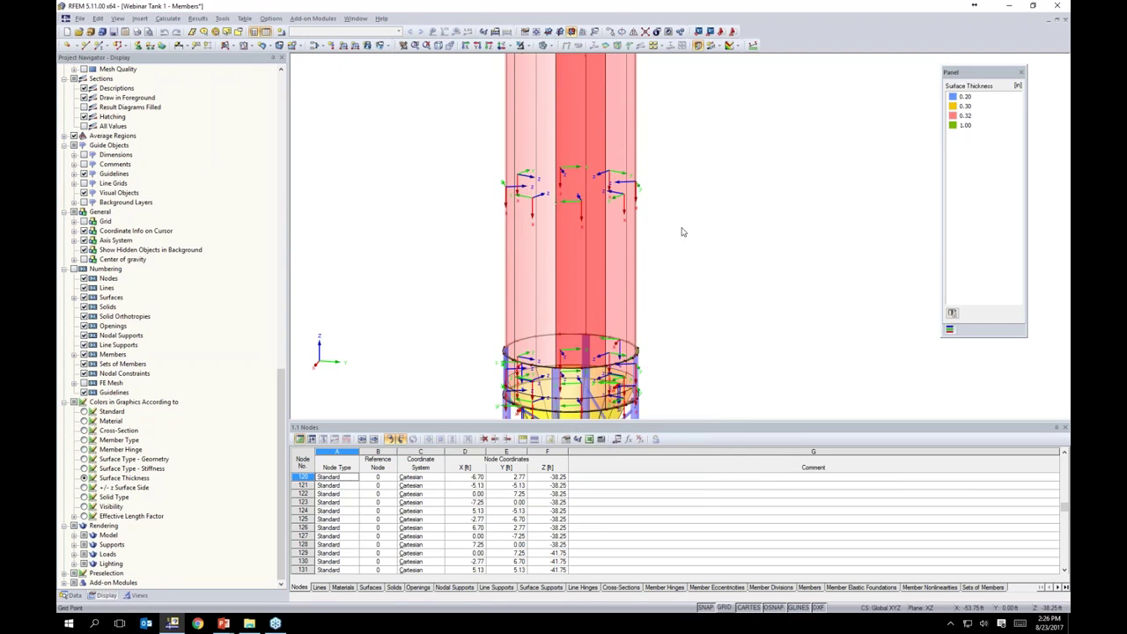
- Examine the orientation of the local surface axes around the cylindrical tank wall and on the conical roof with its two cylinders
scroll(651, 234, "up", 2)
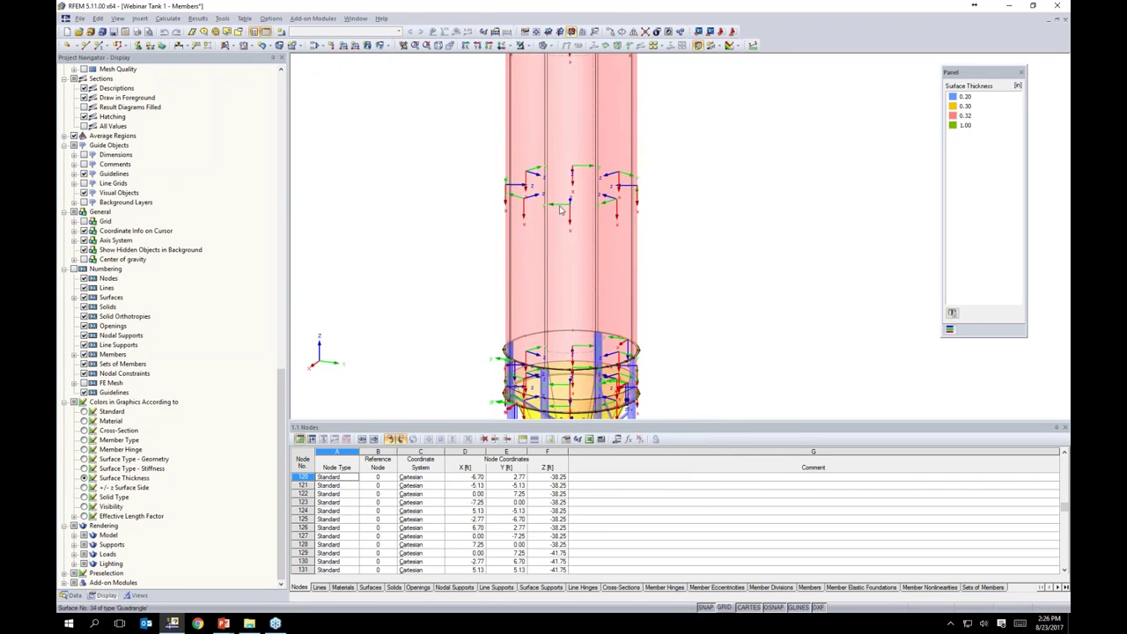
scroll(569, 208, "up", 3)
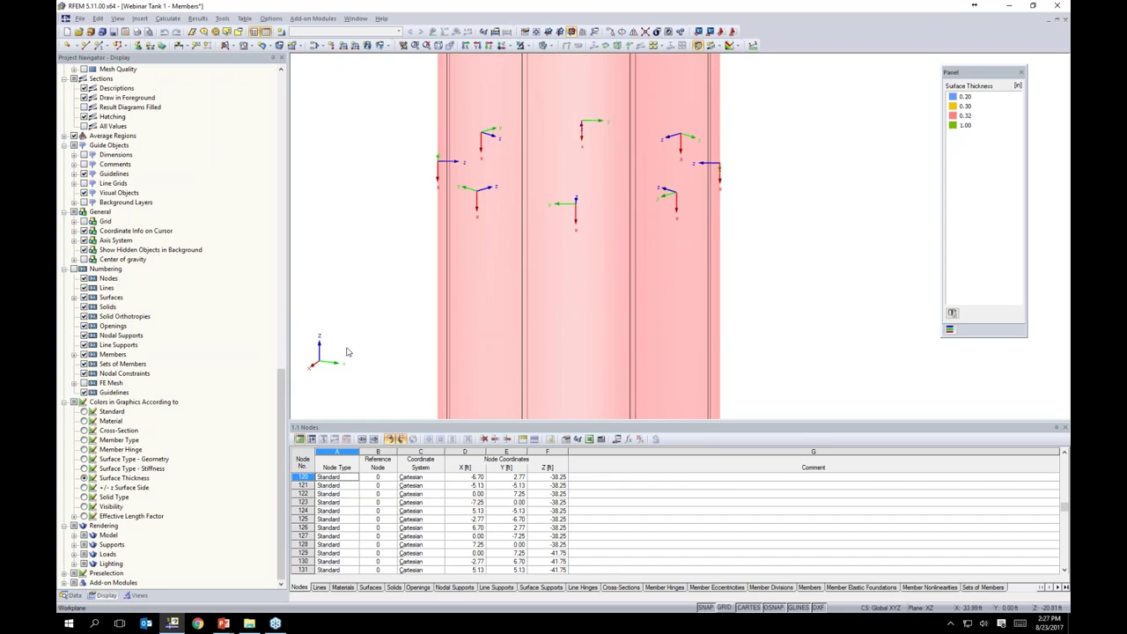
middle_click_drag(809, 225, 528, 231, "ctrl")
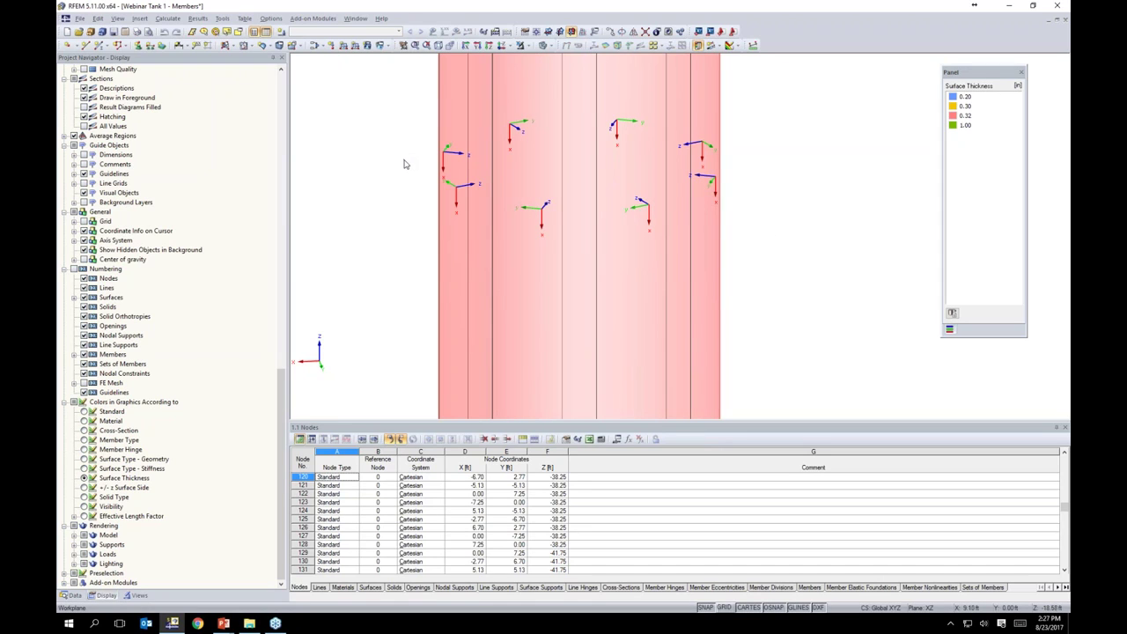
middle_click_drag(778, 243, 384, 224)
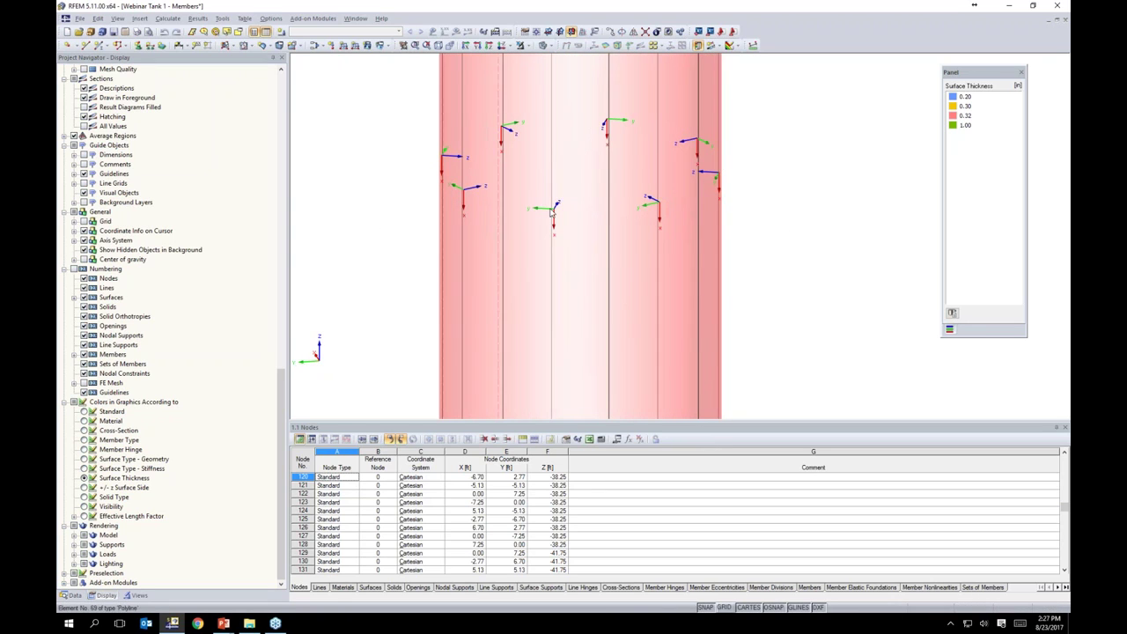
scroll(614, 208, "down", 2)
middle_click_drag(629, 226, 596, 342)
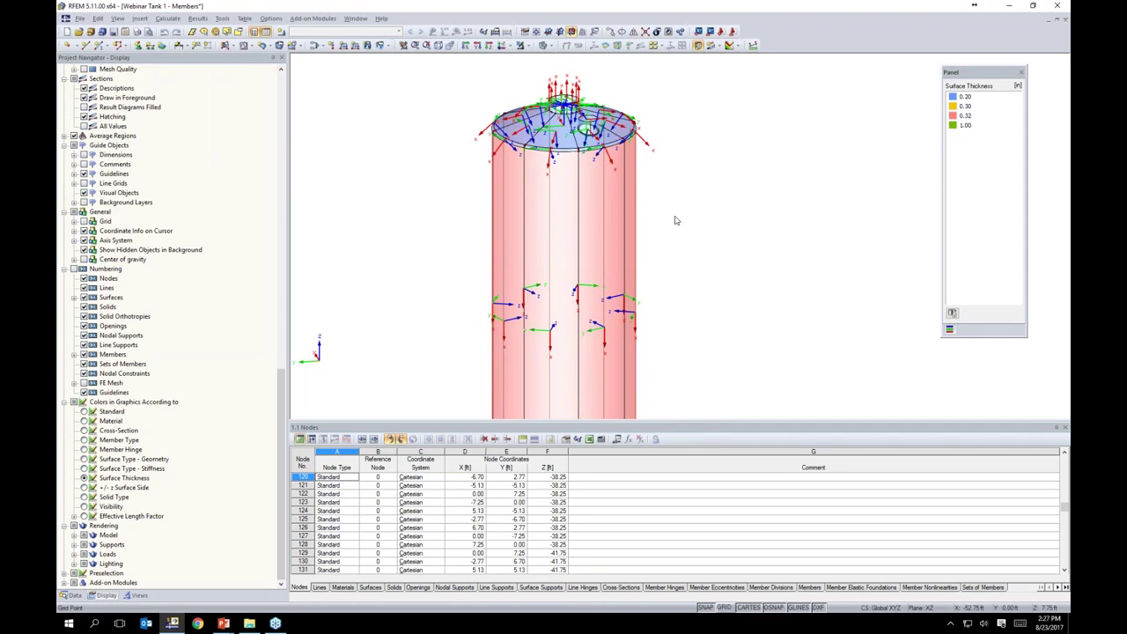
middle_click_drag(568, 141, 535, 163, "ctrl")
scroll(535, 165, "up", 4)
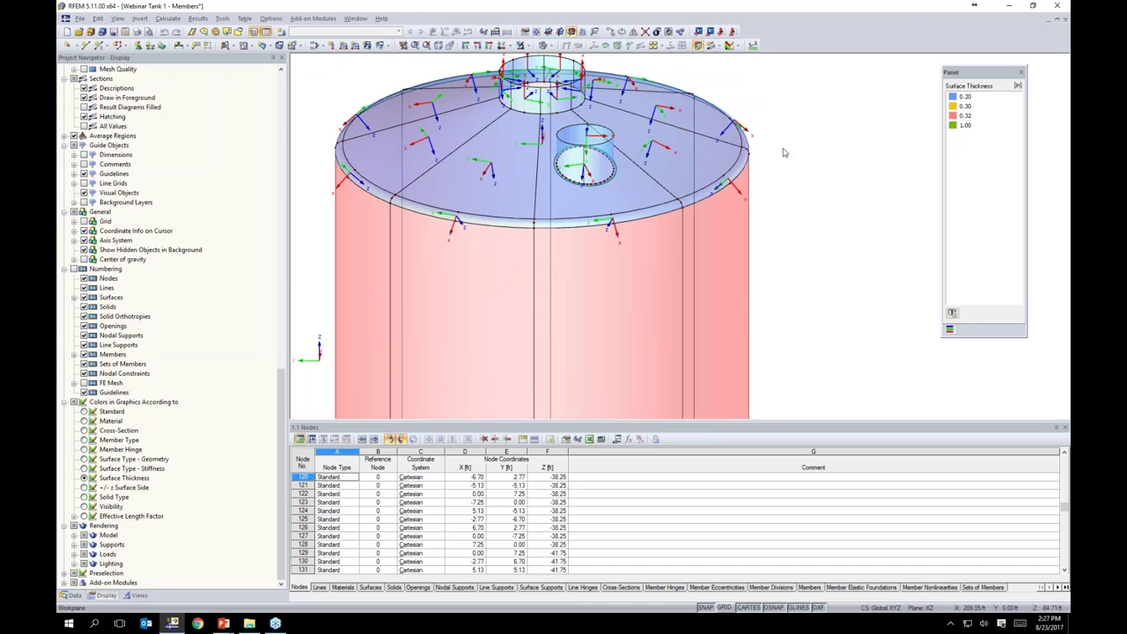
middle_click_drag(722, 212, 357, 214, "ctrl")
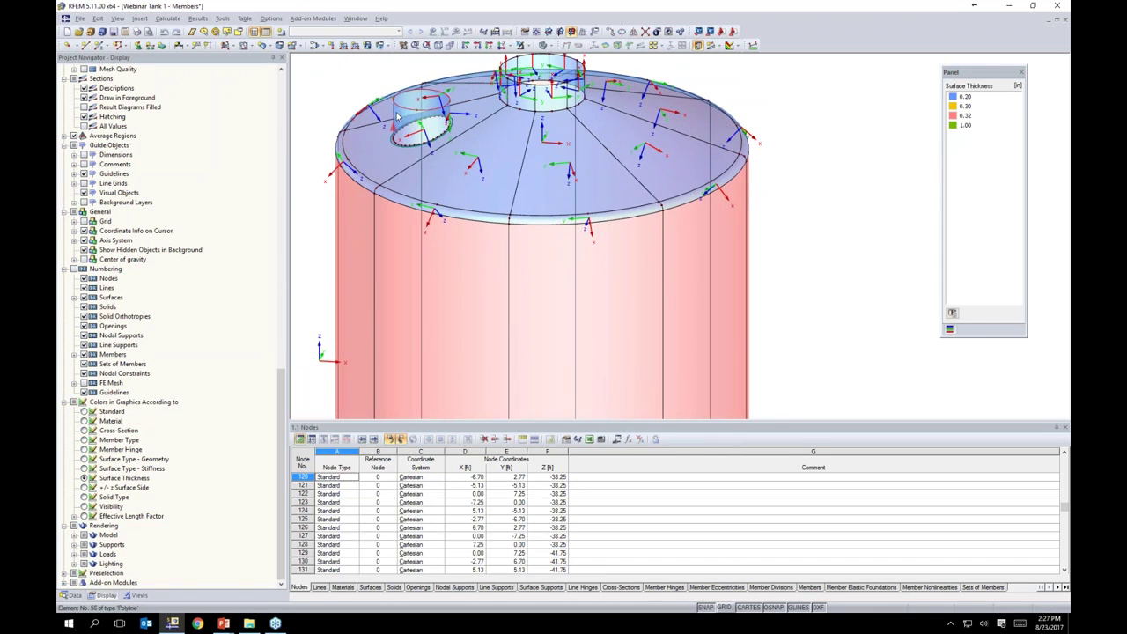
scroll(398, 115, "up", 2)
scroll(396, 116, "up", 1)
- Isolate the off-center nozzle and the central cylinder on the roof using visibility by selected objects
left_click(398, 114)
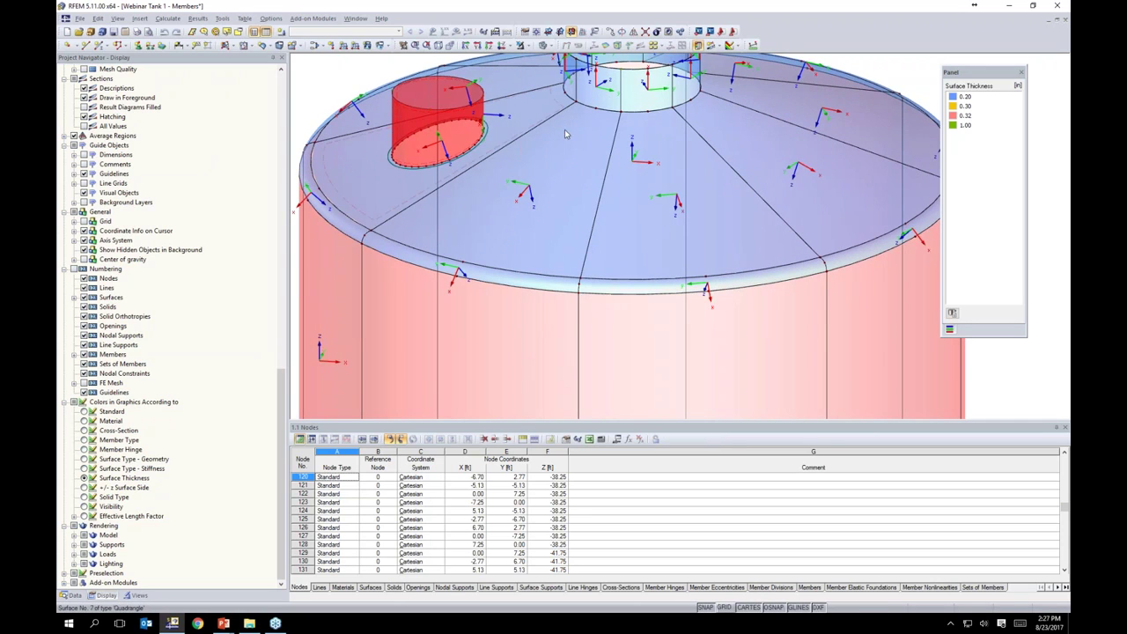
middle_click_drag(624, 220, 616, 339, "ctrl")
scroll(616, 361, "down", 1)
left_click_drag(707, 221, 551, 152)
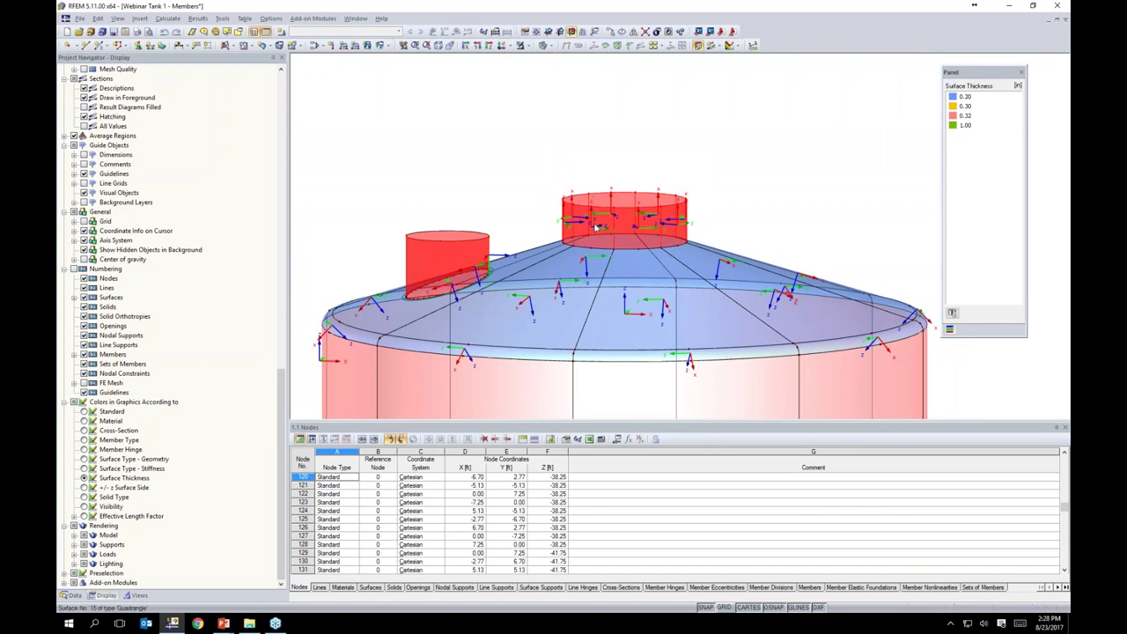
left_click(532, 45)
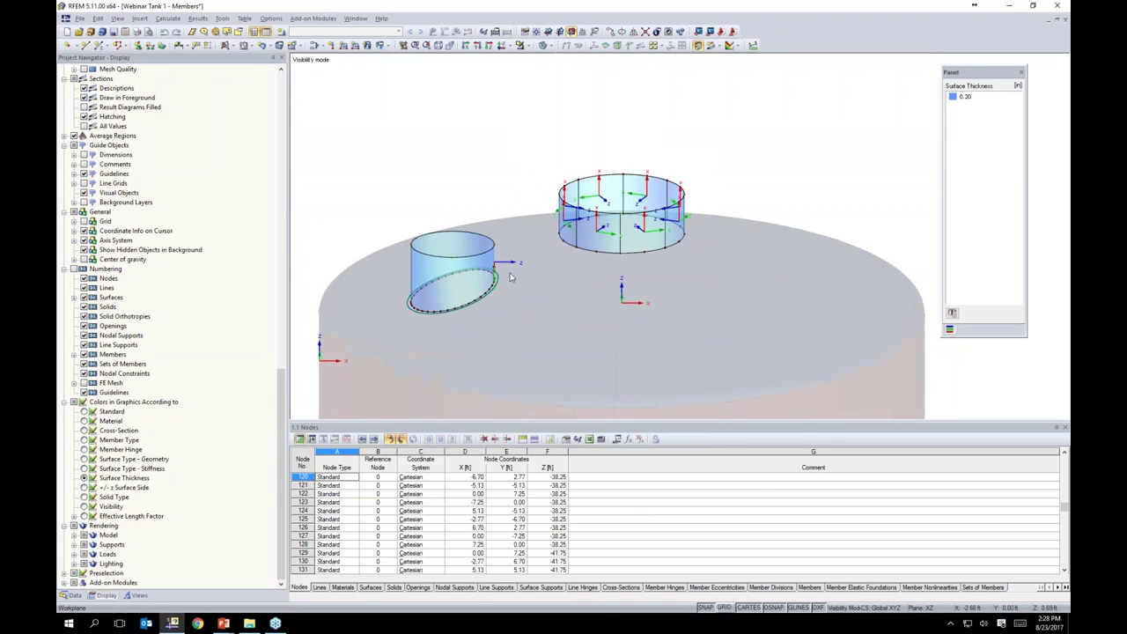
- Reverse the local axis system of the off-center nozzle surface on the roof
scroll(509, 264, "up", 4)
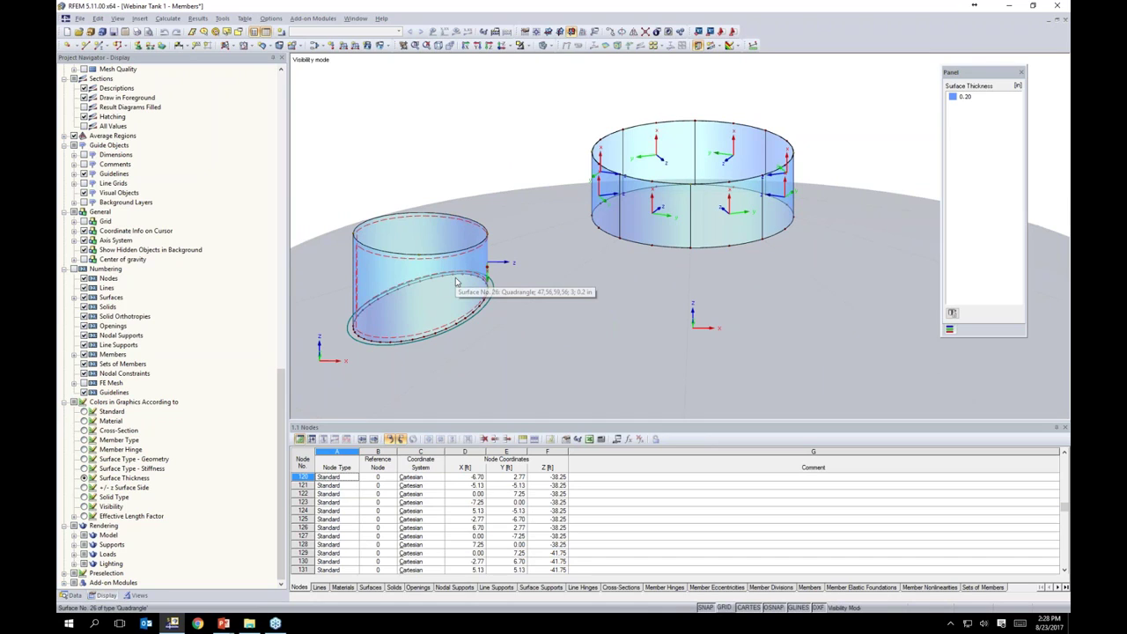
middle_click_drag(516, 320, 558, 286, "ctrl")
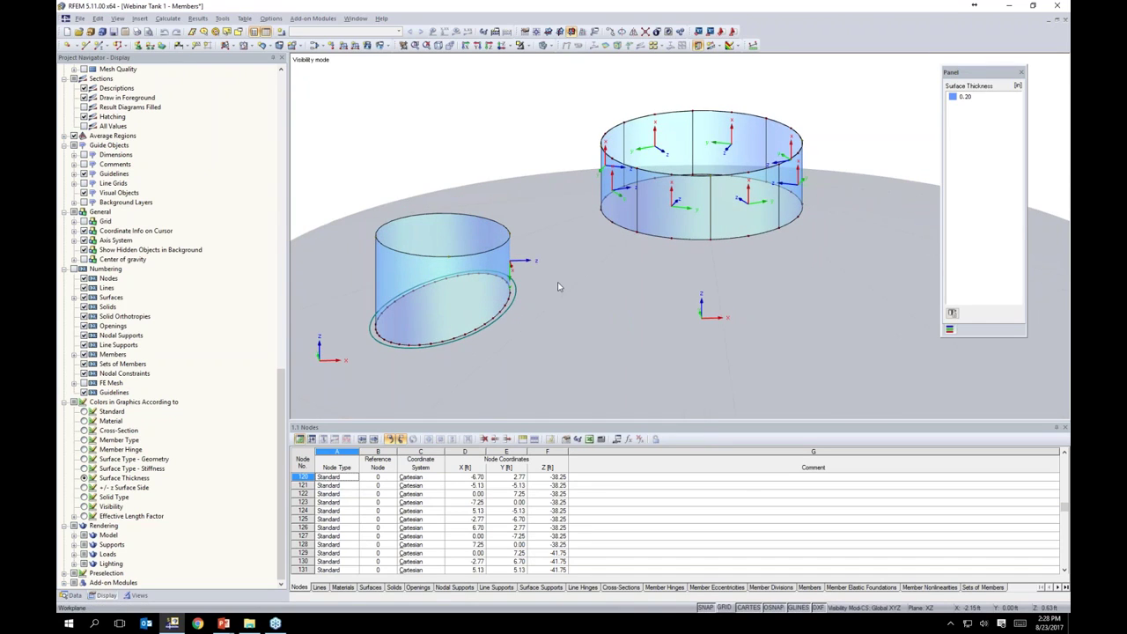
right_click(490, 264)
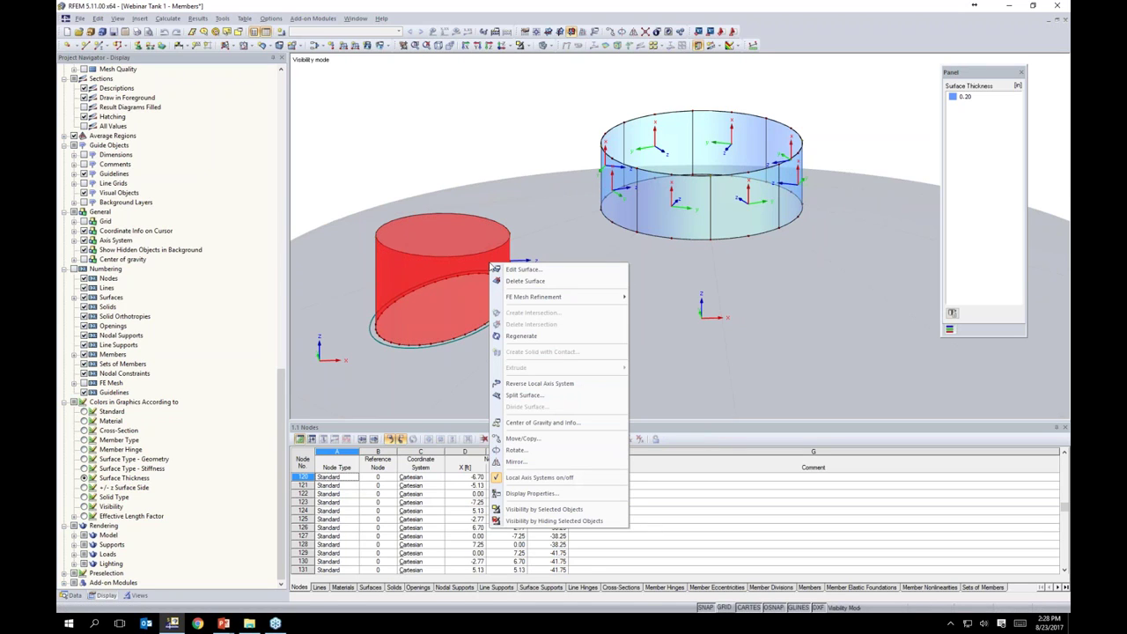
left_click(534, 385)
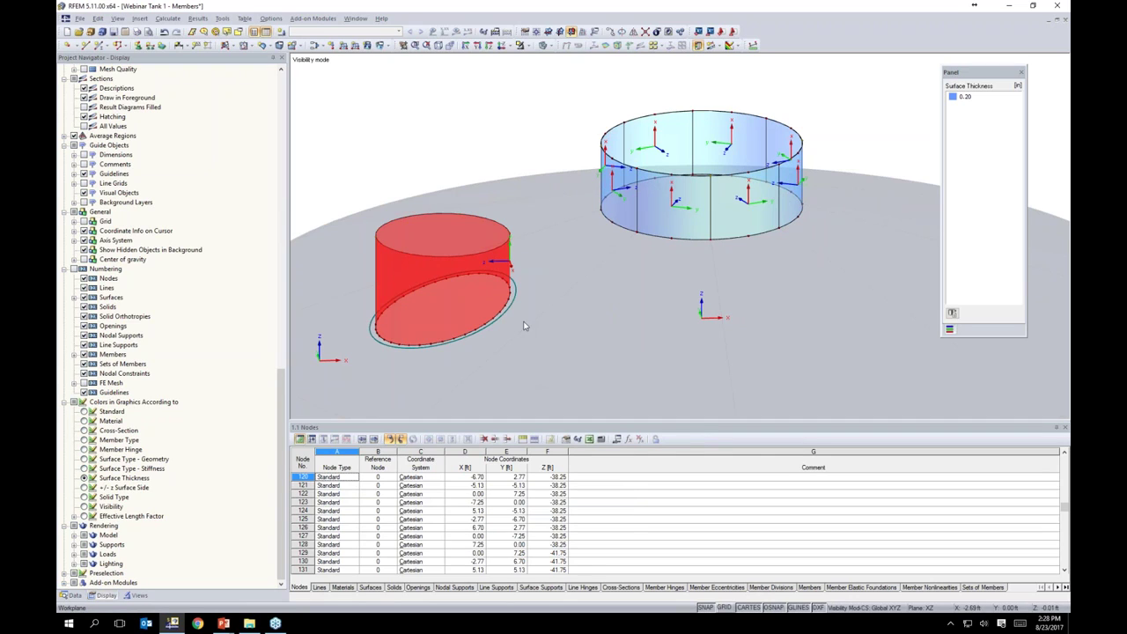
left_click(546, 256)
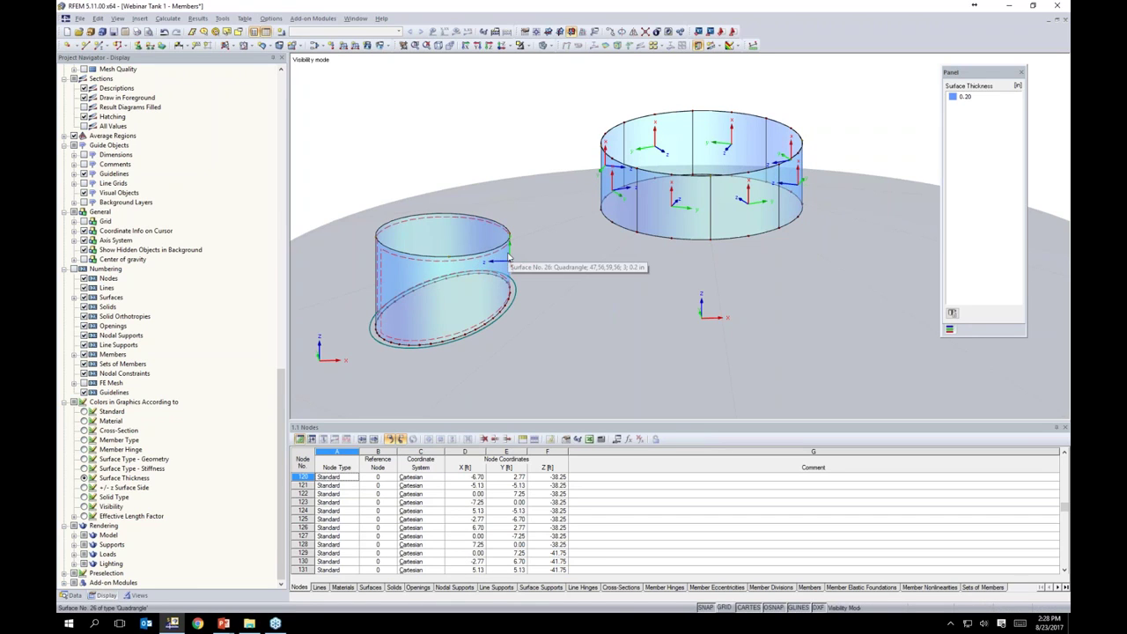
- Compare the local x, y and z axis directions of the off-center nozzle with those of the central cylinder
middle_click_drag(534, 285, 567, 295, "ctrl")
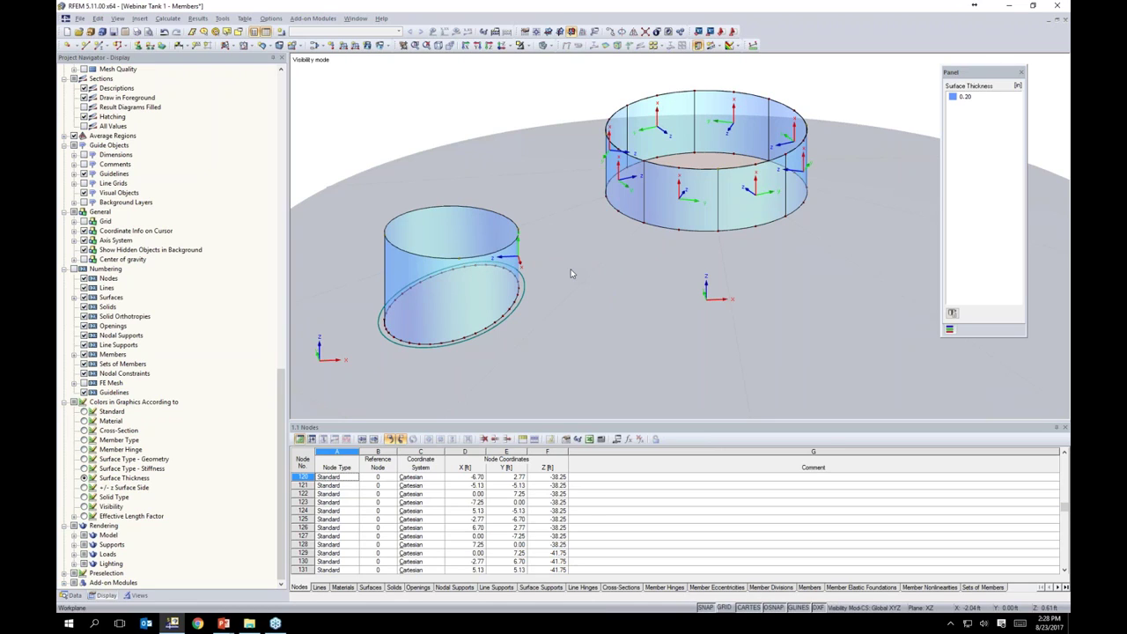
middle_click_drag(571, 269, 557, 284, "ctrl")
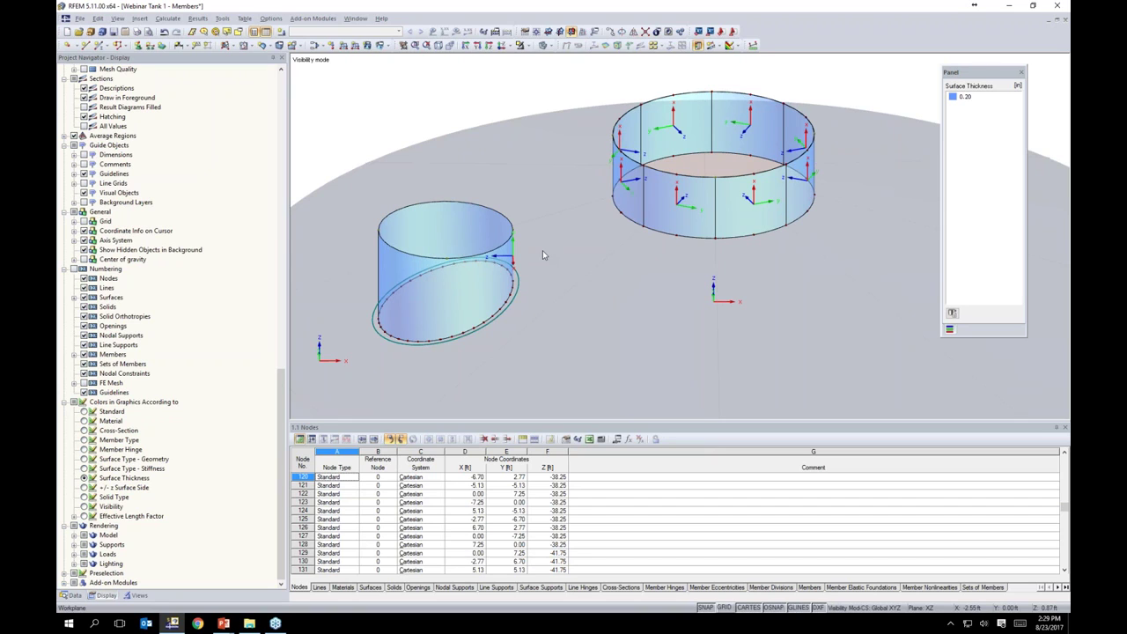
middle_click_drag(547, 273, 581, 272, "ctrl")
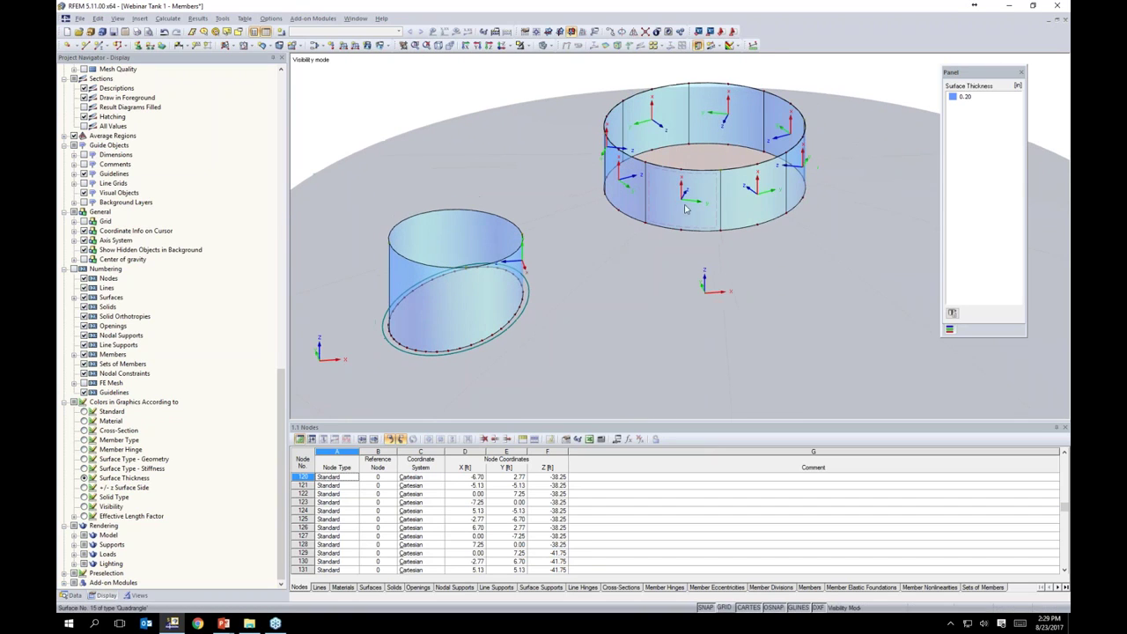
scroll(690, 204, "up", 2)
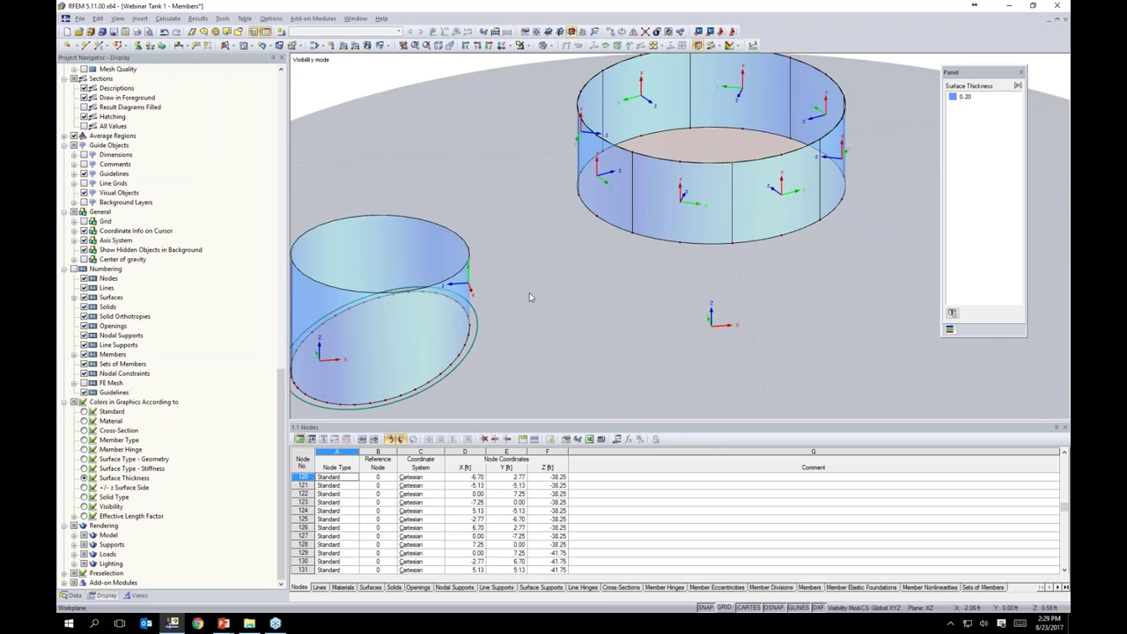
scroll(530, 297, "down", 2)
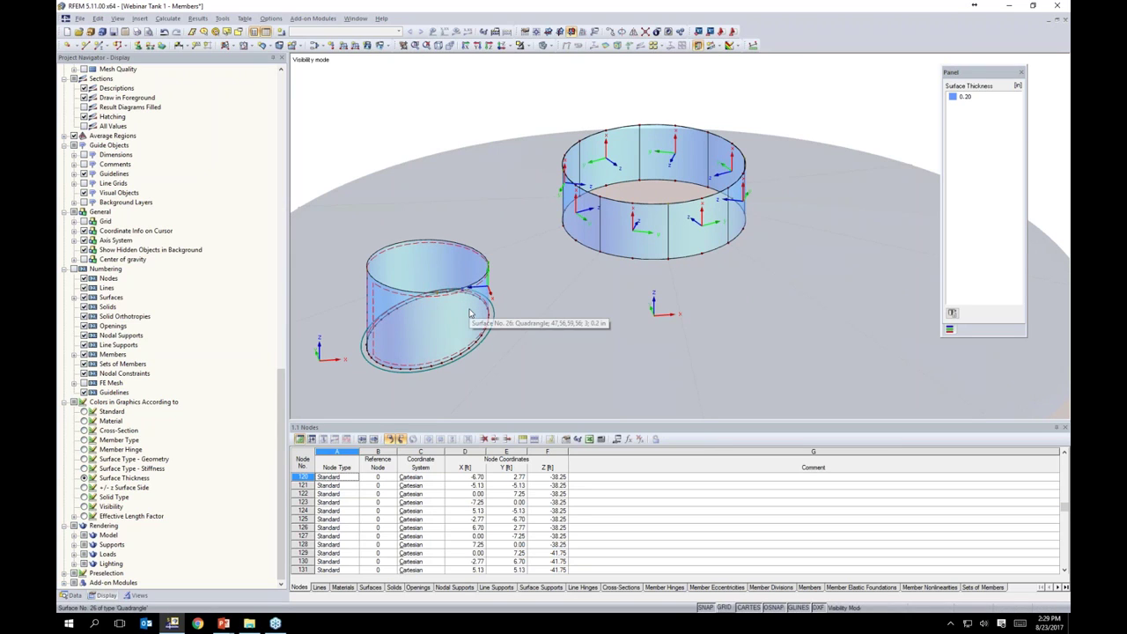
middle_click_drag(470, 313, 523, 278)
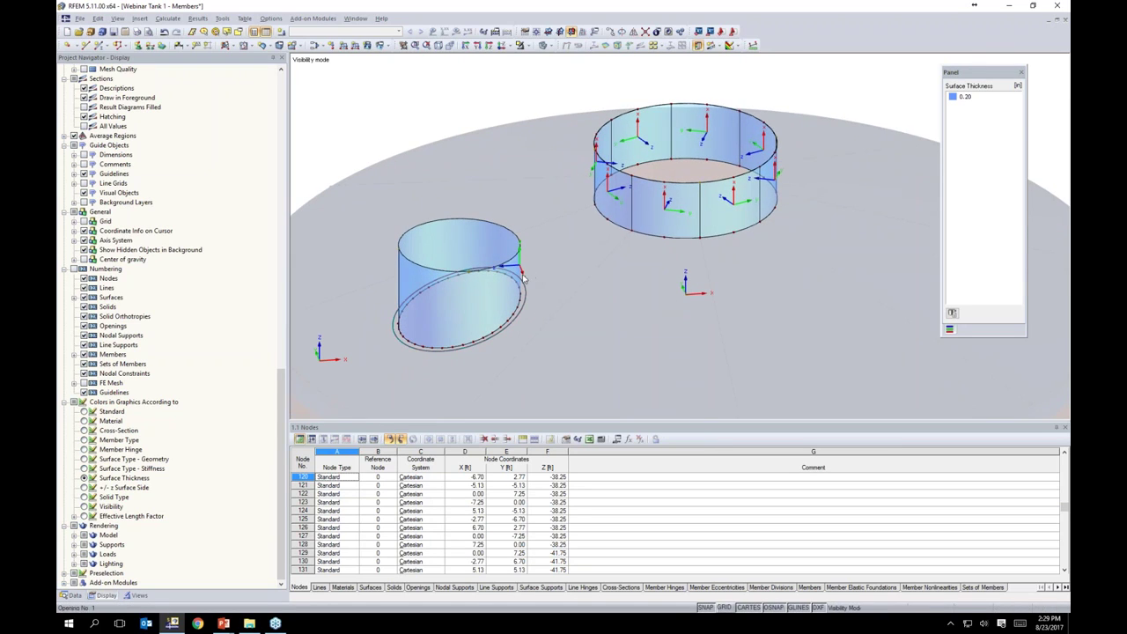
- Set the input axes of all isolated cylinder surfaces so that x runs parallel to line 48, a vertical edge of the central cylinder
left_click_drag(838, 389, 358, 87)
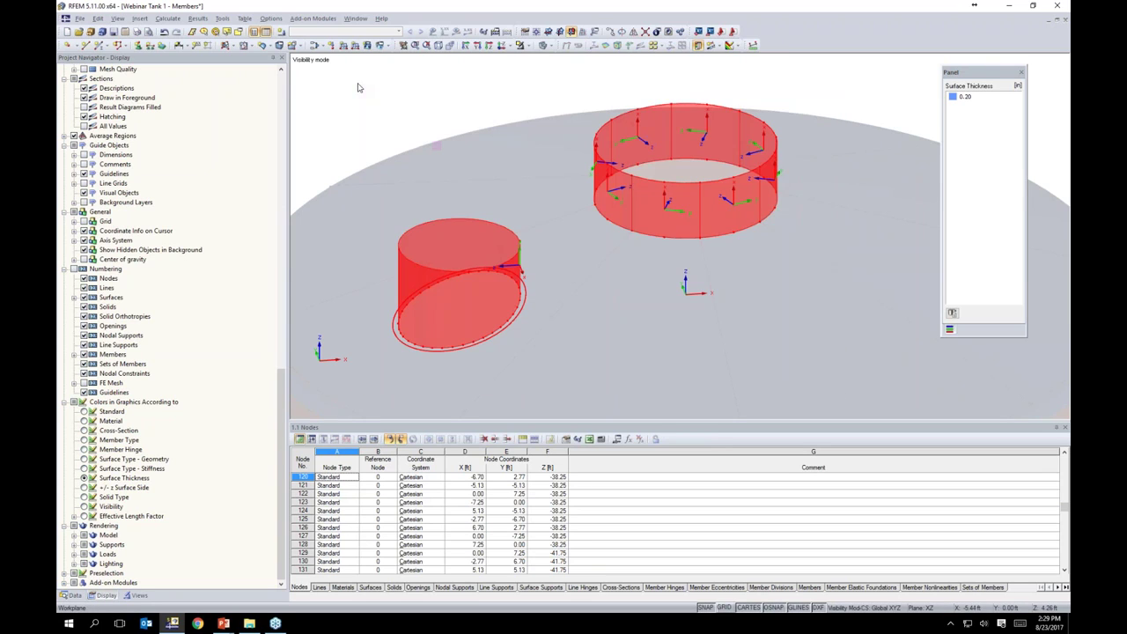
double_click(644, 206)
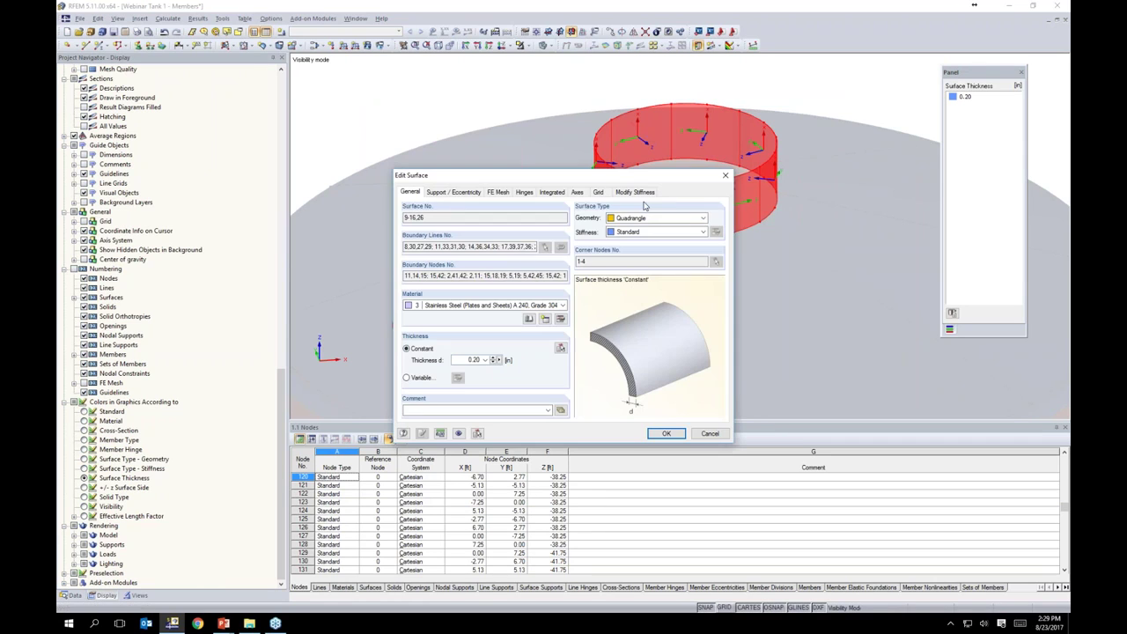
left_click(577, 192)
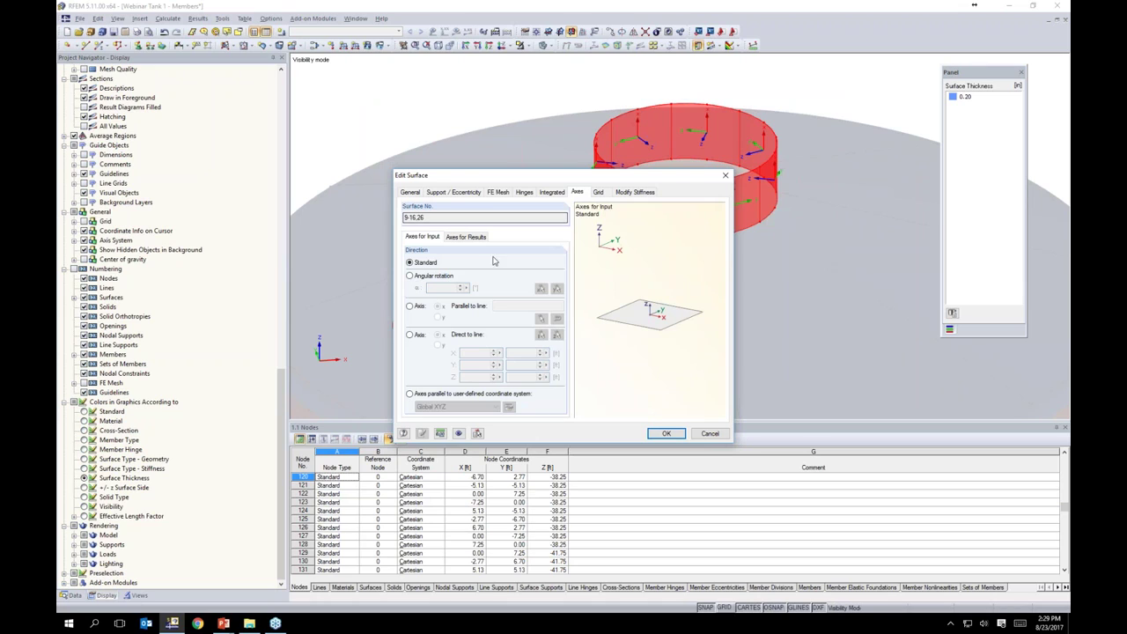
left_click(410, 306)
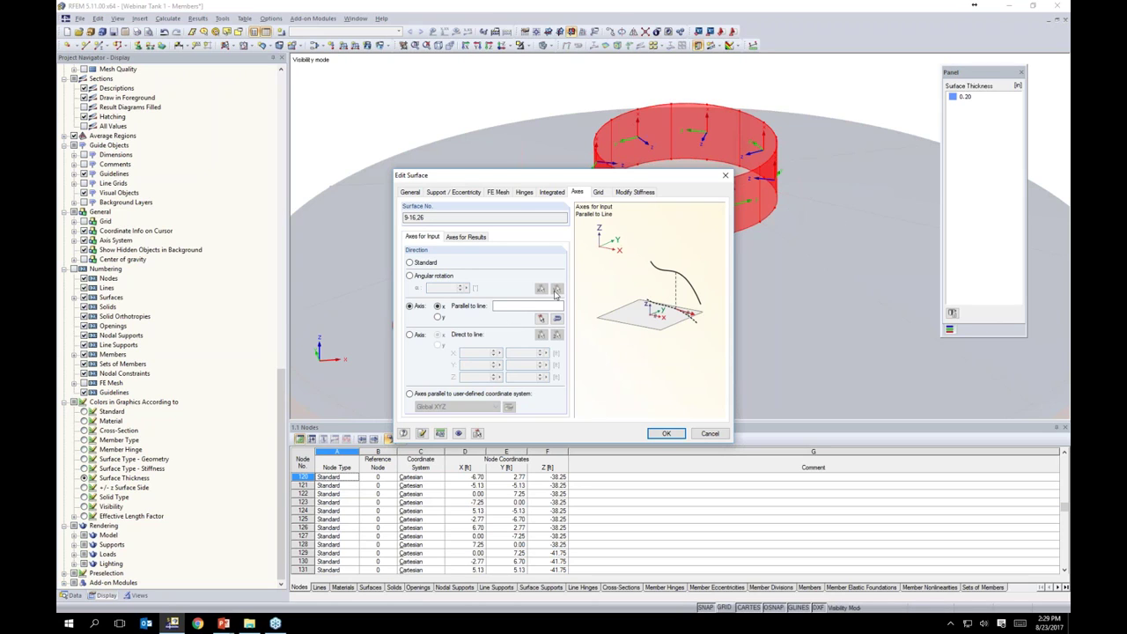
left_click(541, 318)
left_click(701, 211)
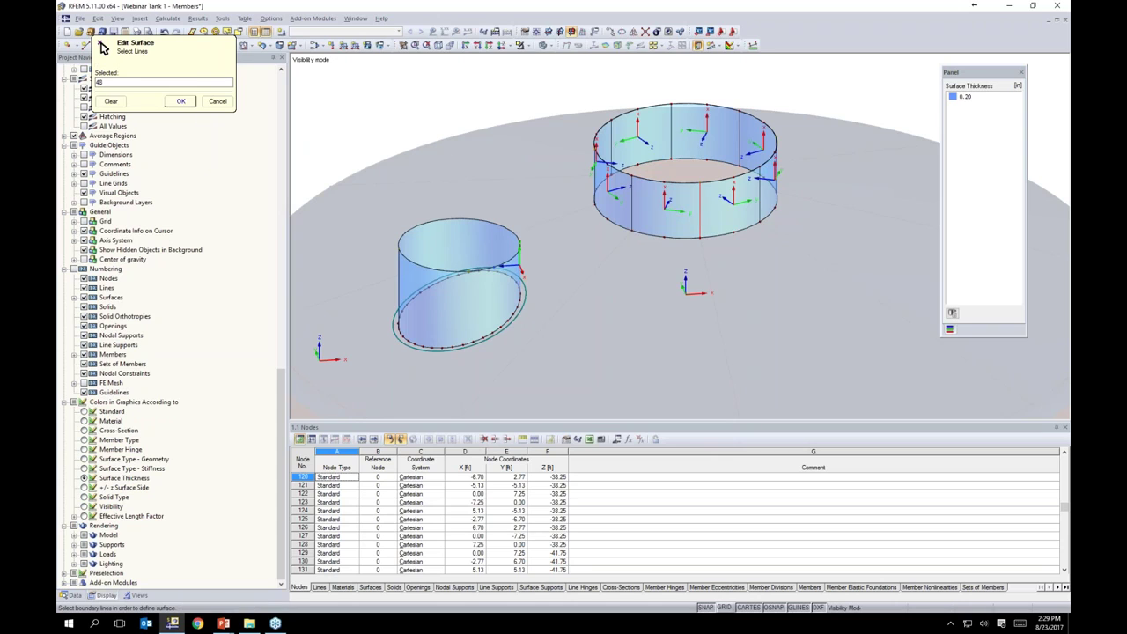
left_click(181, 100)
left_click(667, 433)
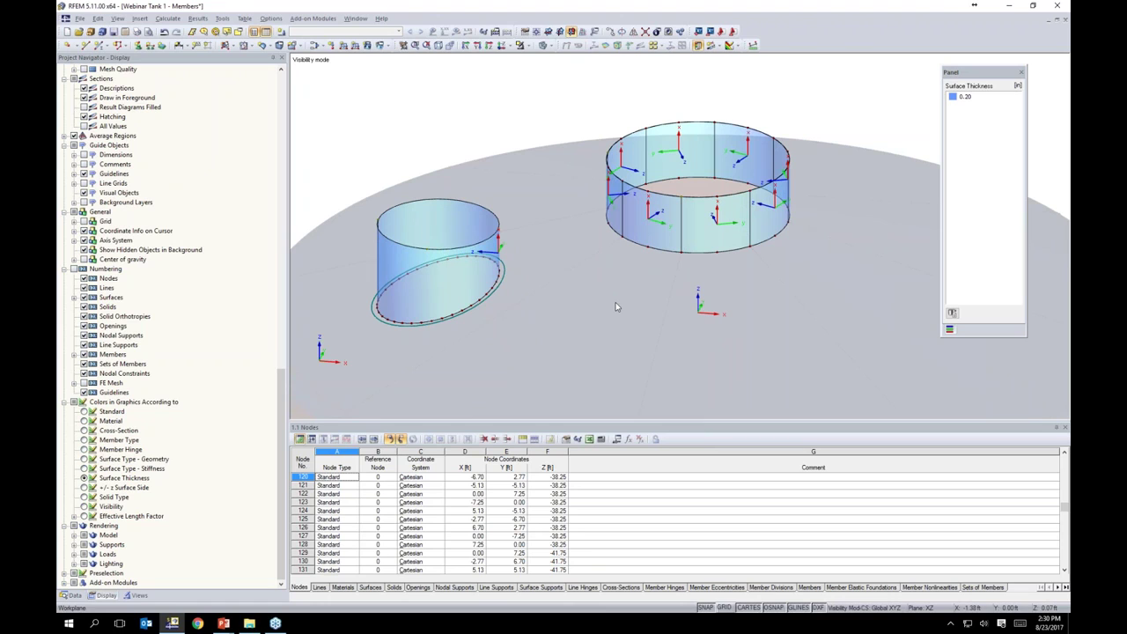
- Cancel the visibility mode to restore the complete tank model
scroll(610, 261, "down", 4)
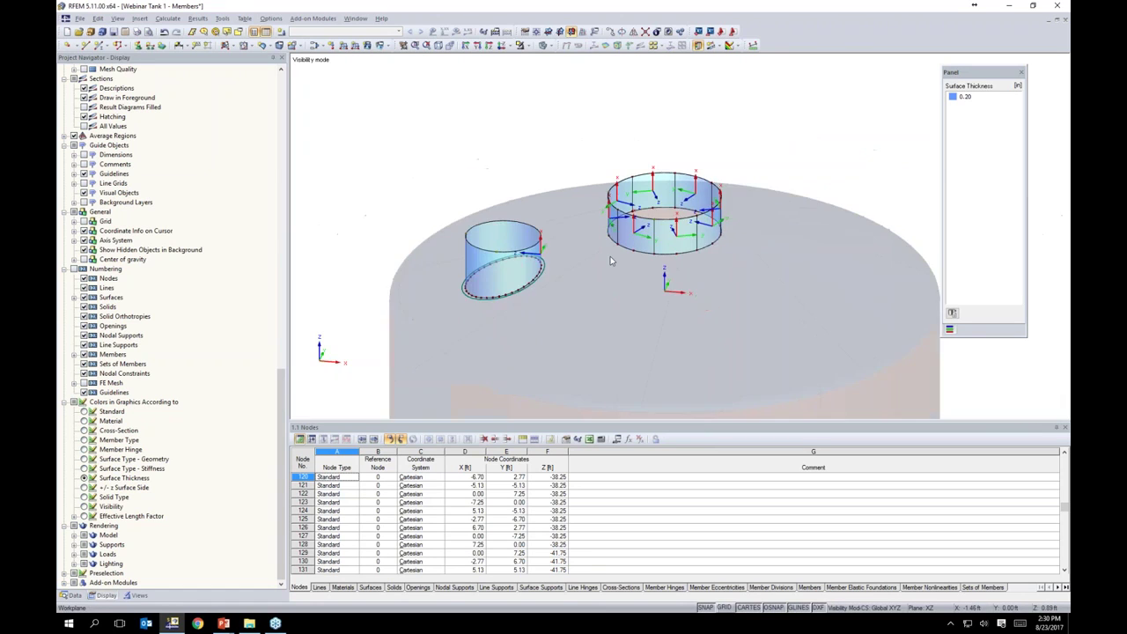
scroll(614, 236, "down", 3)
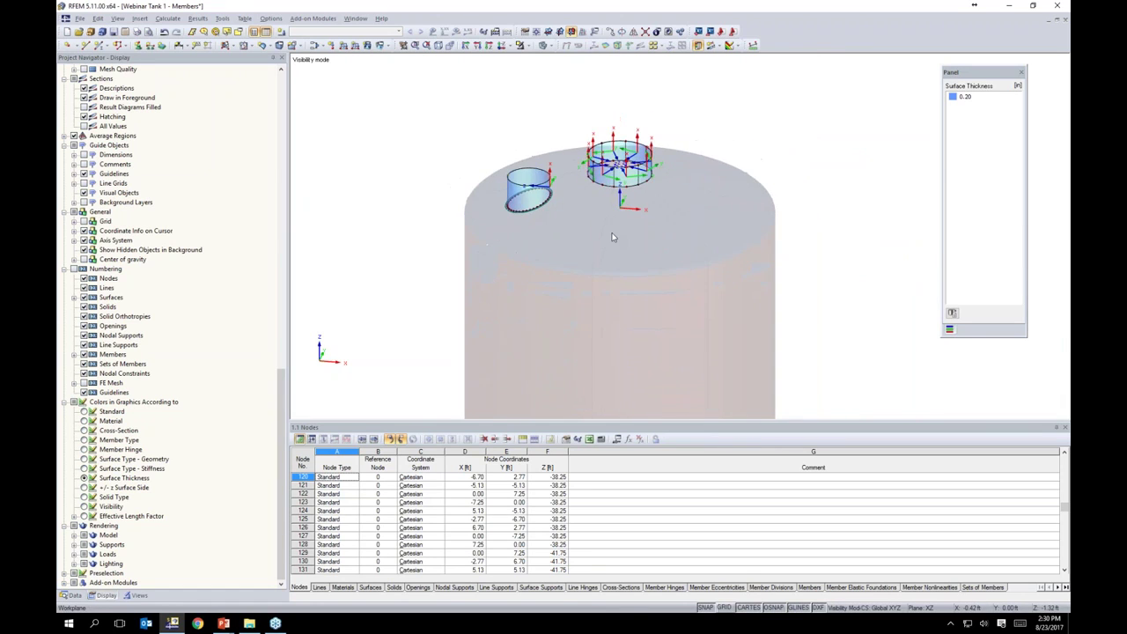
left_click(526, 46)
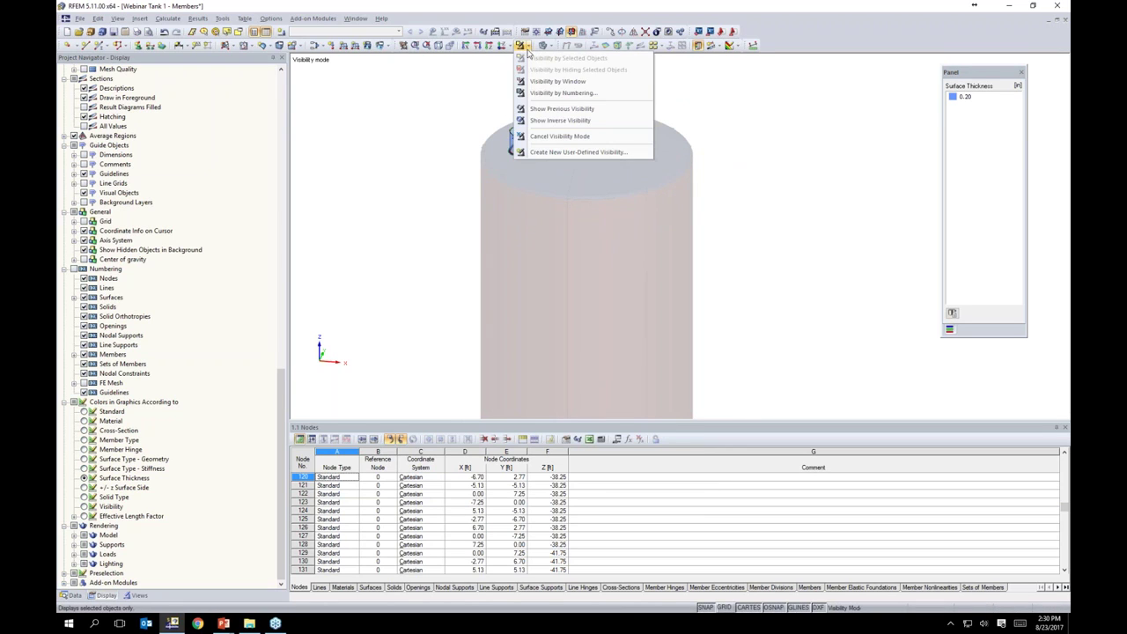
left_click(560, 135)
- Turn off the display of the local axis systems for the tank's surfaces
right_click(663, 265)
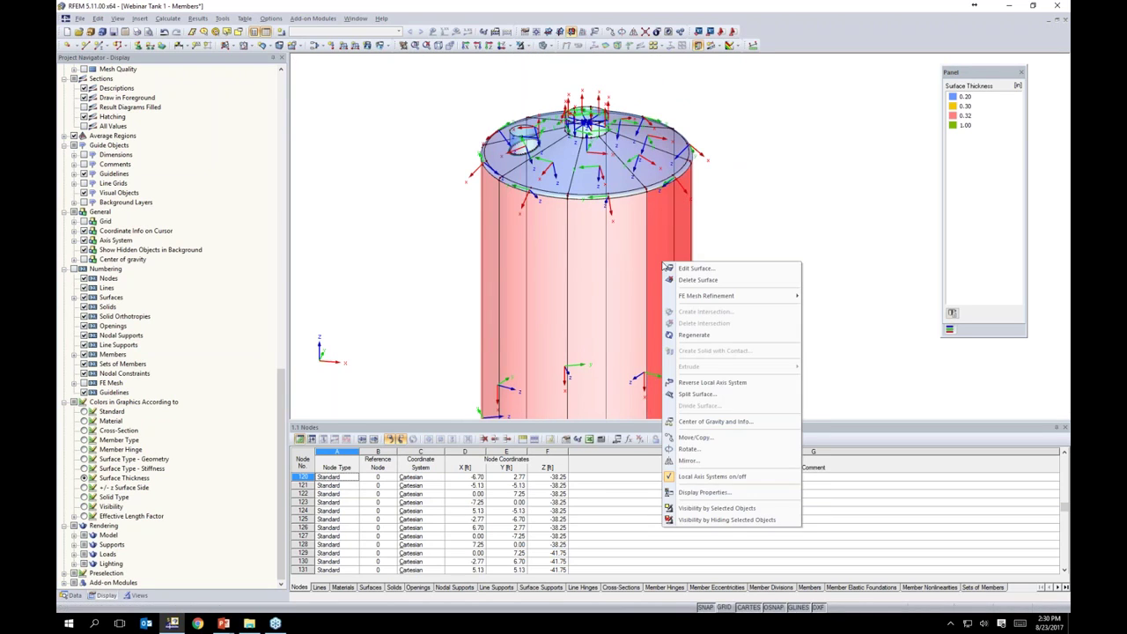
left_click(704, 478)
scroll(759, 270, "down", 1)
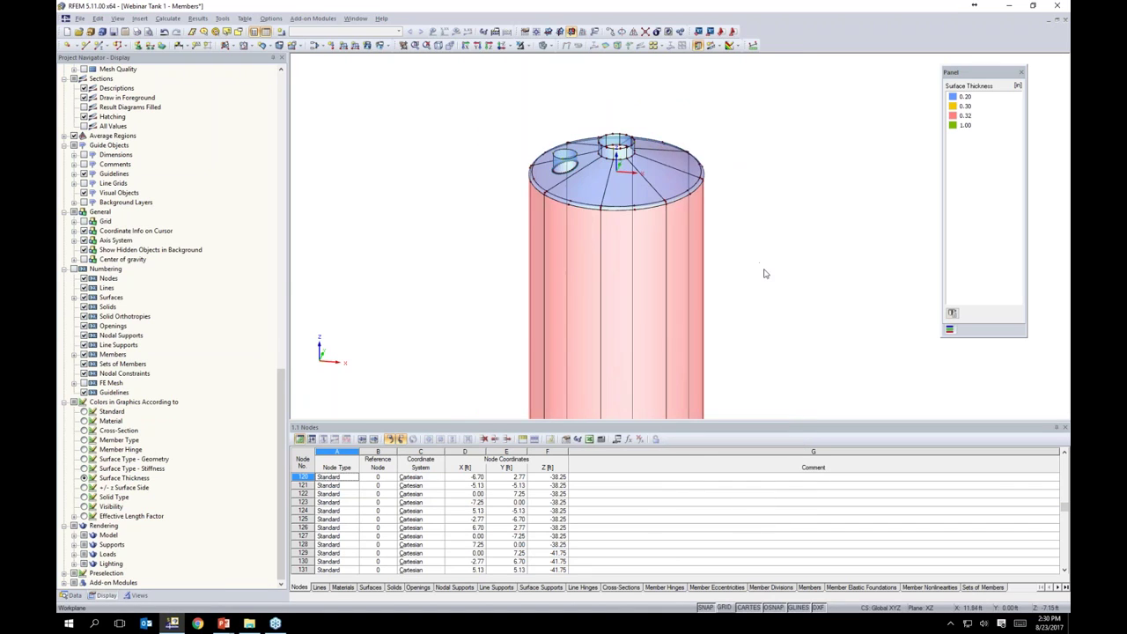
- Describe load case LC1, the dead-category case with active self-weight, as "Dead Load"
middle_click_drag(763, 272, 693, 131)
scroll(704, 282, "down", 1)
scroll(704, 286, "down", 5)
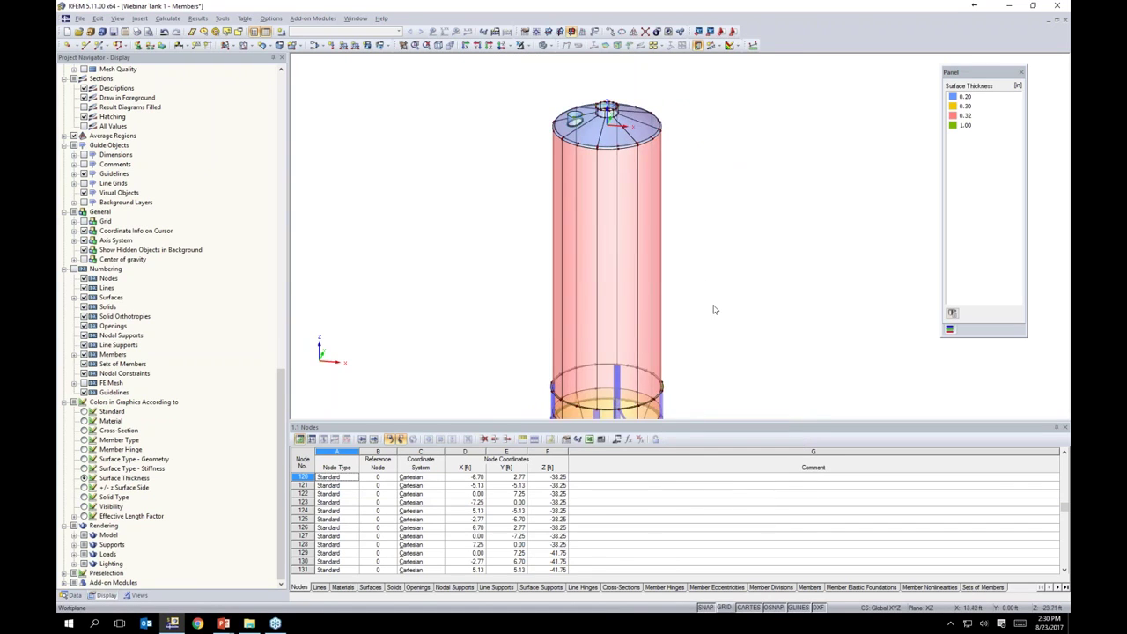
left_click(315, 47)
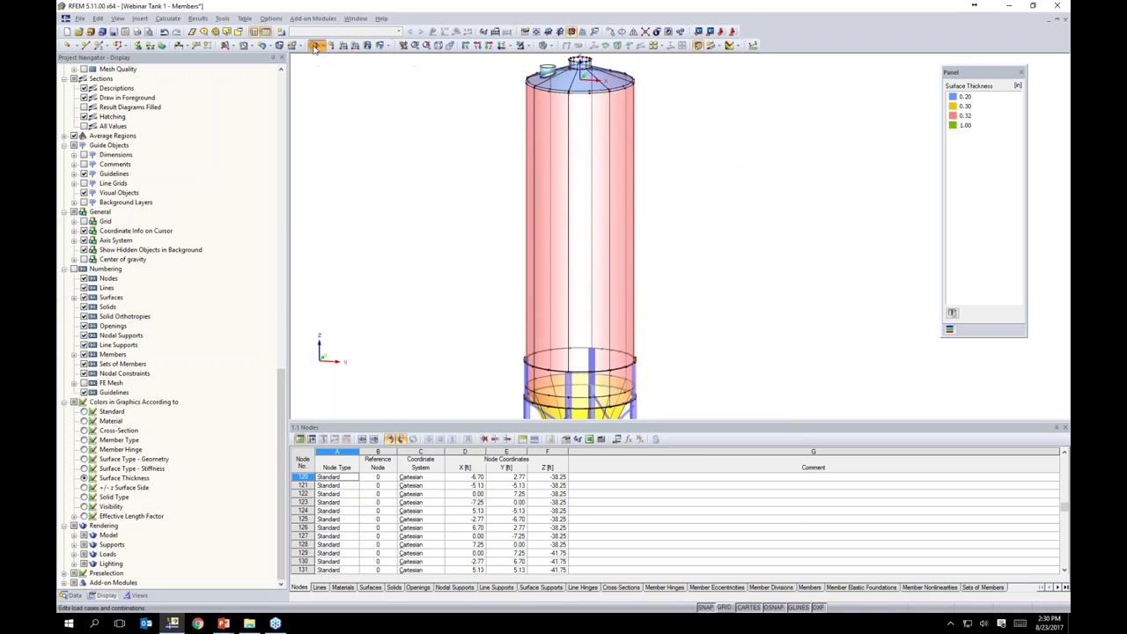
left_click(343, 73)
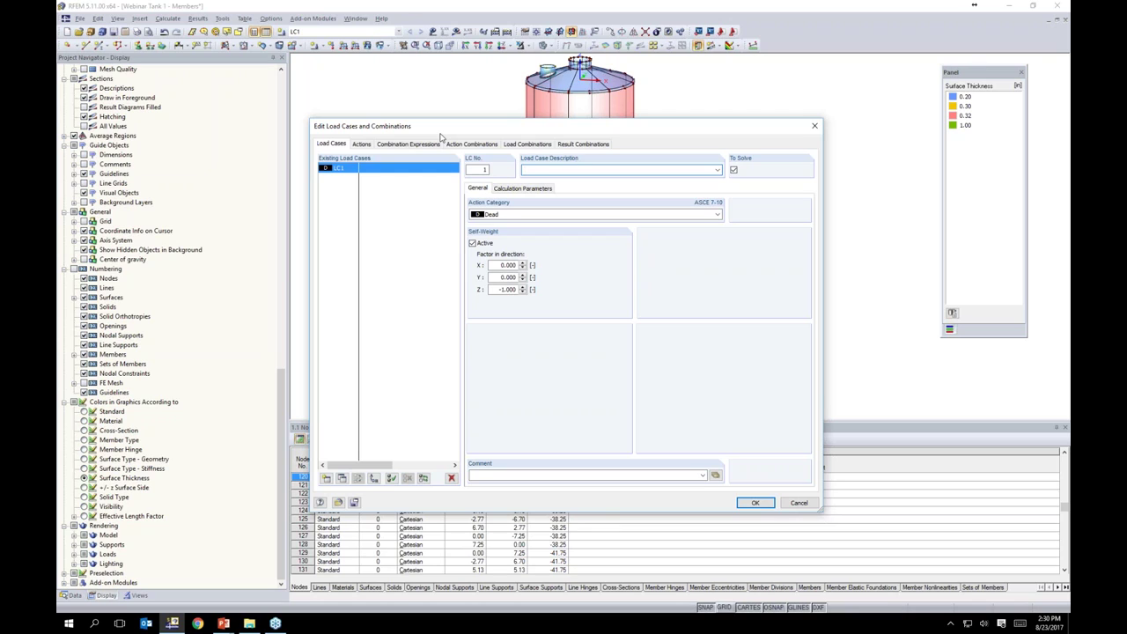
type("Dead Load")
- Add a second load case described as "Pressure - Horizontal" with the action category Live
left_click(326, 477)
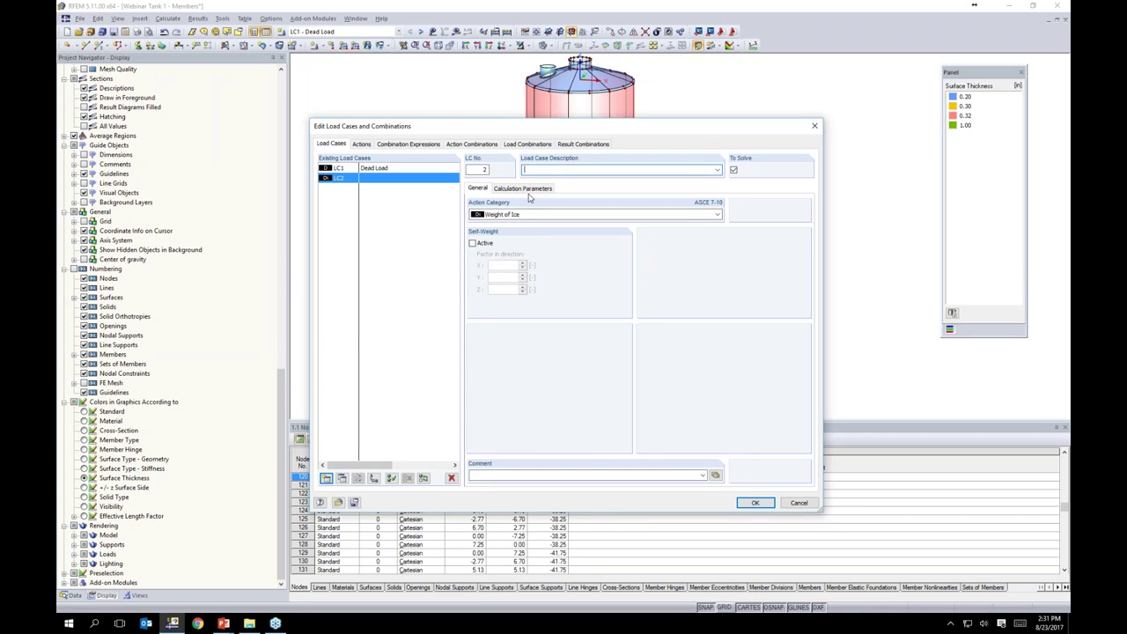
type("Pressure - Horizontal")
left_click(603, 214)
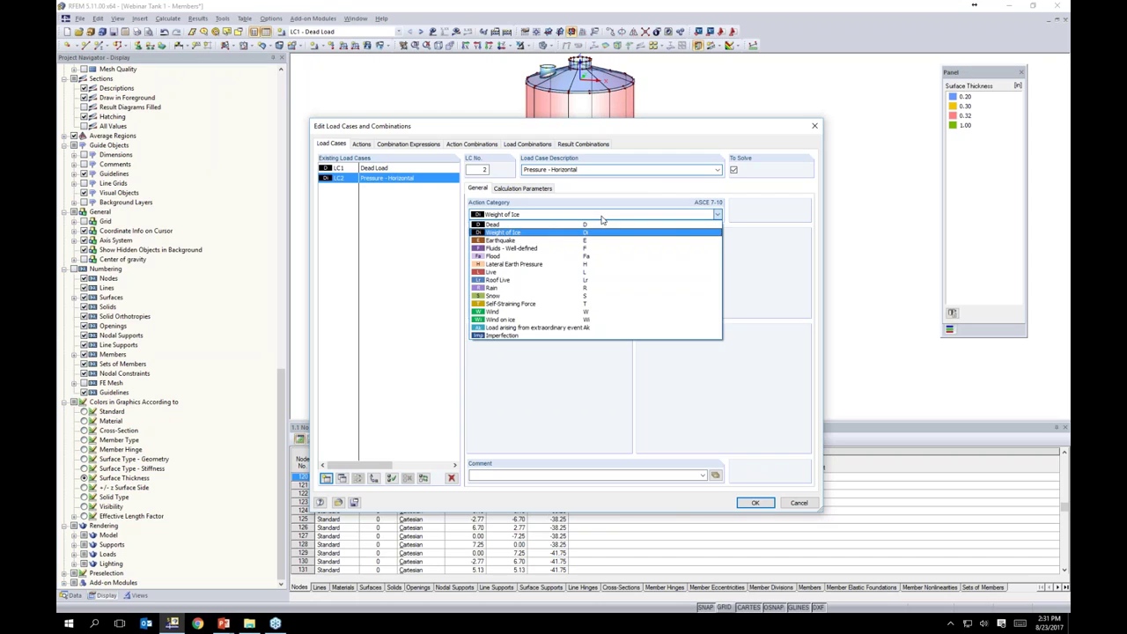
left_click(498, 274)
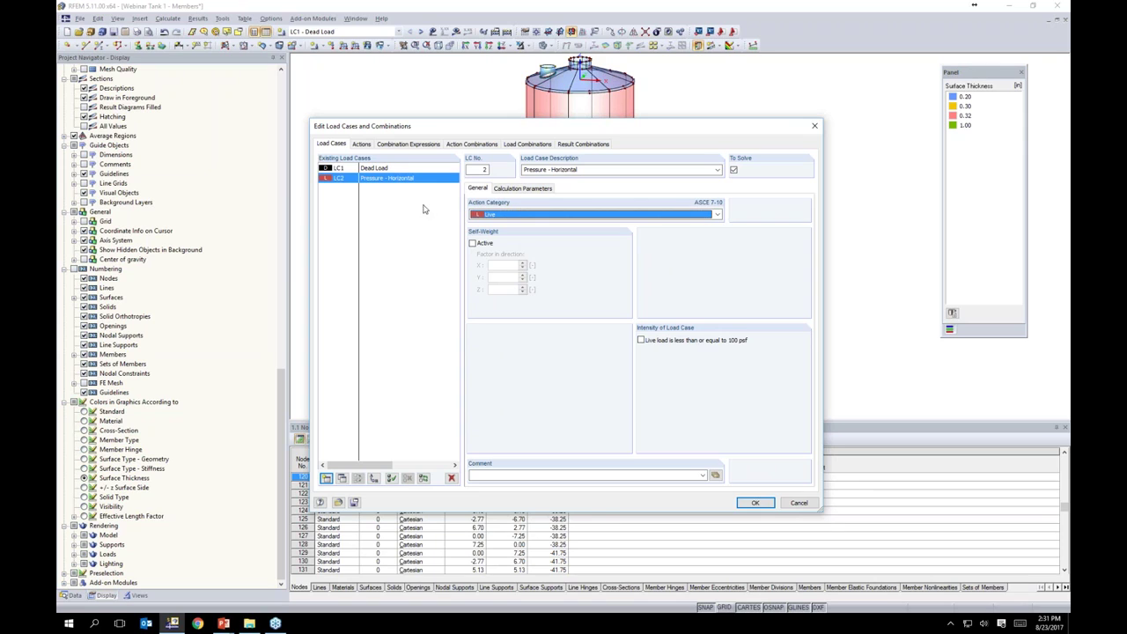
left_click(754, 503)
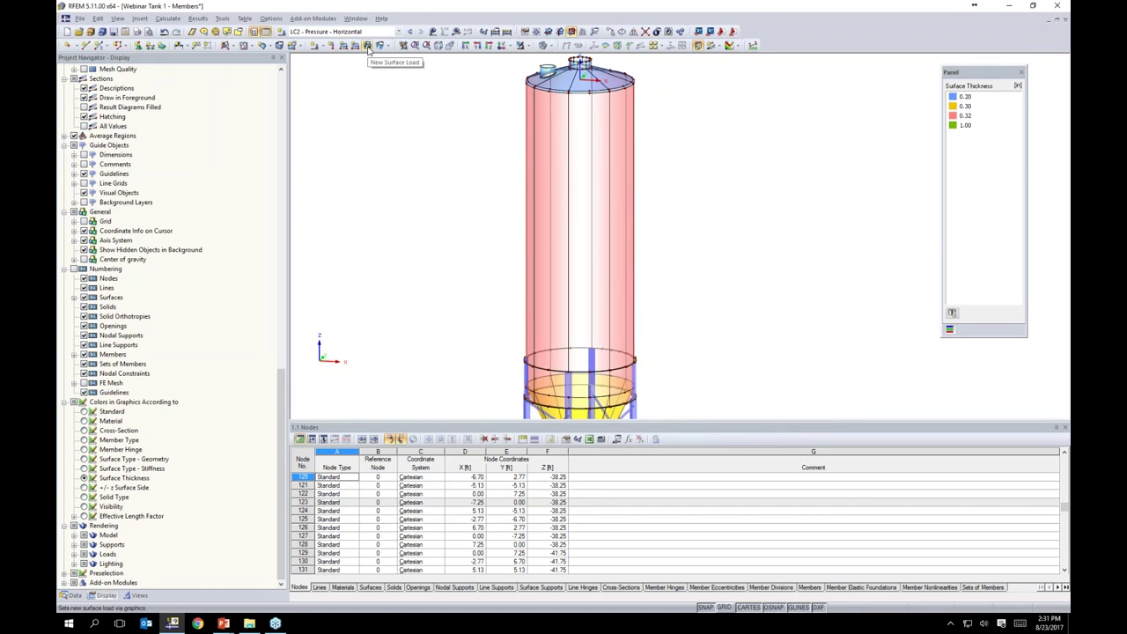
- Start a surface load in local z, distributed linearly in Z between node 83 at the wall's upper edge and node 135 at the hopper's upper edge
left_click(368, 46)
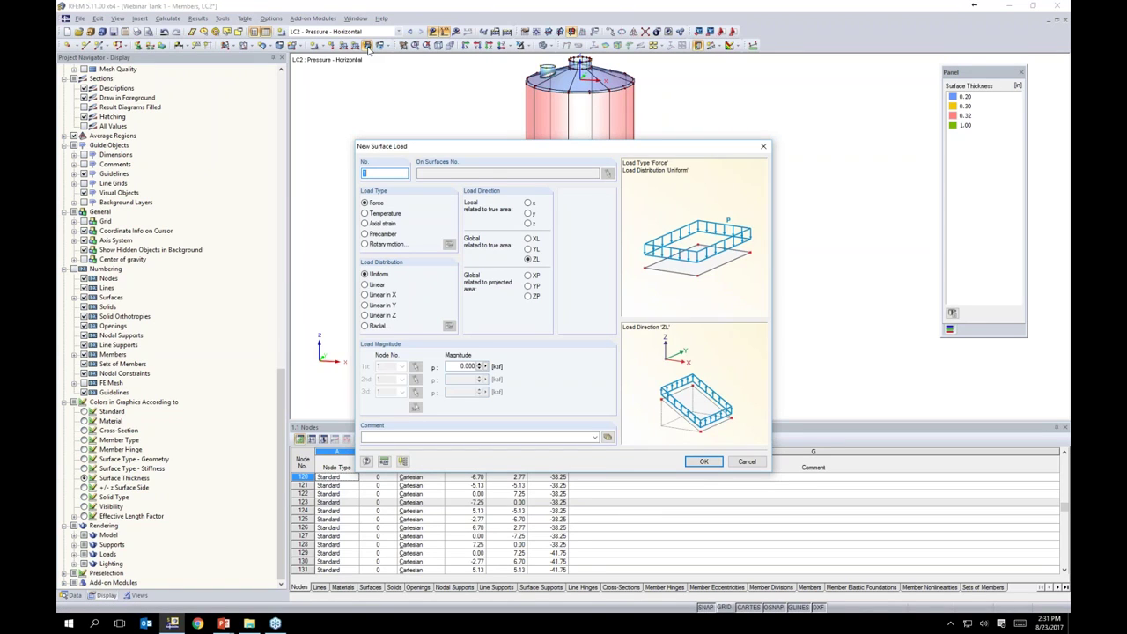
left_click(528, 223)
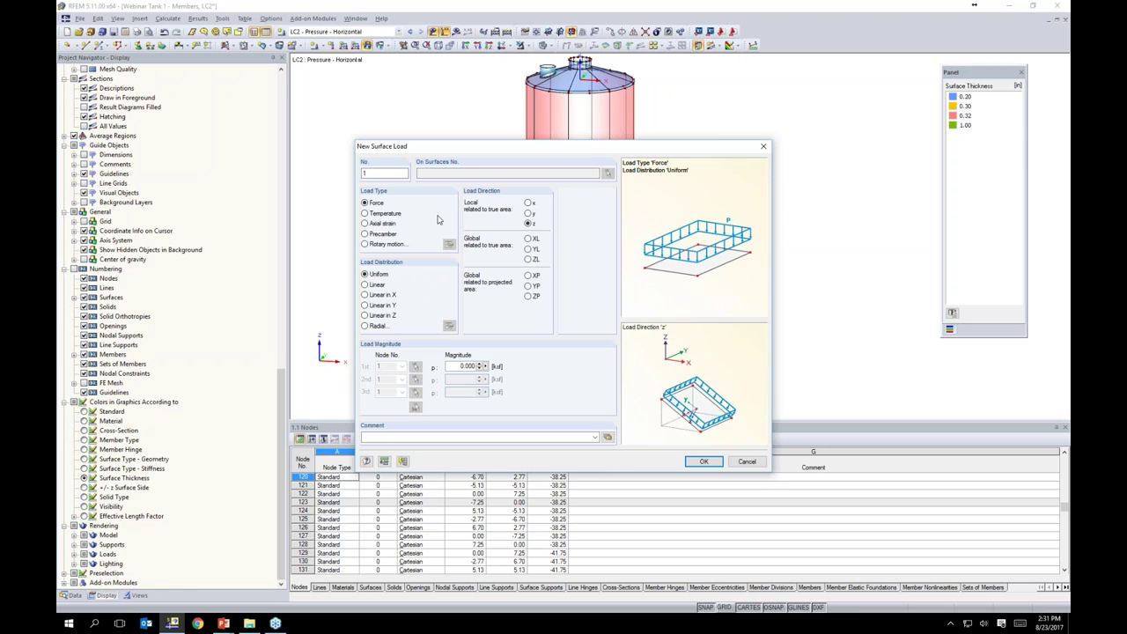
left_click(366, 315)
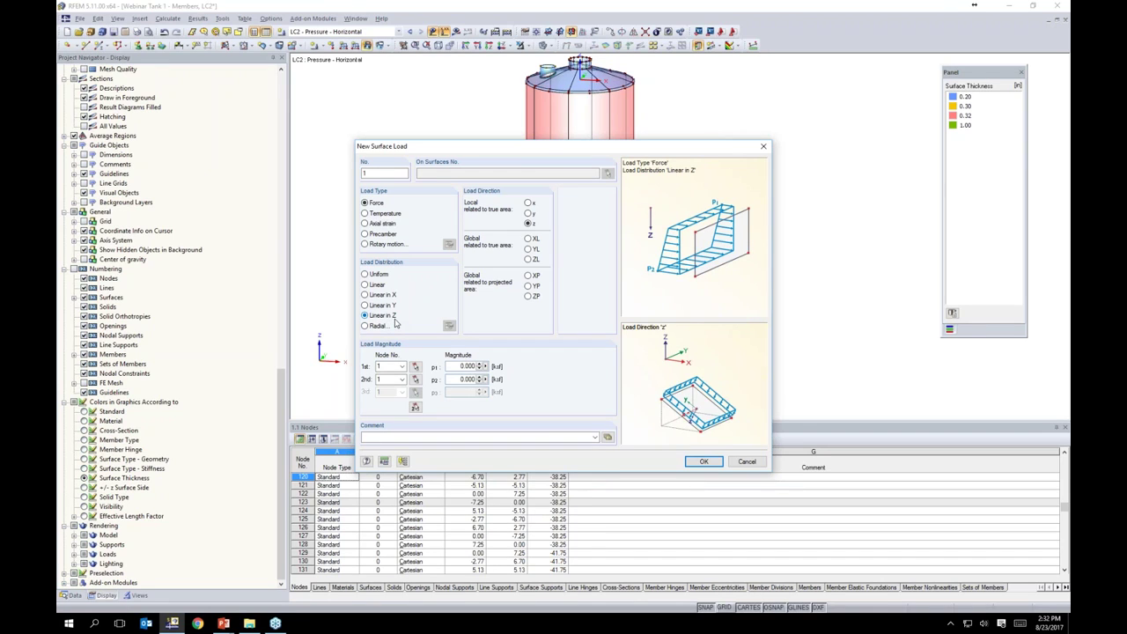
left_click(417, 409)
scroll(597, 99, "up", 5)
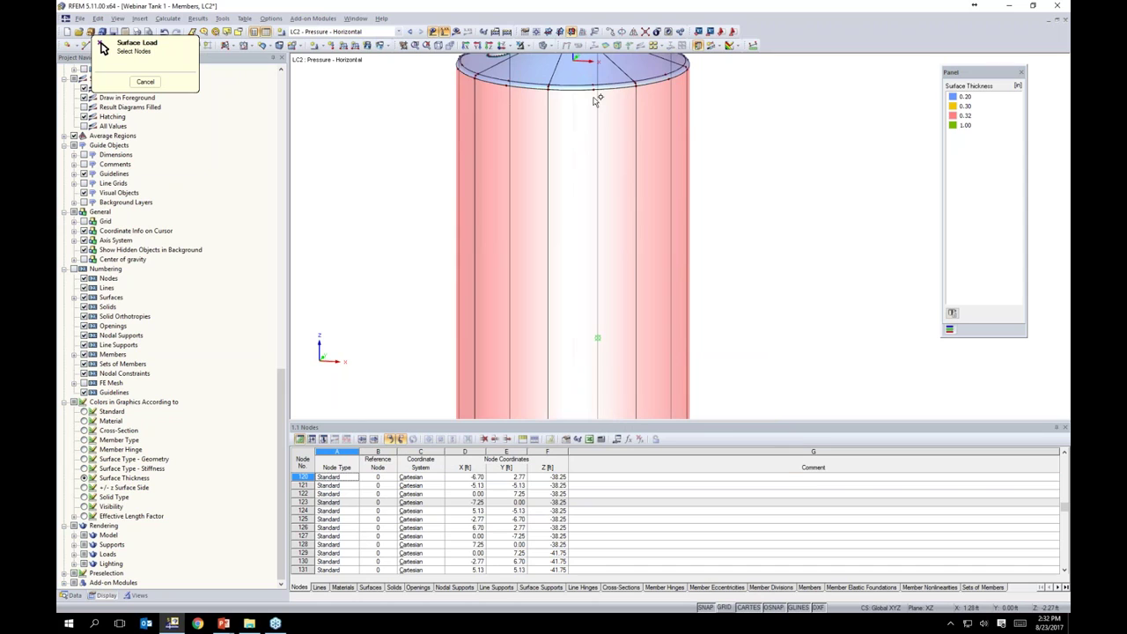
scroll(592, 88, "down", 5)
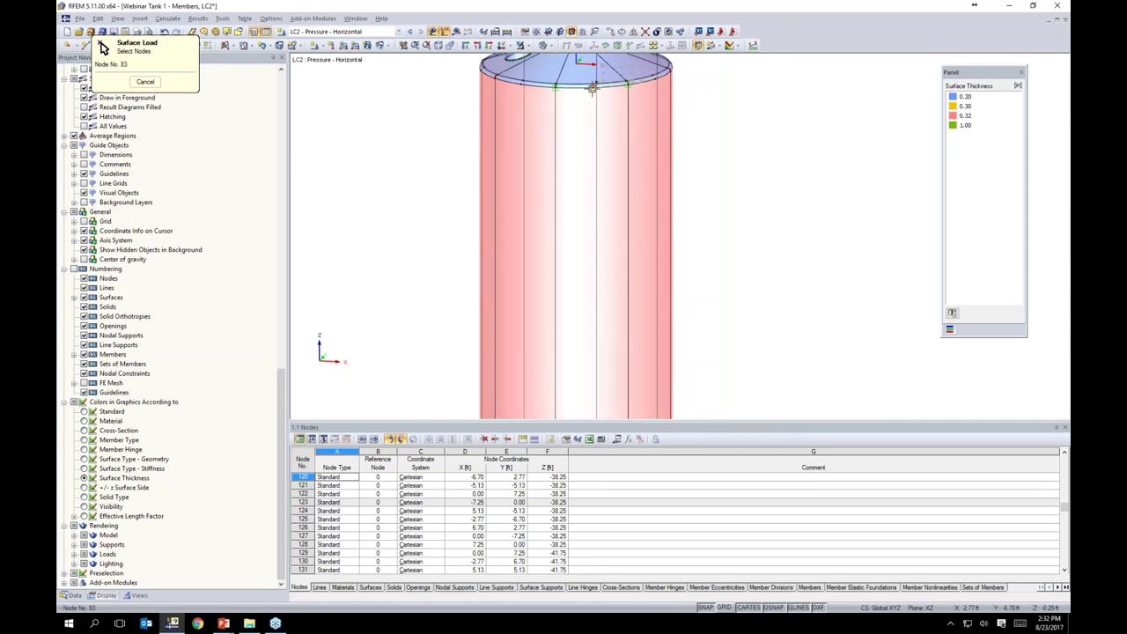
middle_click_drag(593, 290, 561, 150)
scroll(568, 282, "up", 5)
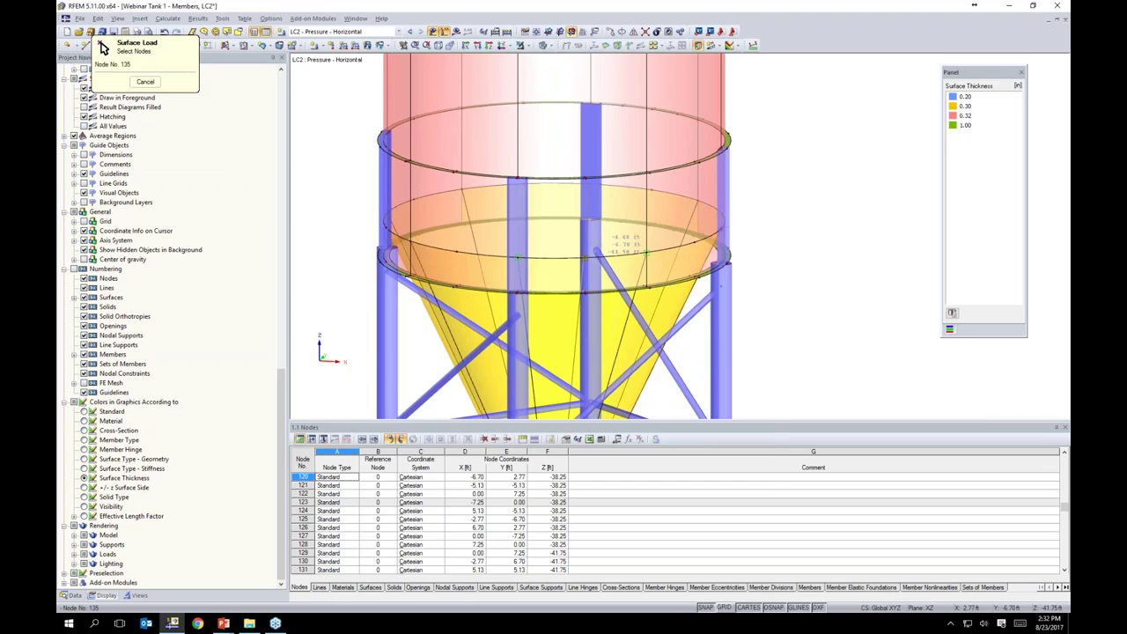
left_click(584, 258)
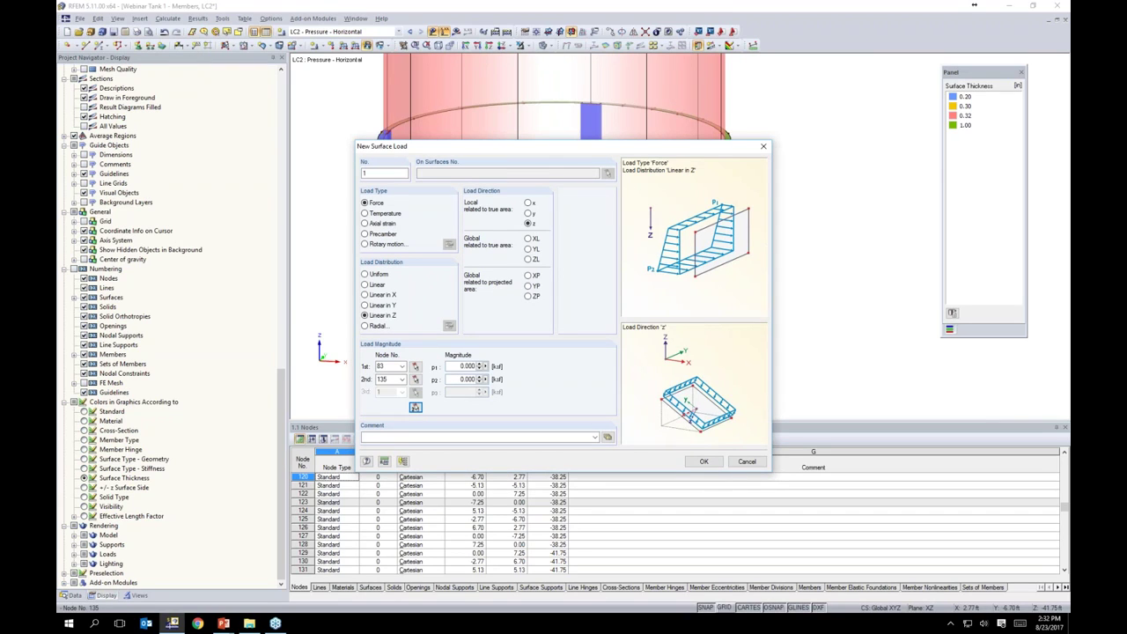
- Set the surface load's magnitudes to -0.5 ksf at the first node and -5 ksf at the second node
left_click_drag(457, 366, 509, 367)
type("-0.5")
key("Tab")
type("-")
left_click(701, 463)
- Apply the linear pressure load to the tall cylinder wall surfaces and the short wall section between the column rings
scroll(763, 218, "down", 1)
middle_click_drag(691, 104, 674, 253)
left_click(674, 253)
middle_click_drag(730, 329, 737, 218)
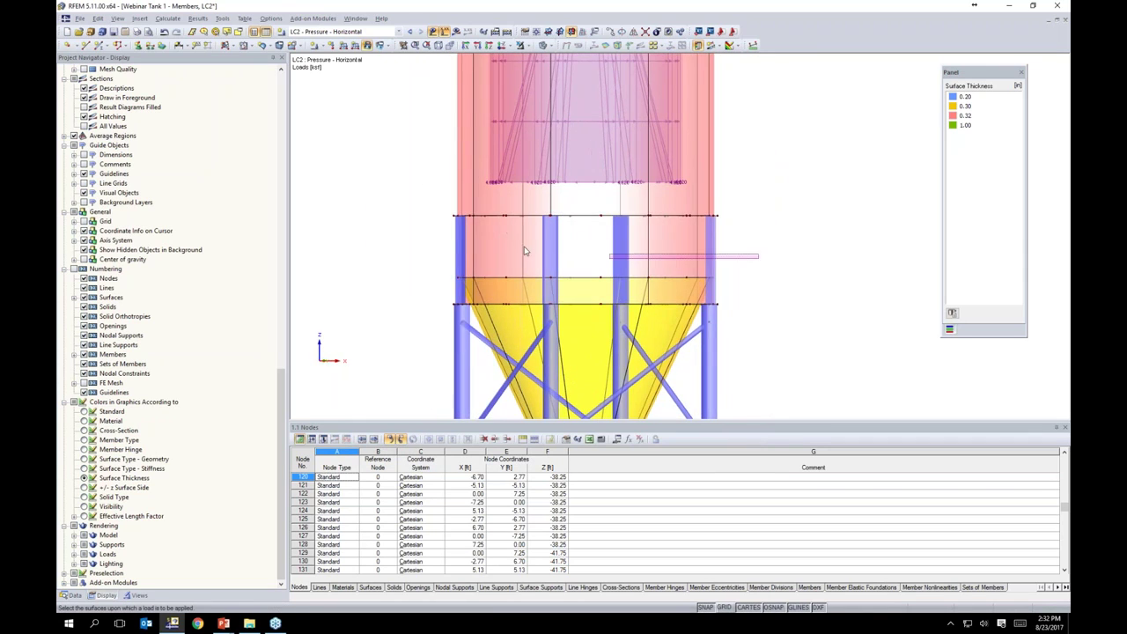
left_click(678, 257)
scroll(783, 240, "down", 5)
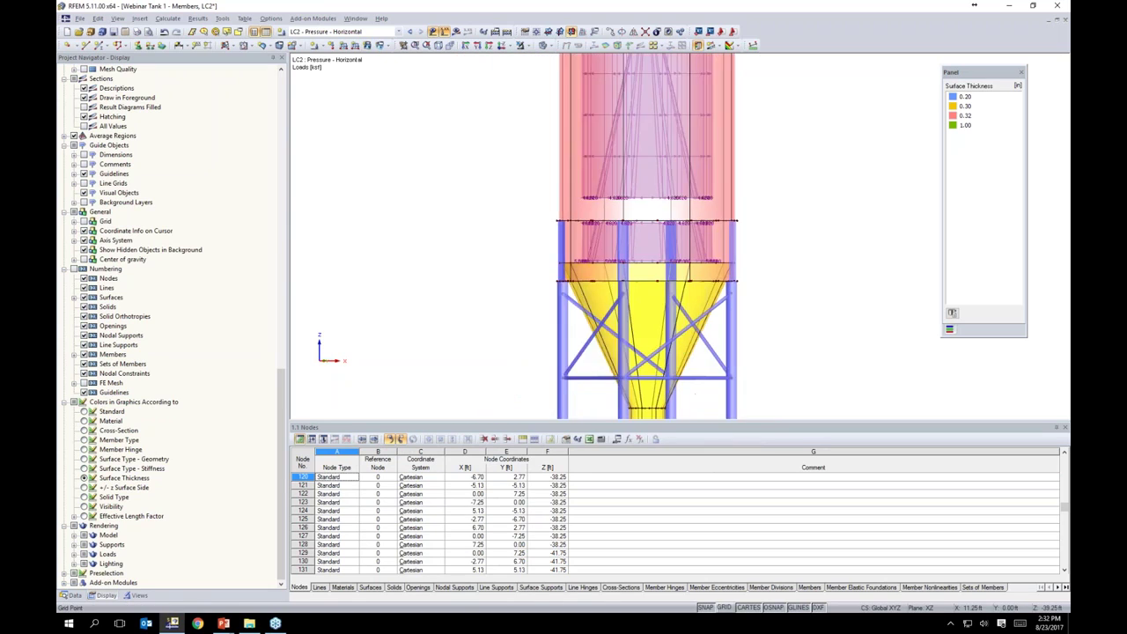
middle_click_drag(695, 216, 668, 289, "ctrl")
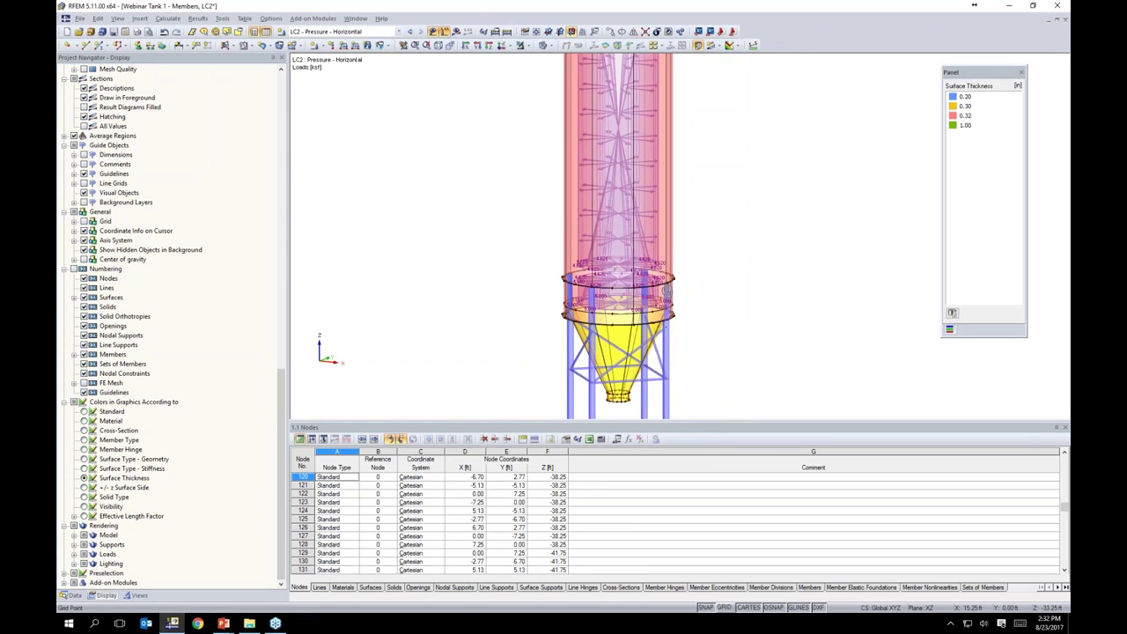
middle_click_drag(684, 145, 666, 239)
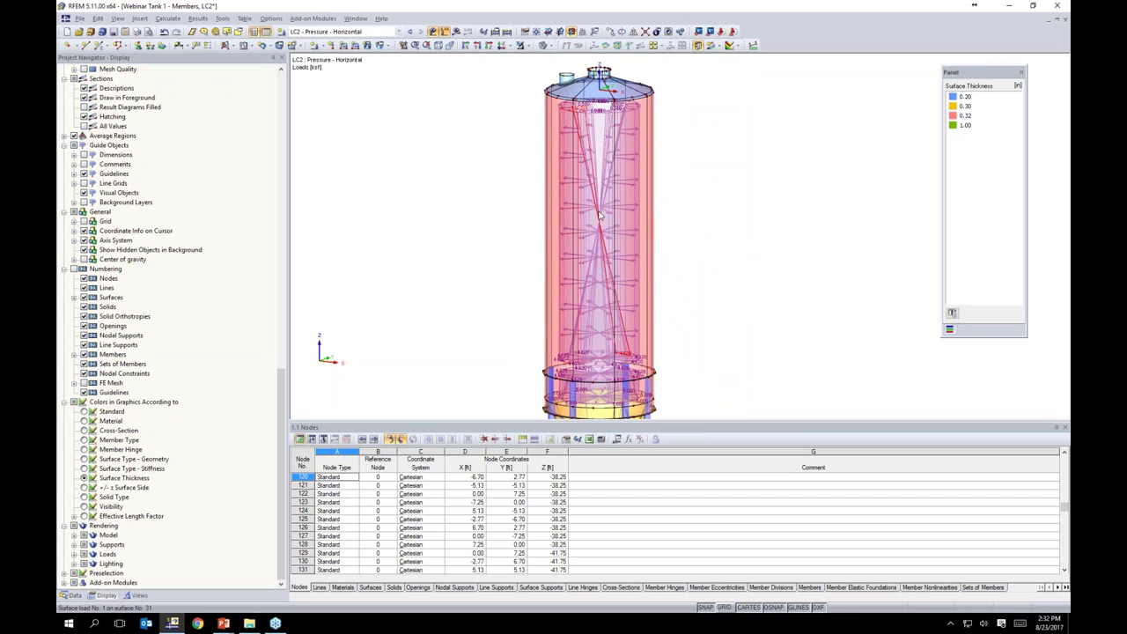
- Start a new surface load linear in Z, picking node 135 at the hopper's upper ring and node 216 at its outlet as references
middle_click_drag(672, 374, 685, 313)
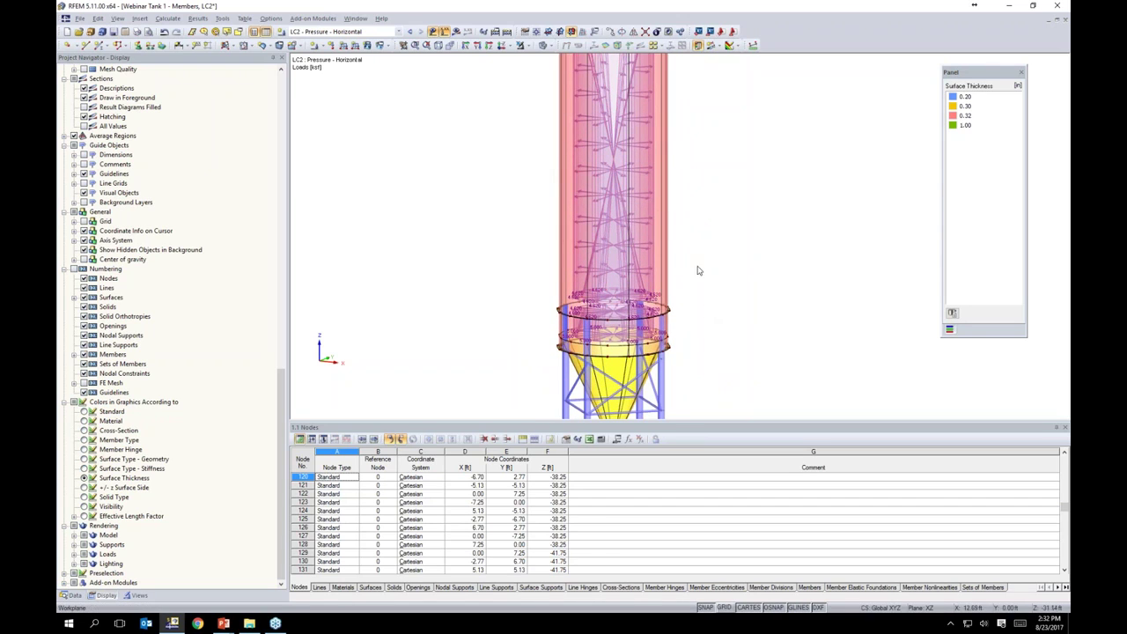
middle_click_drag(704, 294, 675, 206)
scroll(663, 288, "up", 5)
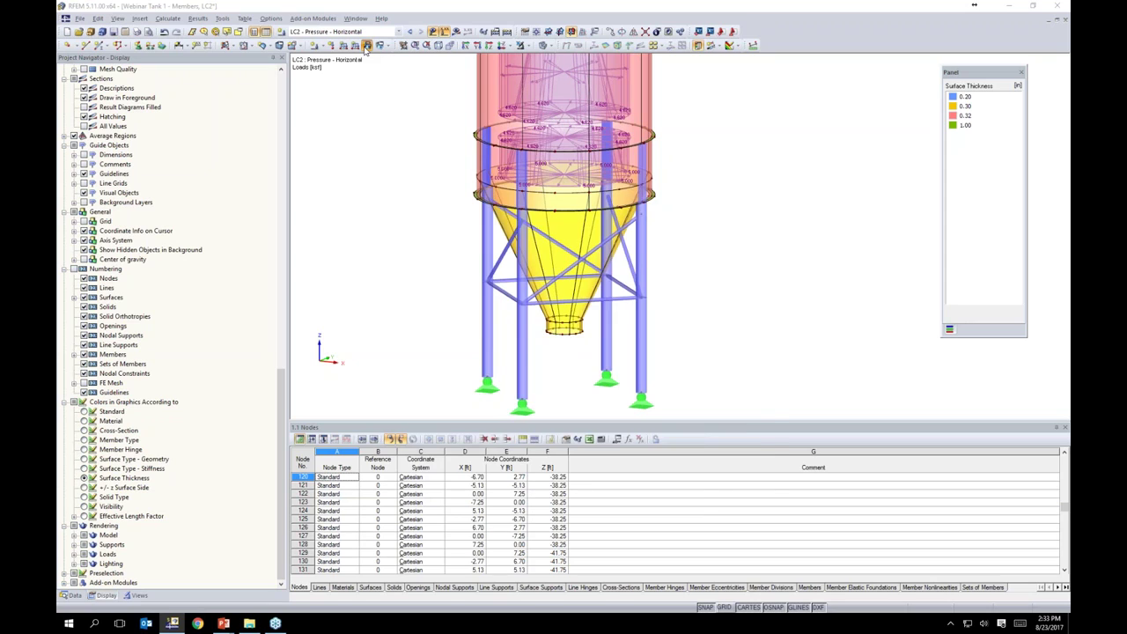
left_click(366, 47)
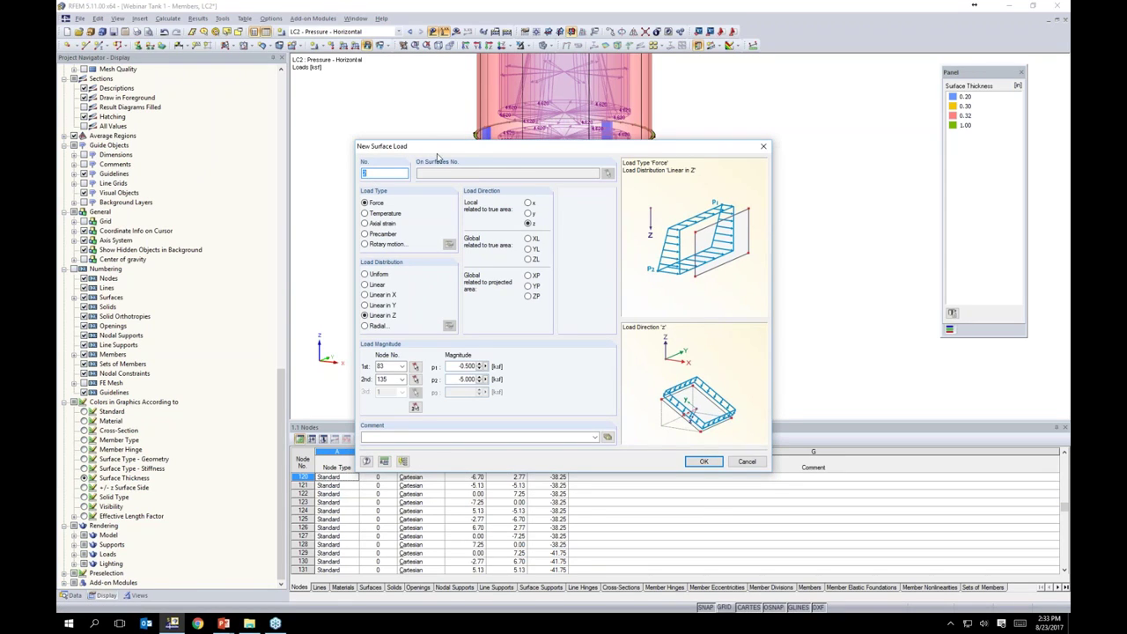
left_click(415, 408)
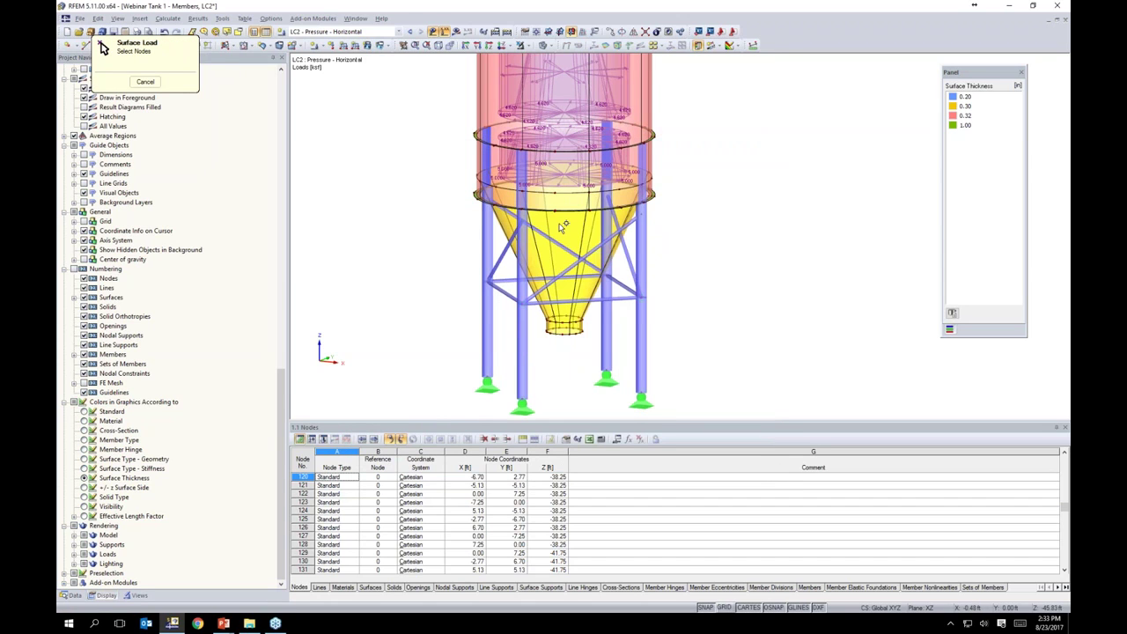
scroll(564, 228, "up", 2)
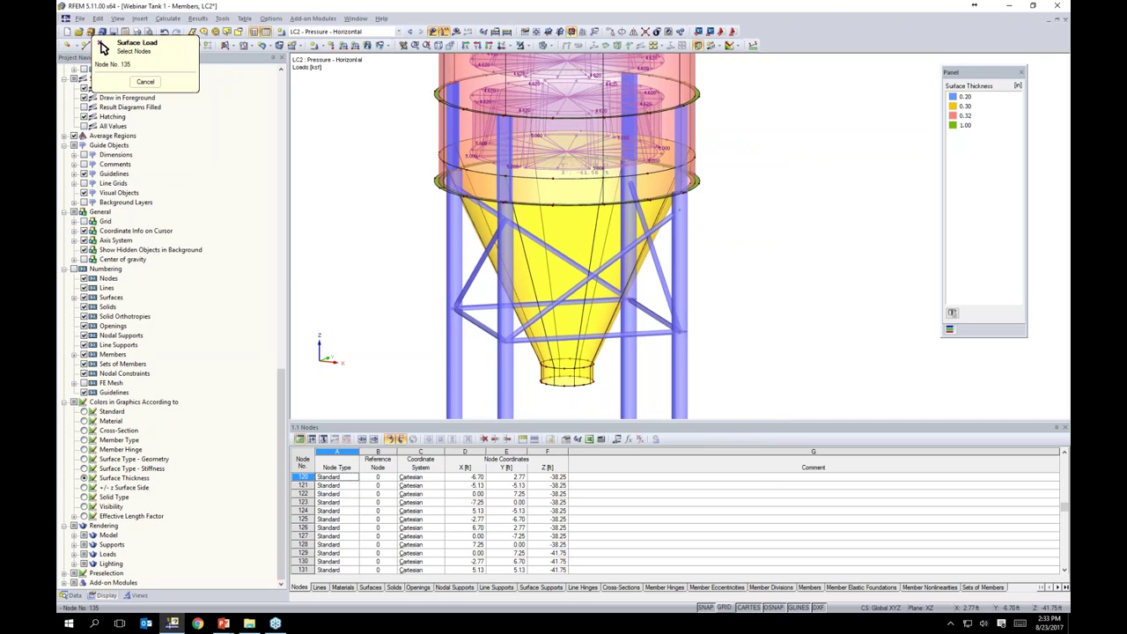
left_click(566, 382)
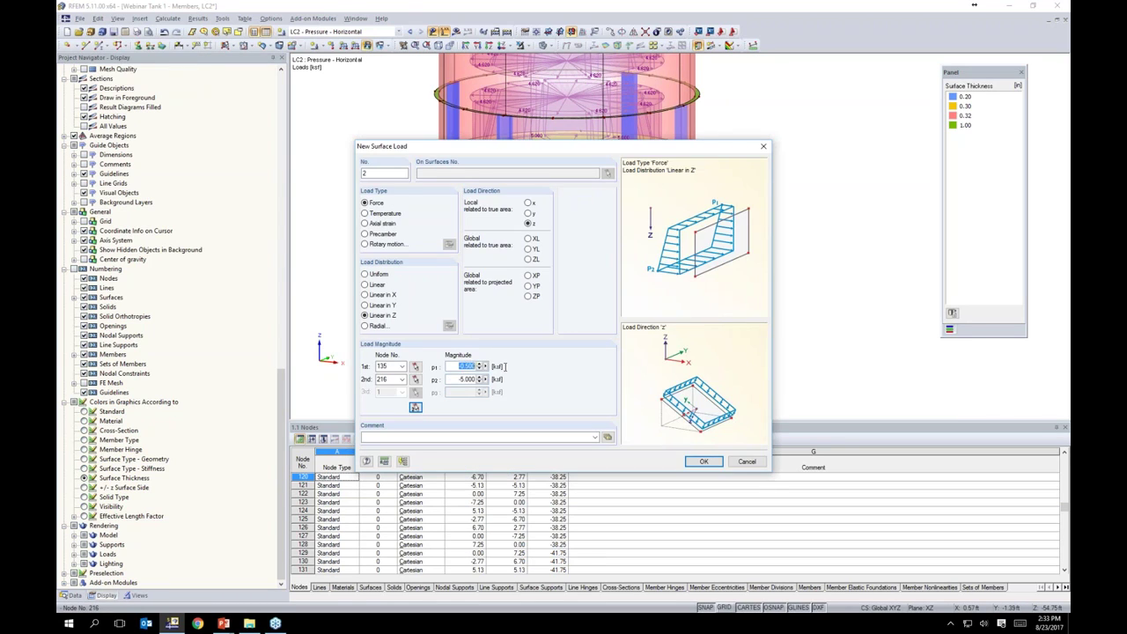
- Set the load magnitude at node 135 to -2 ksf and apply the surface load to the hopper surfaces
type("-2")
key("Tab")
type("00")
left_click(704, 462)
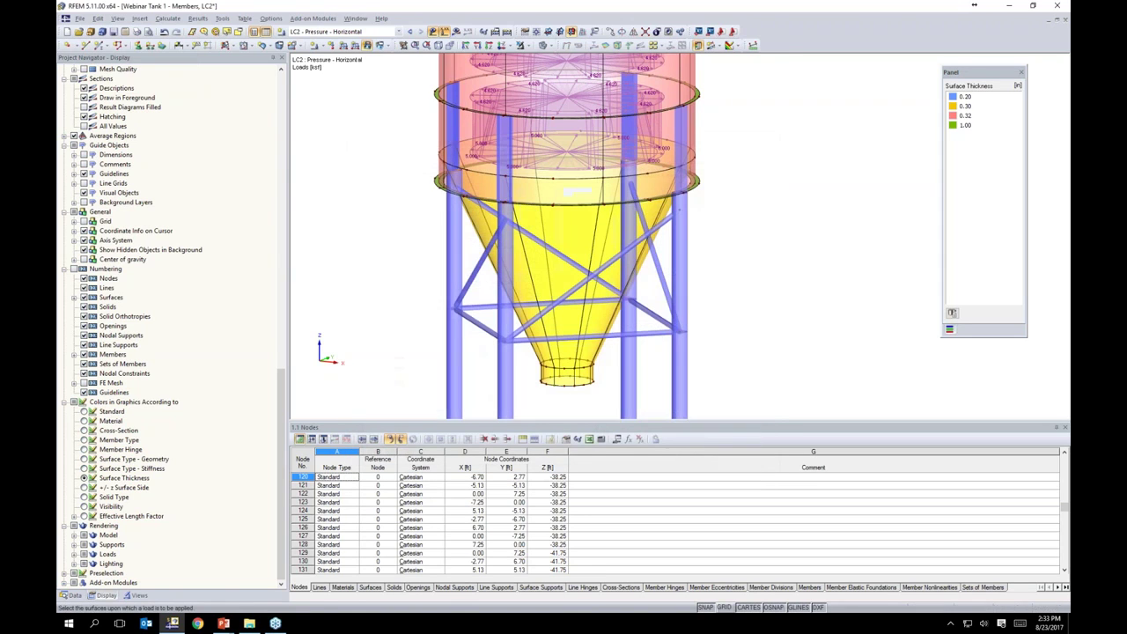
left_click(568, 356)
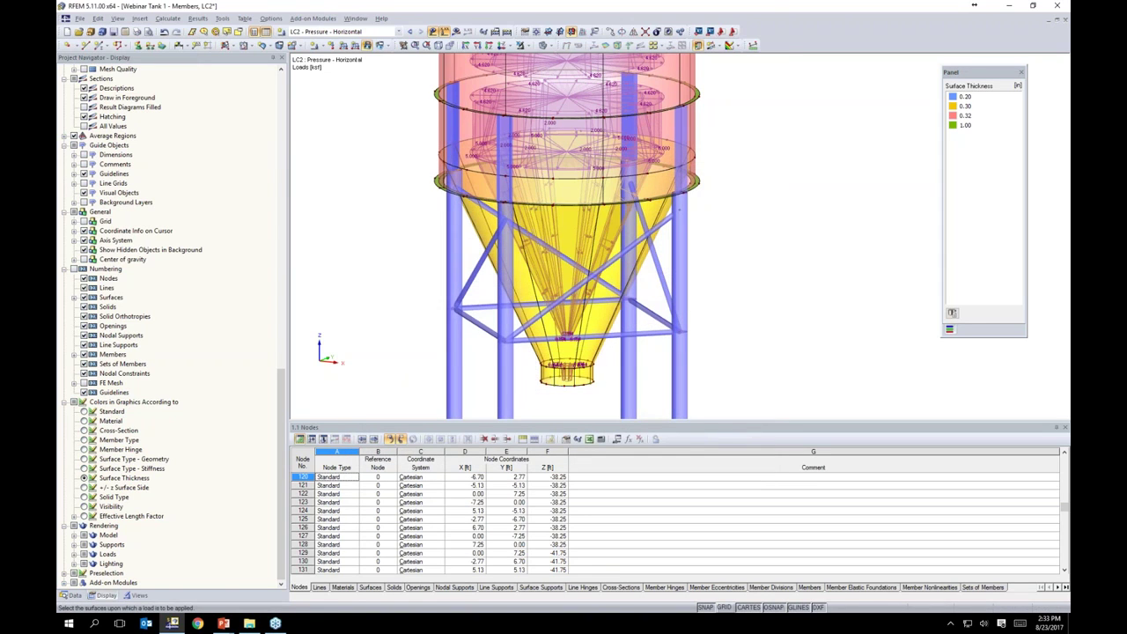
right_click(731, 314)
- Start a new free rectangular load and assign it to the roof and nozzle surfaces 1-16,18-26
middle_click_drag(753, 291, 686, 204, "ctrl")
middle_click_drag(789, 314, 772, 155, "ctrl")
middle_click_drag(773, 83, 738, 230)
scroll(664, 190, "up", 5)
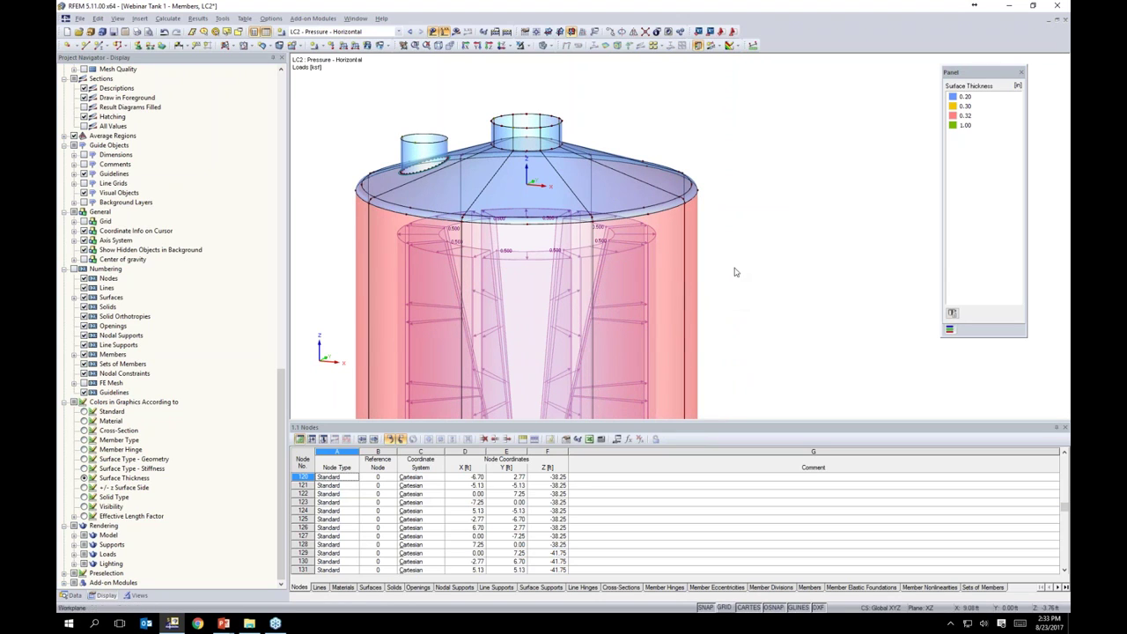
middle_click_drag(751, 239, 733, 257, "ctrl")
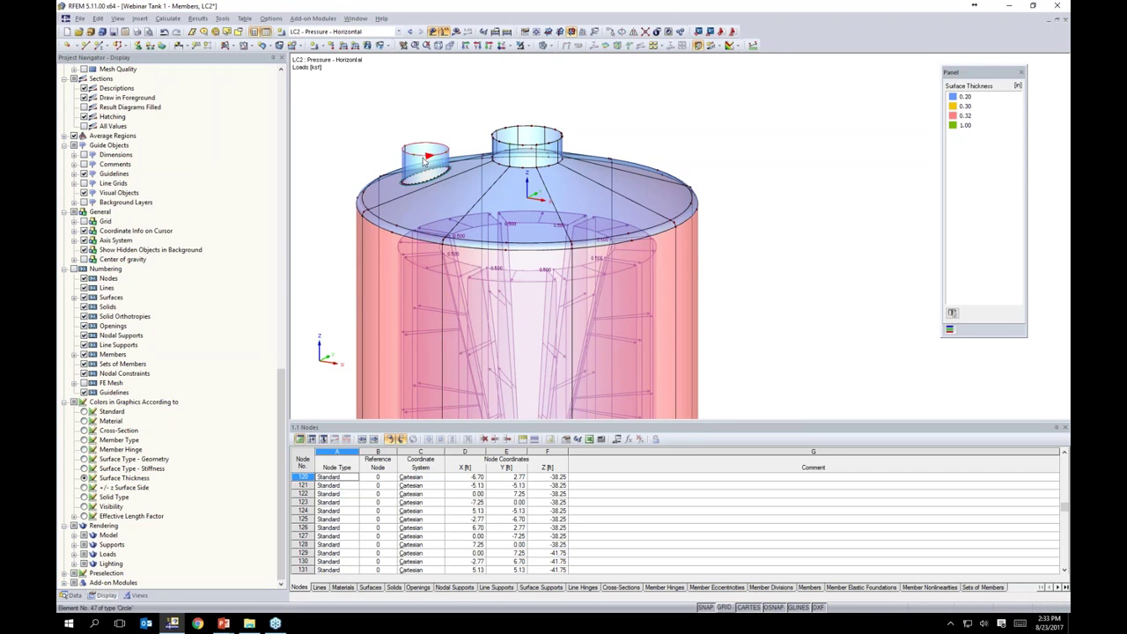
scroll(368, 224, "up", 2)
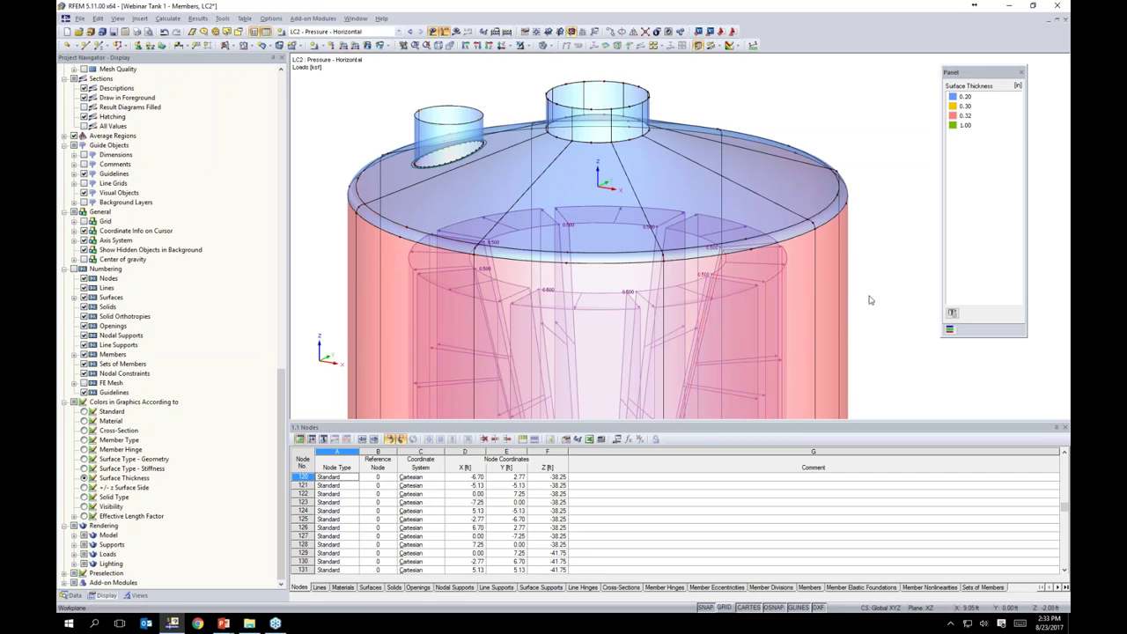
scroll(870, 300, "down", 1)
middle_click_drag(870, 300, 769, 253, "ctrl")
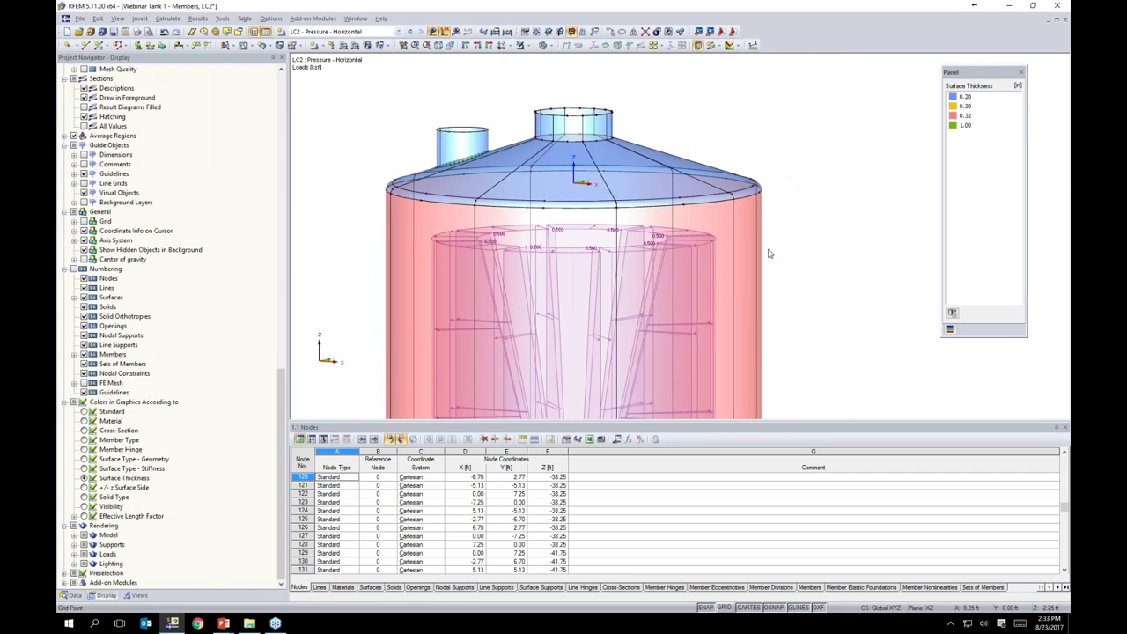
left_click(388, 46)
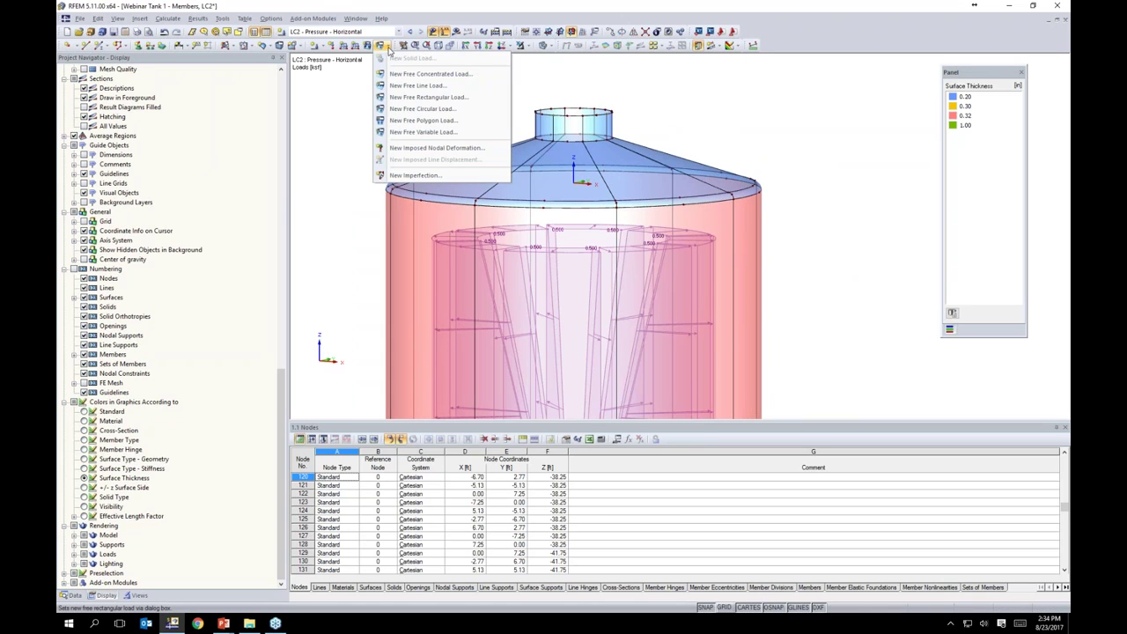
left_click(395, 98)
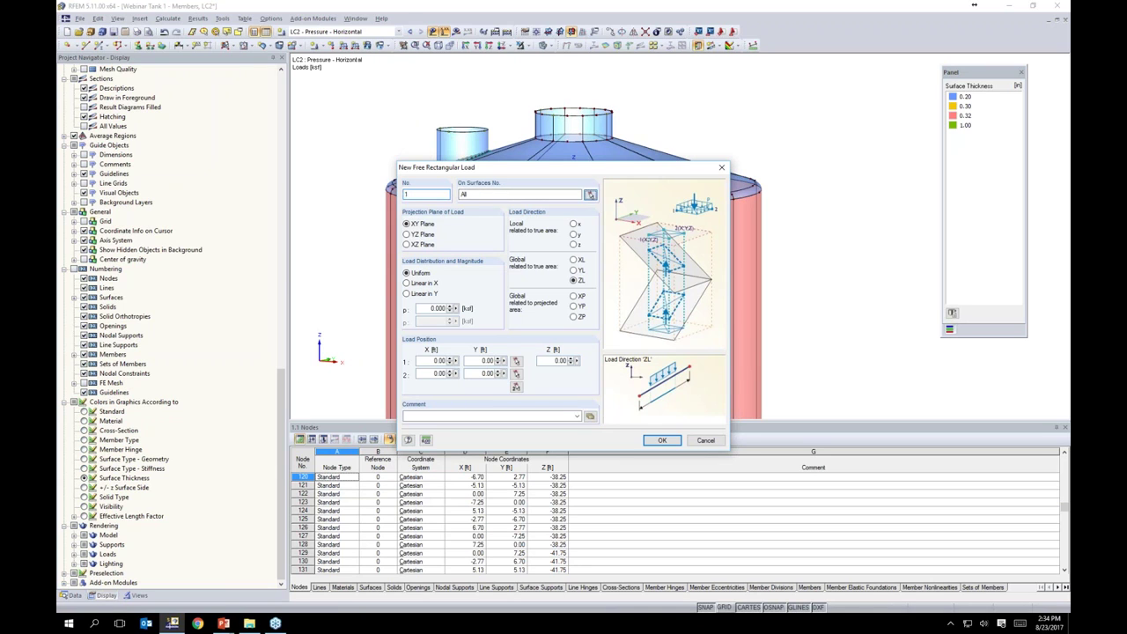
left_click(590, 193)
left_click_drag(358, 85, 808, 220)
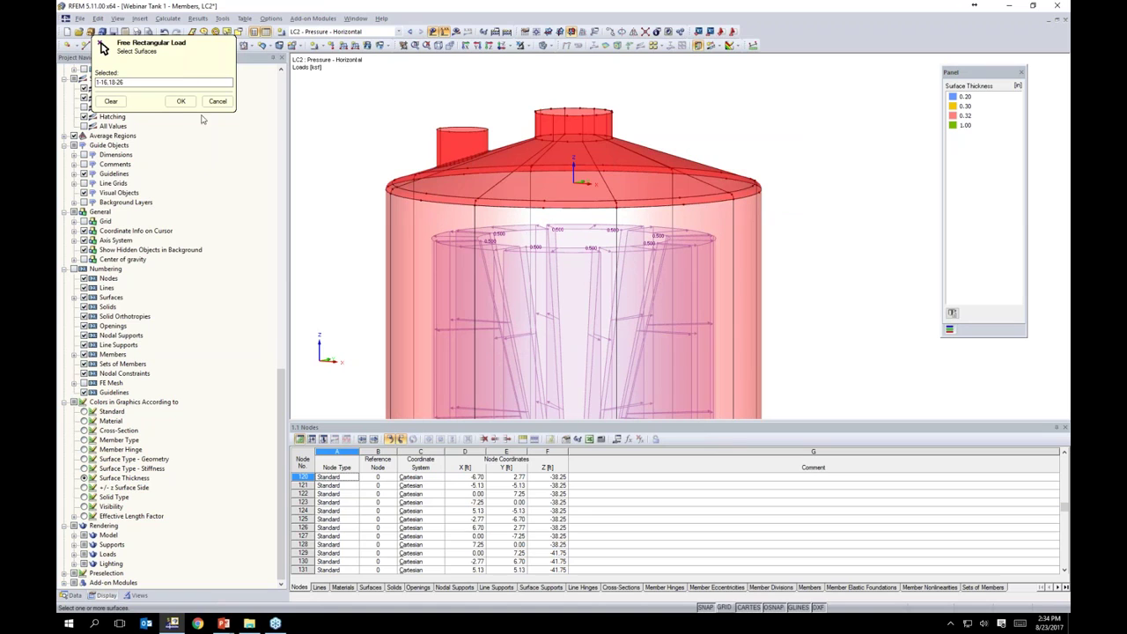
left_click(181, 101)
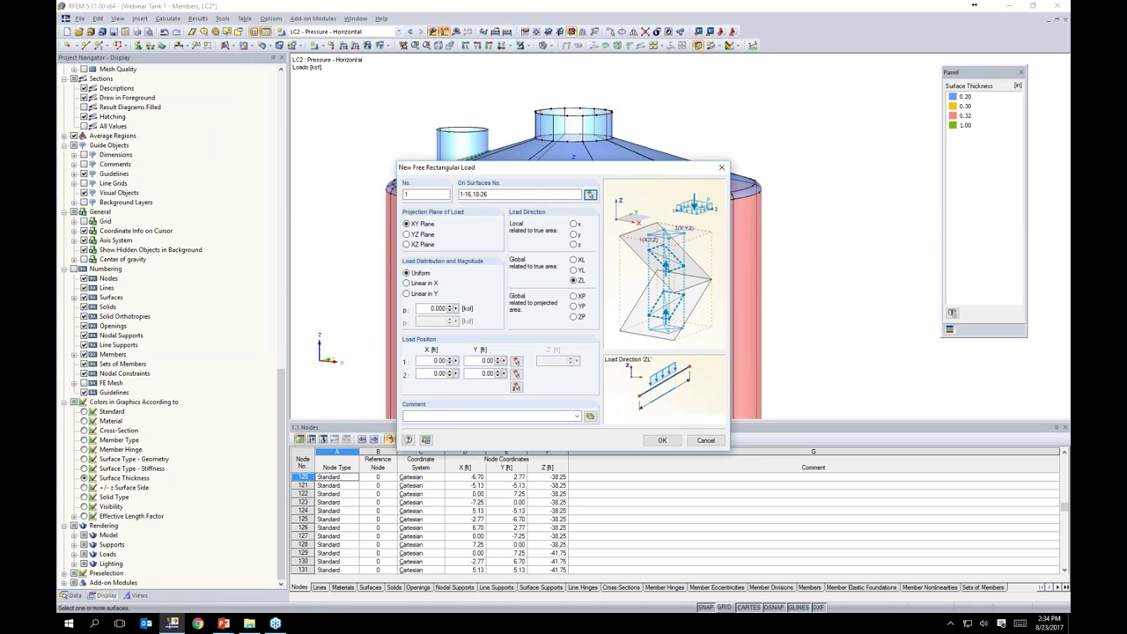
- Set the load to local z direction, YZ projection plane and linear in Z distribution, with p1 -0.5 ksf and p2 0 ksf
left_click(574, 245)
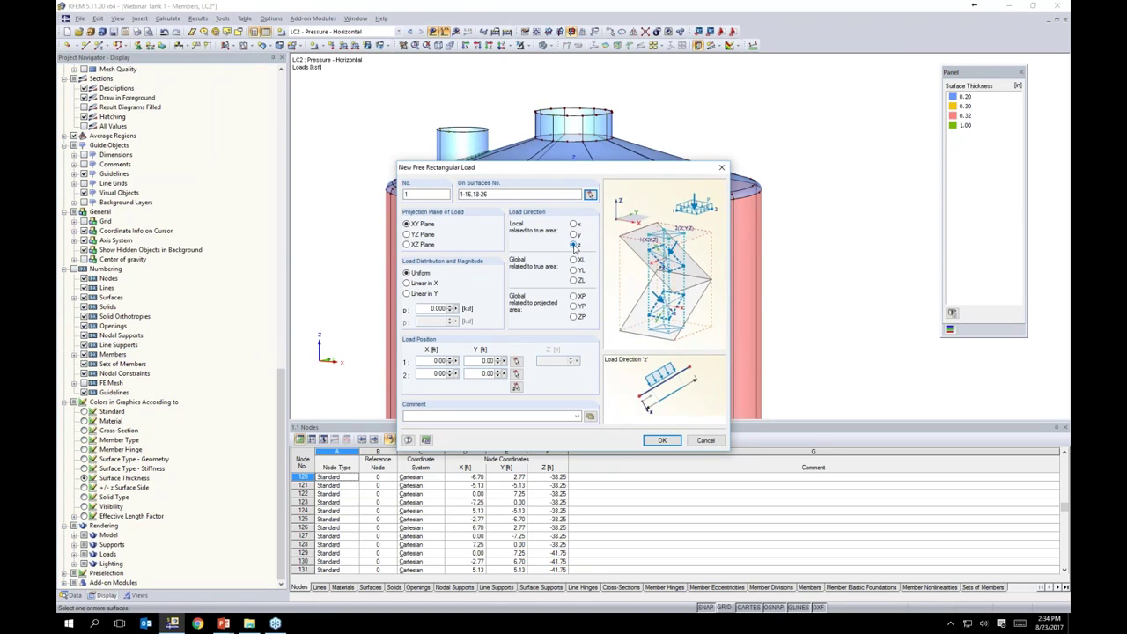
left_click(406, 234)
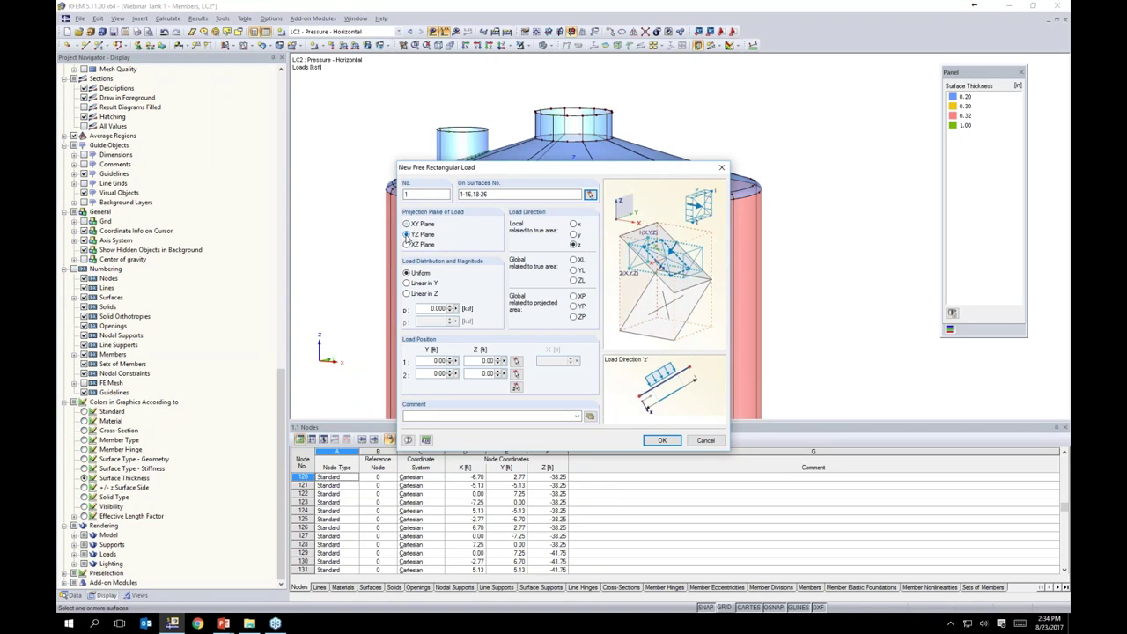
left_click(406, 293)
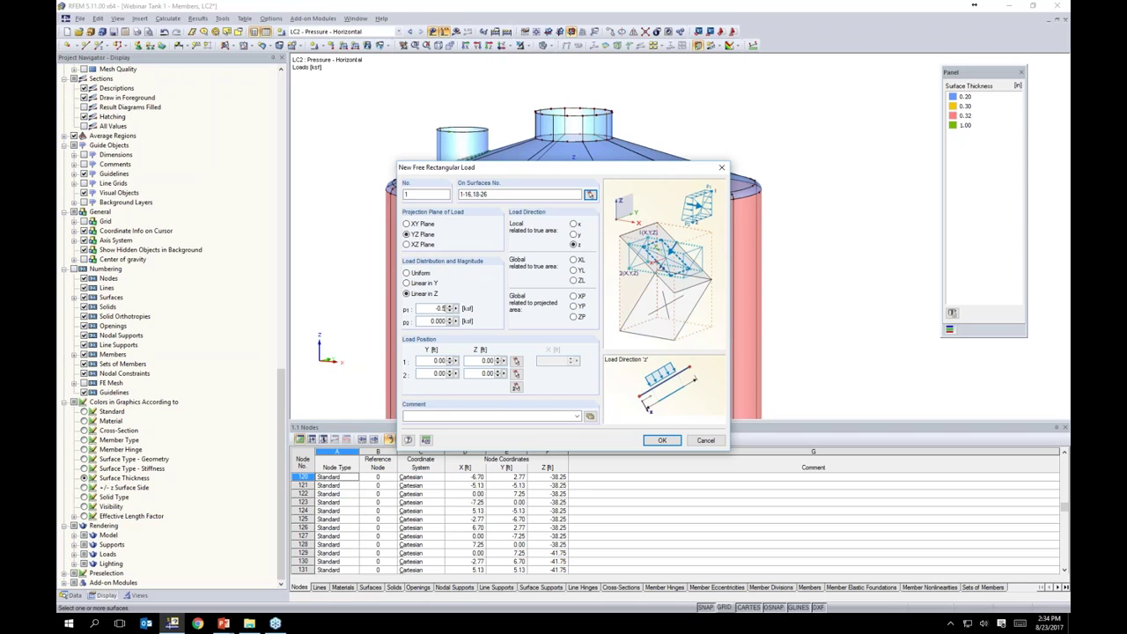
left_click(444, 320)
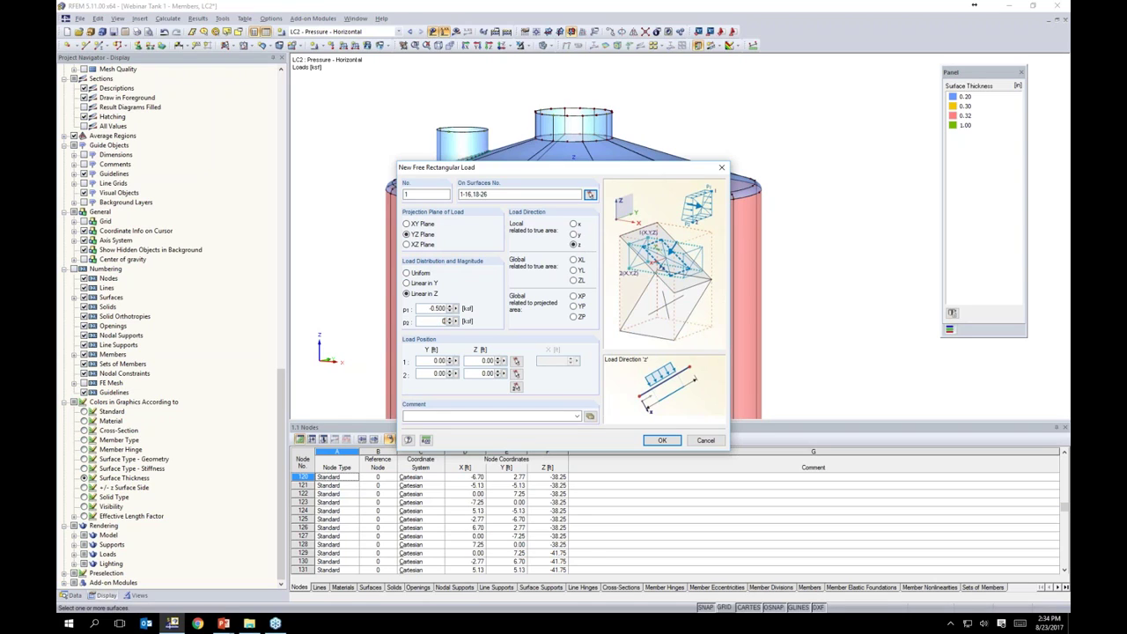
- Create the free rectangular load between Y -10, Z -0.25 ft and Y 12, Z 2.75 ft around the roof, and hide the grid
left_click(518, 389)
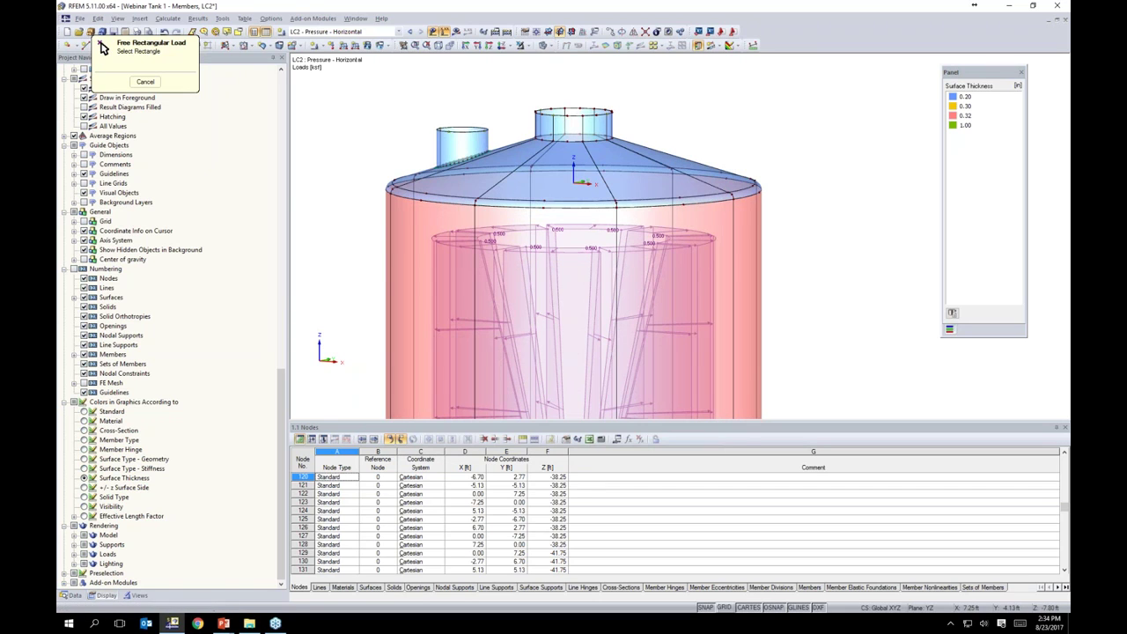
scroll(779, 255, "down", 2)
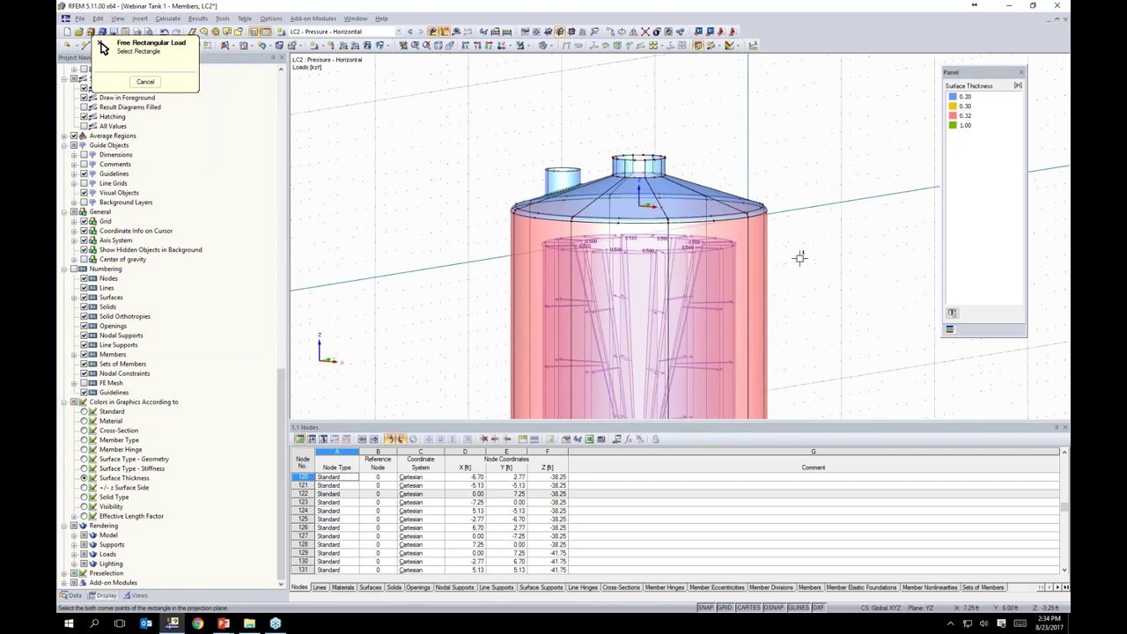
middle_click_drag(779, 256, 499, 233, "ctrl")
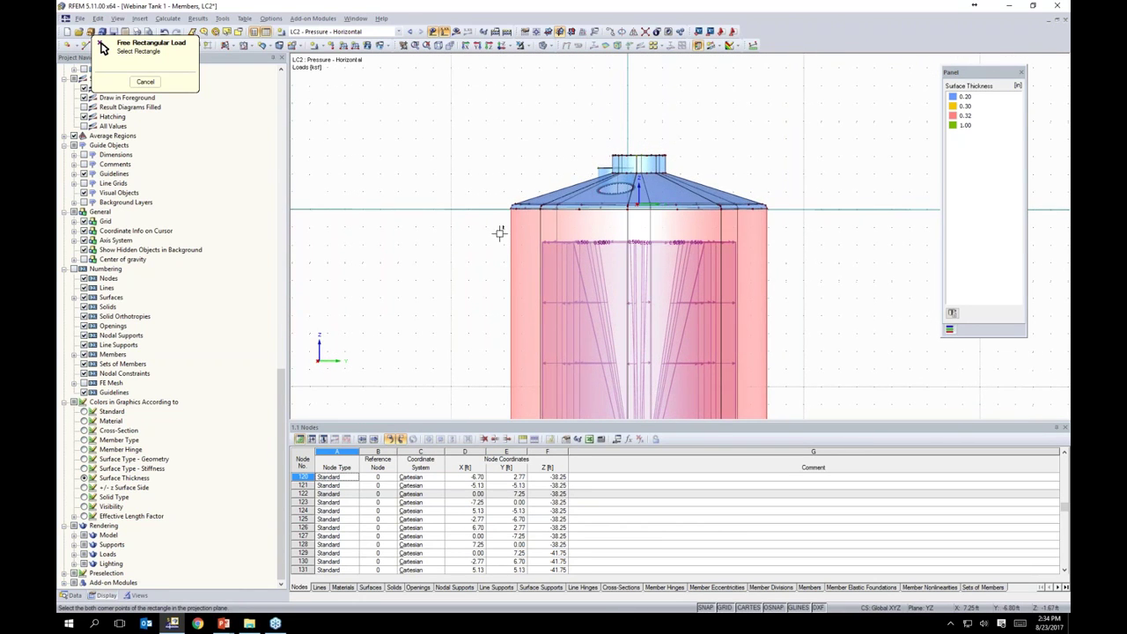
left_click(450, 208)
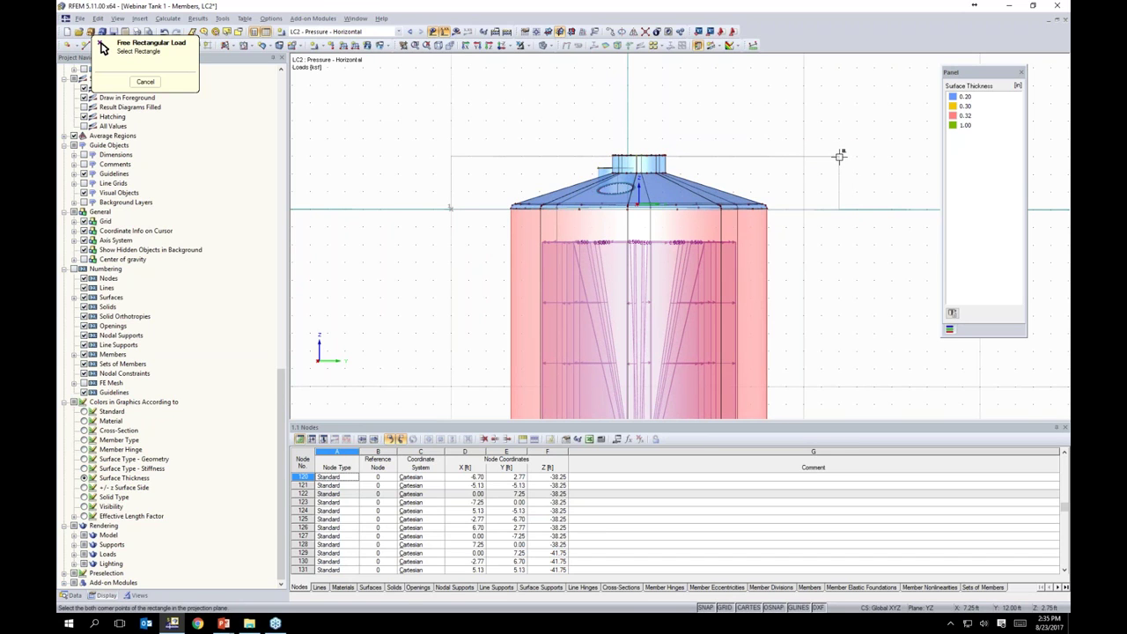
left_click(840, 155)
left_click_drag(682, 168, 662, 323)
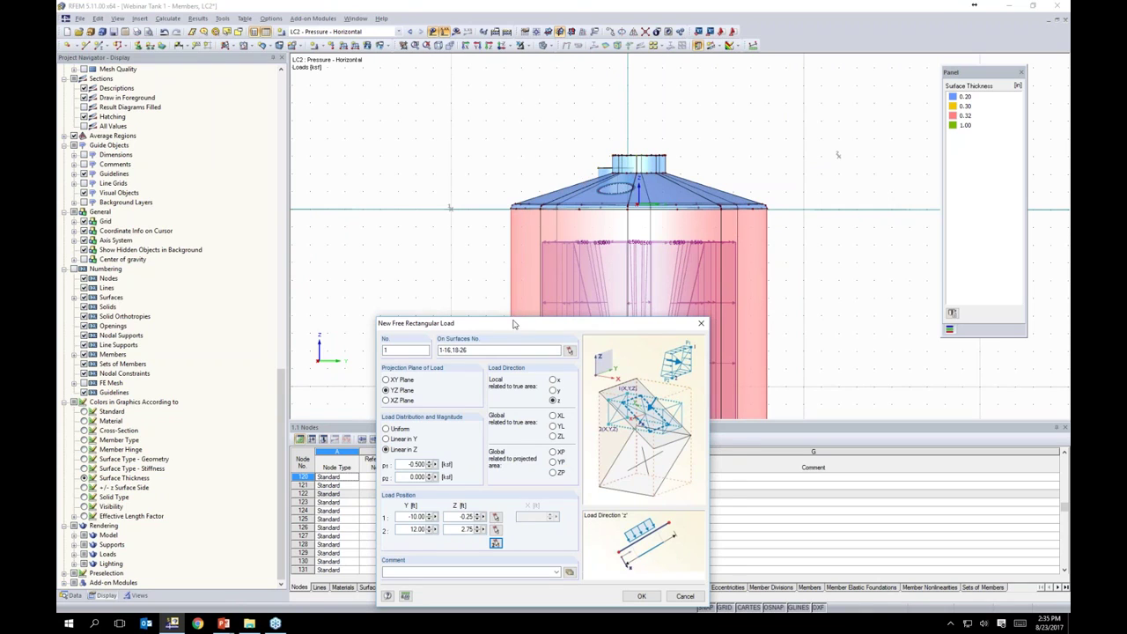
left_click(657, 404)
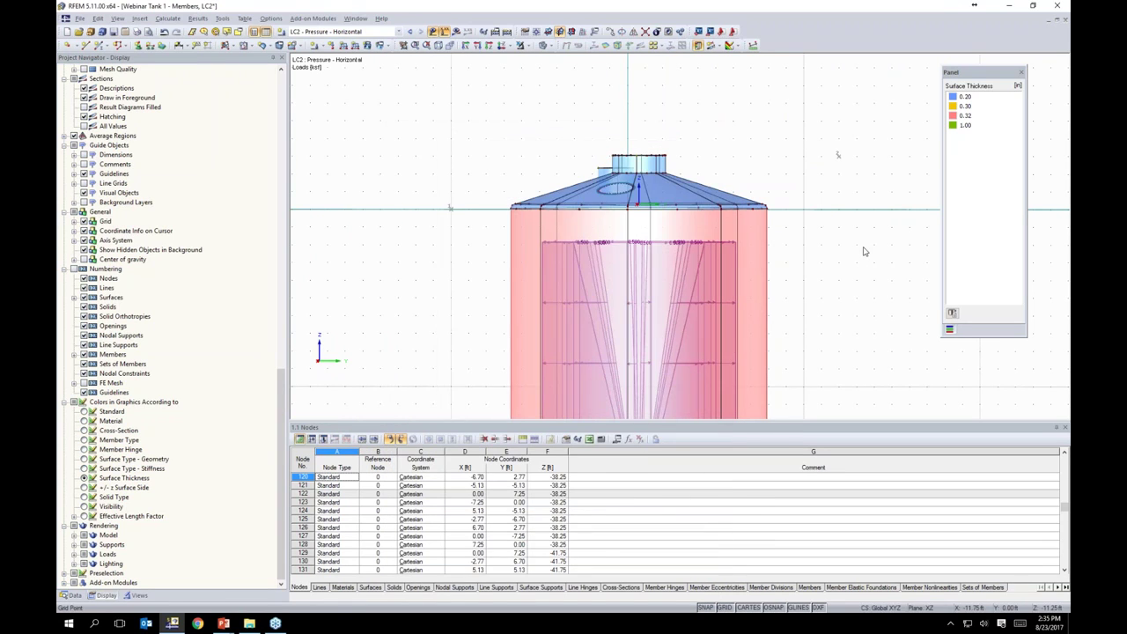
left_click(724, 607)
- Examine the free rectangular load around the tank roof from several angles, along with the pressure loads down the shell
middle_click_drag(827, 243, 385, 283, "ctrl")
scroll(467, 284, "up", 4)
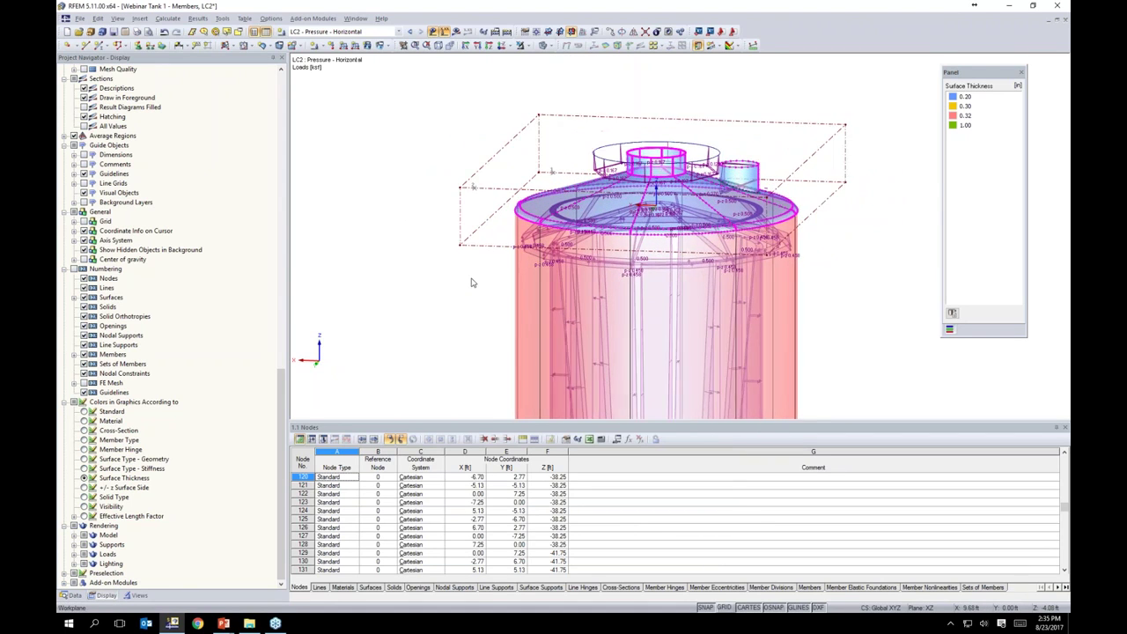
middle_click_drag(481, 273, 358, 288)
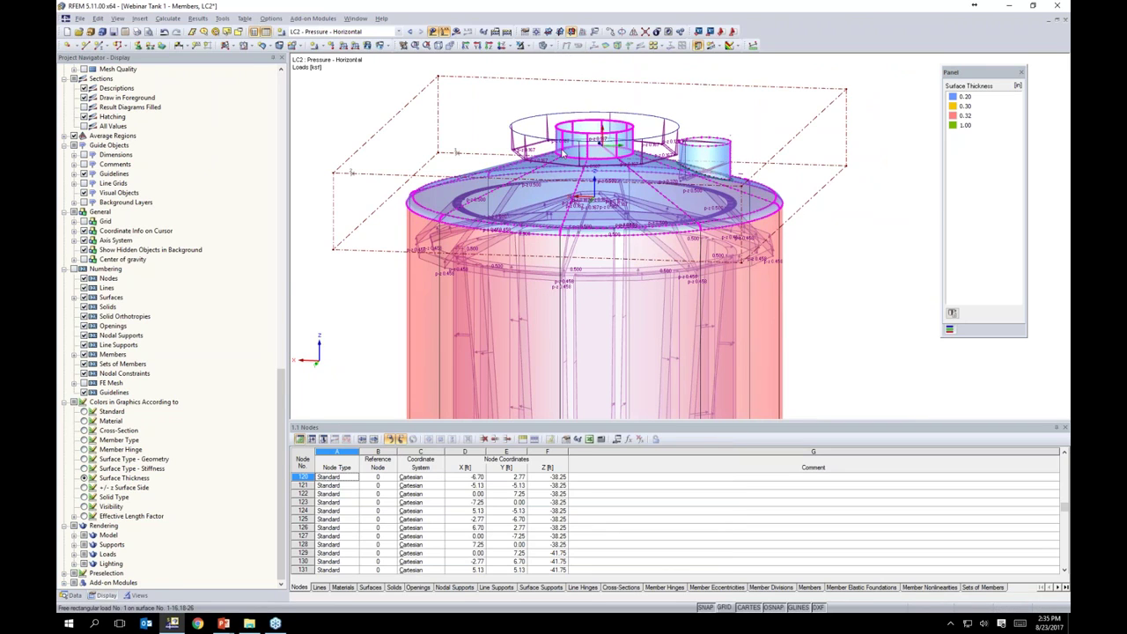
middle_click_drag(899, 272, 871, 266, "ctrl")
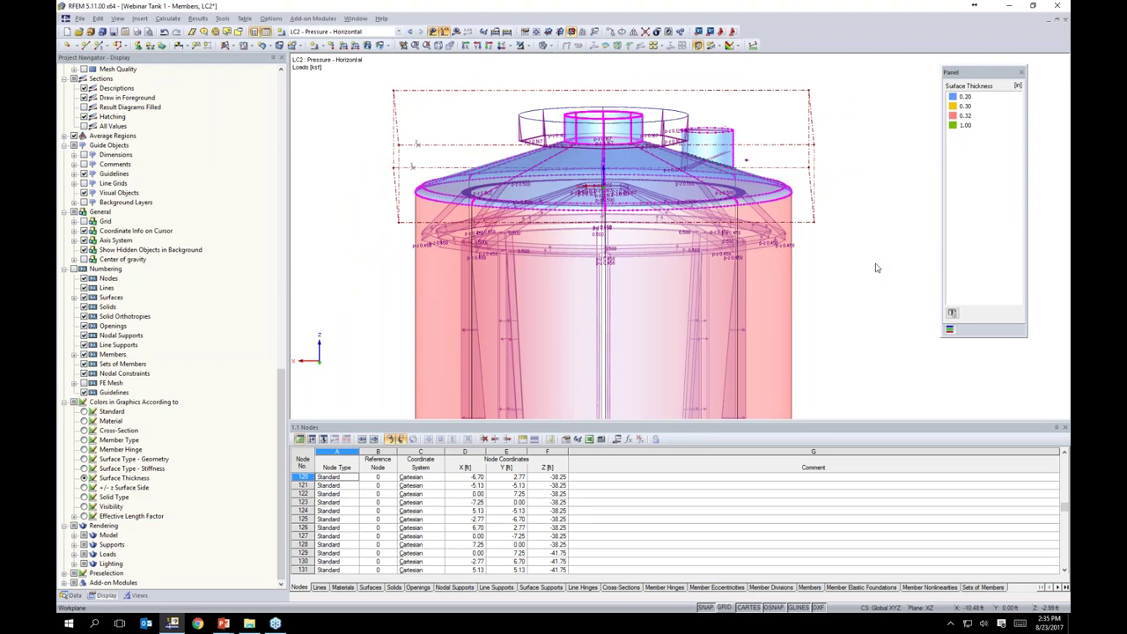
middle_click_drag(370, 315, 744, 205, "ctrl")
scroll(769, 263, "down", 2)
scroll(771, 264, "down", 1)
scroll(744, 205, "down", 2)
middle_click_drag(752, 253, 700, 193)
scroll(700, 193, "down", 2)
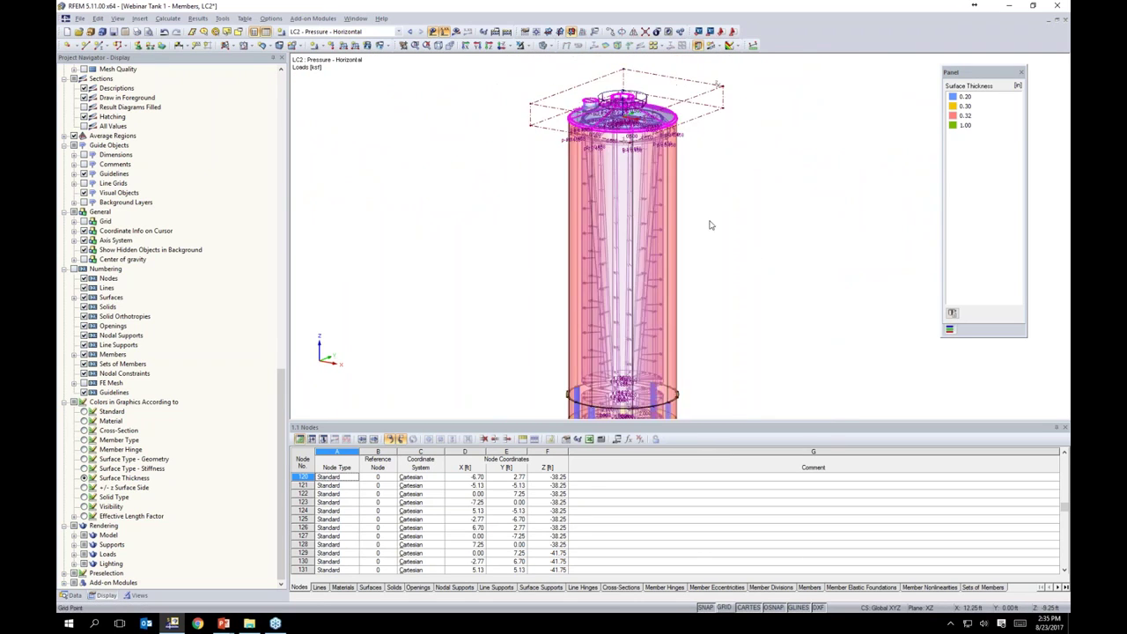
middle_click_drag(721, 253, 679, 206)
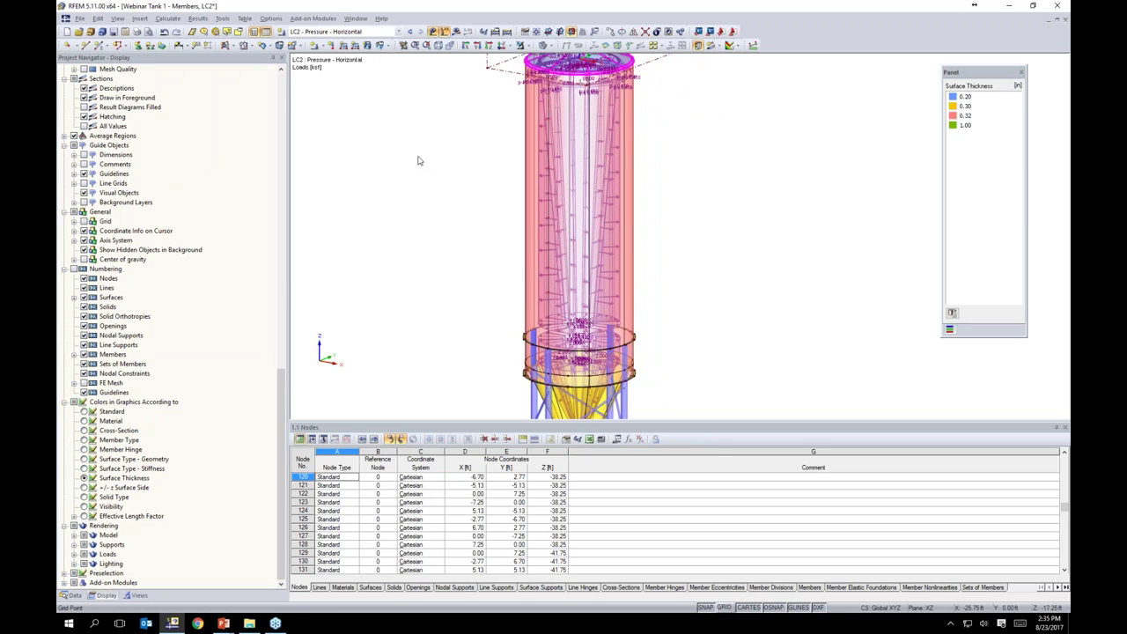
- Copy load case LC2 as LC3 and change its description to Pressure - Vertical
left_click(323, 47)
left_click(324, 47)
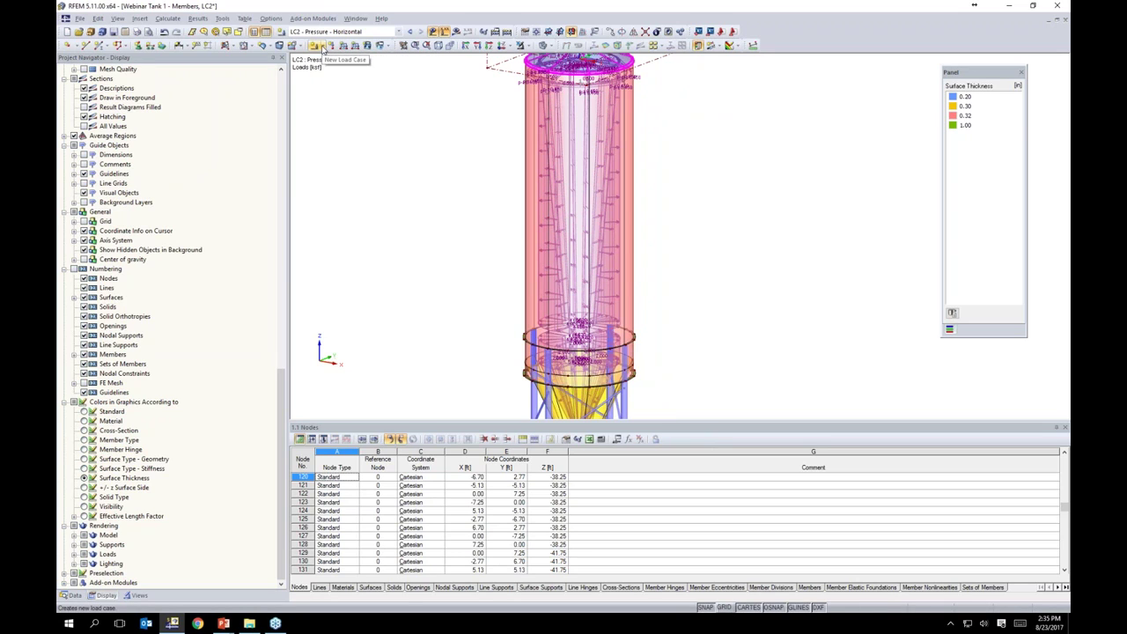
left_click(324, 48)
left_click(324, 62)
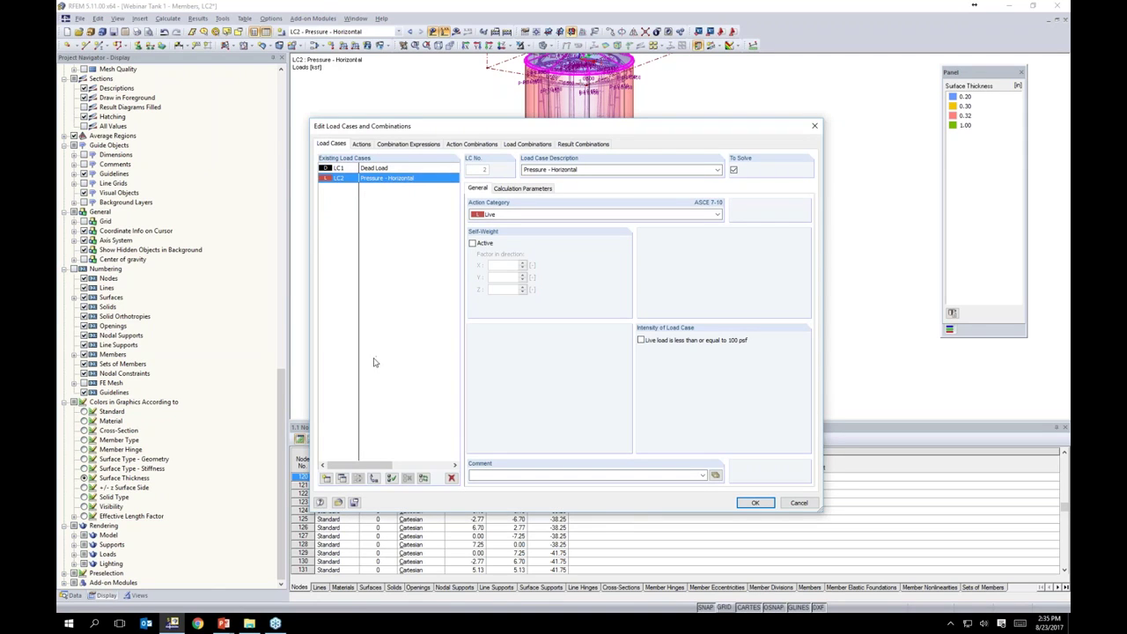
left_click(342, 479)
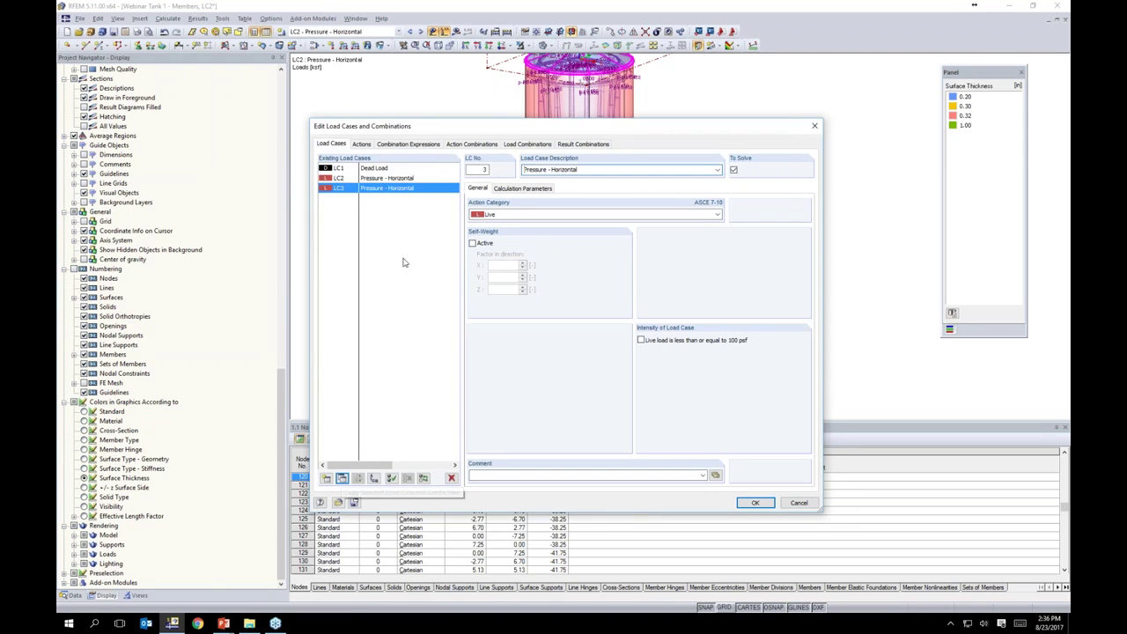
double_click(562, 168)
type("Vertic")
left_click(748, 503)
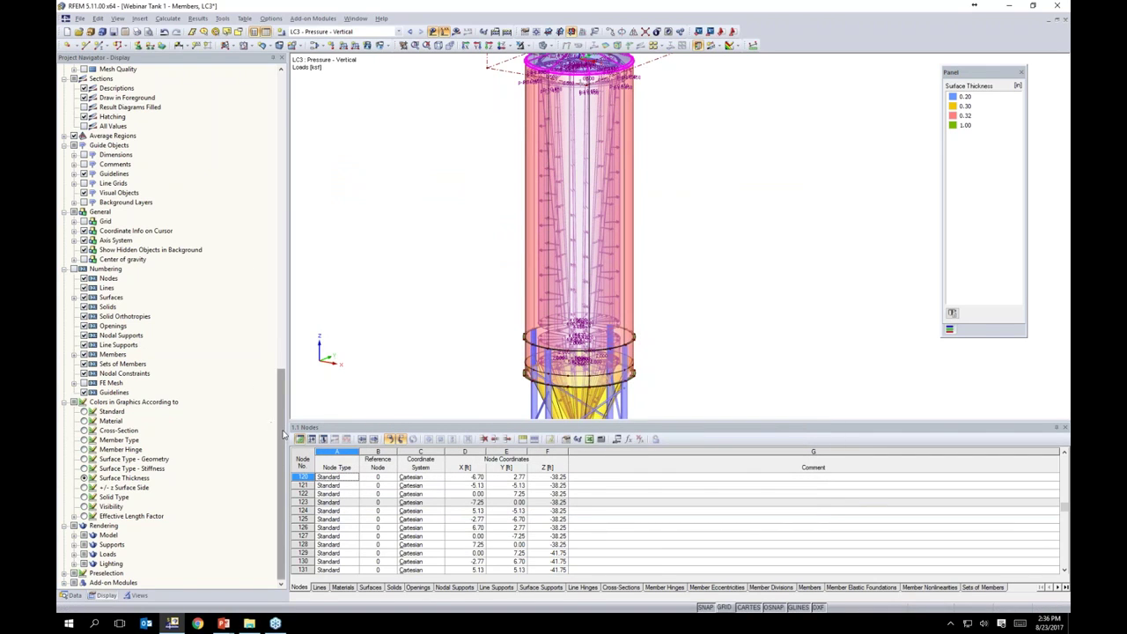
- Expand load case LC3: Pressure - Vertical in the model data tree to list its surface loads
left_click(74, 596)
scroll(121, 272, "up", 15)
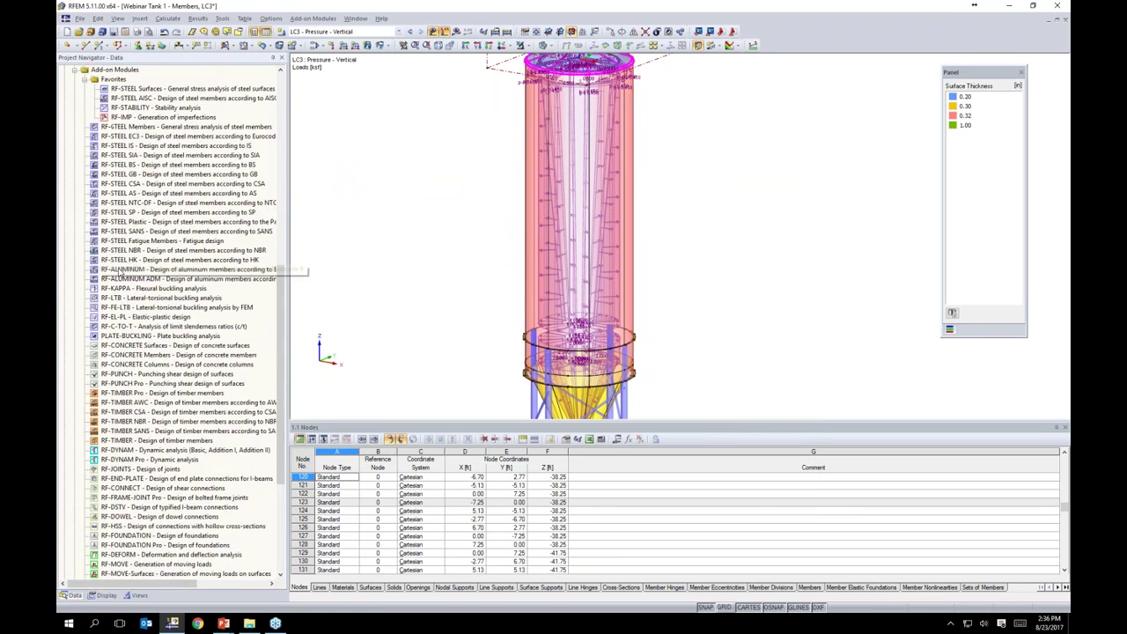
scroll(113, 260, "down", 3)
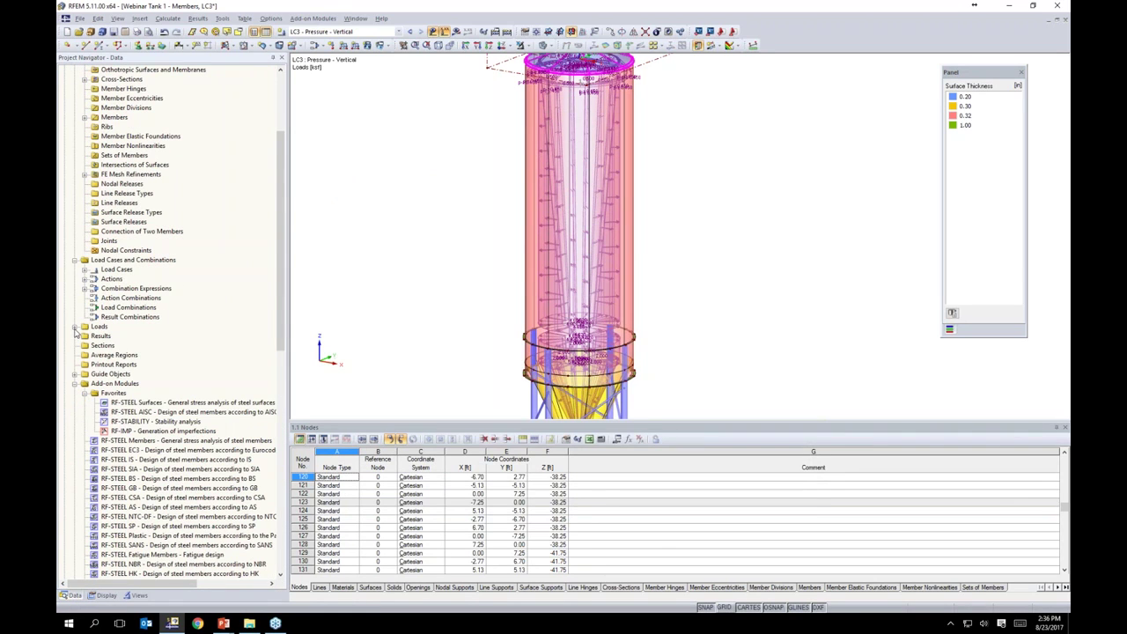
left_click(75, 326)
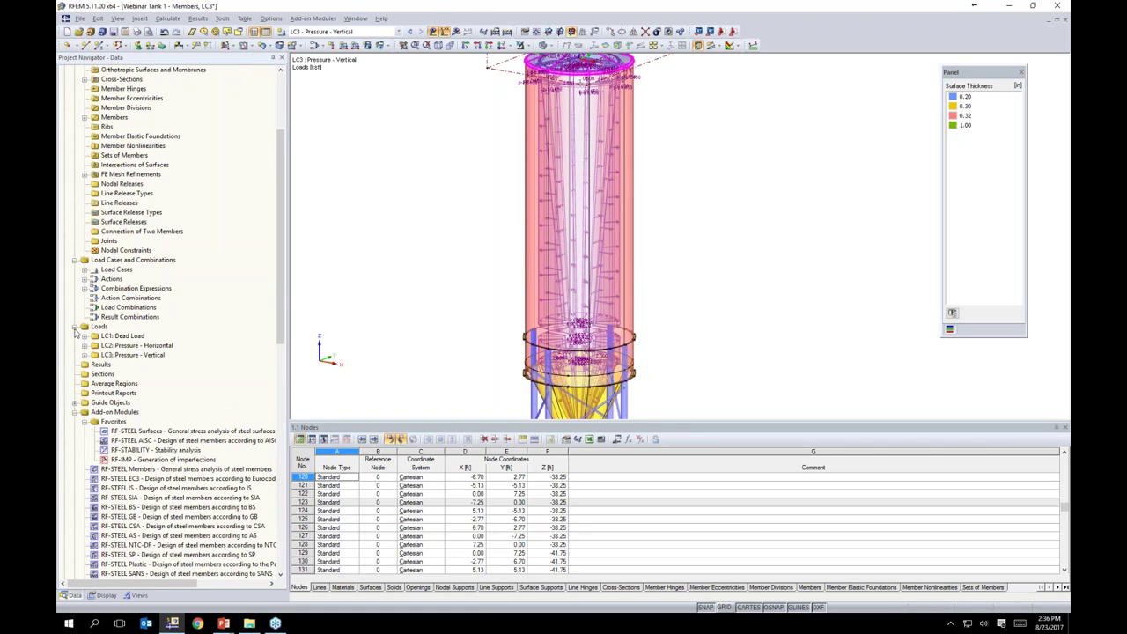
left_click(134, 356)
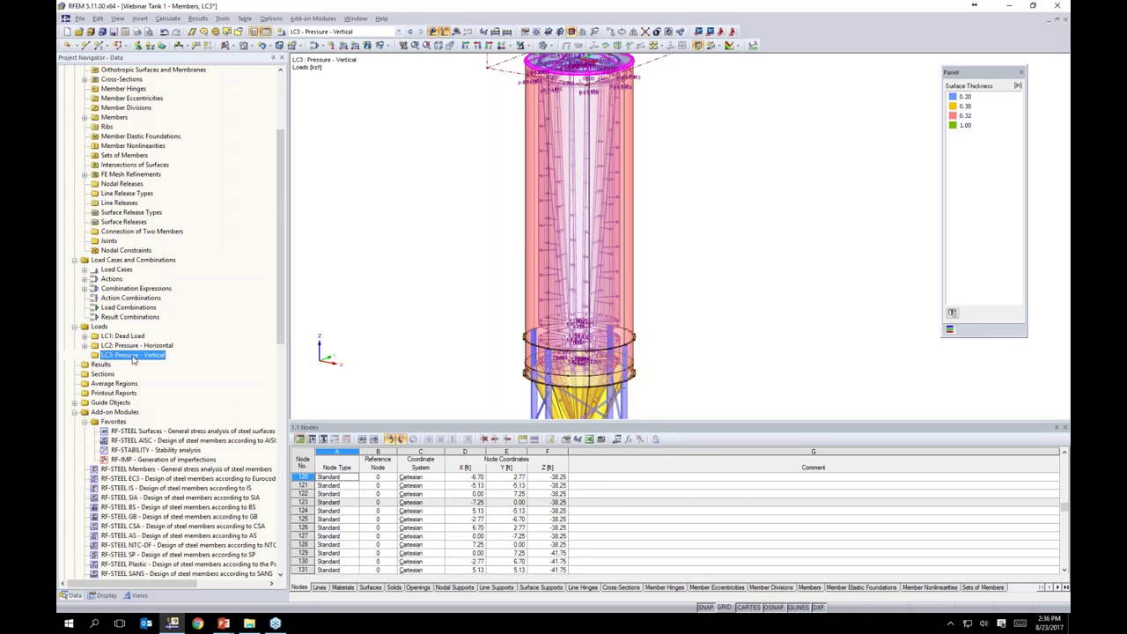
left_click(85, 355)
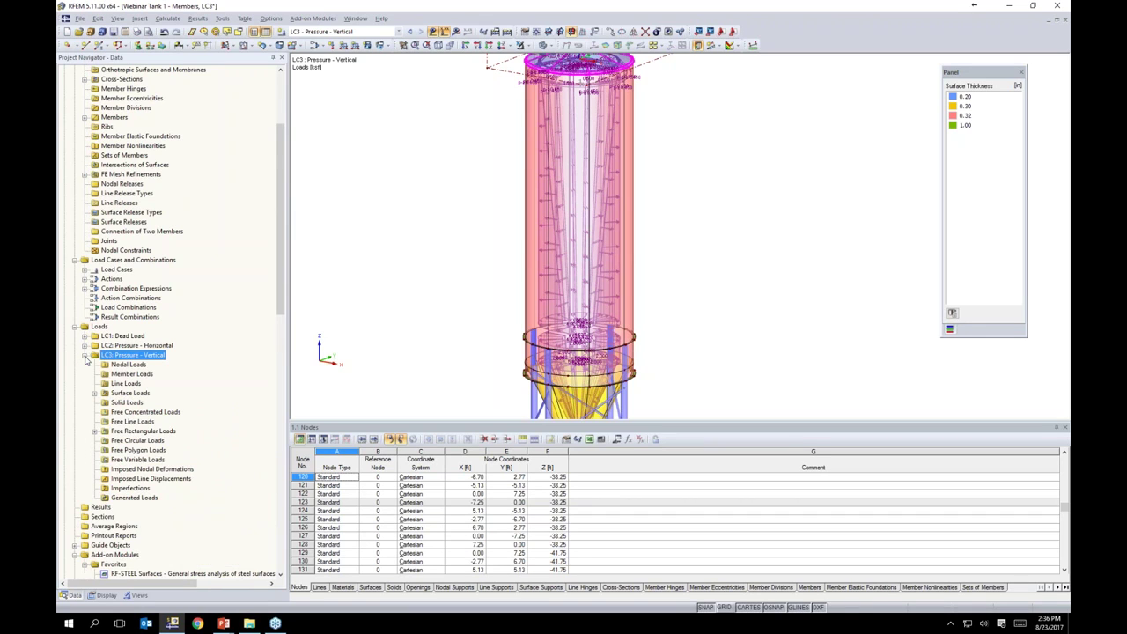
left_click(96, 393)
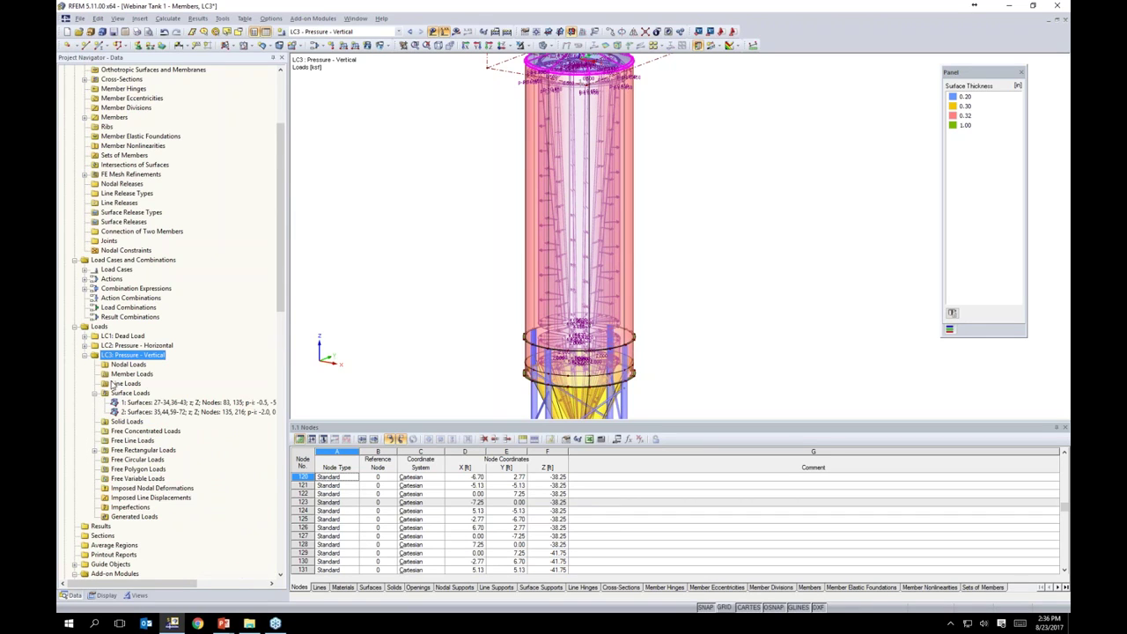
- Edit surface load 1 on the shell (surfaces 27-34, 36-43) to act in local x direction with p1 0 and p2 0.5 ksf
left_click(113, 402)
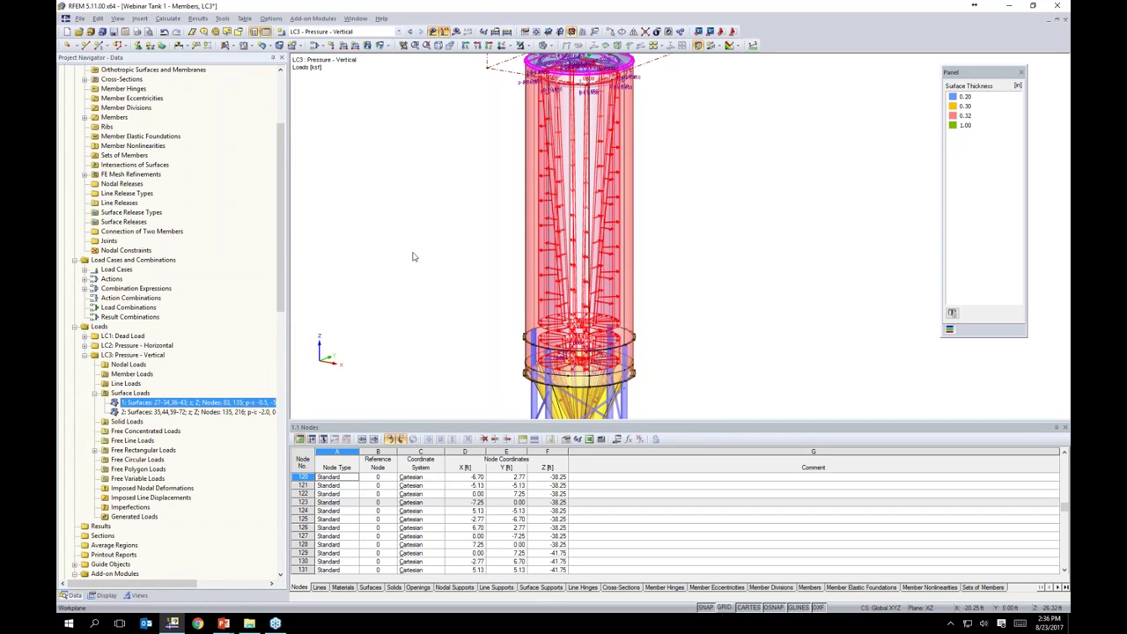
right_click(170, 402)
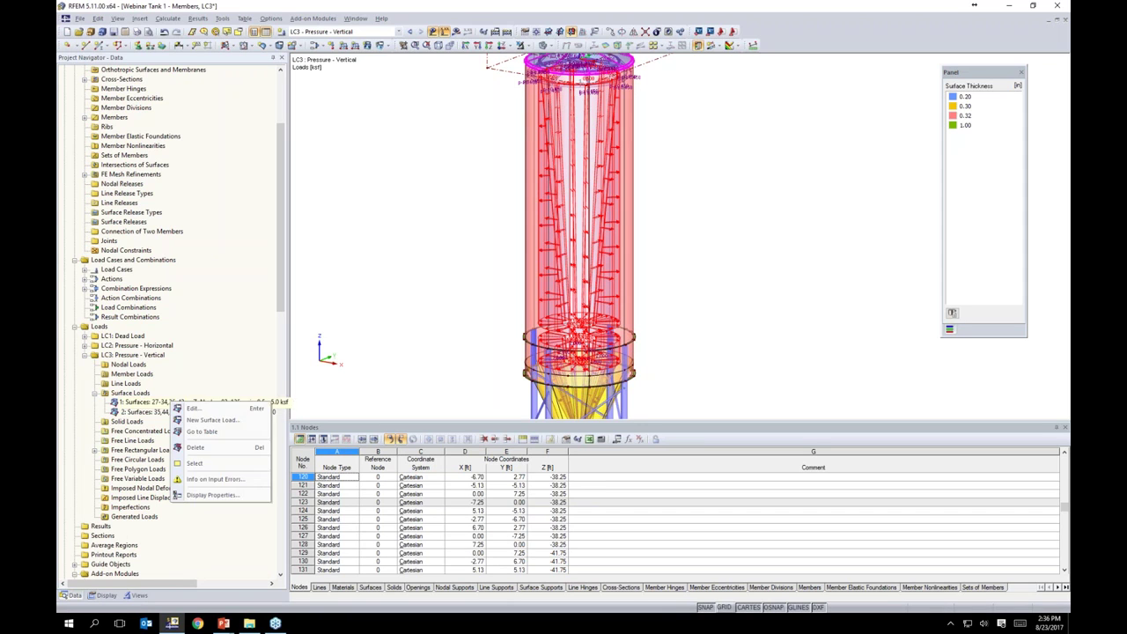
left_click(187, 407)
double_click(215, 404)
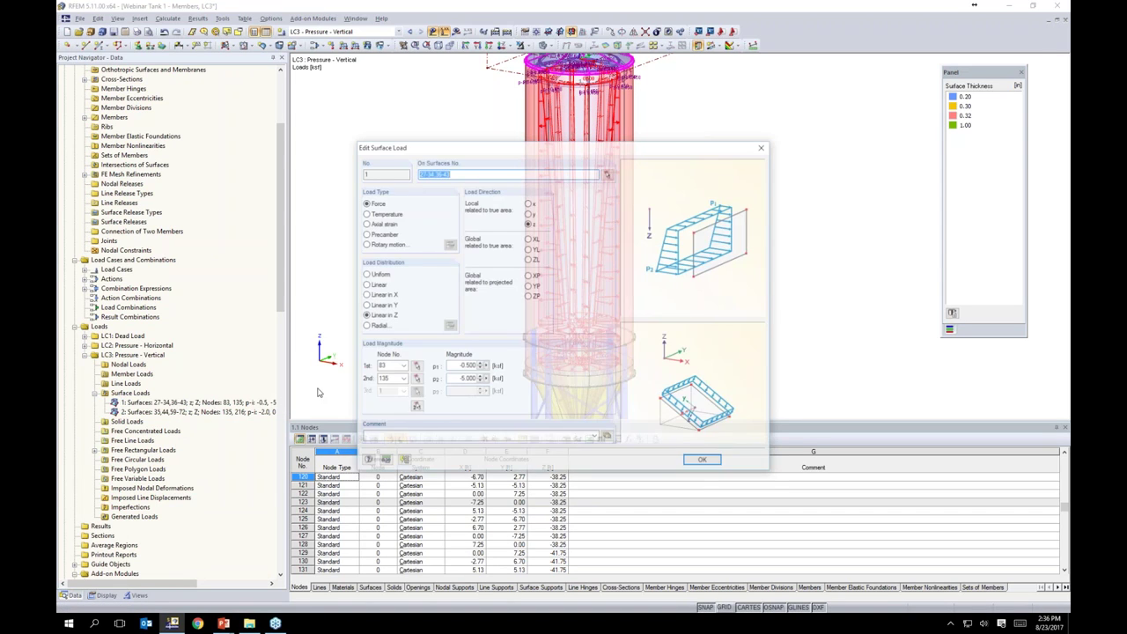
left_click_drag(516, 152, 537, 156)
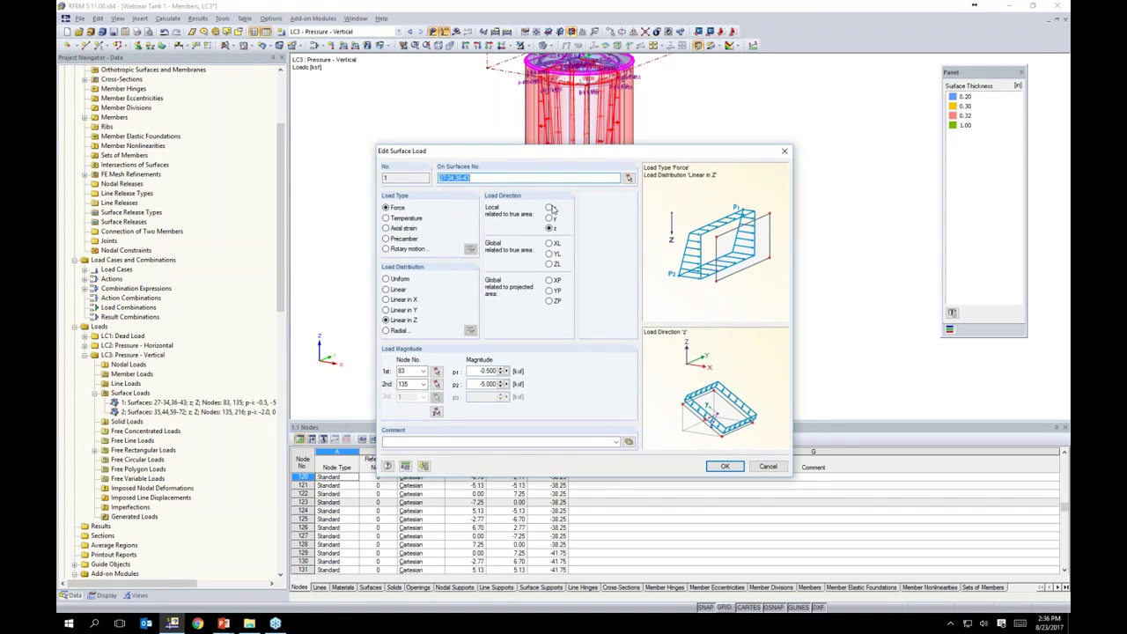
left_click(549, 208)
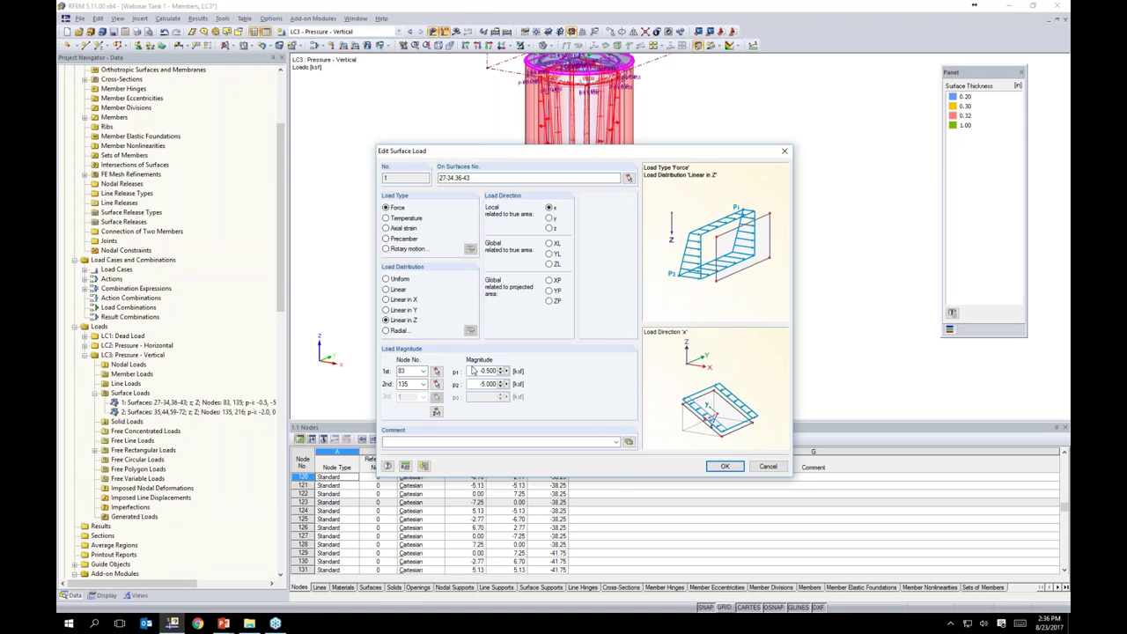
left_click_drag(476, 371, 498, 371)
type("0")
key("Tab")
type("-")
left_click(725, 466)
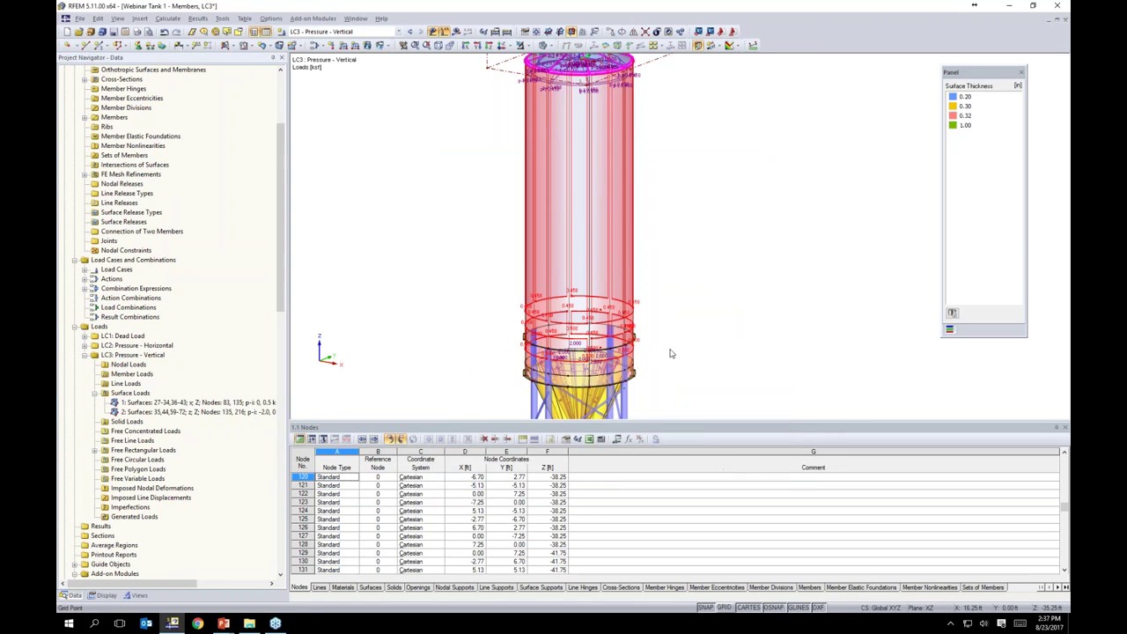
- Edit surface load 2 on the hopper (surfaces 35, 44, 59-72) to act in local x direction with p1 0.5 ksf
scroll(666, 320, "up", 3)
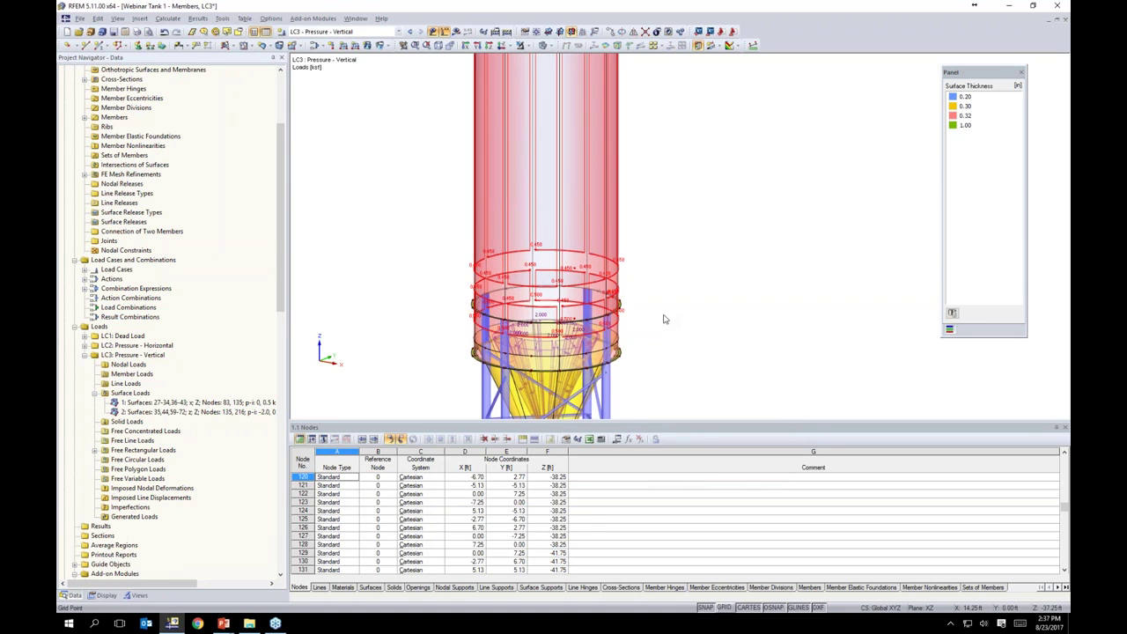
scroll(590, 280, "up", 5)
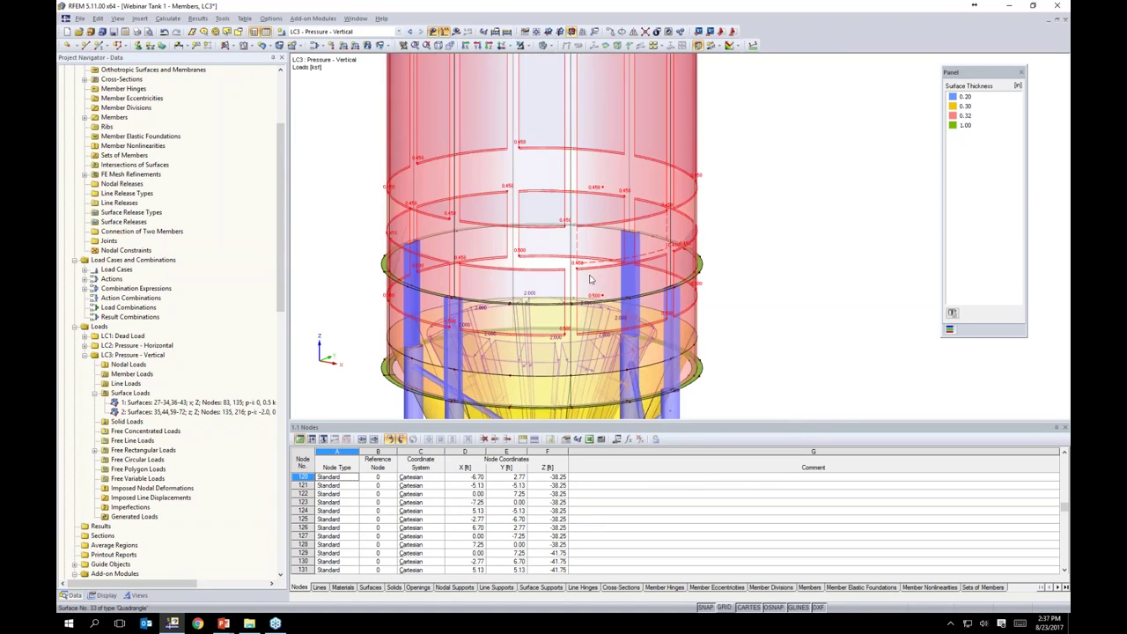
scroll(590, 278, "up", 4)
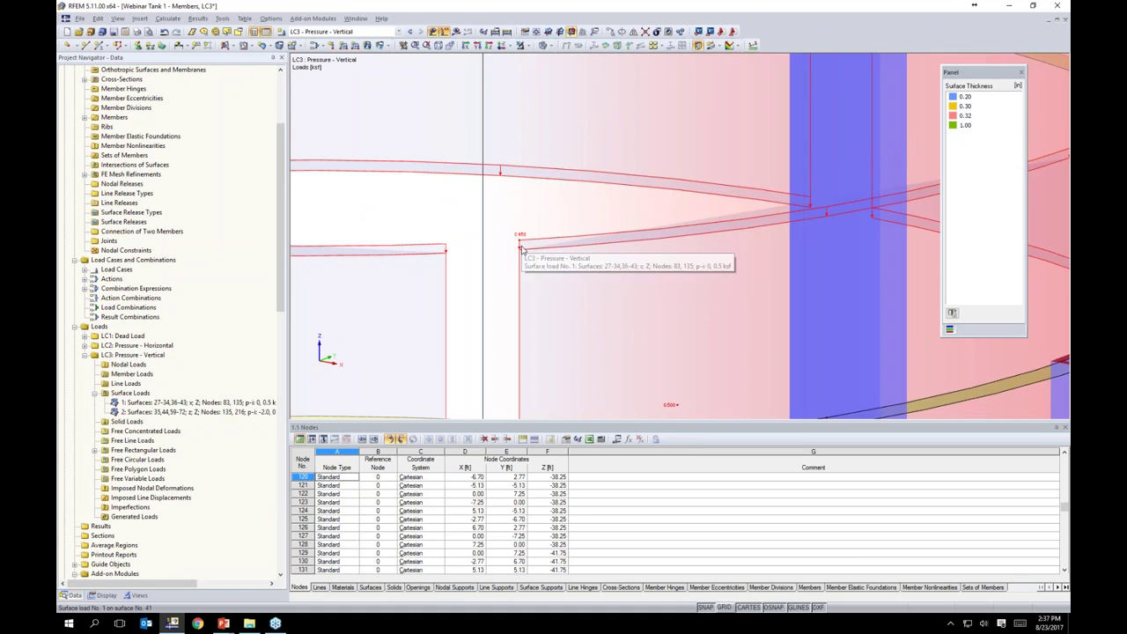
scroll(524, 257, "down", 10)
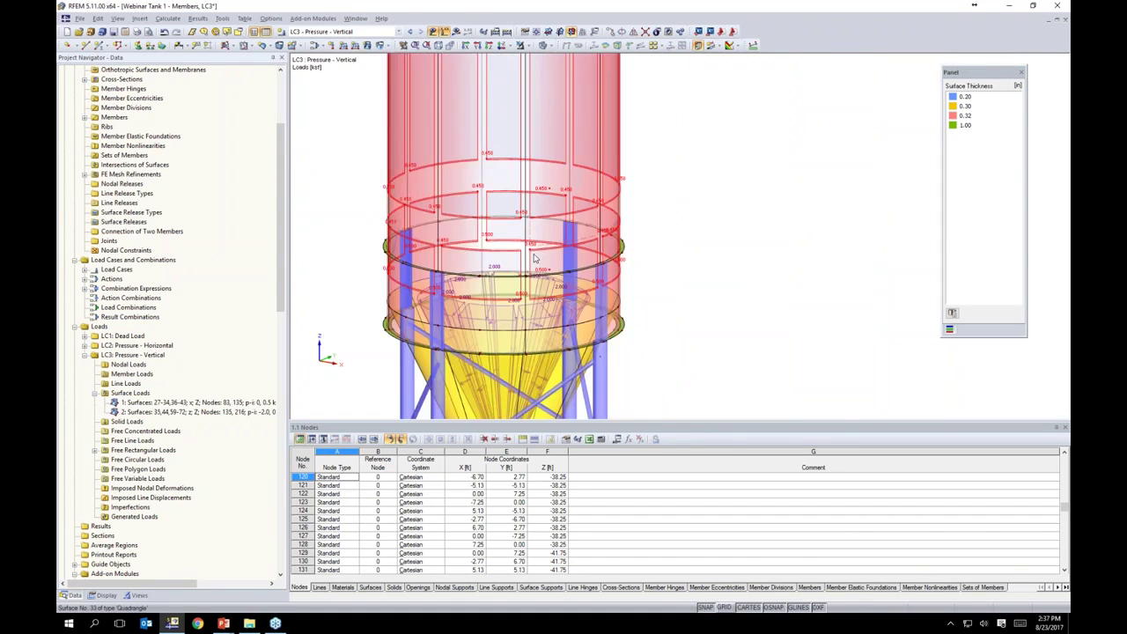
scroll(534, 258, "down", 2)
scroll(657, 269, "down", 2)
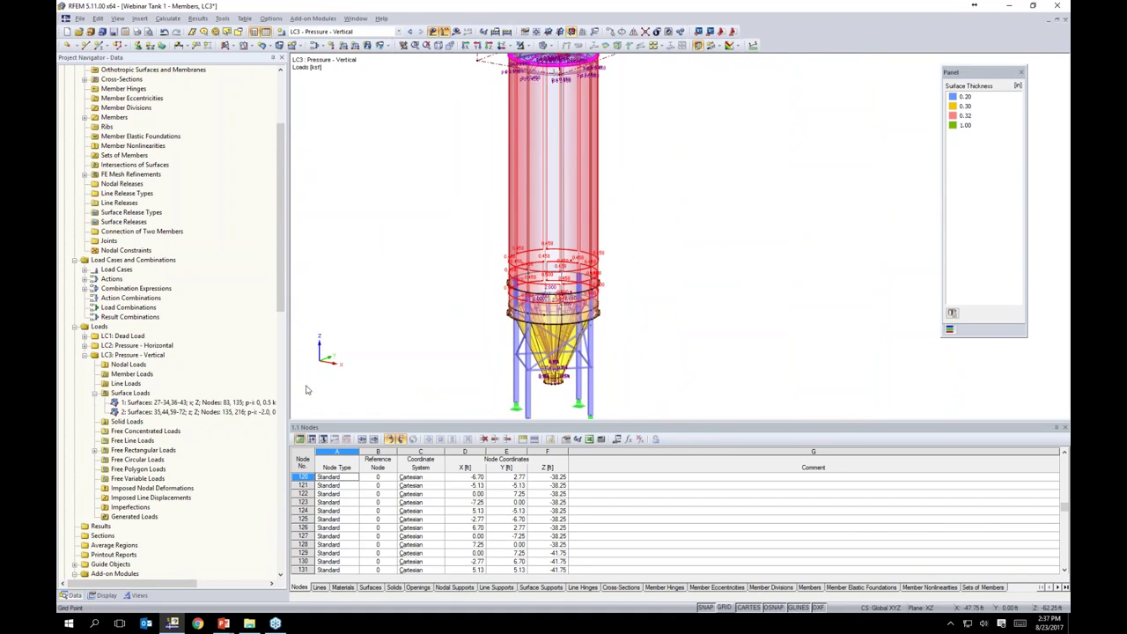
right_click(161, 415)
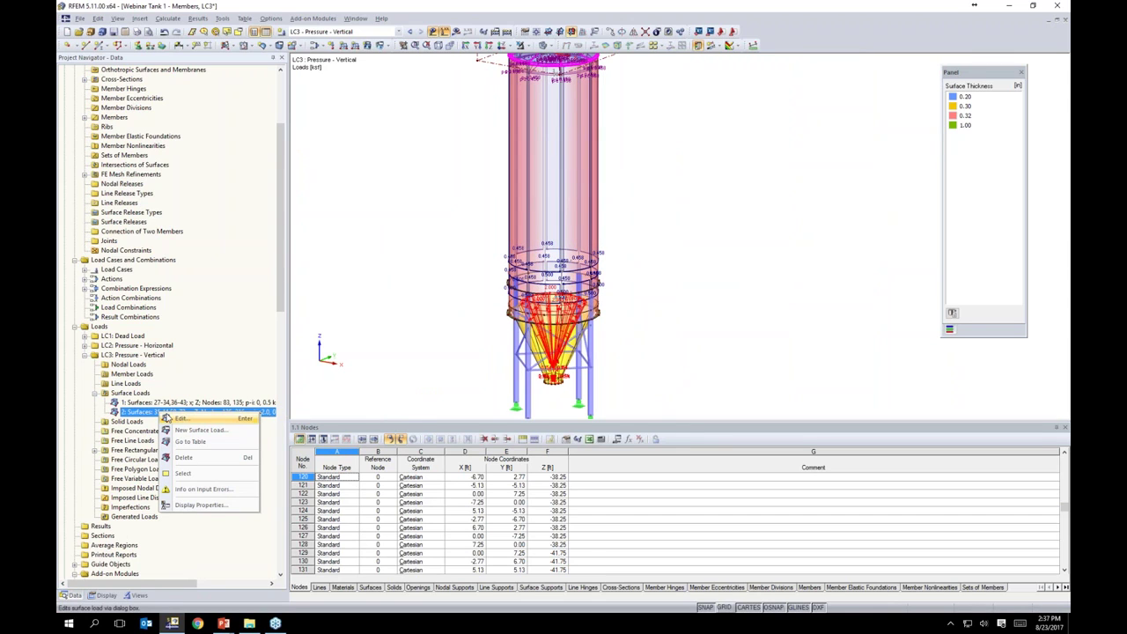
left_click(180, 420)
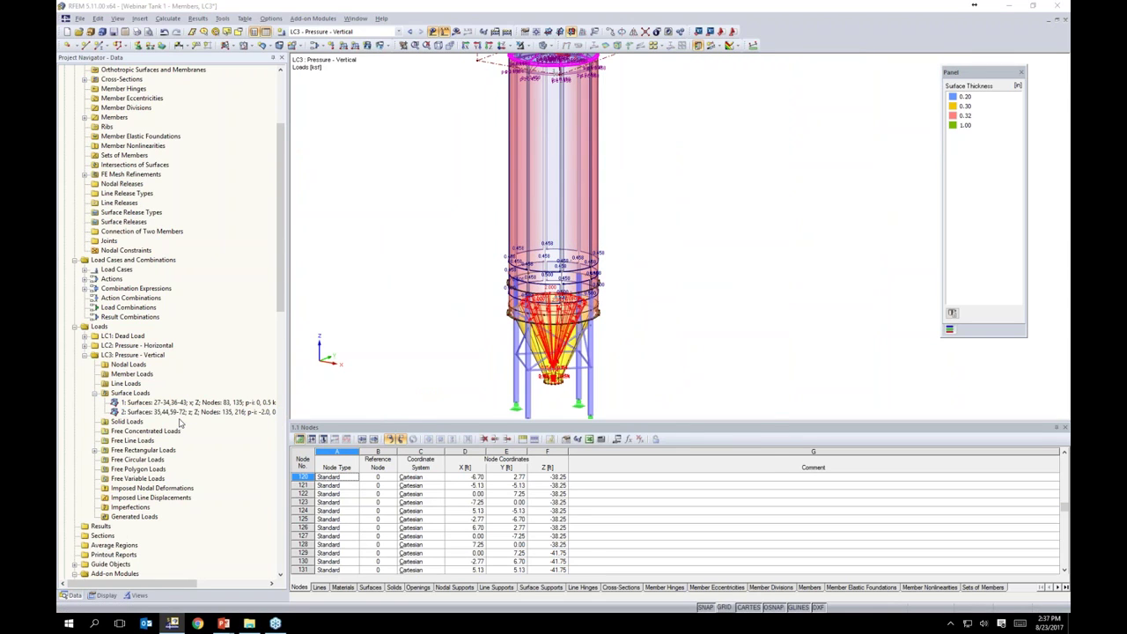
left_click(528, 203)
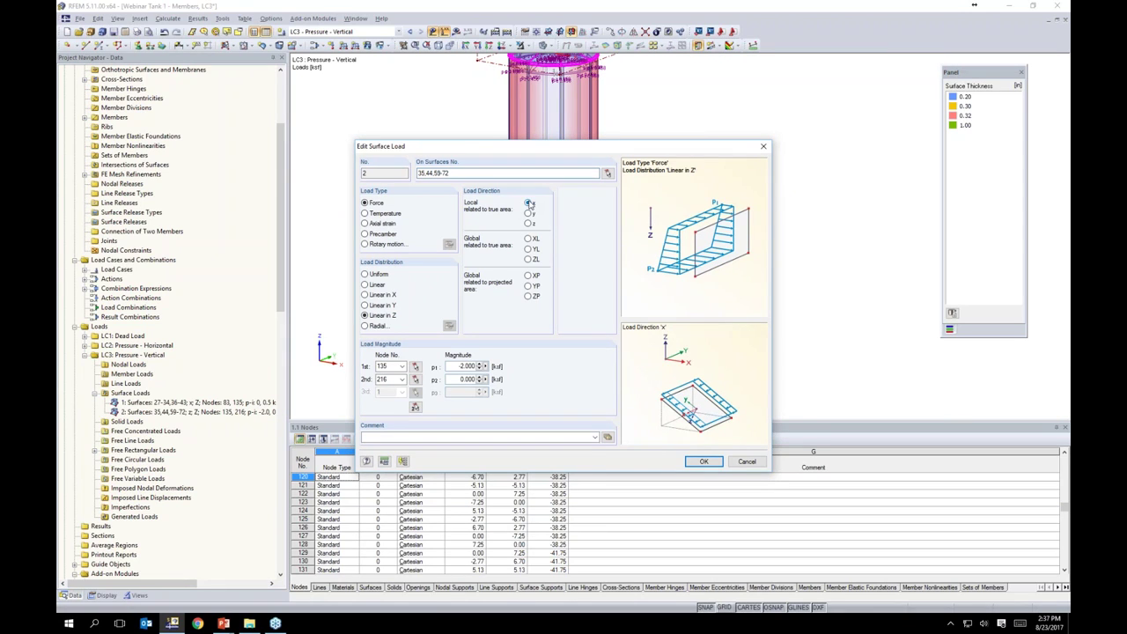
left_click_drag(457, 365, 496, 366)
type("0.5")
left_click(702, 462)
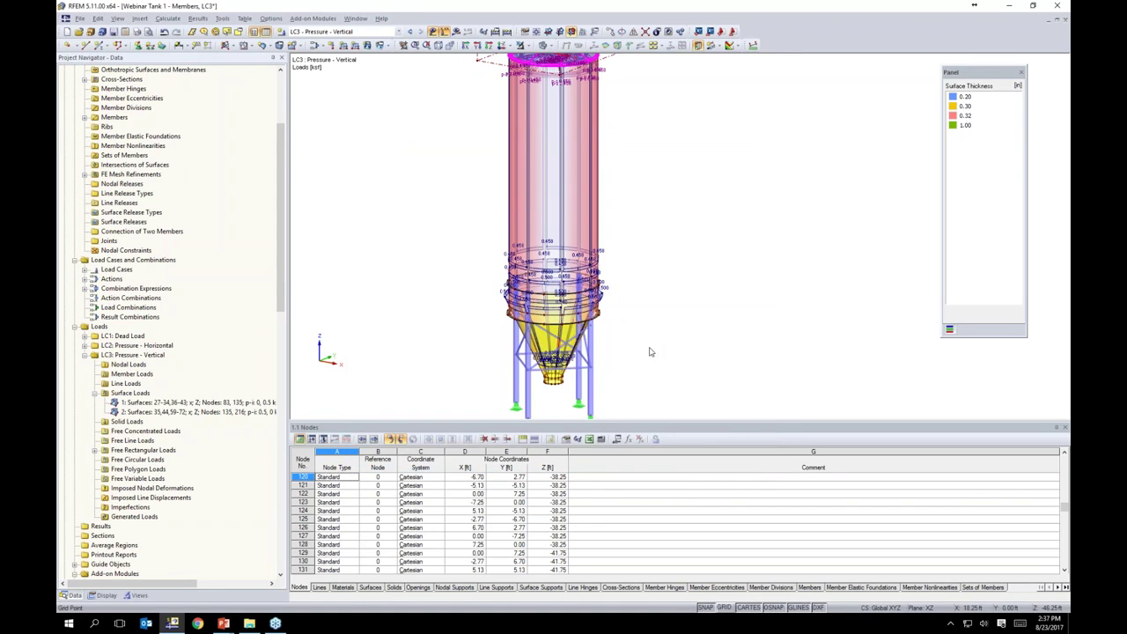
- Delete the free rectangular load around the tank roof from load case LC3
scroll(594, 275, "up", 5)
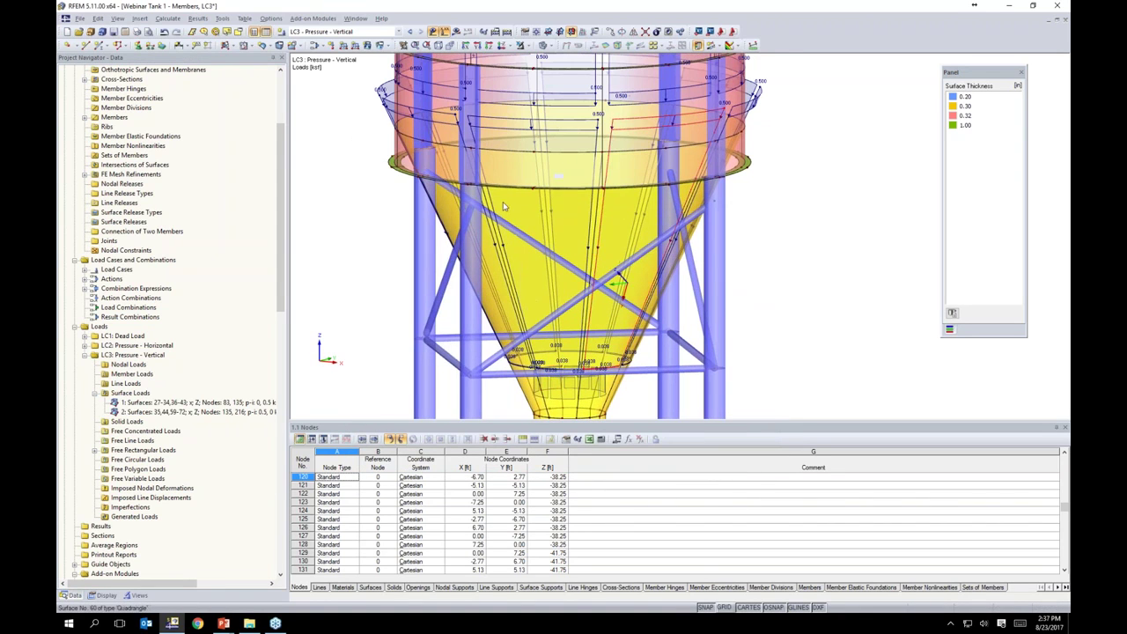
scroll(595, 273, "down", 6)
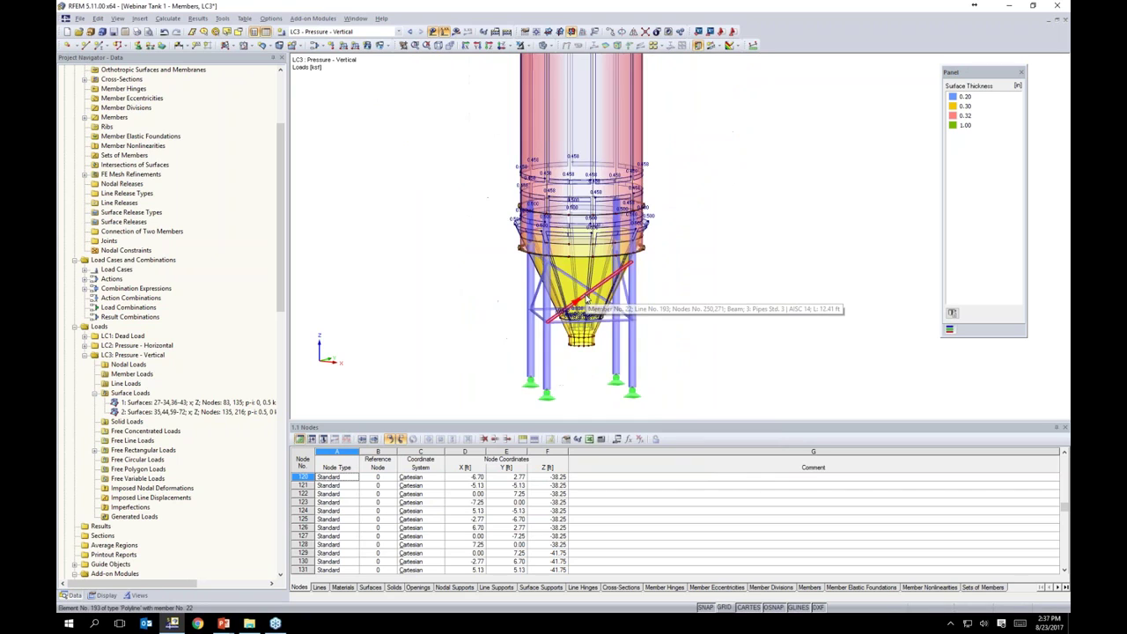
middle_click_drag(665, 253, 641, 295, "ctrl")
middle_click_drag(699, 183, 648, 381)
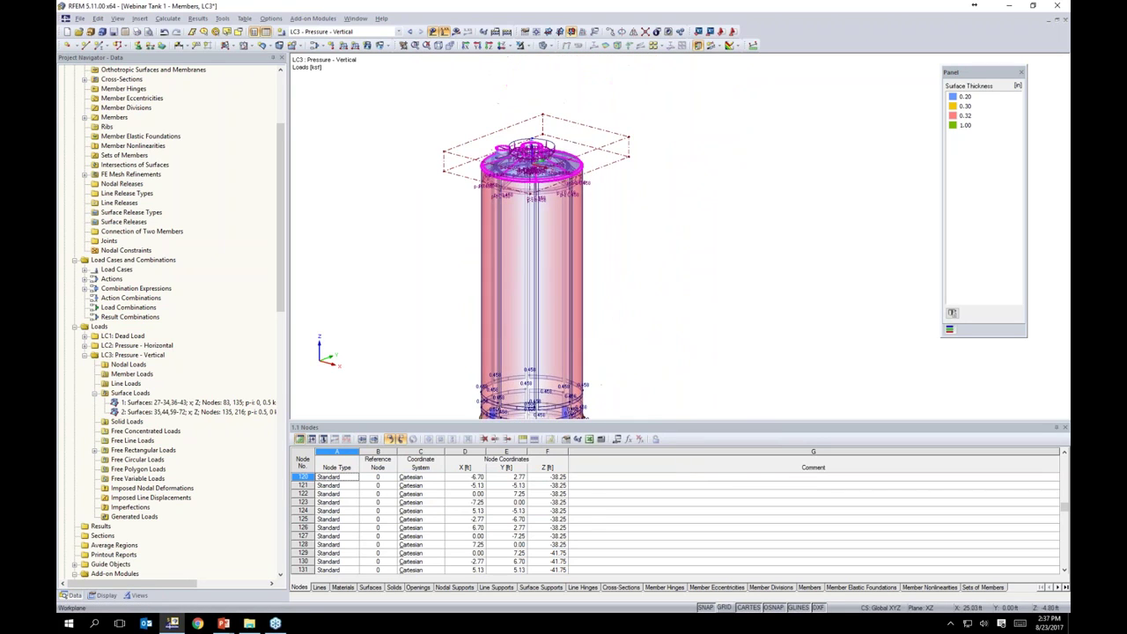
left_click(578, 162)
mouse_move(605, 154)
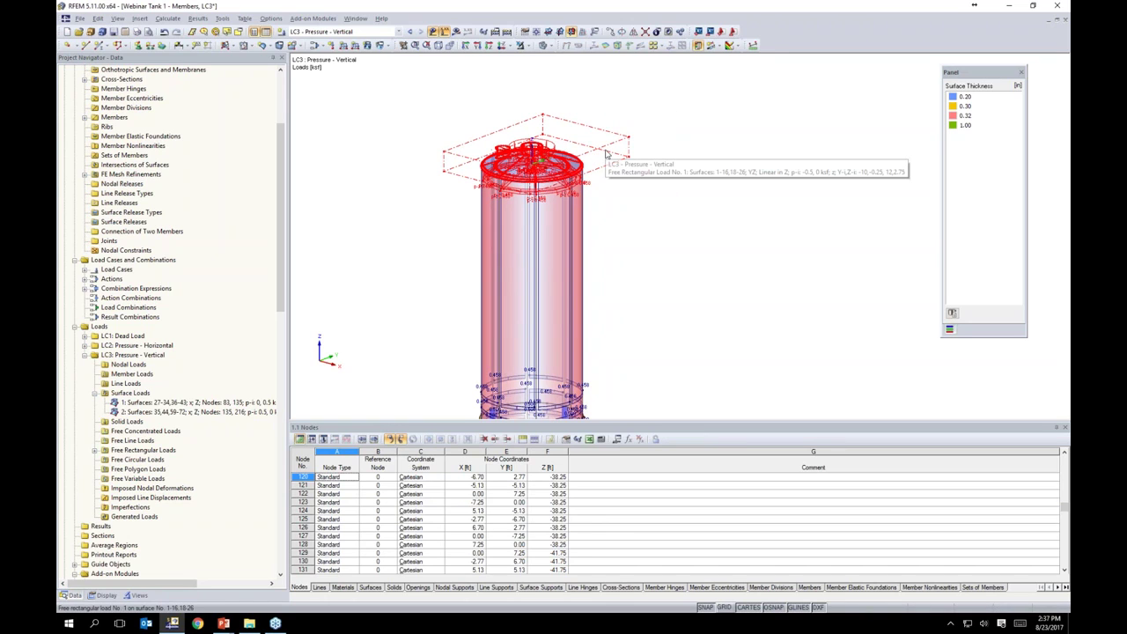
left_click(621, 182)
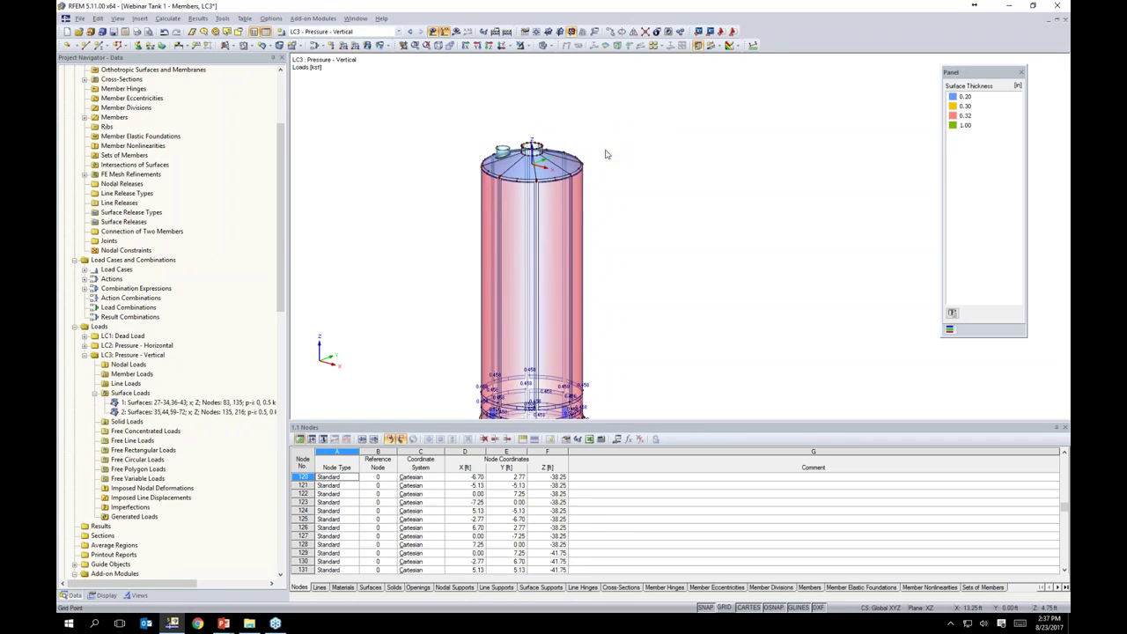
- Review the Section 2.3 (LRFD) and Section 2.4 (ASD) combination expressions, then generate and accept the load combinations
scroll(621, 183, "down", 1)
middle_click_drag(624, 232, 651, 197)
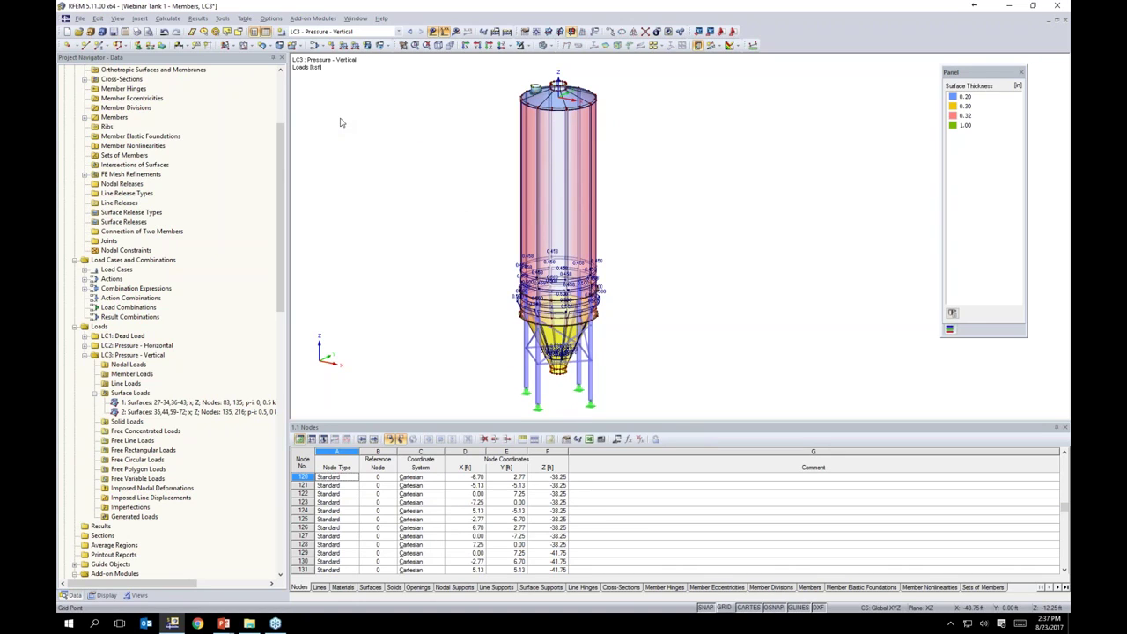
left_click(314, 47)
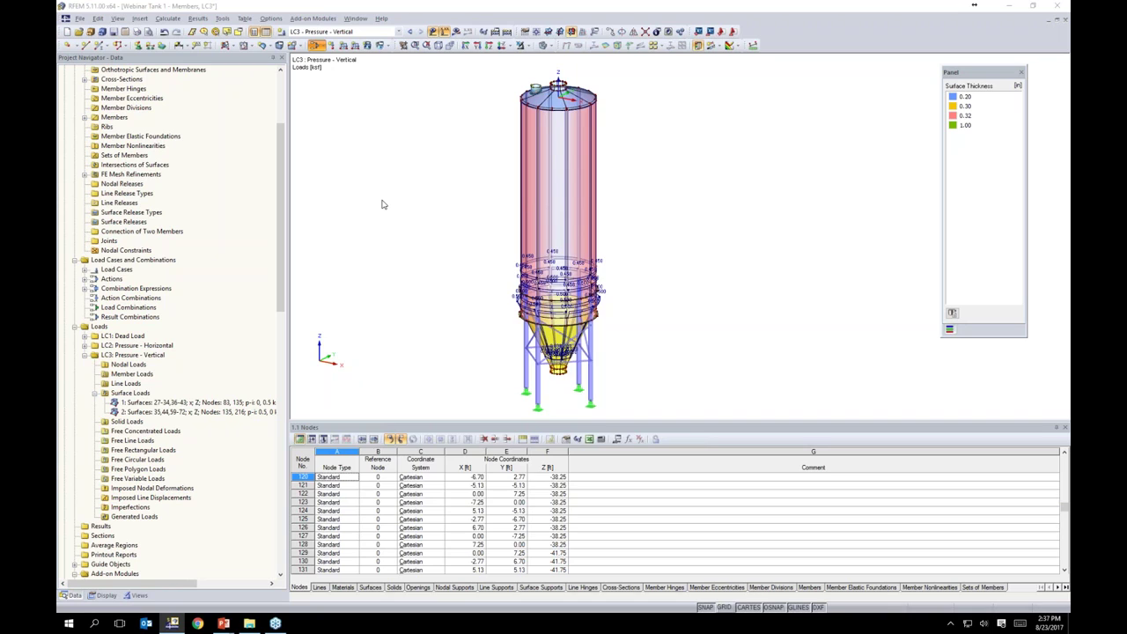
left_click(417, 145)
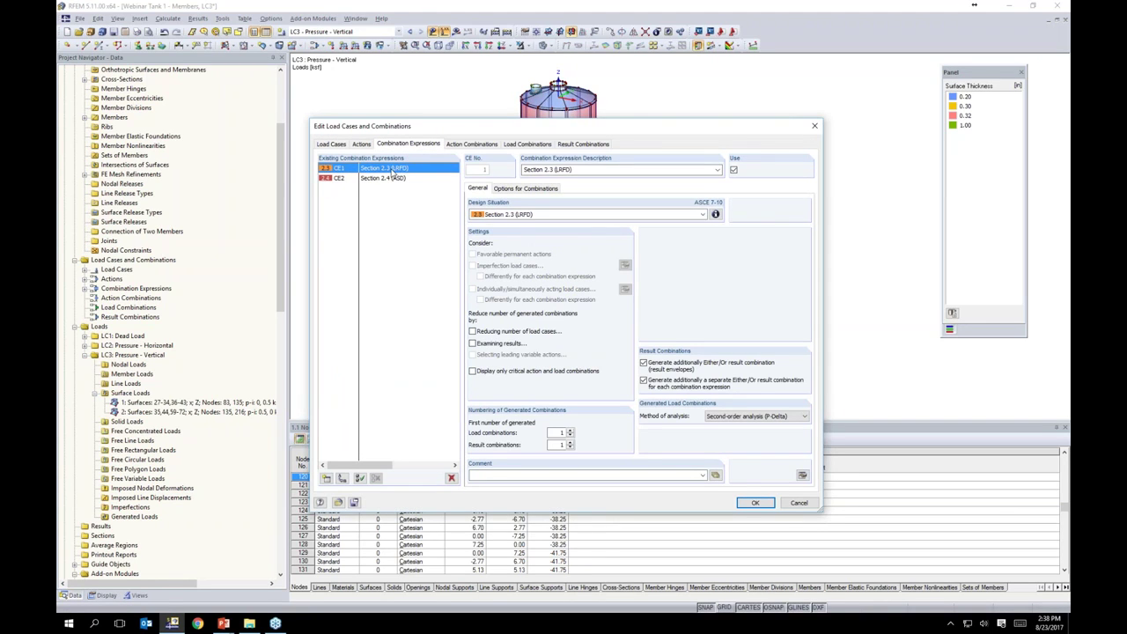
left_click(391, 178)
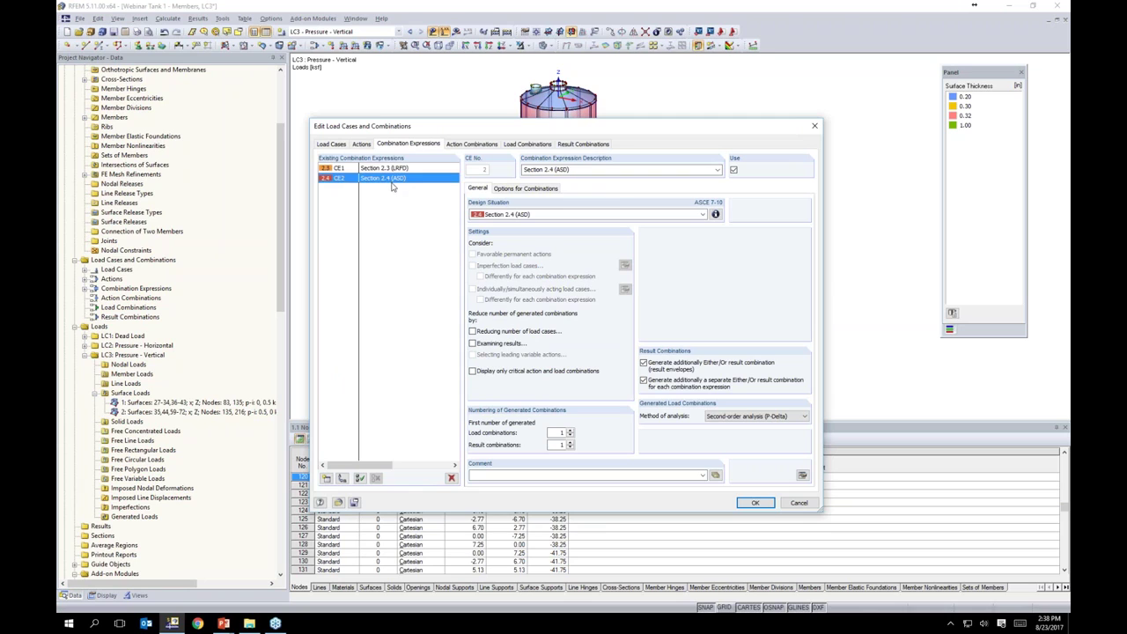
left_click(530, 146)
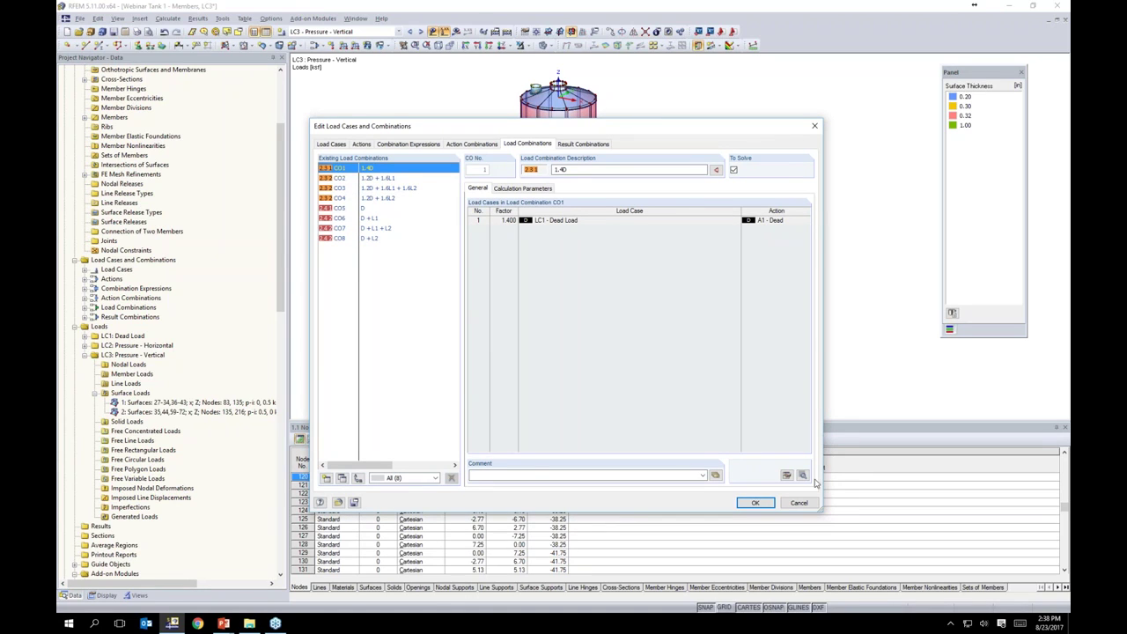
left_click(754, 503)
- Review the AISC 360-10 C2.3(2) stiffness modification settings for the selected support members 1-24, including the LRFD design method
middle_click_drag(638, 314, 627, 255)
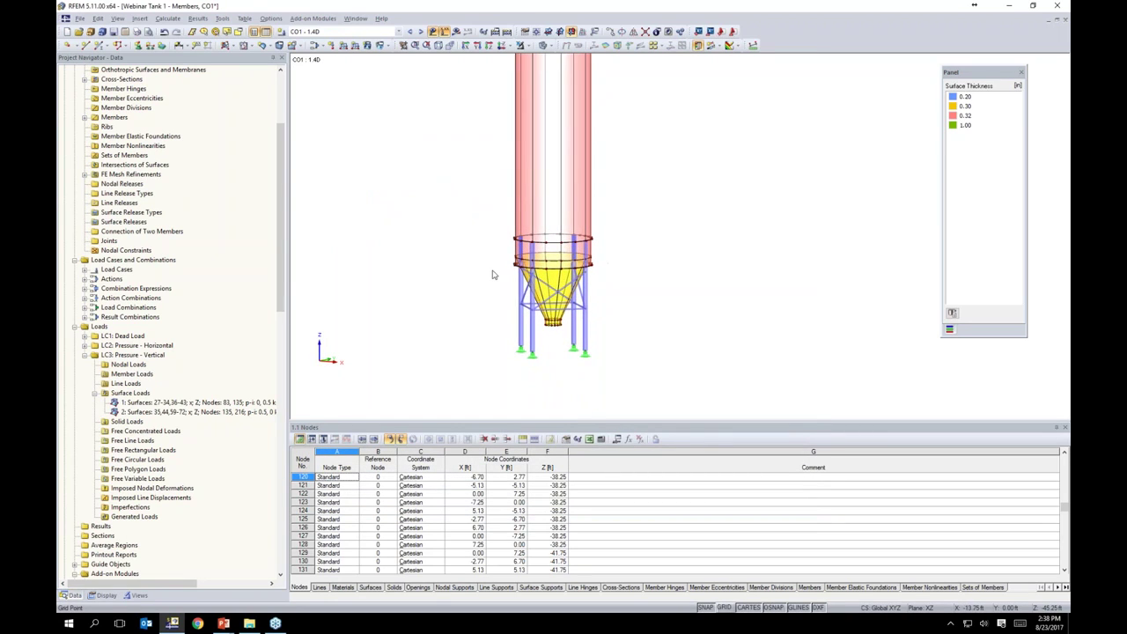
left_click_drag(484, 216, 663, 379)
scroll(572, 343, "up", 3)
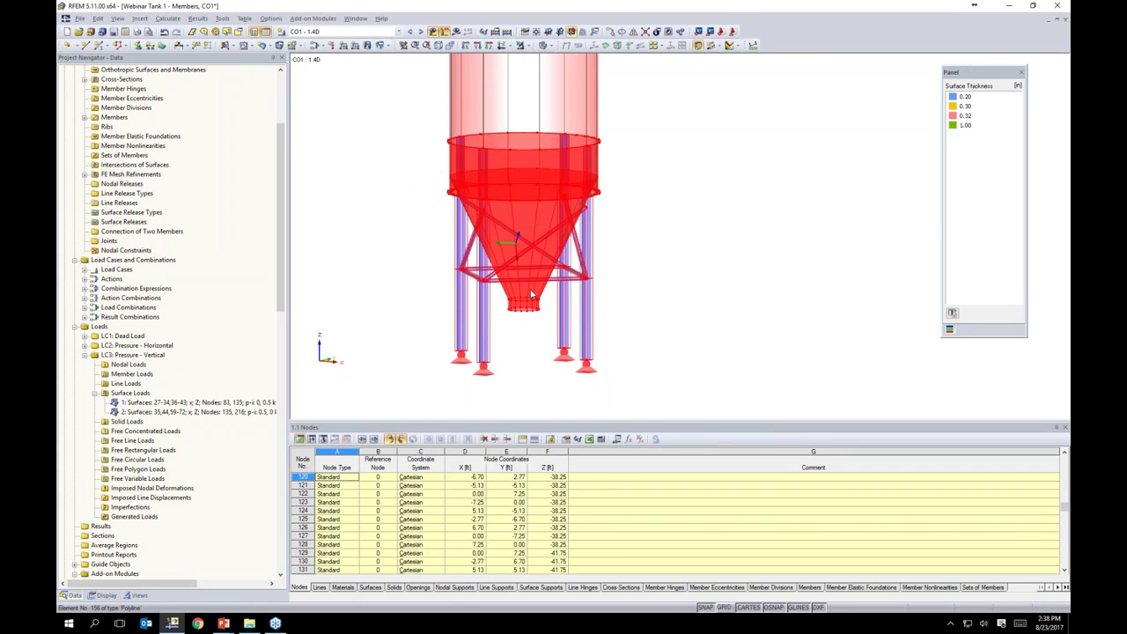
right_click(588, 317)
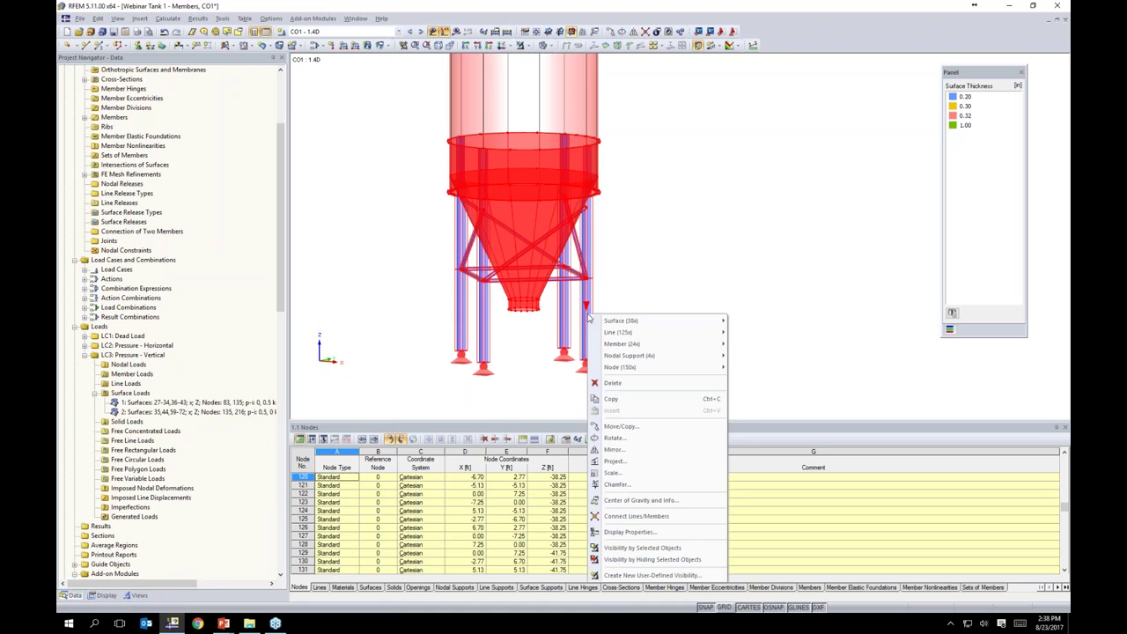
mouse_move(626, 345)
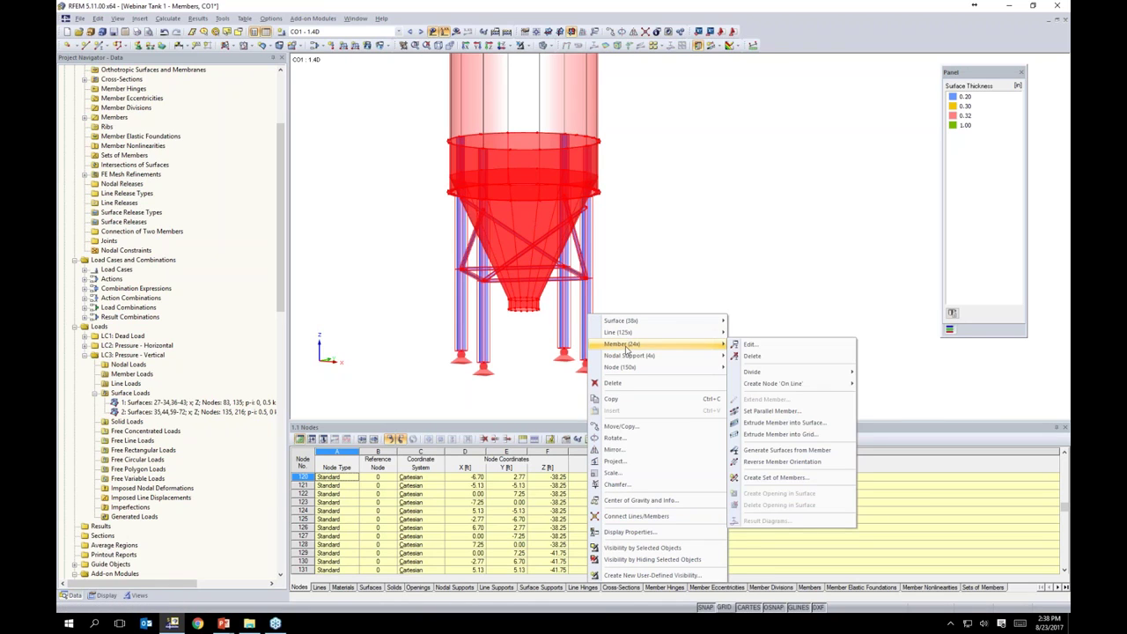
left_click(749, 345)
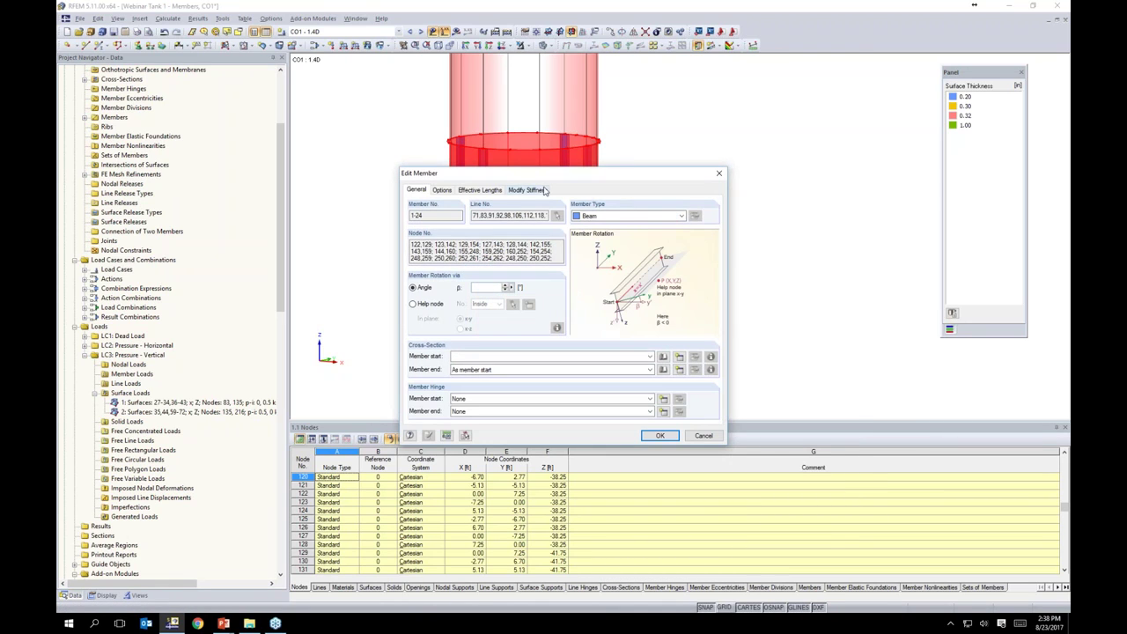
left_click(527, 190)
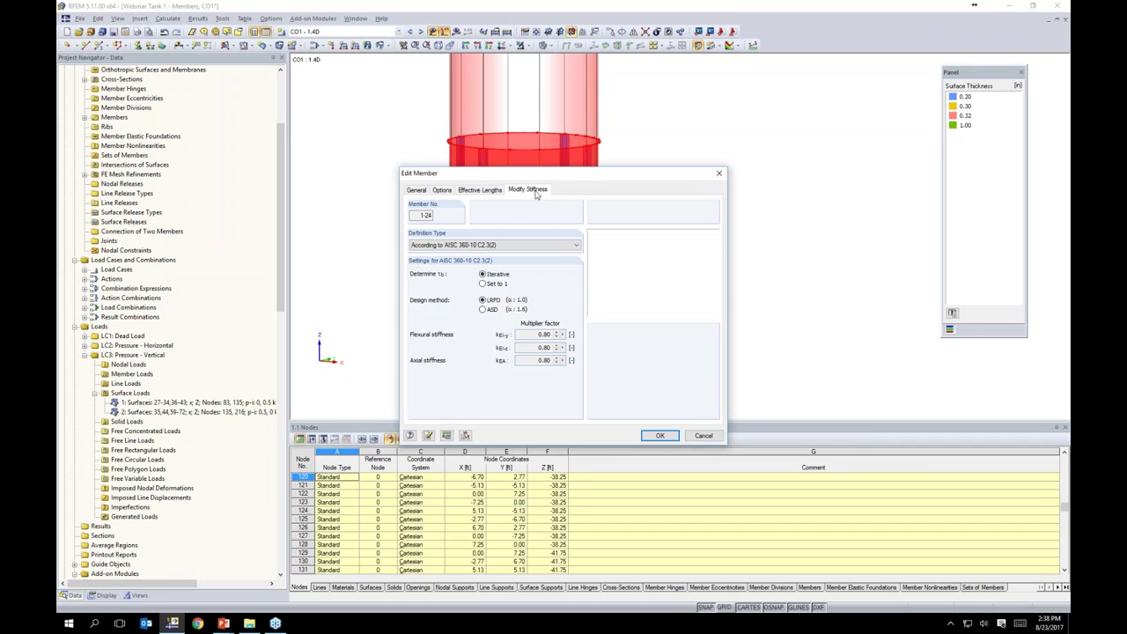
left_click_drag(573, 178, 696, 145)
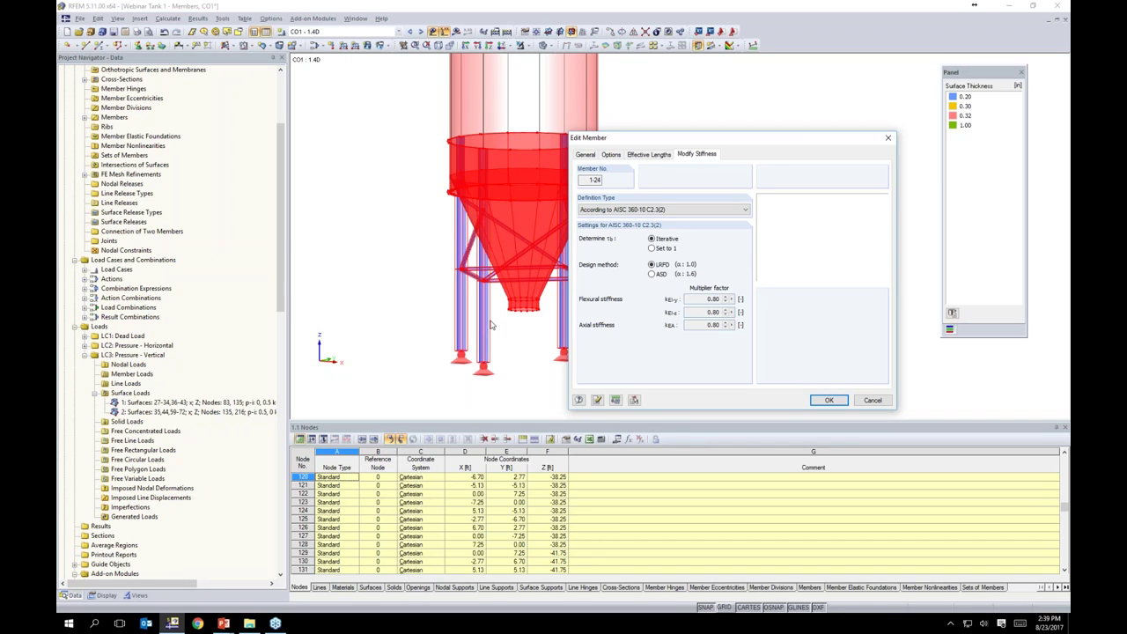
left_click(820, 402)
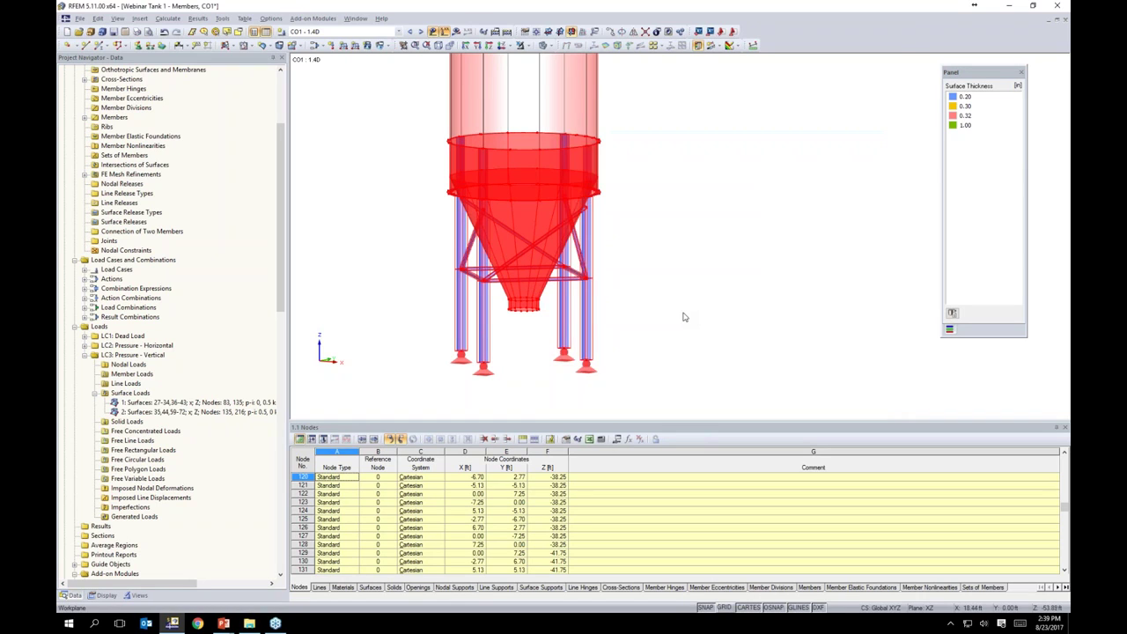
left_click(669, 317)
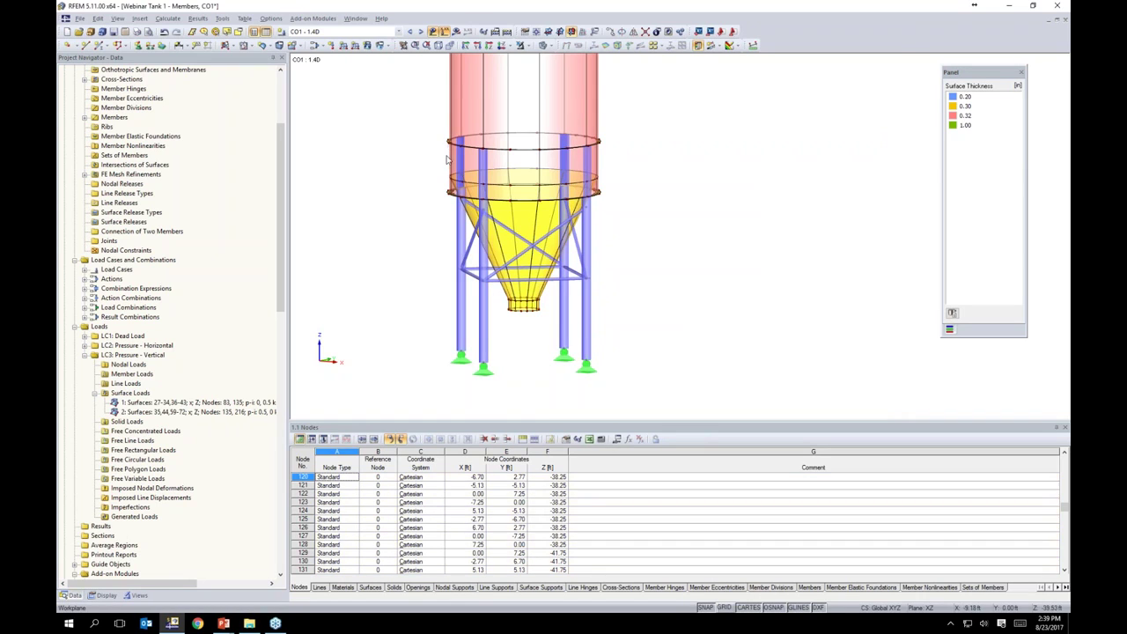
- Set the FE mesh target length to 1.00 ft and regenerate the mesh when accepting the settings
left_click(167, 18)
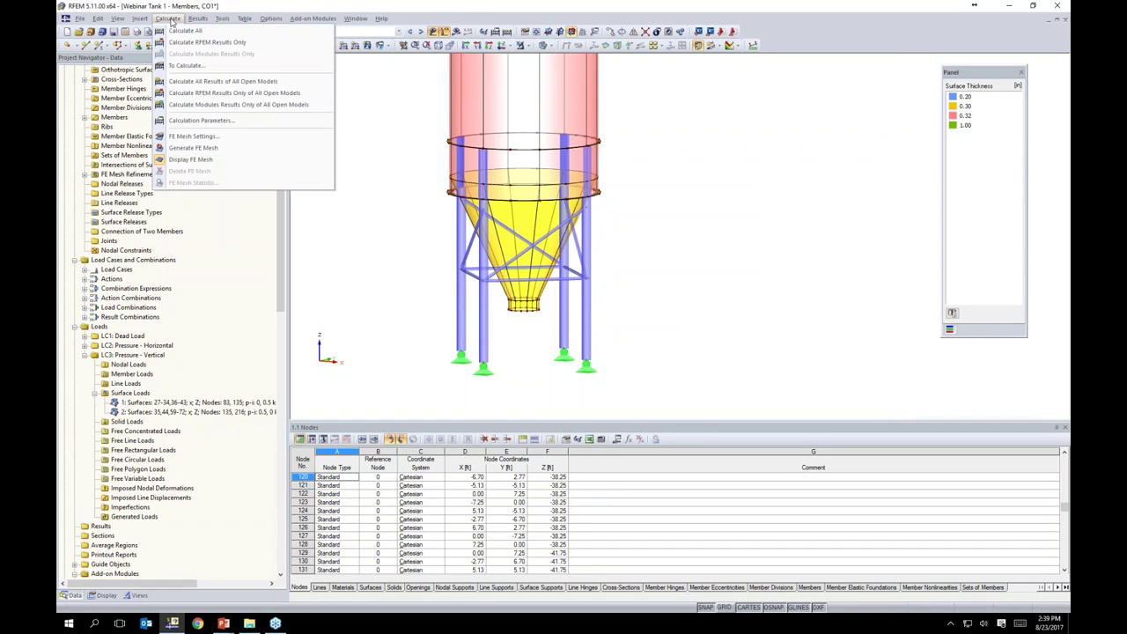
left_click(185, 136)
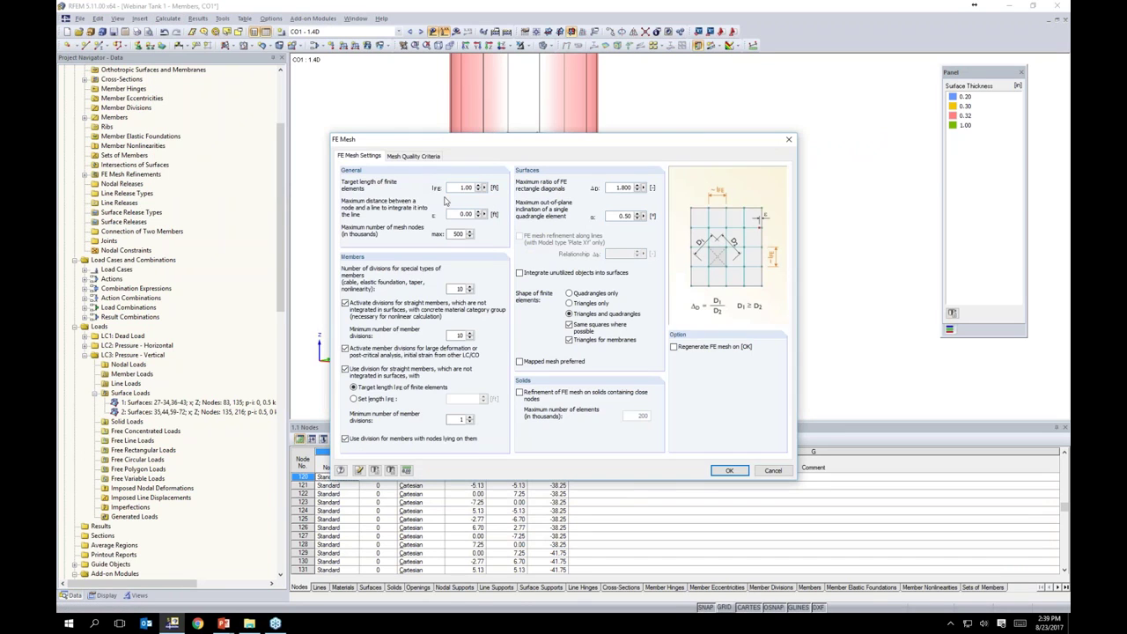
double_click(465, 188)
left_click(674, 347)
left_click(730, 470)
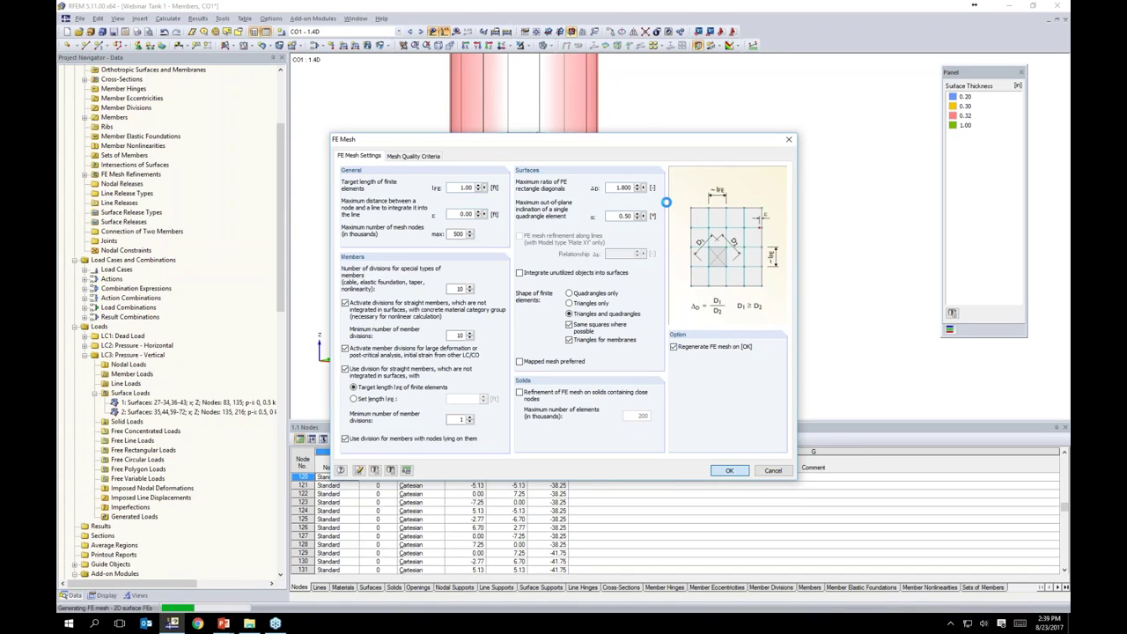
- Examine the generated FE mesh around the hopper, columns and bracing, and at the small inclined nozzle on the tank roof
middle_click_drag(649, 242, 678, 257, "ctrl")
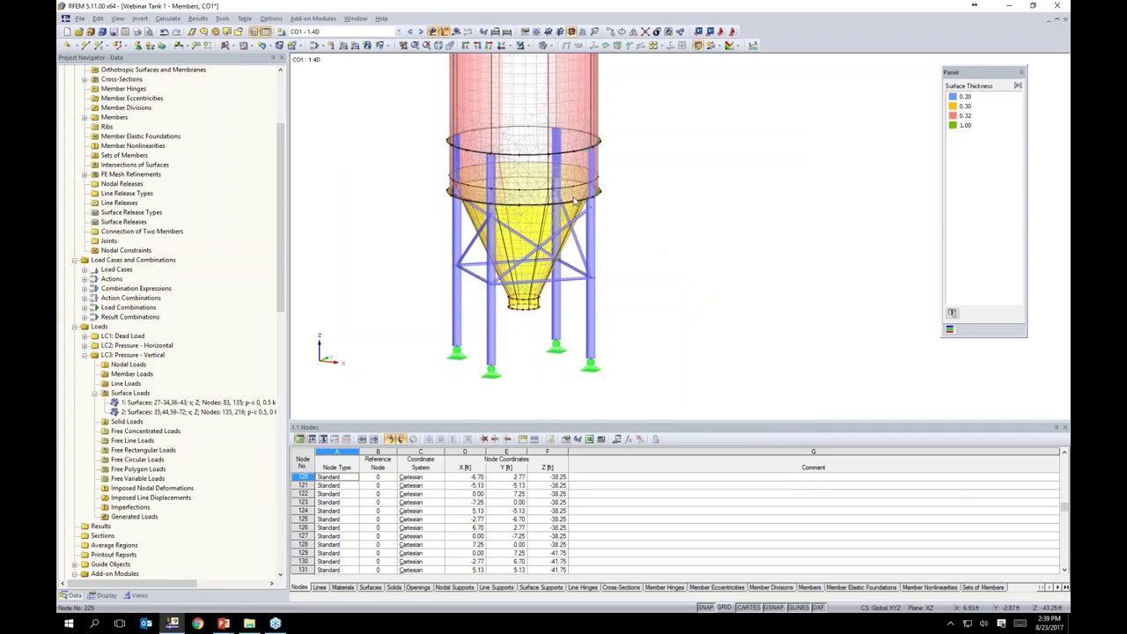
scroll(571, 186, "up", 3)
scroll(665, 188, "up", 2)
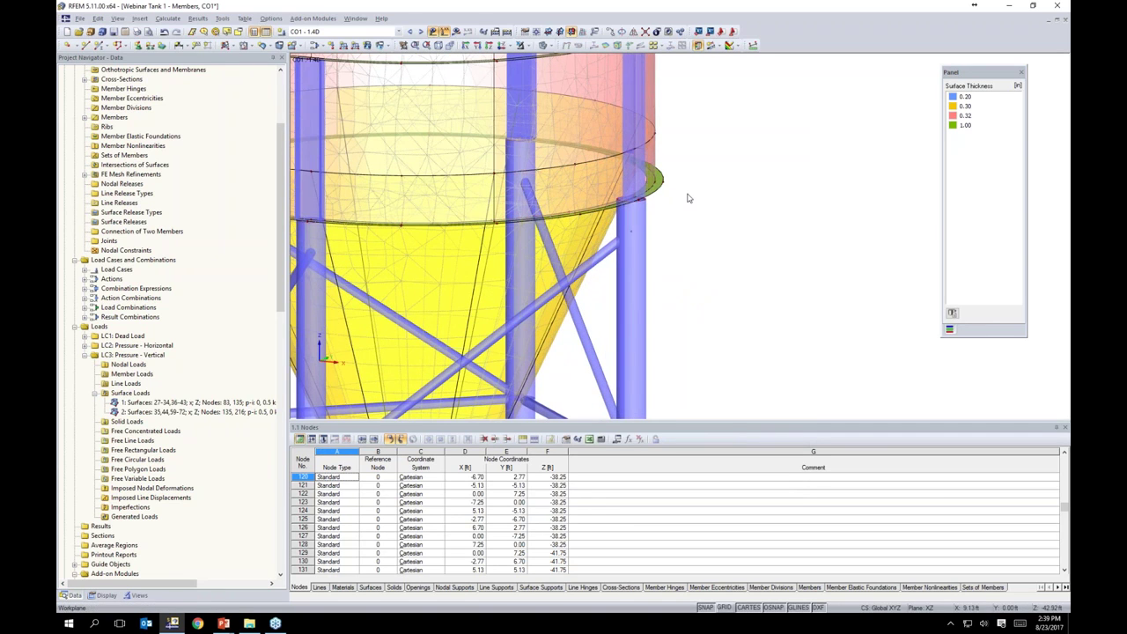
middle_click_drag(677, 252, 724, 198, "ctrl")
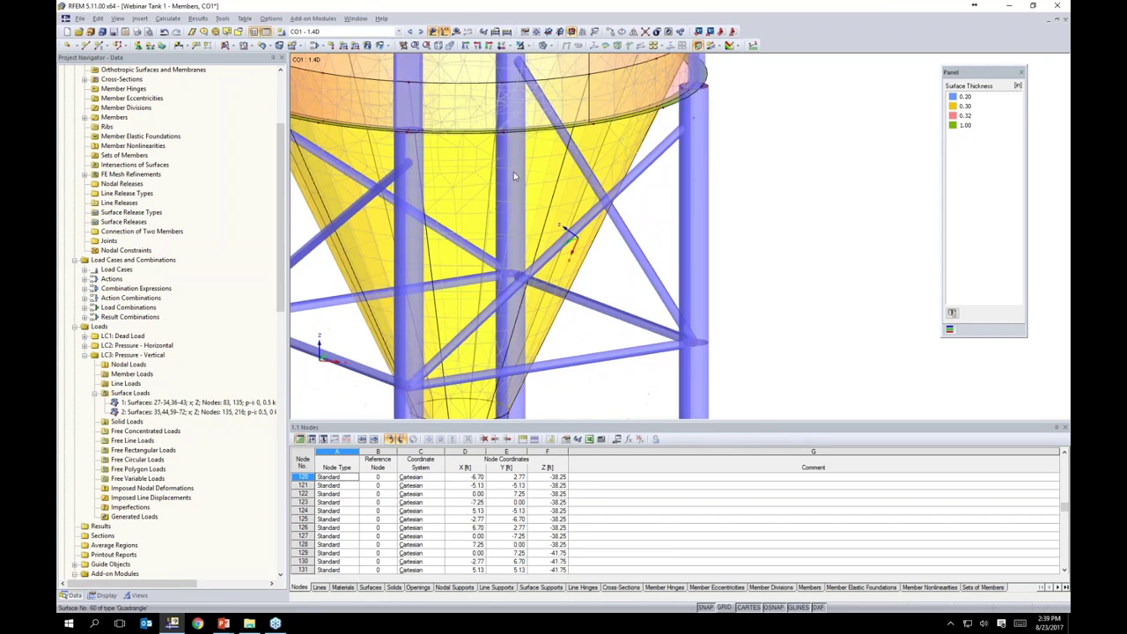
scroll(460, 222, "down", 6)
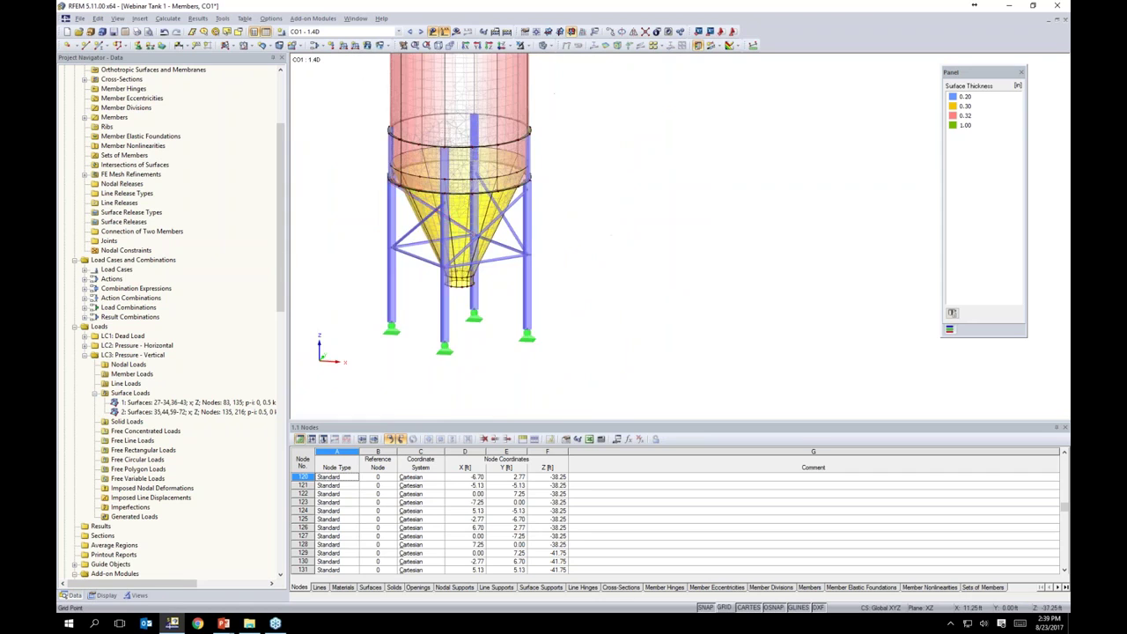
middle_click_drag(484, 59, 515, 234)
middle_click_drag(586, 79, 640, 333)
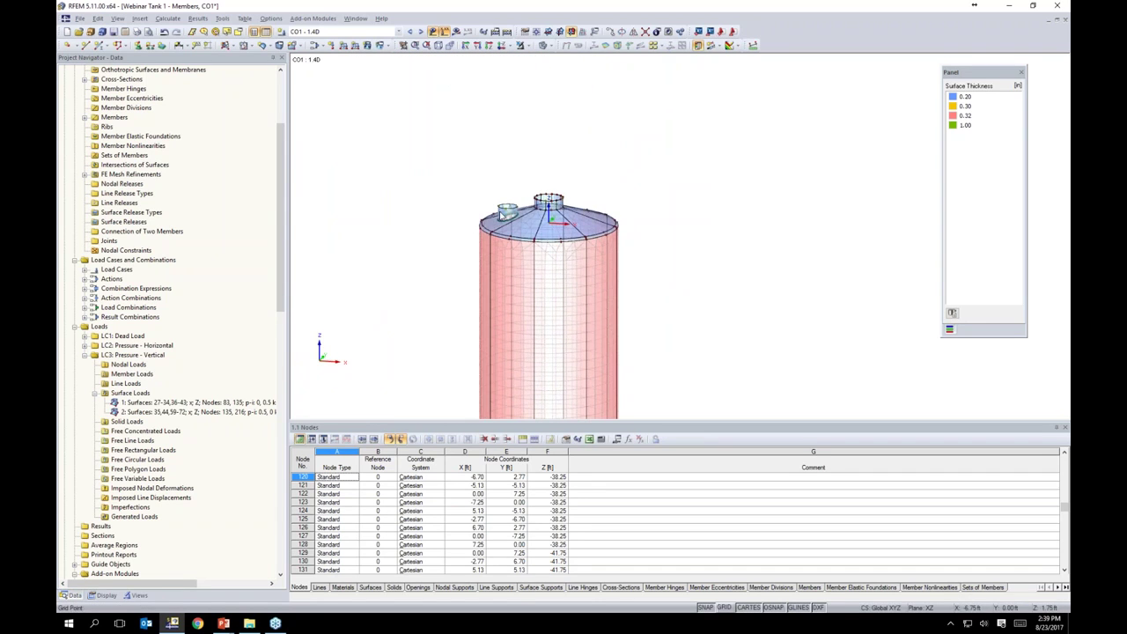
scroll(543, 215, "up", 6)
middle_click_drag(617, 149, 600, 117, "ctrl")
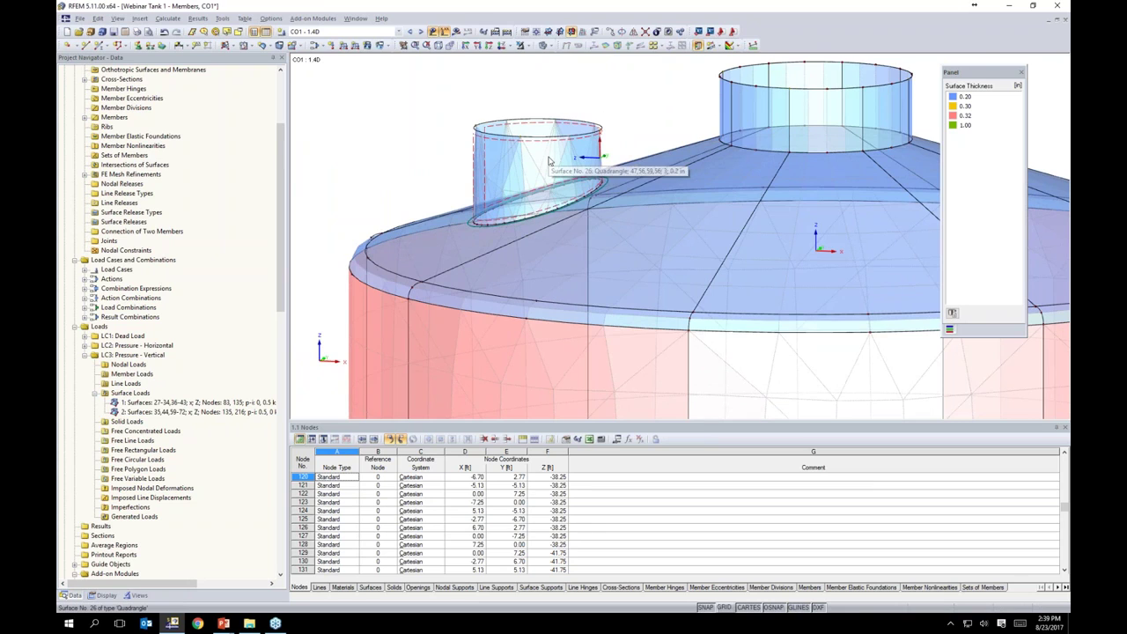
scroll(549, 161, "up", 3)
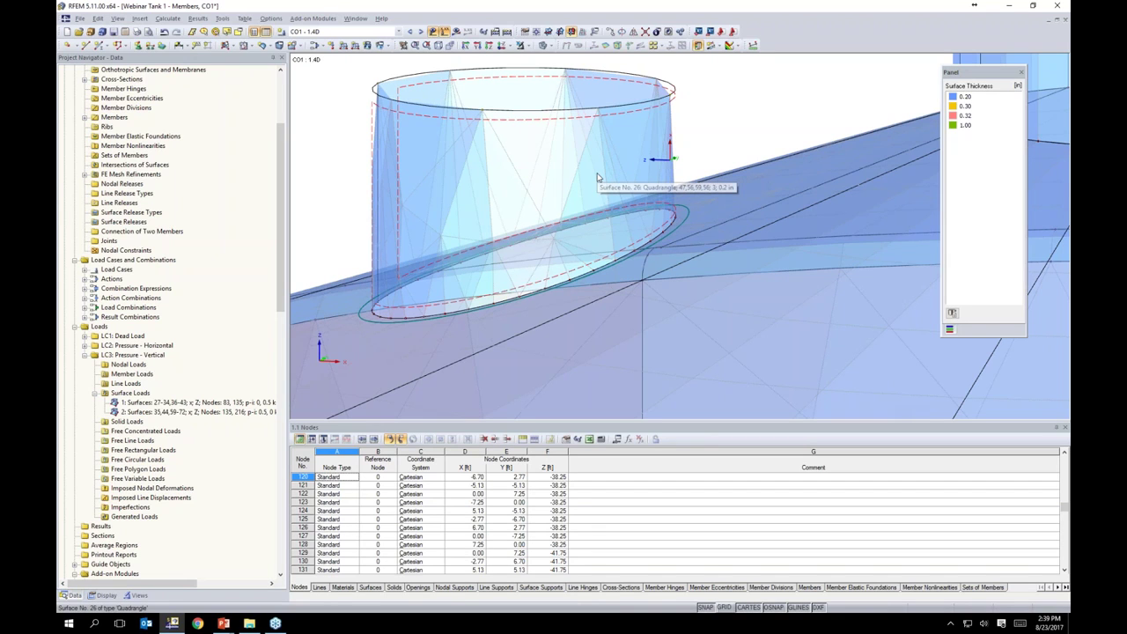
- Create a surface FE mesh refinement with a 0.20 ft target length on both roof nozzles and the hopper outlet (surfaces 9-16, 26, 65-72)
scroll(597, 179, "down", 5)
middle_click_drag(597, 179, 511, 133)
left_click_drag(517, 142, 344, 100)
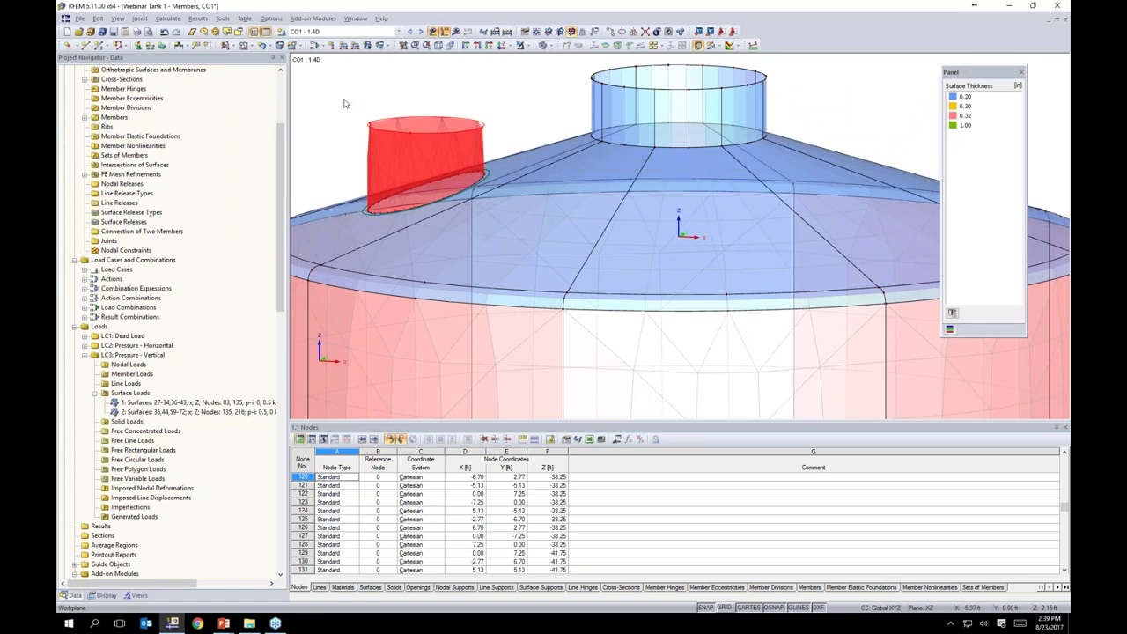
scroll(345, 103, "down", 2)
middle_click_drag(448, 103, 463, 125)
left_click_drag(716, 127, 528, 88)
scroll(522, 91, "down", 5)
scroll(547, 272, "up", 4)
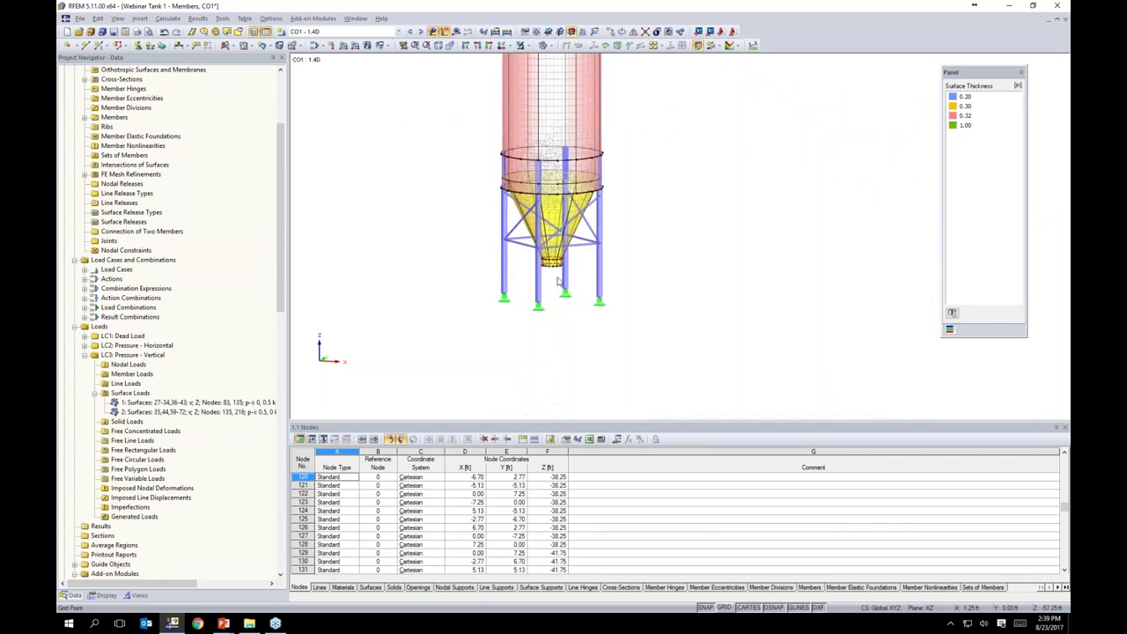
scroll(547, 272, "up", 5)
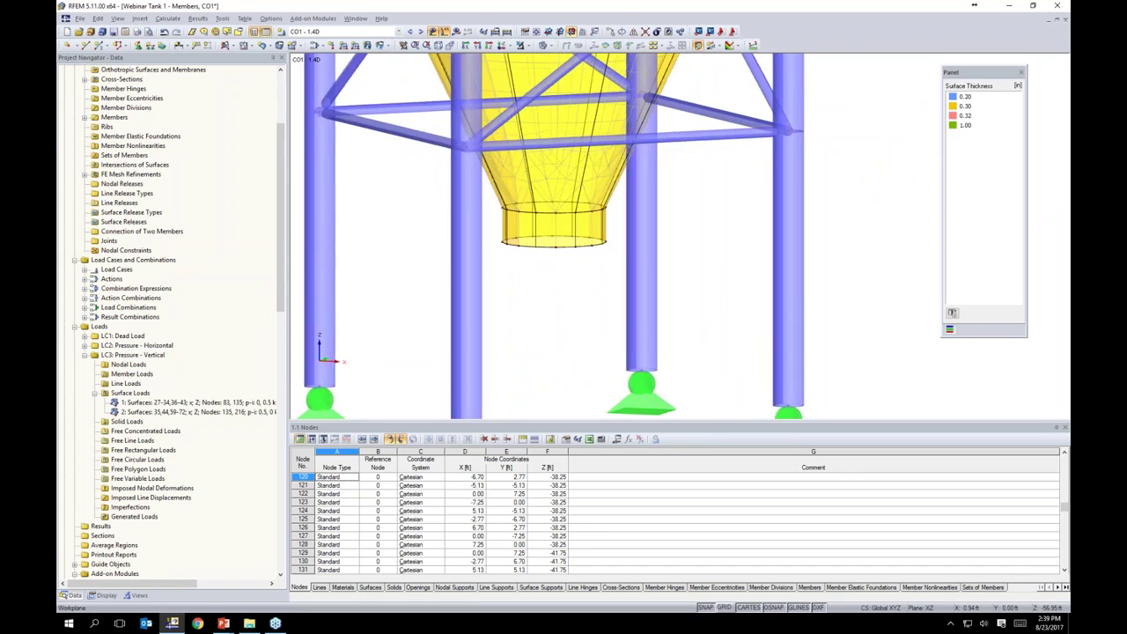
left_click_drag(625, 291, 495, 226)
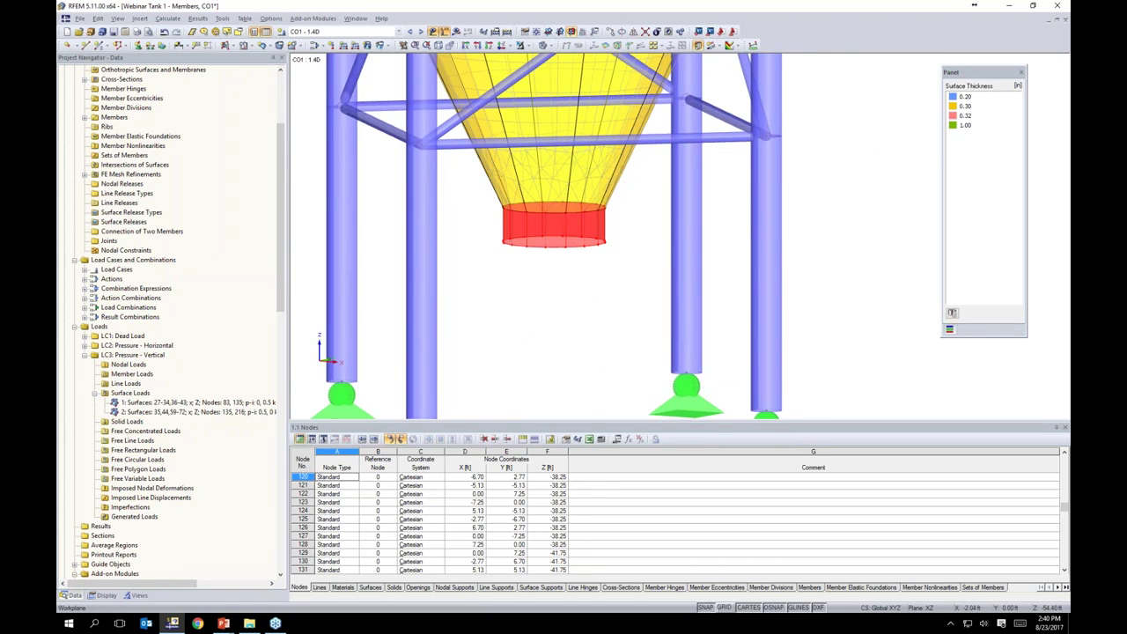
scroll(519, 243, "up", 1)
right_click(519, 222)
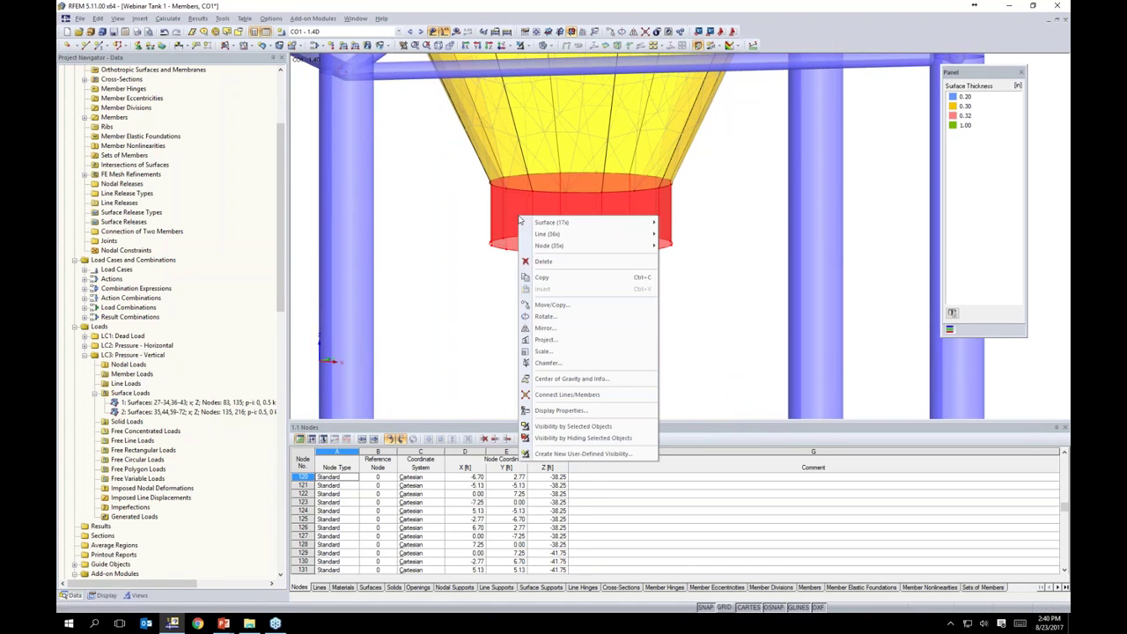
mouse_move(539, 228)
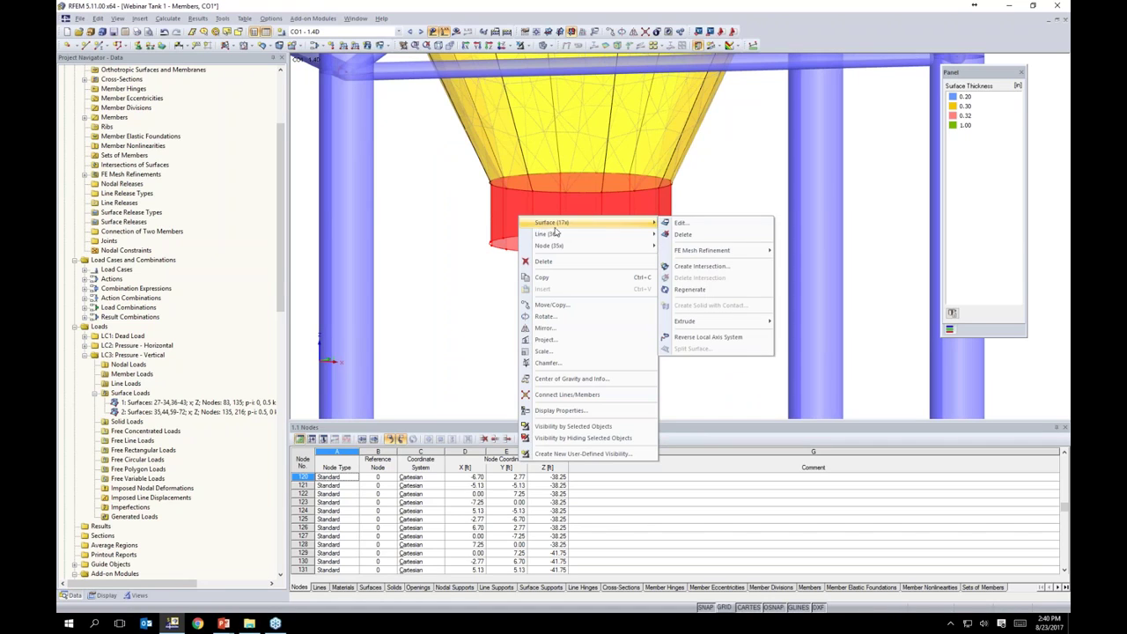
mouse_move(708, 251)
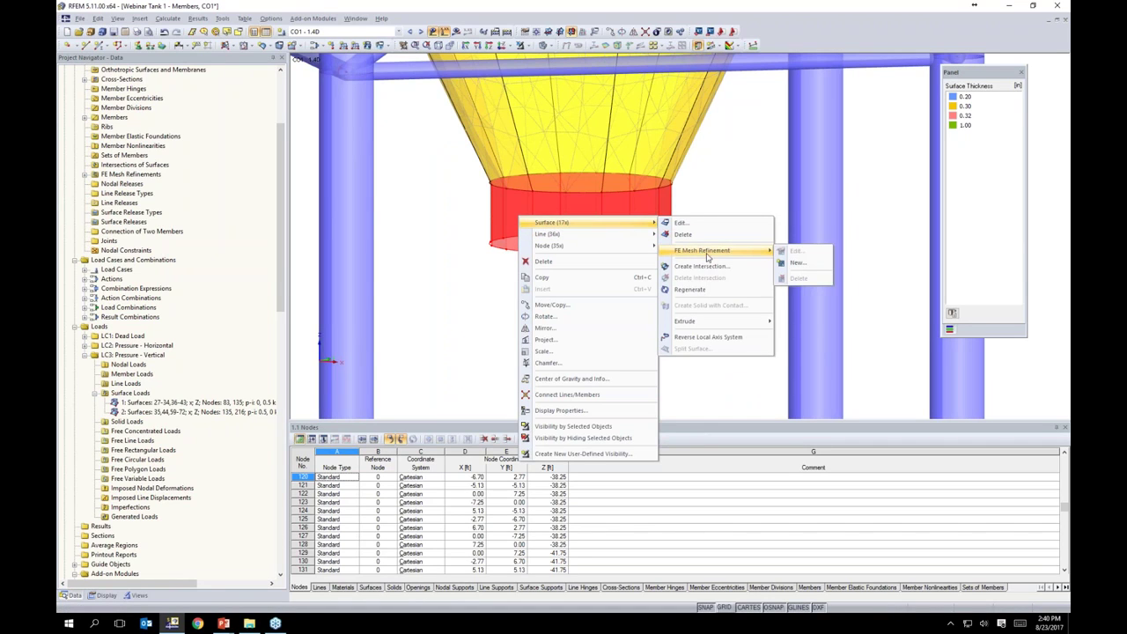
left_click(797, 263)
left_click(623, 320)
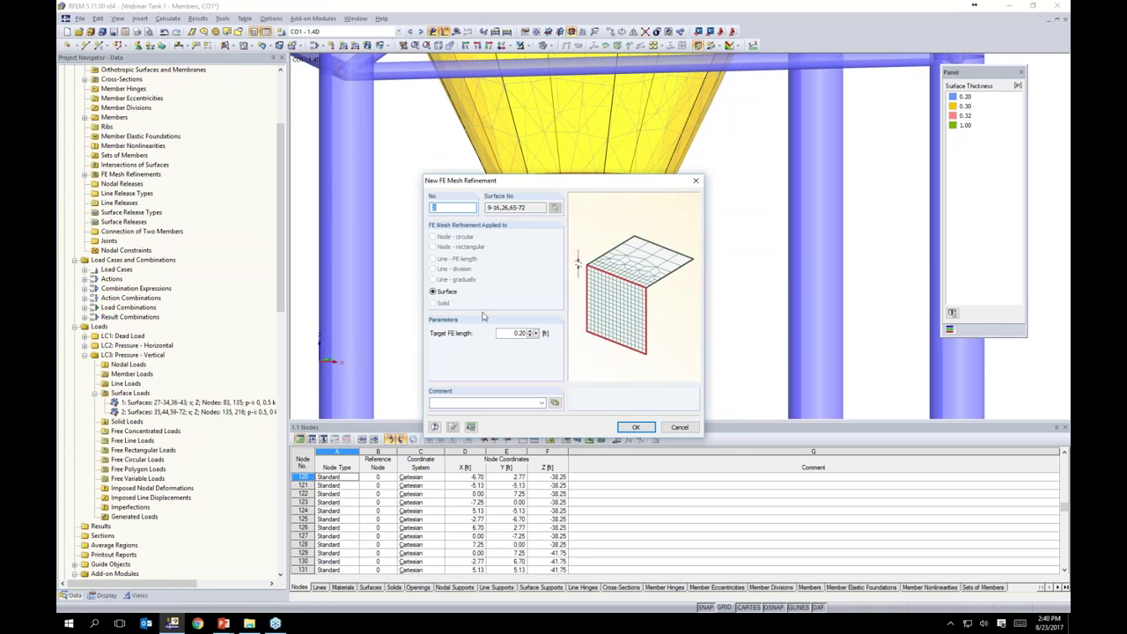
left_click_drag(505, 334, 556, 334)
left_click(509, 333)
left_click(636, 427)
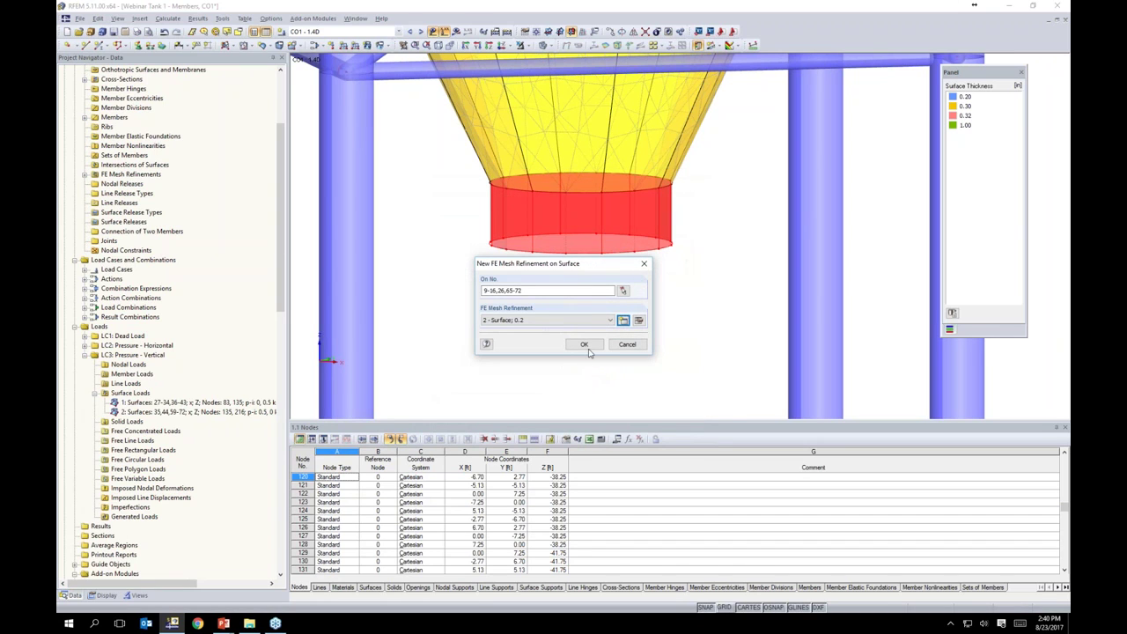
left_click(585, 344)
- Regenerate the FE mesh so that it includes the surface refinements
scroll(534, 210, "up", 4)
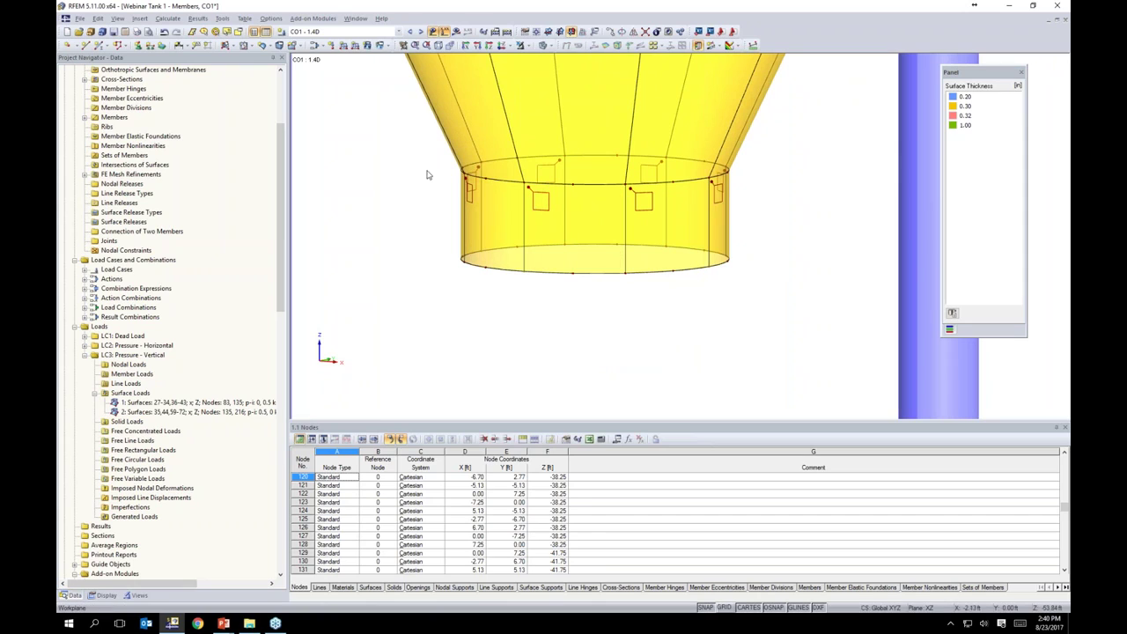
left_click(167, 18)
left_click(203, 135)
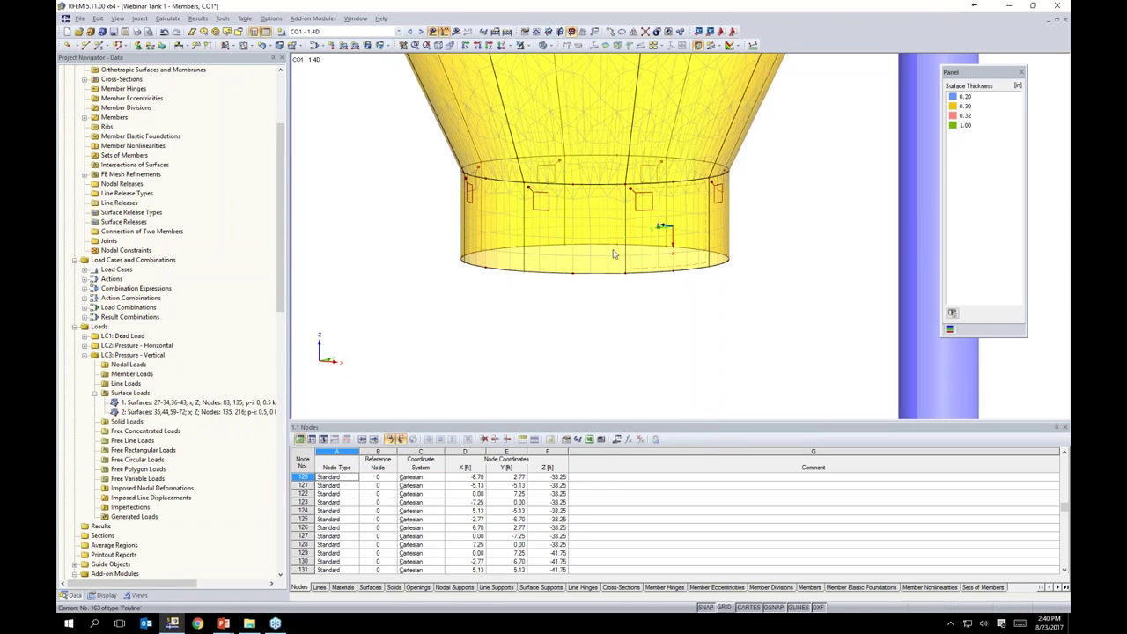
- Examine the refined mesh at the hopper outlet and roof nozzles, and the circular node refinements where the columns meet the shell rings
scroll(594, 221, "down", 5)
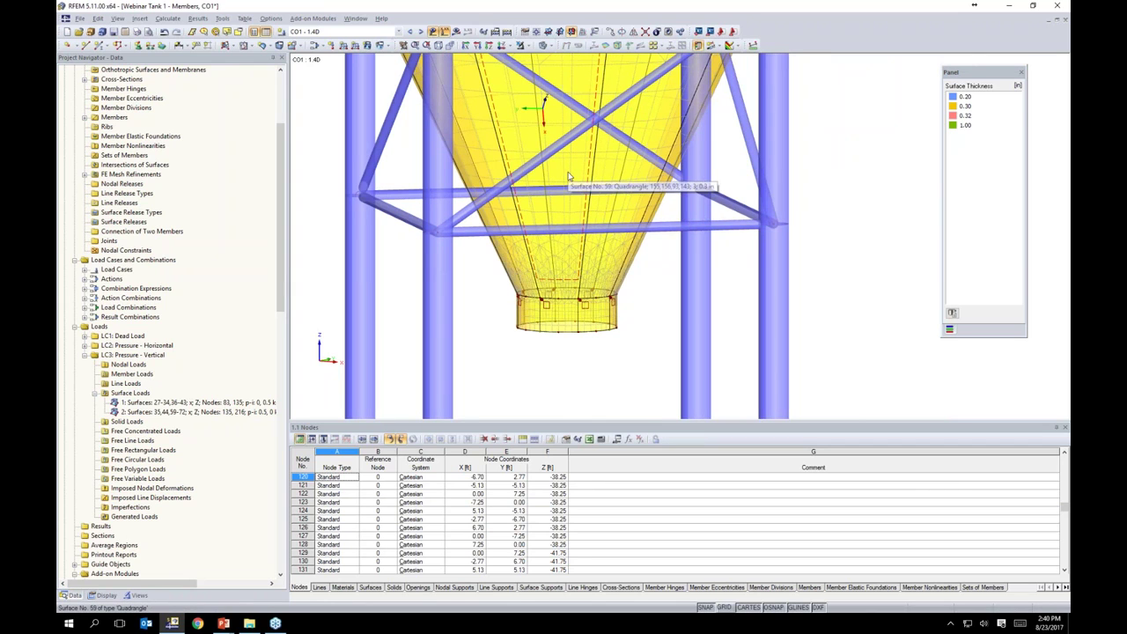
scroll(569, 181, "down", 3)
scroll(568, 178, "down", 2)
middle_click_drag(568, 179, 568, 397)
middle_click_drag(684, 194, 683, 368)
scroll(529, 186, "up", 8)
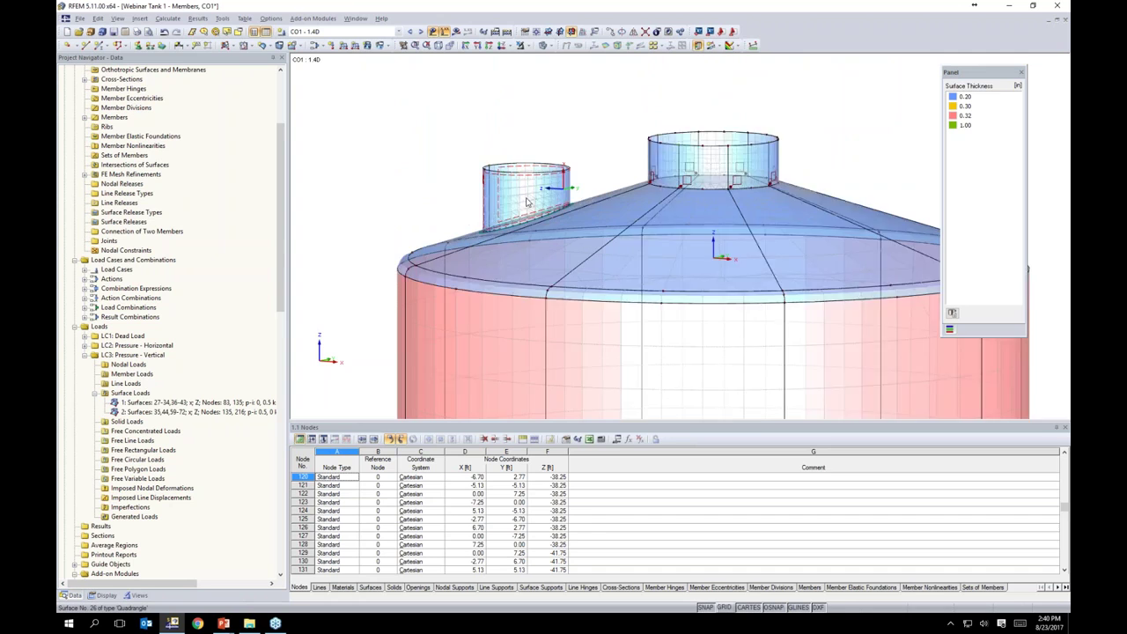
scroll(523, 206, "down", 8)
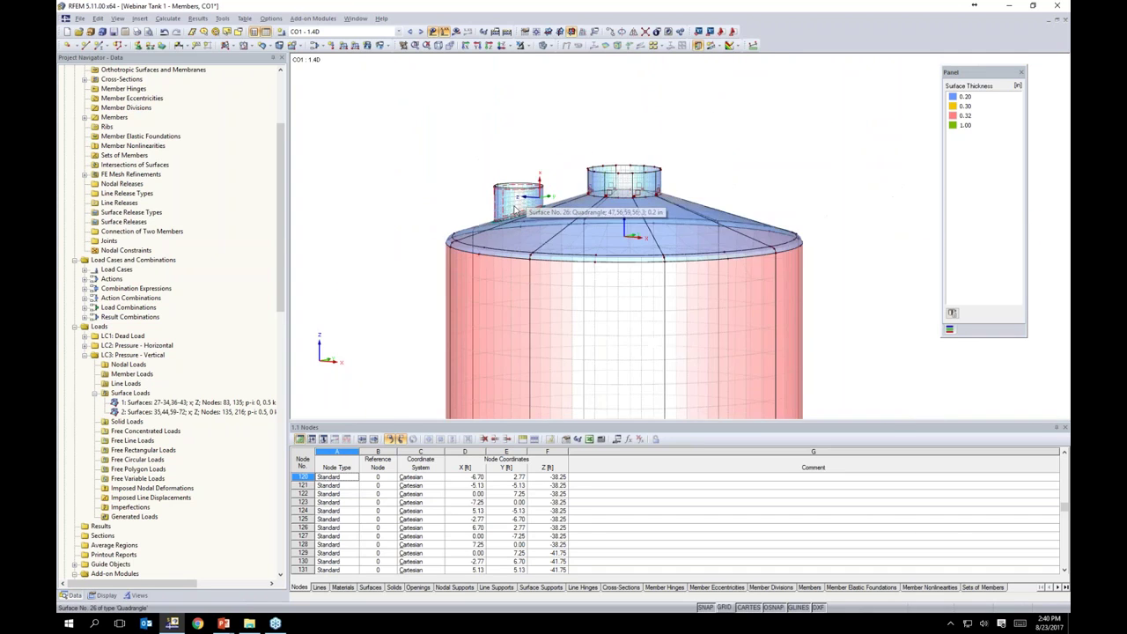
middle_click_drag(519, 210, 552, 55)
middle_click_drag(754, 416, 728, 245)
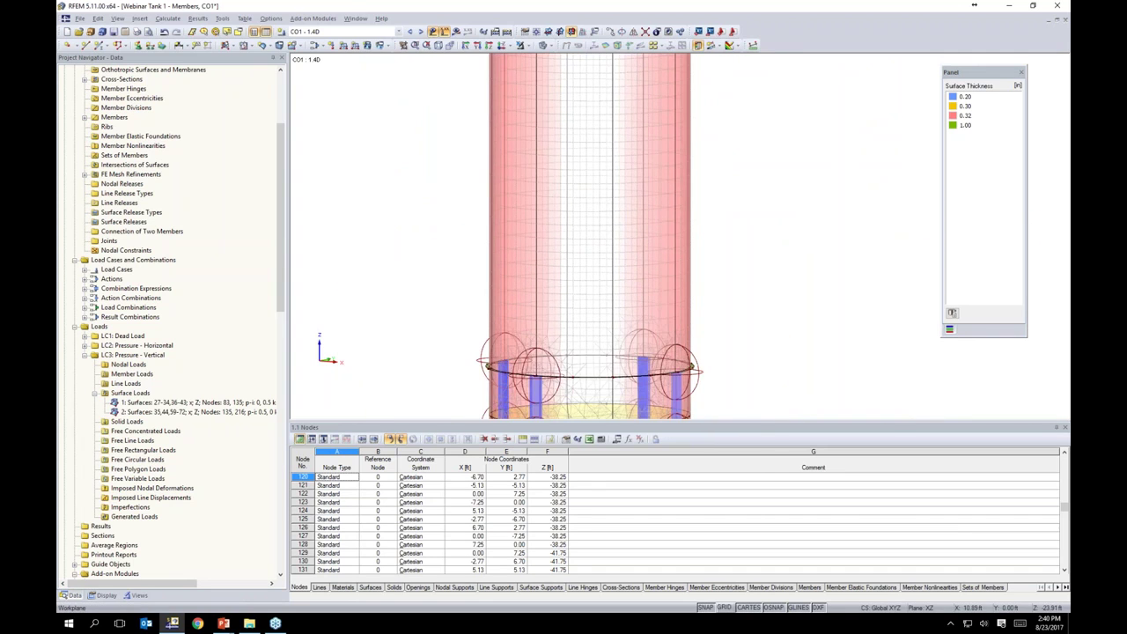
middle_click_drag(768, 310, 754, 170)
scroll(696, 233, "up", 5)
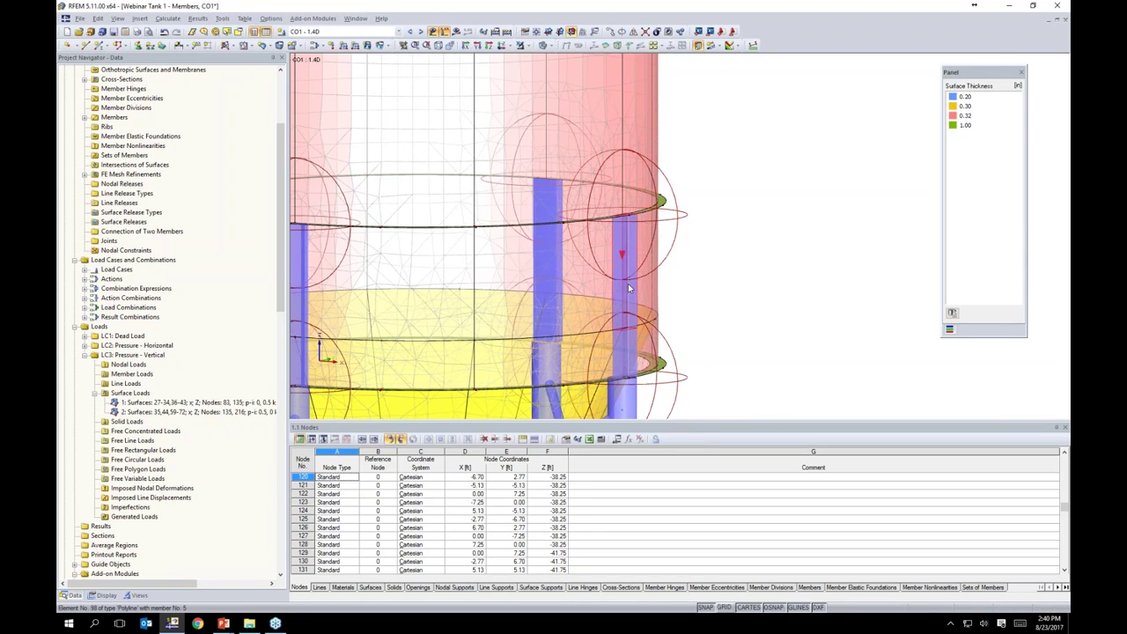
- Inspect the parameters of the circular node FE mesh refinement at a column-to-ring connection node, leaving the definition unmodified
scroll(624, 252, "up", 2)
middle_click_drag(749, 214, 755, 244, "ctrl")
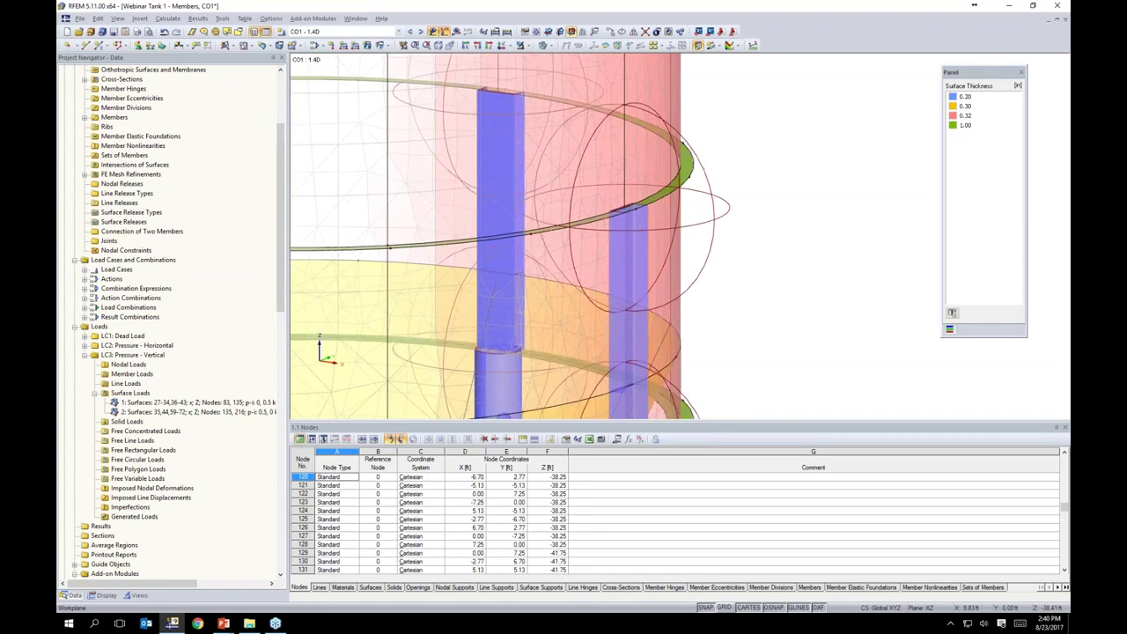
left_click(624, 212)
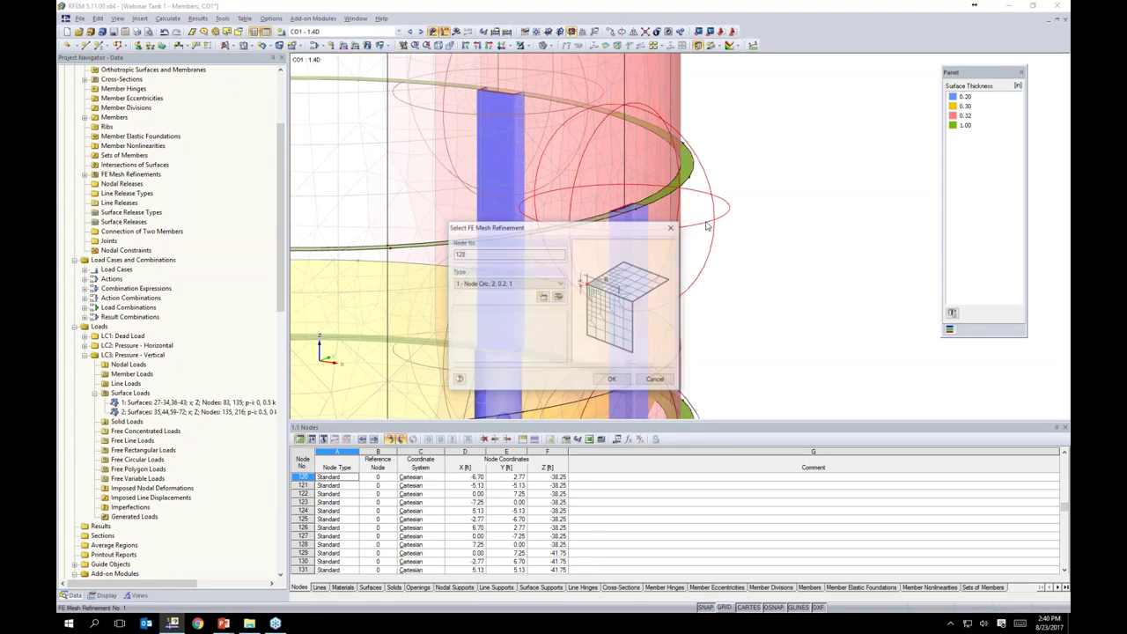
left_click(558, 297)
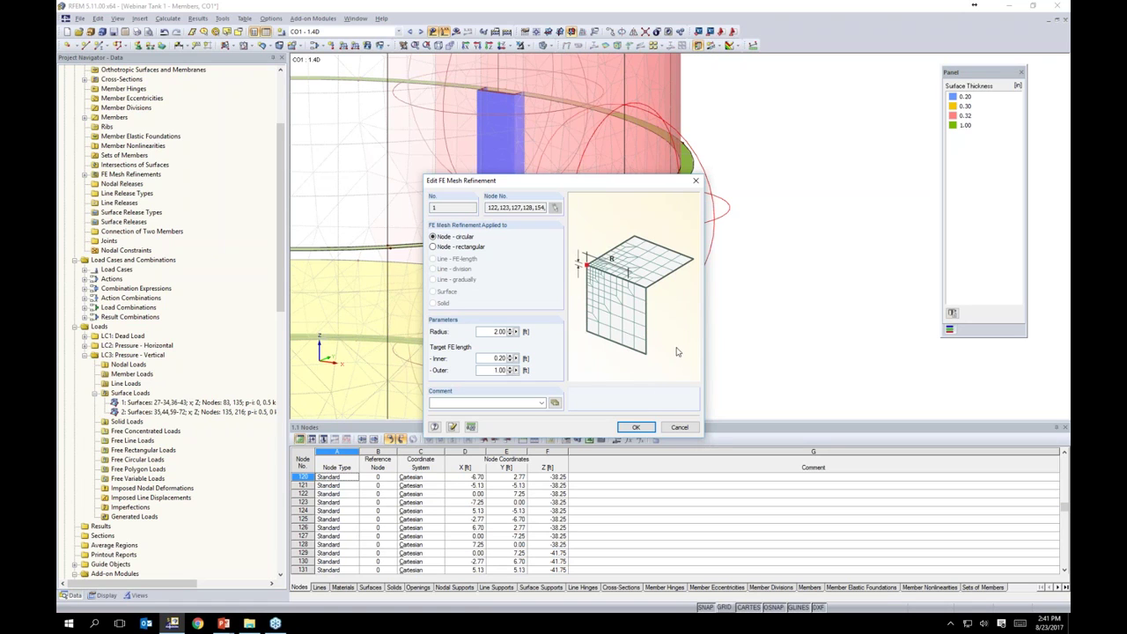
left_click(680, 427)
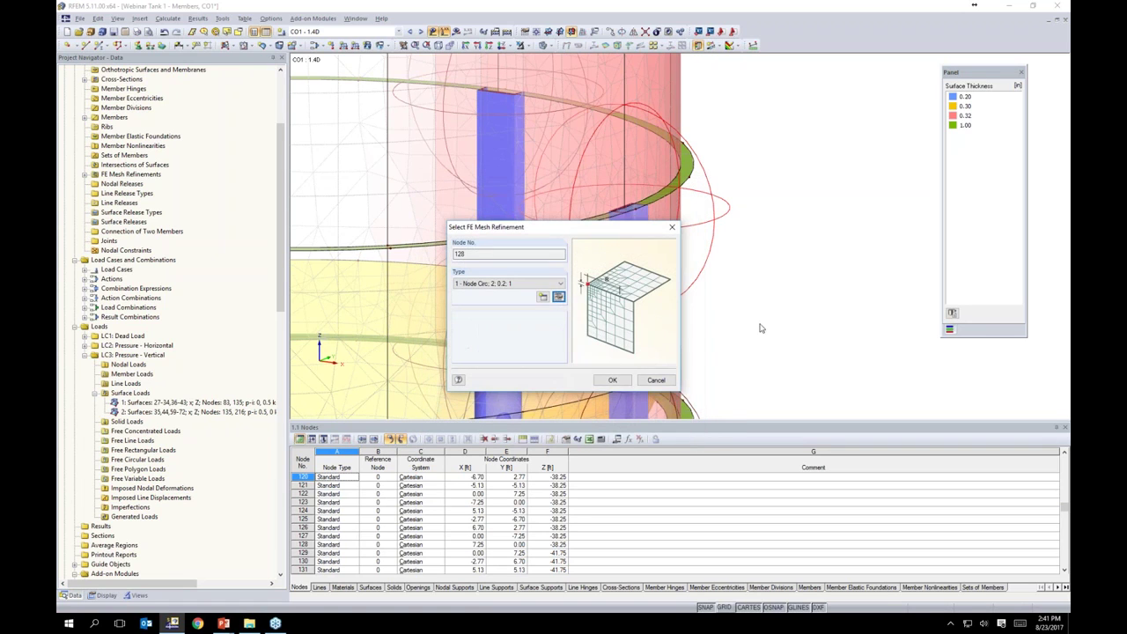
left_click(656, 379)
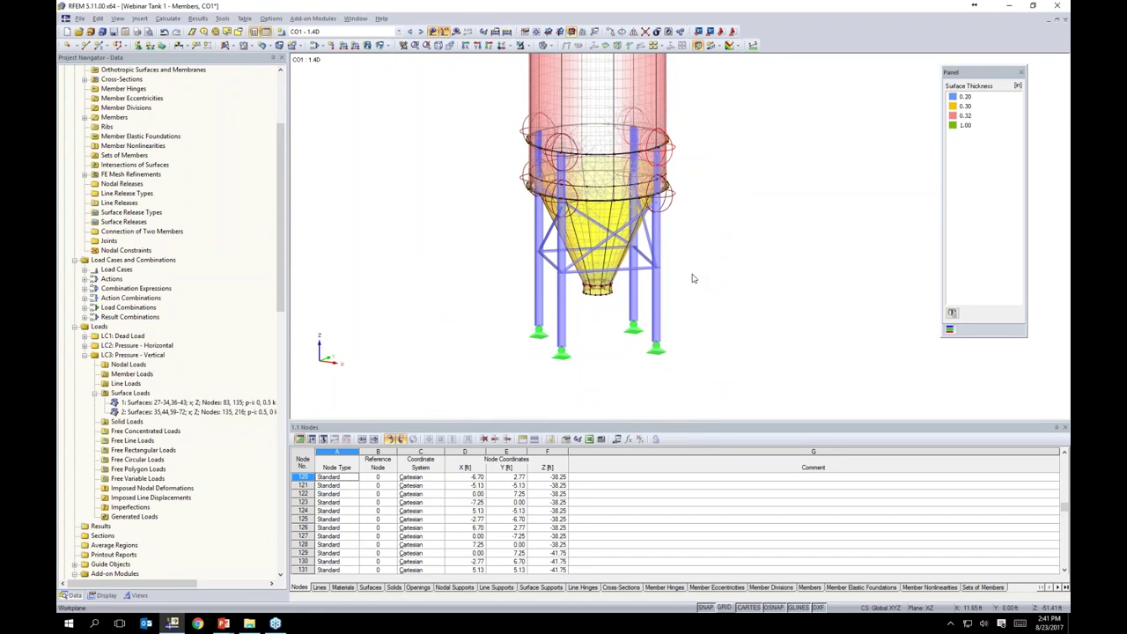
- Calculate load combination CO3 (1.2D + 1.6L1 + 1.6L2) and hide the loads in the results view
scroll(692, 262, "down", 2)
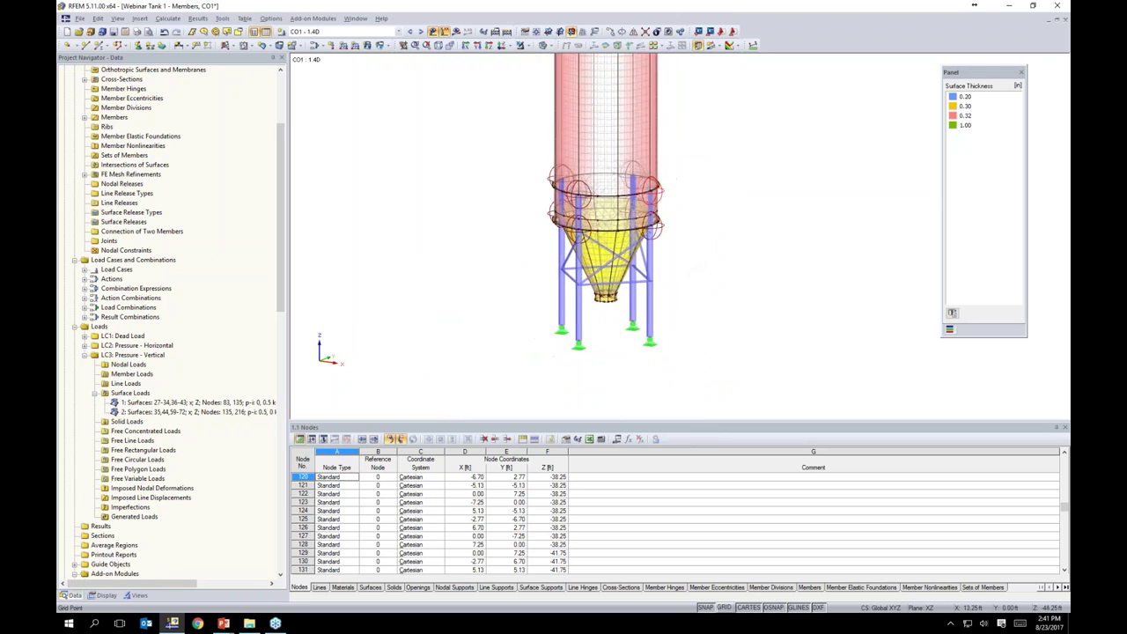
middle_click_drag(703, 230, 658, 279)
scroll(659, 277, "down", 2)
middle_click_drag(672, 238, 626, 298)
left_click(399, 31)
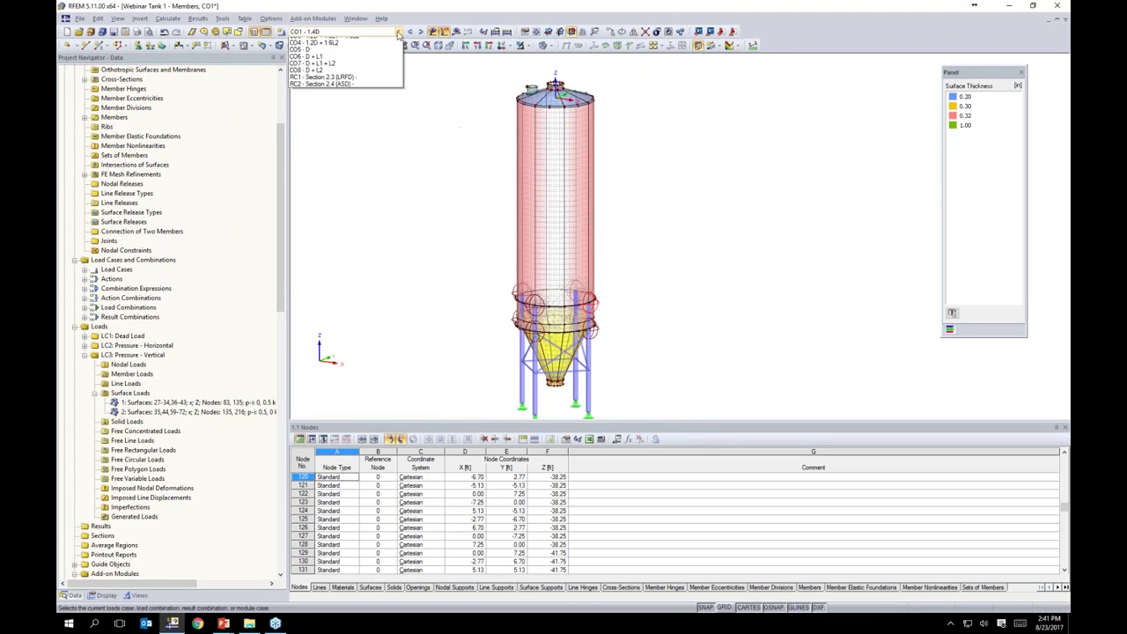
left_click(368, 76)
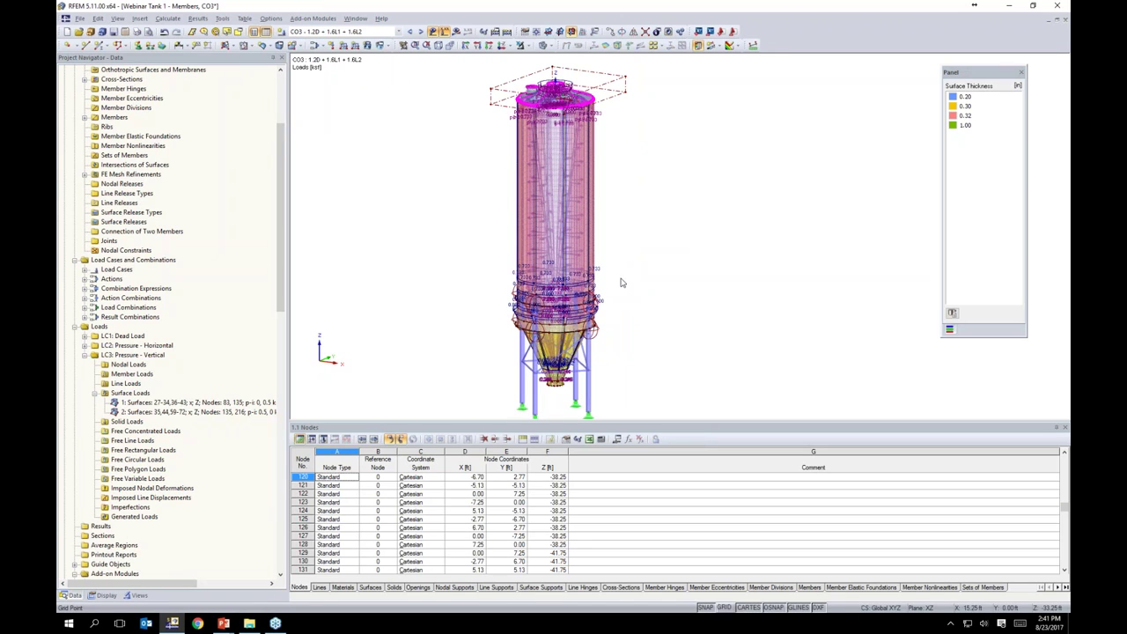
scroll(560, 284, "up", 3)
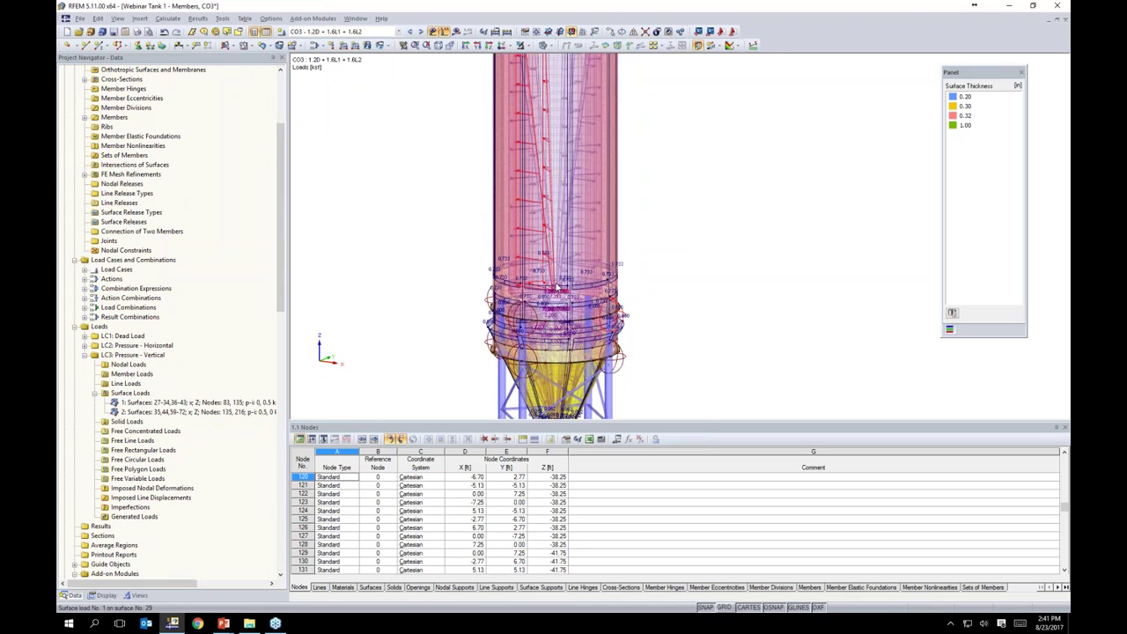
scroll(557, 286, "down", 2)
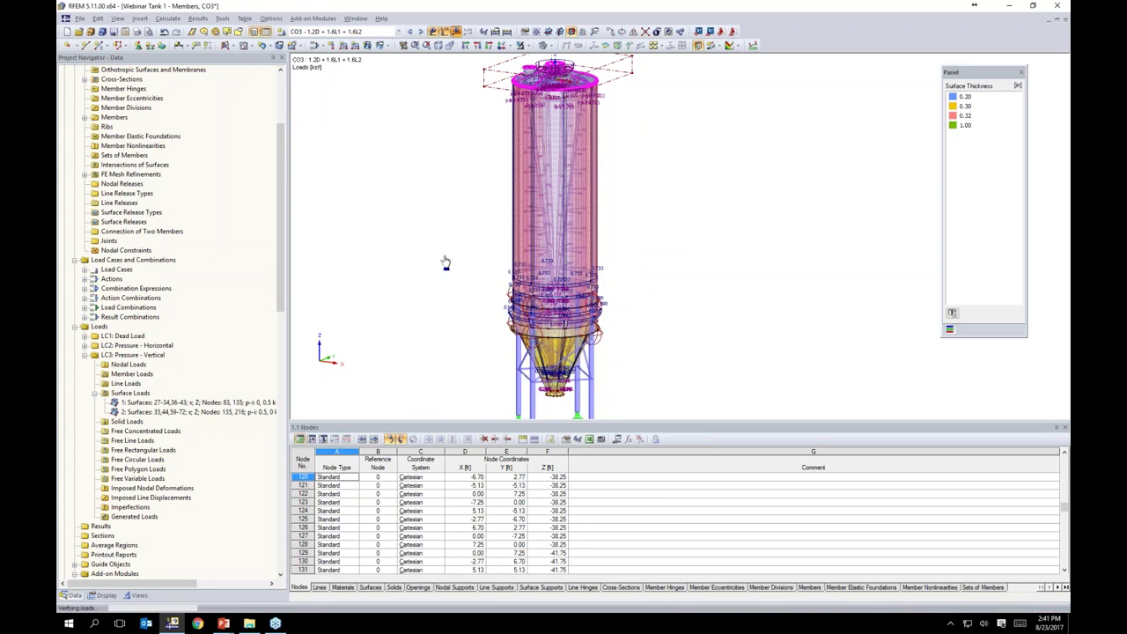
key("ctrl+F7")
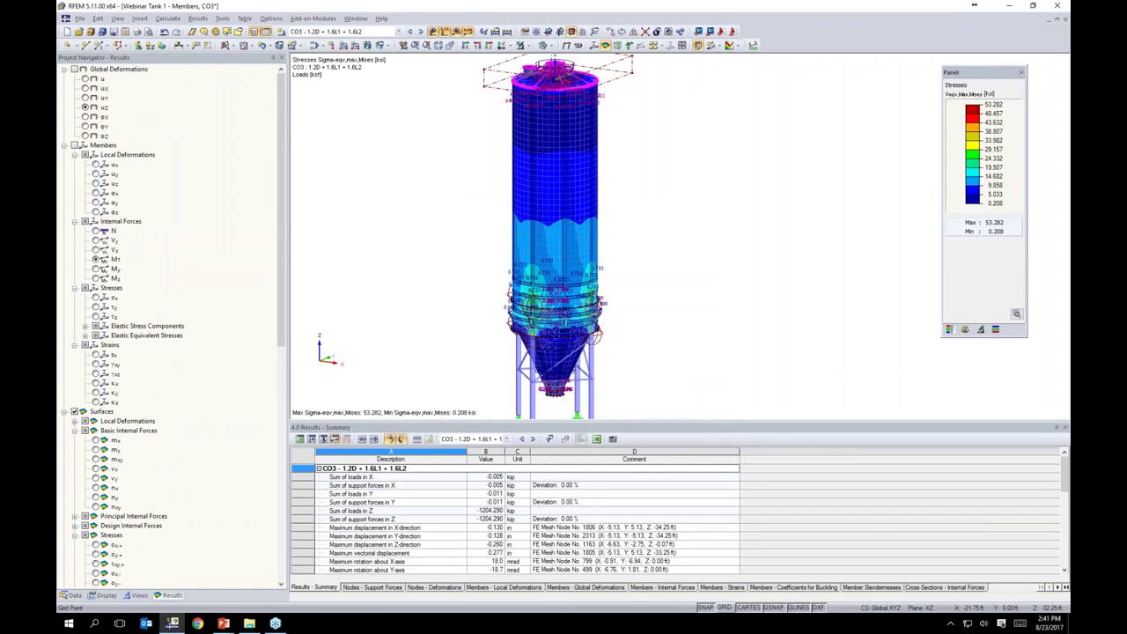
left_click(432, 31)
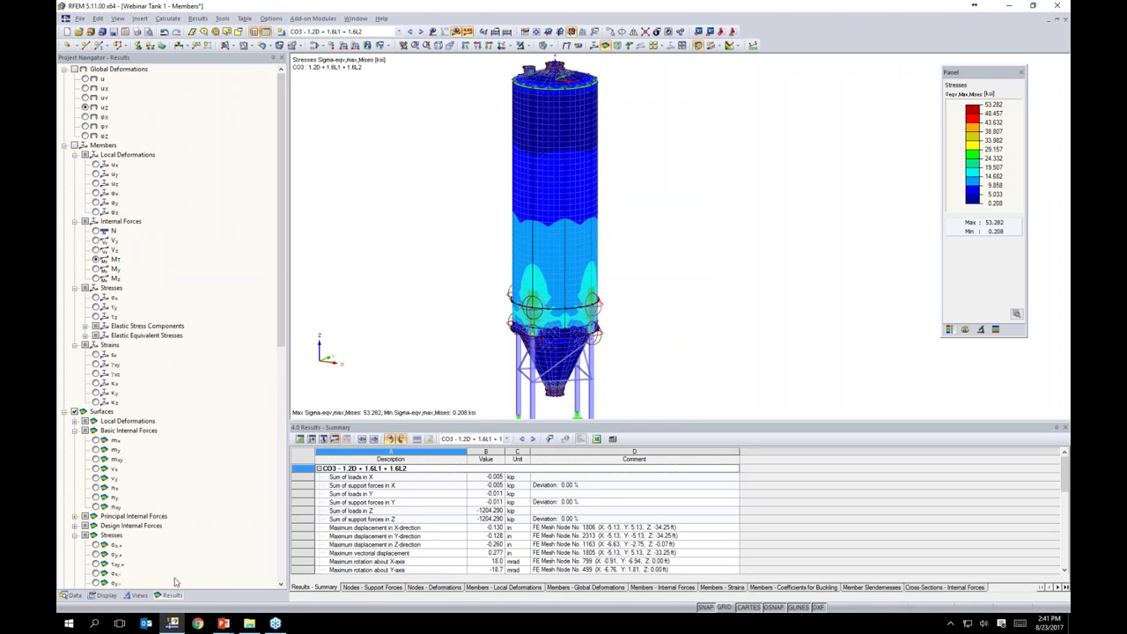
- View the global deformations of the tank in the Z, X and Y directions
left_click(85, 107)
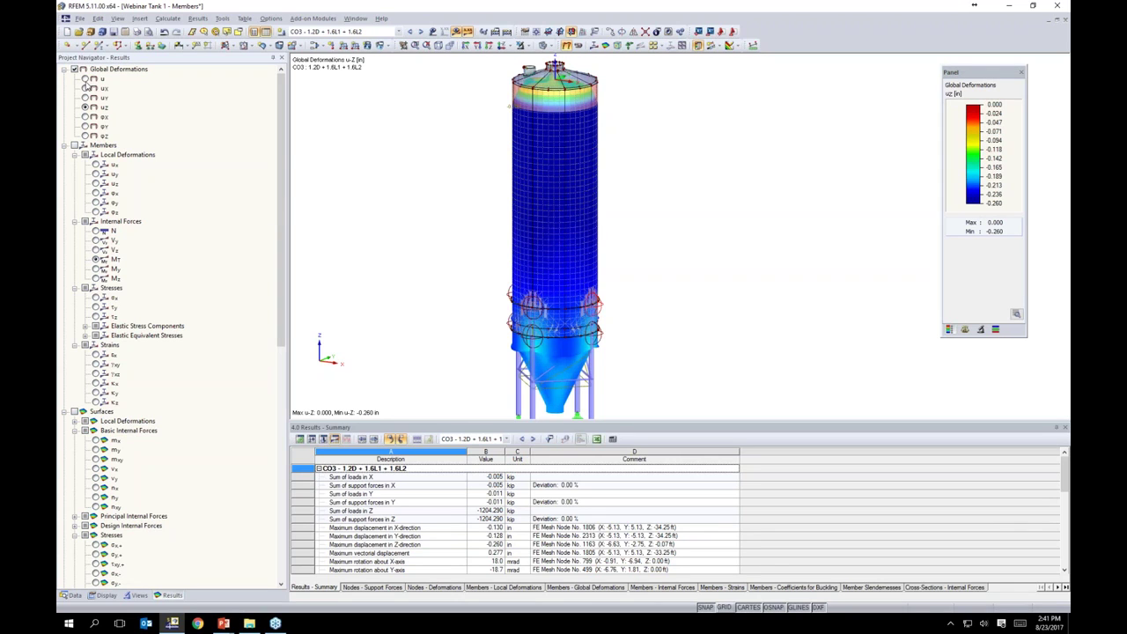
left_click(84, 88)
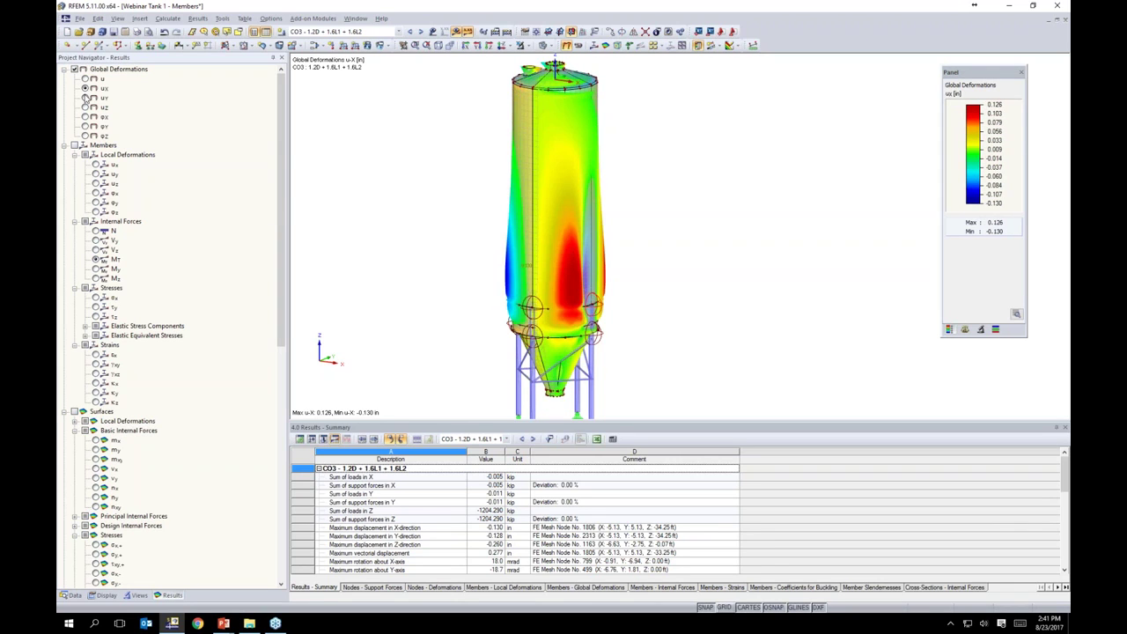
left_click(84, 96)
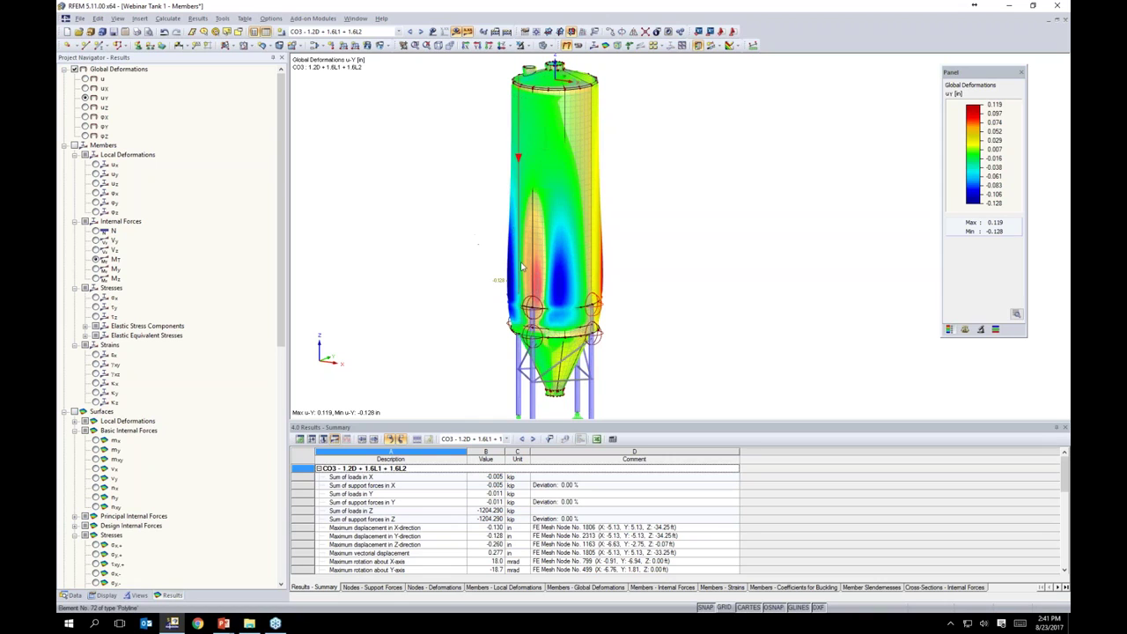
- Display the member axial forces N and examine them in the columns and bracing around the hopper
left_click(75, 146)
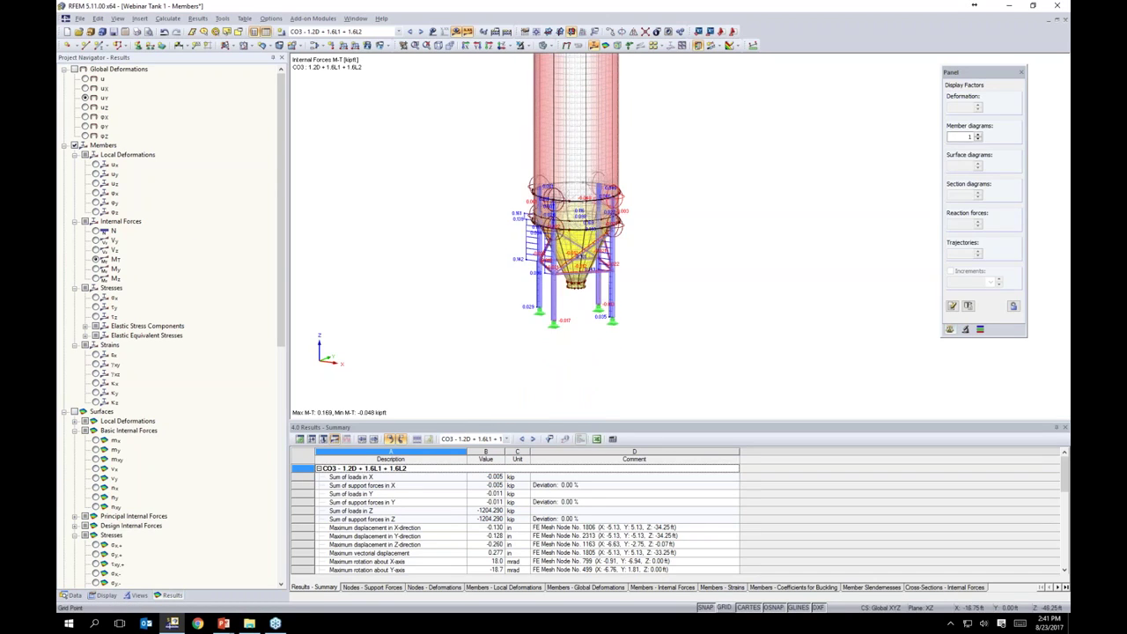
left_click(96, 232)
scroll(555, 310, "up", 5)
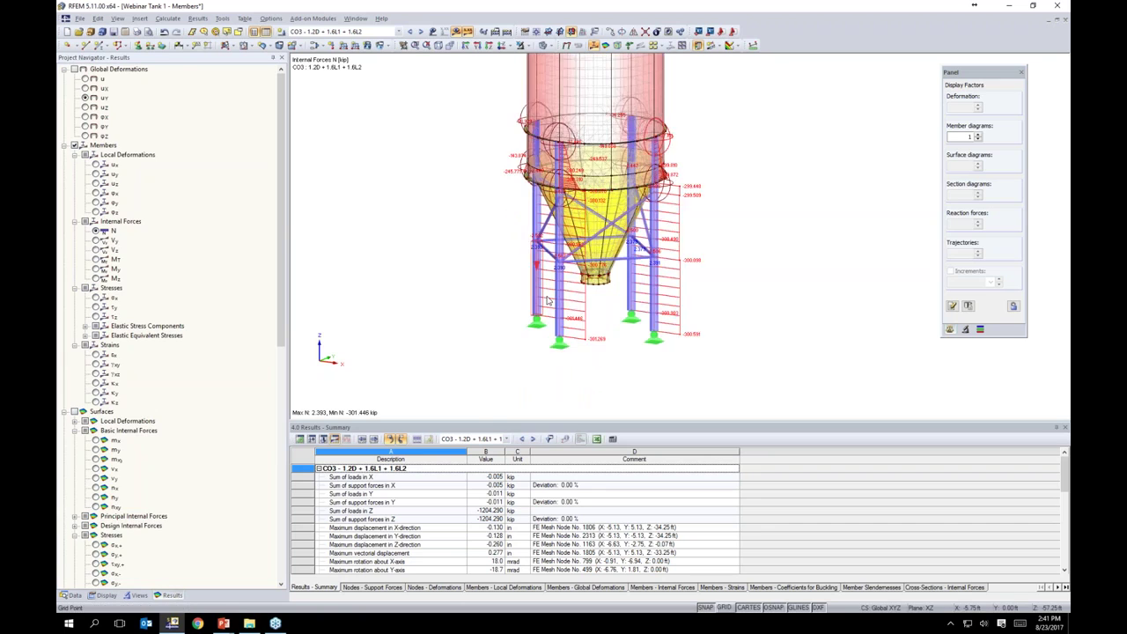
middle_click_drag(844, 290, 798, 278)
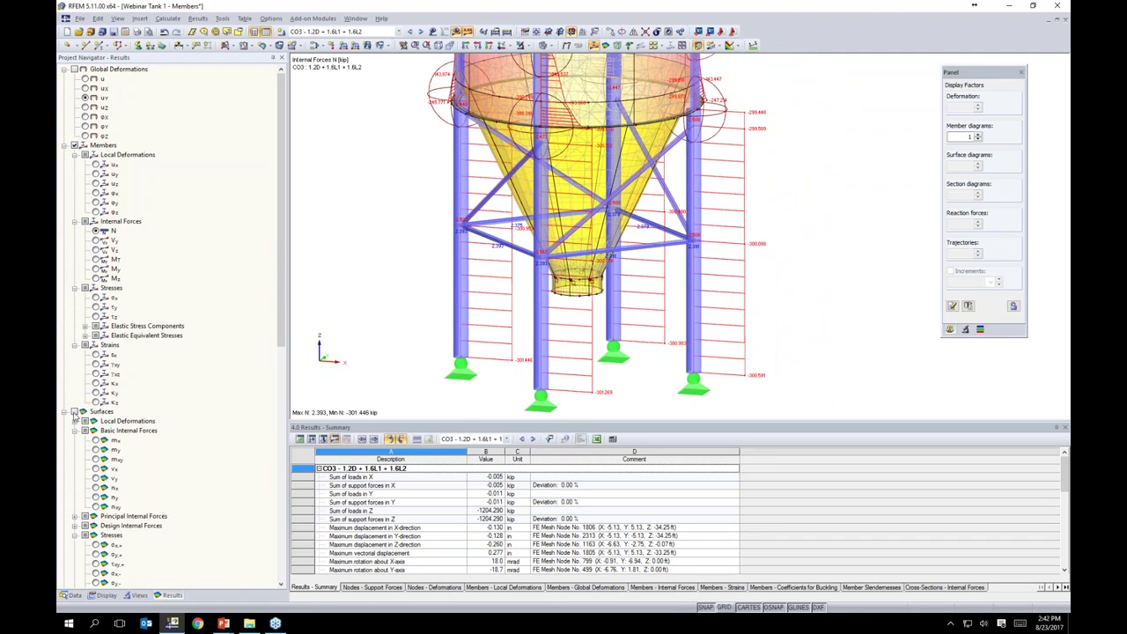
- Show the surface results in place of the member results and view the stresses on the lower shell
left_click(75, 412)
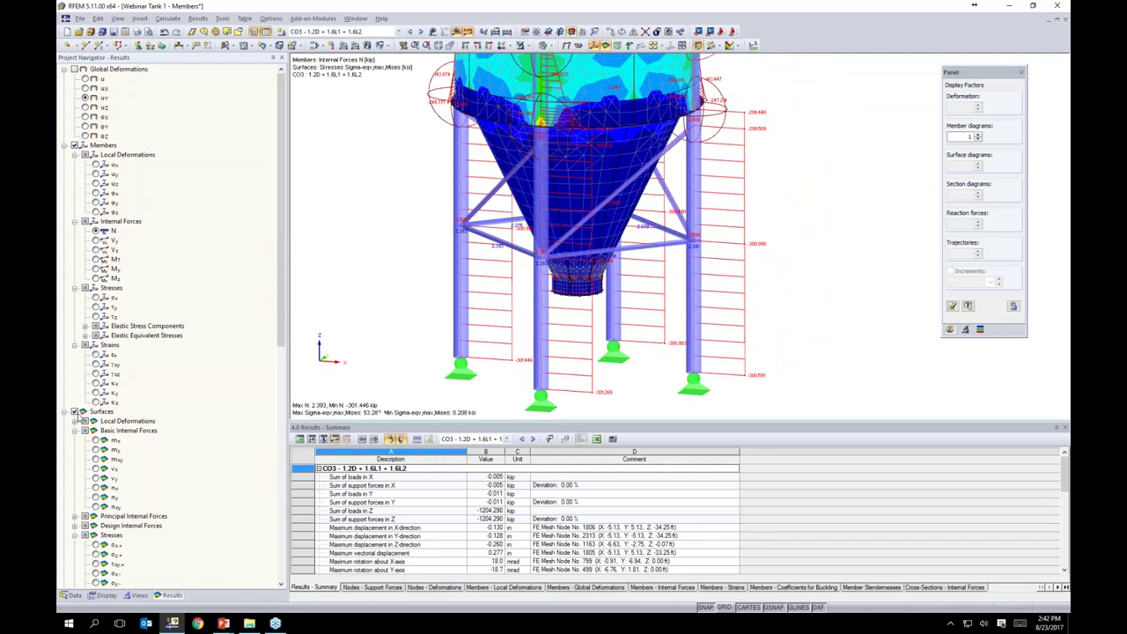
left_click(75, 146)
scroll(425, 221, "up", 5)
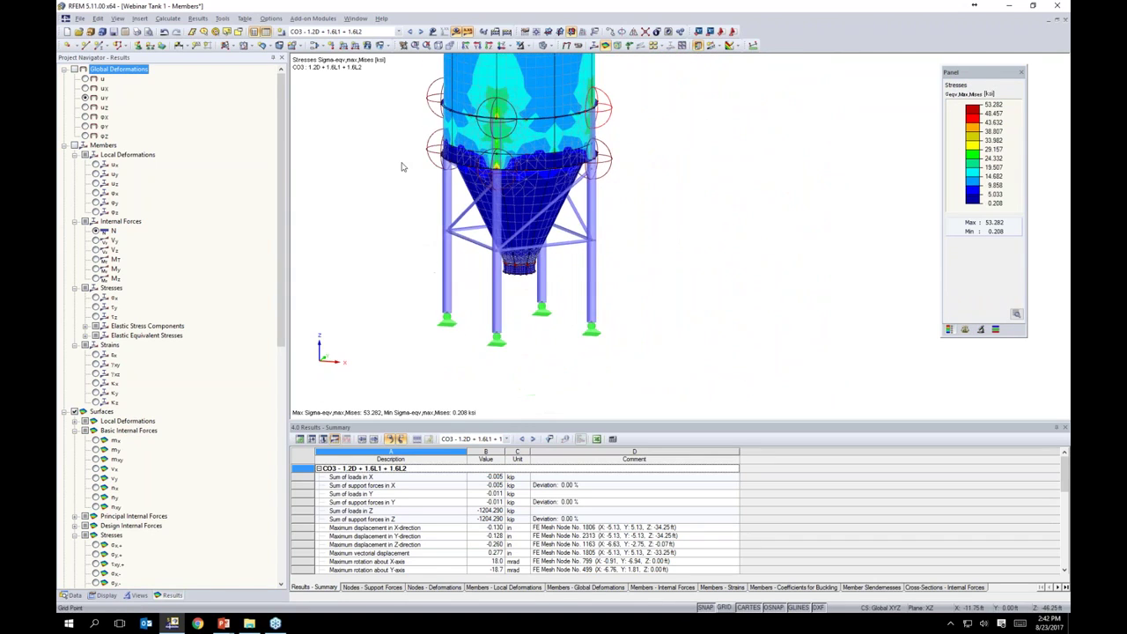
scroll(423, 244, "up", 3)
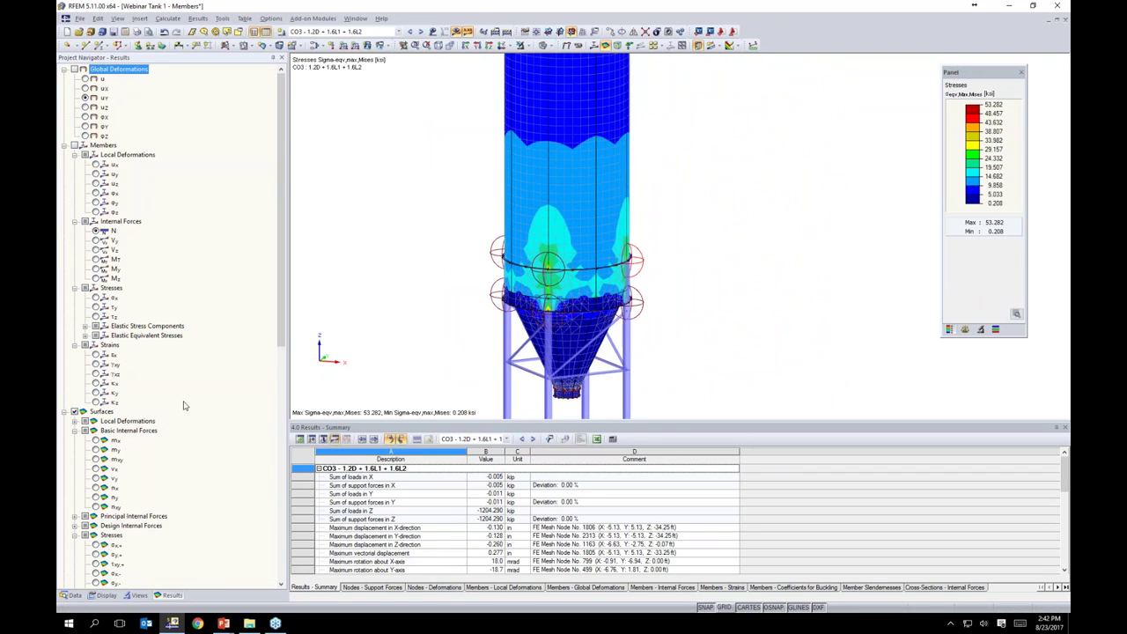
- View the surface basic internal forces mx and nx on the tank shell
scroll(172, 399, "down", 4)
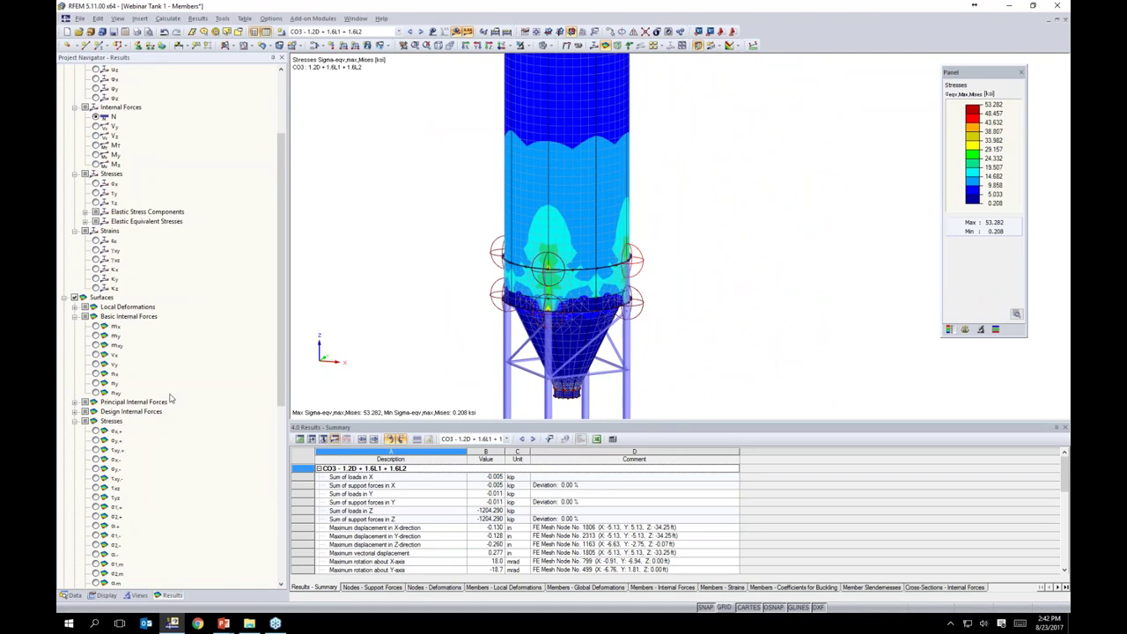
left_click(95, 326)
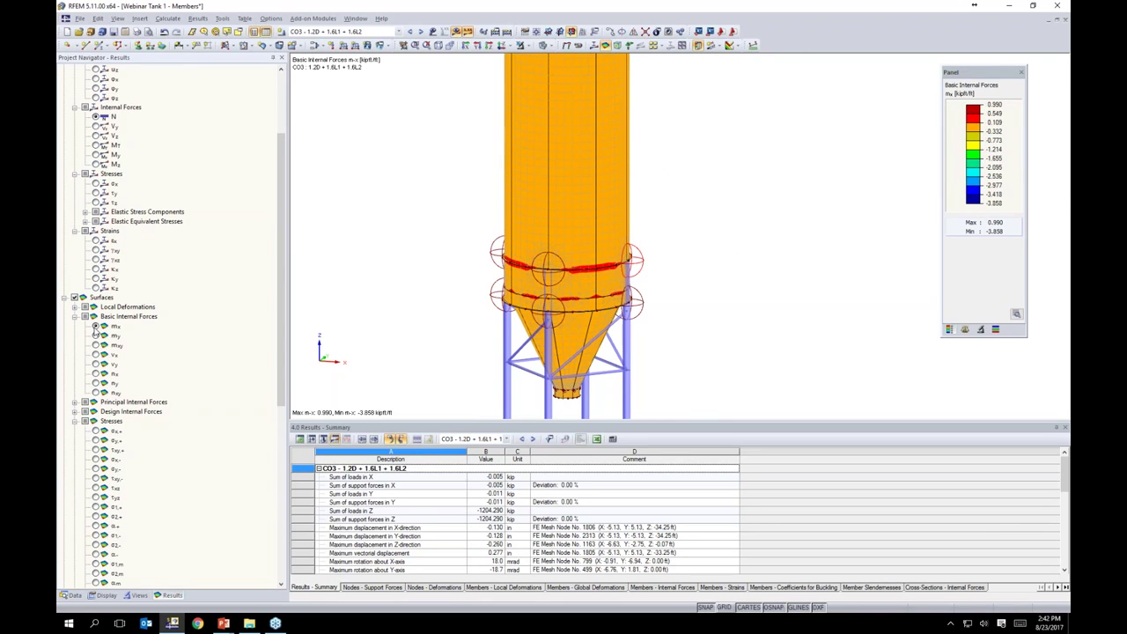
left_click(95, 374)
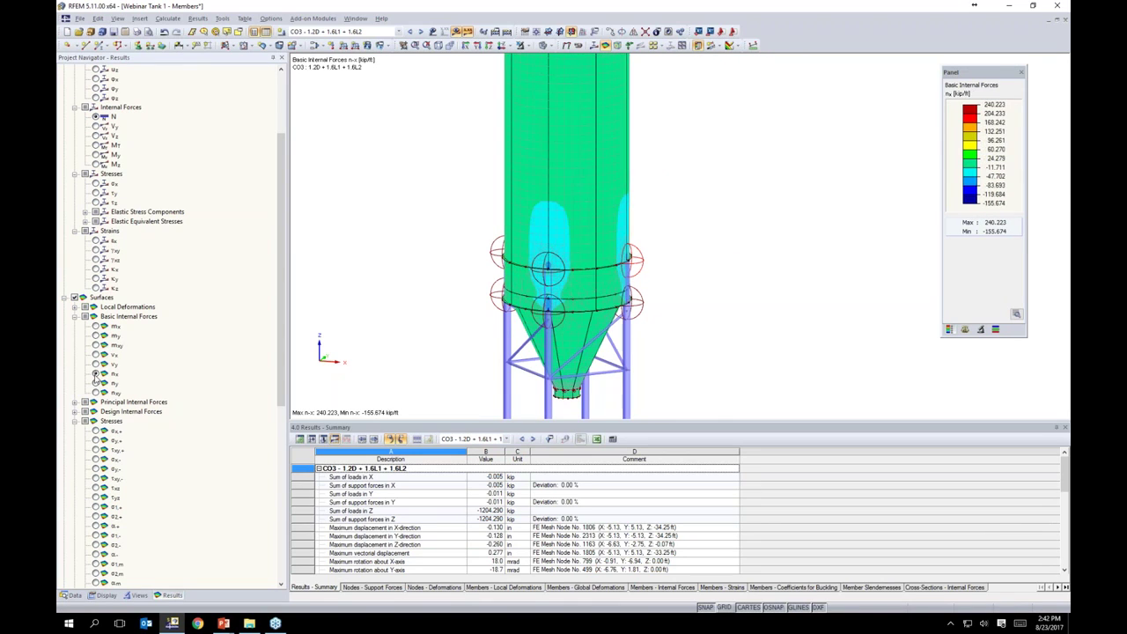
- Display the maximum von Mises equivalent surface stresses and examine the concentrations where the columns meet the shell rings
scroll(99, 382, "down", 5)
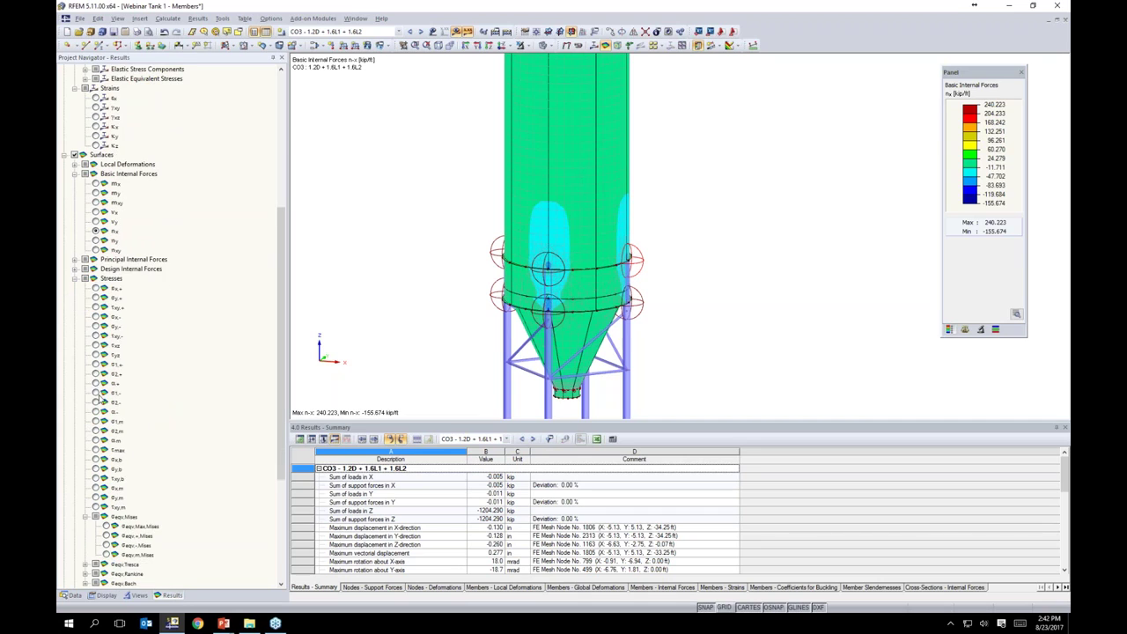
scroll(117, 305, "down", 2)
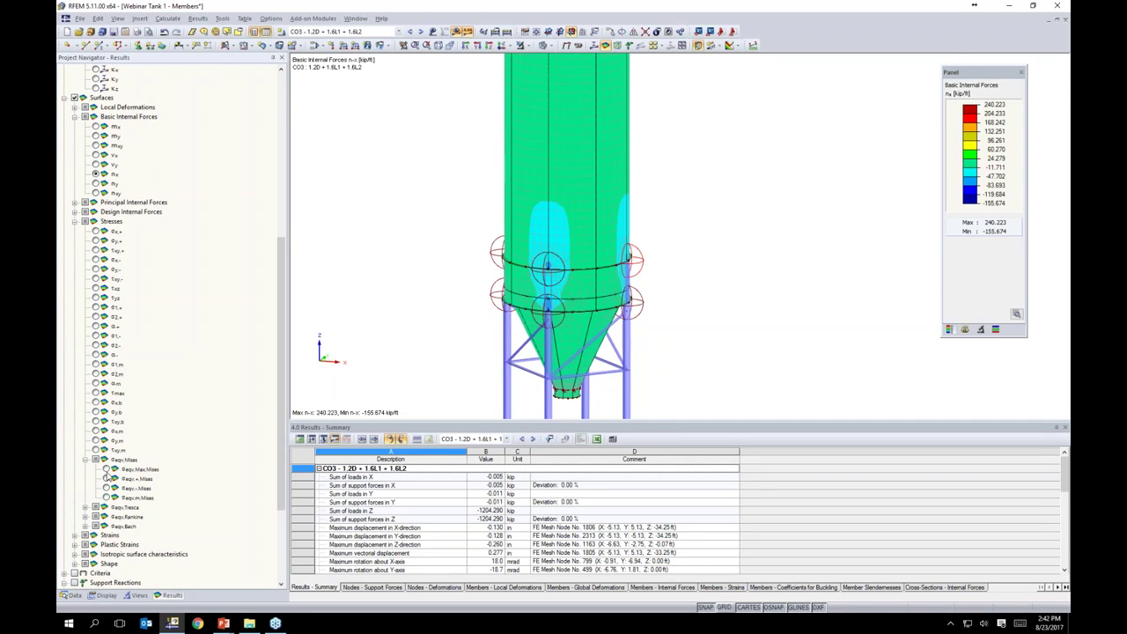
left_click(107, 470)
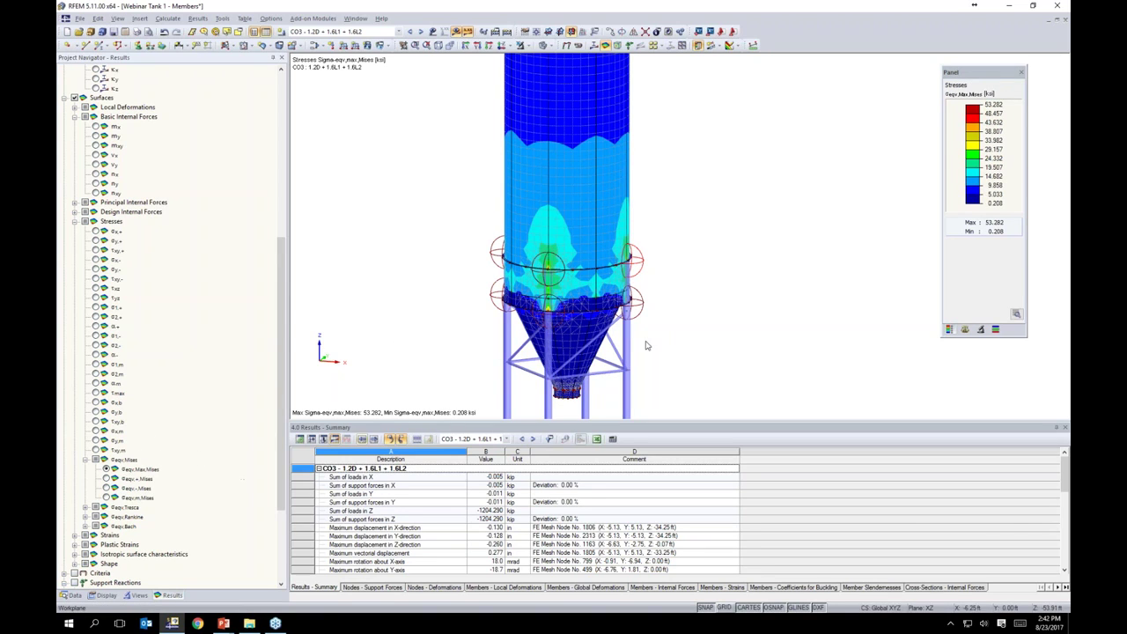
middle_click_drag(683, 305, 720, 302, "ctrl")
scroll(552, 288, "up", 1)
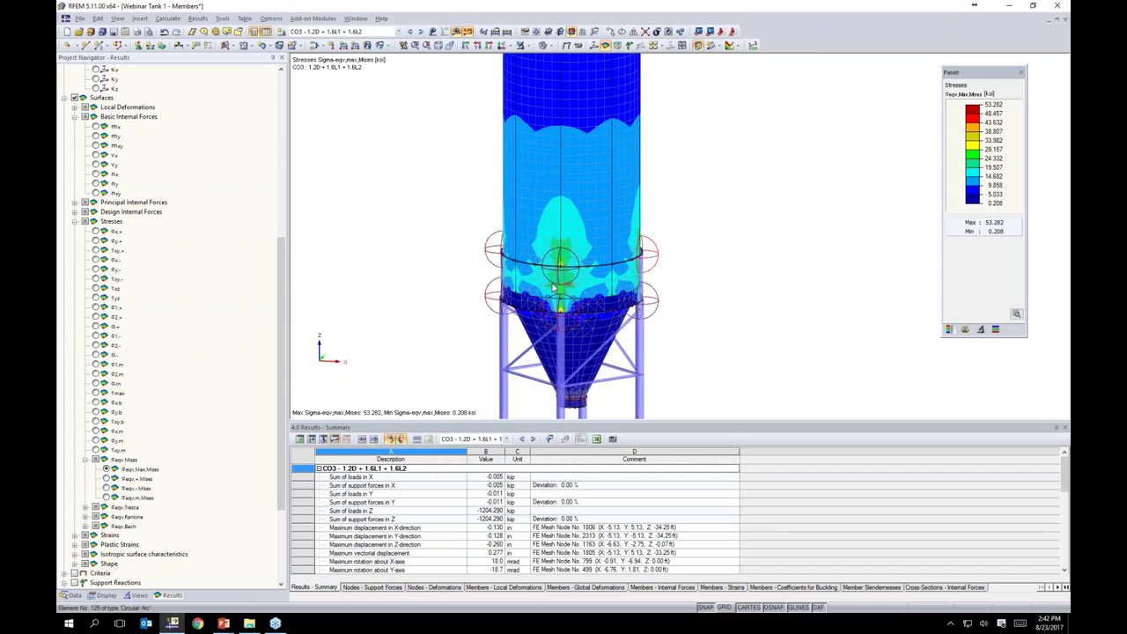
scroll(553, 288, "up", 5)
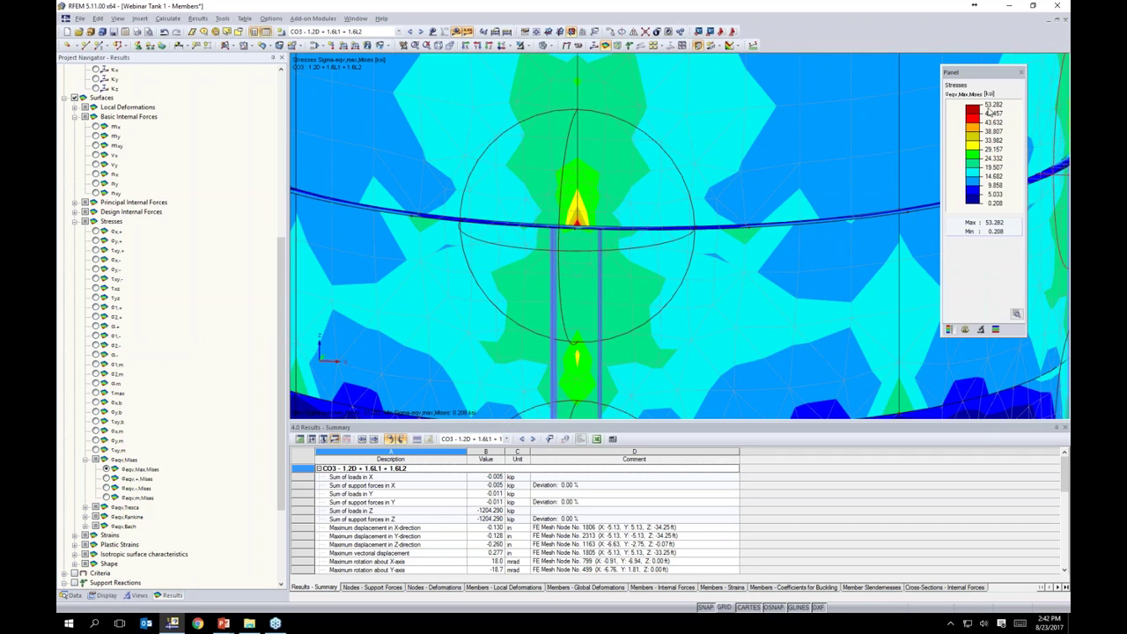
scroll(629, 217, "down", 5)
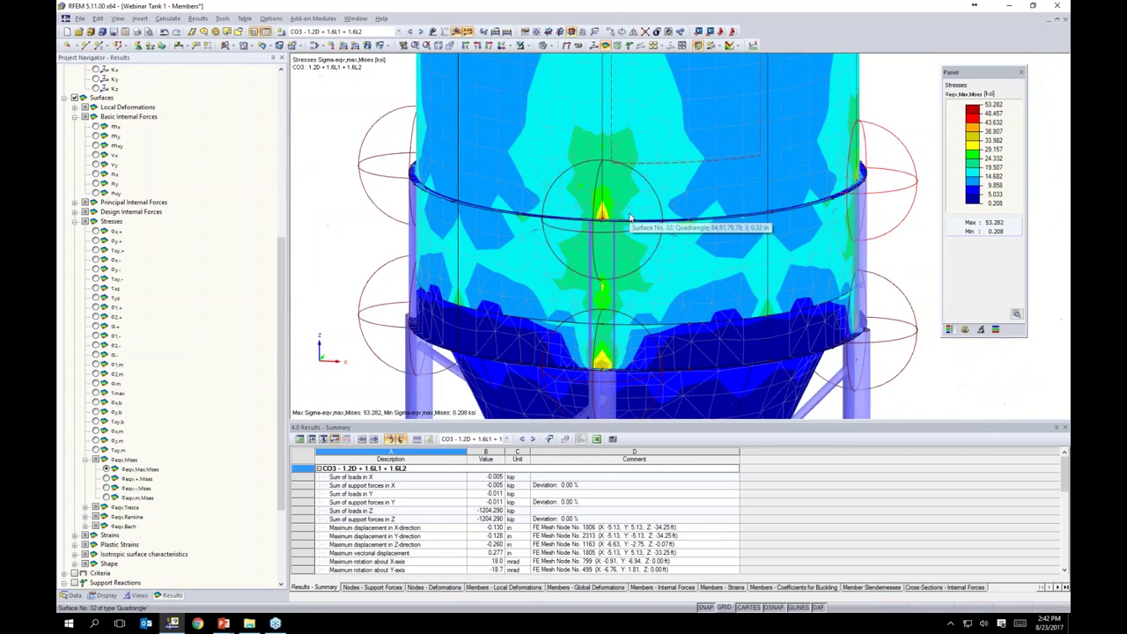
scroll(629, 217, "down", 3)
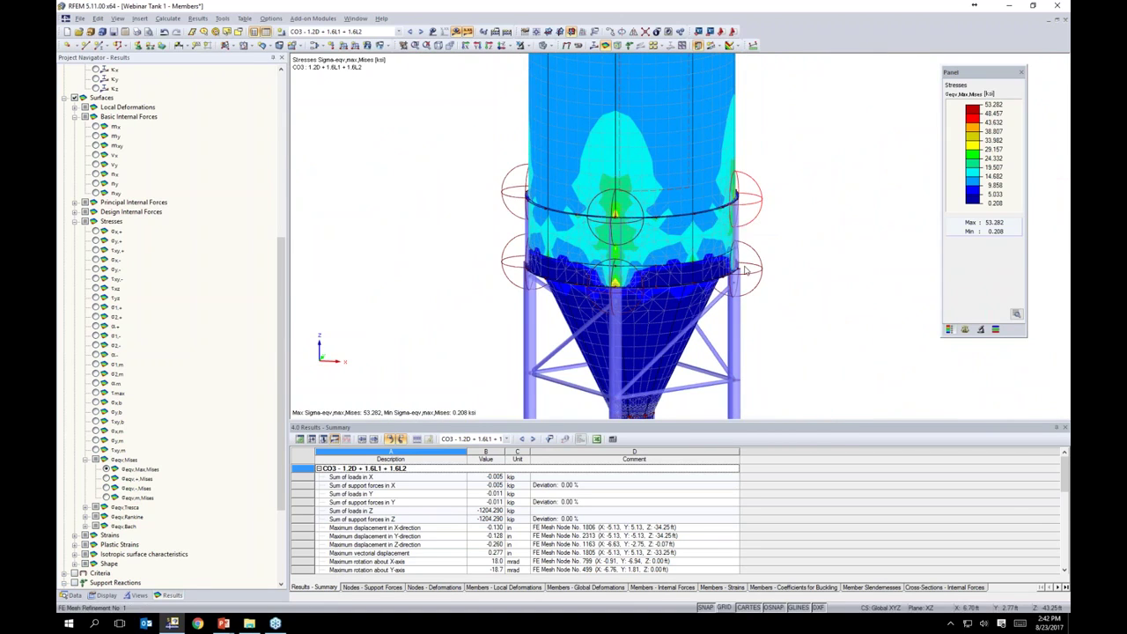
middle_click_drag(787, 320, 767, 257)
- Look up the display settings for the distribution of surface internal forces and stresses, and view the stresses around the hopper
left_click(106, 595)
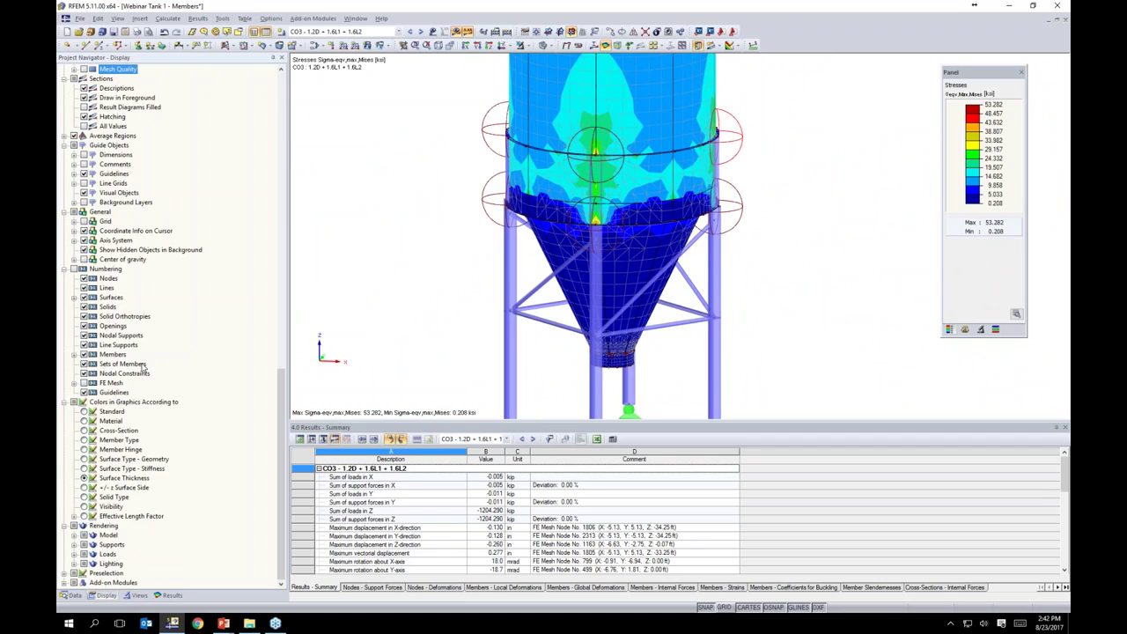
scroll(142, 366, "up", 15)
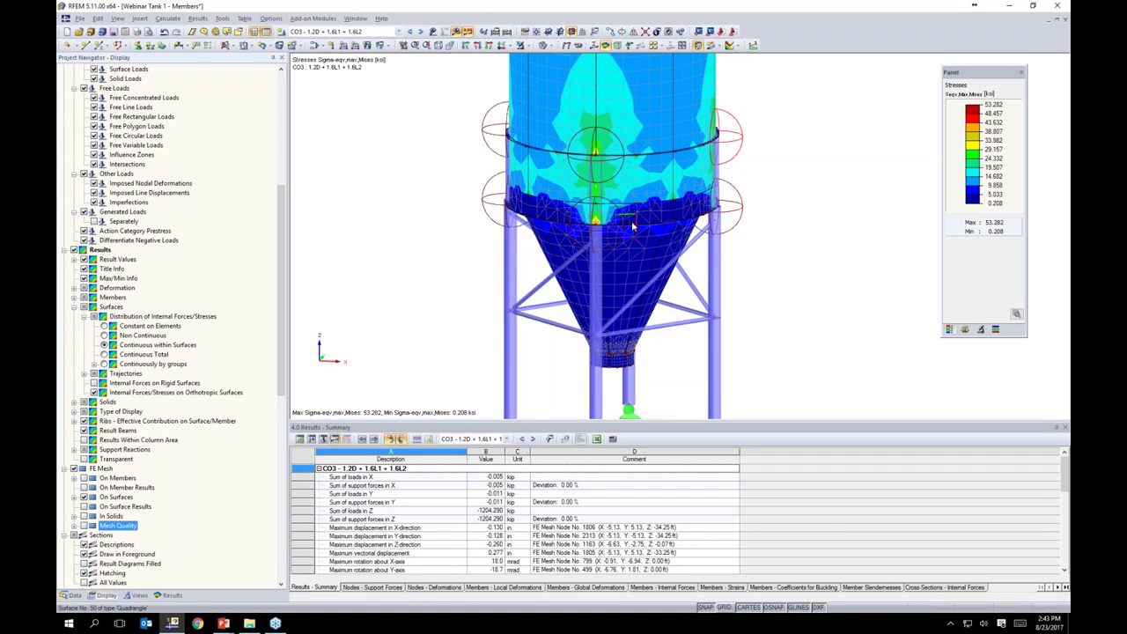
middle_click_drag(815, 291, 765, 191, "ctrl")
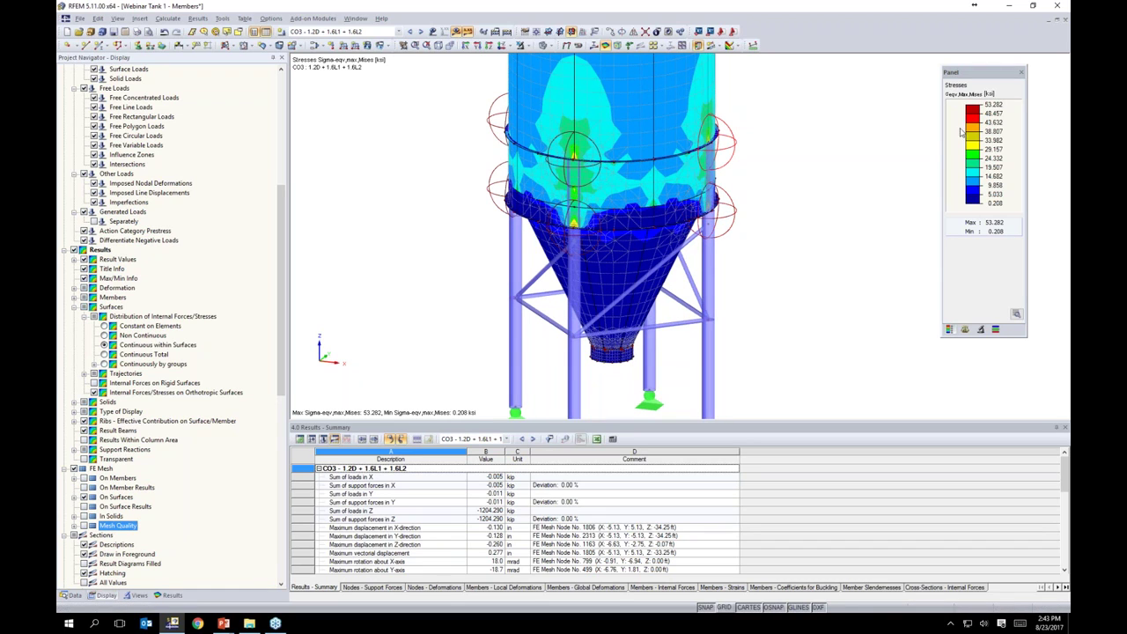
mouse_move(780, 246)
middle_mouse_down("ctrl")
mouse_move(788, 255)
mouse_move(768, 264)
middle_mouse_up("ctrl")
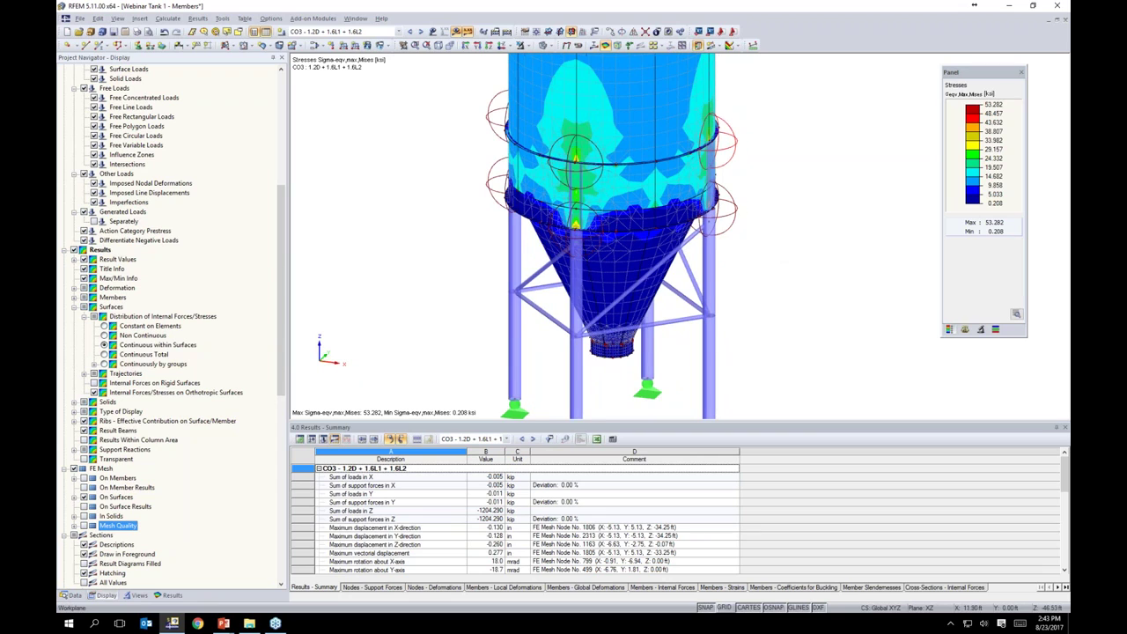
- Set the surface stress distribution to Constant on Elements and examine the stress concentration where the column meets the lower shell ring
middle_click_drag(778, 261, 818, 261, "ctrl")
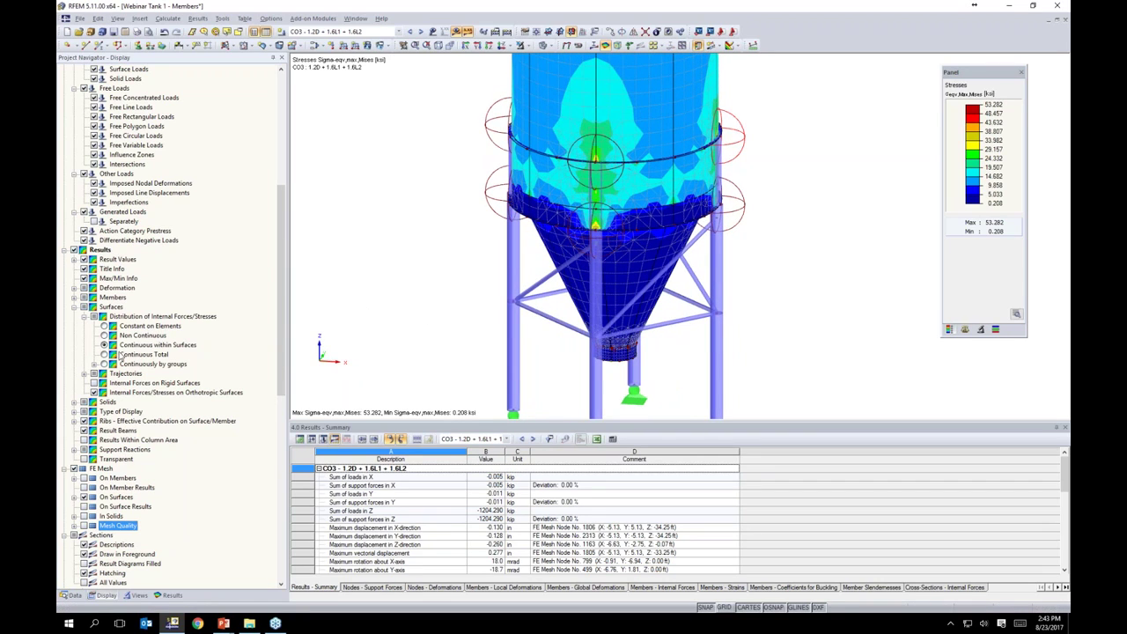
left_click(104, 326)
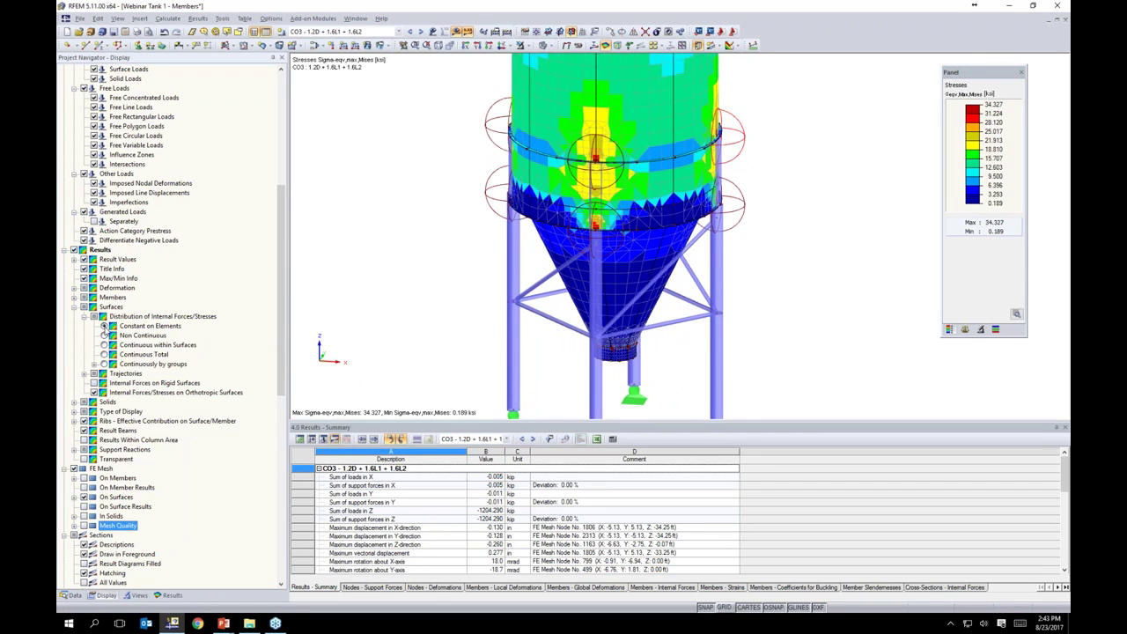
scroll(469, 310, "up", 2)
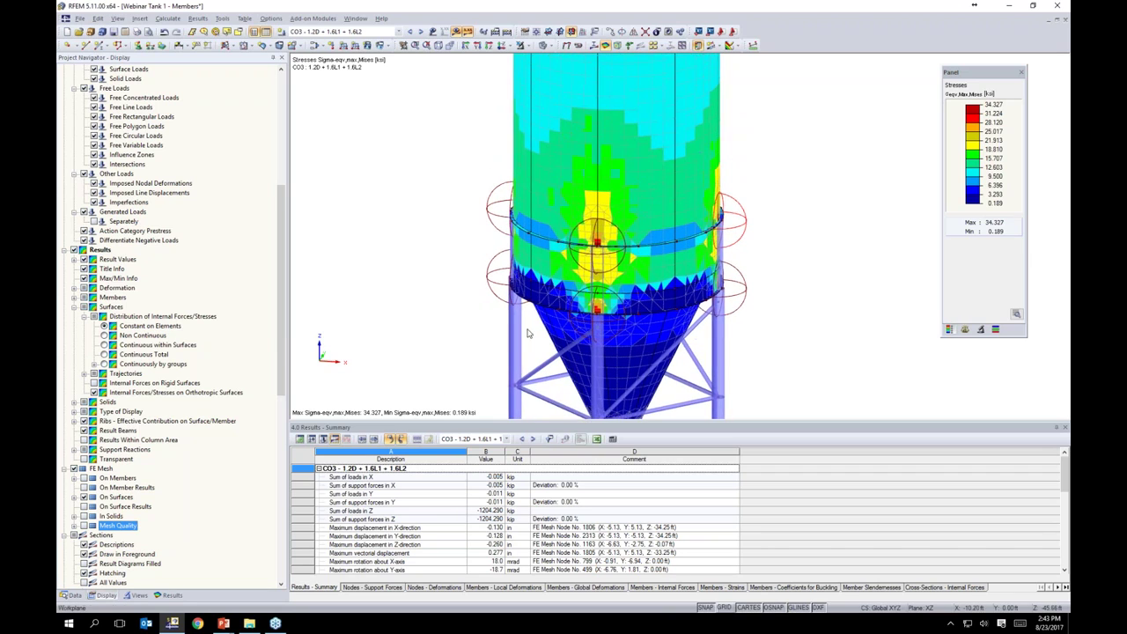
scroll(598, 317, "up", 4)
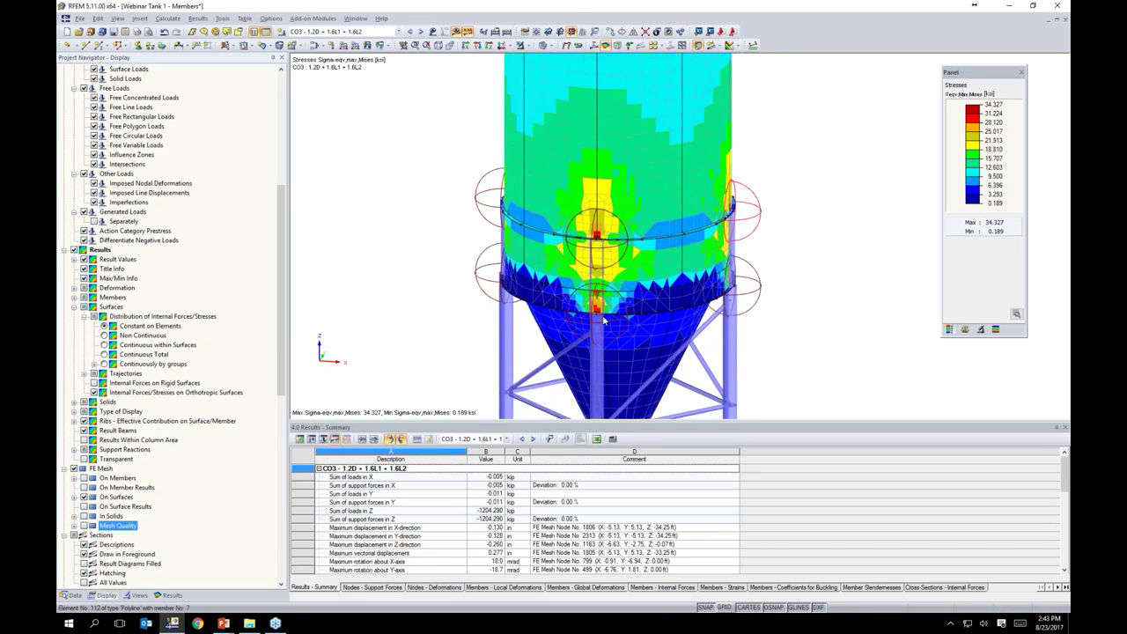
scroll(598, 315, "up", 3)
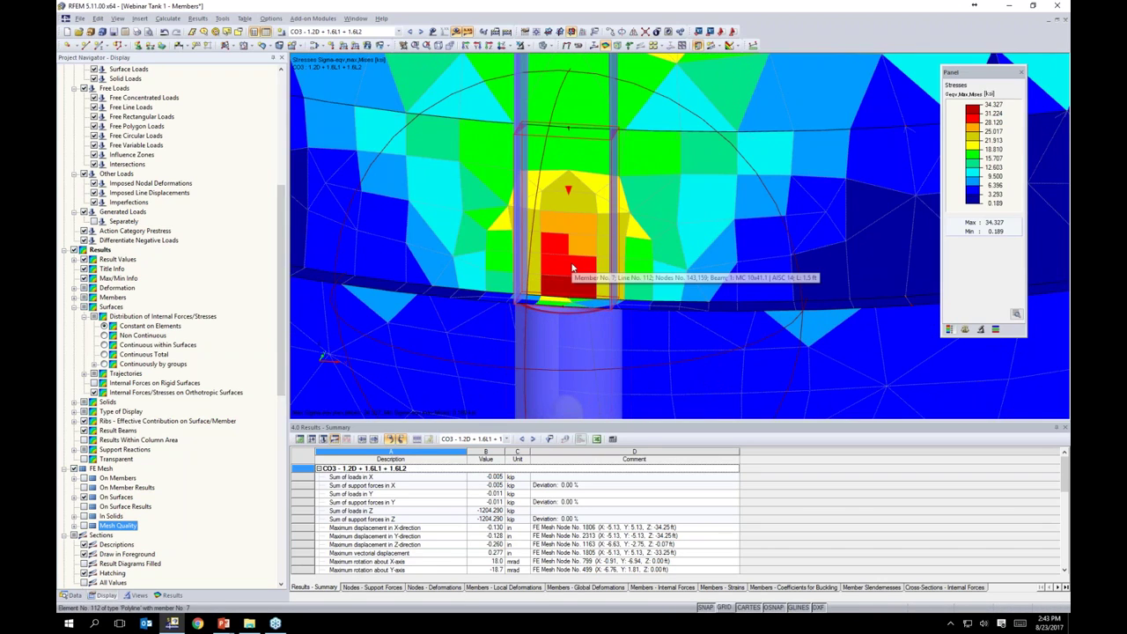
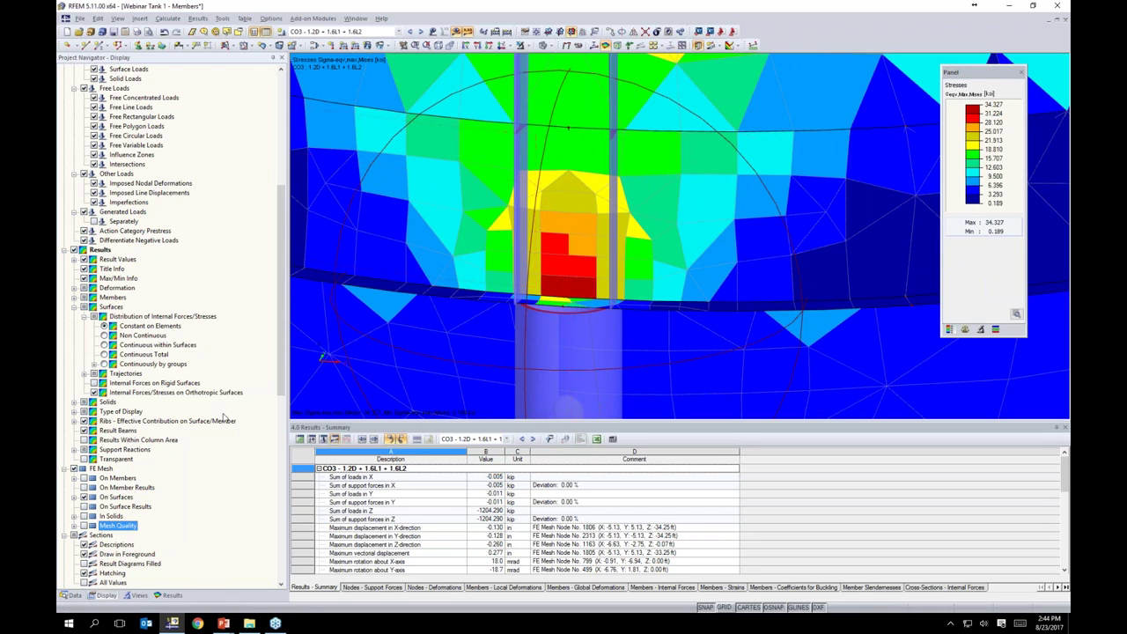
scroll(605, 194, "down", 4)
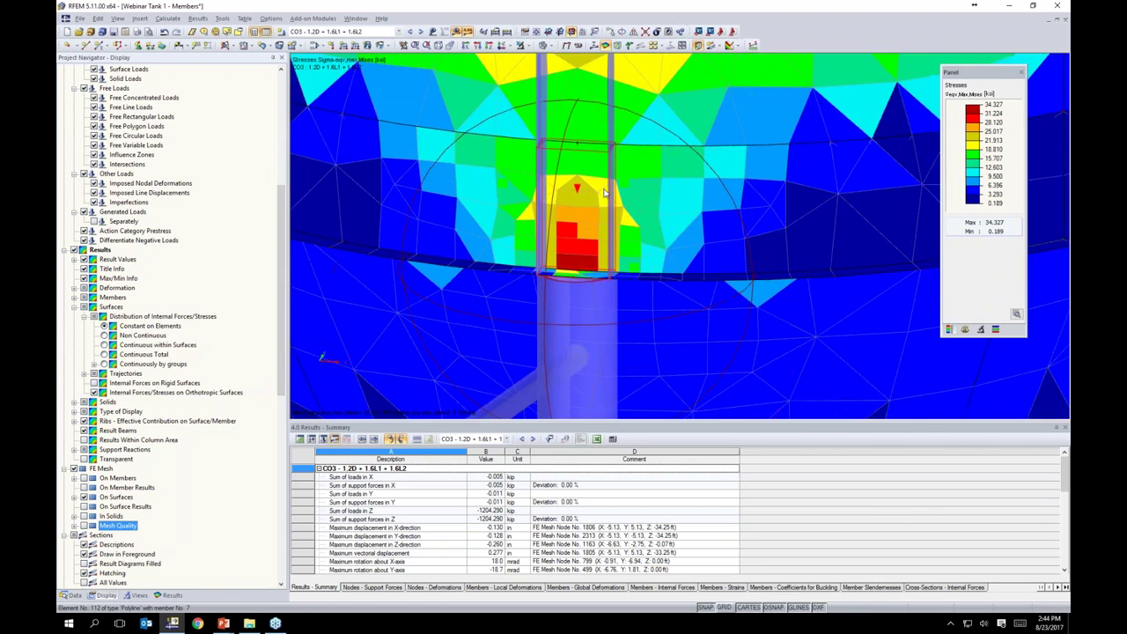
scroll(605, 194, "down", 5)
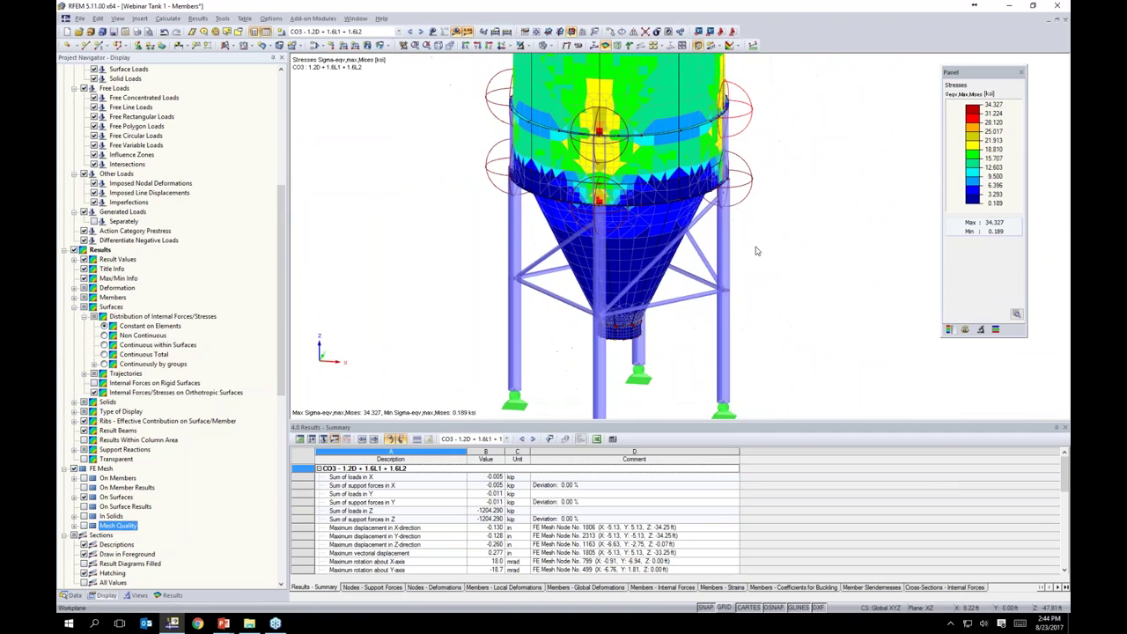
- Display the support reactions at the column bases and view the table of nodal support forces
left_click(172, 595)
scroll(156, 487, "down", 5)
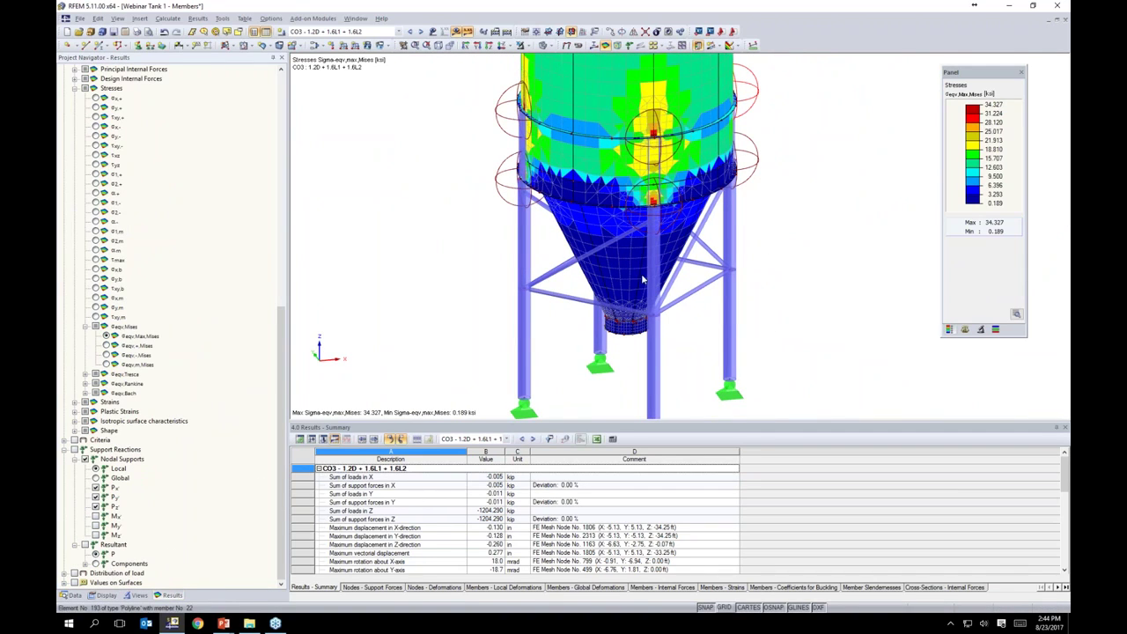
middle_click_drag(459, 338, 418, 180)
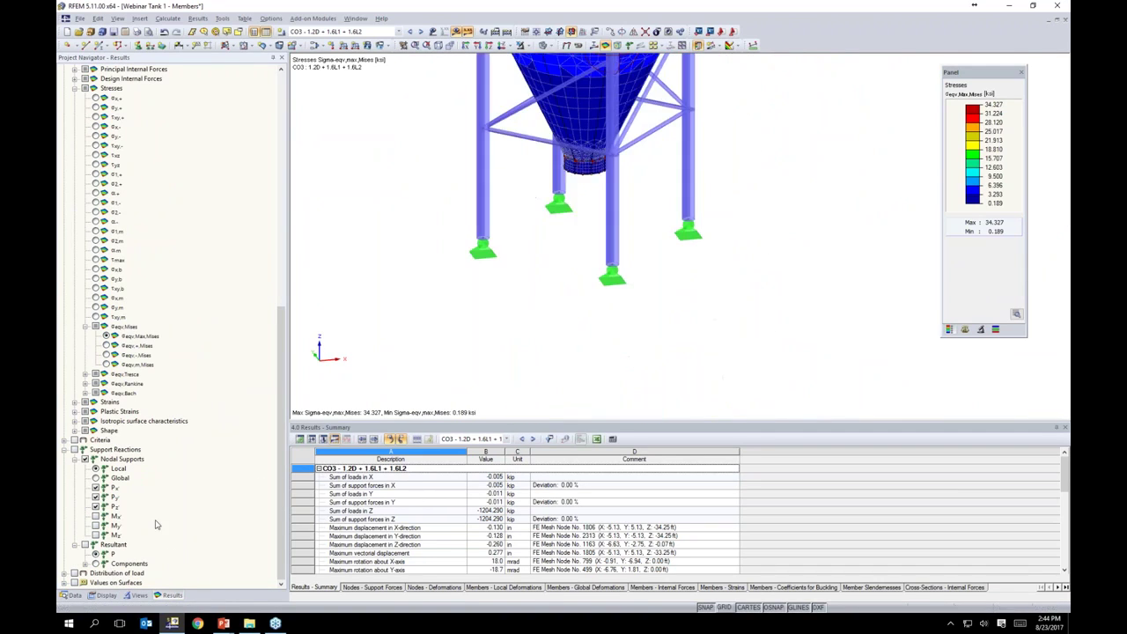
left_click(75, 449)
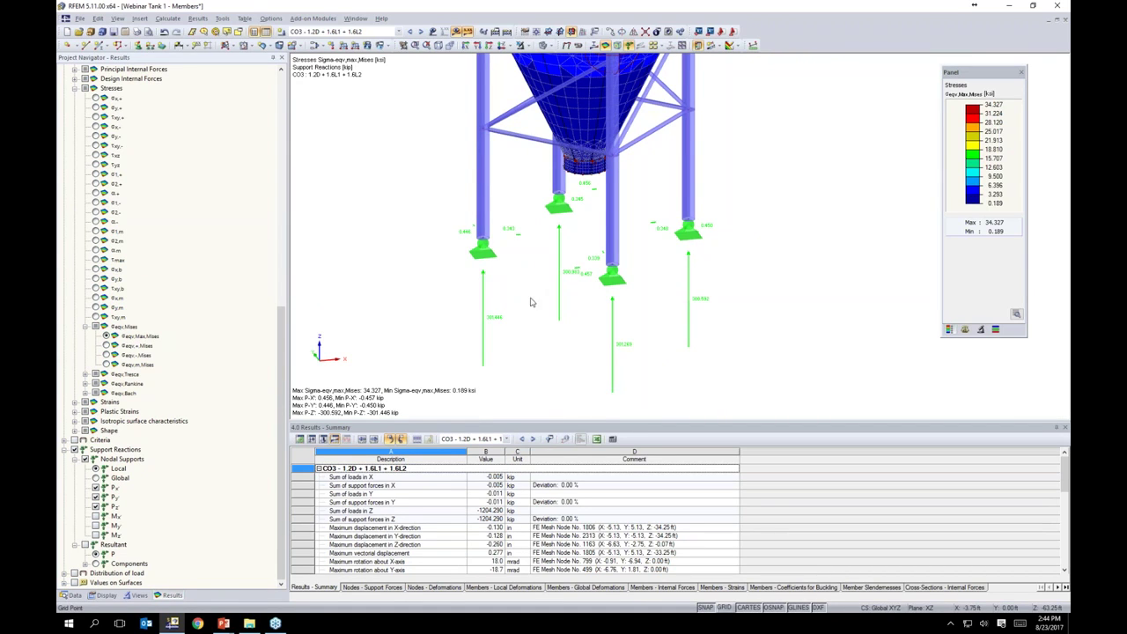
left_click(362, 587)
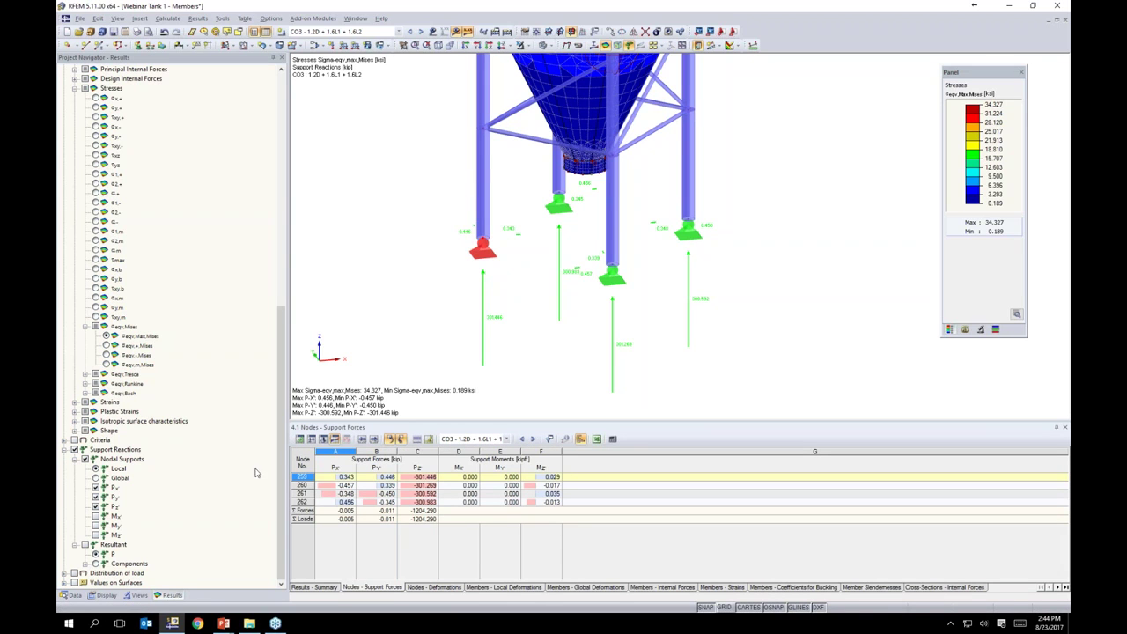
- Locate the add-on modules in the project data and hide the support reactions in the model view
left_click(74, 595)
scroll(176, 402, "down", 3)
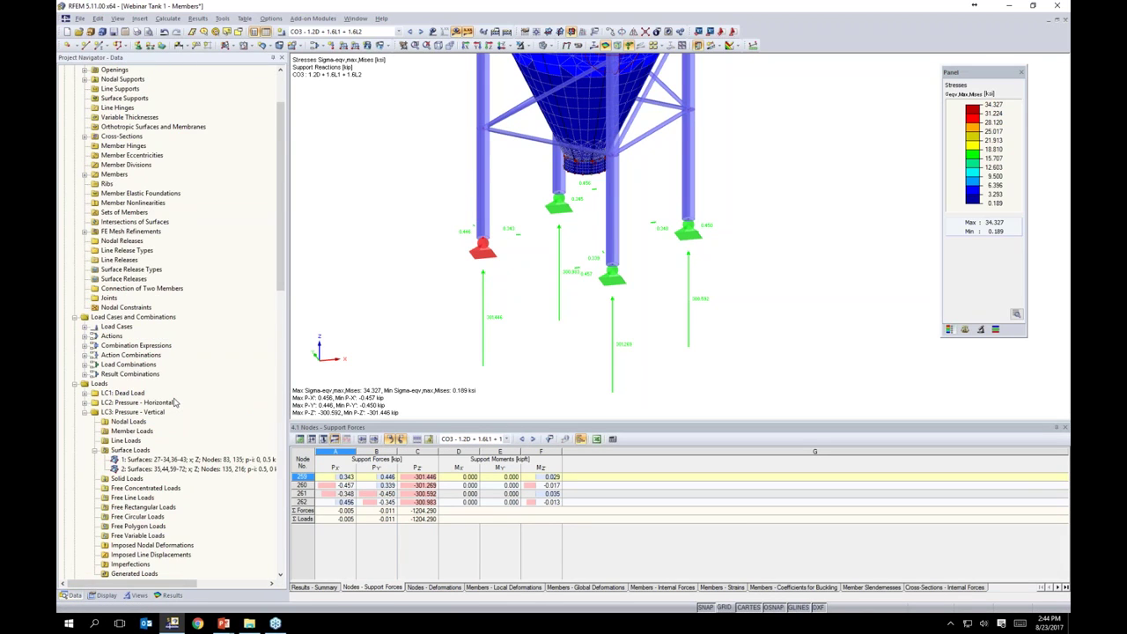
scroll(174, 402, "down", 5)
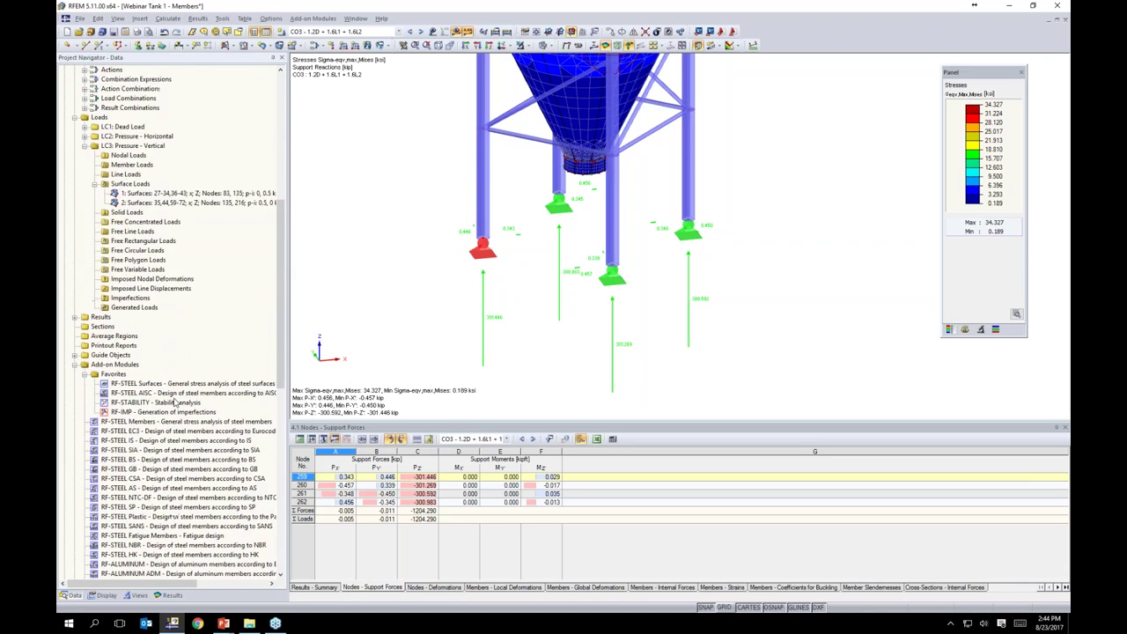
scroll(438, 217, "down", 3)
middle_click_drag(437, 217, 482, 283)
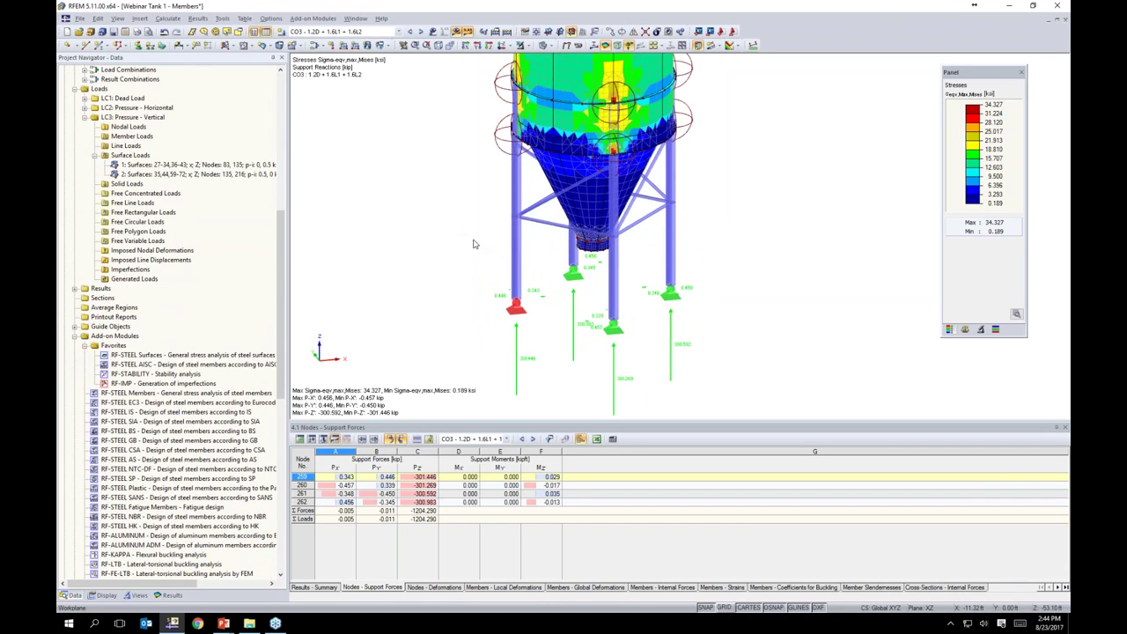
left_click(169, 595)
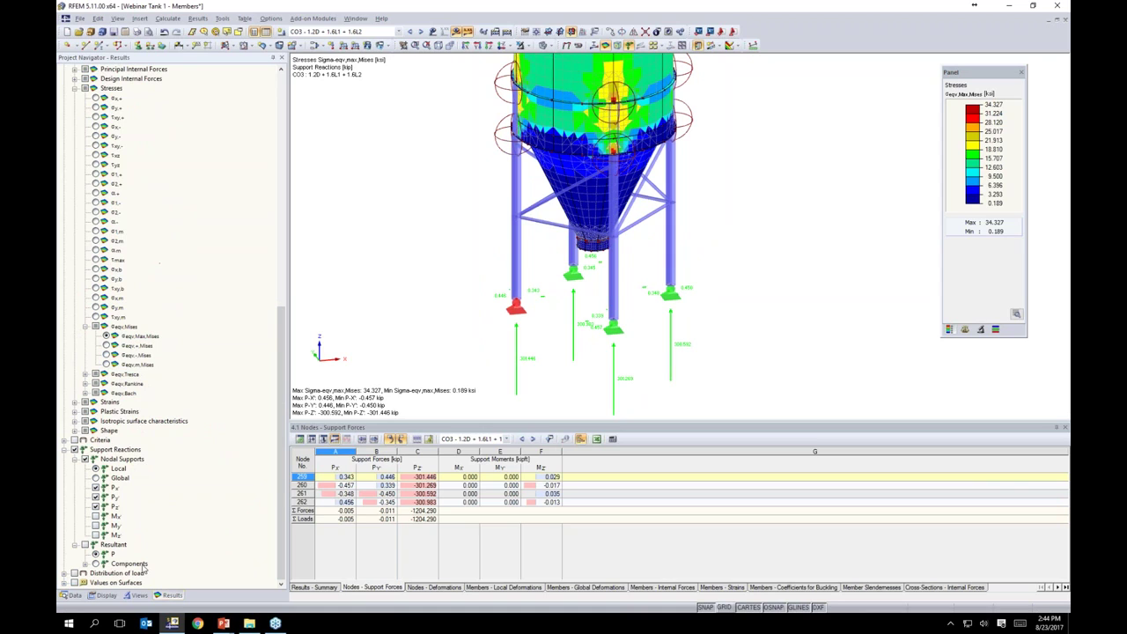
left_click(81, 459)
- Open the RF-STEEL Surfaces module and select CO1 to CO4 for ultimate limit state design, keeping all surfaces included
left_click(71, 596)
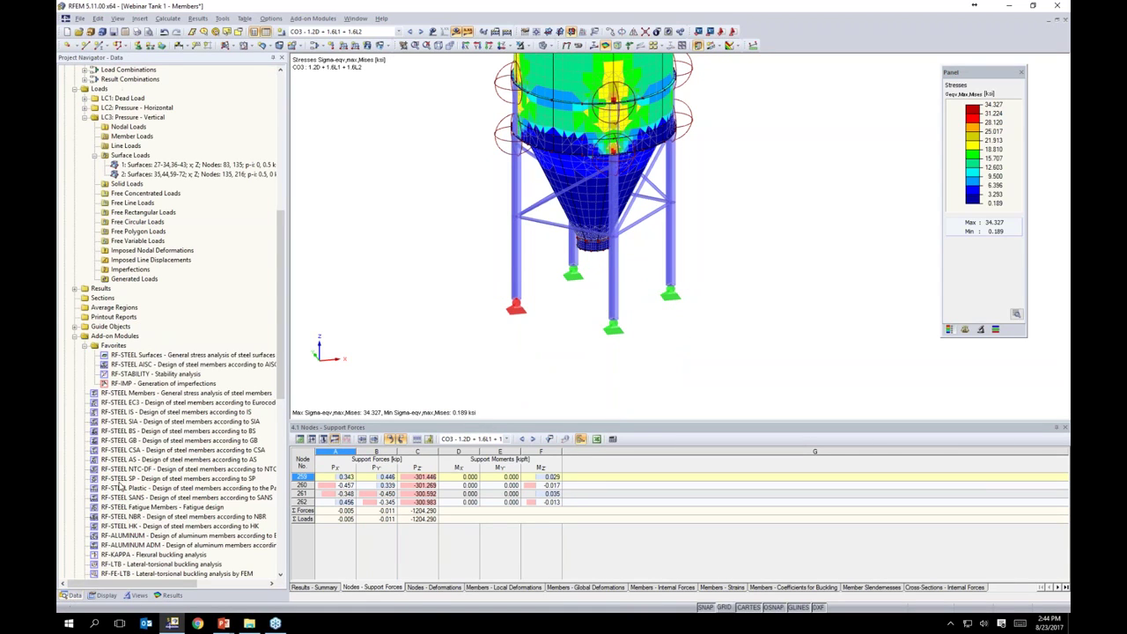
double_click(160, 358)
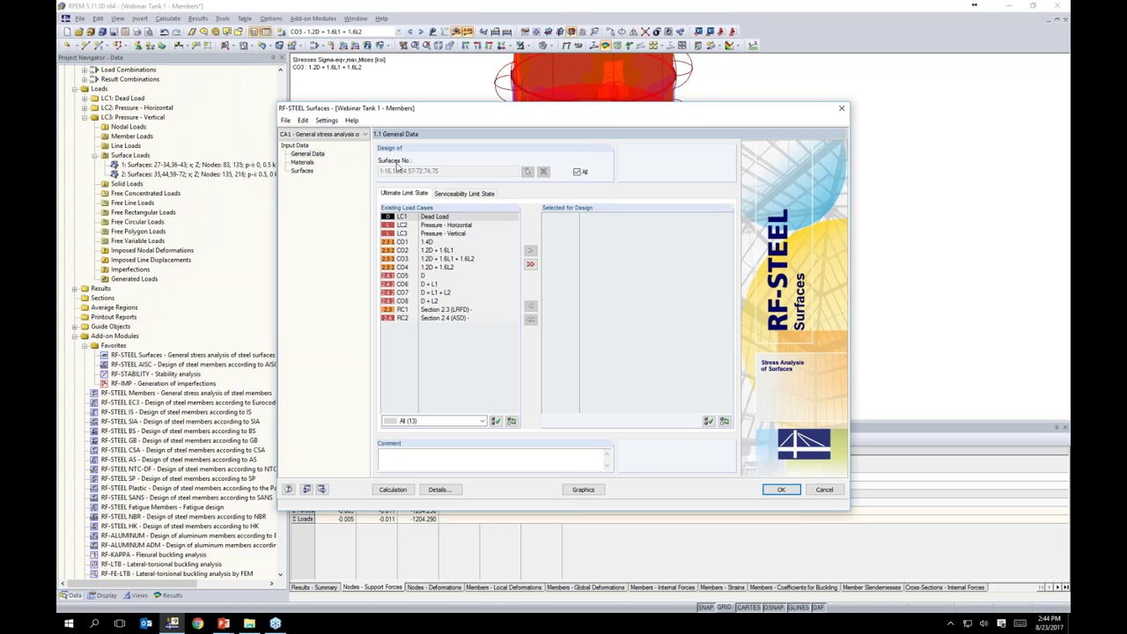
left_click(577, 172)
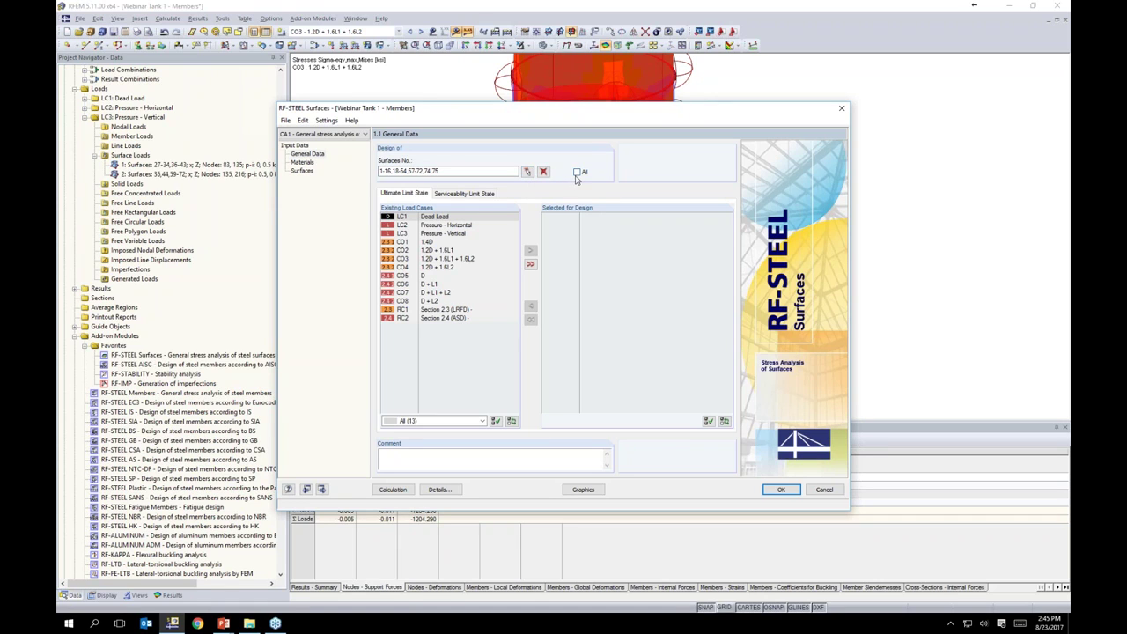
left_click(577, 171)
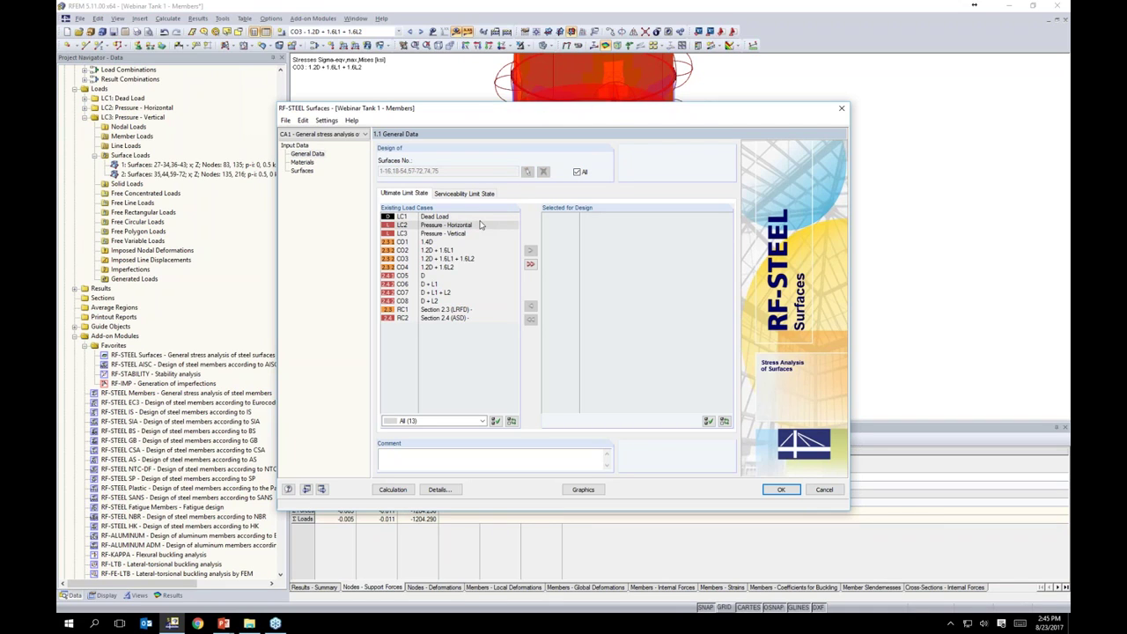
left_click(434, 244)
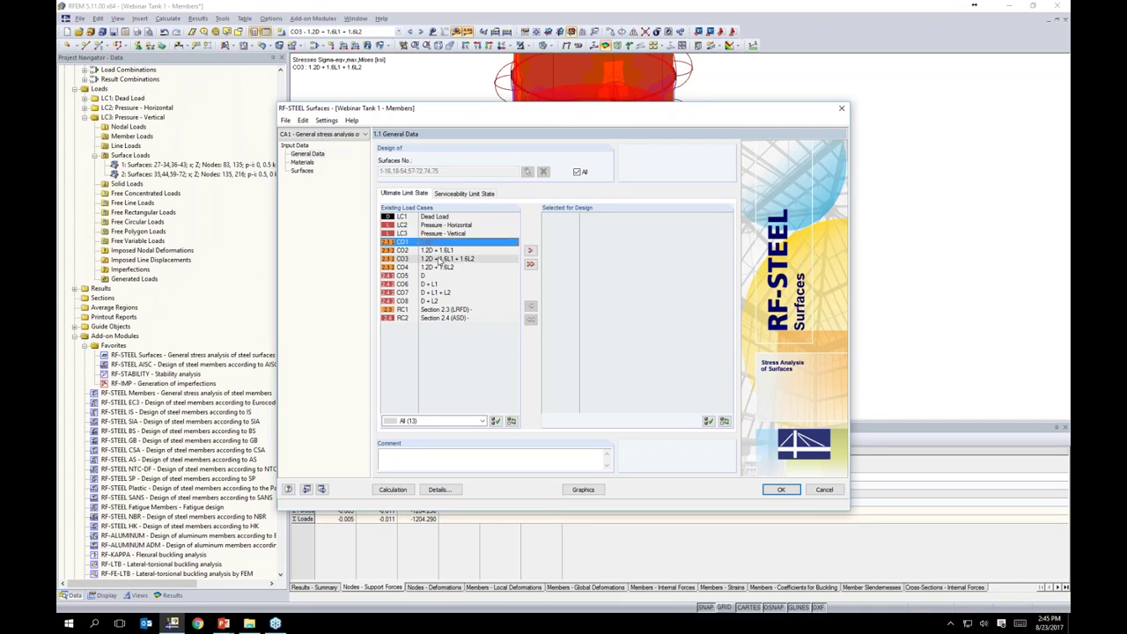
left_click(440, 269, "shift")
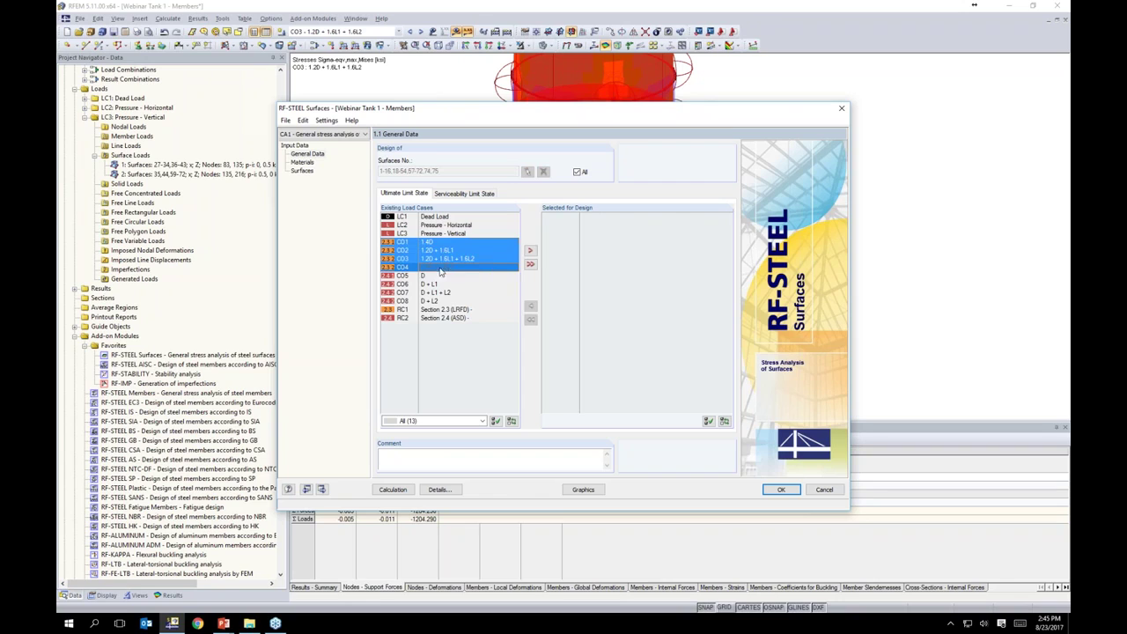
left_click(530, 250)
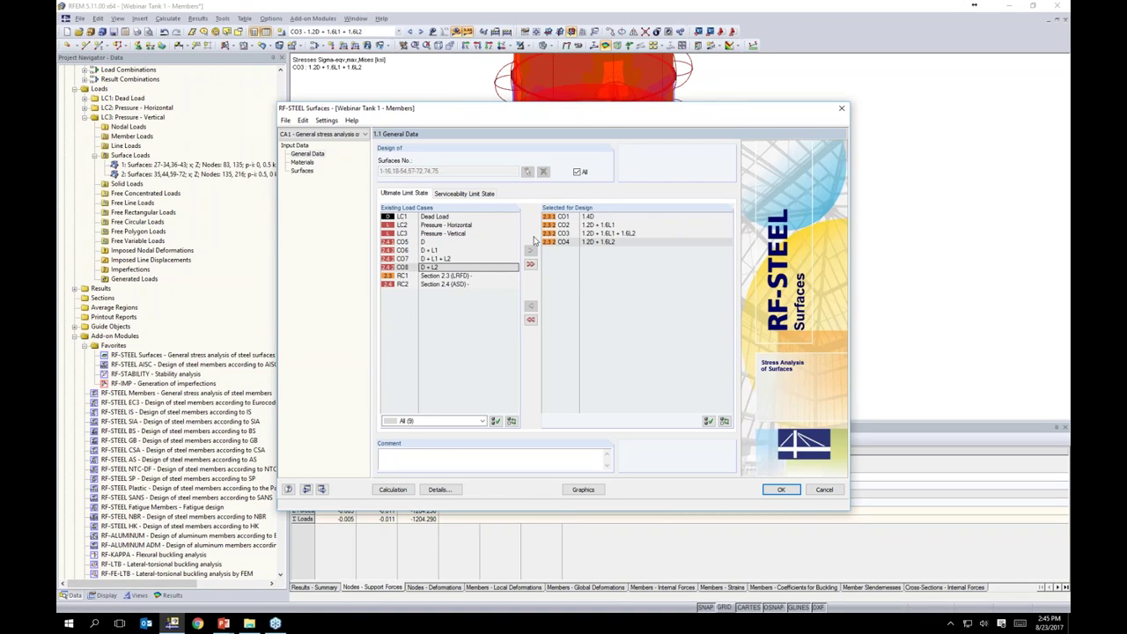
- Select load combinations CO5 to CO8 for the serviceability limit state design
left_click(469, 193)
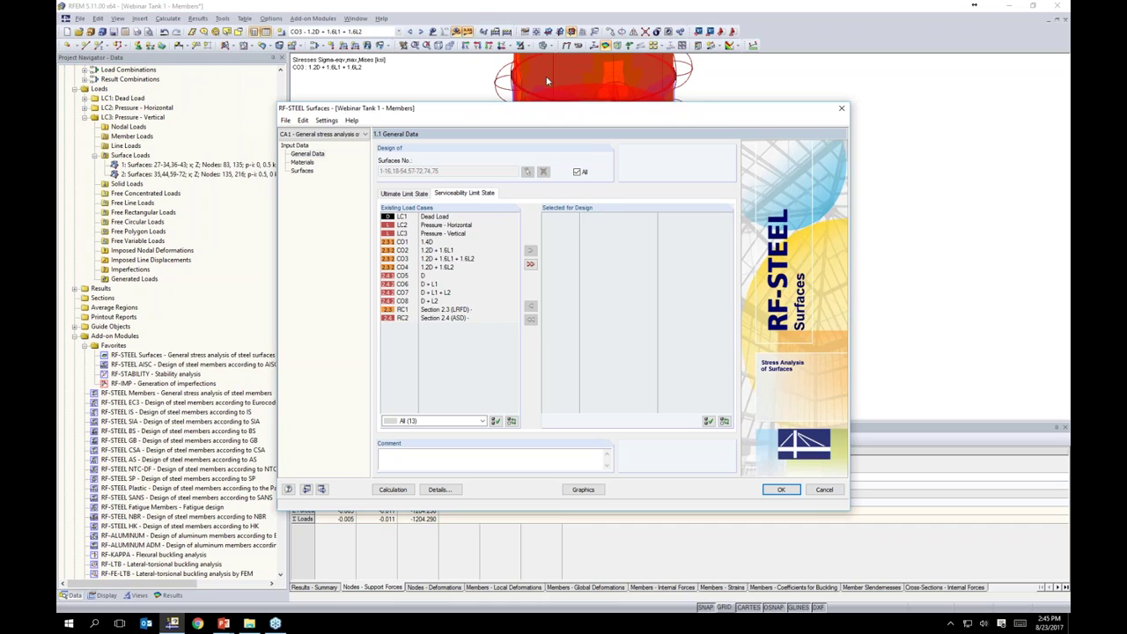
left_click(431, 276)
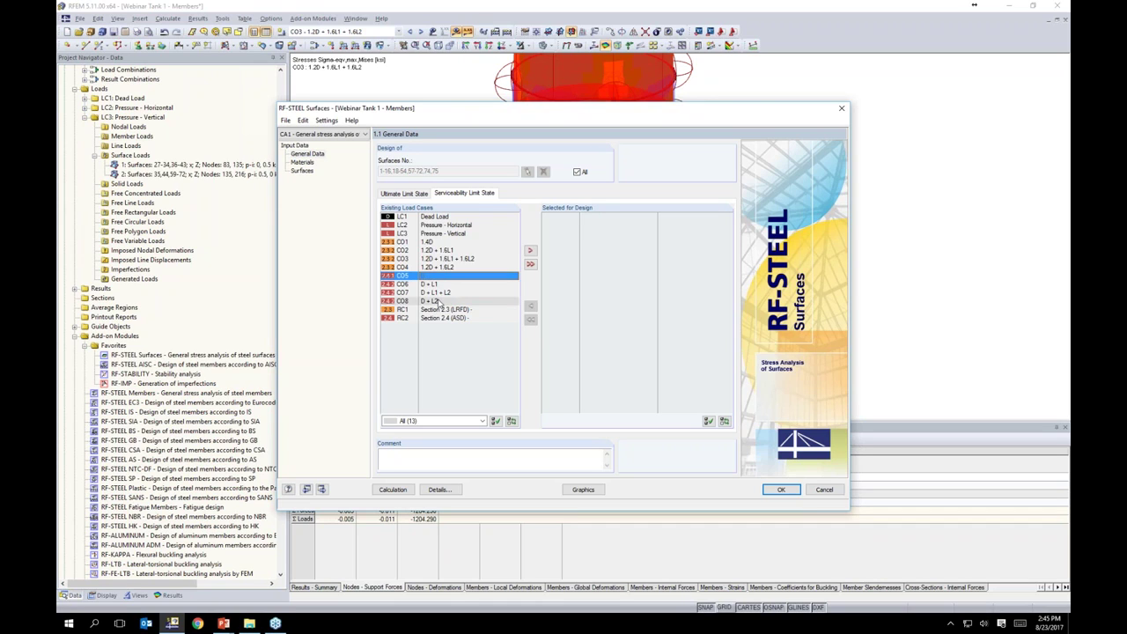
left_click(438, 302, "shift")
left_click(531, 251)
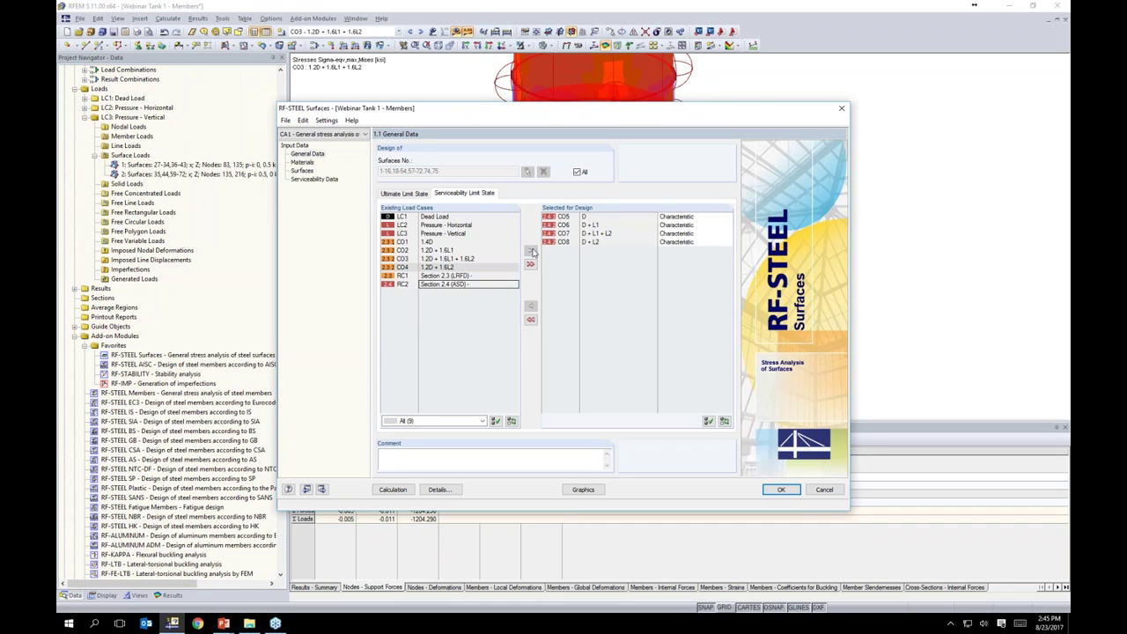
- Review the material properties and limit stresses of the stainless steel plate material in the module
left_click(303, 162)
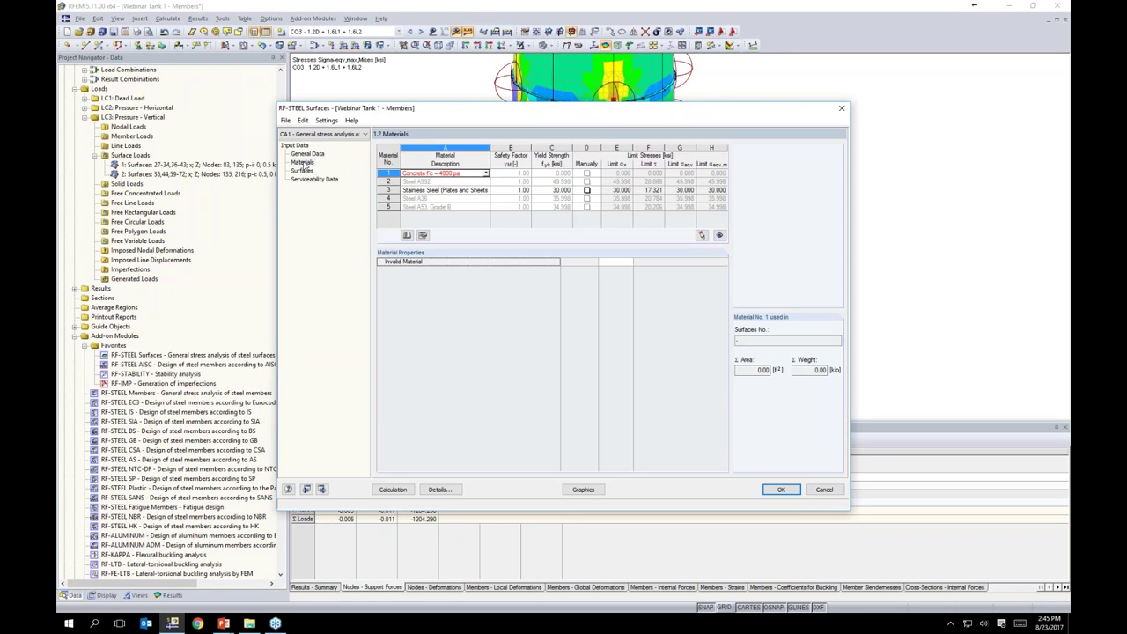
left_click(462, 190)
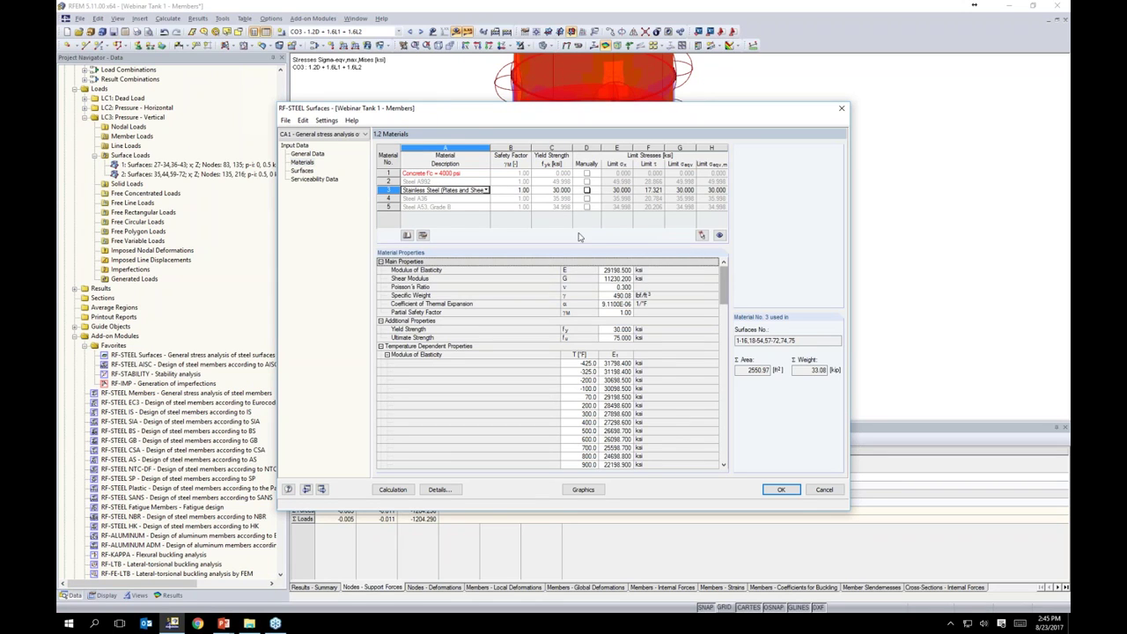
mouse_move(726, 287)
left_mouse_down()
mouse_move(718, 442)
mouse_move(723, 277)
left_mouse_up()
scroll(726, 277, "up", 2)
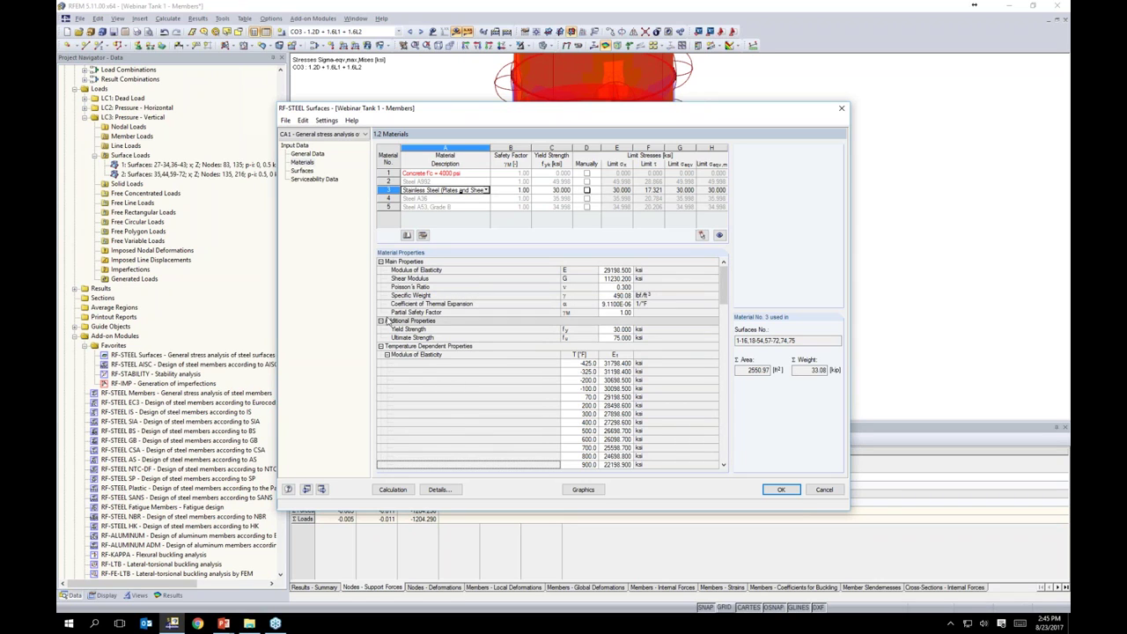
- Review the list of designed surfaces with their materials, thicknesses and optimization settings
left_click(302, 170)
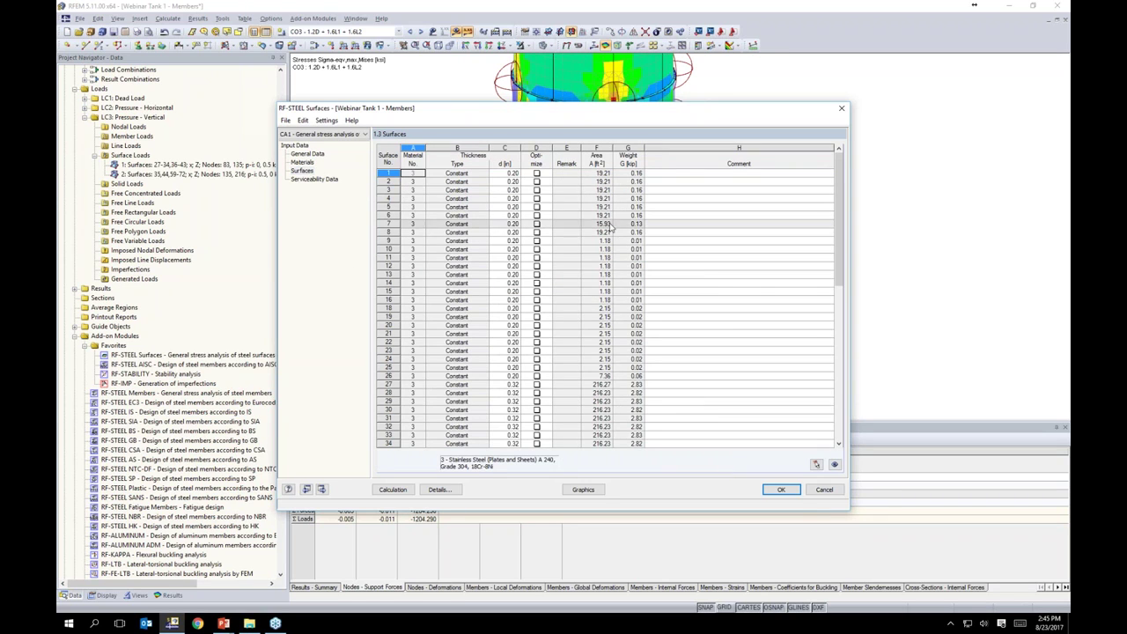
mouse_move(841, 187)
left_mouse_down()
mouse_move(837, 339)
mouse_move(839, 181)
left_mouse_up()
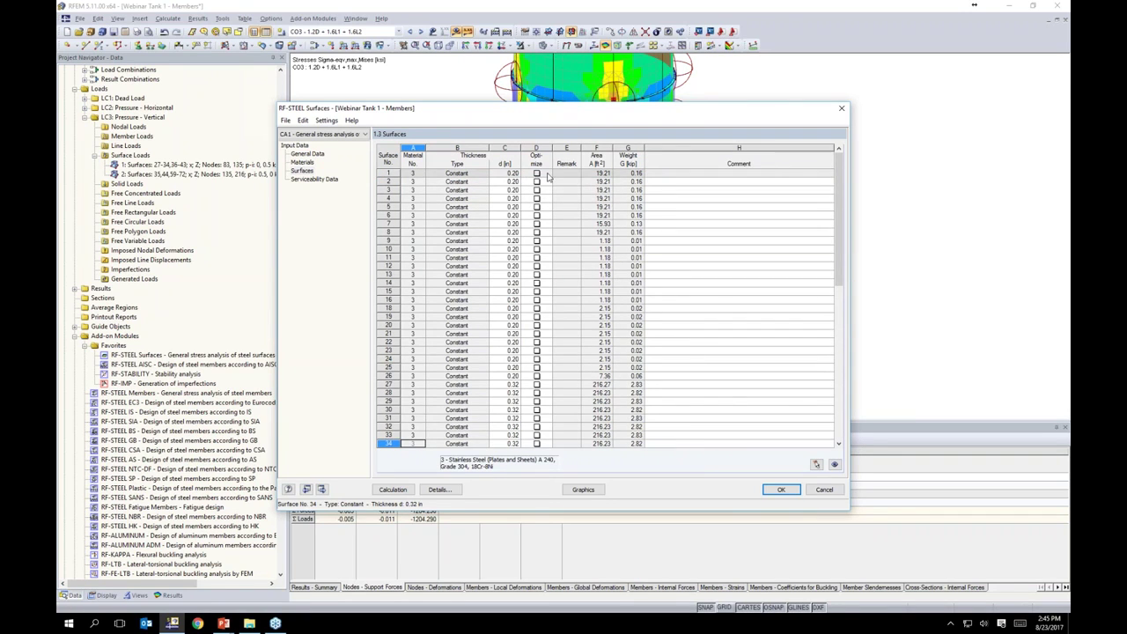
left_click_drag(602, 111, 611, 252)
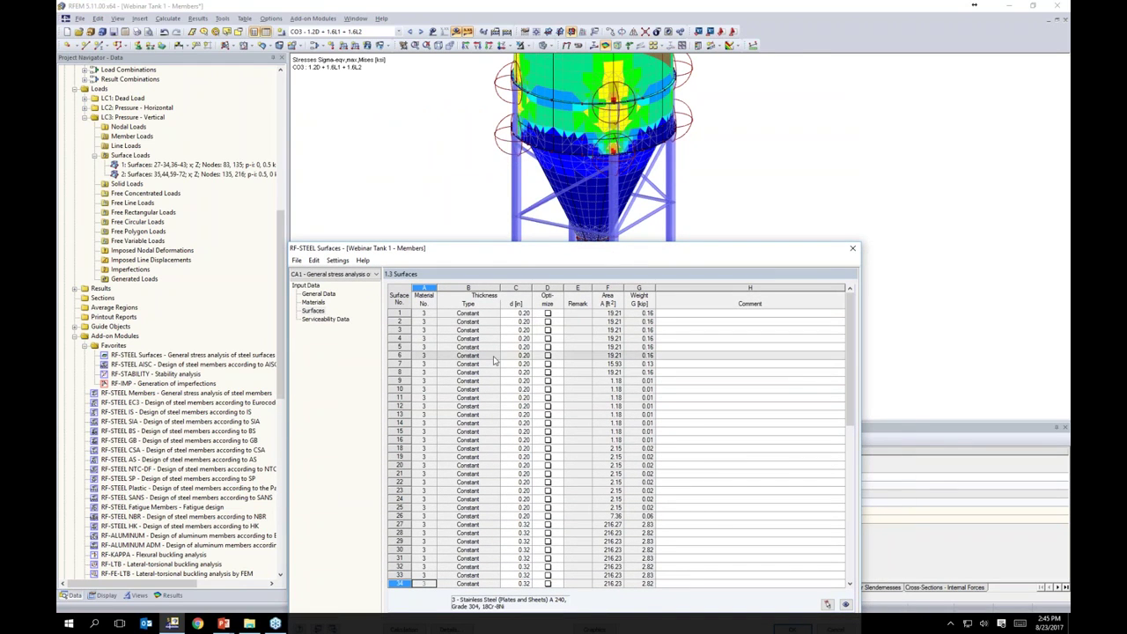
left_click_drag(528, 247, 558, 129)
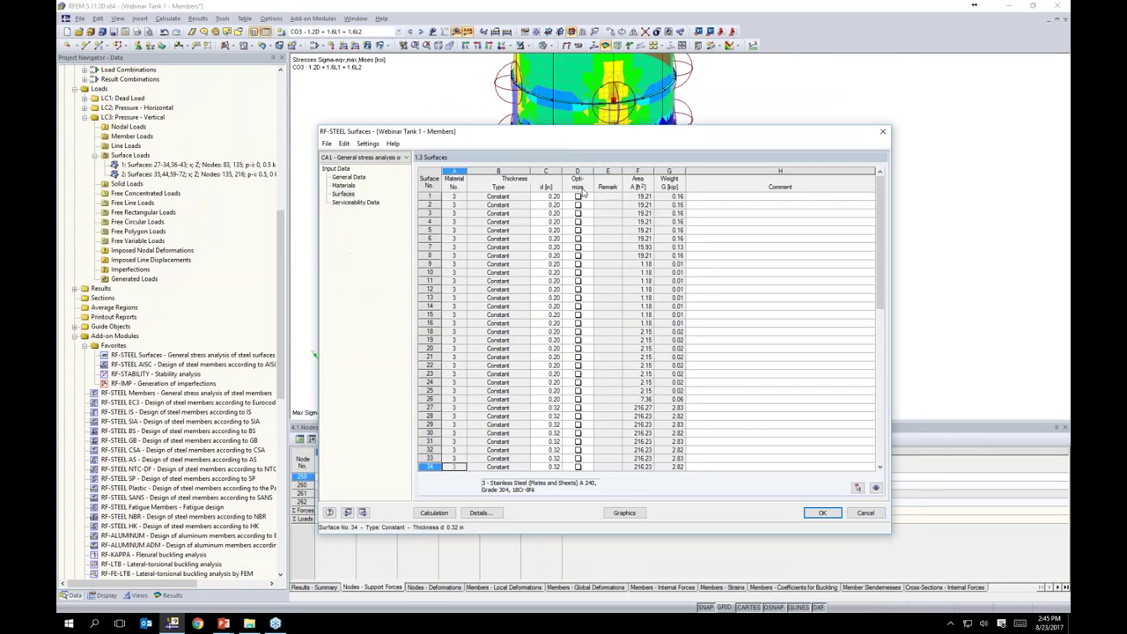
- Enable thickness optimization for surface 1, view its optimization parameters and close them without applying changes
left_click(578, 196)
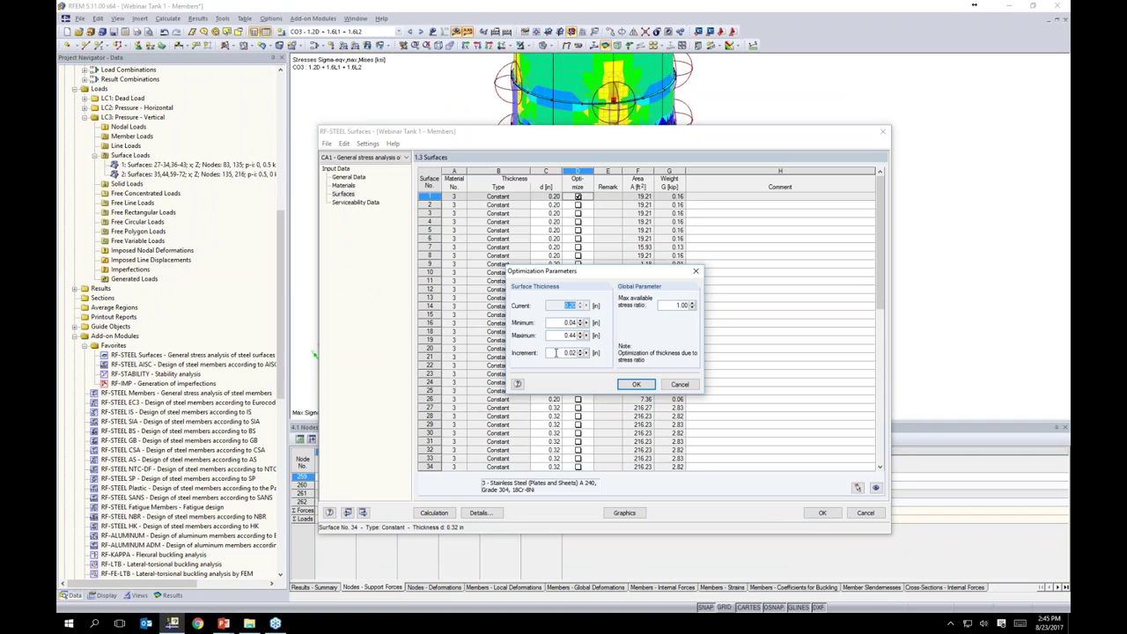
left_click(569, 352)
left_click(682, 385)
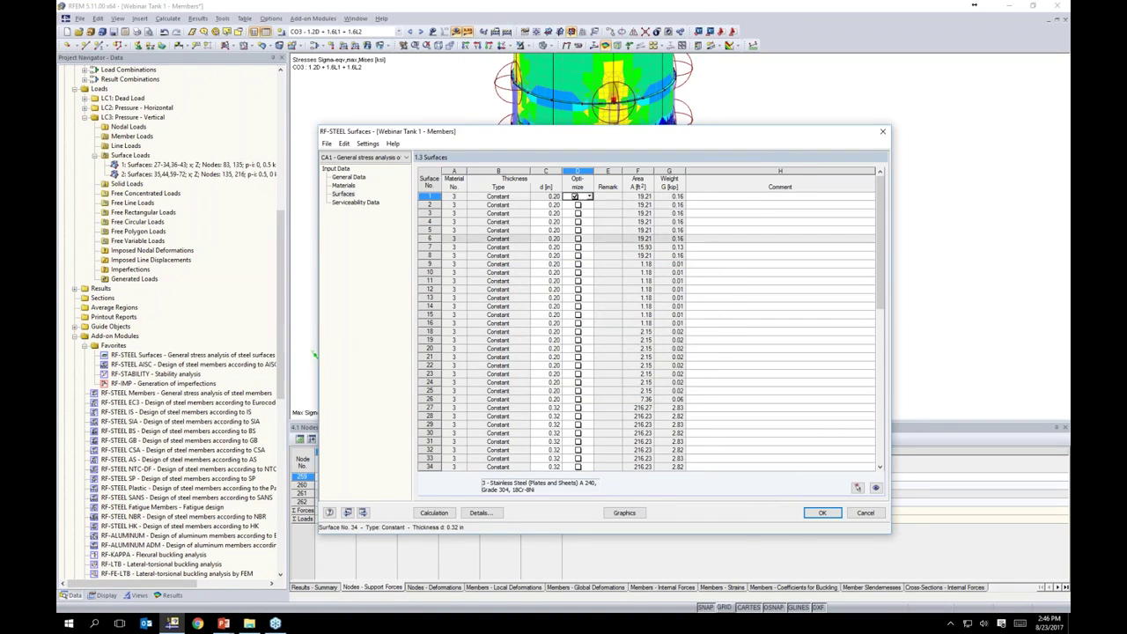
- Turn off thickness optimization for surface 1 and assign surfaces 1-16,18-54,57-72,74,75 to the serviceability data
left_click(575, 197)
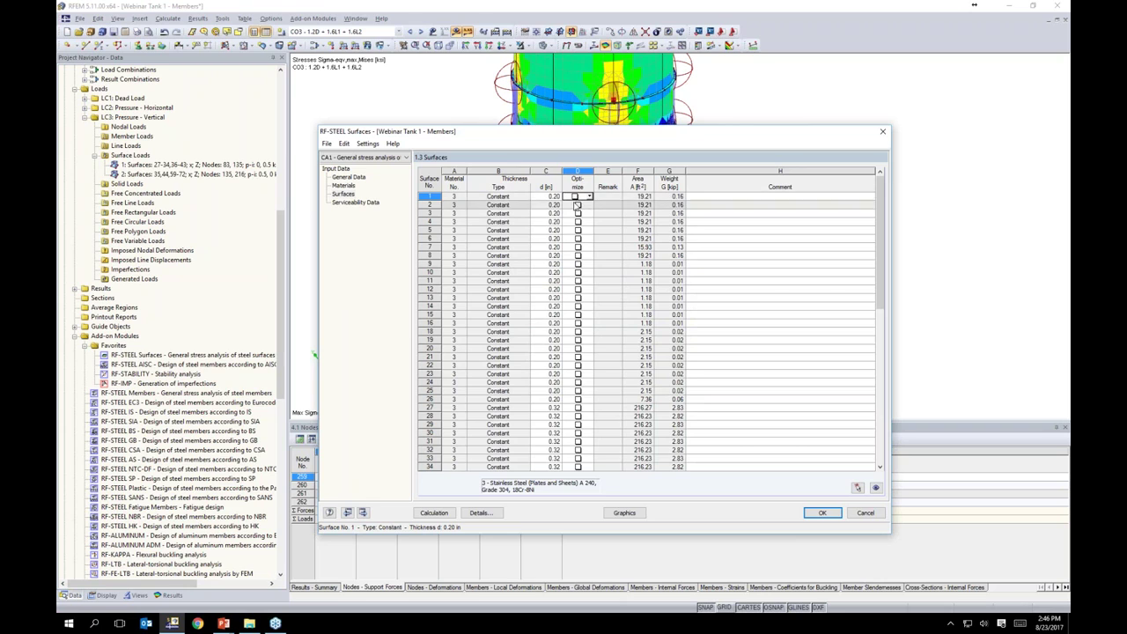
left_click(366, 205)
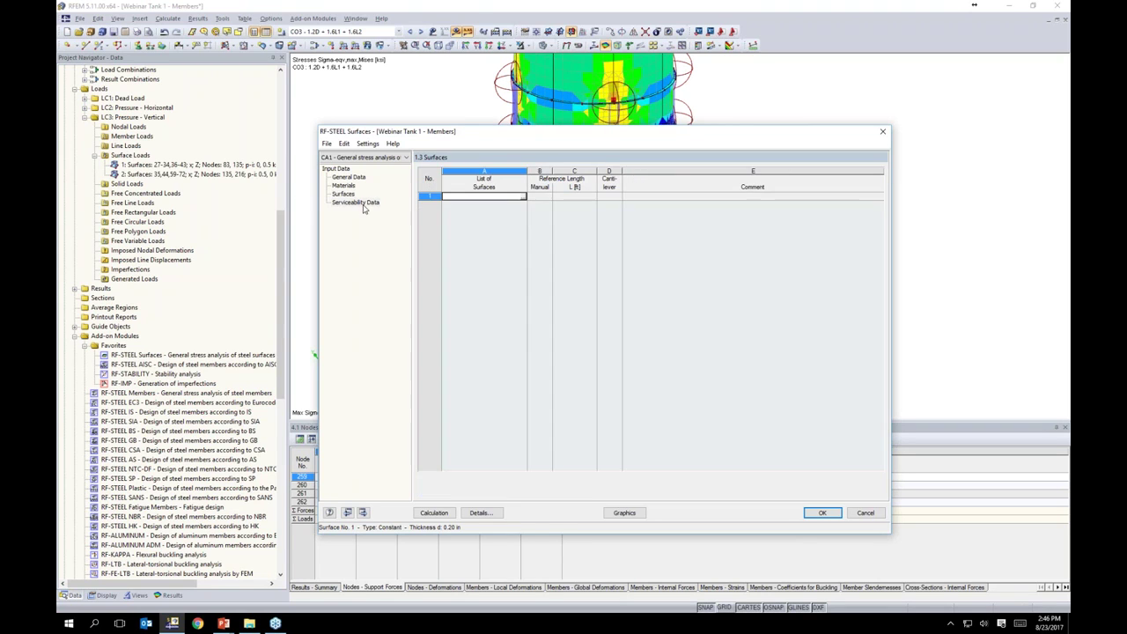
left_click(524, 197)
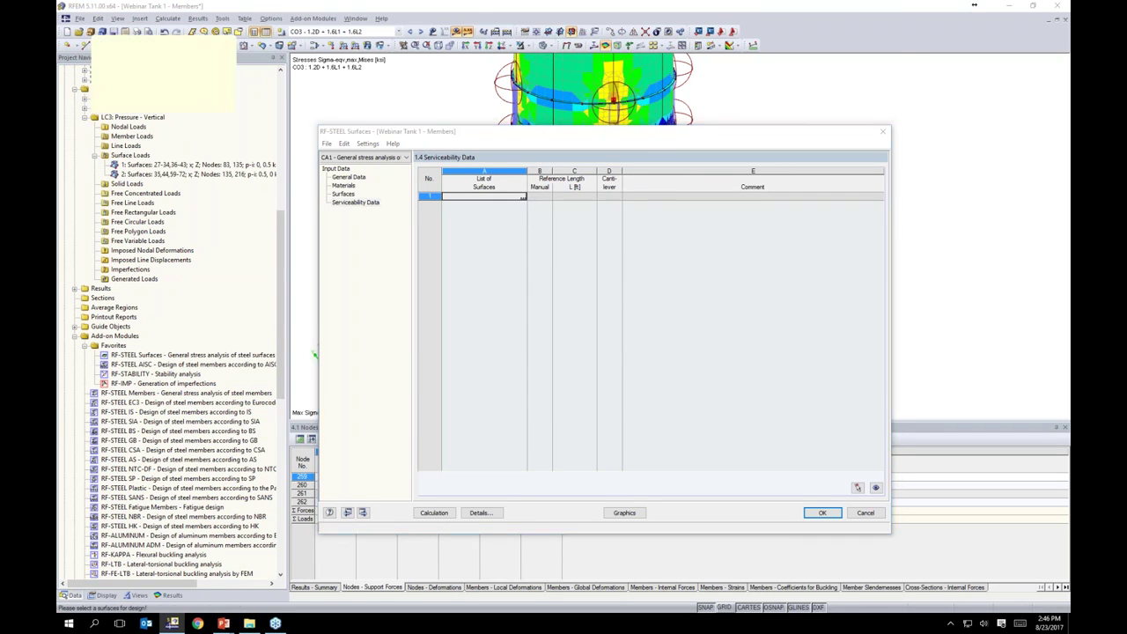
left_click_drag(466, 55, 666, 391)
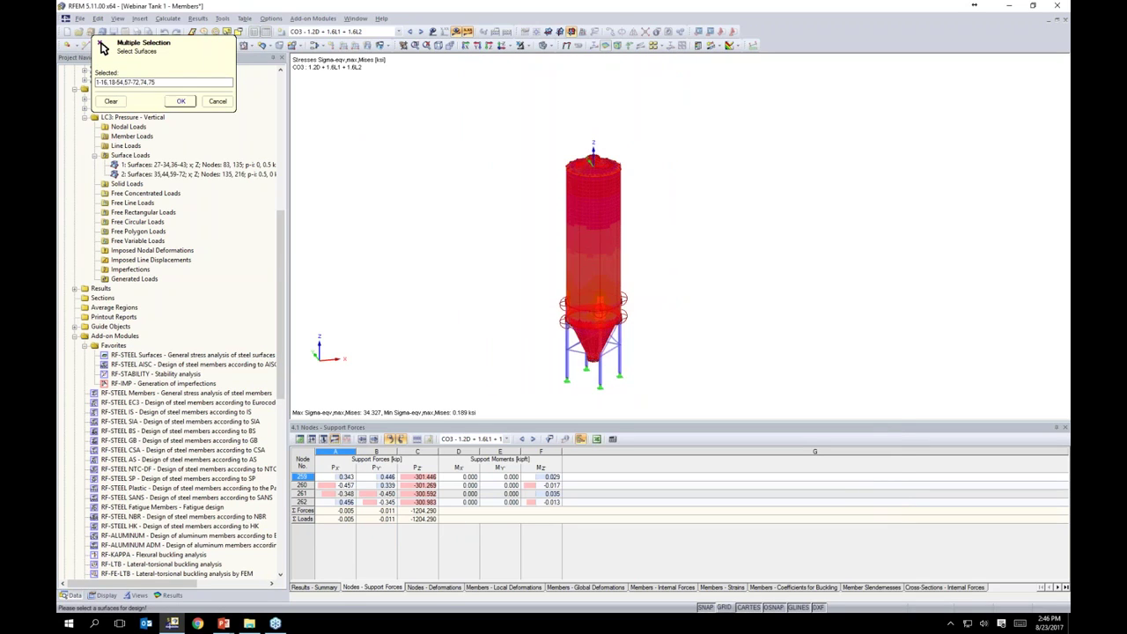
left_click(180, 101)
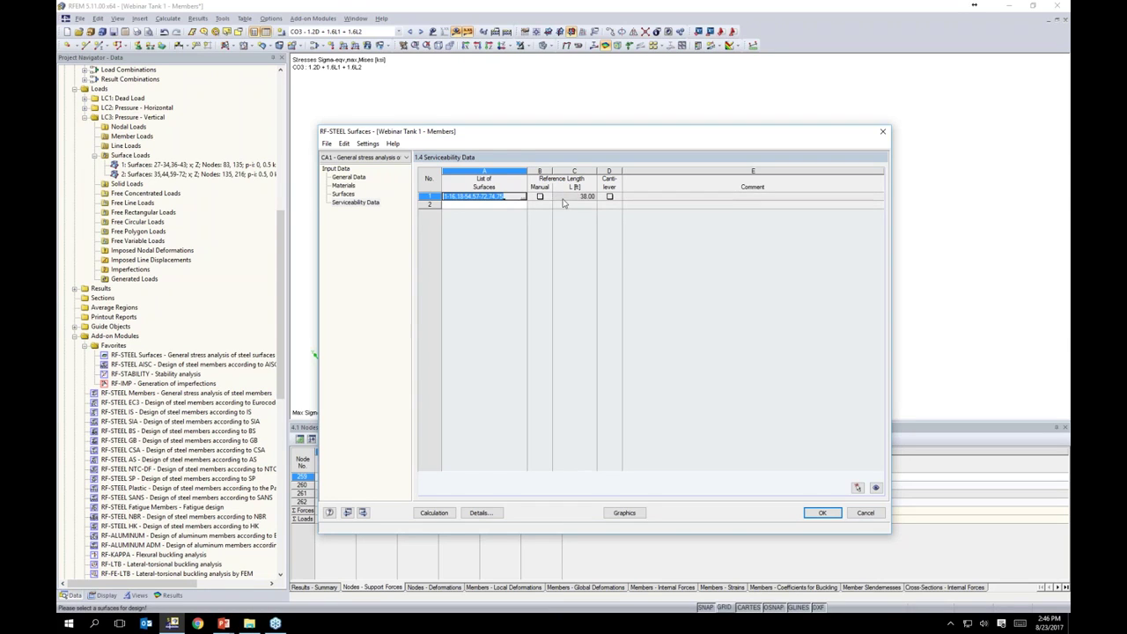
left_click_drag(576, 136, 574, 344)
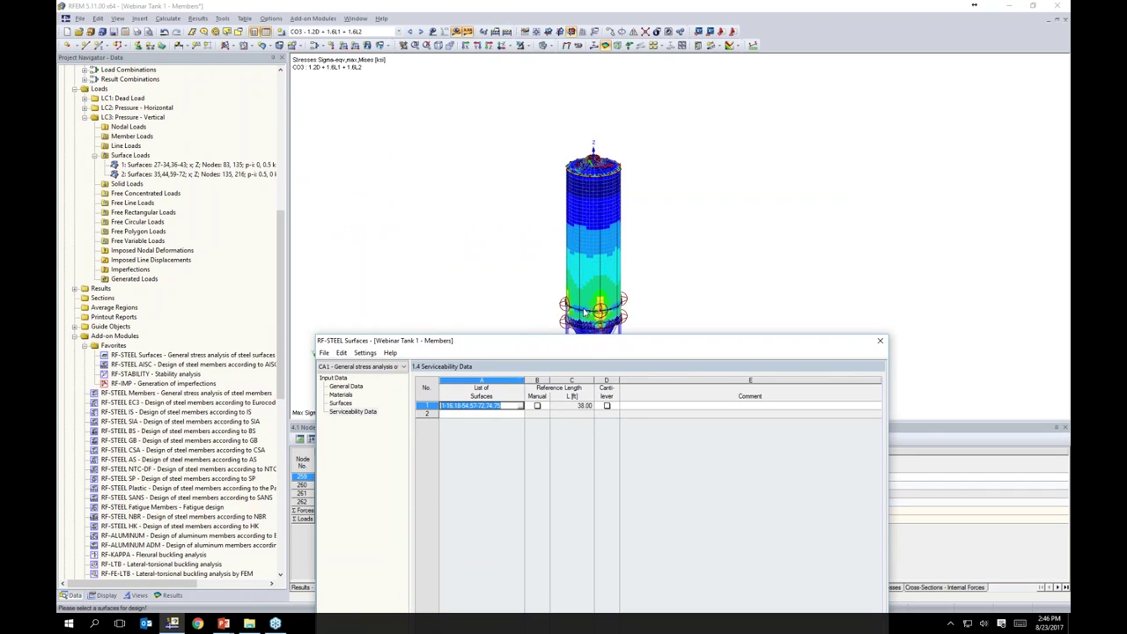
left_click_drag(598, 346, 595, 277)
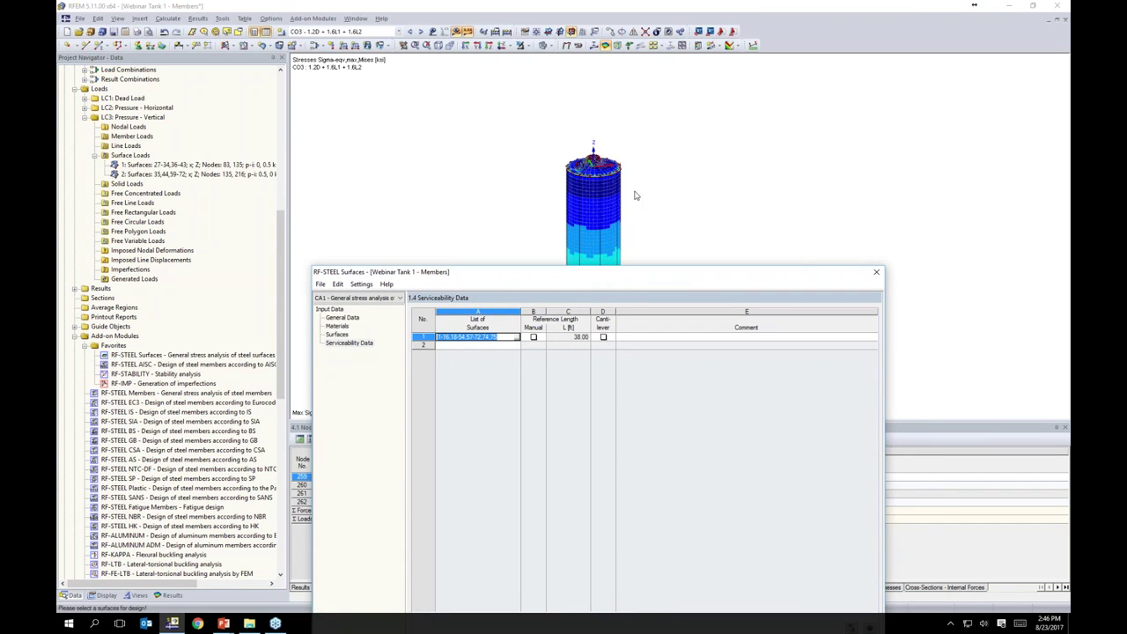
left_click_drag(668, 275, 627, 120)
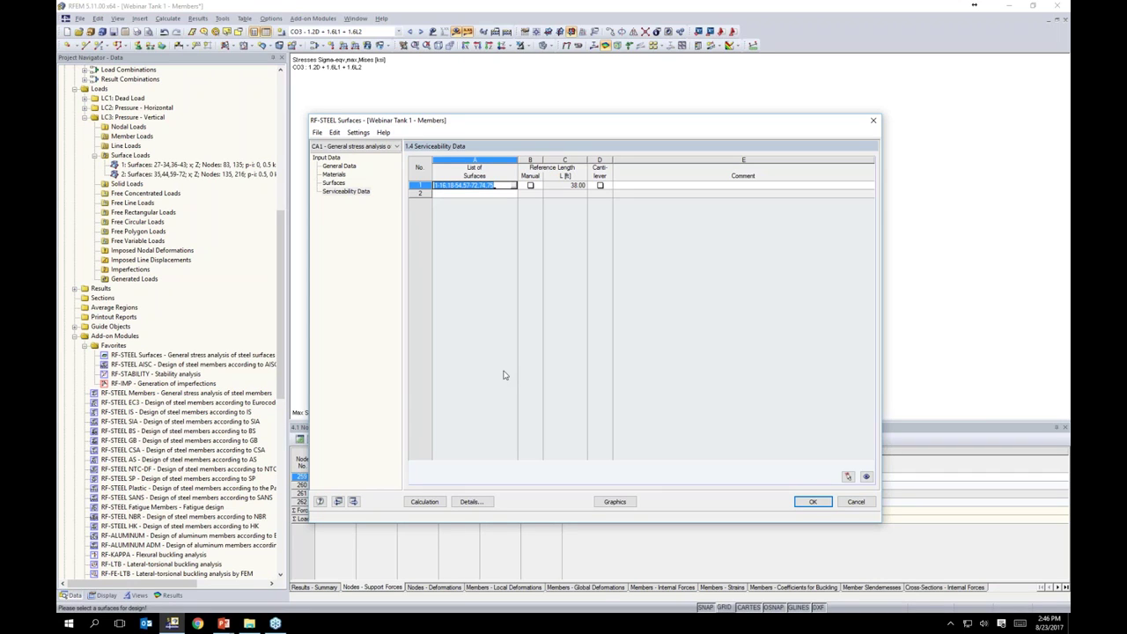
- Check the serviceability deflection limits for the characteristic, frequent and quasi-permanent combinations of actions in the design details
left_click(469, 501)
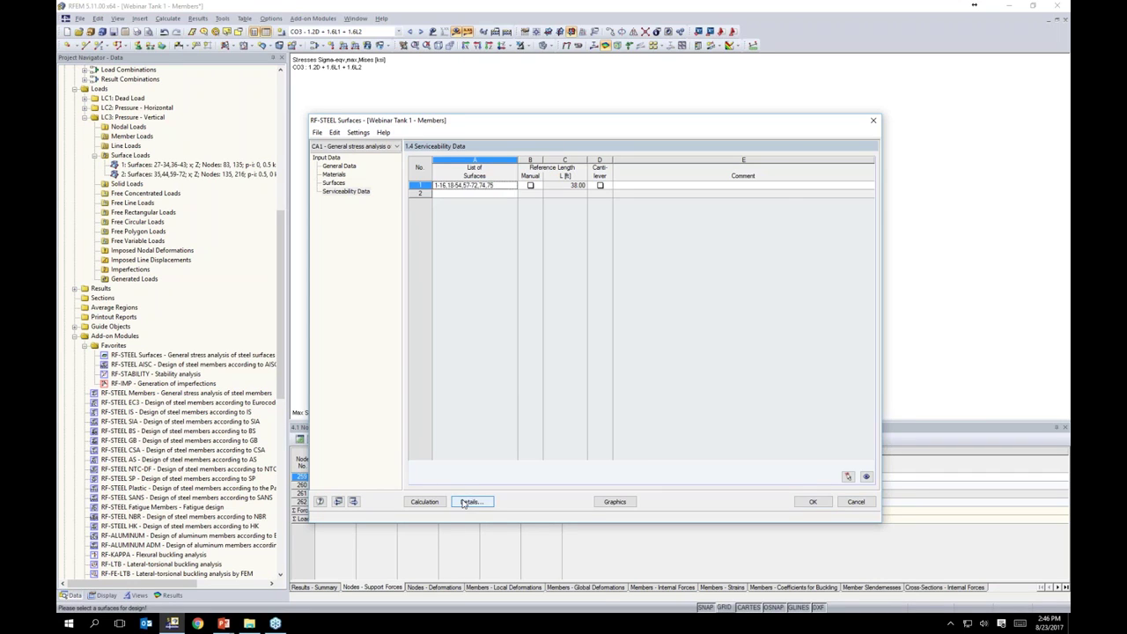
left_click(458, 180)
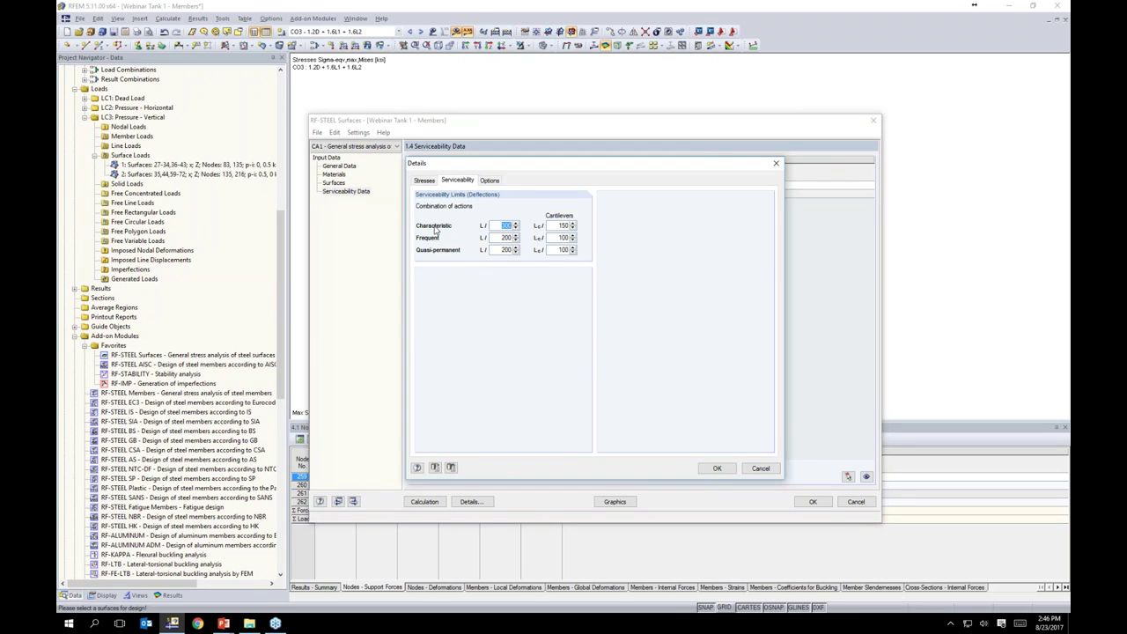
left_click(713, 469)
- Check the available combination-of-actions types for CO5 in the serviceability load selection, leaving it as Characteristic
left_click(350, 167)
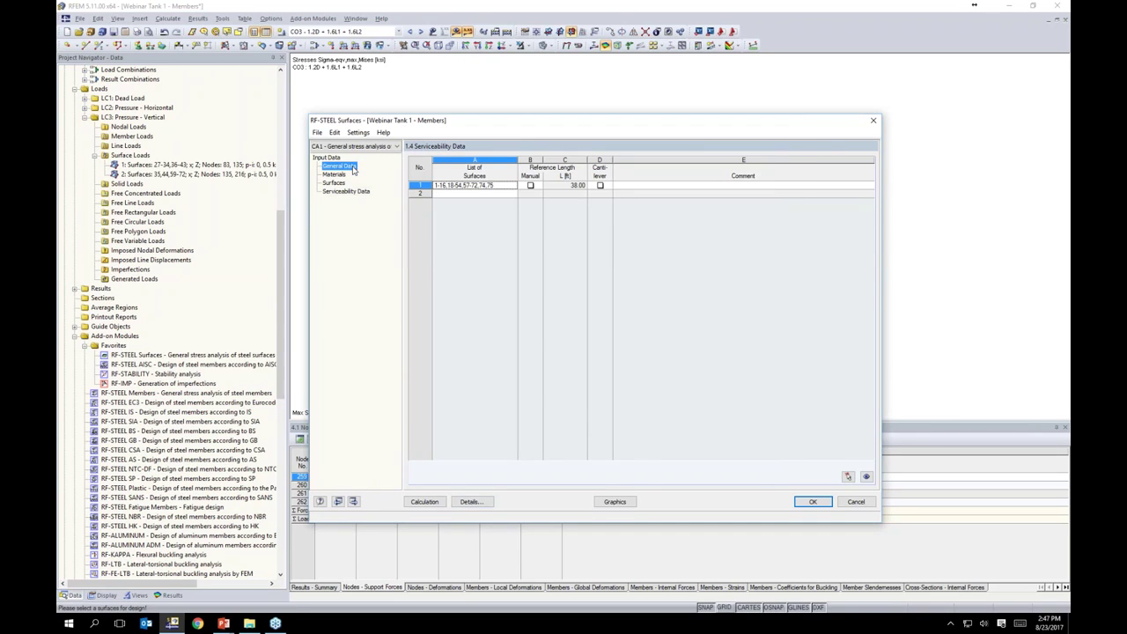
left_click(713, 229)
left_click(759, 230)
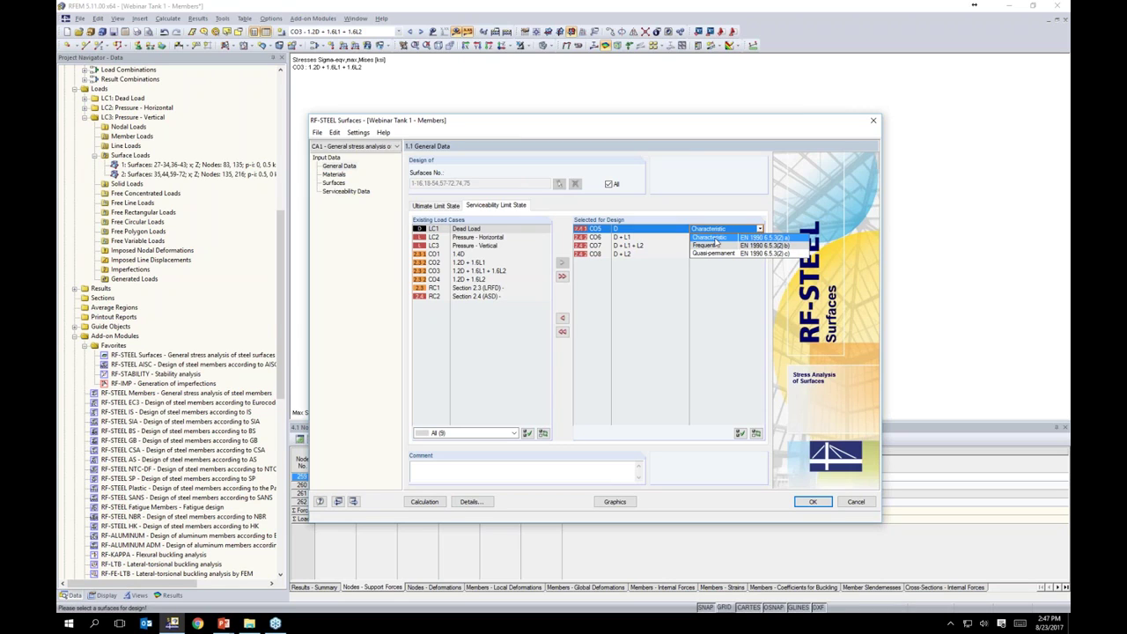
left_click(739, 284)
left_click(716, 228)
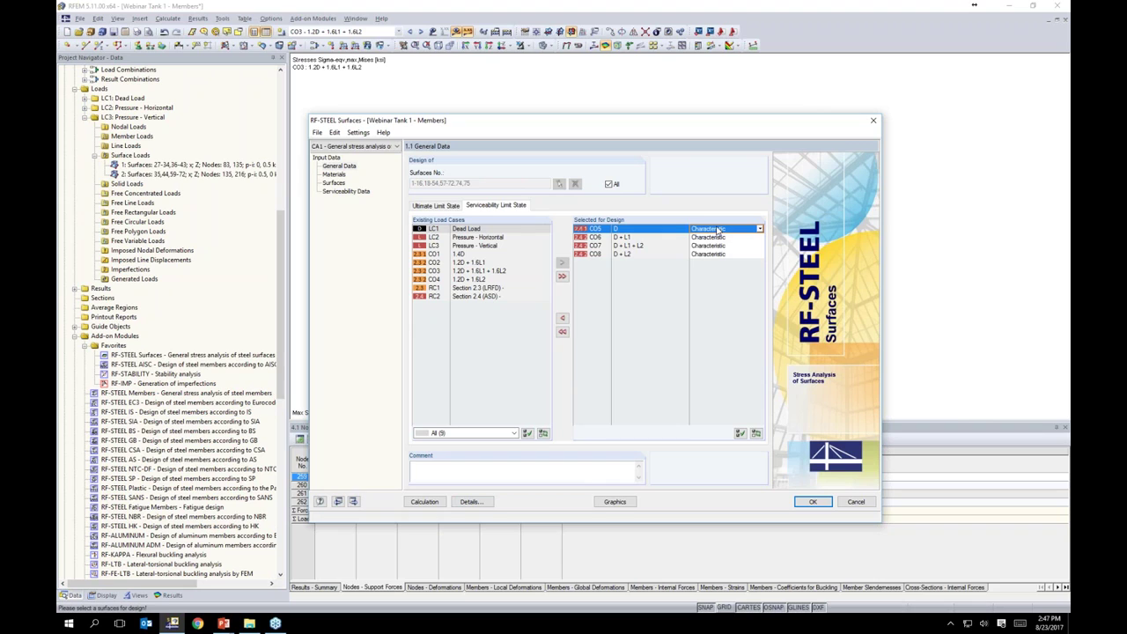
- Review the characteristic deflection limits for spans and cantilevers plus the result and internal force distribution options, and accept the details
left_click(468, 502)
left_click(458, 181)
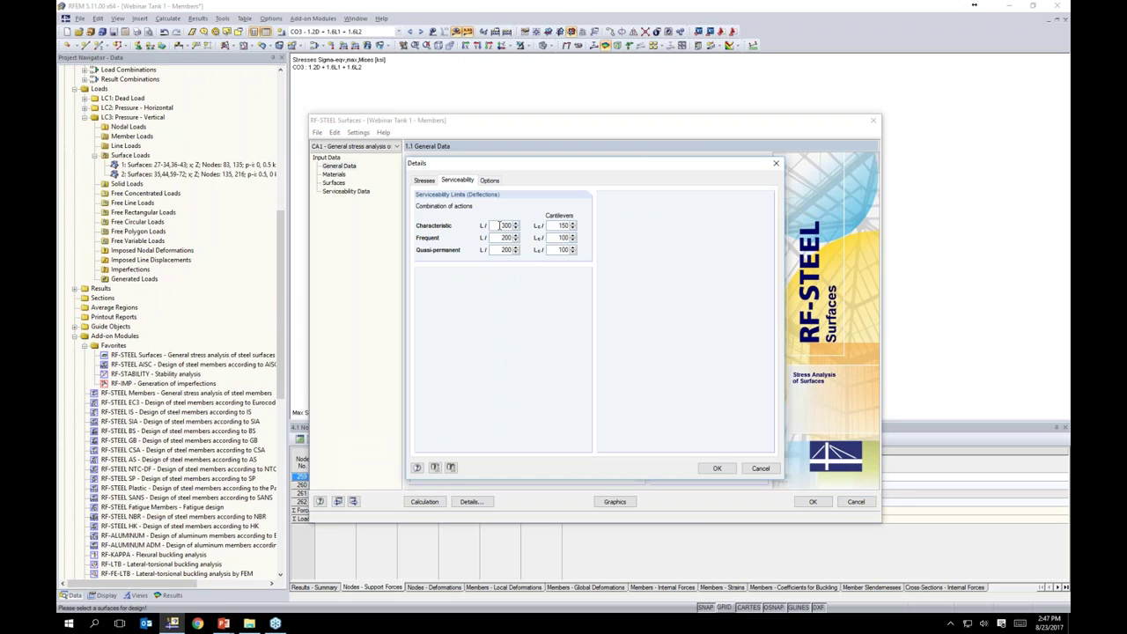
double_click(500, 225)
left_click(557, 226)
left_click(490, 181)
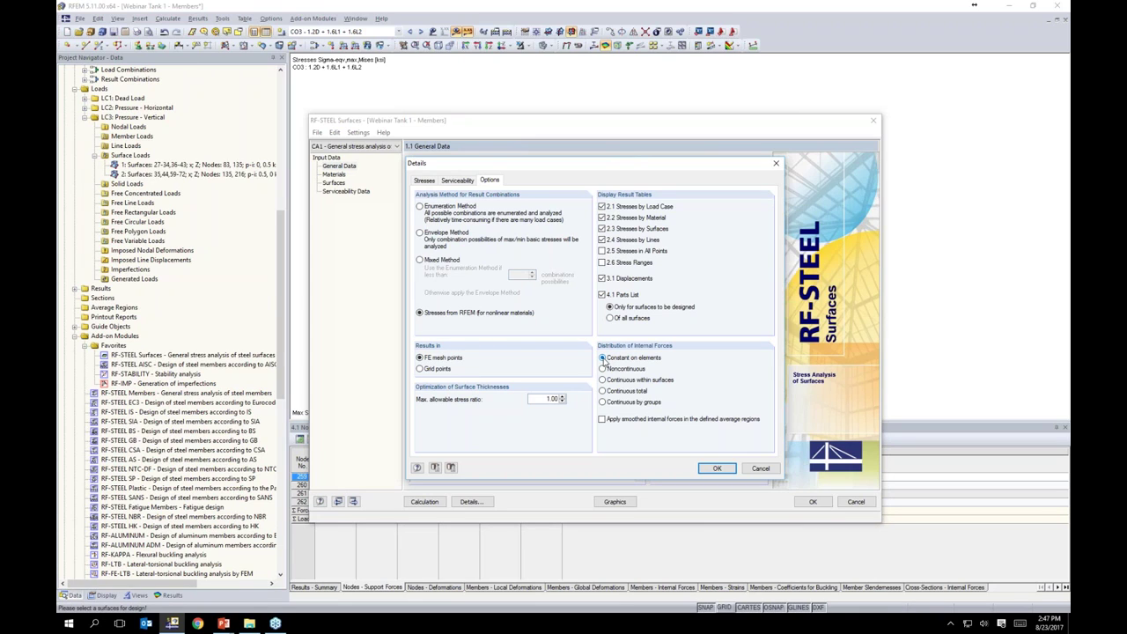
left_click(717, 468)
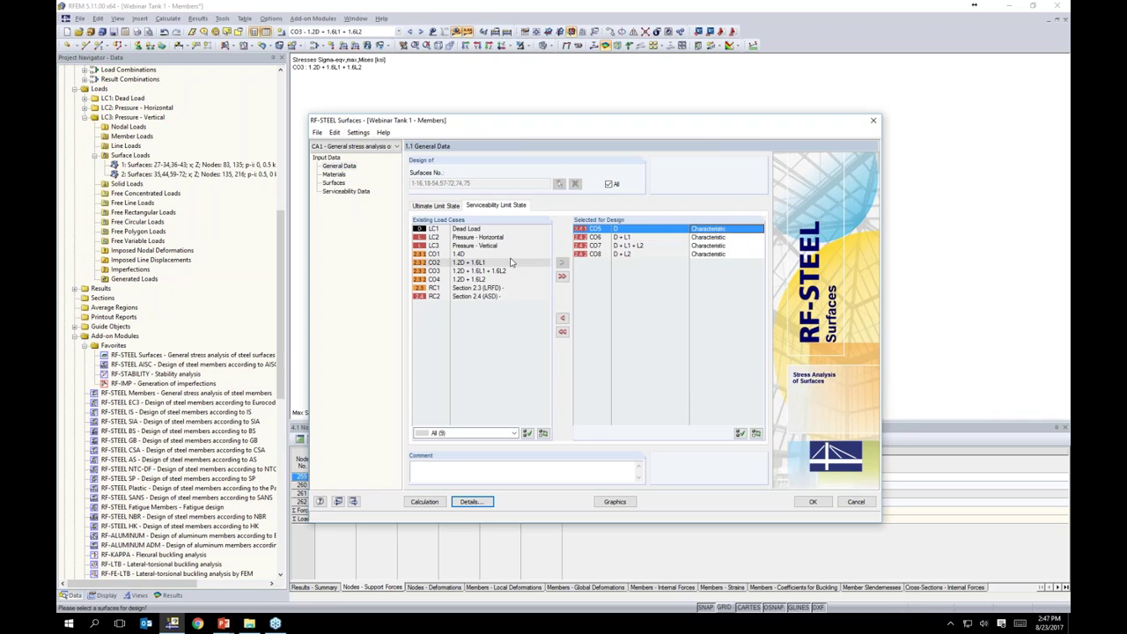
- Run the steel surface design calculation and display the resulting stresses by material
left_click(424, 502)
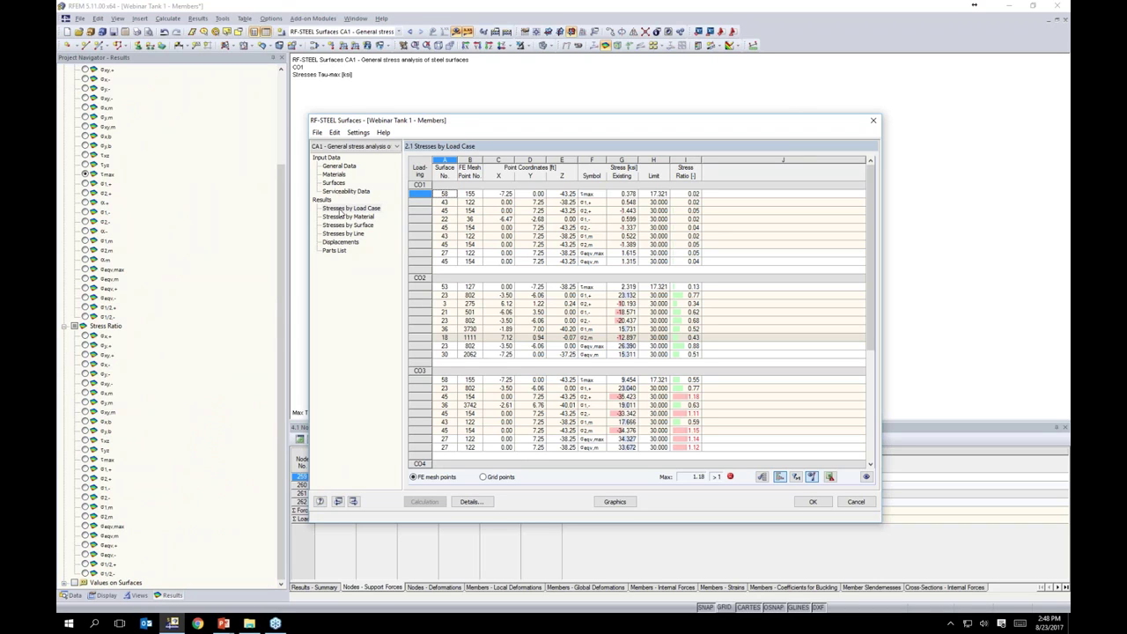
left_click(348, 217)
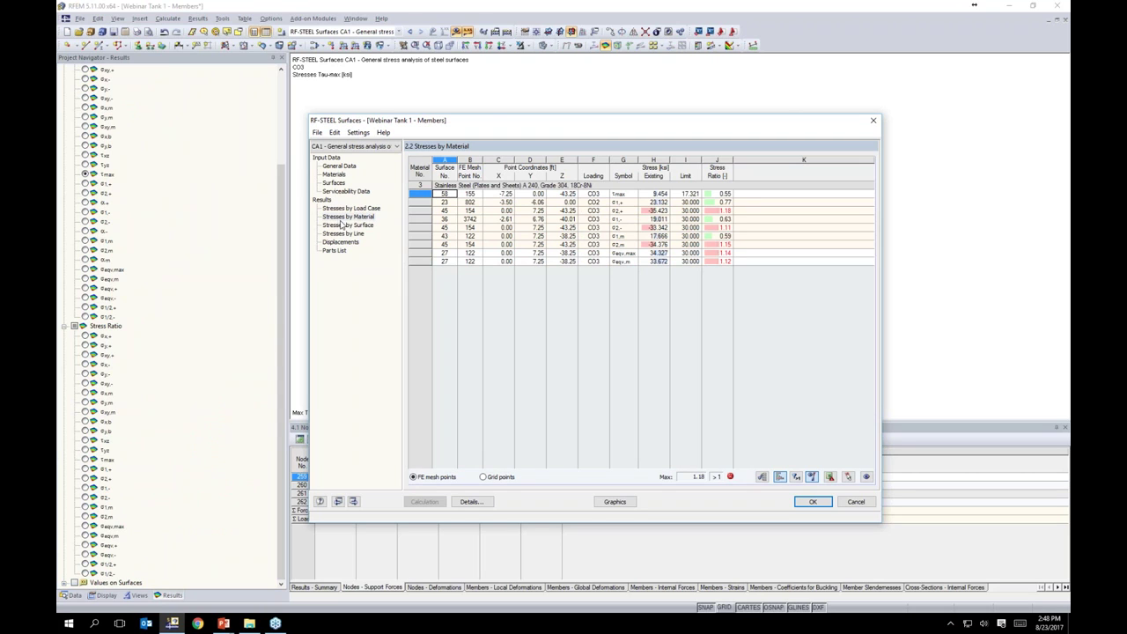
- Review the stresses by surface, selecting several result rows of surface 3 to locate their stress points and plots on the tank
left_click(343, 225)
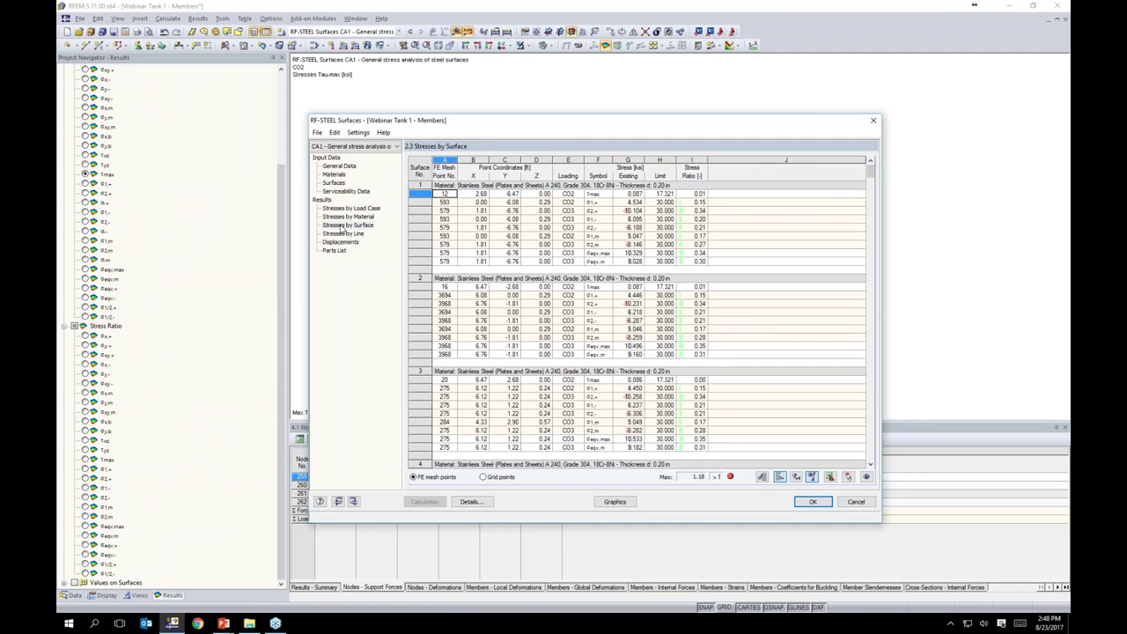
left_click_drag(530, 124, 517, 379)
left_click(551, 460)
scroll(549, 461, "down", 5)
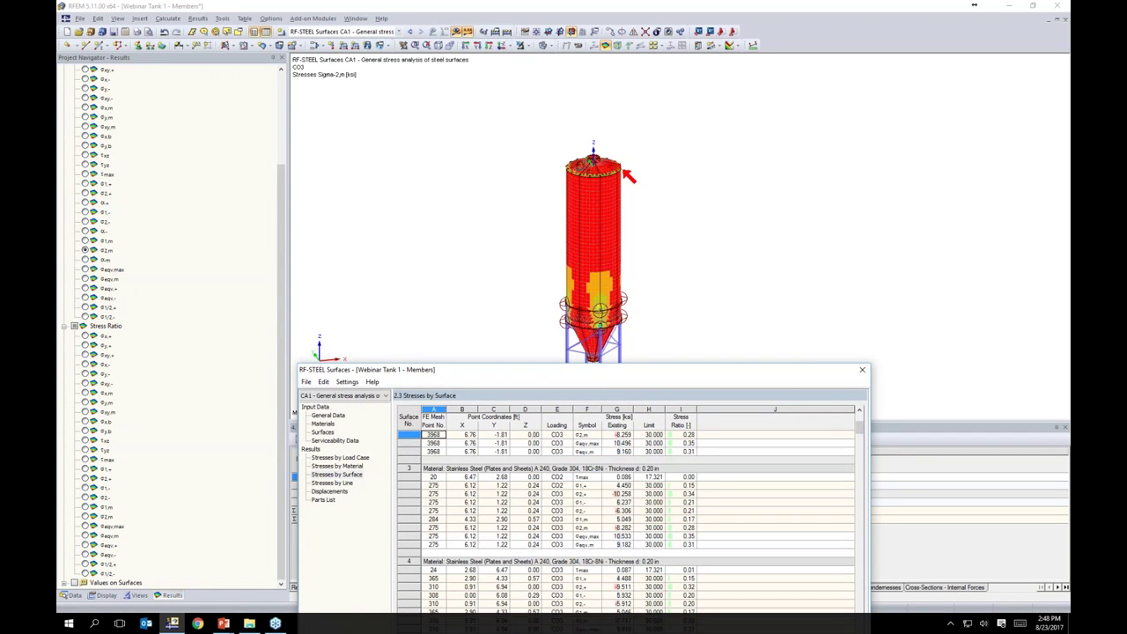
left_click(534, 494)
left_click(534, 511)
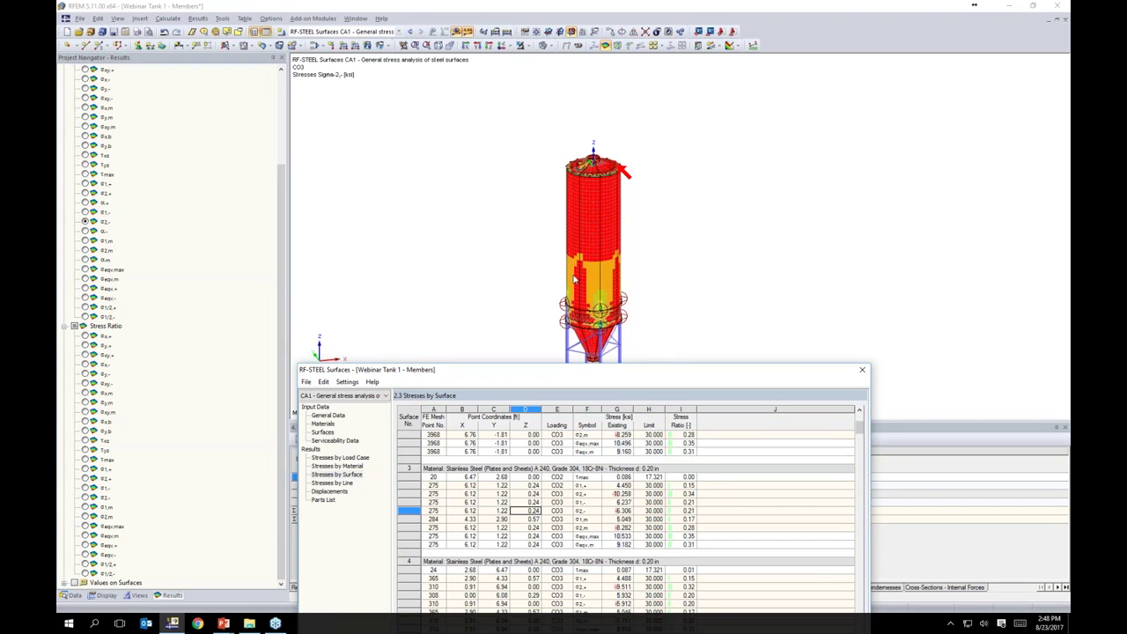
key("Down")
key("Right")
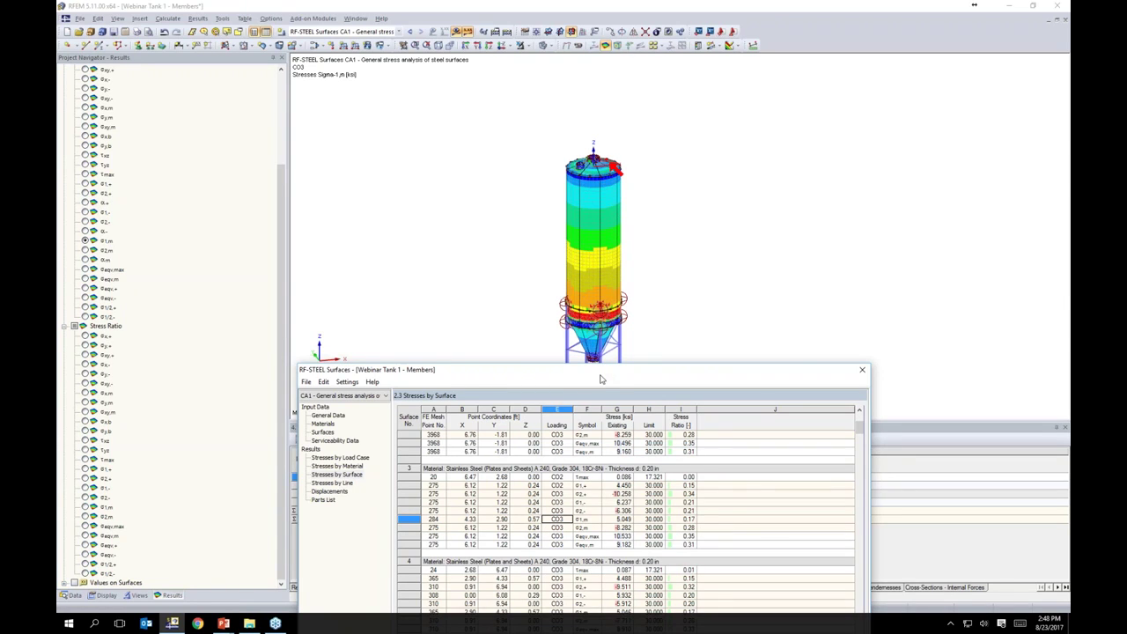
left_click_drag(600, 379, 624, 108)
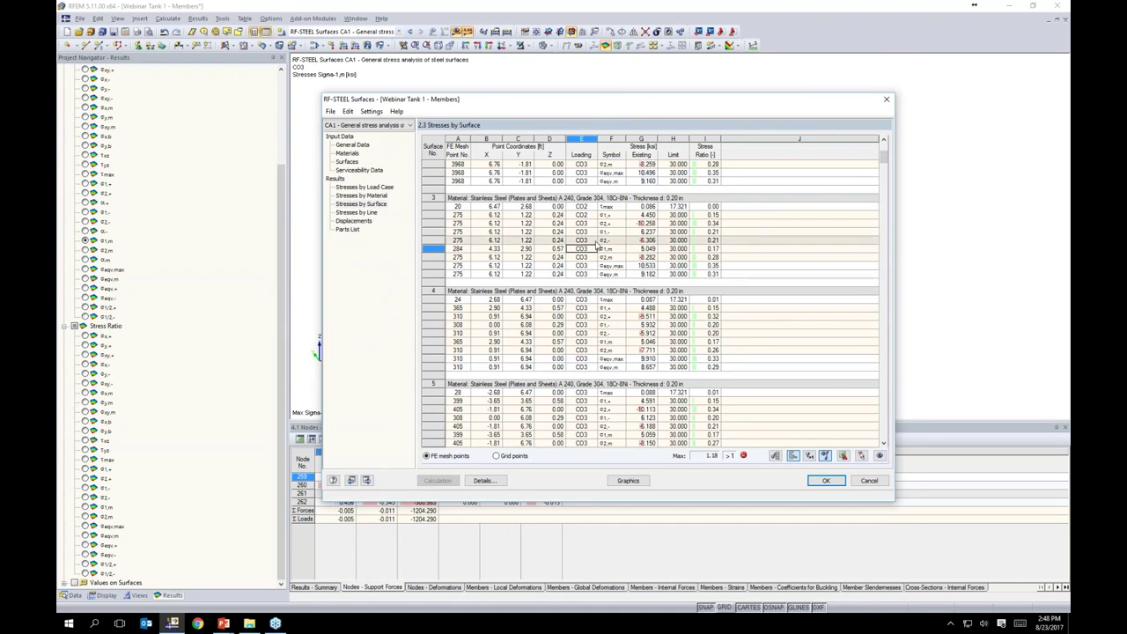
mouse_move(598, 98)
left_mouse_down()
mouse_move(579, 272)
mouse_move(589, 343)
mouse_move(577, 375)
mouse_move(620, 109)
mouse_move(608, 103)
left_mouse_up()
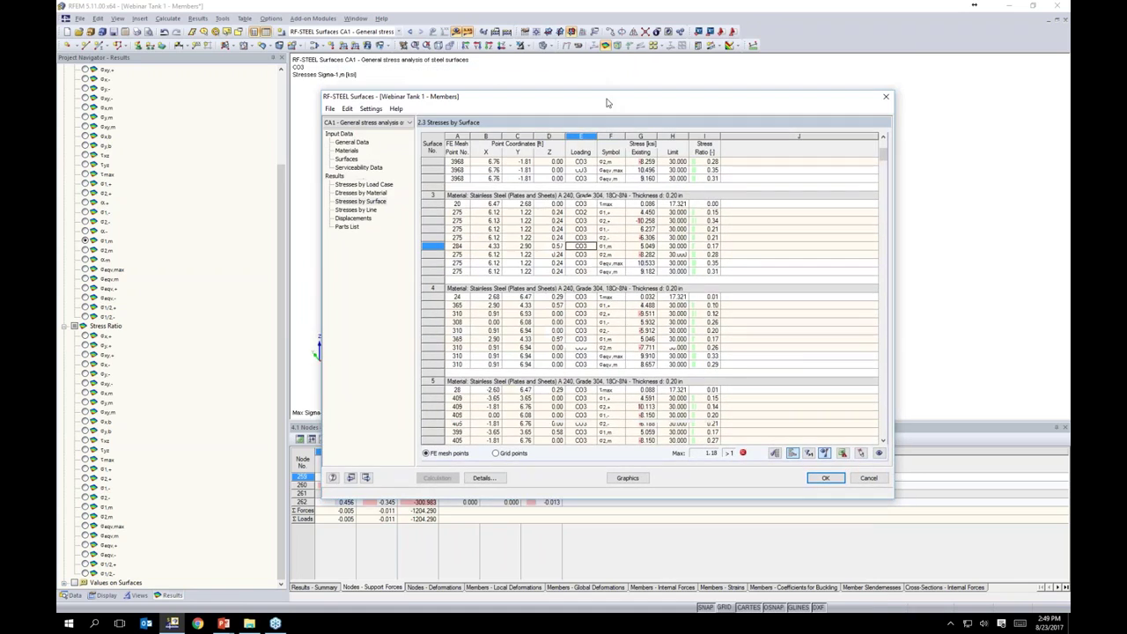
- Show the stress ratio of the governing σ2,+ stress by material graphically on the model and examine the lower tank at the column supports
left_click(377, 193)
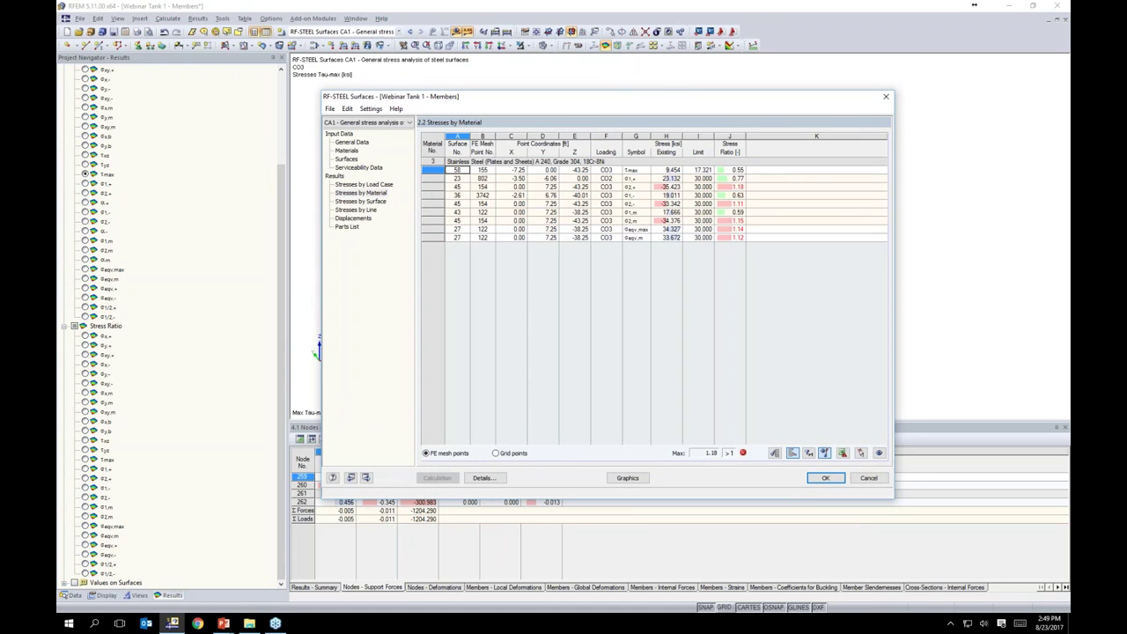
left_click(730, 187)
left_click(627, 477)
scroll(601, 264, "up", 3)
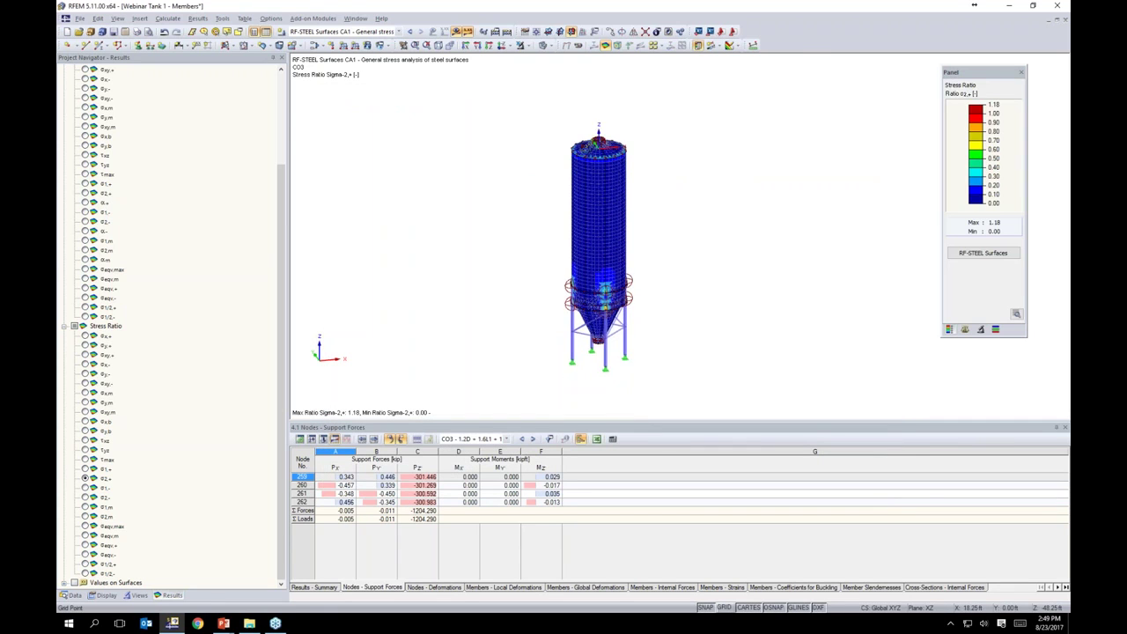
scroll(601, 261, "up", 3)
middle_click_drag(601, 261, 547, 164)
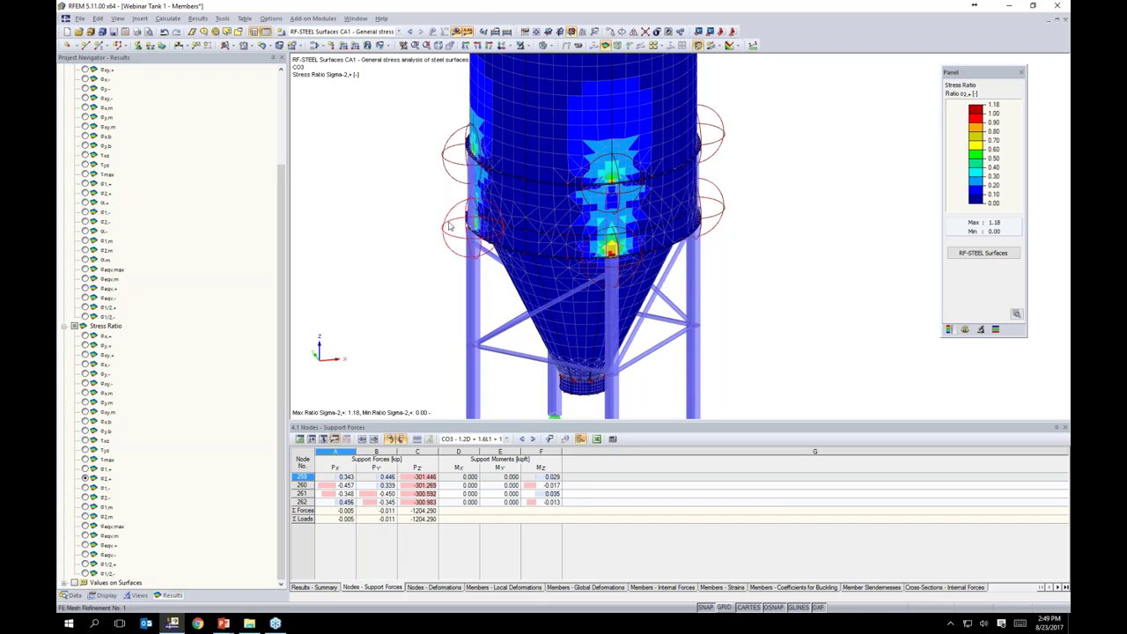
- Display the σeqv,max stress ratio of the RF-STEEL Surfaces CA1 results for CO3 and examine the peaks at the column connection
left_click(368, 33)
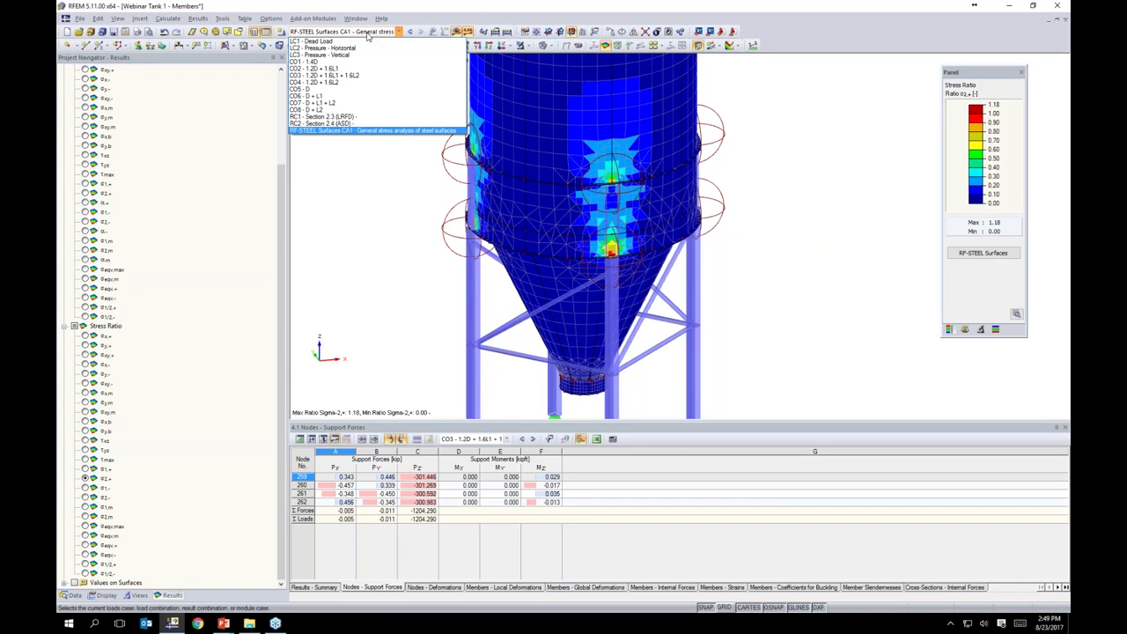
left_click(309, 132)
left_click_drag(282, 233, 286, 126)
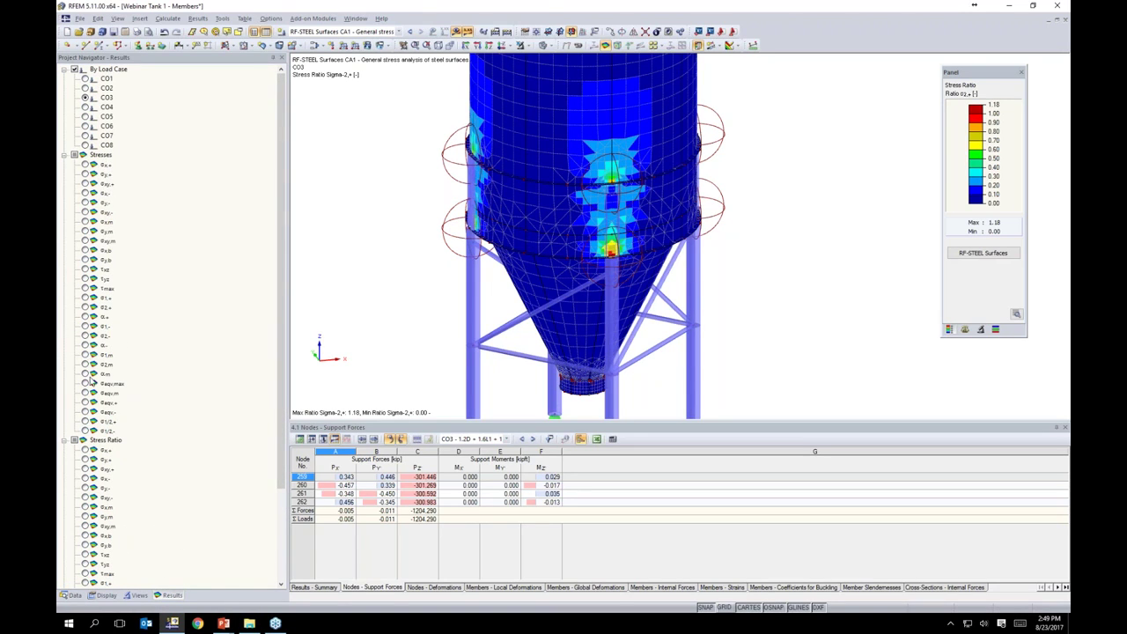
scroll(91, 380, "down", 4)
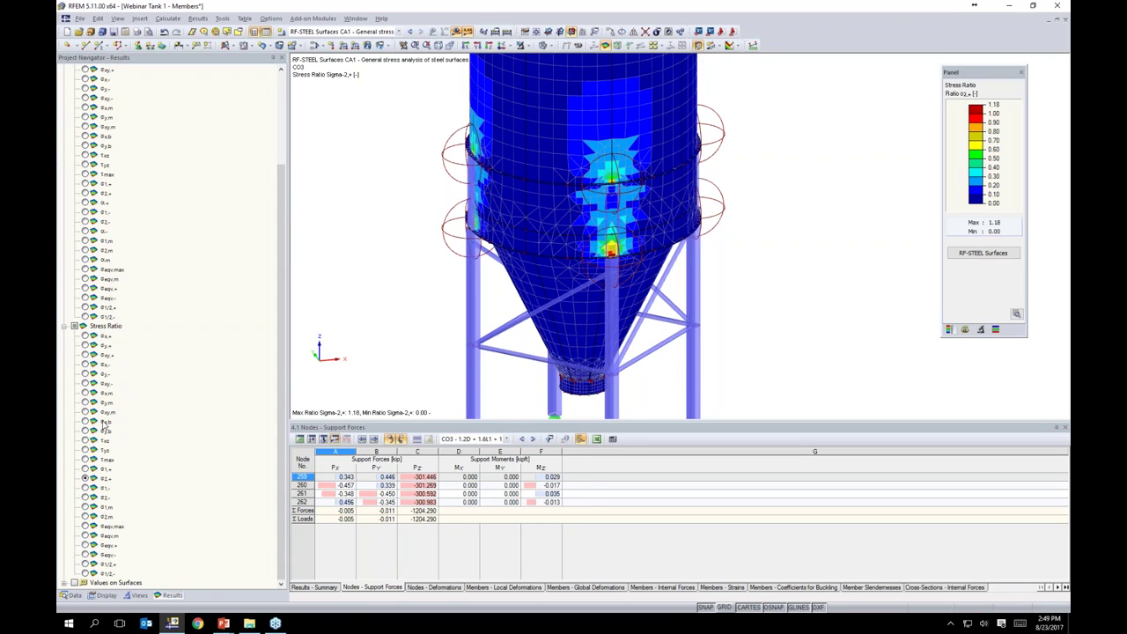
left_click(84, 526)
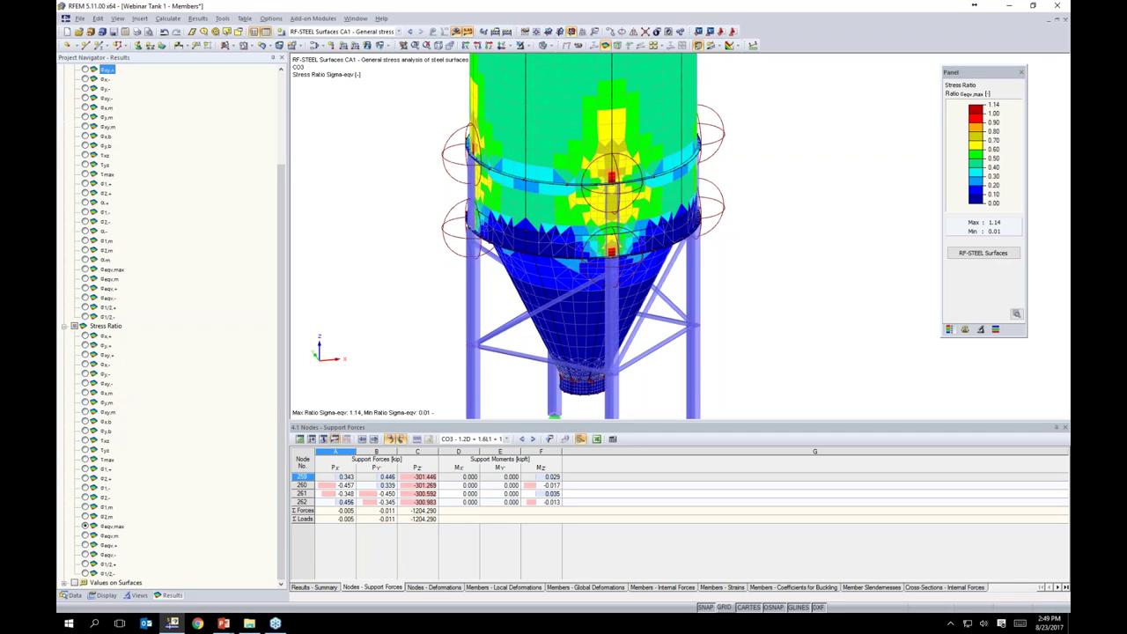
middle_click_drag(787, 300, 741, 277, "ctrl")
scroll(582, 249, "up", 5)
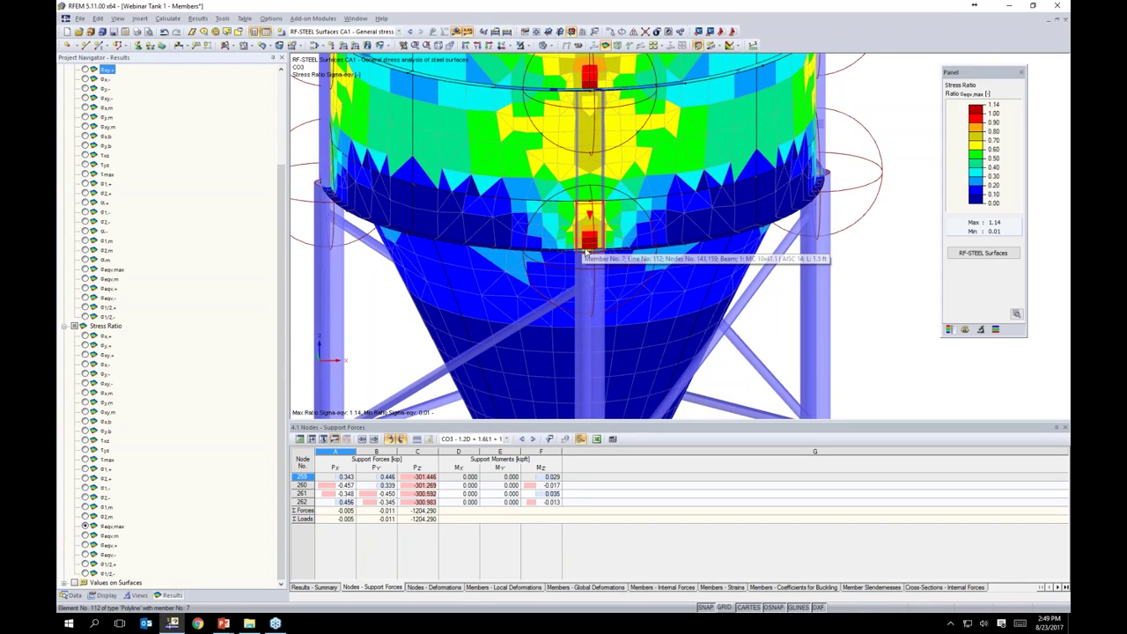
middle_click_drag(857, 280, 881, 280, "ctrl")
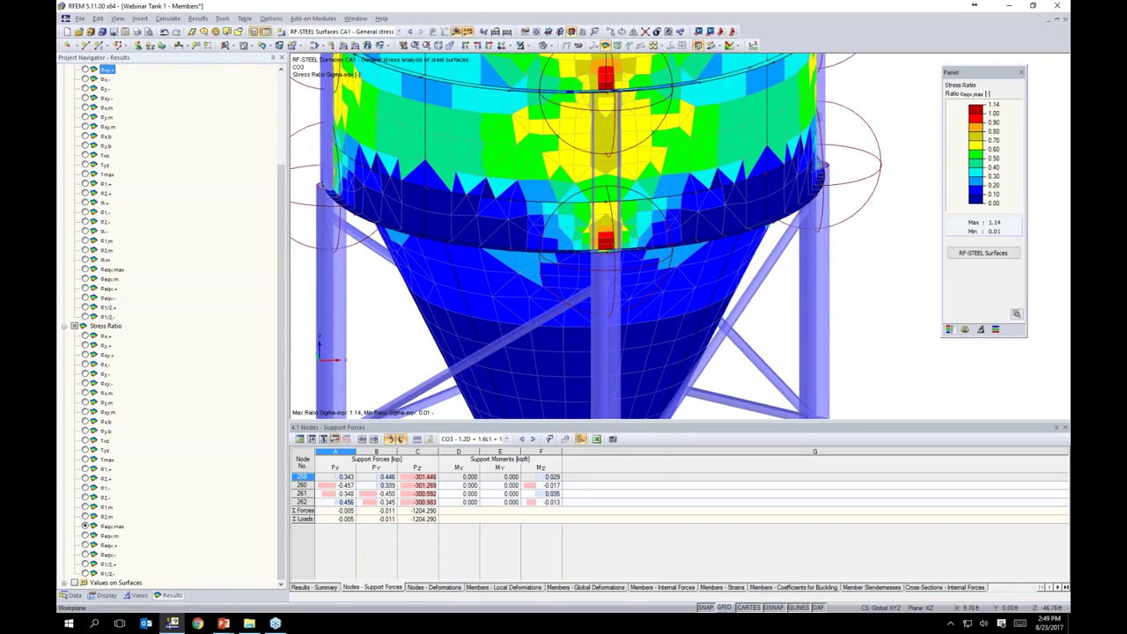
- Hide the design results and switch the model display to wireframe
left_click(457, 33)
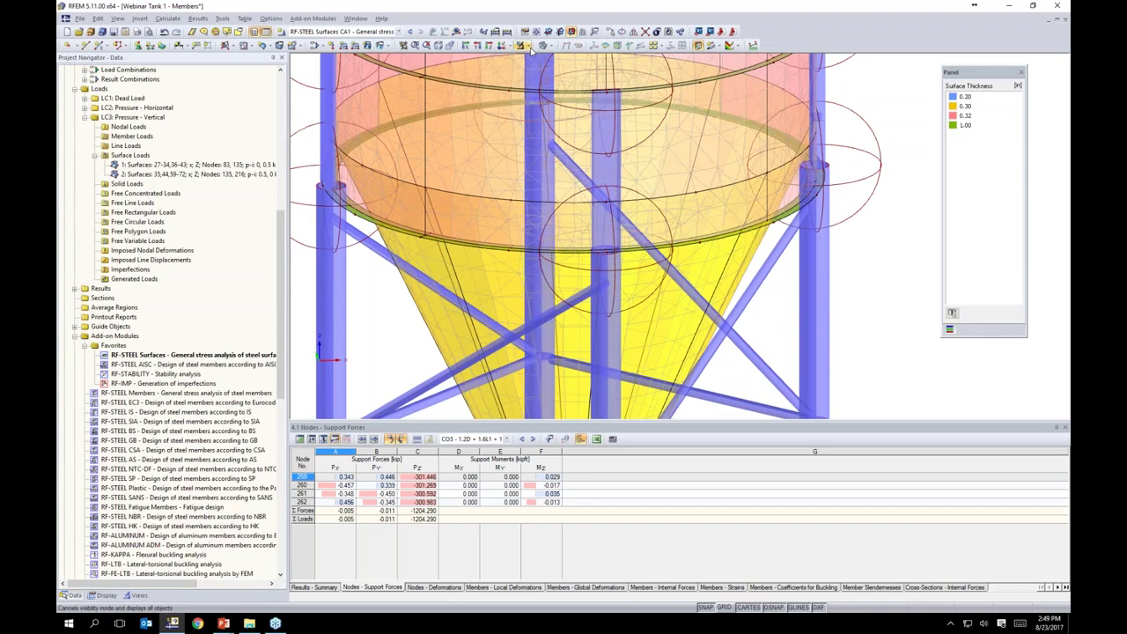
left_click(552, 48)
left_click(586, 80)
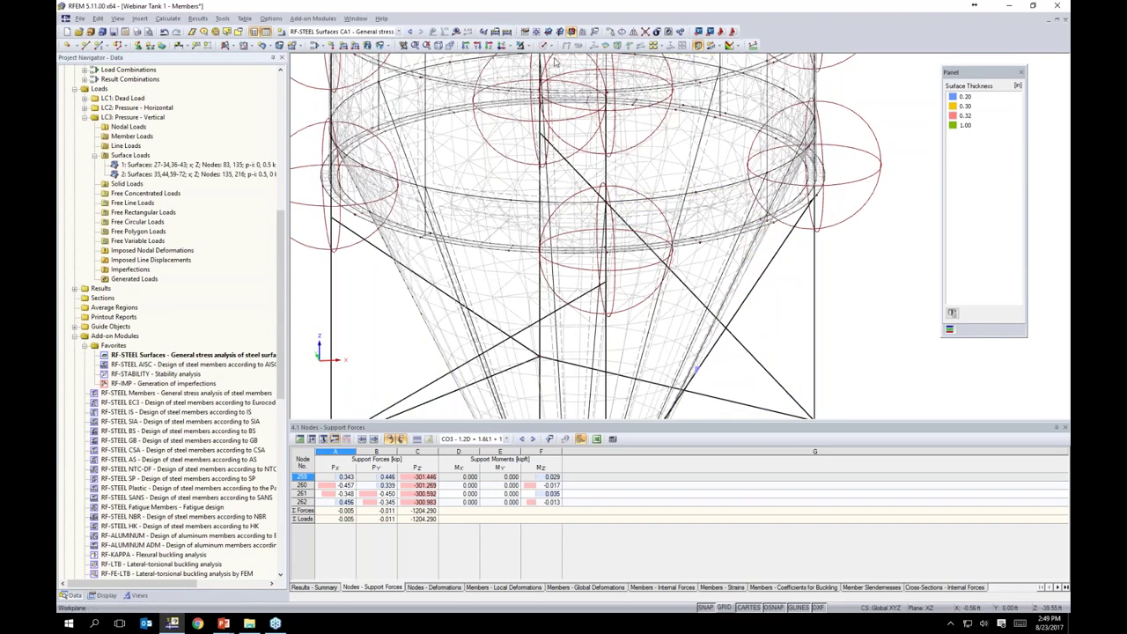
- Hide the FE mesh and the FE mesh refinements in the model display and inspect the column connection at the lower ring
left_click(104, 595)
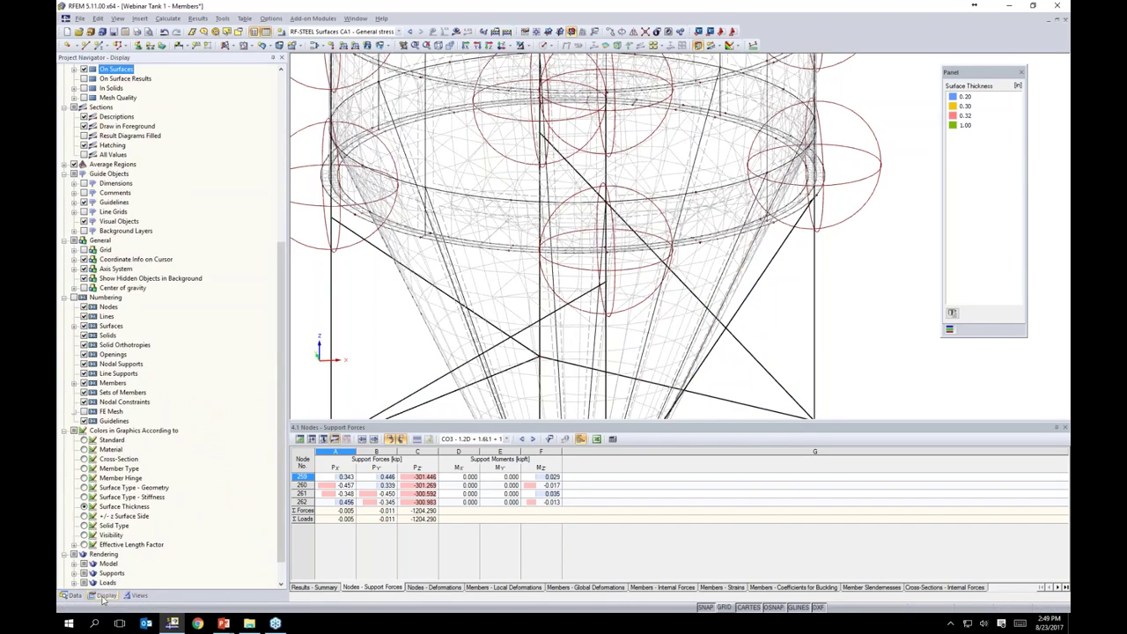
scroll(85, 333, "up", 4)
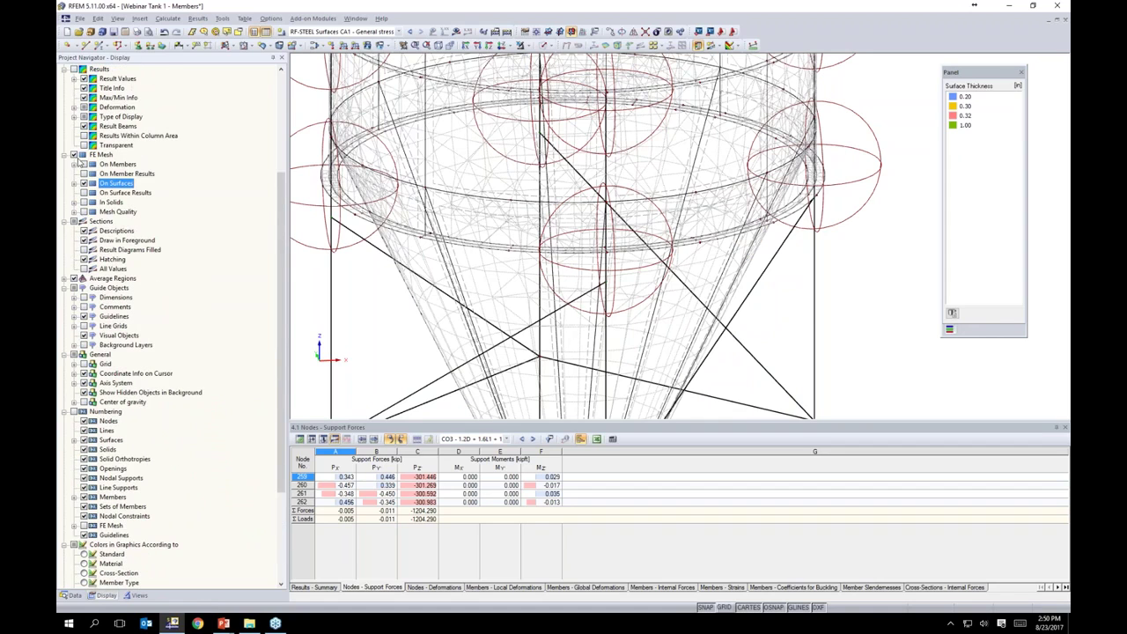
left_click(74, 155)
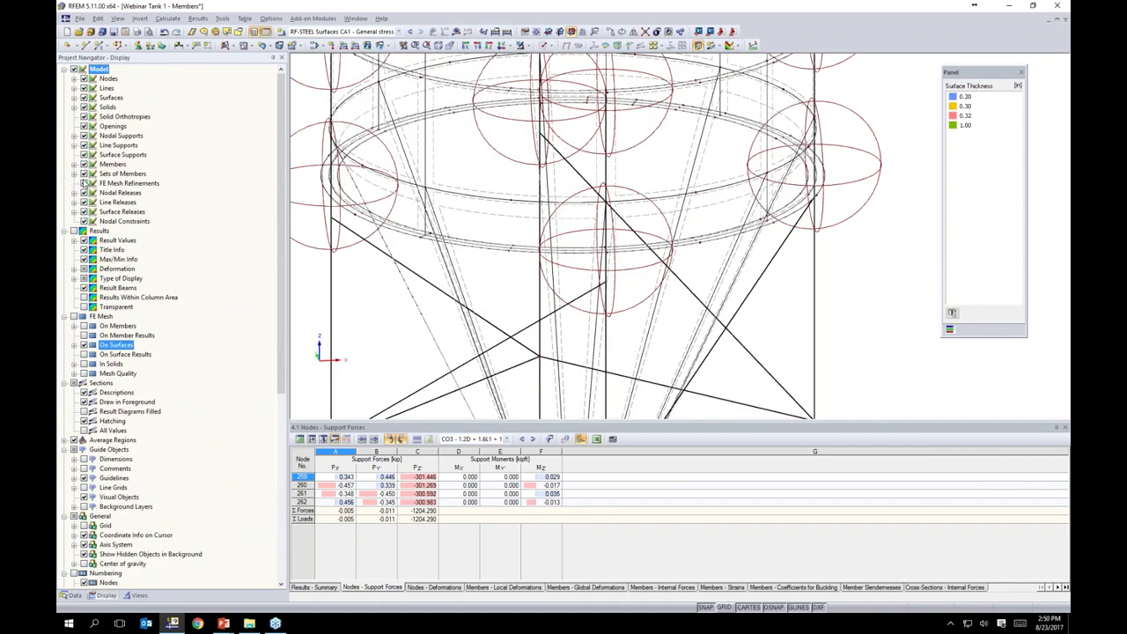
left_click(84, 183)
middle_click_drag(676, 325, 541, 308, "ctrl")
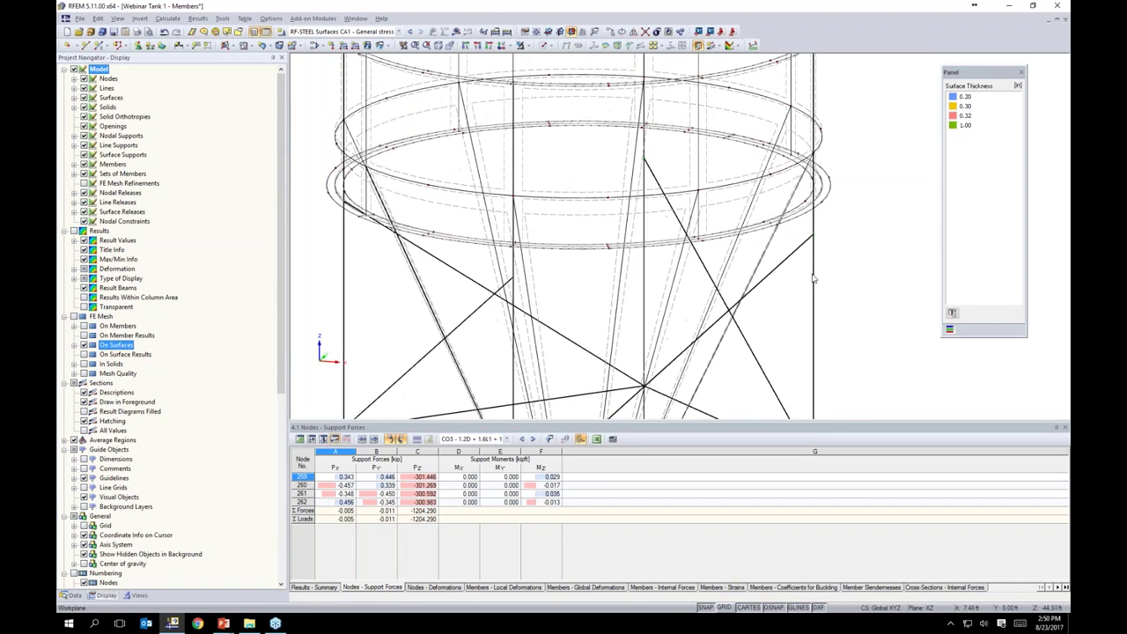
scroll(815, 212, "up", 2)
scroll(814, 212, "up", 1)
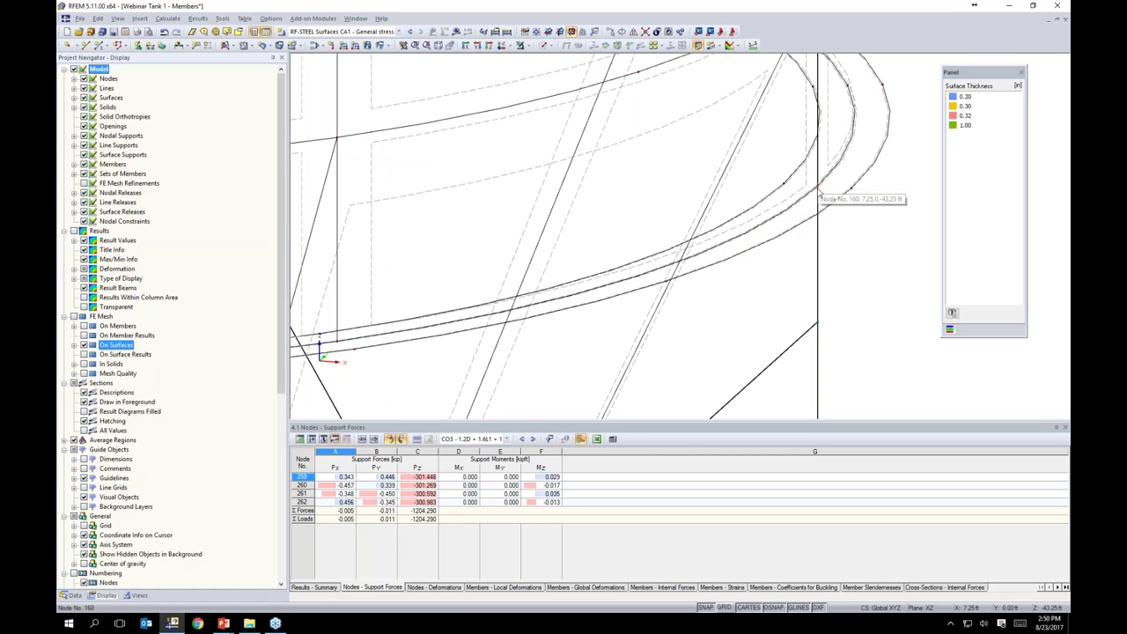
scroll(821, 196, "down", 2)
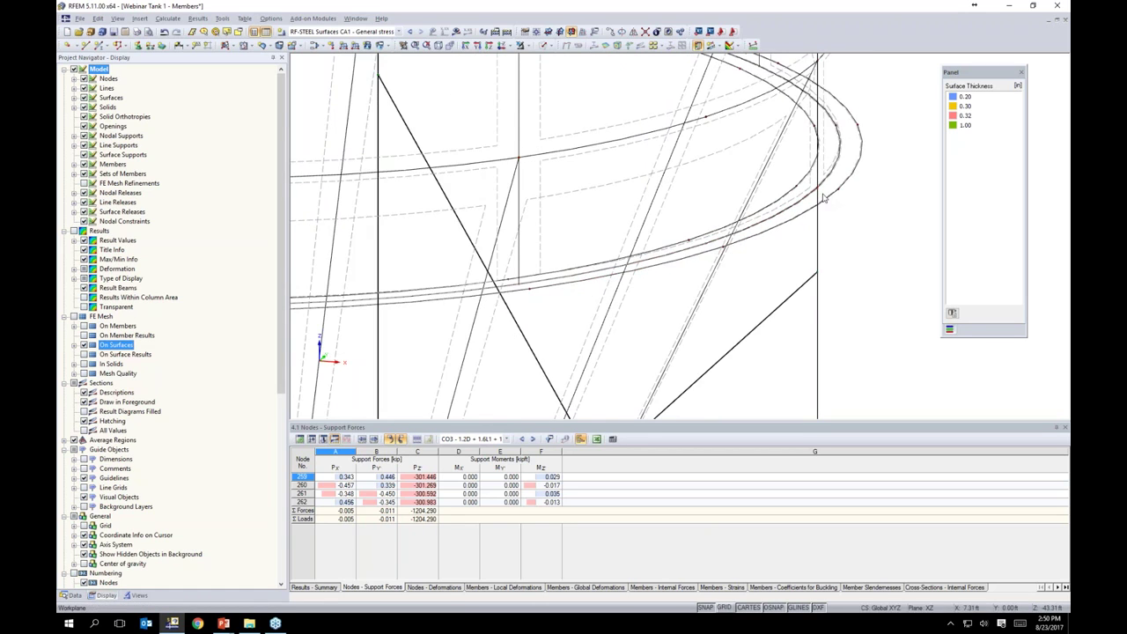
scroll(821, 196, "down", 2)
- Show the σeqv,max stress ratio results again and examine the peaks at the column connections around the tank
left_click(455, 31)
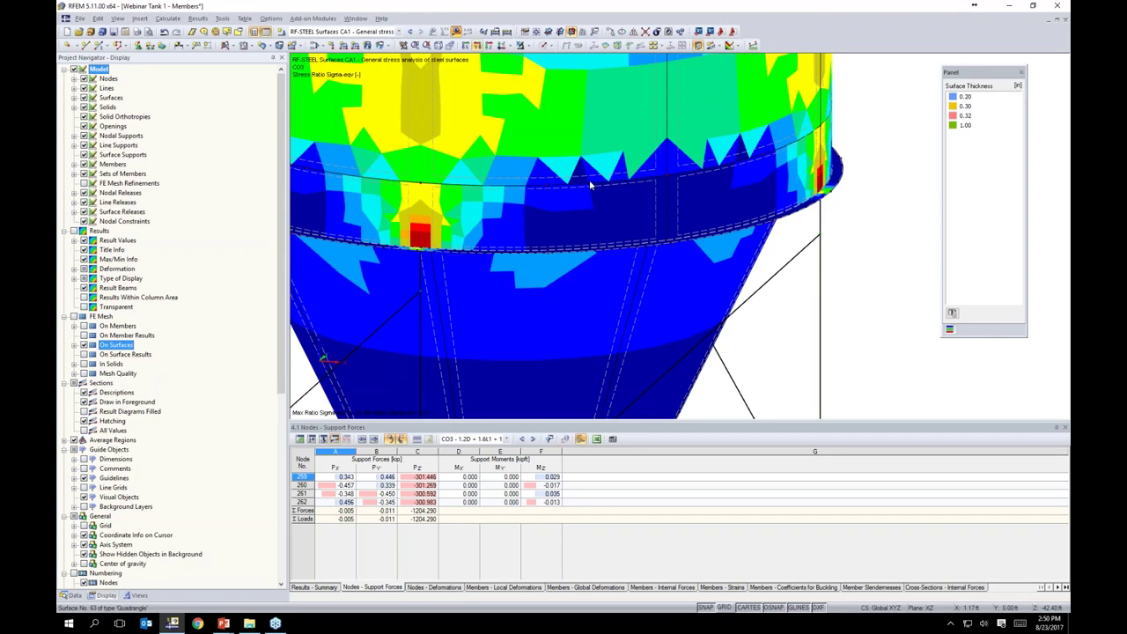
middle_click_drag(522, 290, 654, 300)
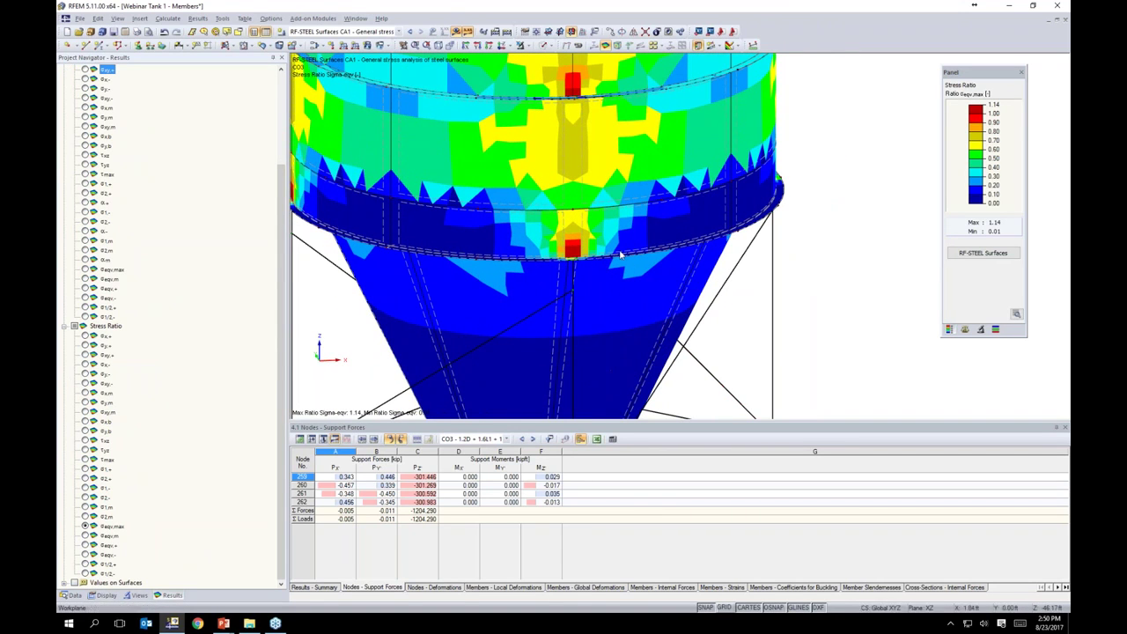
middle_click_drag(540, 269, 657, 270, "ctrl")
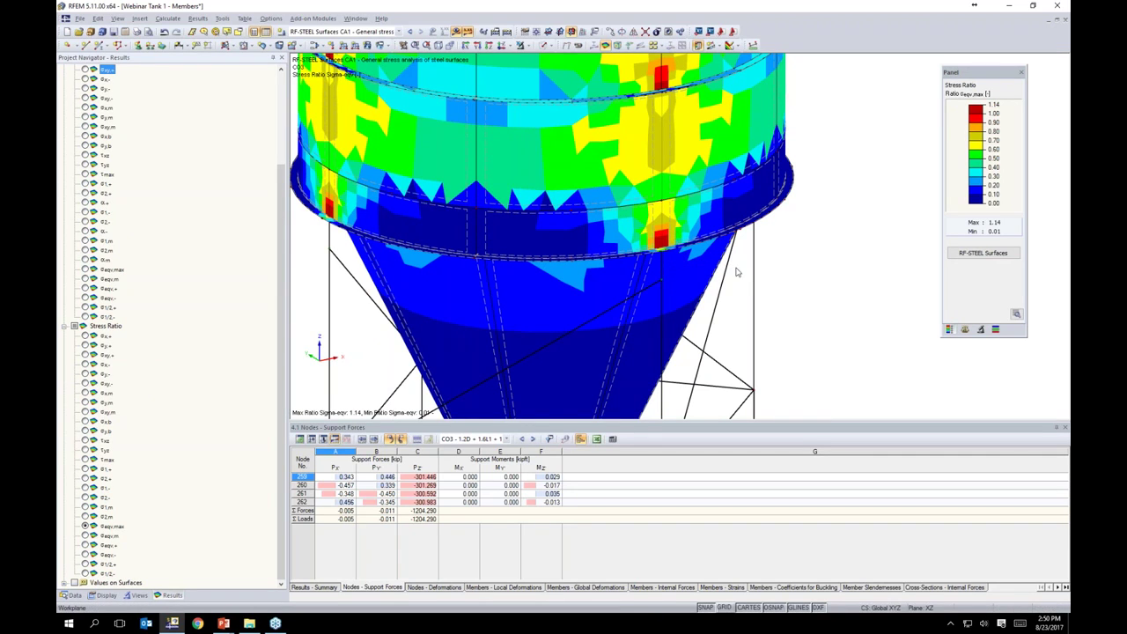
middle_click_drag(781, 262, 787, 203)
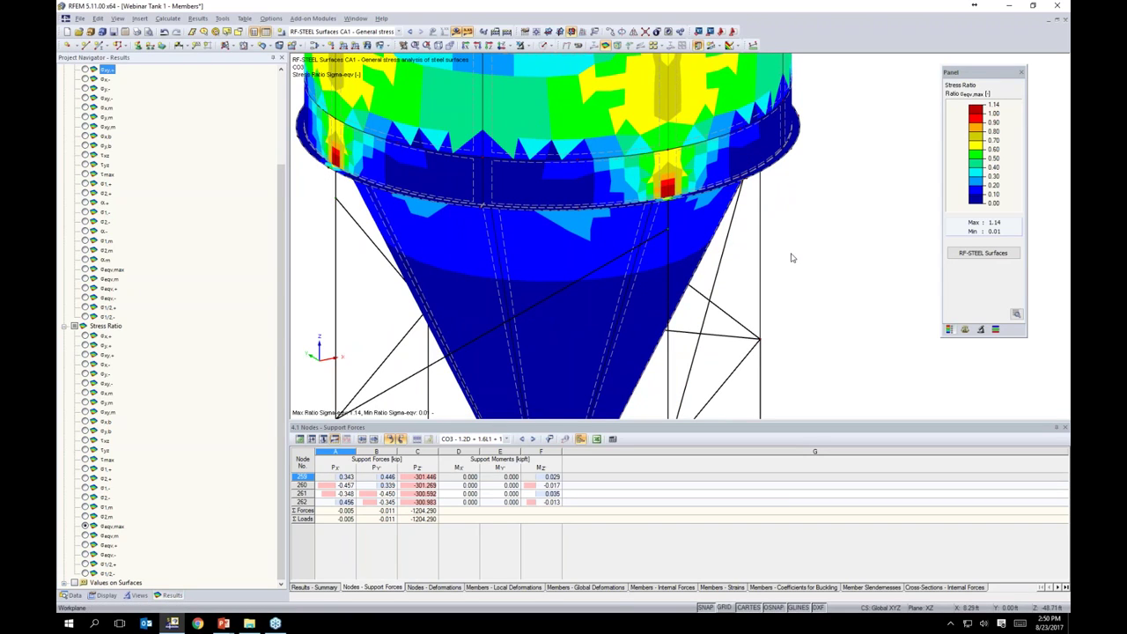
- Collapse the Load Cases and Combinations folder and the Loads folder in the project data tree
left_click(72, 595)
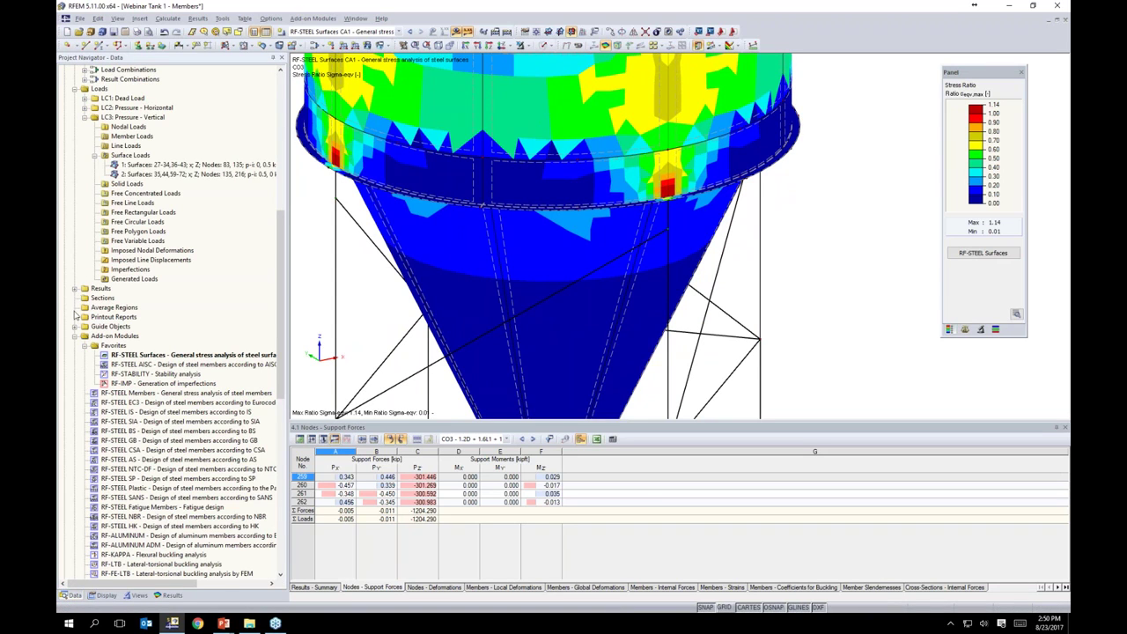
scroll(91, 319, "up", 11)
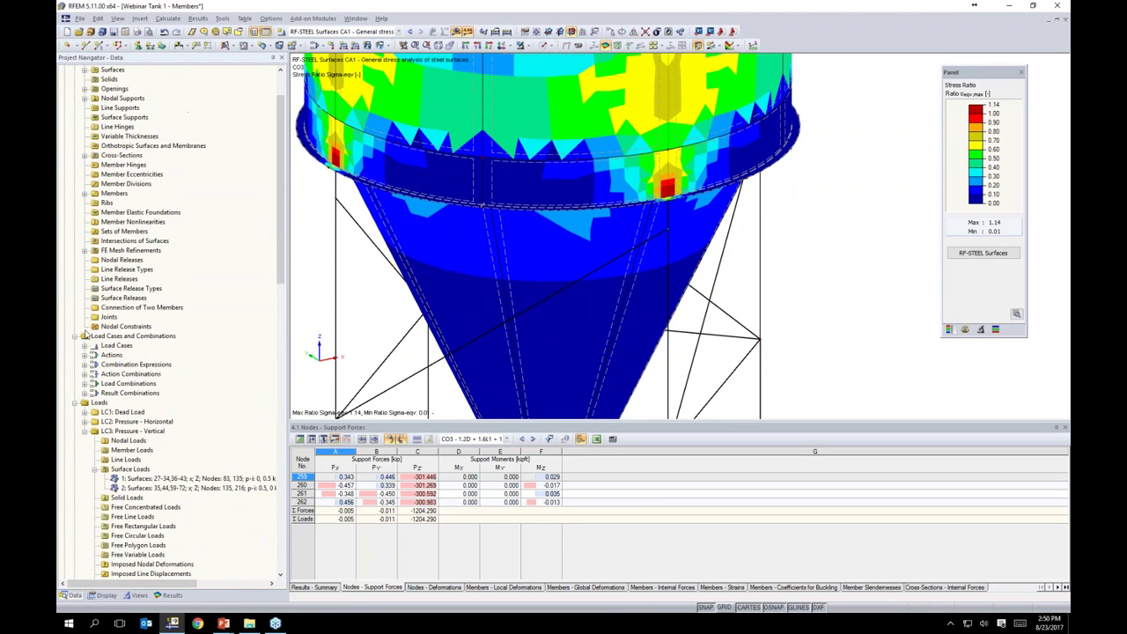
left_click(74, 336)
left_click(74, 346)
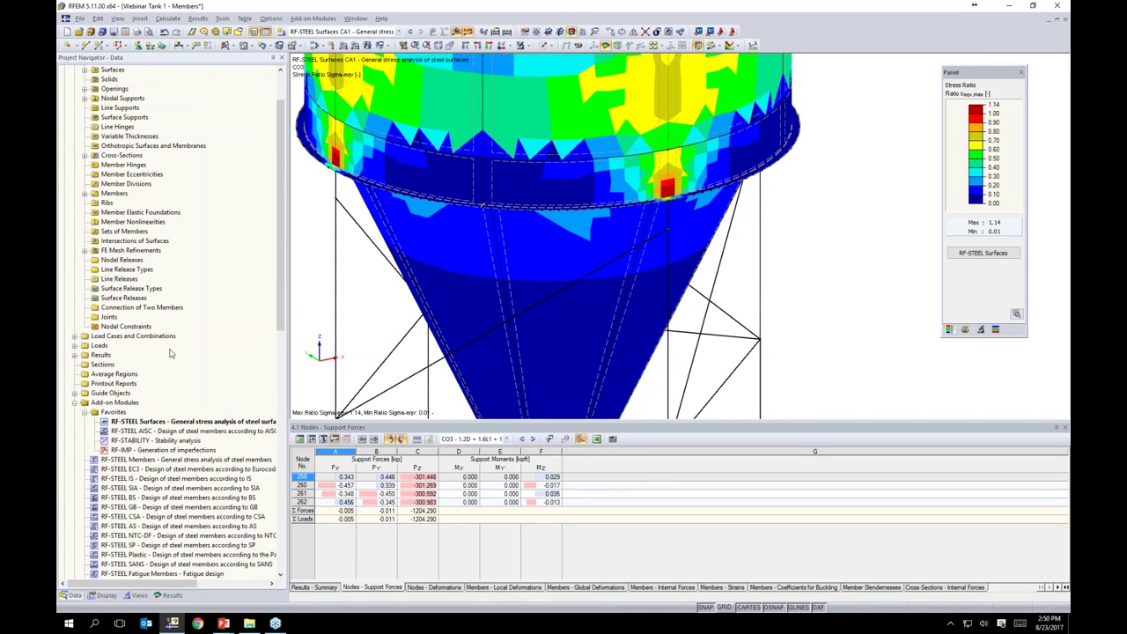
- Hide the design results and switch the model display to a transparent solid rendering with the column connections in view
middle_click_drag(865, 254, 564, 274, "ctrl")
left_click(456, 32)
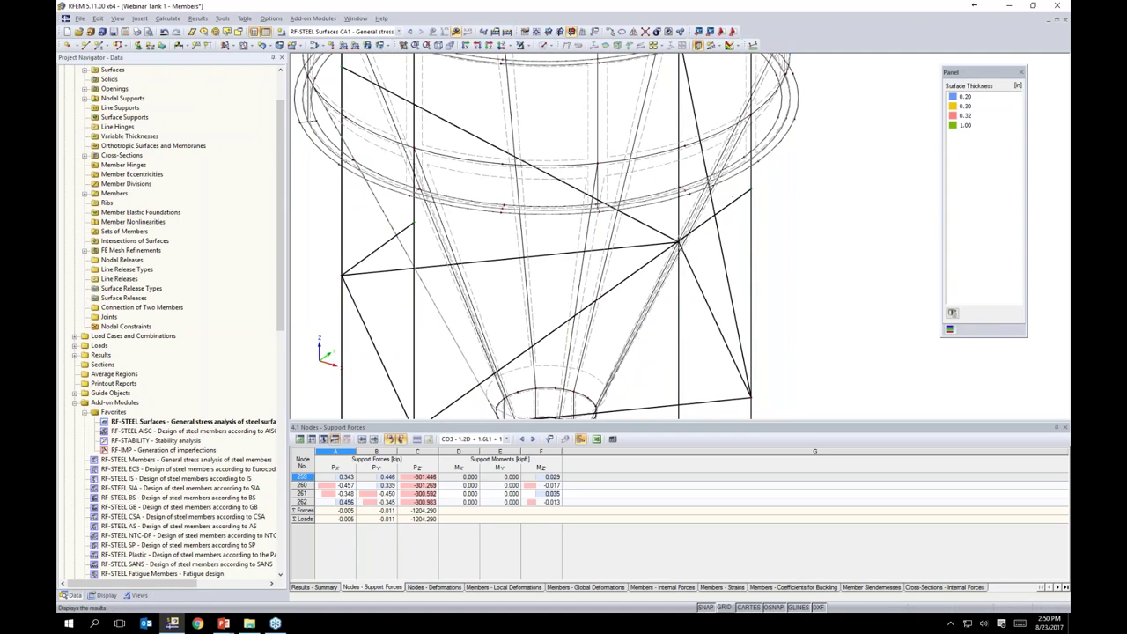
middle_click_drag(792, 292, 793, 278, "ctrl")
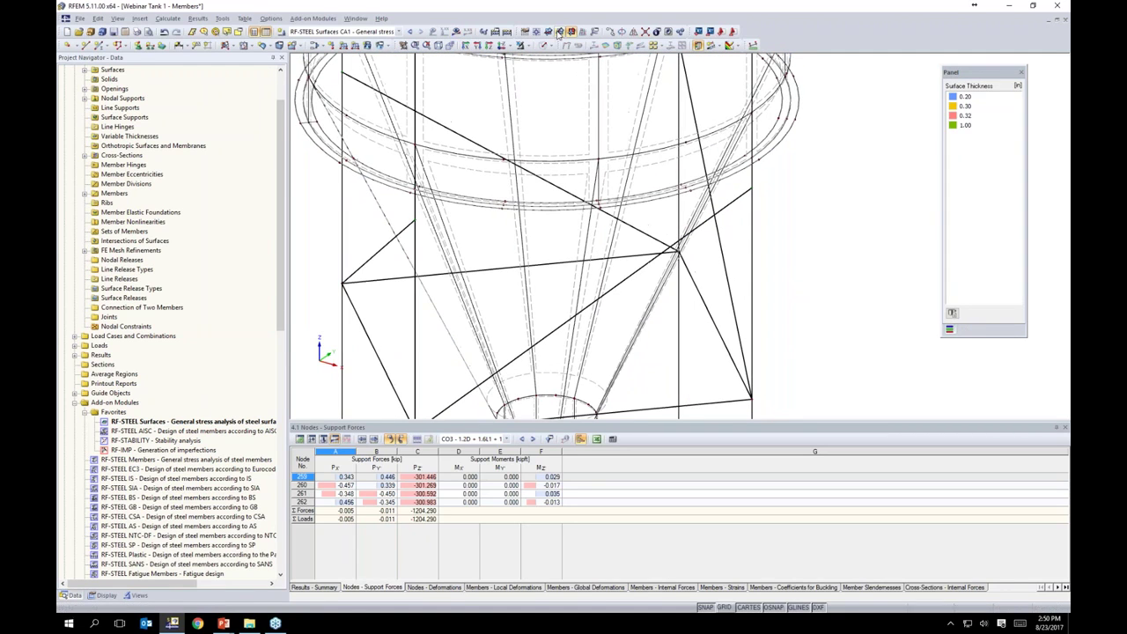
left_click(546, 45)
left_click(581, 84)
middle_click_drag(805, 222, 700, 243, "ctrl")
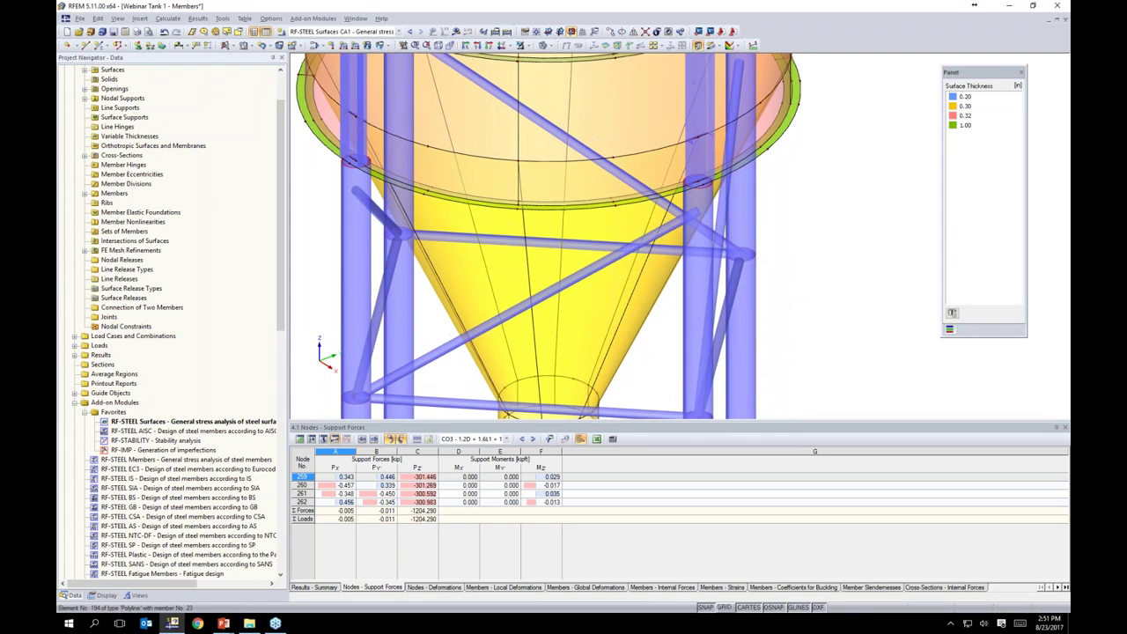
- Start a new average region and assign it the two lower shell surfaces 51 and 52 at the column
right_click(110, 375)
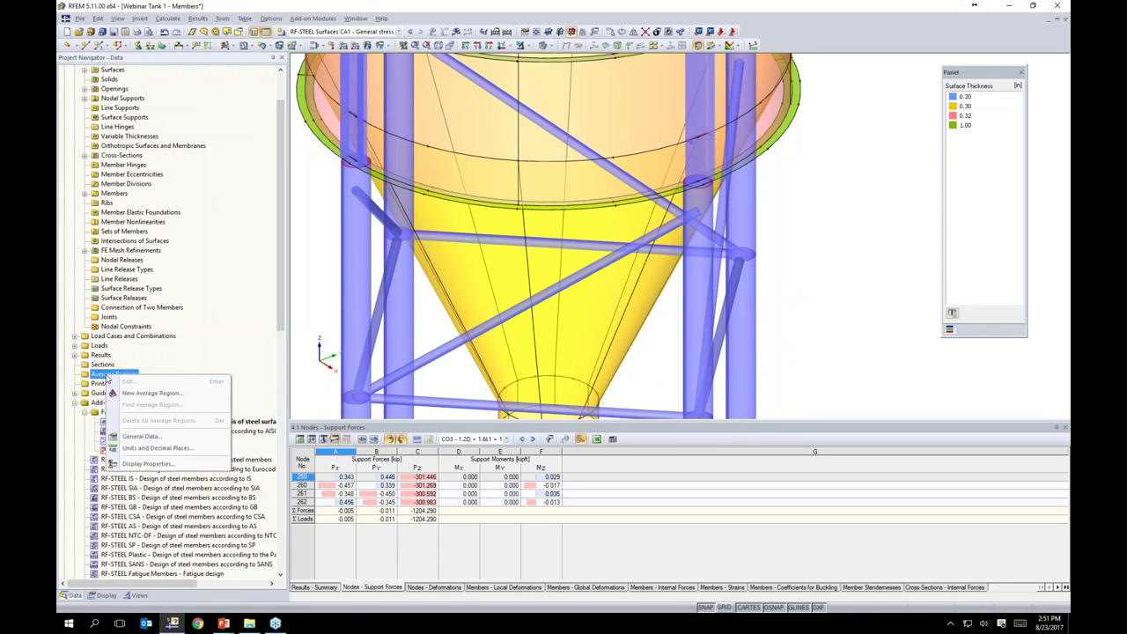
left_click(132, 397)
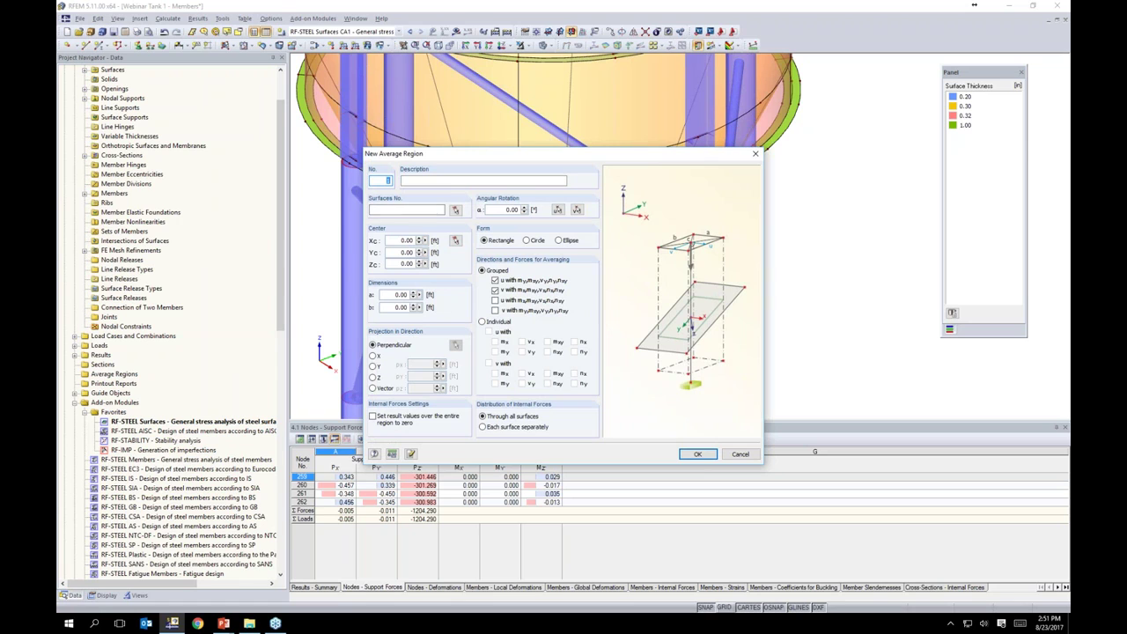
left_click(456, 209)
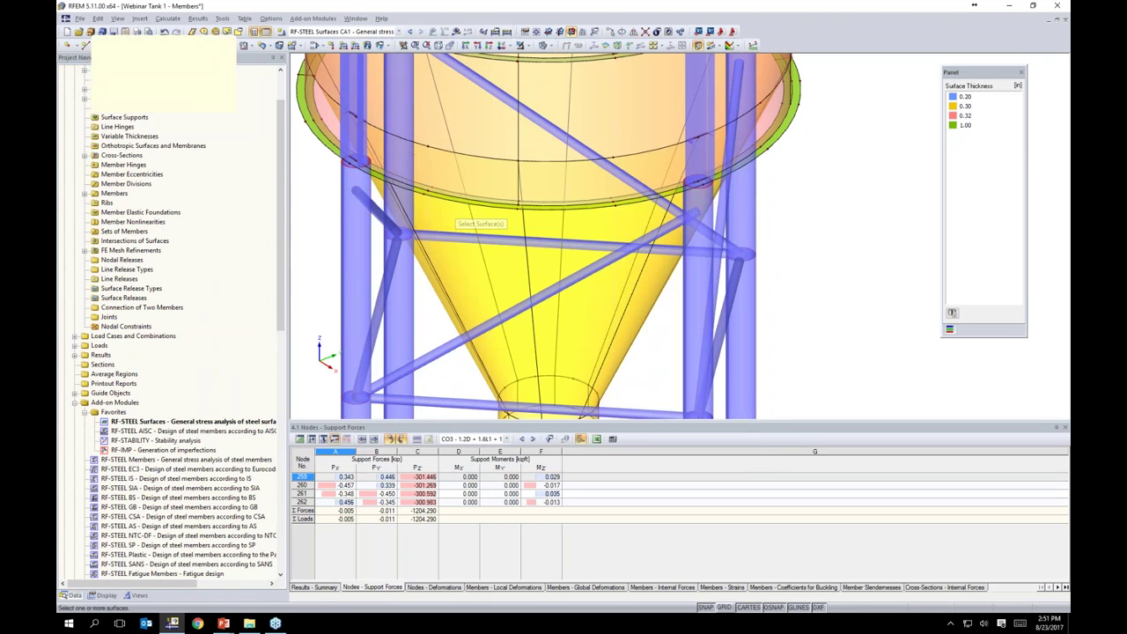
left_click(665, 173)
left_click(710, 164)
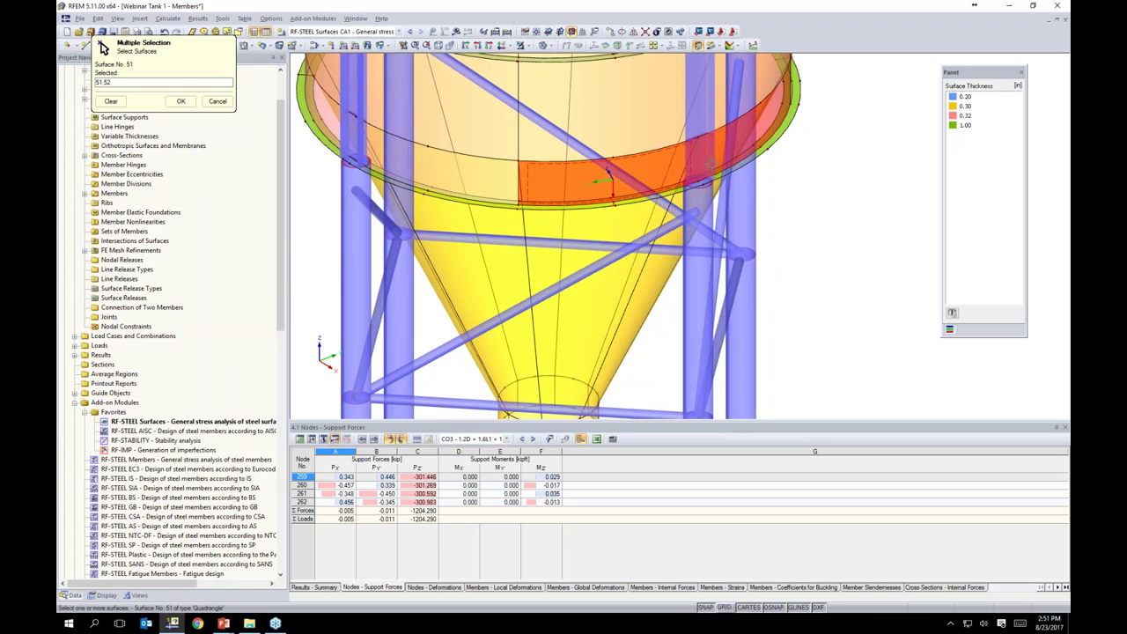
left_click(180, 101)
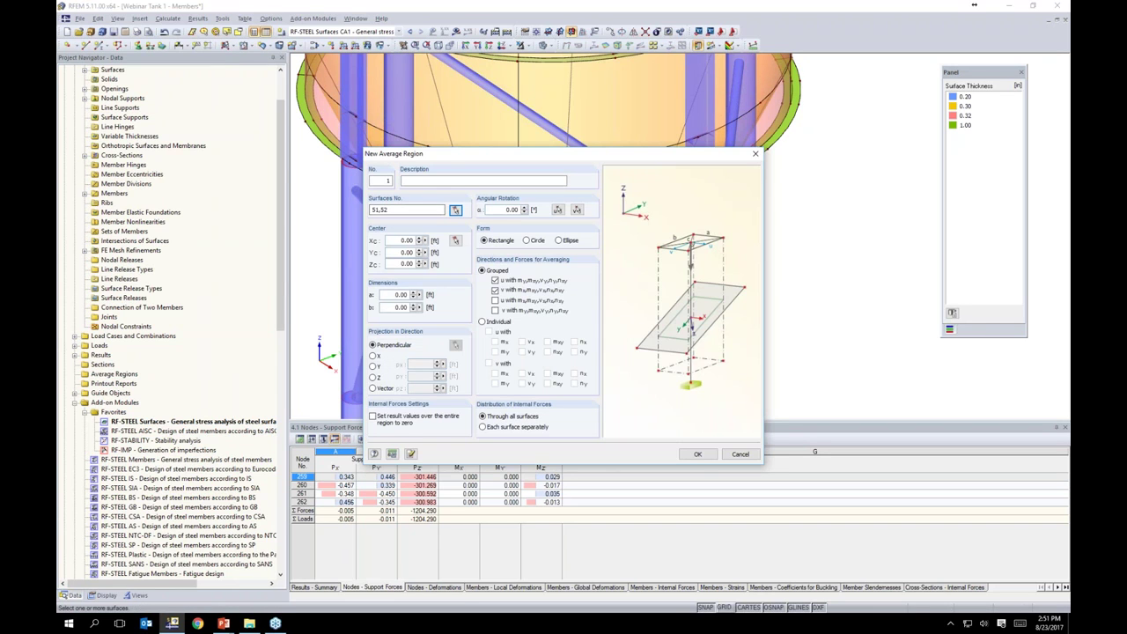
- Add surfaces 47 and 48 of the lower shell ring to the average region's surface selection
left_click(455, 209)
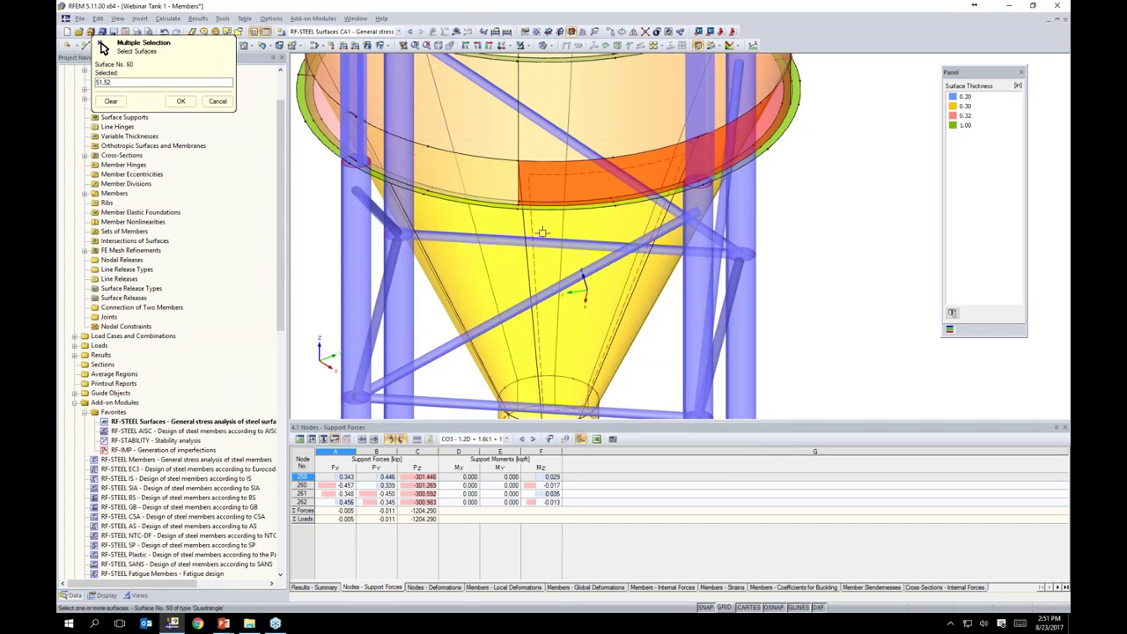
middle_click_drag(463, 183, 604, 171, "ctrl")
left_click(540, 171)
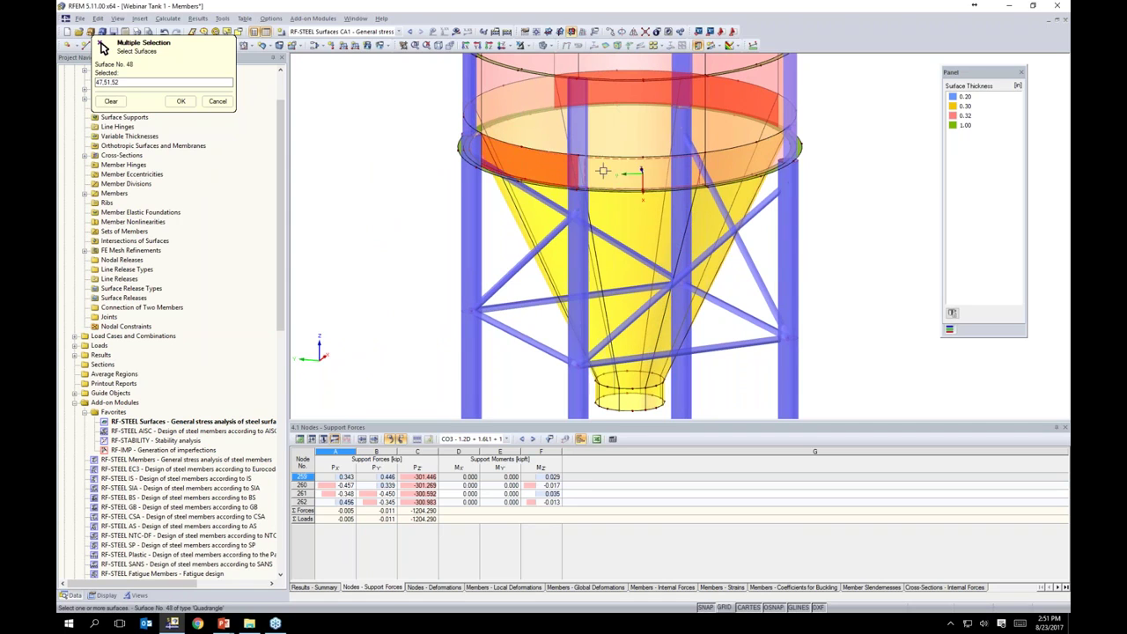
left_click(610, 170)
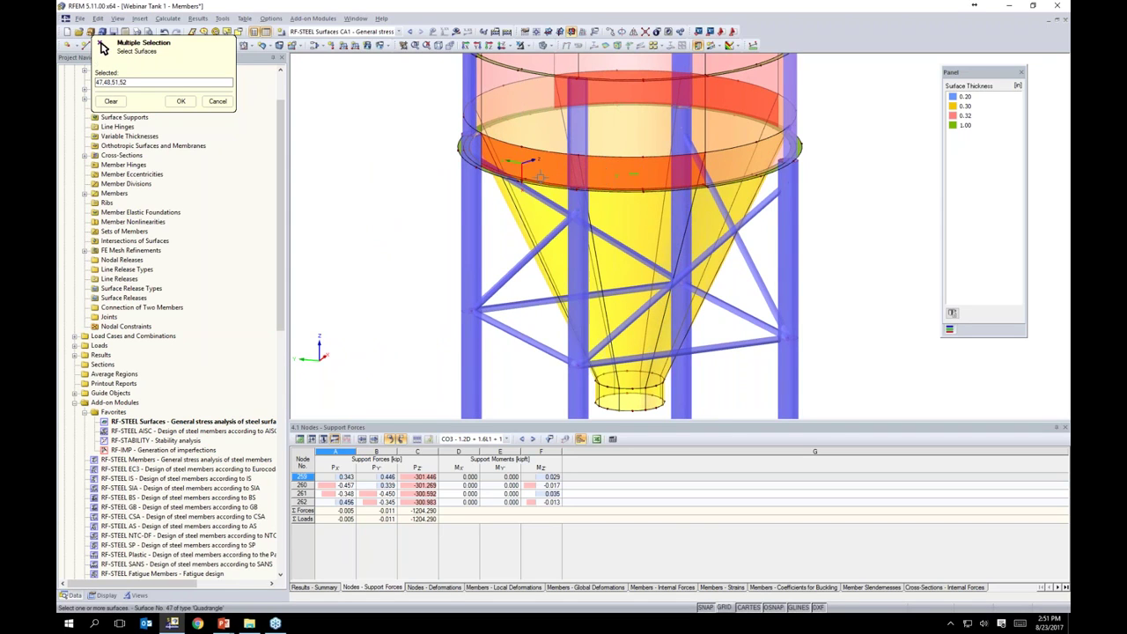
middle_click_drag(691, 212, 564, 236, "ctrl")
left_click(183, 102)
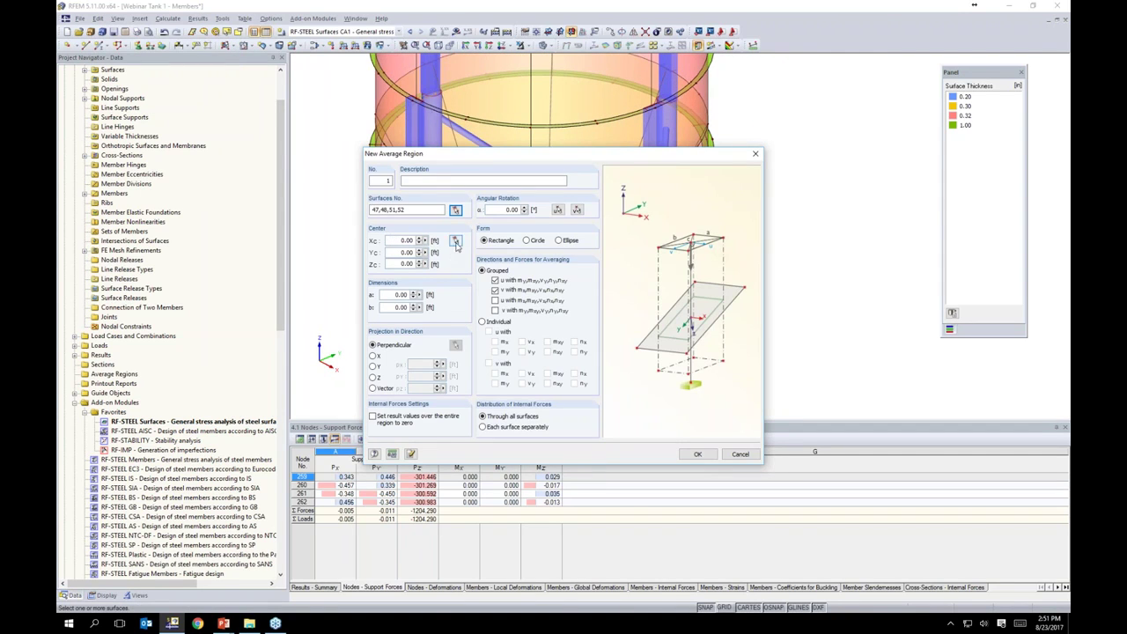
- Create the average region as a circle with a 2 ft diameter, centred on node 160 at the column connection
left_click(455, 240)
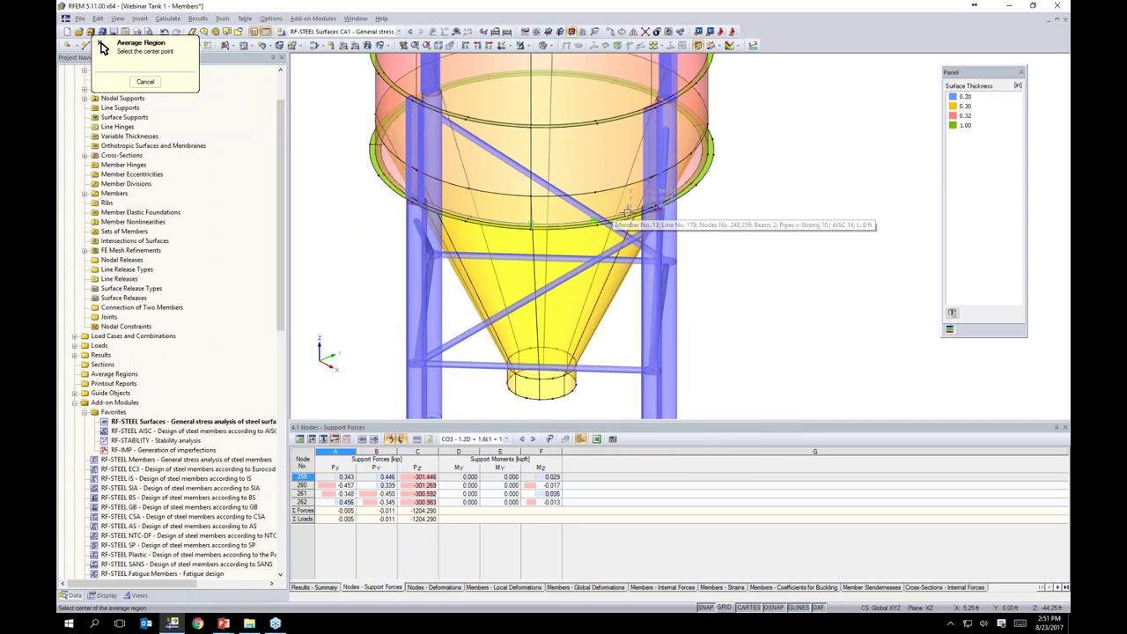
scroll(612, 211, "up", 4)
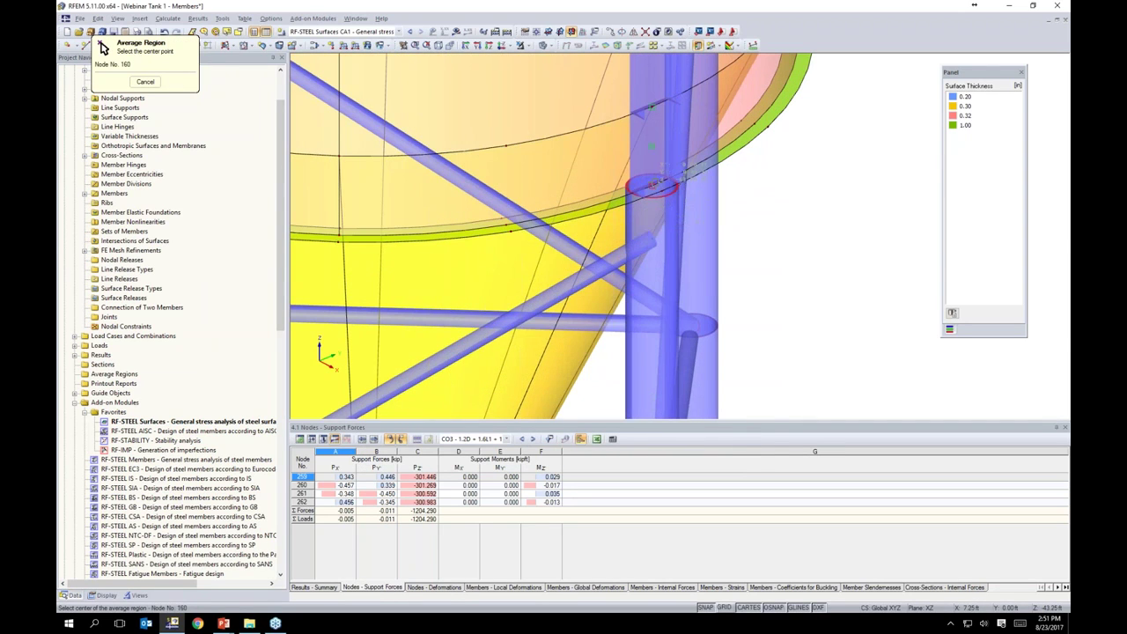
left_click(612, 211)
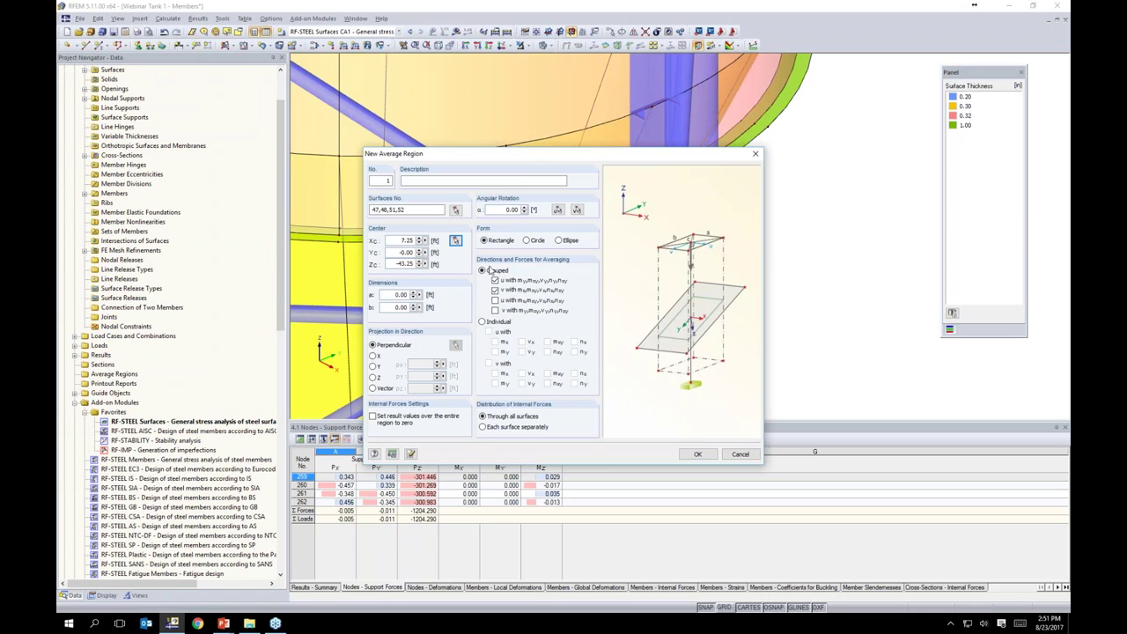
left_click(525, 240)
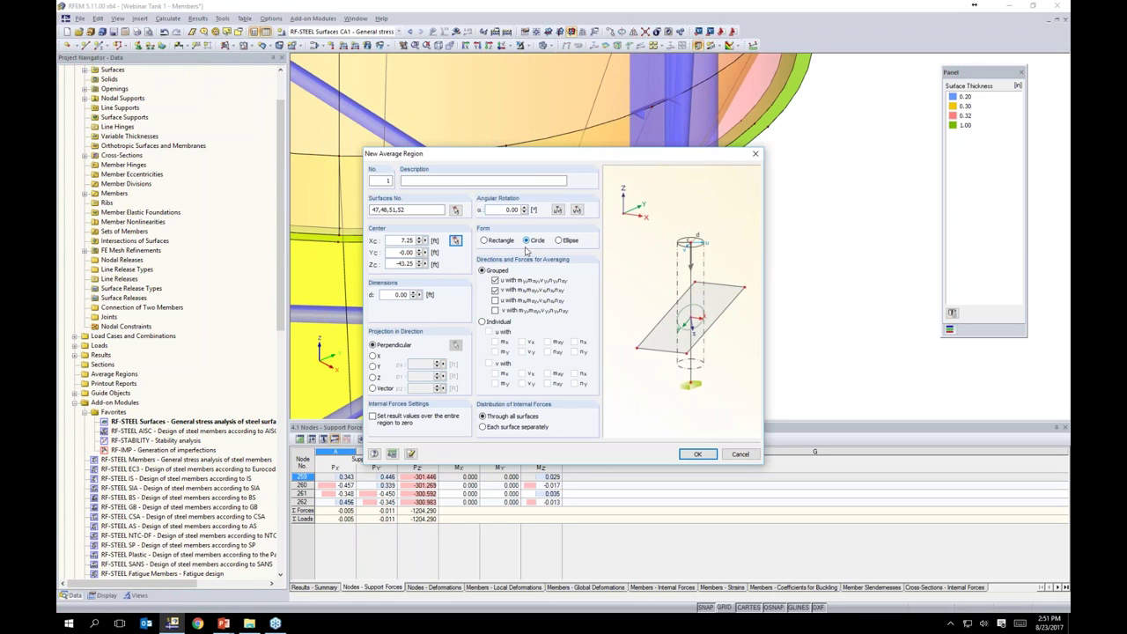
type("2")
left_click(697, 453)
middle_click_drag(776, 269, 729, 249, "ctrl")
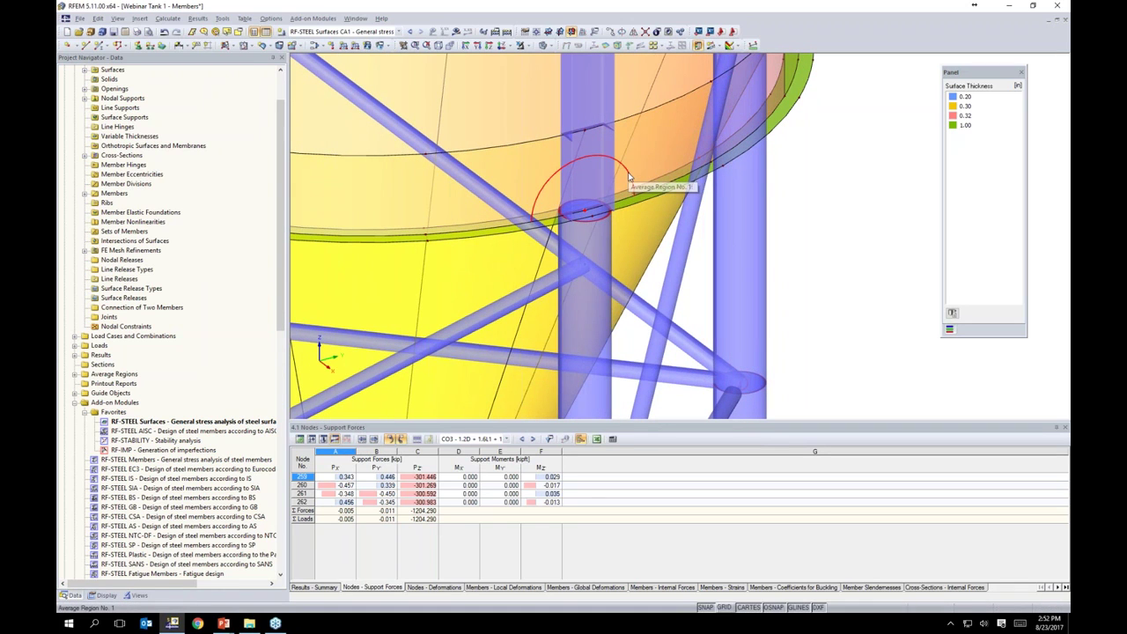
- Enable smoothed internal forces in the defined average regions in the RF-STEEL Surfaces calculation details and recalculate the module
scroll(580, 177, "down", 8)
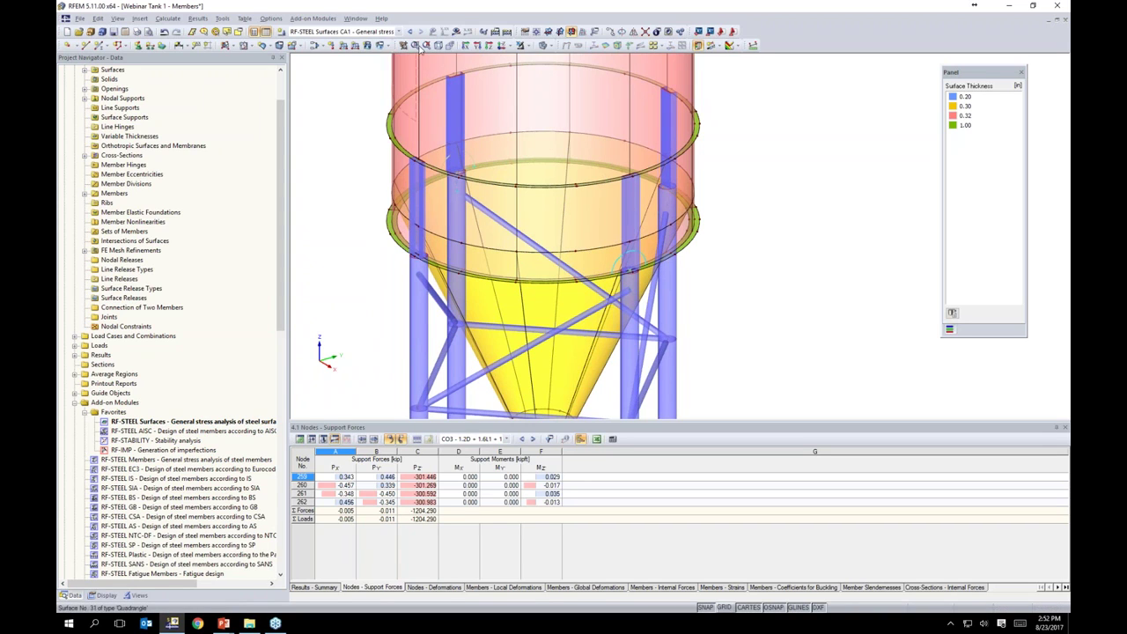
left_click(455, 32)
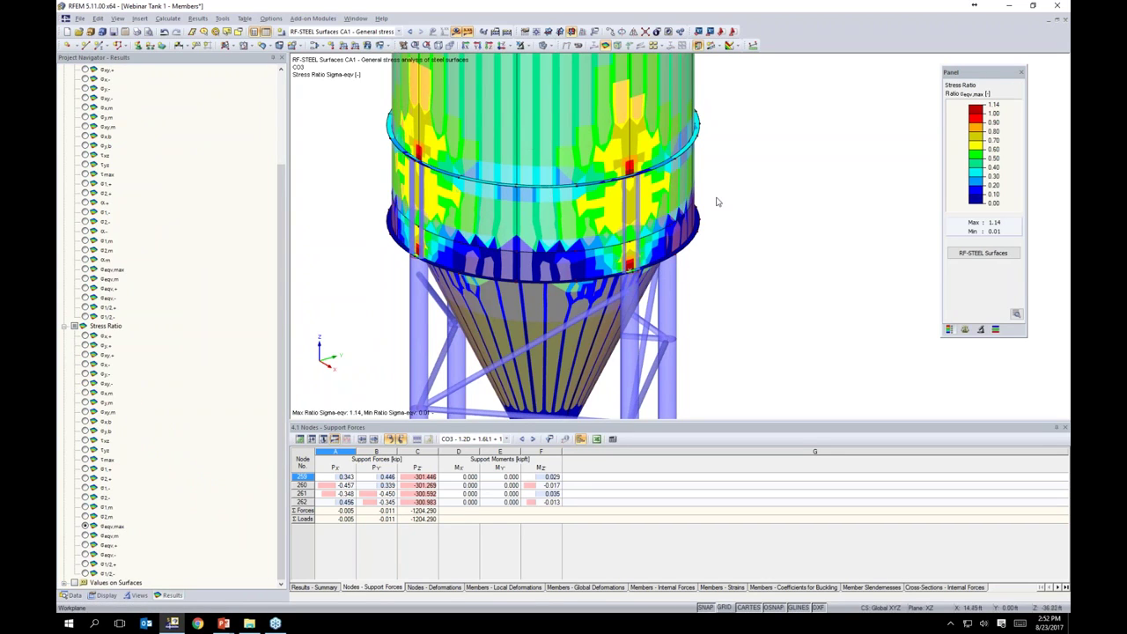
left_click(968, 256)
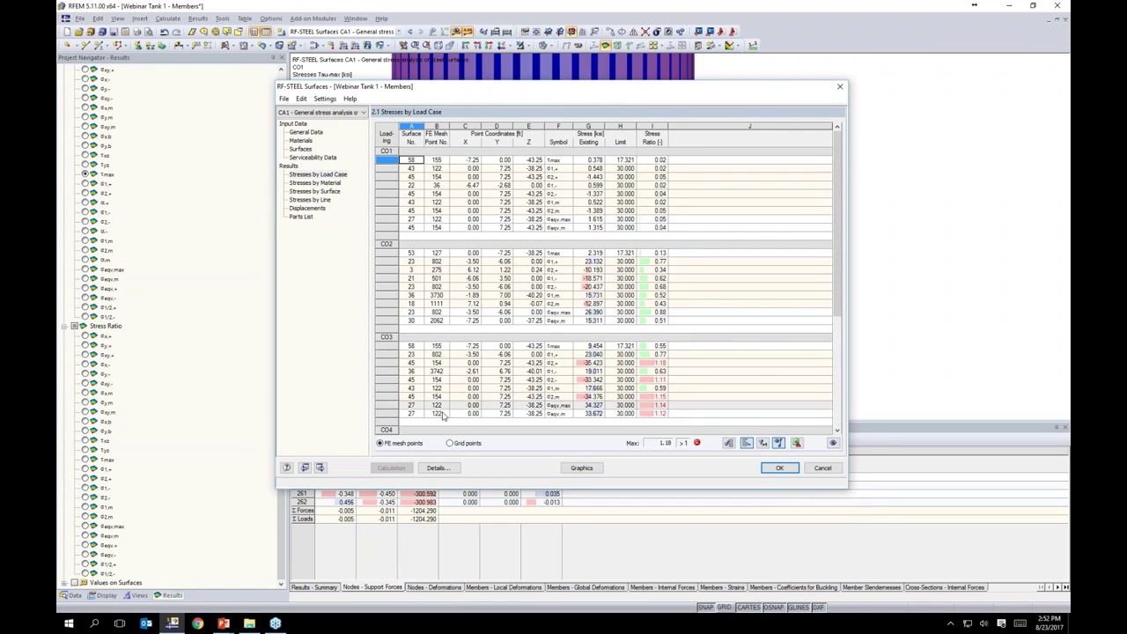
left_click(438, 467)
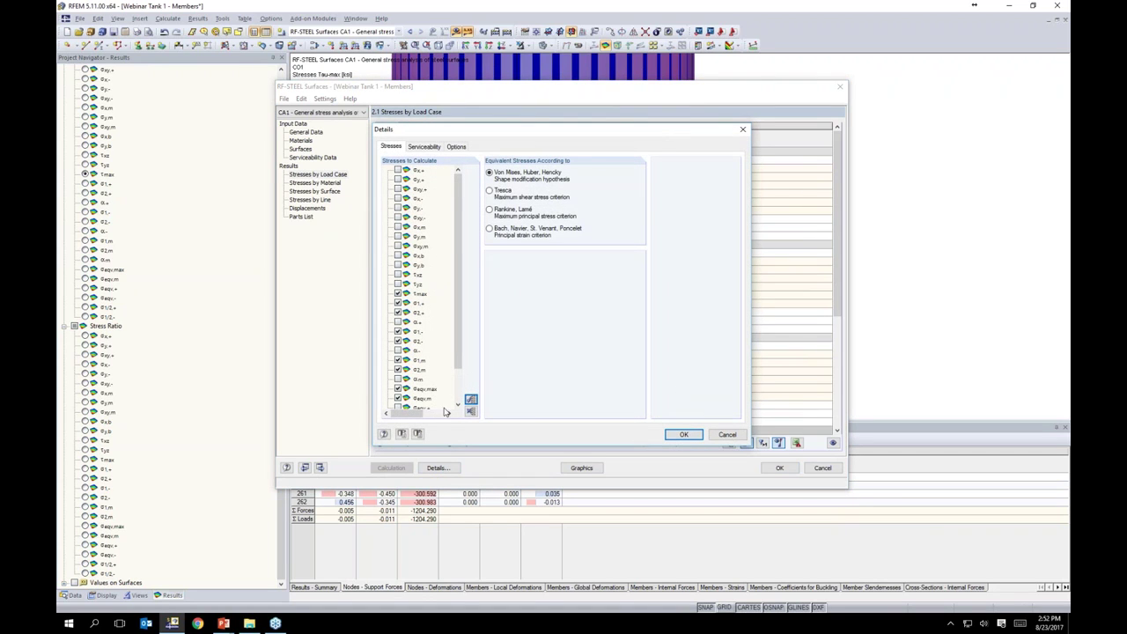
left_click(456, 146)
left_click(568, 387)
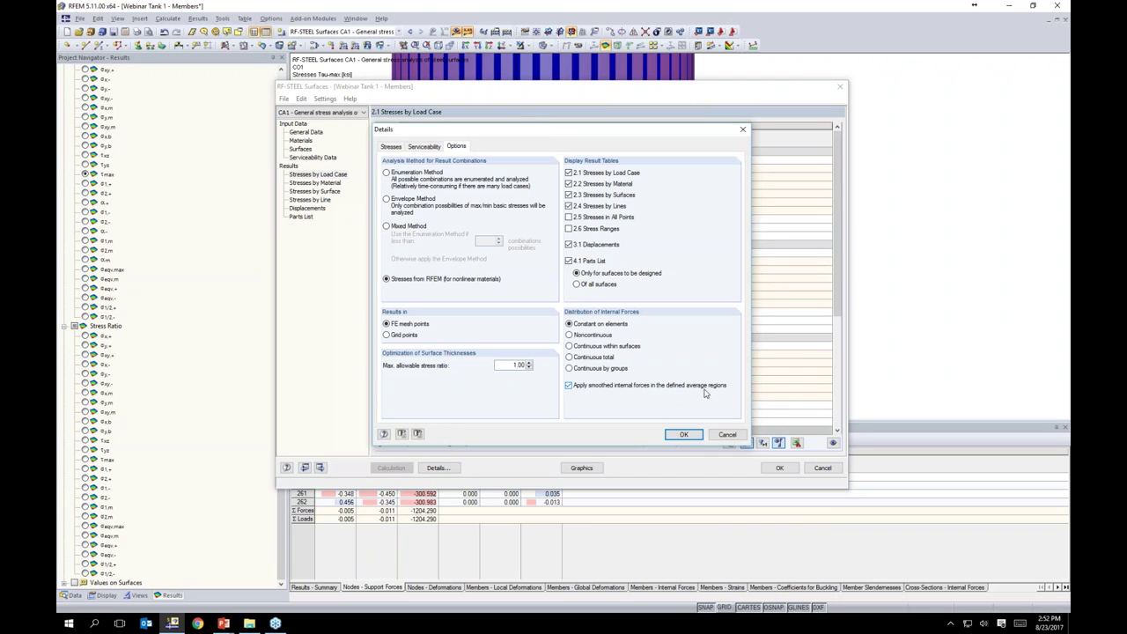
left_click(684, 435)
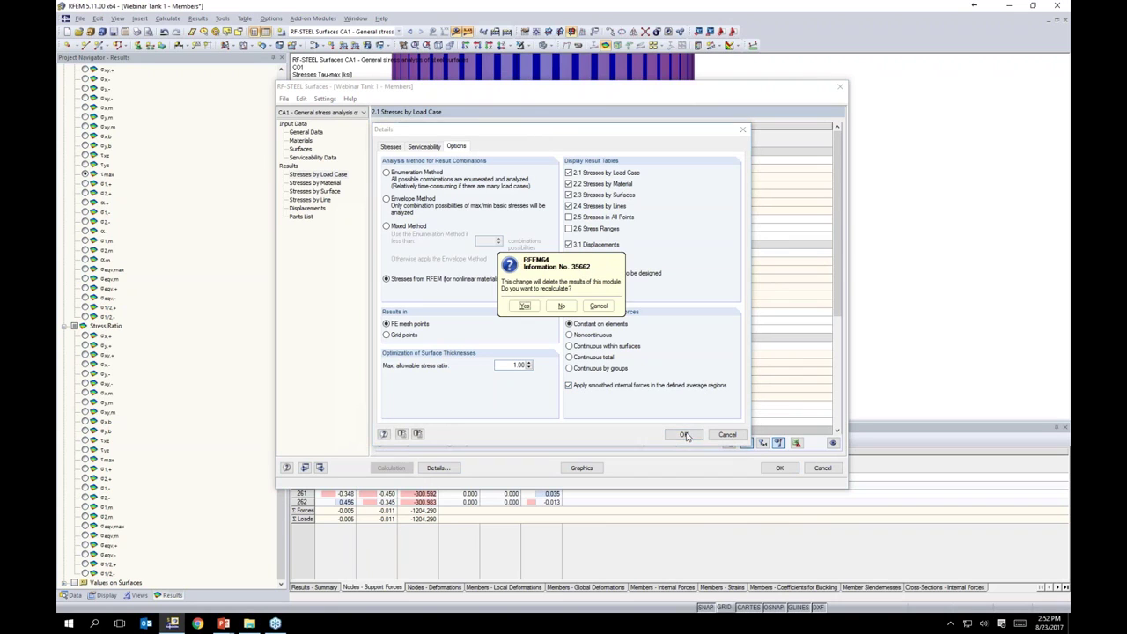
left_click(525, 307)
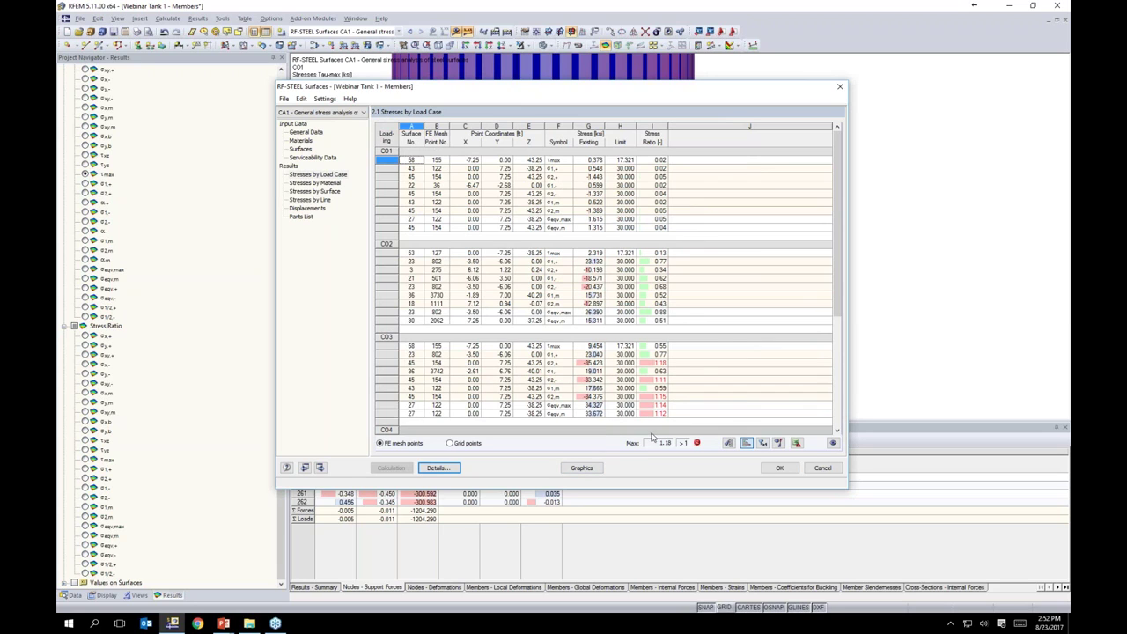
- Show the σeqv,max stress ratio for CO3 graphically on the tank with the FE mesh displayed
left_click(583, 469)
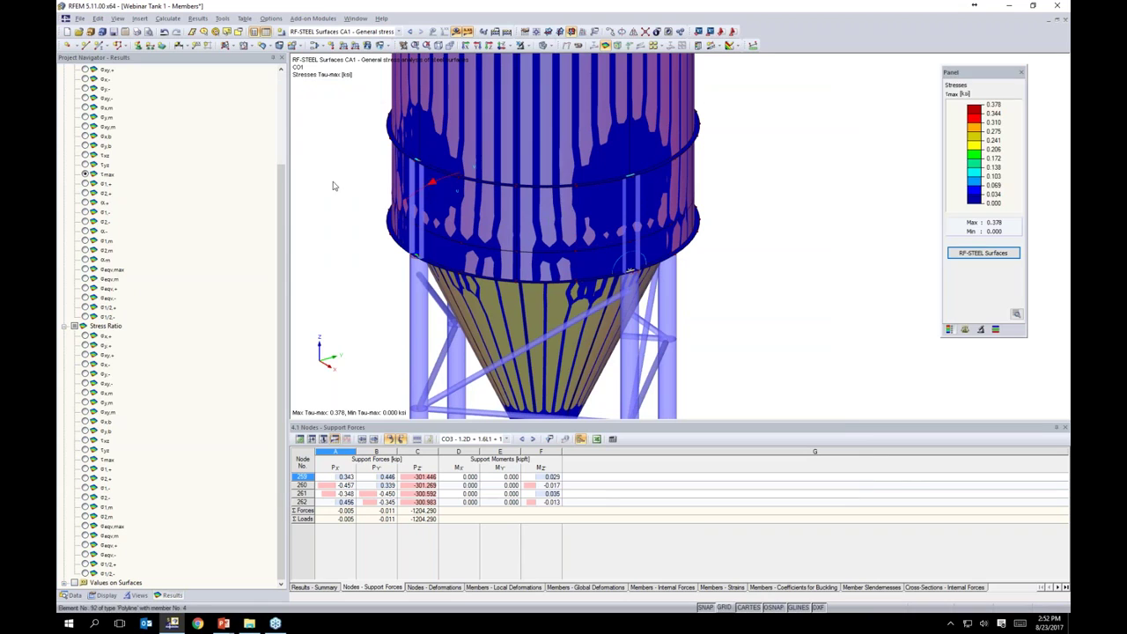
left_click(86, 98)
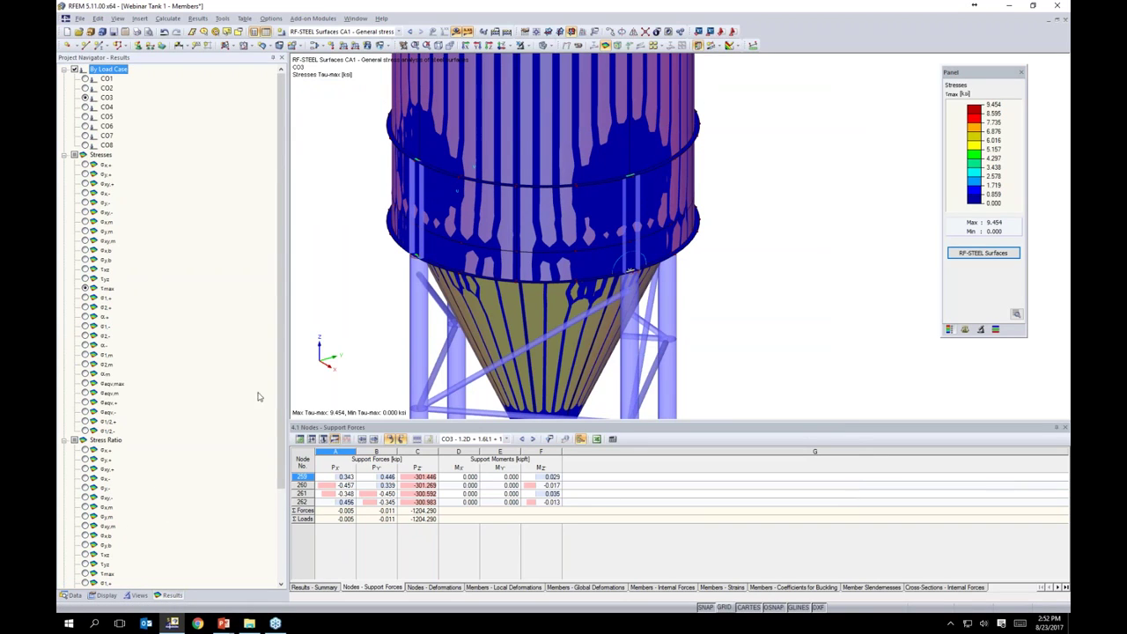
left_click(105, 595)
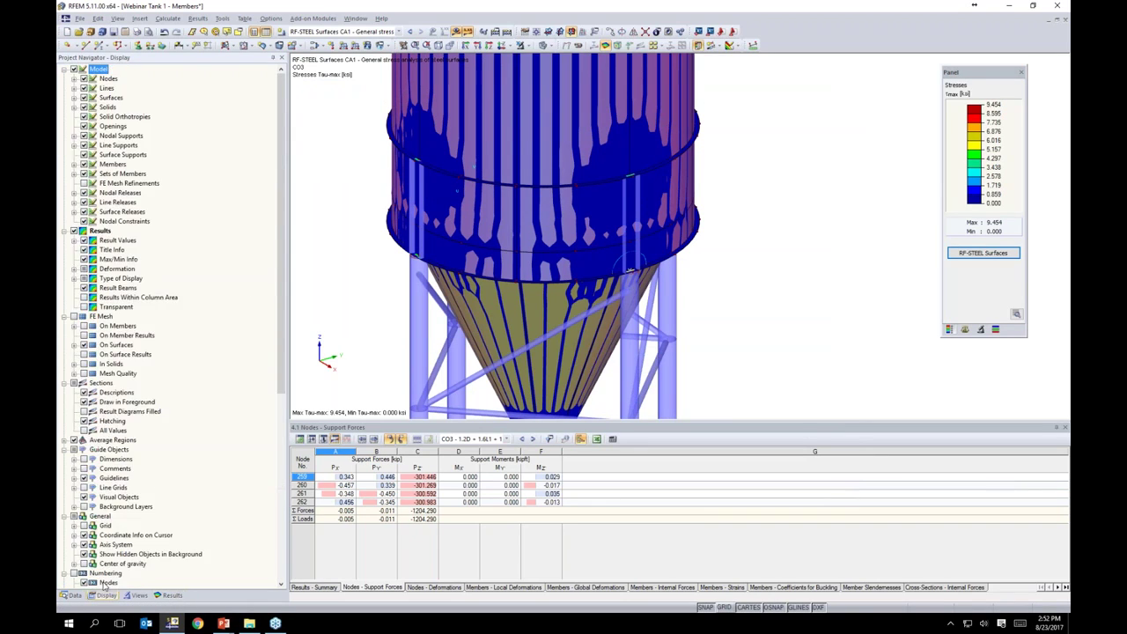
left_click(84, 317)
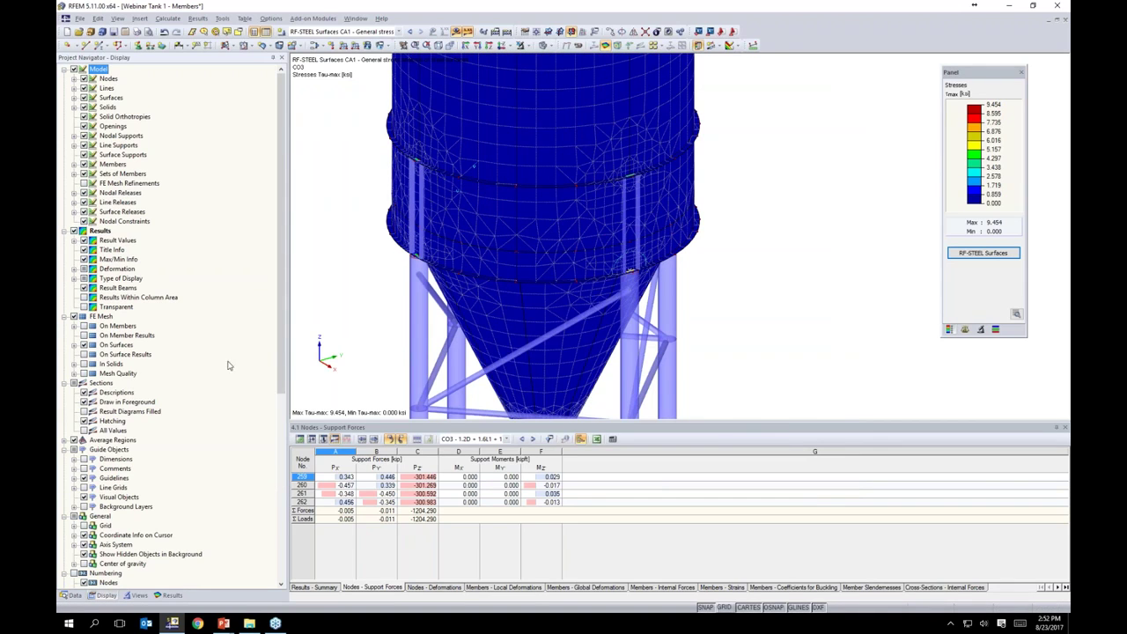
left_click(170, 594)
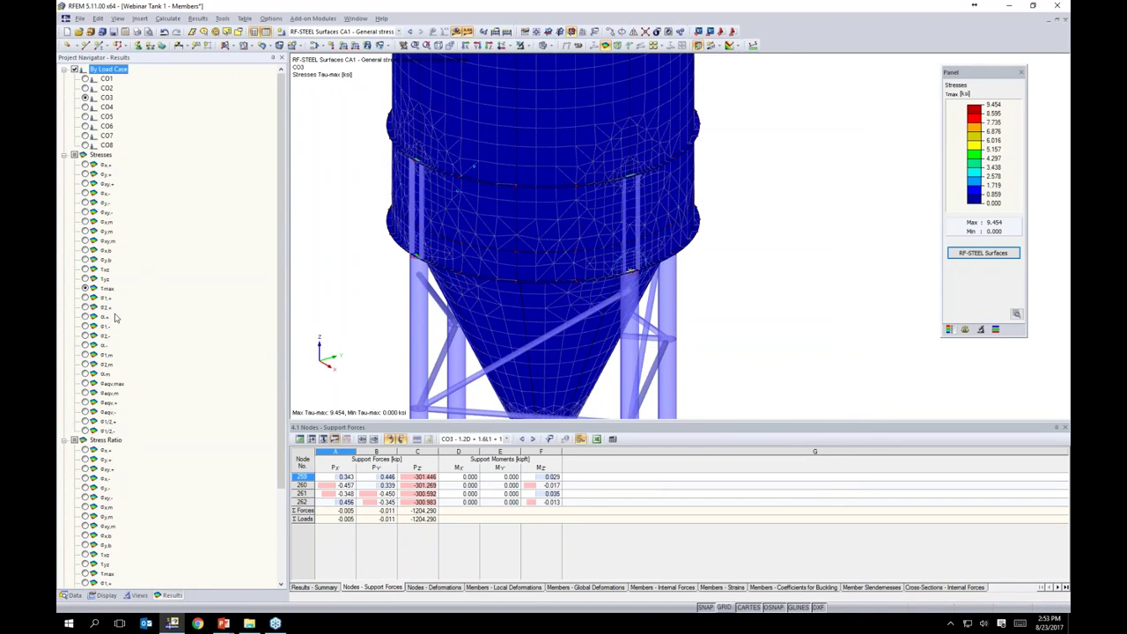
scroll(115, 318, "down", 4)
left_click(84, 525)
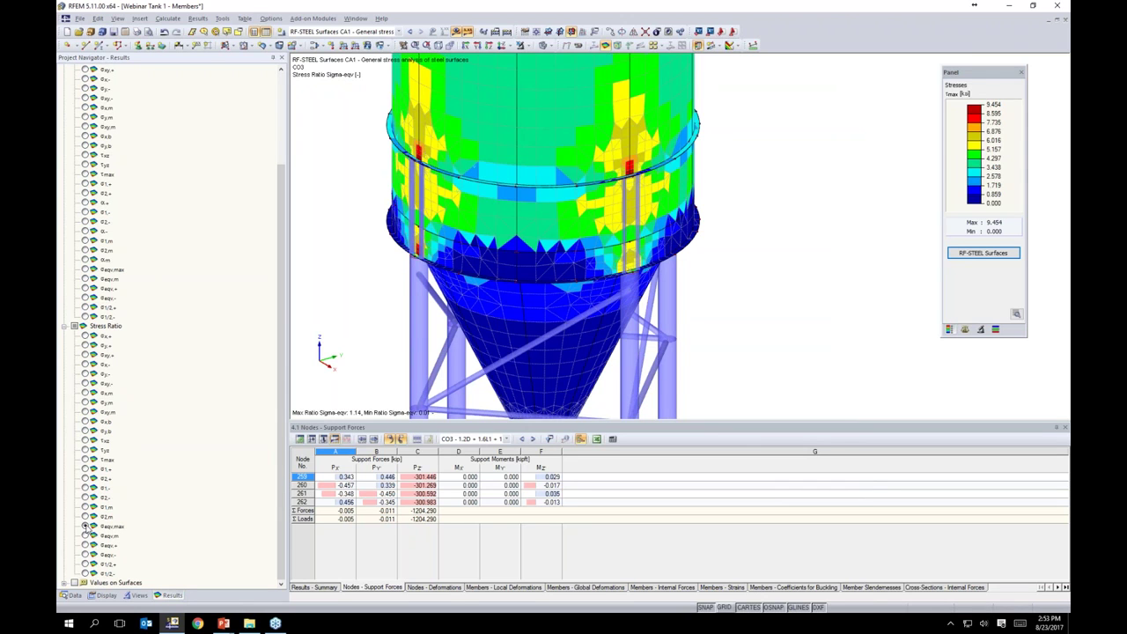
- Examine the stress ratios inside the average region at the column and compare them with the other column connections
scroll(638, 256, "up", 5)
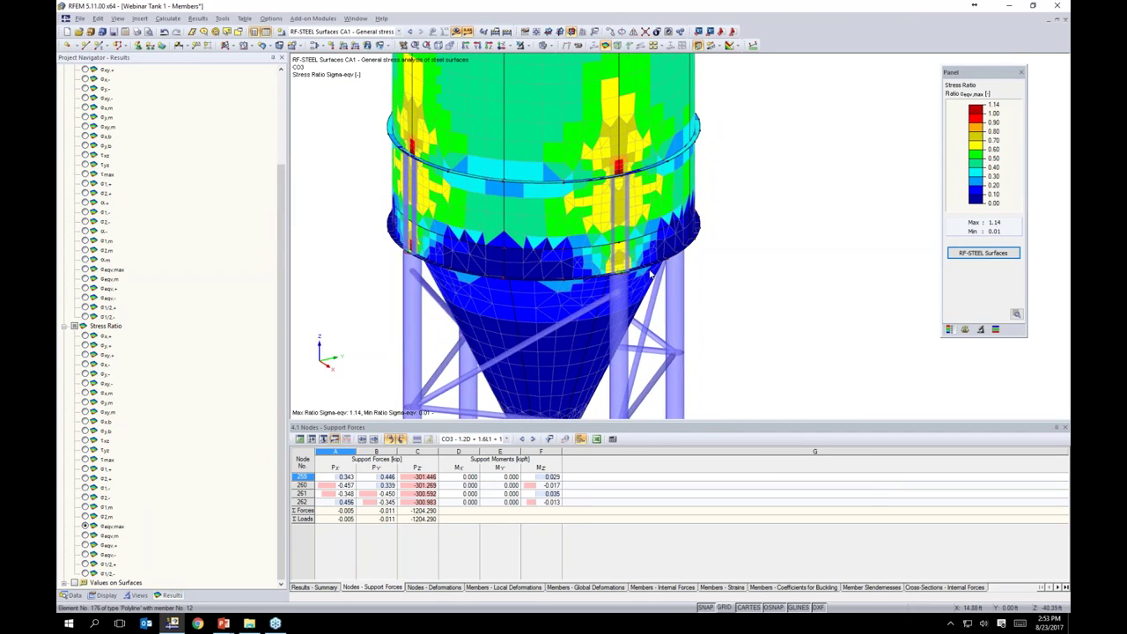
scroll(626, 271, "up", 1)
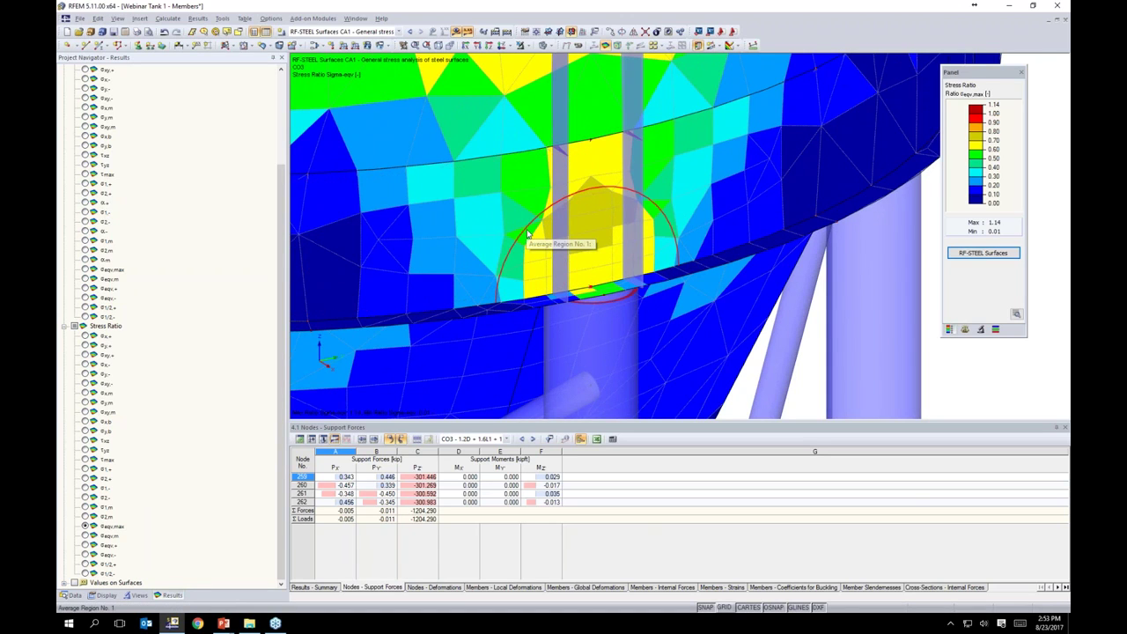
scroll(528, 233, "down", 2)
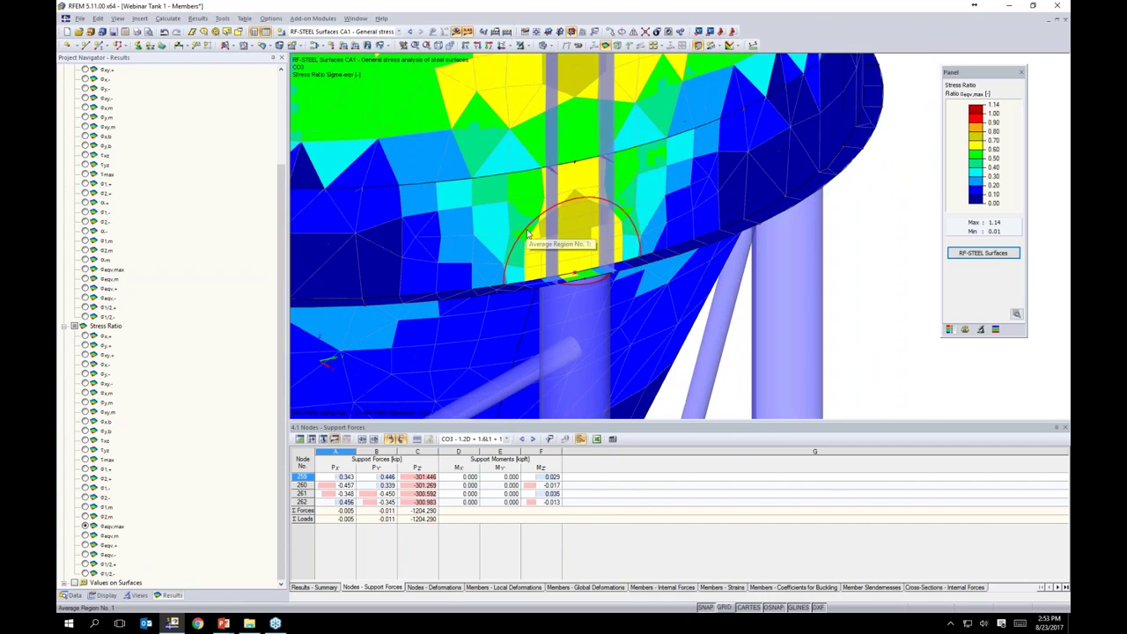
scroll(528, 234, "down", 3)
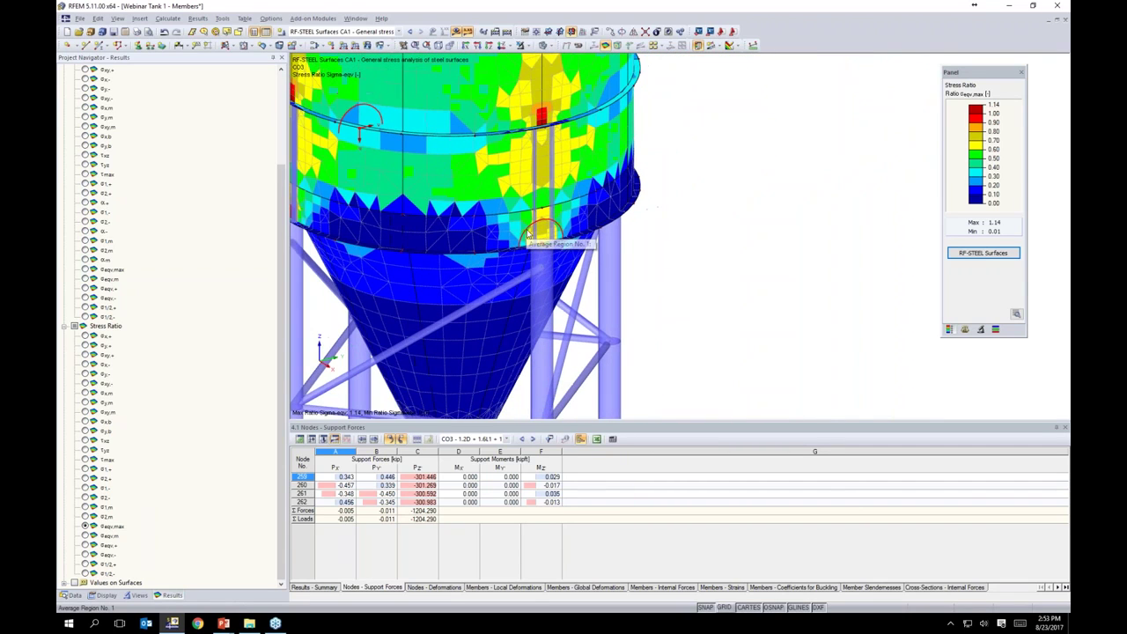
middle_click_drag(528, 237, 607, 247)
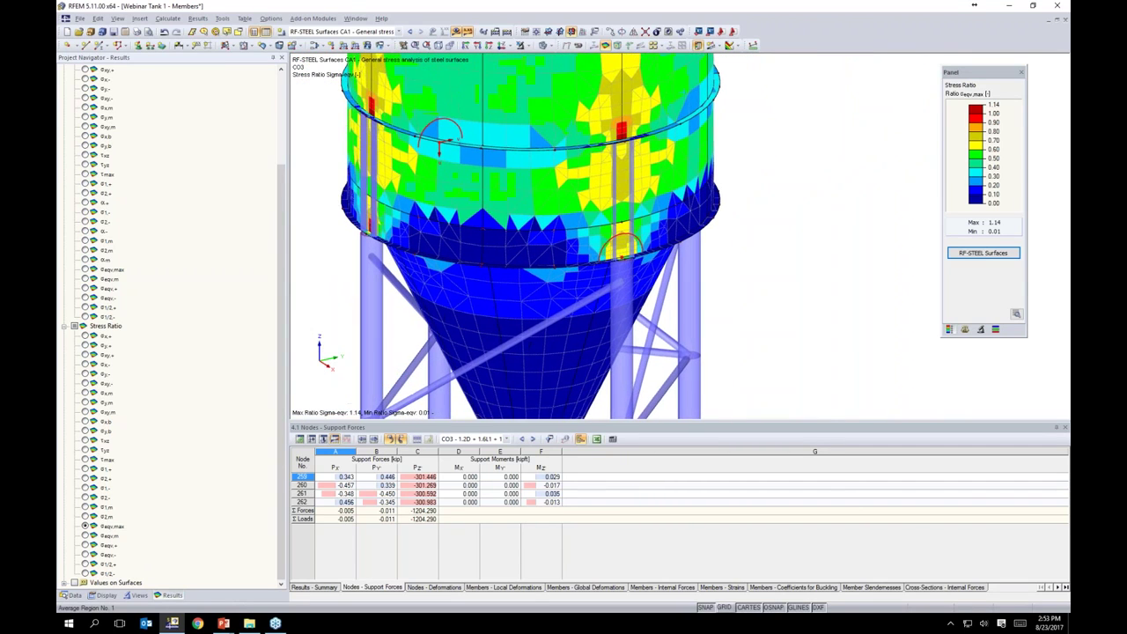
middle_click_drag(313, 237, 754, 214, "ctrl")
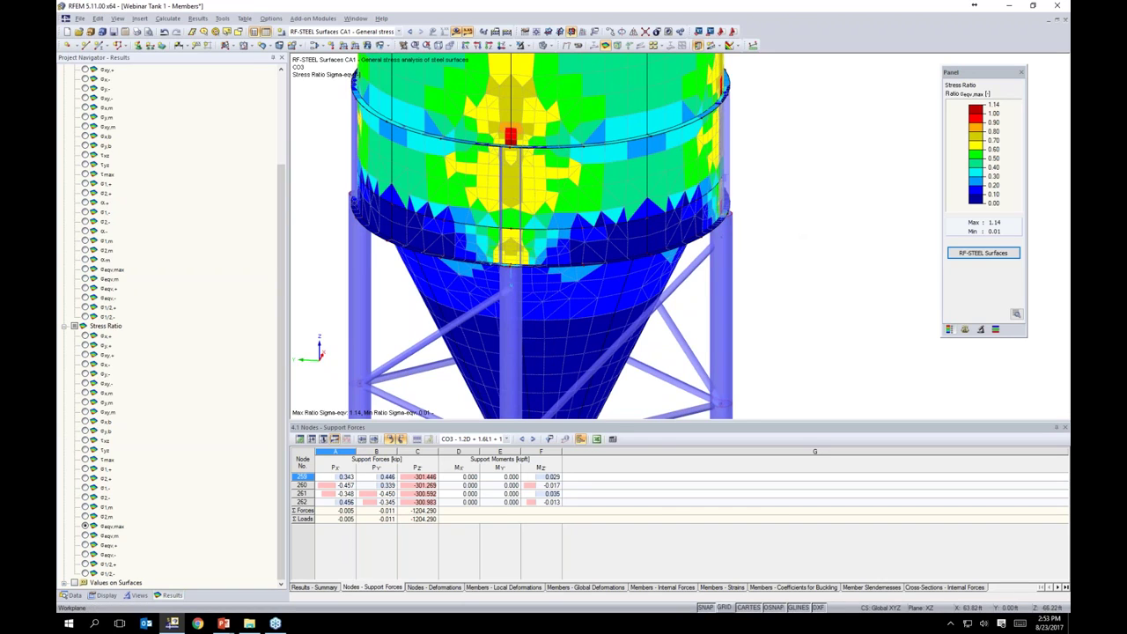
- Switch to the Webinar Tank 1 - Average Regions model and examine the average regions around the column connections in wireframe display
left_click(355, 18)
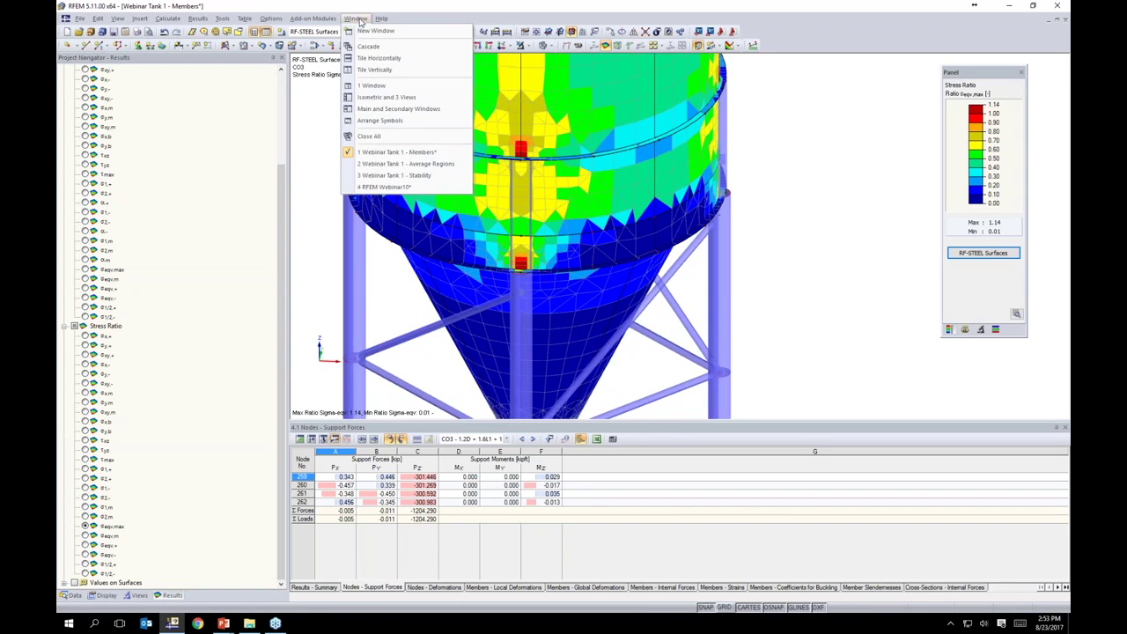
left_click(392, 163)
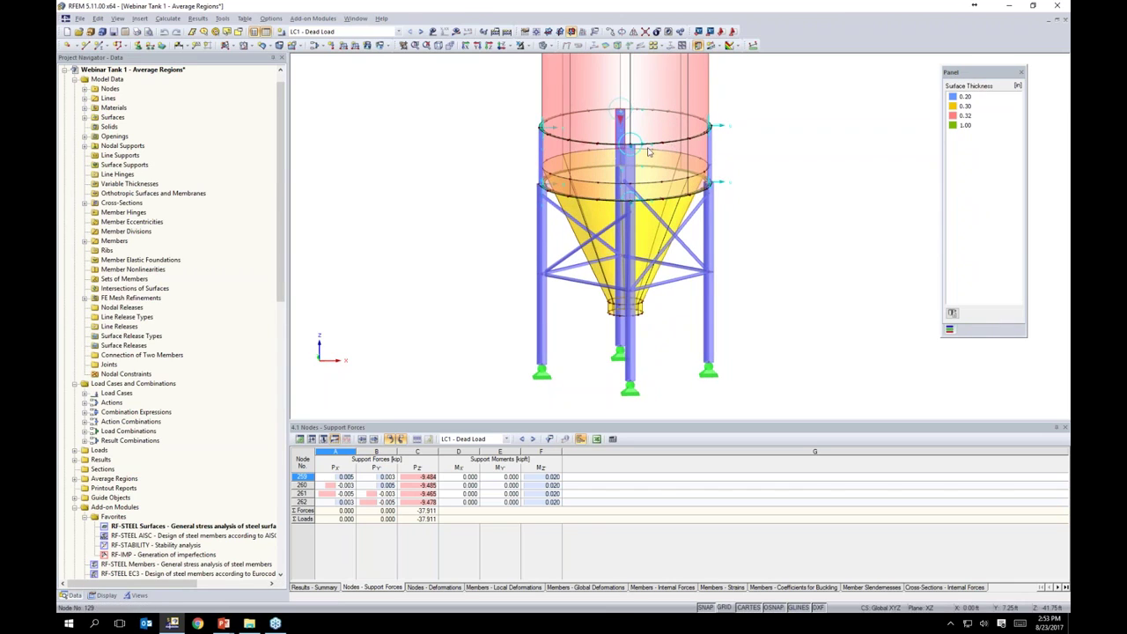
scroll(648, 152, "up", 5)
middle_click_drag(751, 173, 819, 211)
left_click(549, 45)
left_click(556, 58)
scroll(563, 187, "up", 5)
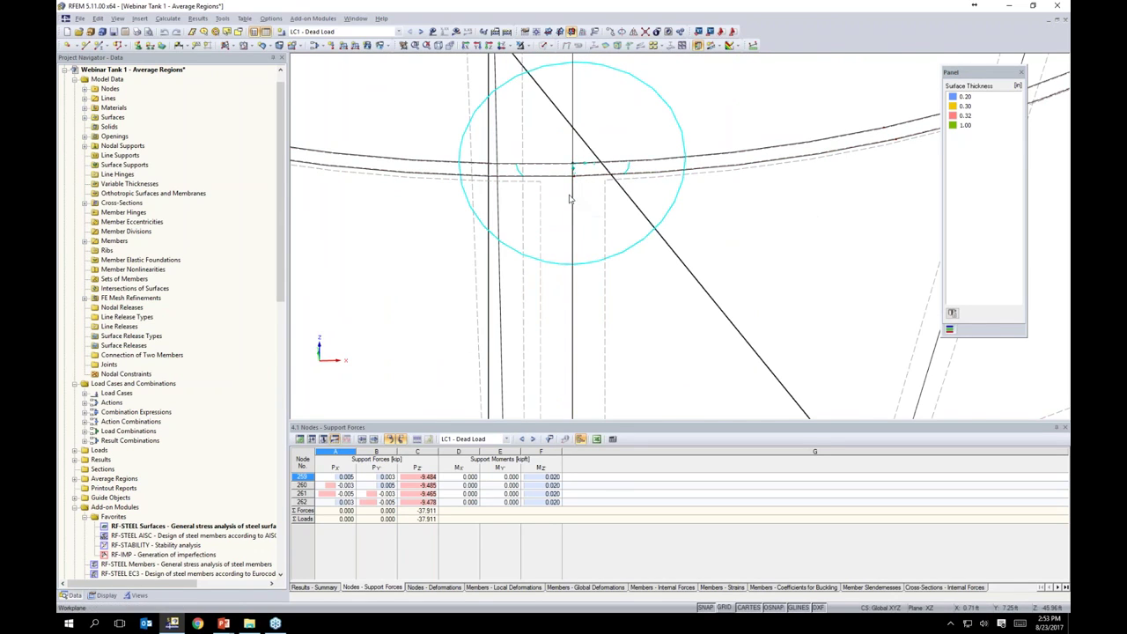
scroll(573, 196, "down", 3)
scroll(569, 199, "down", 5)
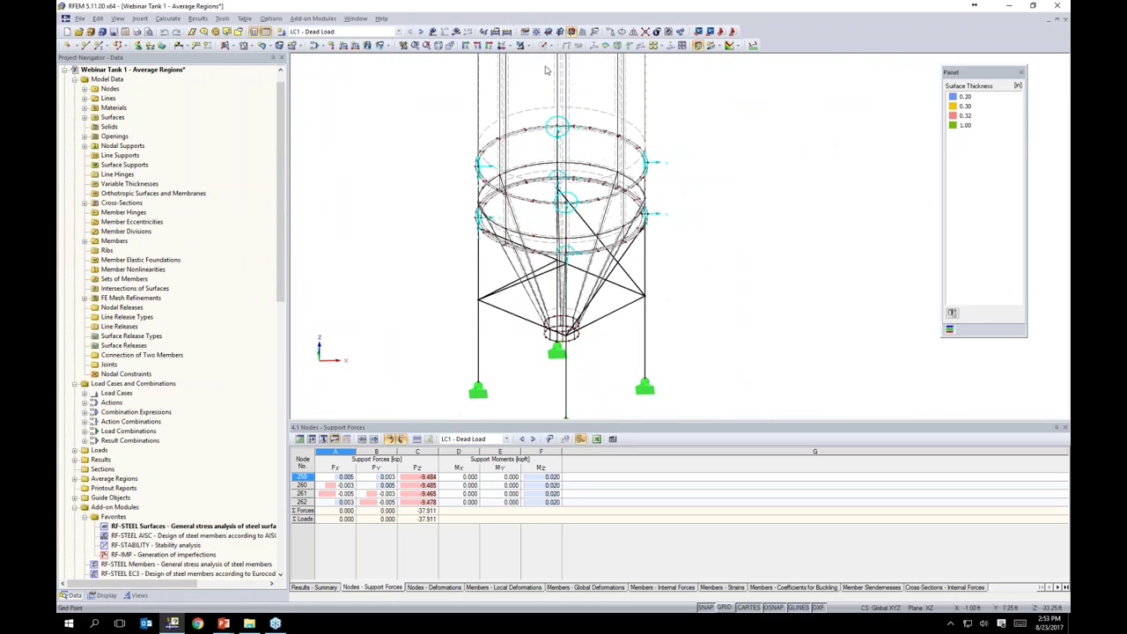
- Return the Average Regions model to the transparent solid rendering
left_click(546, 45)
left_click(582, 81)
middle_click_drag(749, 198, 748, 199, "ctrl")
- Make RF-STEEL Surfaces CA1 the current case and open its table of stresses by load case
left_click(330, 32)
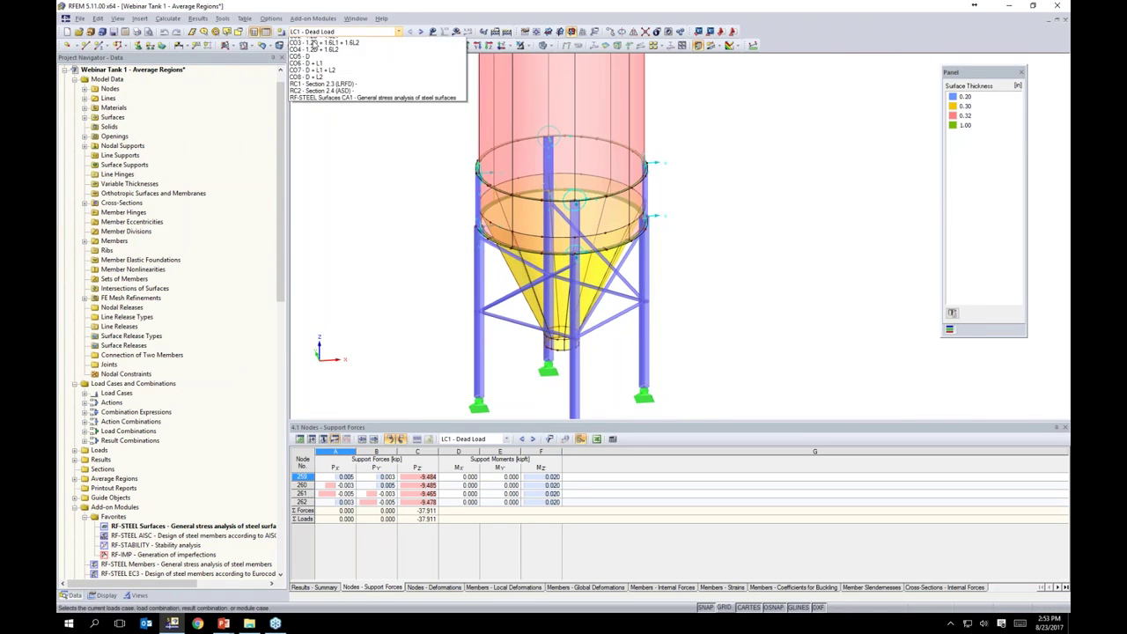
left_click(335, 130)
left_click(308, 19)
left_click(308, 30)
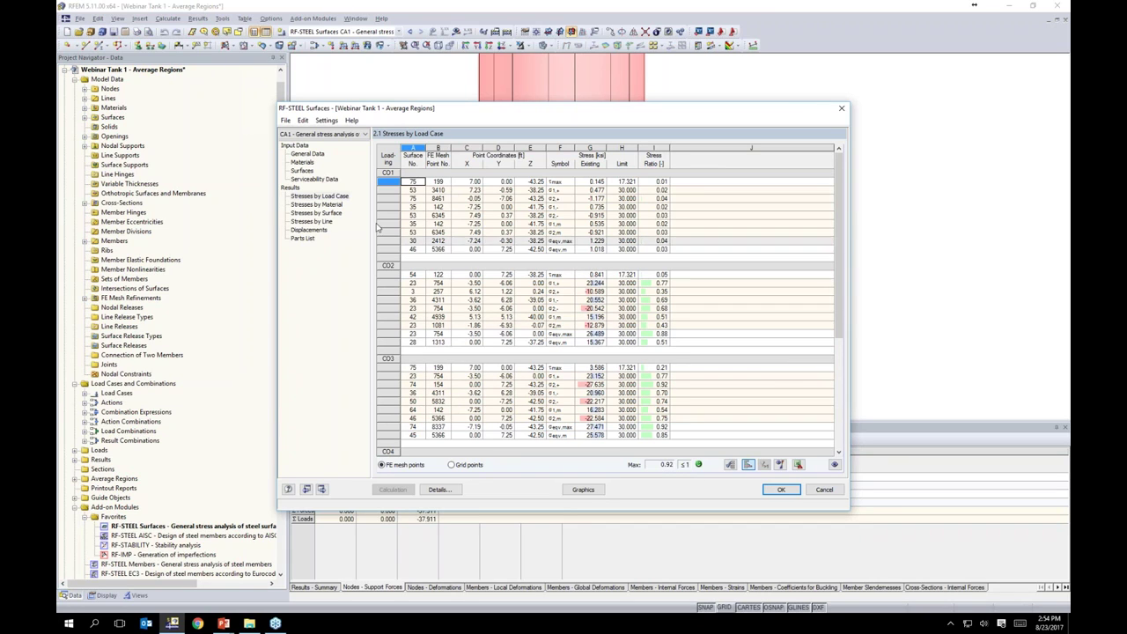
- Review the surface displacements and the parts list in RF-STEEL Surfaces, closing the module when done
left_click(306, 229)
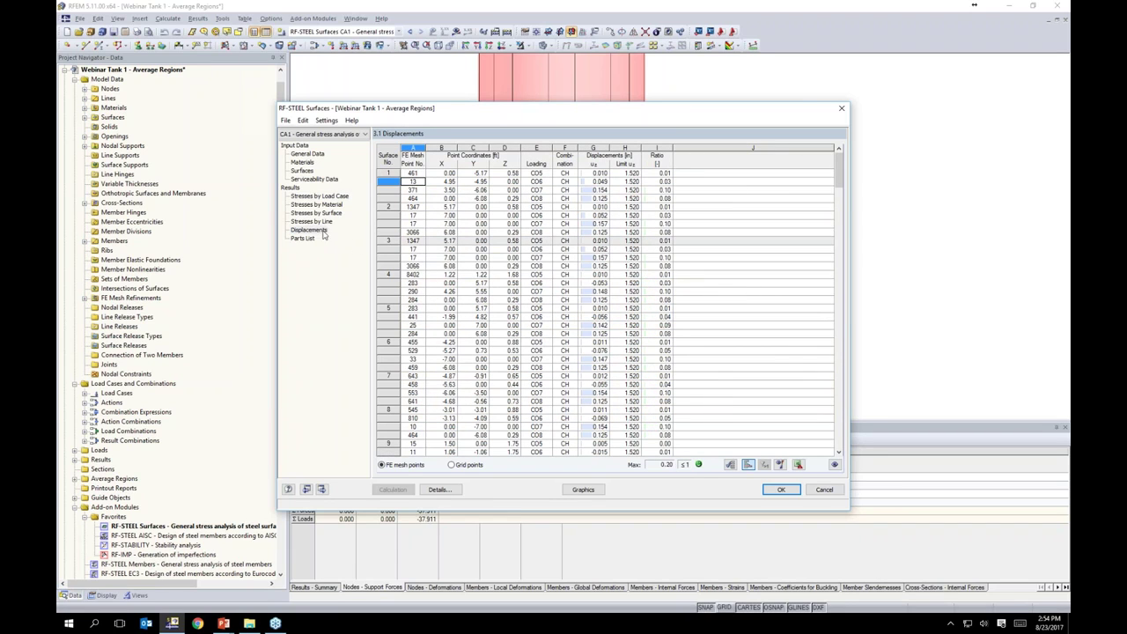
left_click_drag(840, 181, 840, 210)
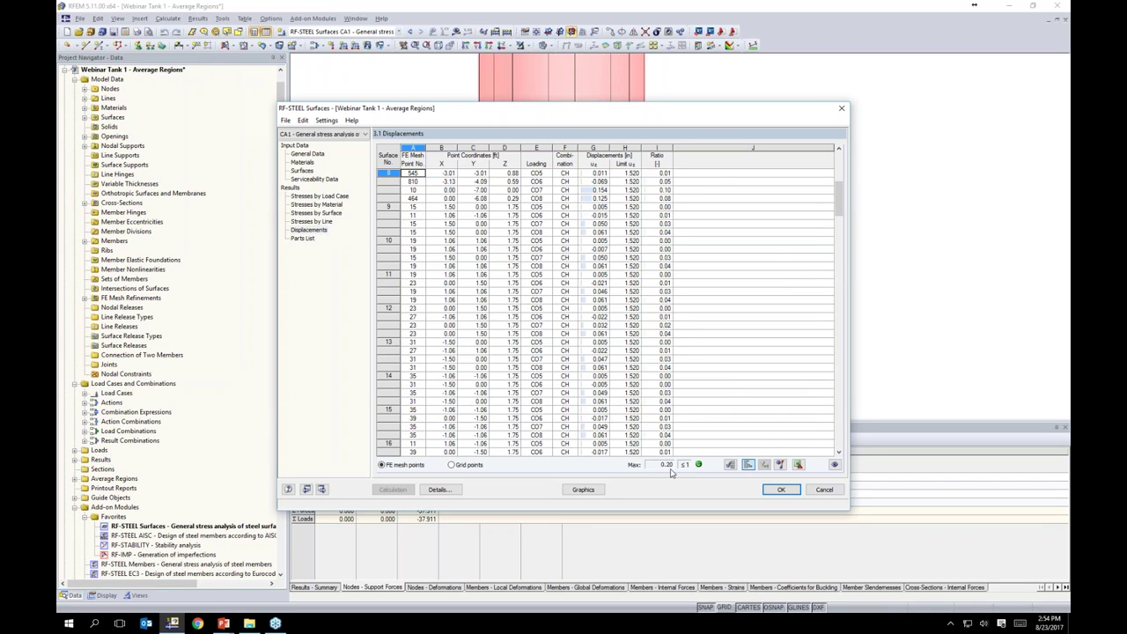
left_click(303, 238)
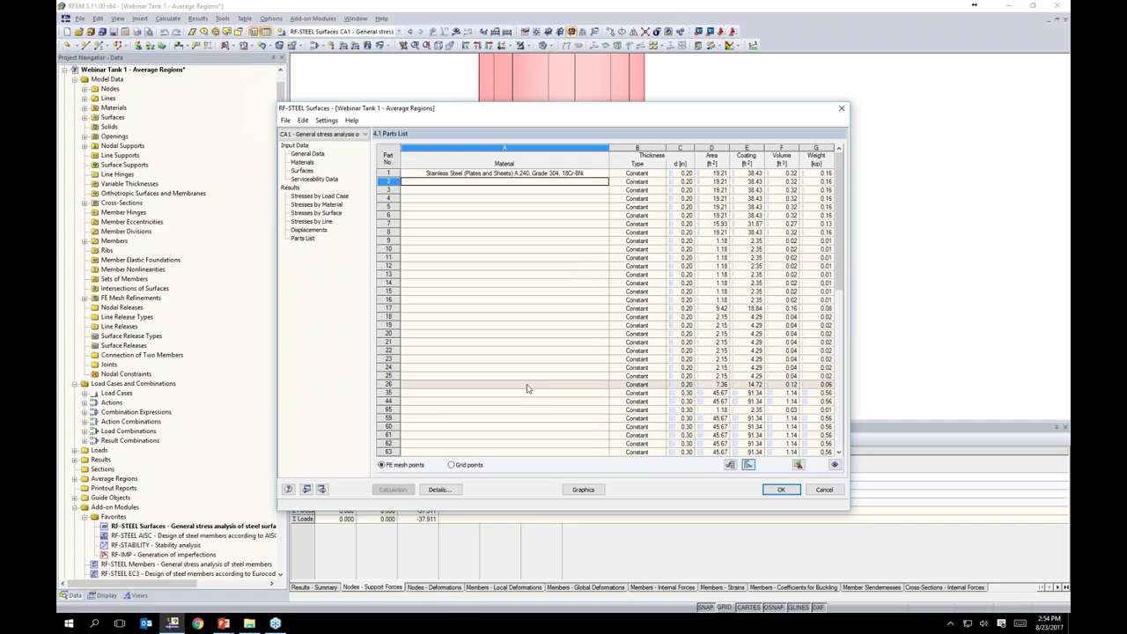
left_click(778, 491)
- Open the RF-STEEL AISC member design module for the Average Regions model
middle_click_drag(769, 282, 678, 282, "ctrl")
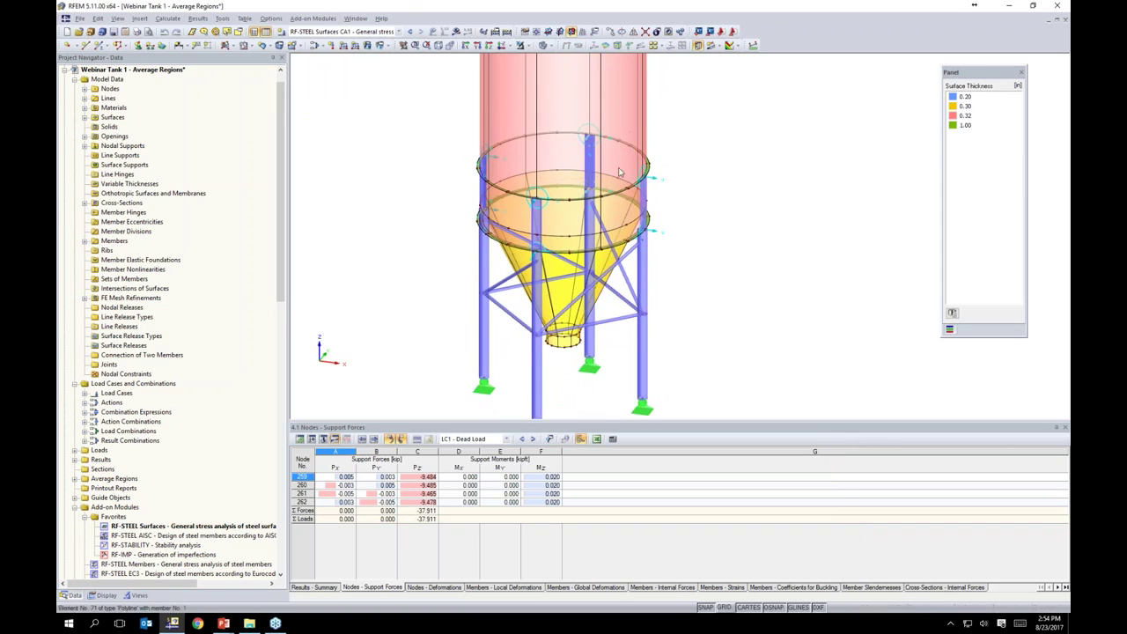
scroll(700, 293, "down", 3)
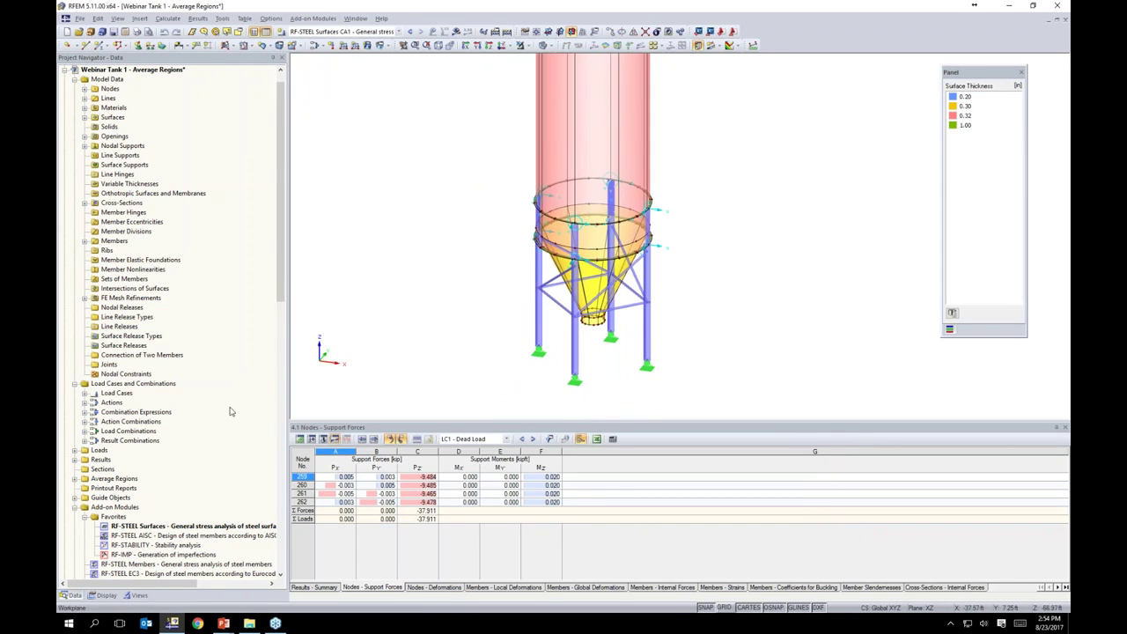
double_click(107, 539)
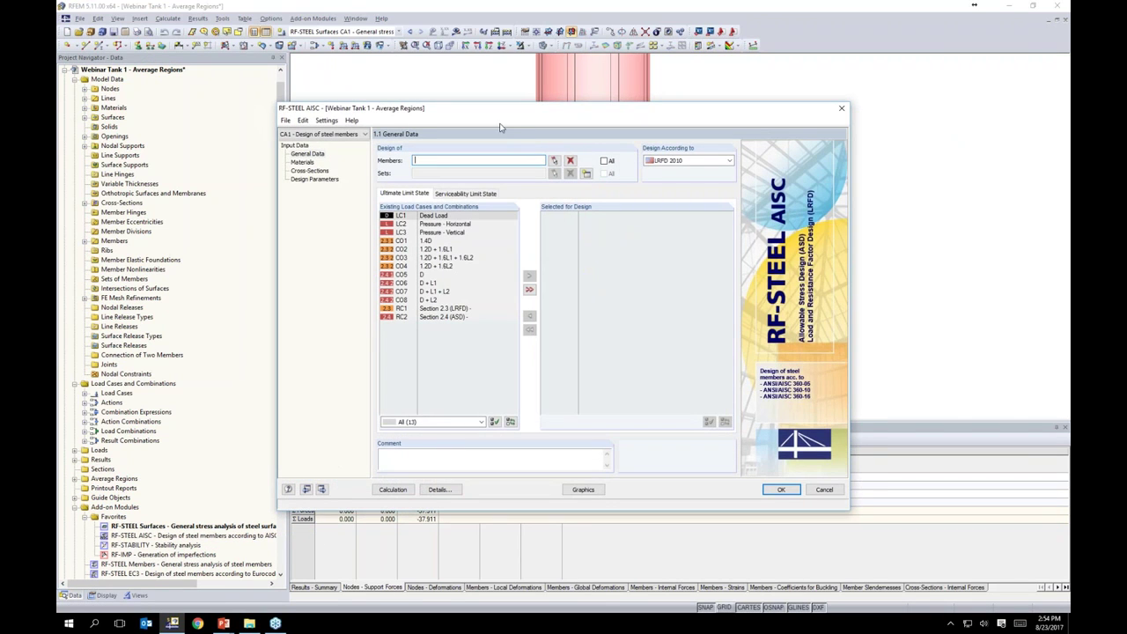
left_click_drag(499, 114, 517, 107)
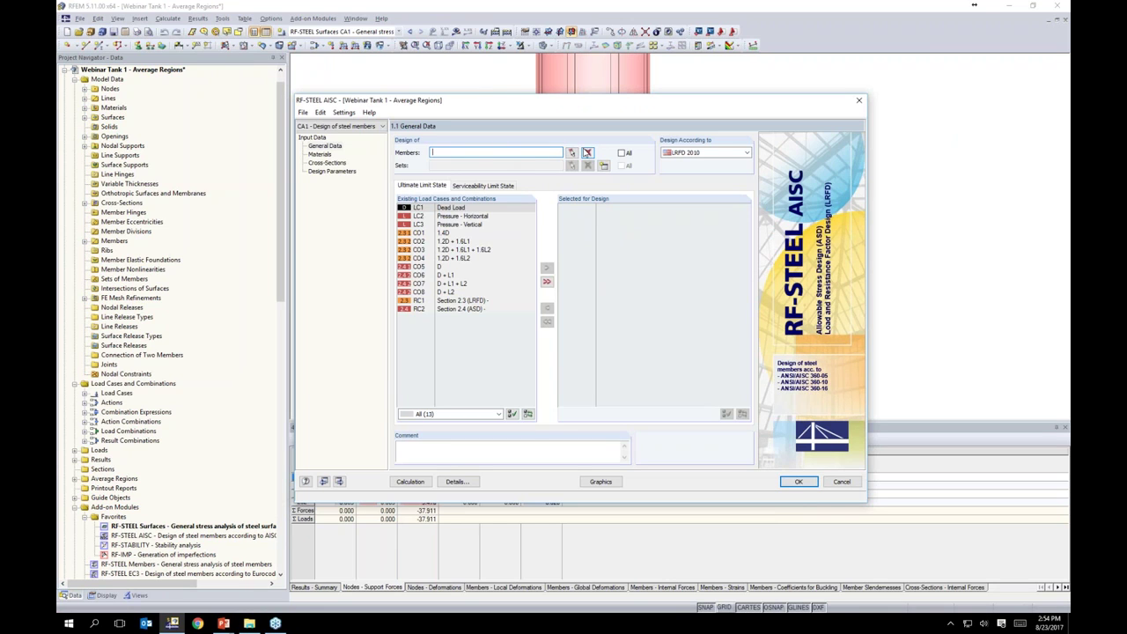
- Assign the columns and bracing below the tank, members 9-24, to the AISC design by selecting them graphically
left_click(571, 152)
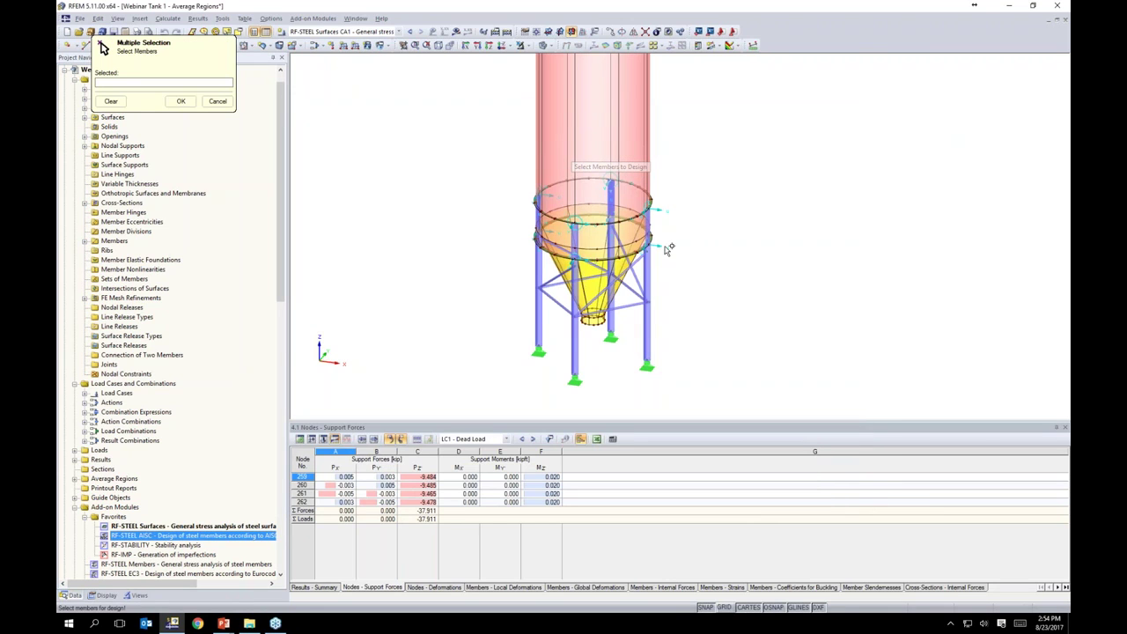
middle_click_drag(680, 274, 616, 249, "ctrl")
scroll(643, 305, "up", 3)
middle_click_drag(553, 279, 550, 232)
left_click_drag(462, 157, 727, 405)
middle_click_drag(684, 239, 747, 259, "ctrl")
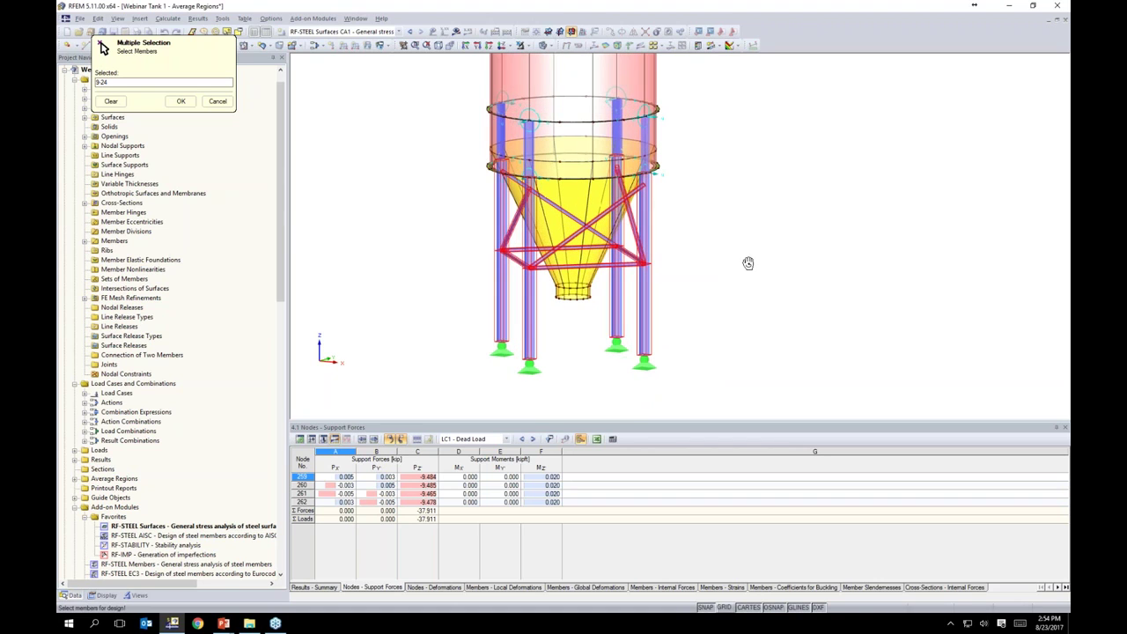
left_click(181, 101)
- Set the design standard to LRFD 2010 and select load combinations CO1 to CO4 for the ultimate limit state design
left_click(744, 153)
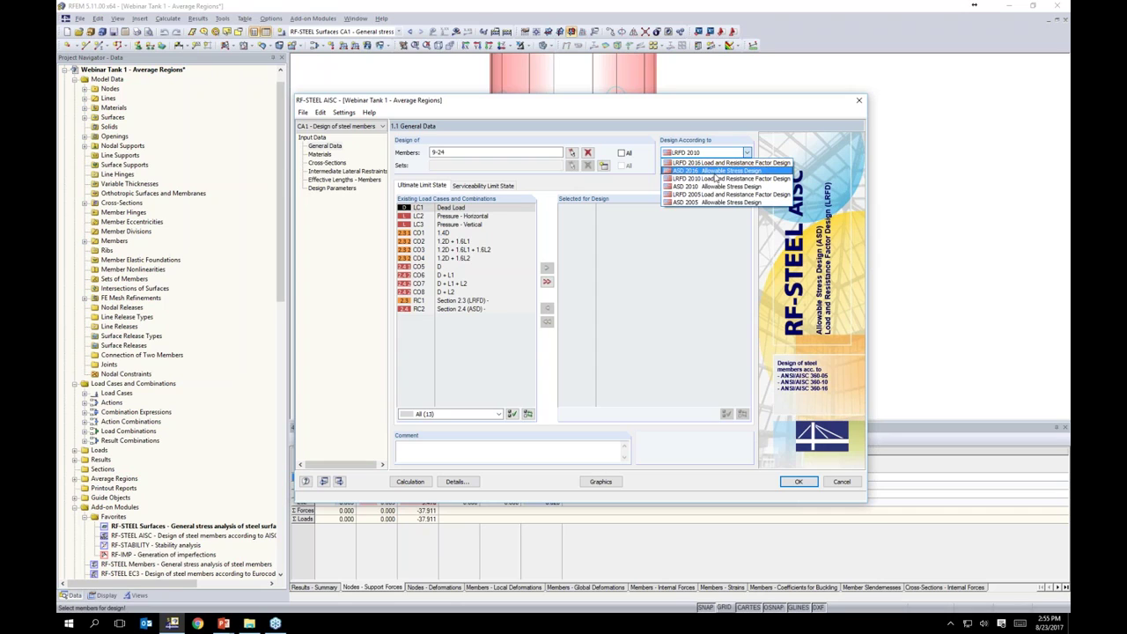
left_click(709, 182)
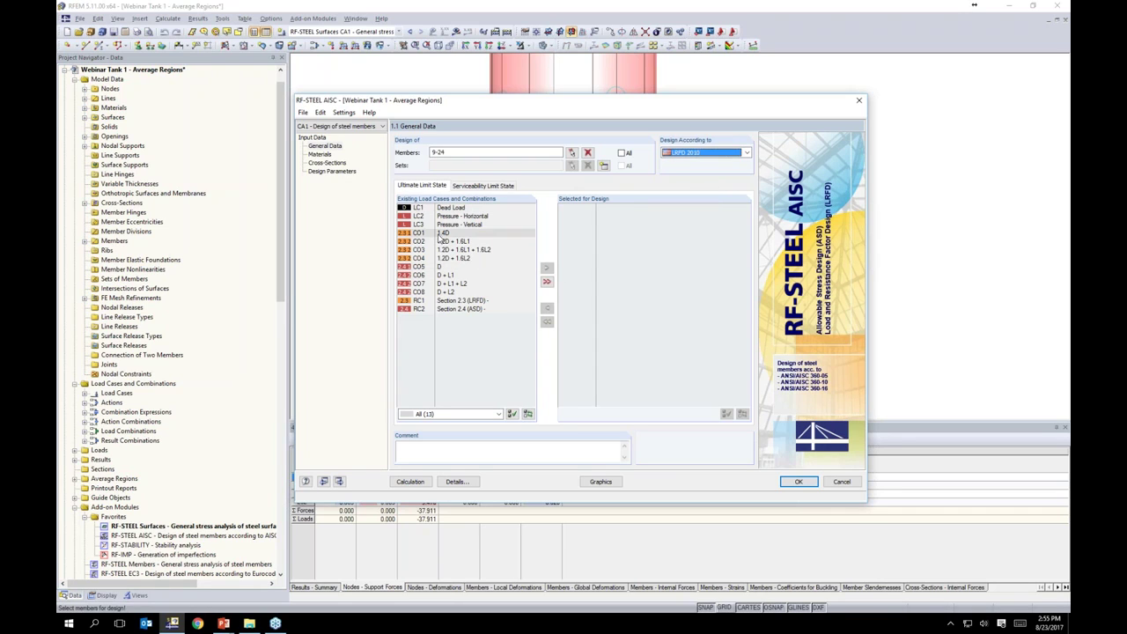
left_click(445, 232)
left_click(440, 258, "shift")
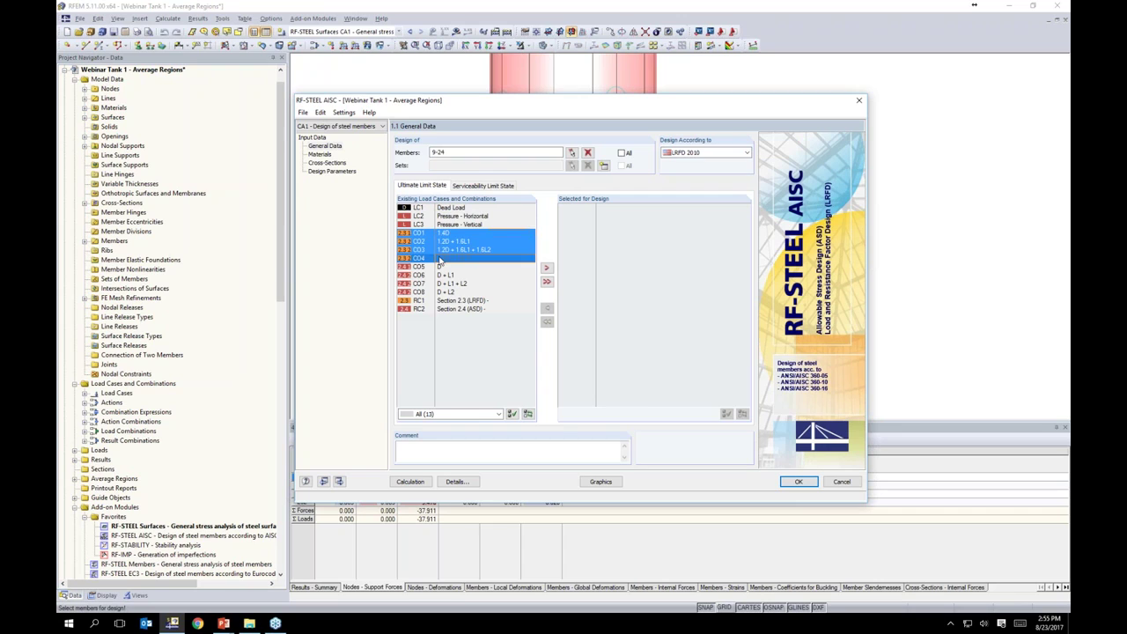
left_click(546, 266)
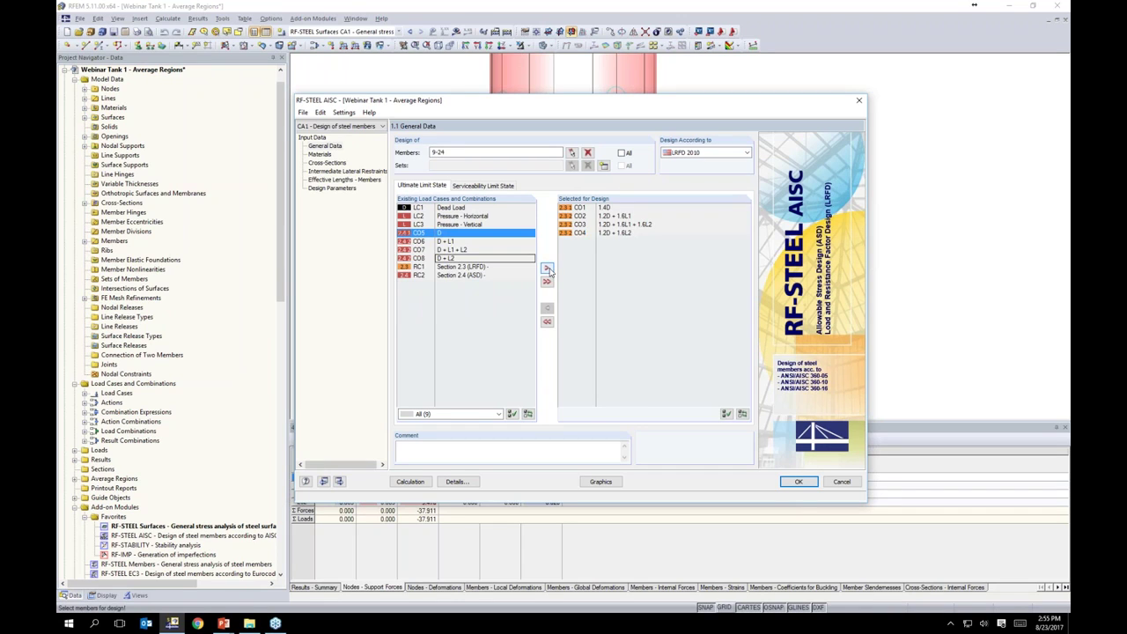
- Select load combinations CO5 to CO8 for the serviceability limit state design
left_click(490, 186)
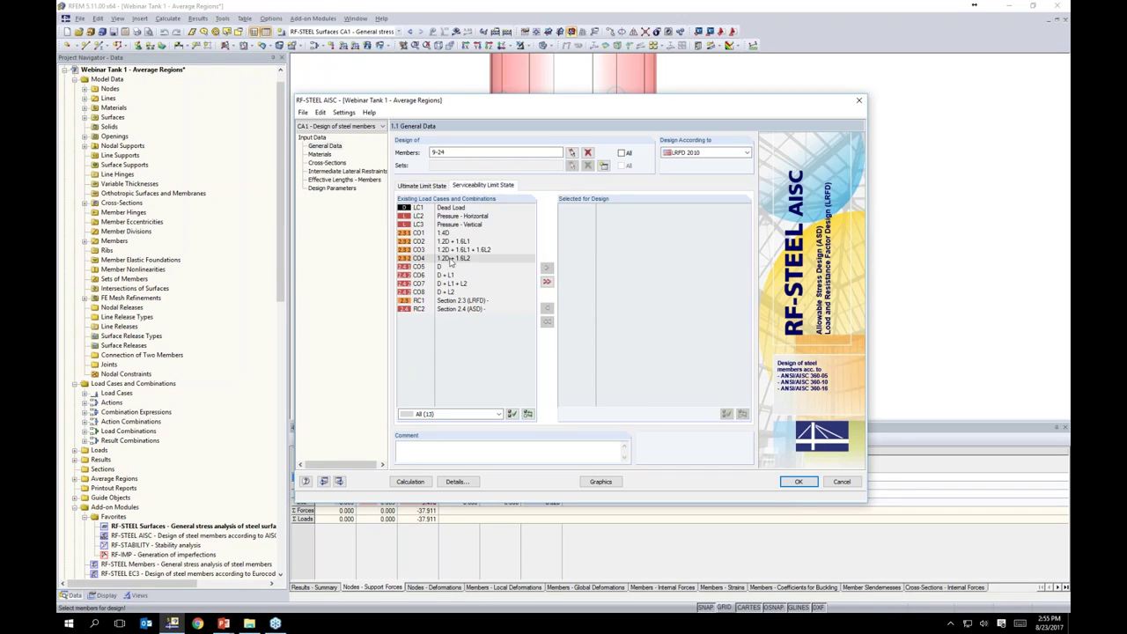
left_click(446, 292, "shift")
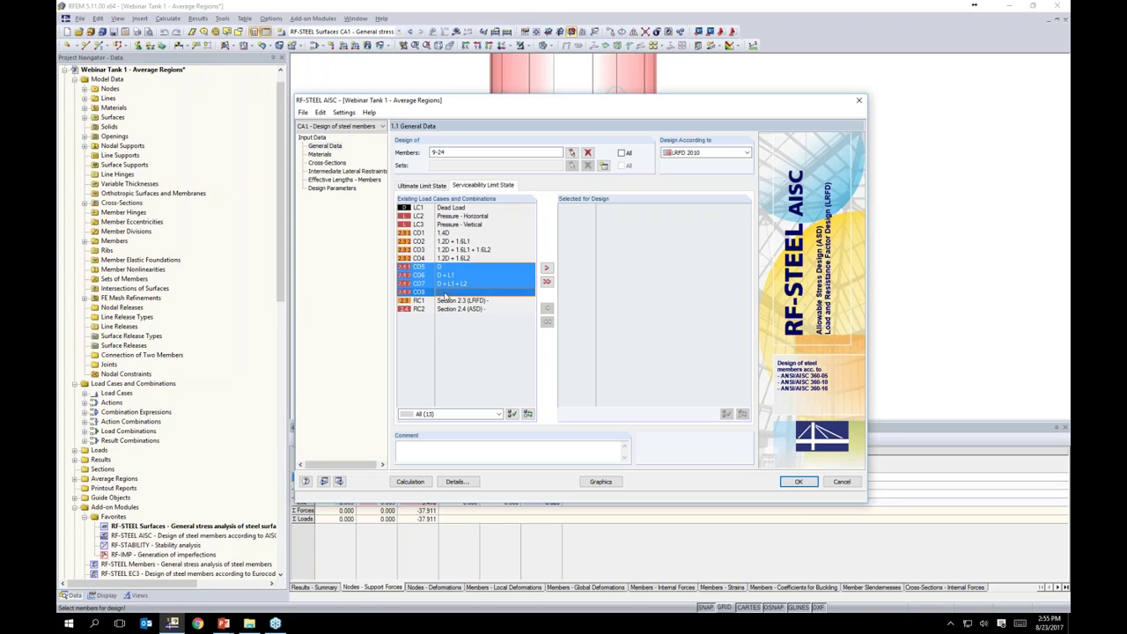
left_click(546, 267)
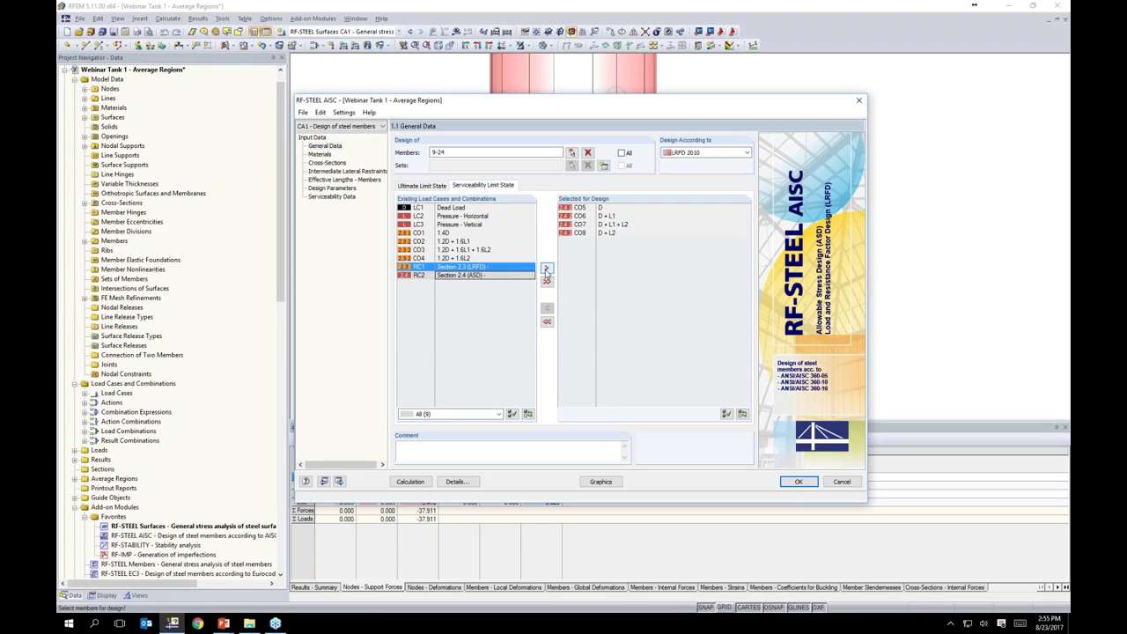
- Review the Steel A53, Grade B material and the optimization options of the Pipes x-Strong 10 cross-section
left_click(322, 154)
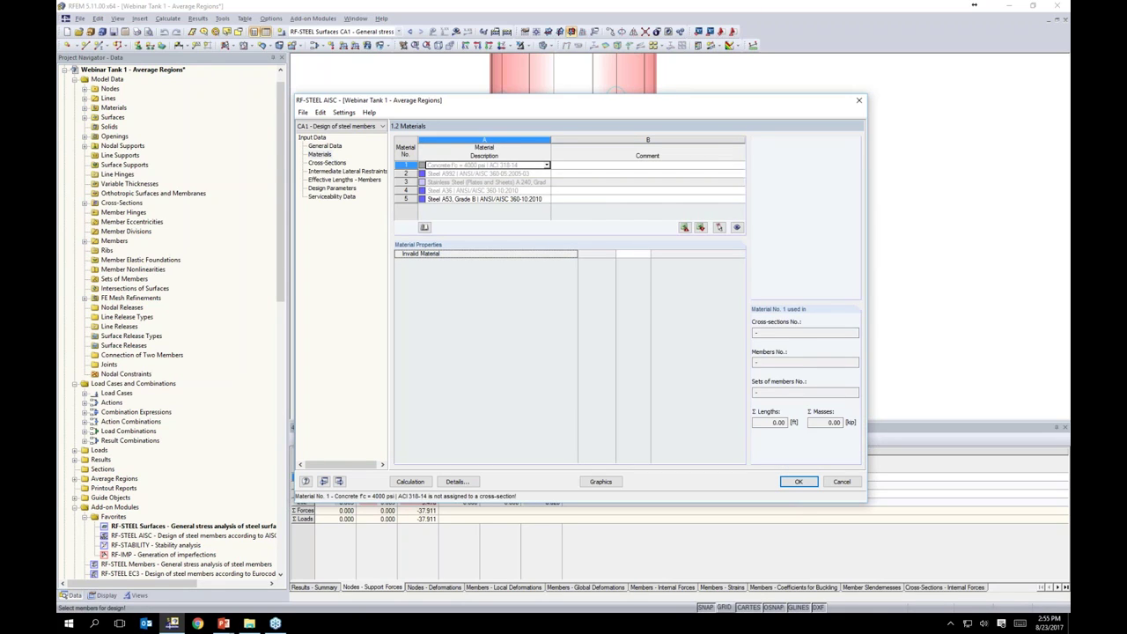
left_click(467, 199)
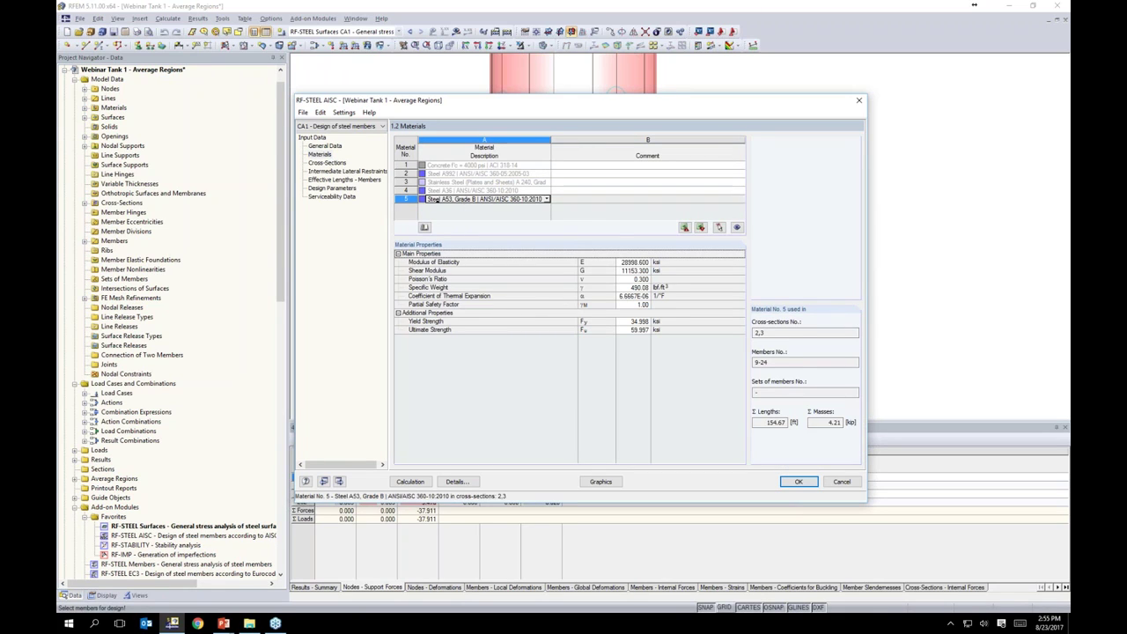
left_click(326, 162)
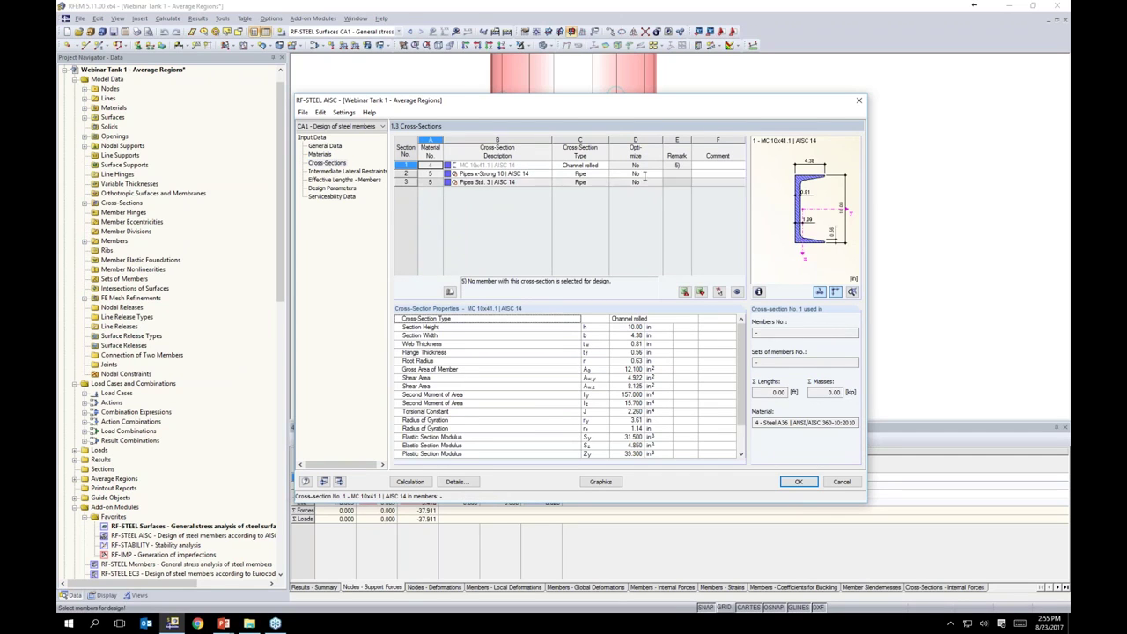
left_click(643, 174)
left_click(657, 174)
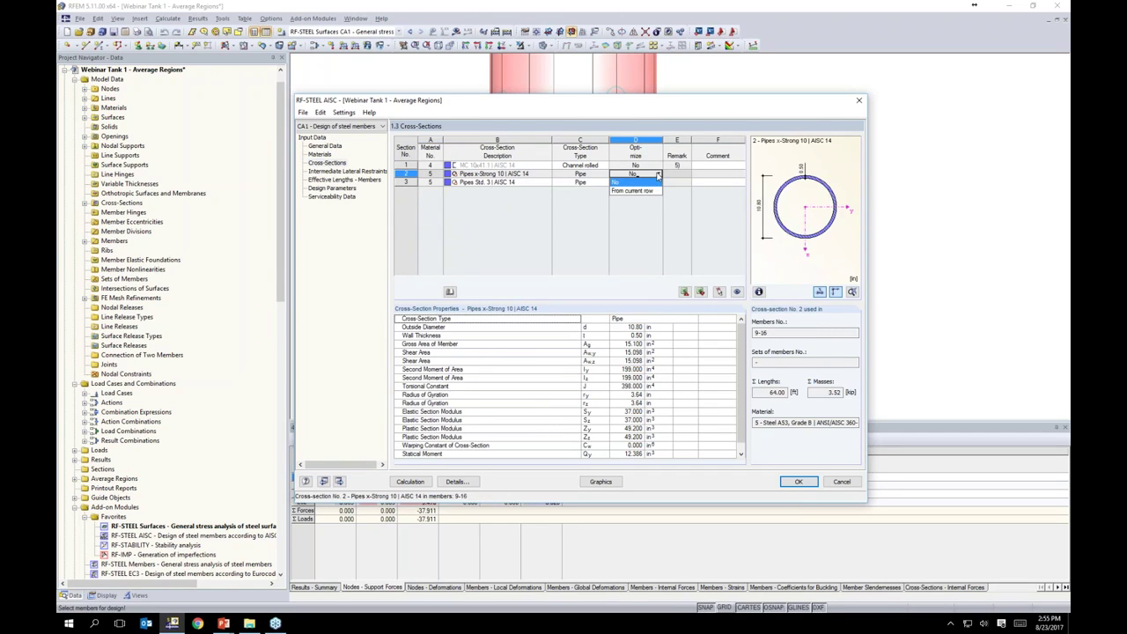
left_click(657, 174)
- Review the intermediate lateral restraints, effective lengths and design parameters of the members, comparing them with the model
left_click(347, 170)
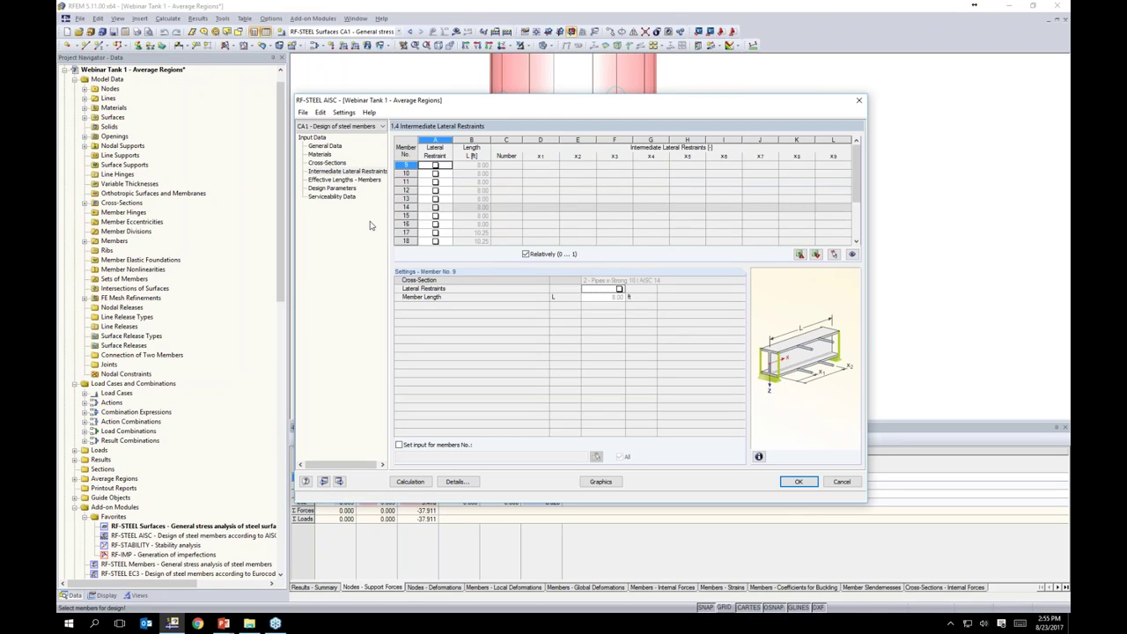
left_click(344, 180)
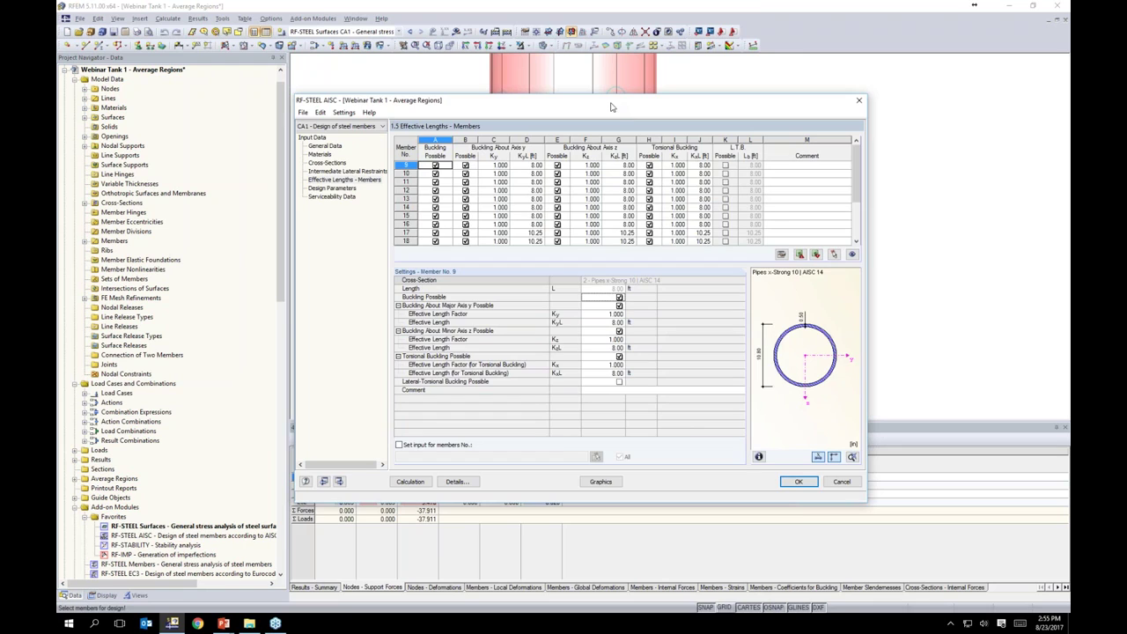
left_click_drag(612, 106, 608, 298)
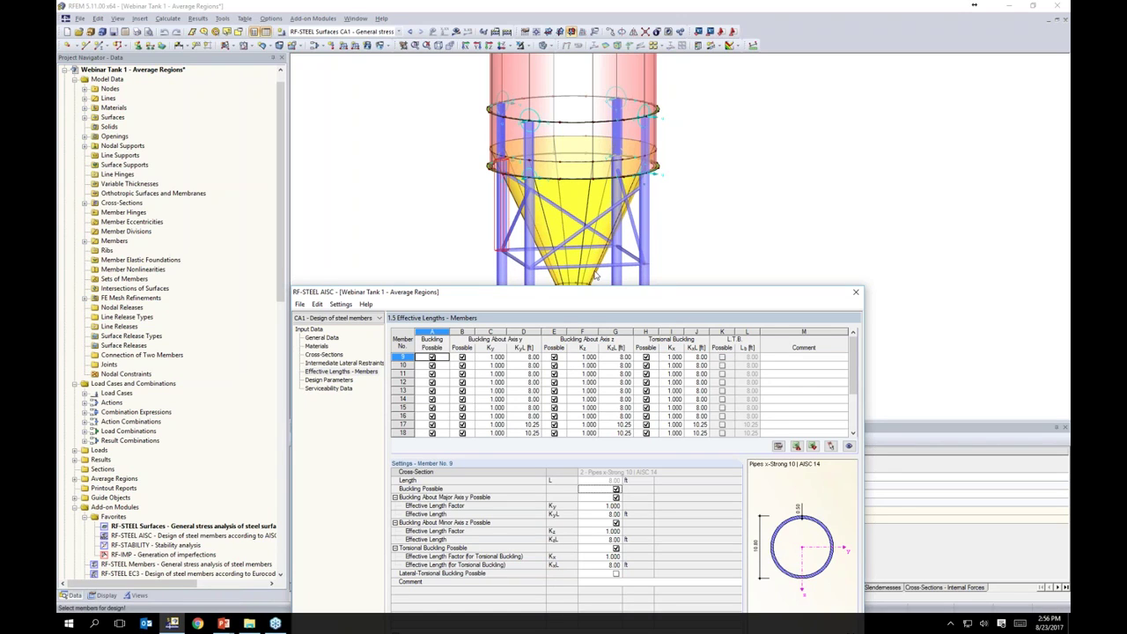
left_click_drag(533, 300, 537, 113)
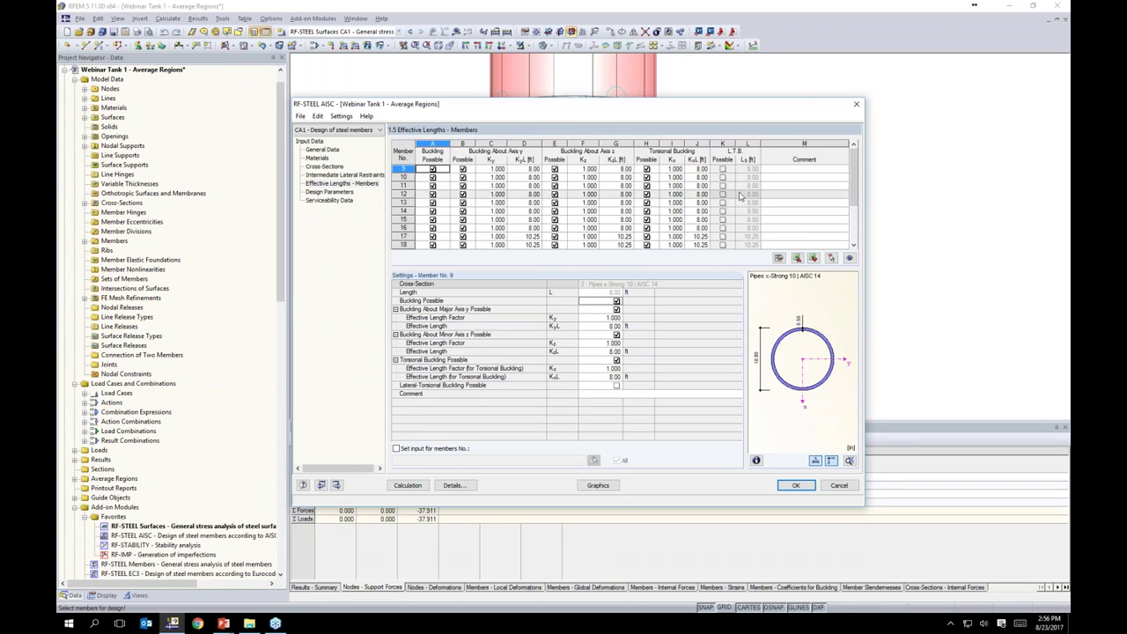
left_click(326, 191)
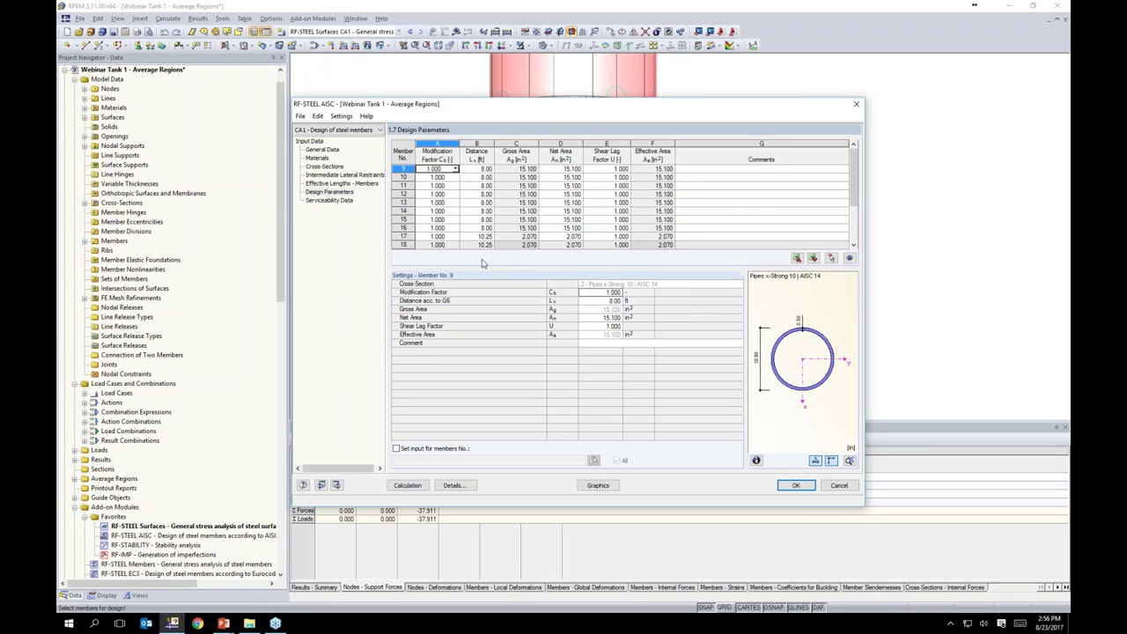
- Fill in the serviceability data with reference to single members, selecting the columns and bracing, members 9-24, graphically
left_click(328, 200)
left_click(481, 173)
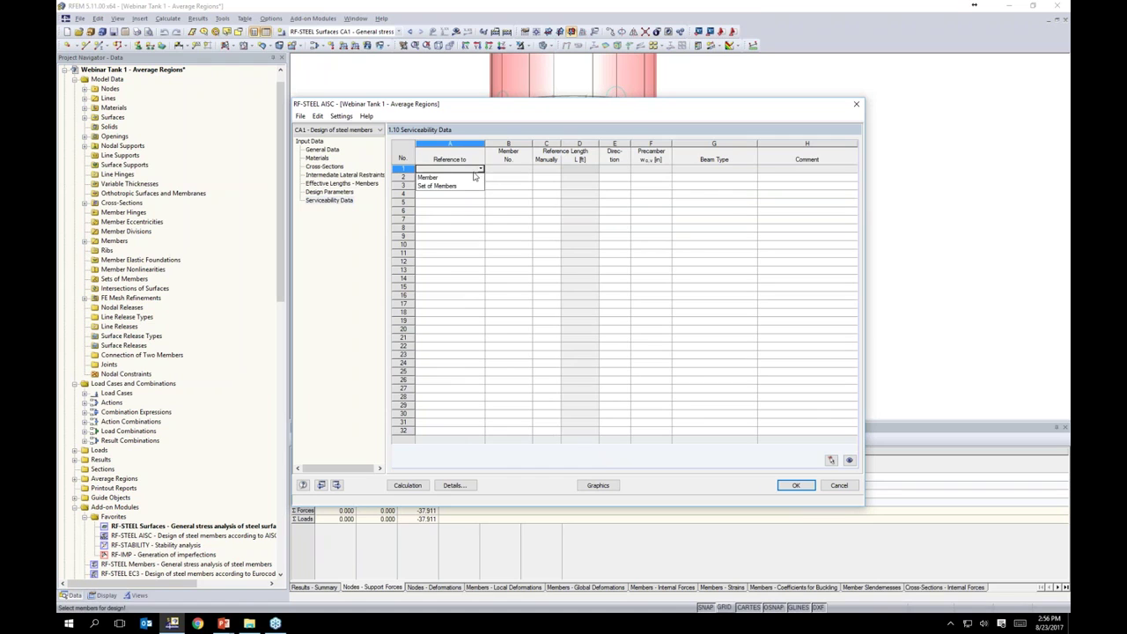
left_click(441, 177)
left_click(501, 170)
left_click(528, 169)
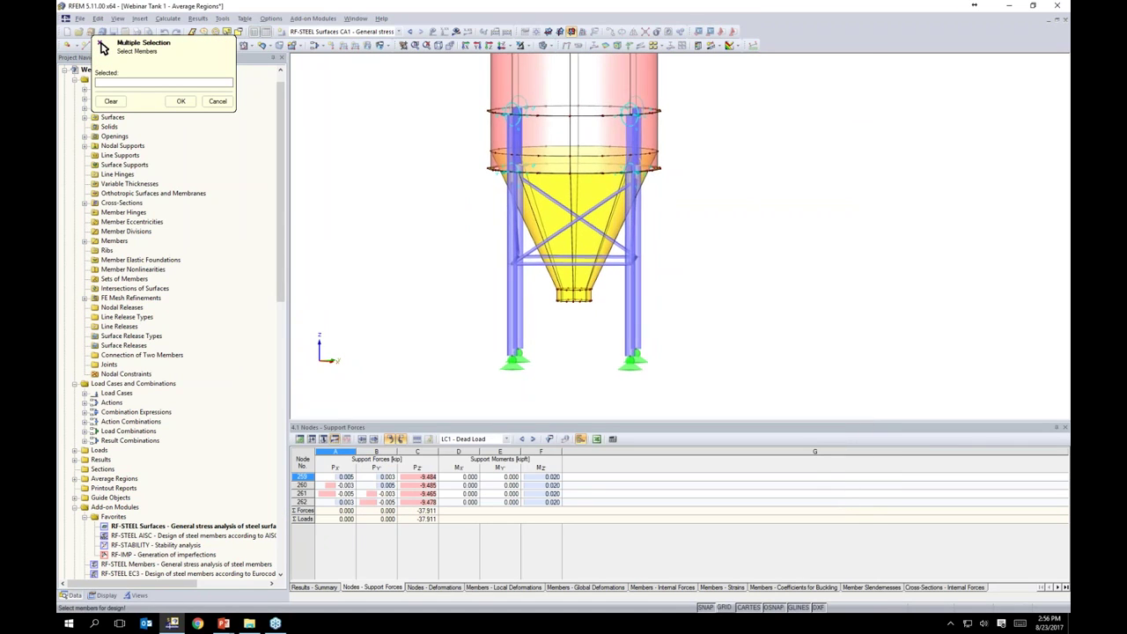
left_click_drag(473, 161, 727, 405)
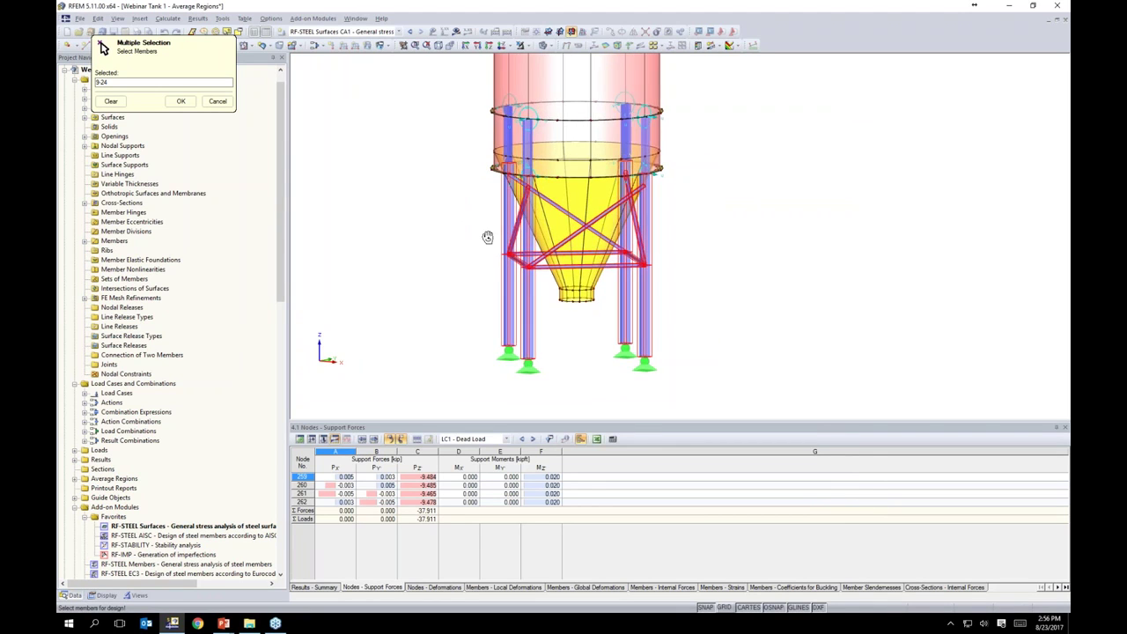
left_click(181, 101)
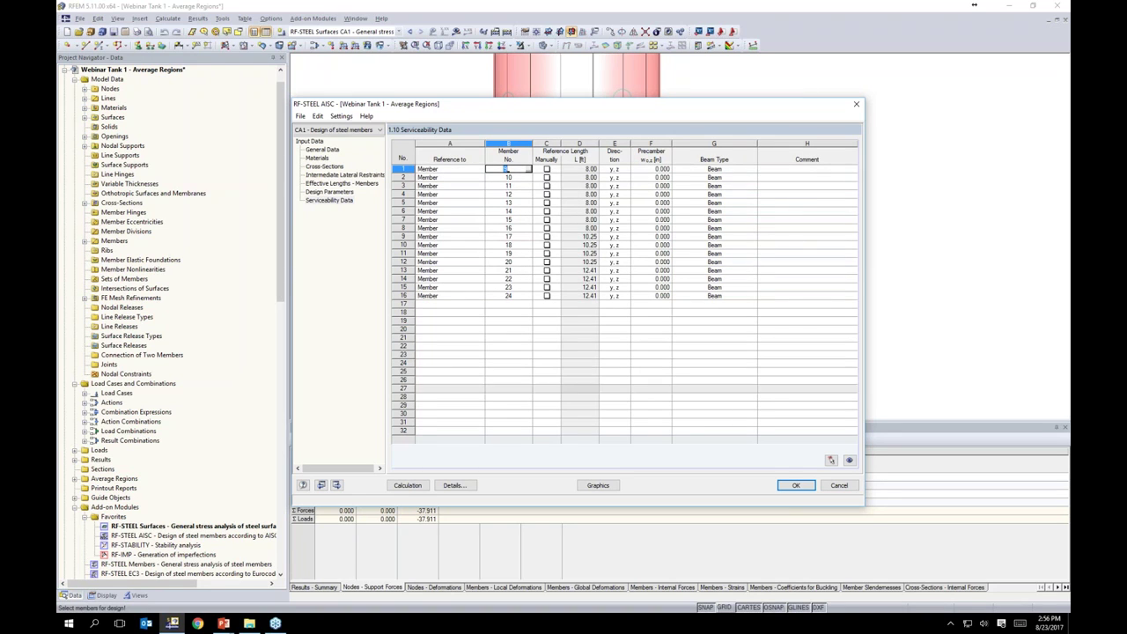
- Accept the L/360 limiting deflection in the design details and run the AISC calculation
left_click(454, 485)
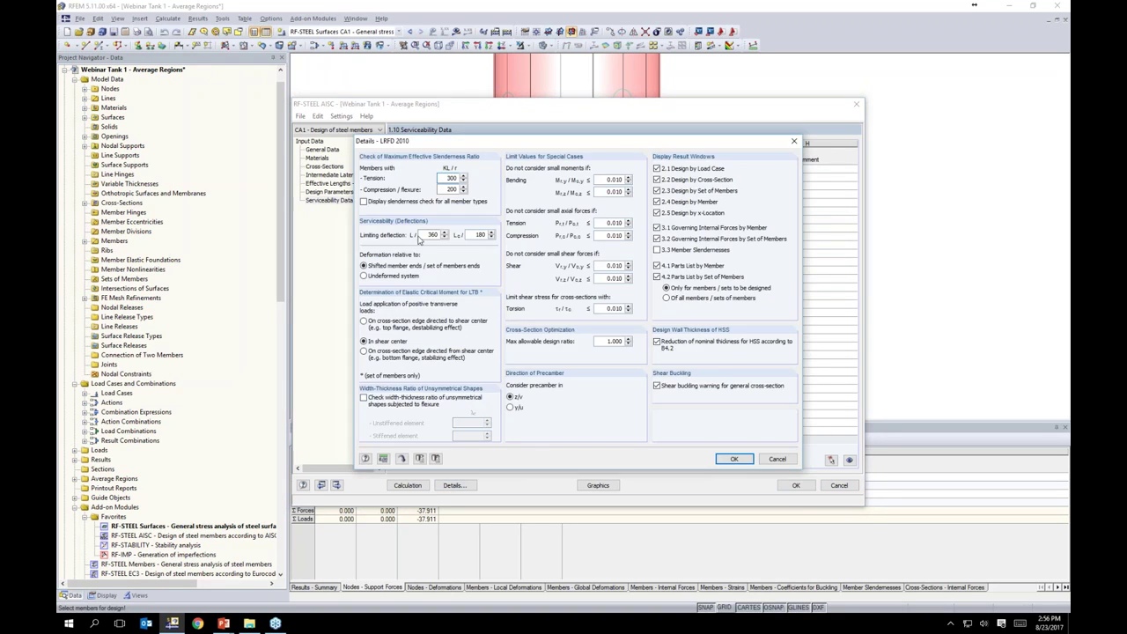
double_click(422, 233)
left_click(732, 460)
left_click(407, 485)
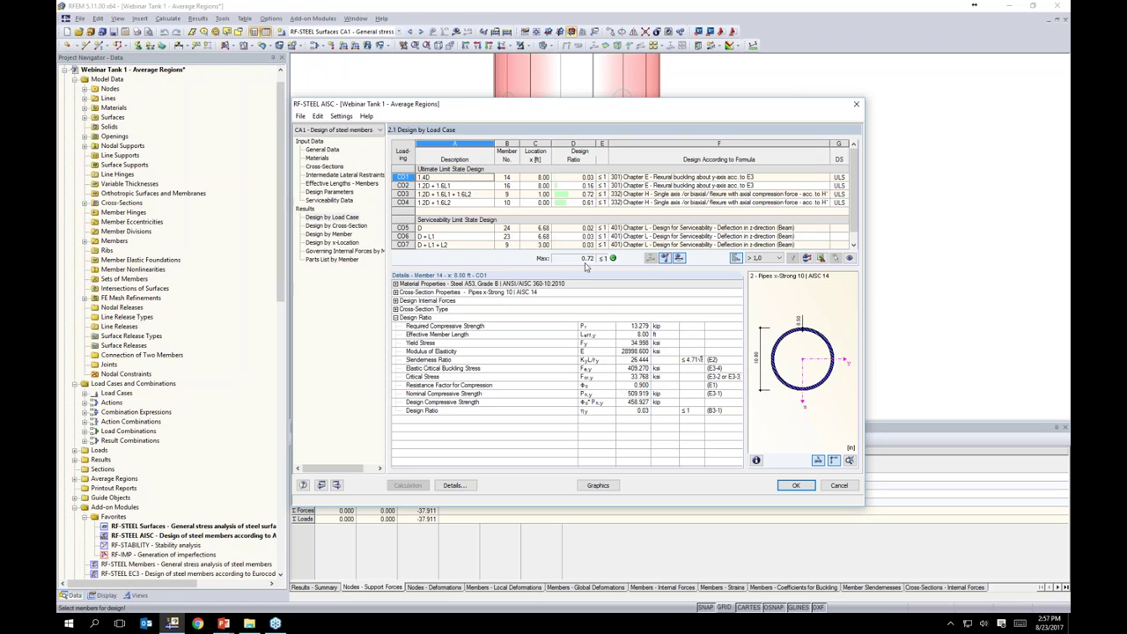
- Review the design ratios by load case, cross-section and member, checking the corresponding member locations in the model
left_click_drag(530, 109, 517, 230)
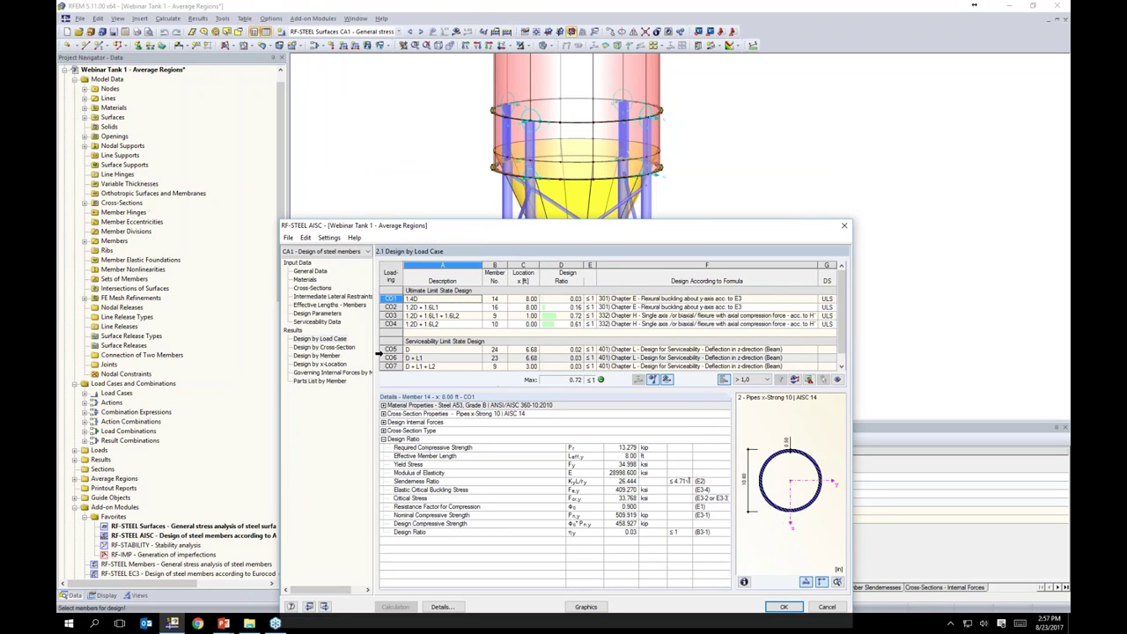
left_click(335, 348)
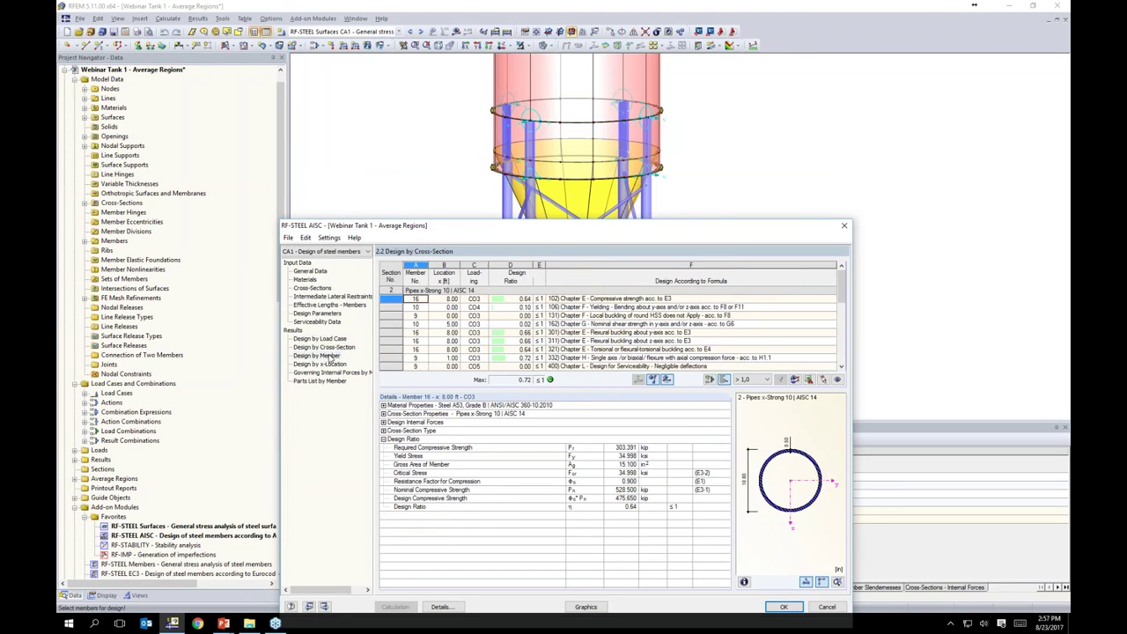
left_click(319, 356)
left_click_drag(604, 228, 586, 308)
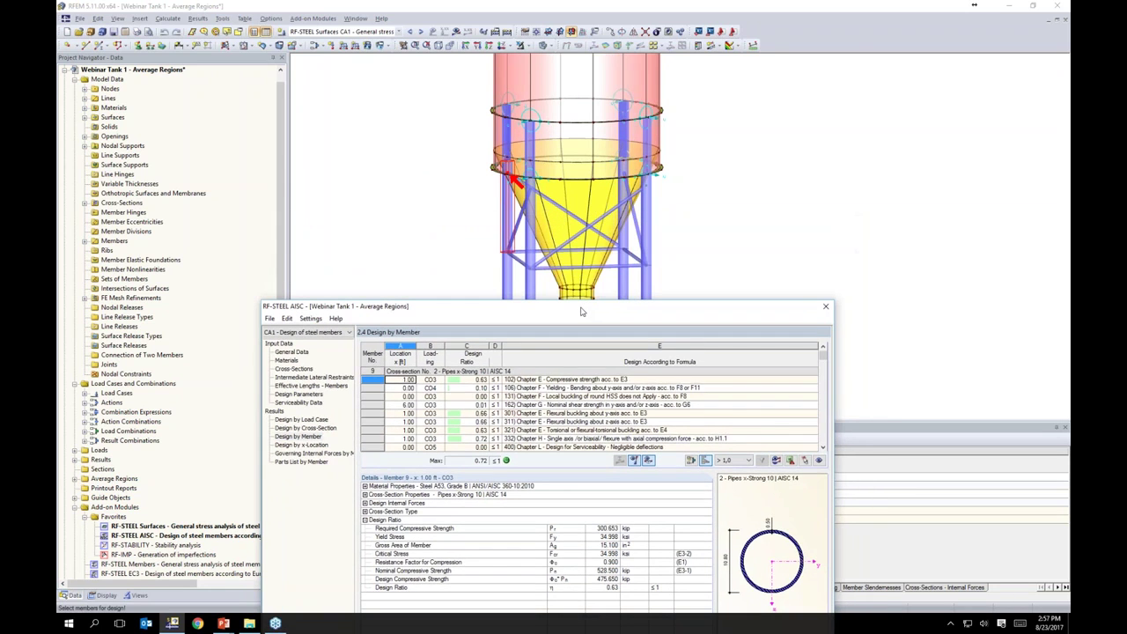
left_click(549, 398)
scroll(549, 398, "down", 6)
scroll(590, 405, "down", 8)
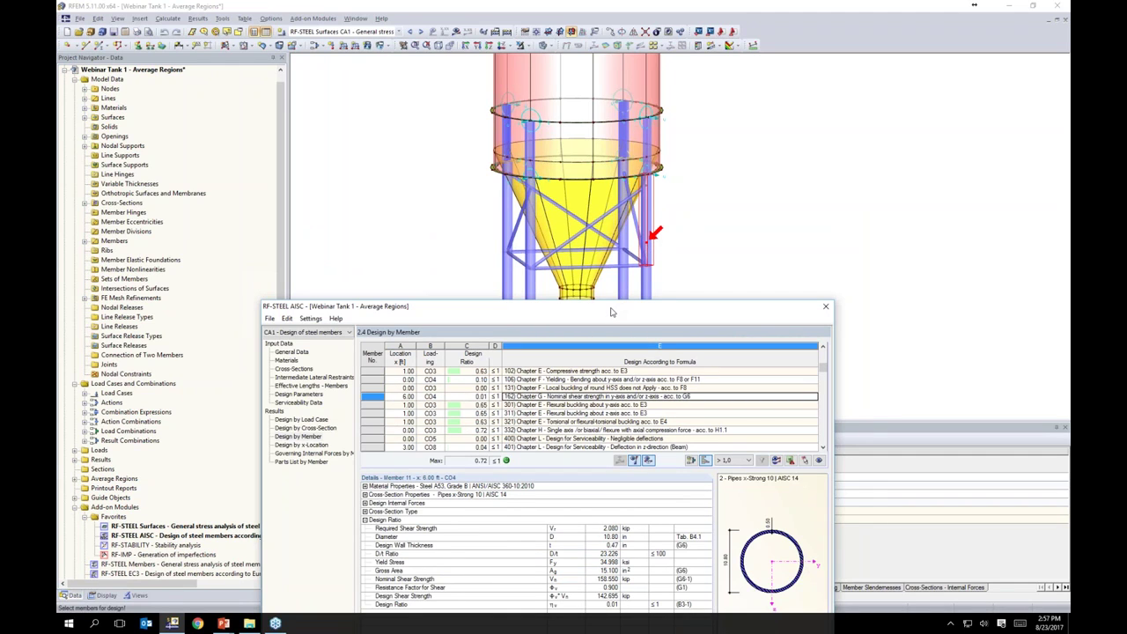
left_click_drag(612, 311, 644, 142)
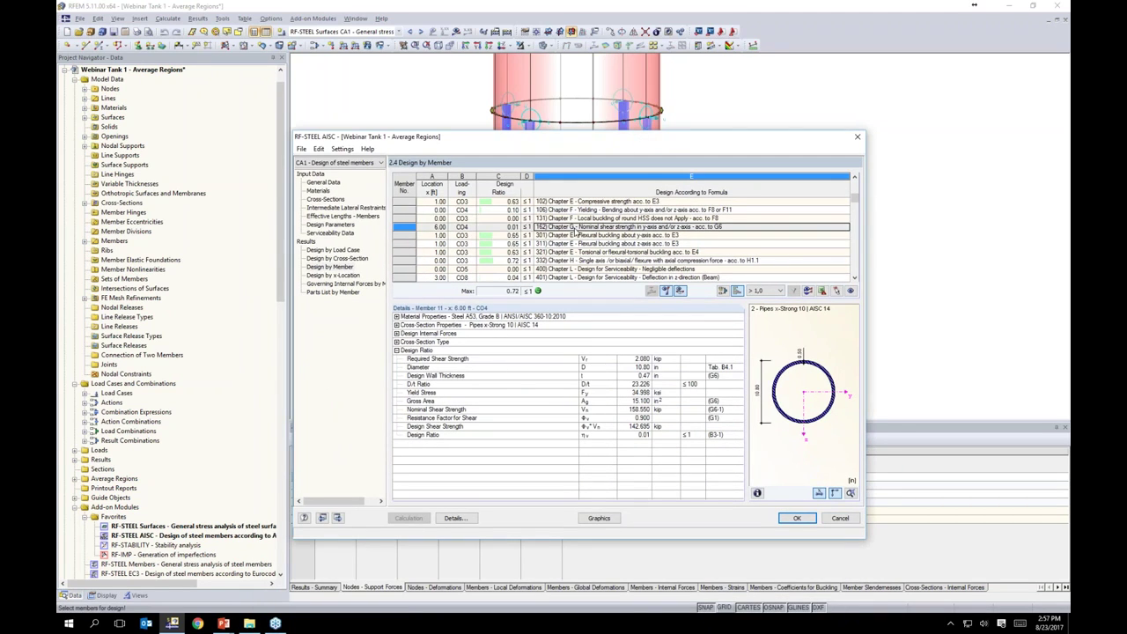
- Examine member 11's compression, bending, local buckling, shear and torsional buckling checks, including the cross-section type and design ratio details
scroll(572, 231, "up", 1)
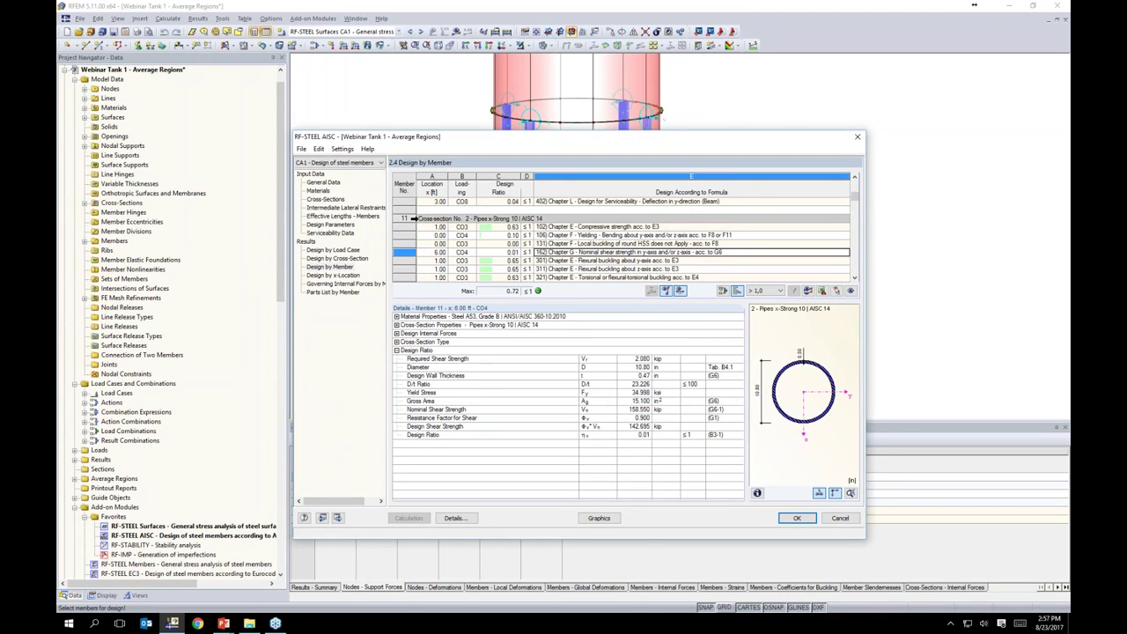
left_click(575, 229)
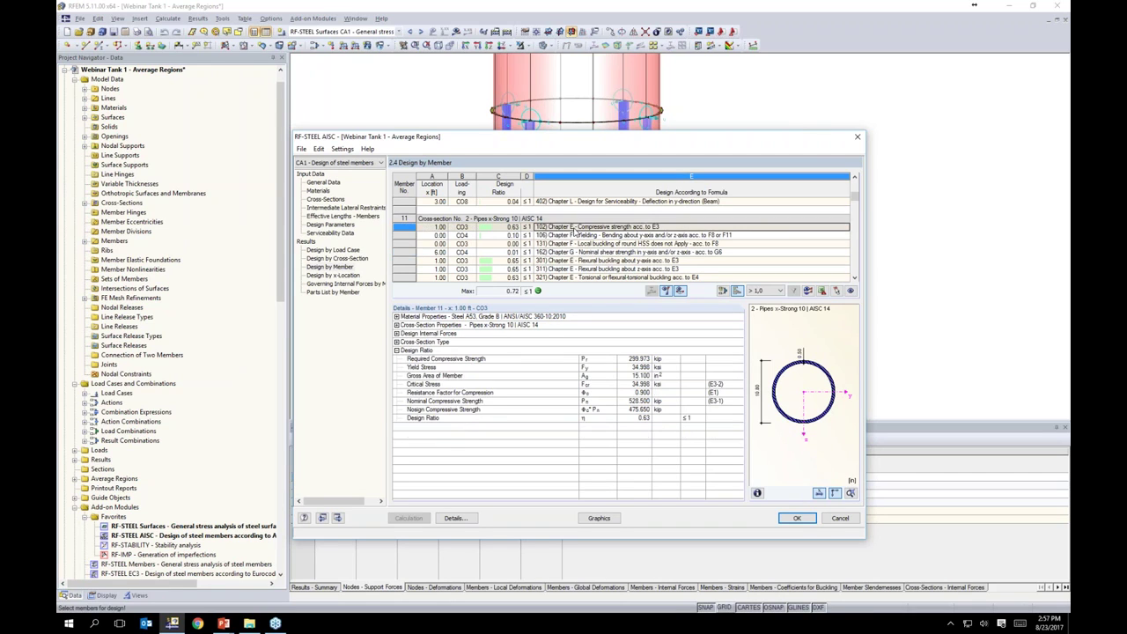
left_click(574, 235)
left_click(572, 243)
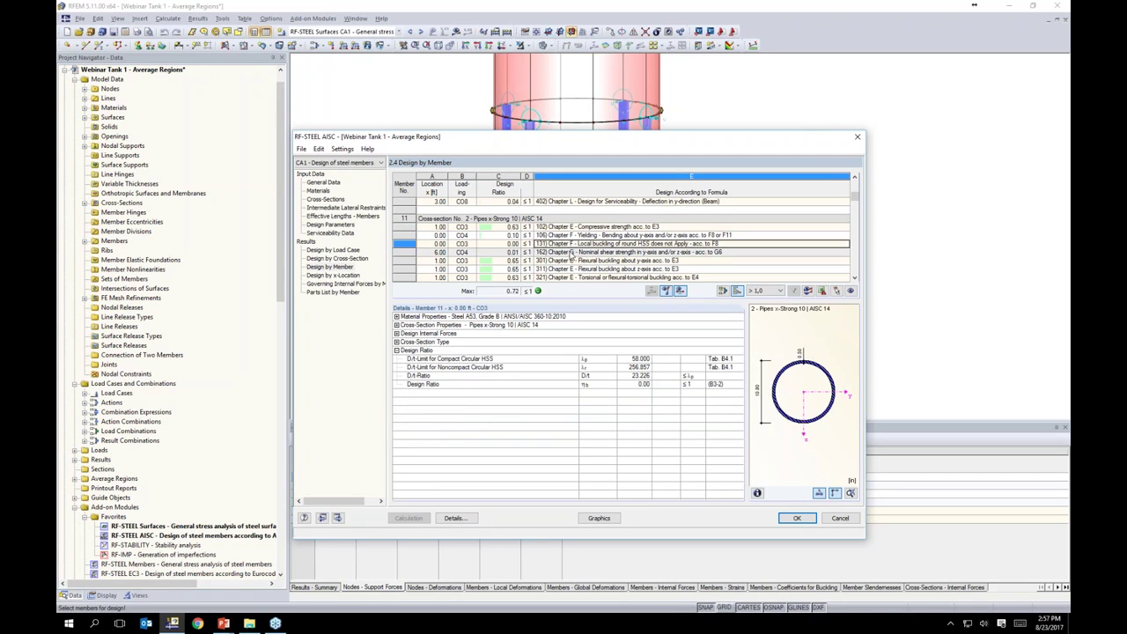
left_click(572, 252)
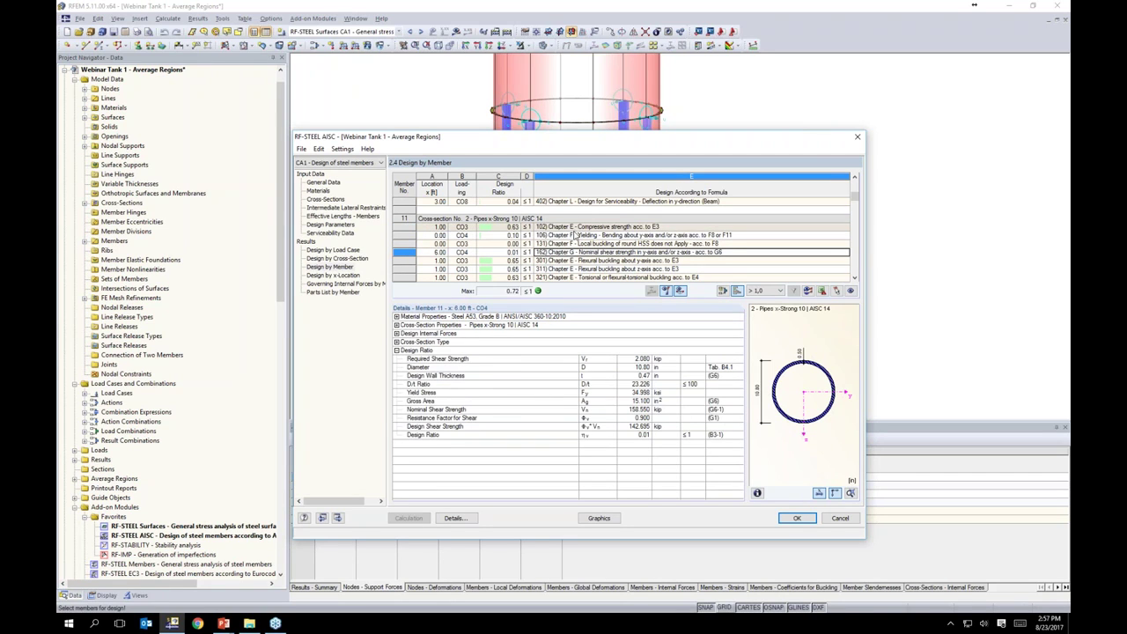
scroll(575, 256, "down", 1)
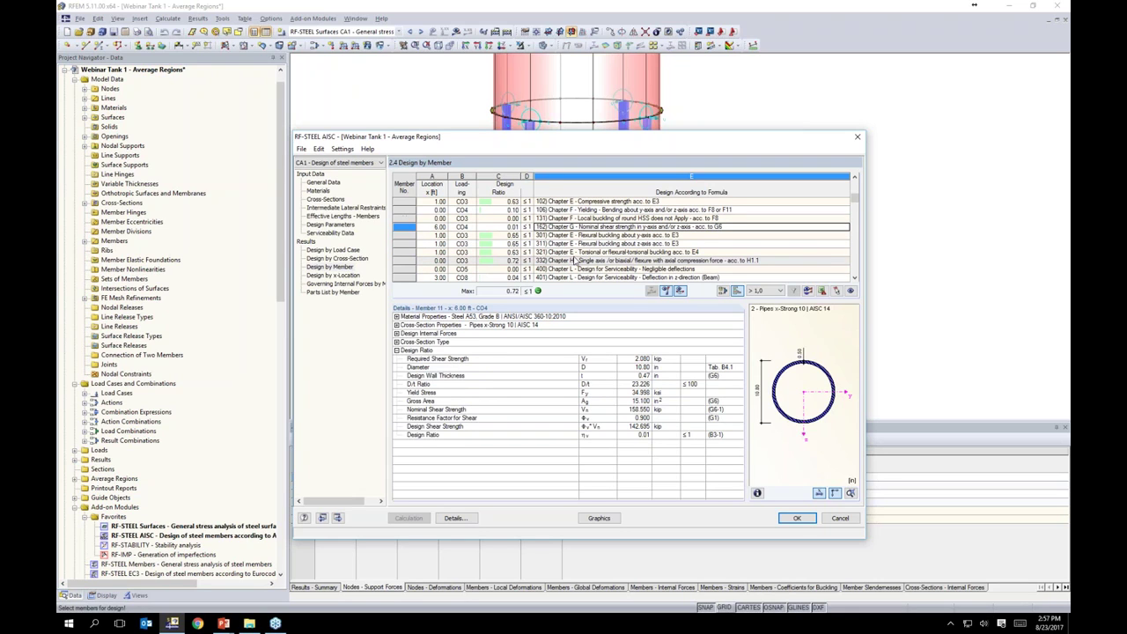
left_click(572, 252)
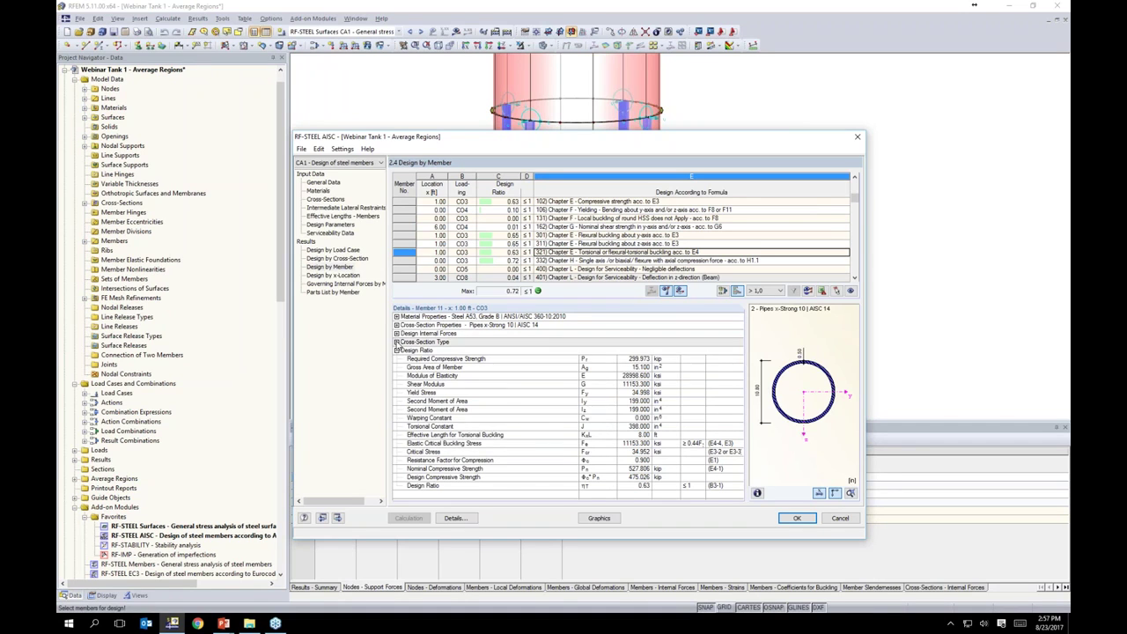
left_click(397, 342)
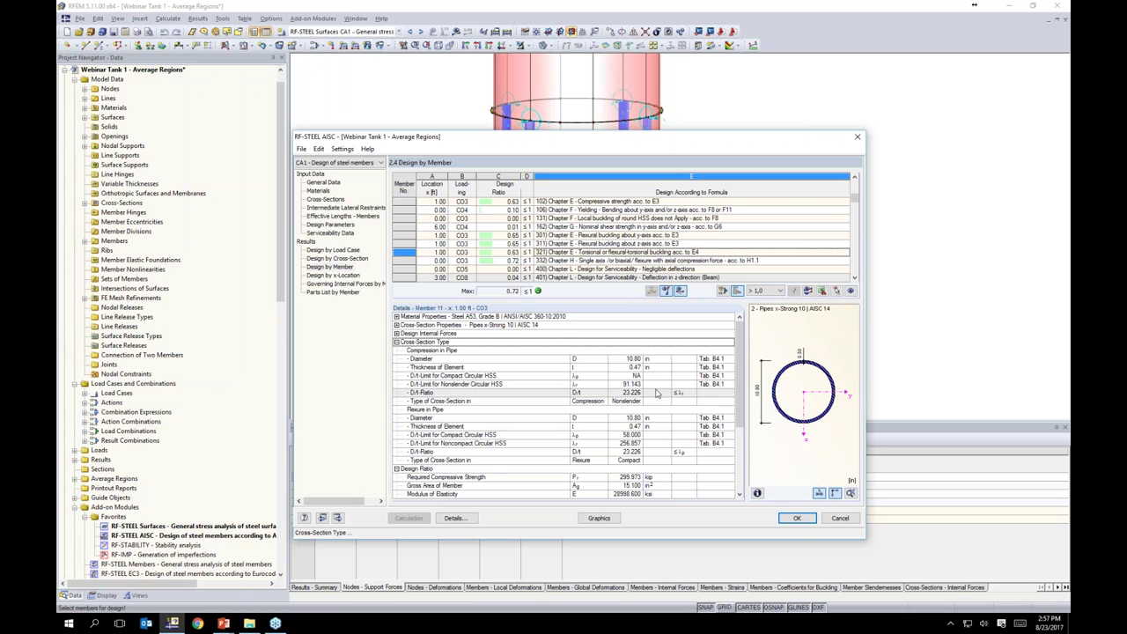
scroll(656, 394, "down", 4)
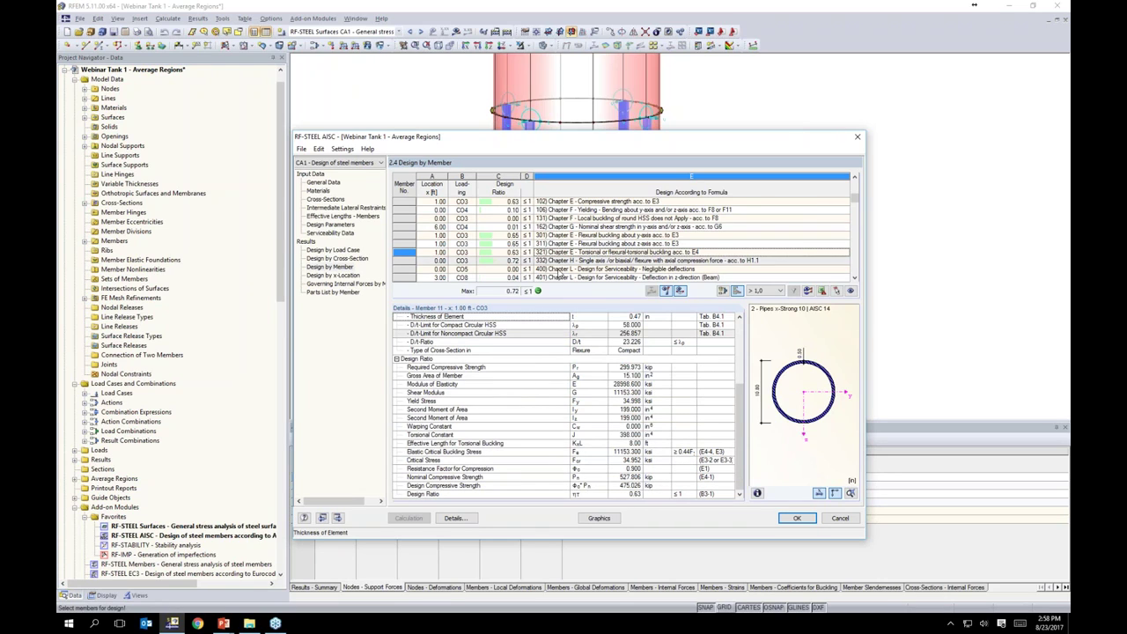
- Check member 11's serviceability deflection details, and view the parts list by member
left_click(543, 276)
scroll(542, 252, "down", 3)
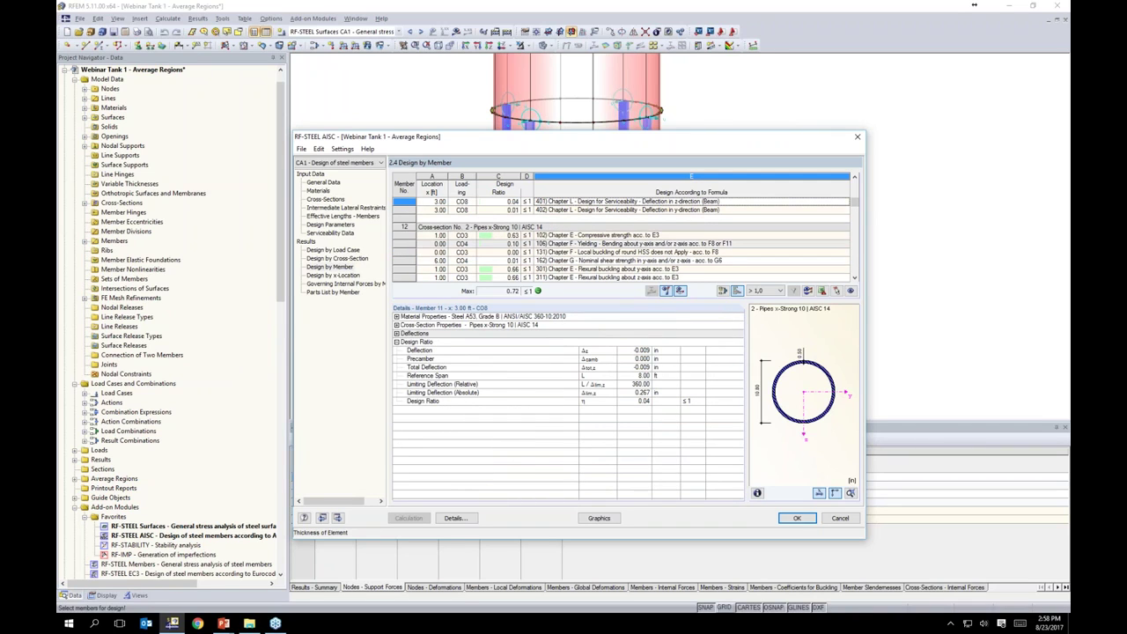
left_click(316, 292)
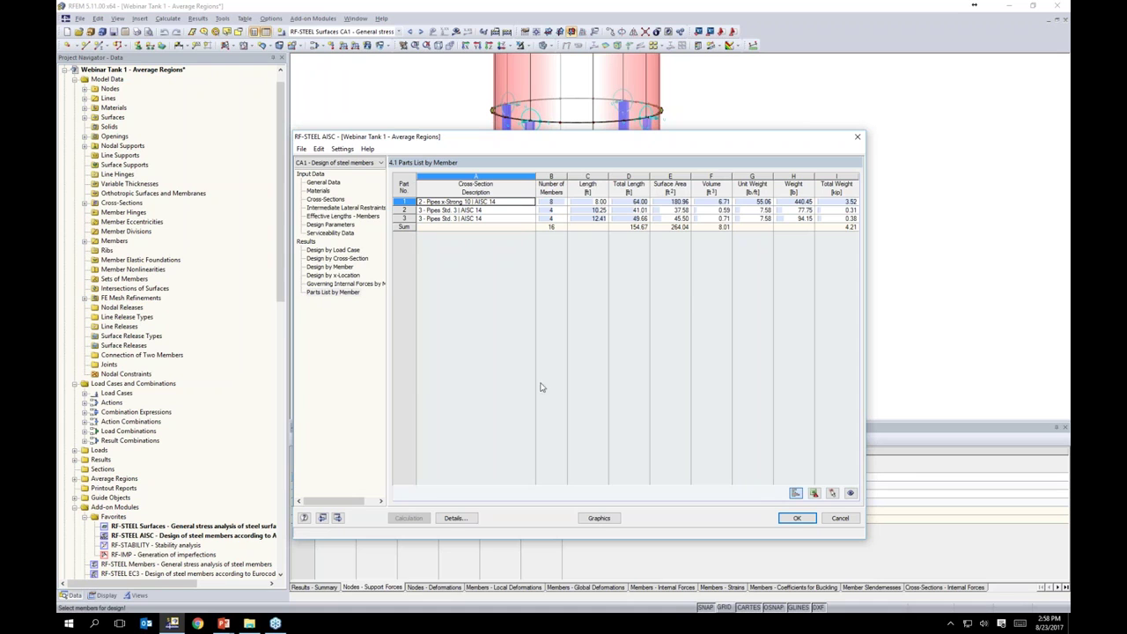
- Show the AISC design ratios graphically on the model and compare the ultimate and serviceability limit state diagrams
left_click(599, 518)
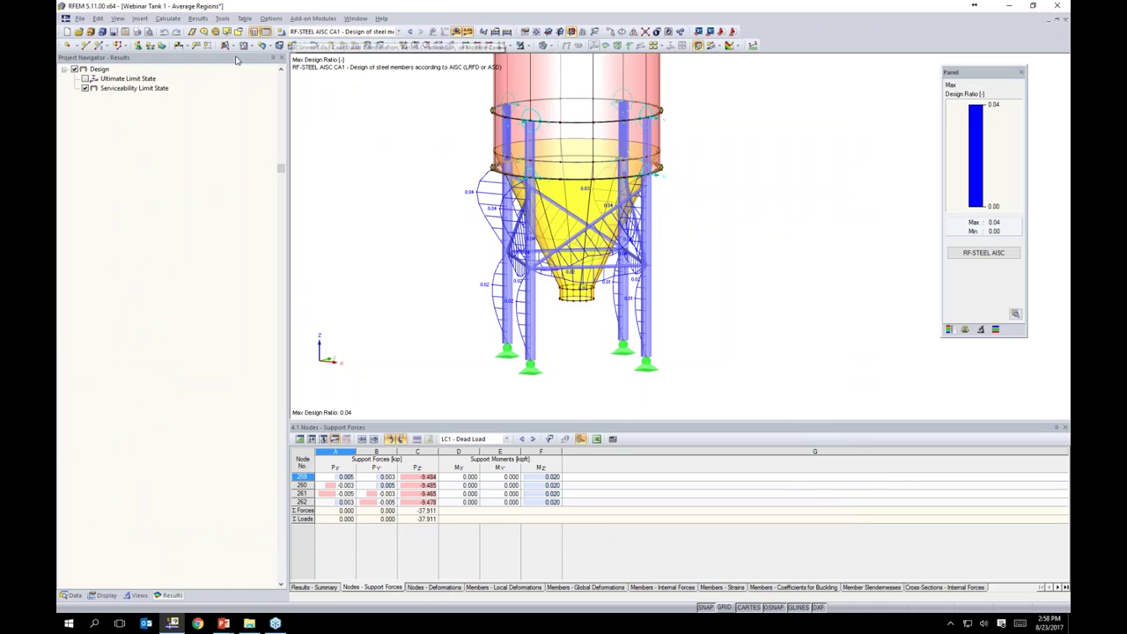
left_click(85, 78)
left_click(85, 88)
middle_click_drag(748, 256, 799, 256, "ctrl")
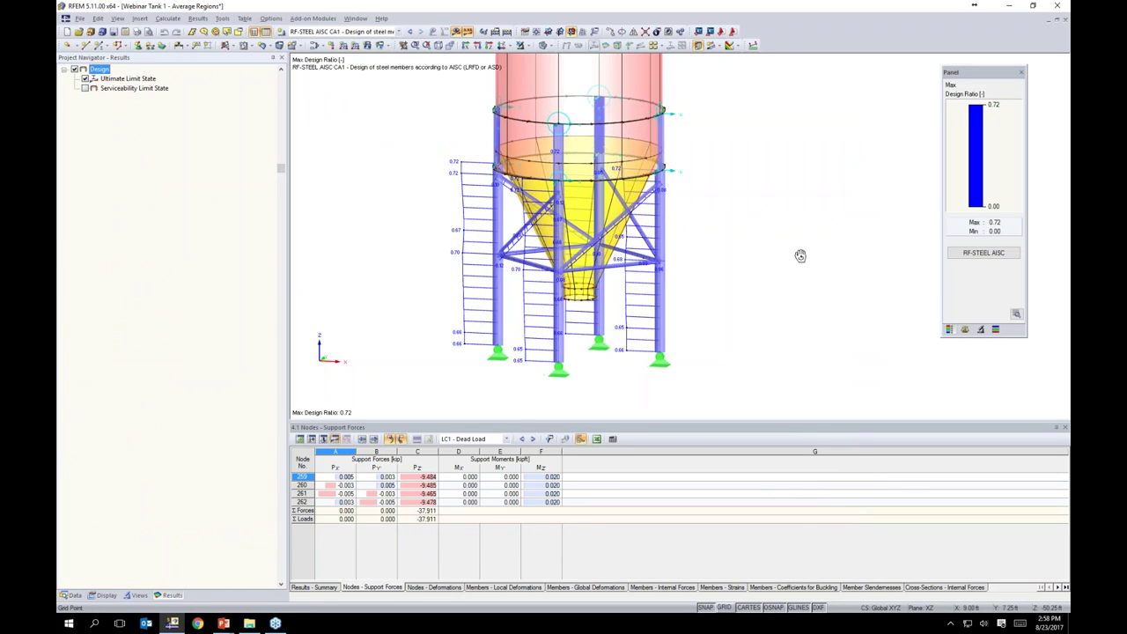
left_click(86, 88)
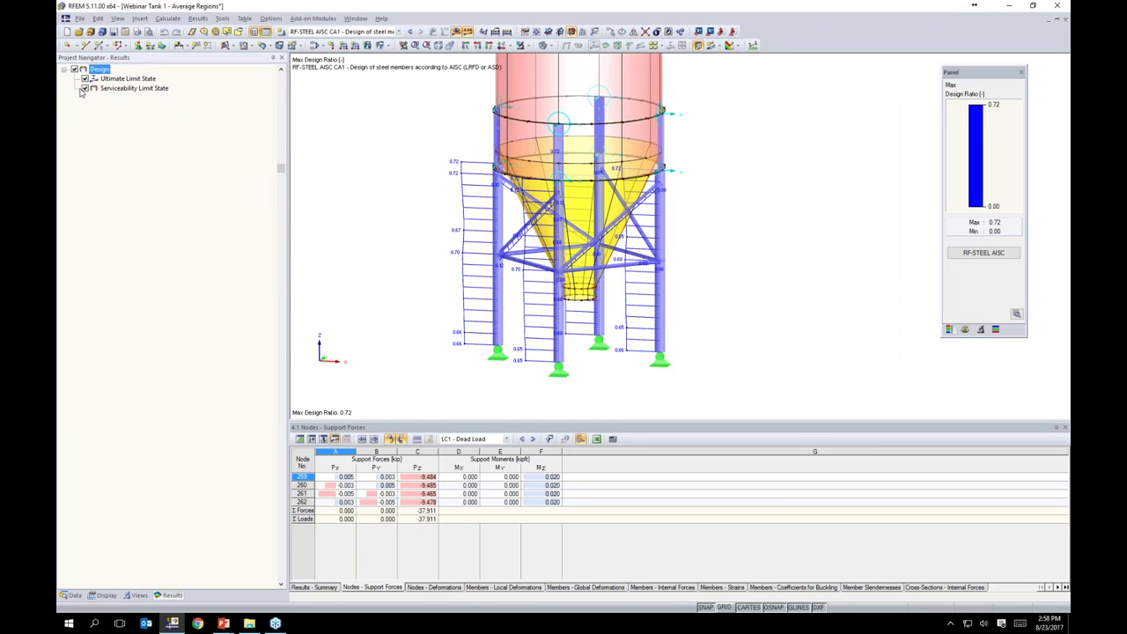
left_click(85, 79)
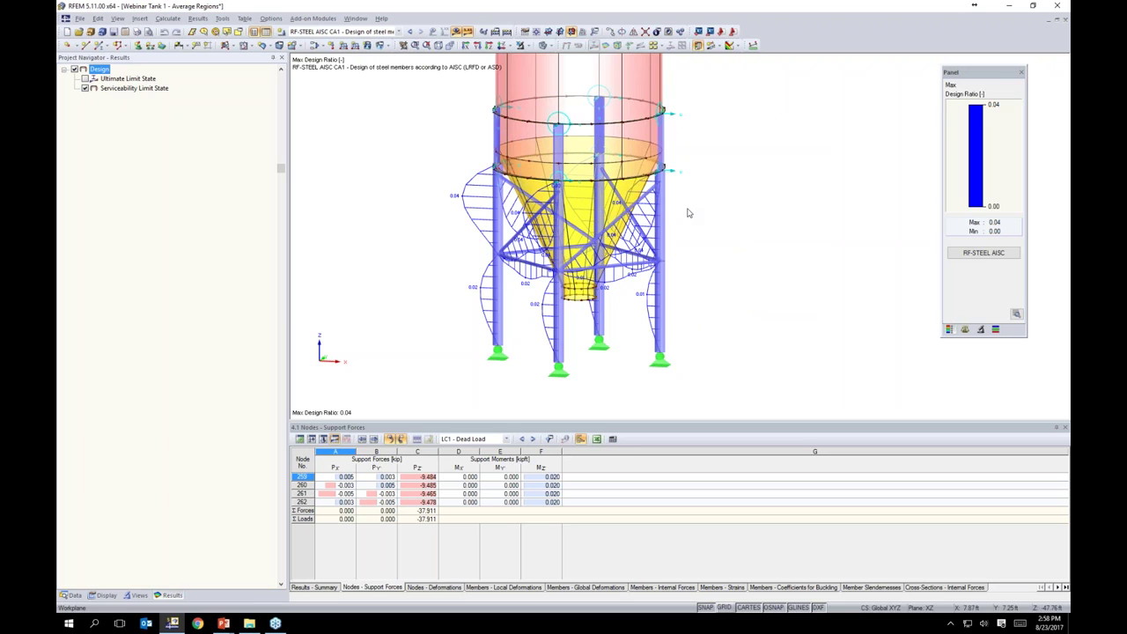
left_click(84, 78)
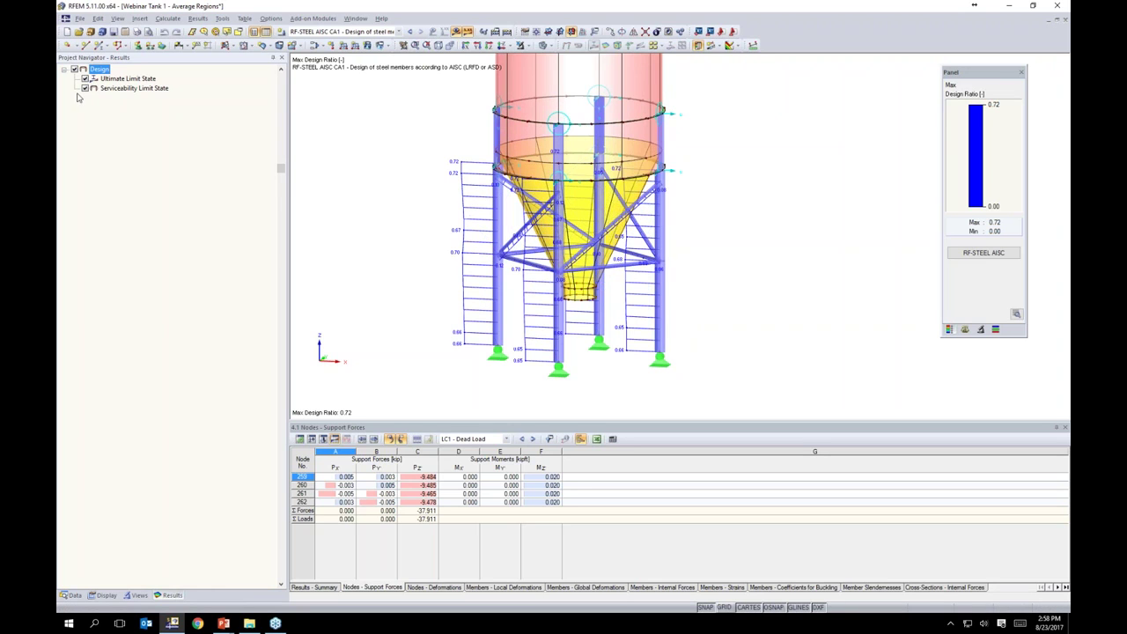
- Set up an RF-STABILITY analysis with 10 lowest eigenvalues, importing axial forces from LC3 - Pressure - Vertical, and accept the input
left_click(70, 595)
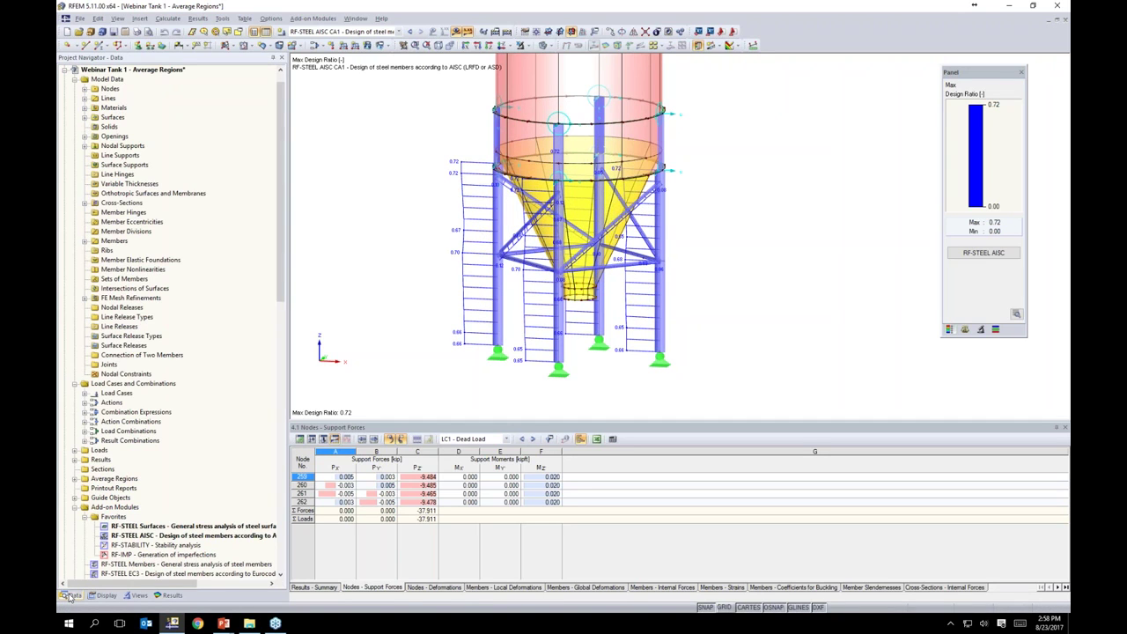
scroll(140, 458, "down", 2)
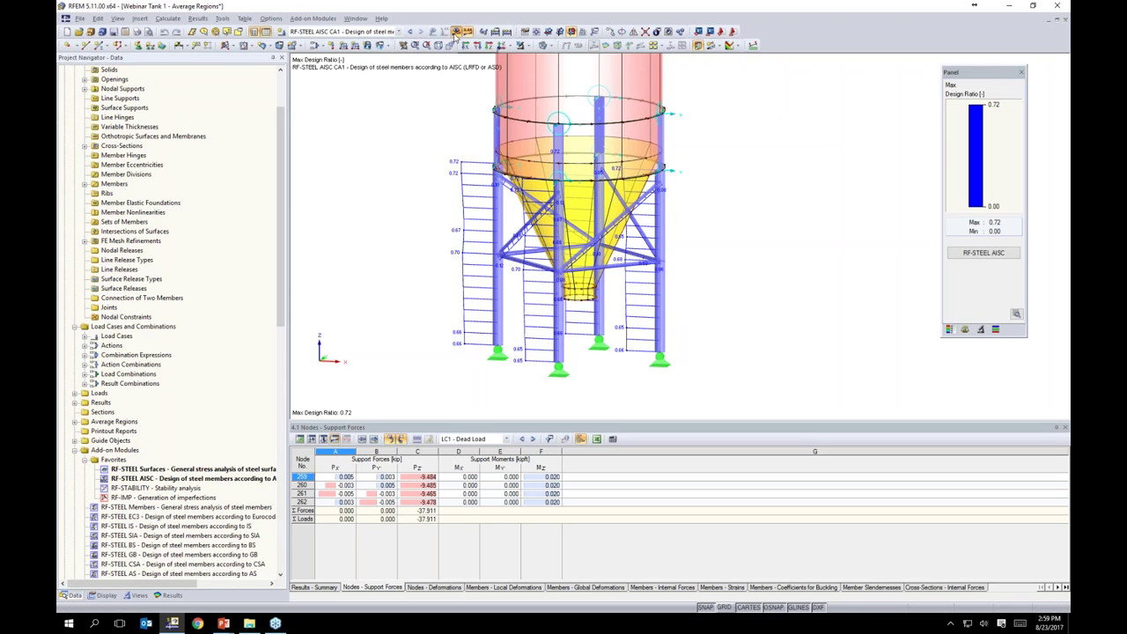
double_click(173, 487)
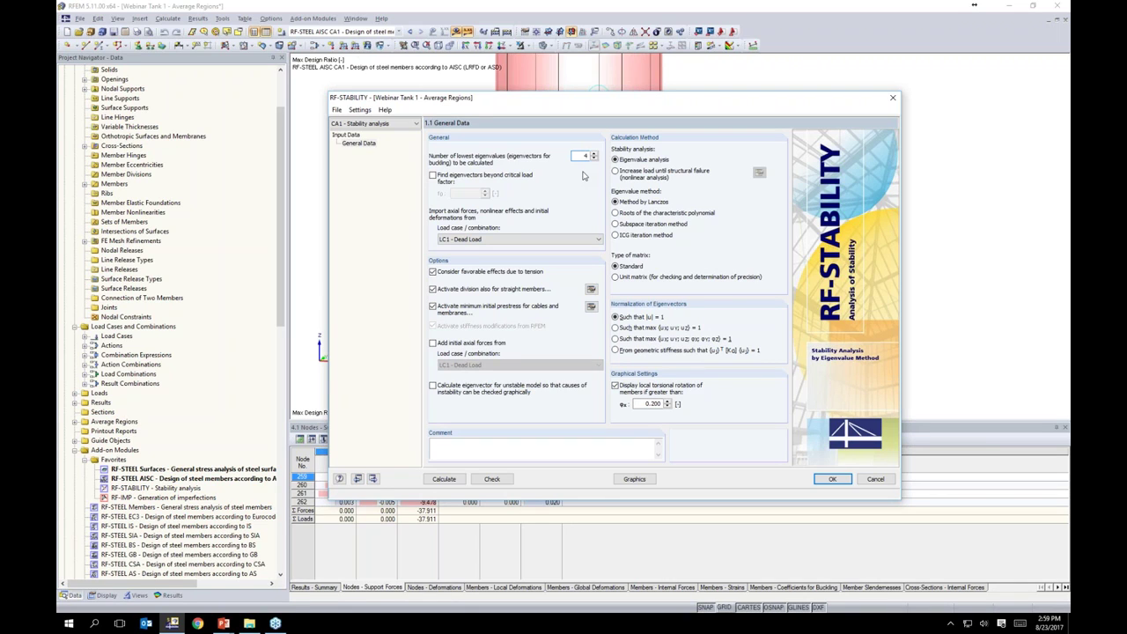
type("10")
left_click(483, 240)
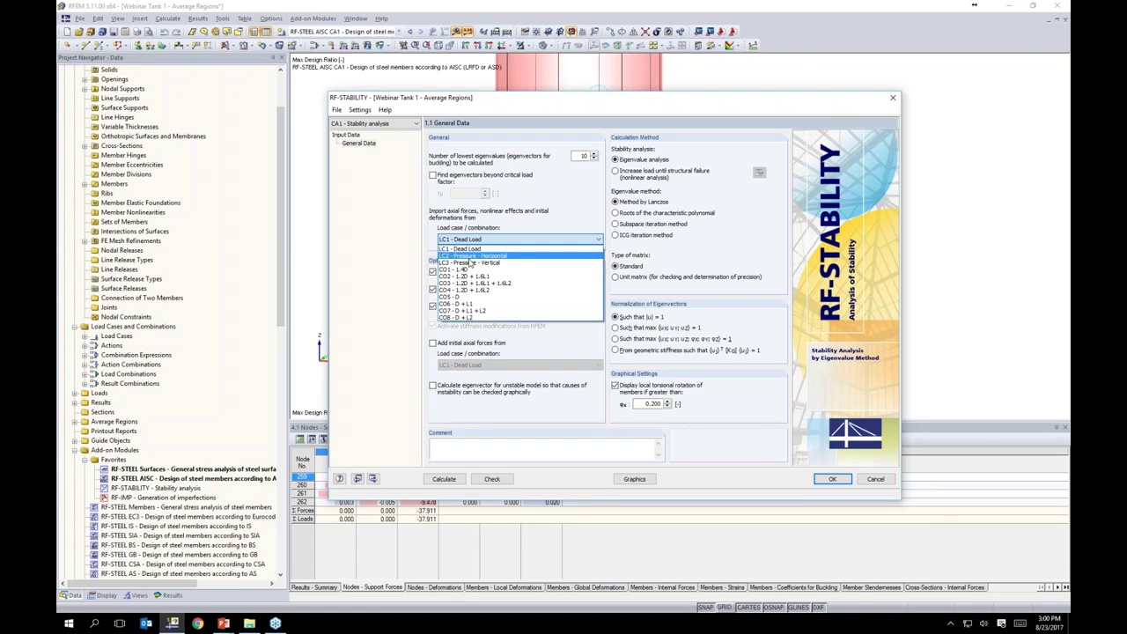
left_click(471, 262)
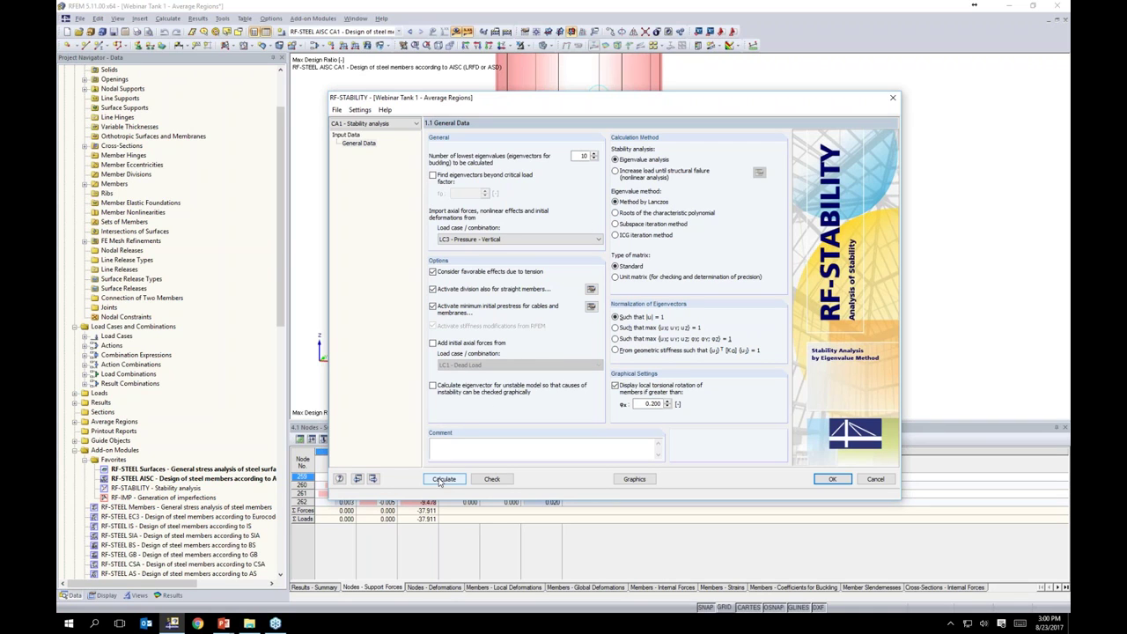
left_click(829, 480)
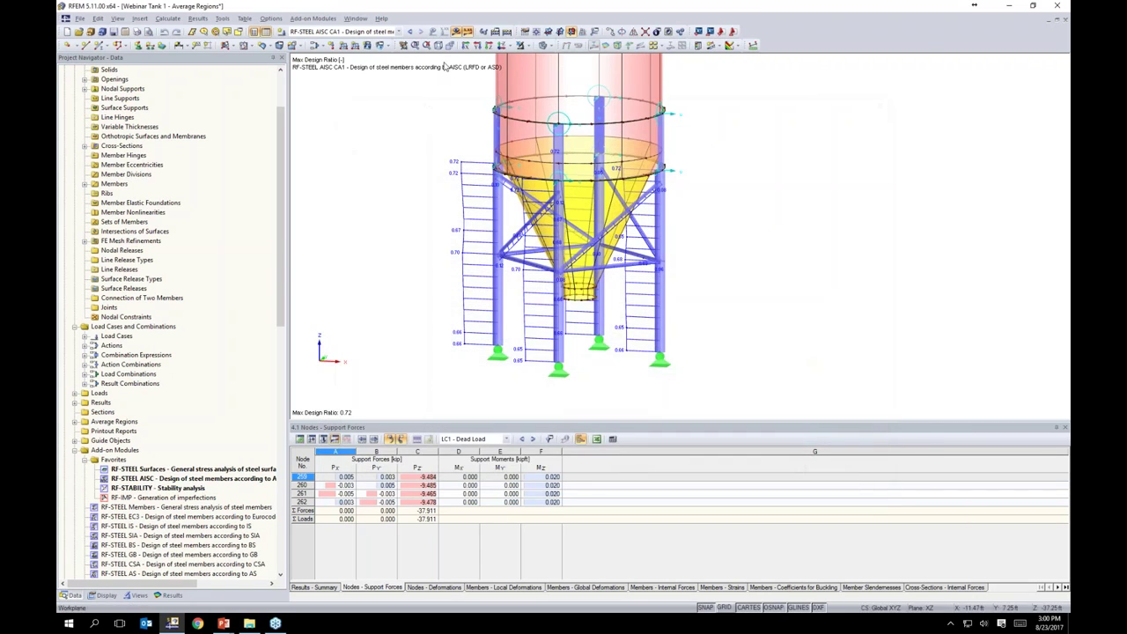
- Switch to the Webinar Tank 1 - Stability model and view its RF-STABILITY critical load factors
left_click(356, 18)
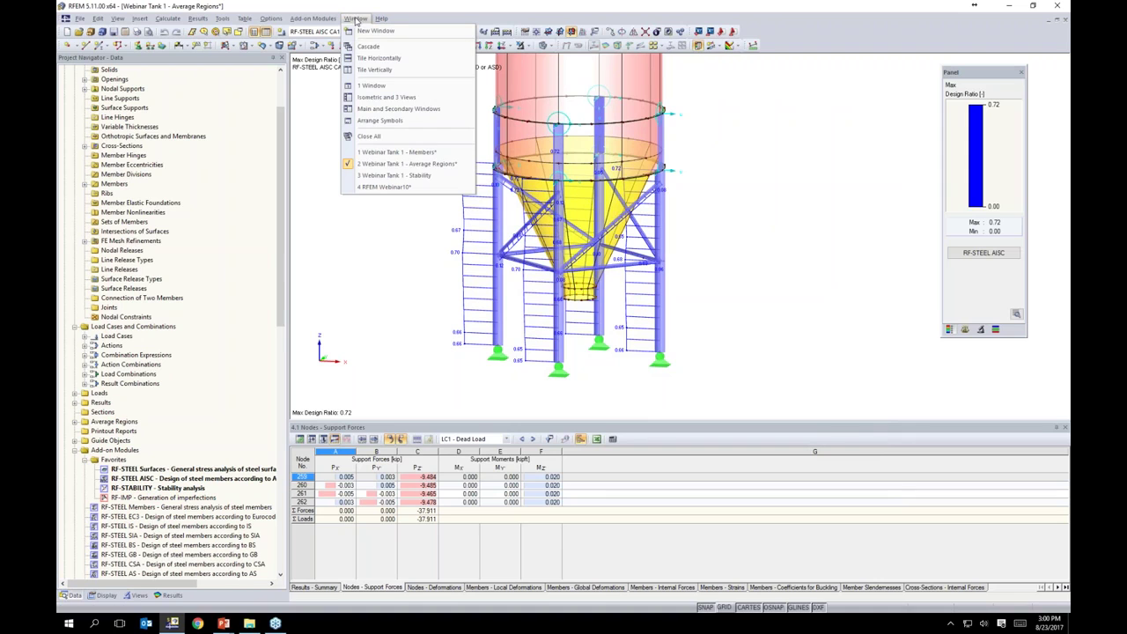
left_click(385, 176)
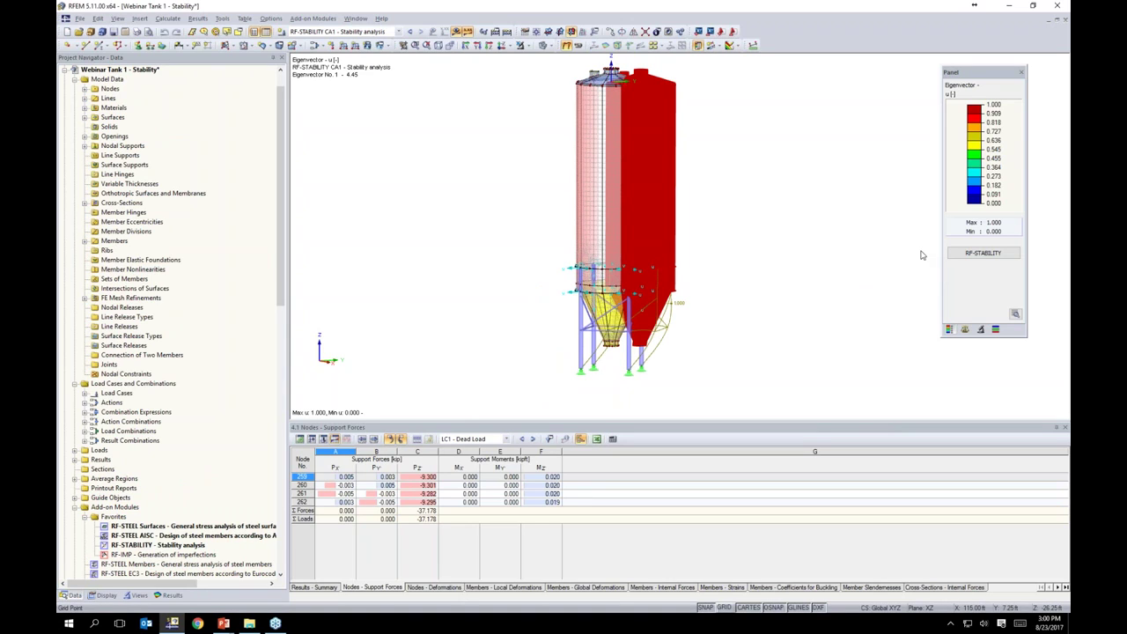
left_click(982, 253)
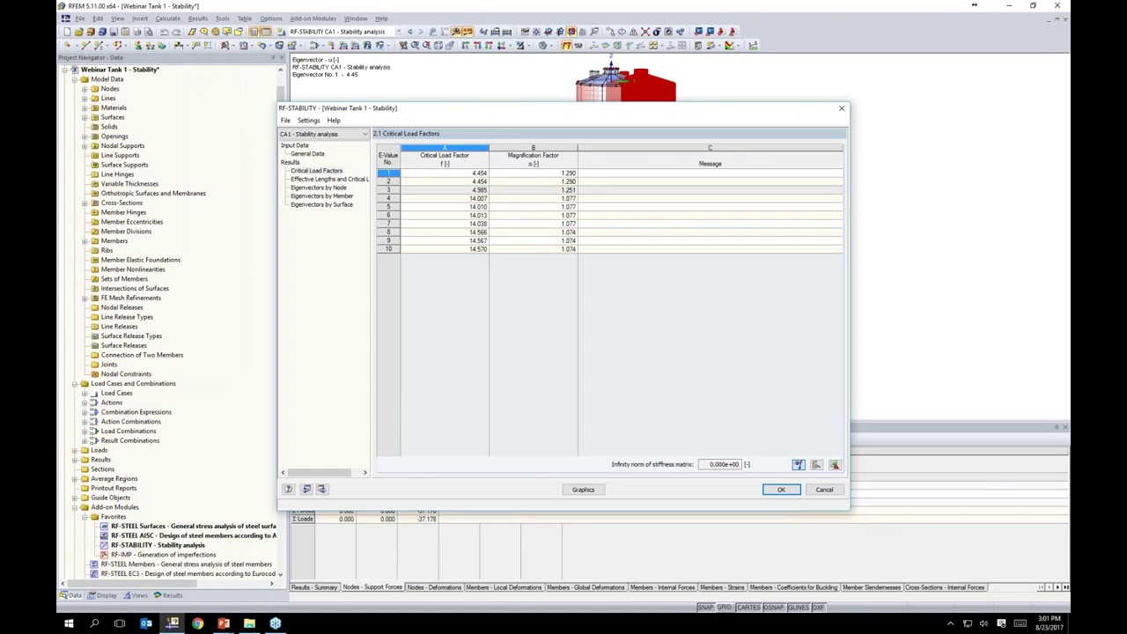
- Review the effective lengths and critical loads and the eigenvectors by node and member, ending at the critical load factors
left_click(346, 181)
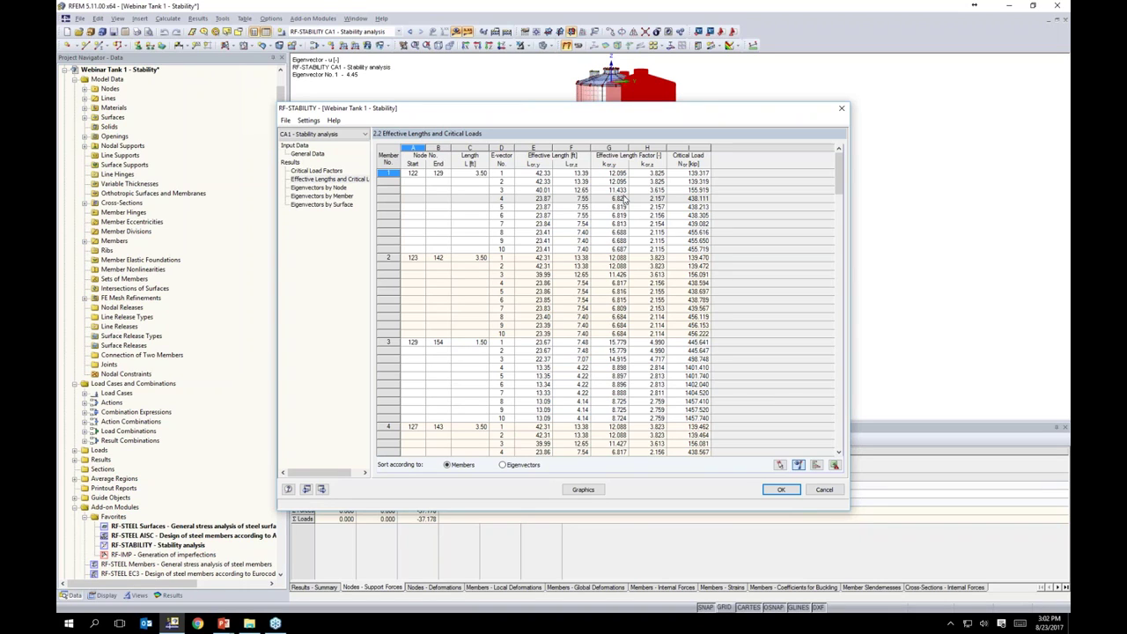
left_click(692, 225)
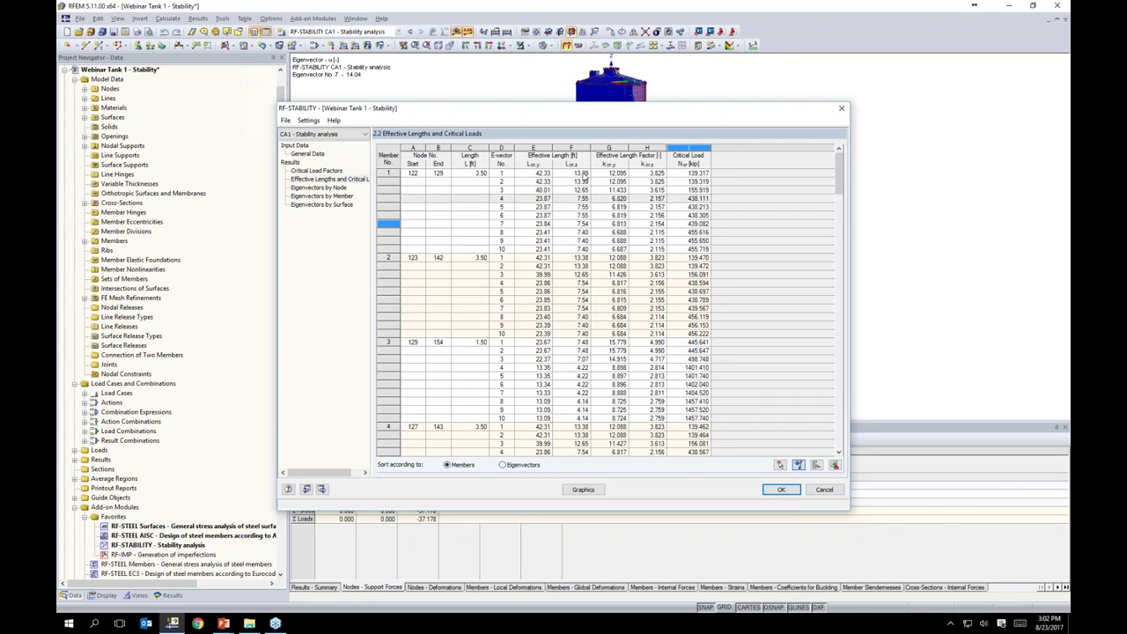
left_click_drag(575, 107, 616, 104)
left_click(718, 350)
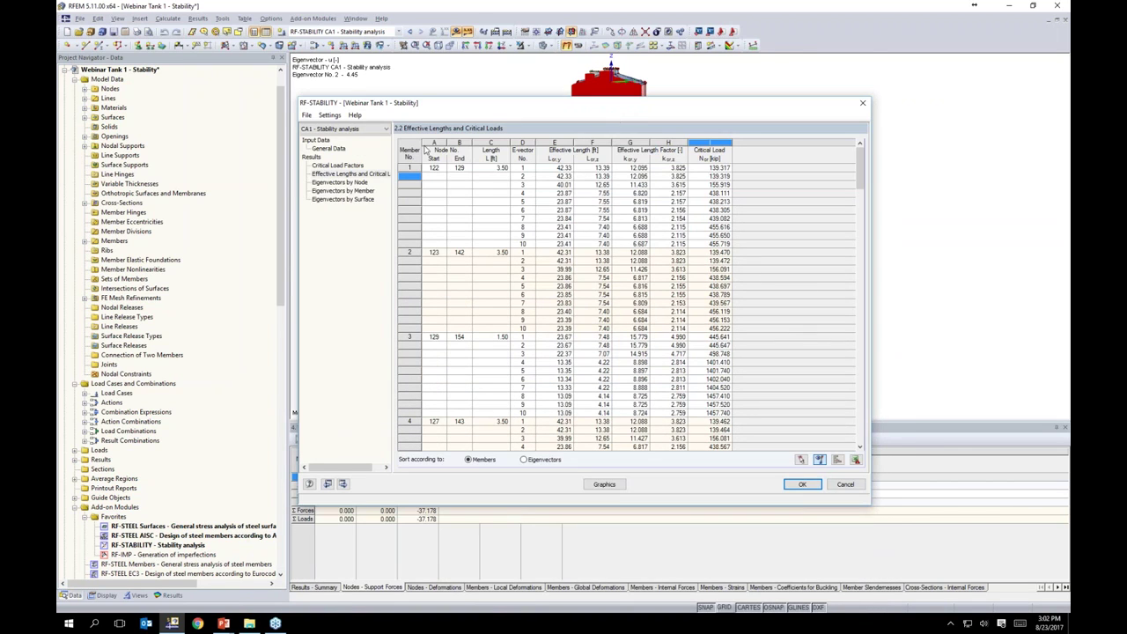
left_click(341, 183)
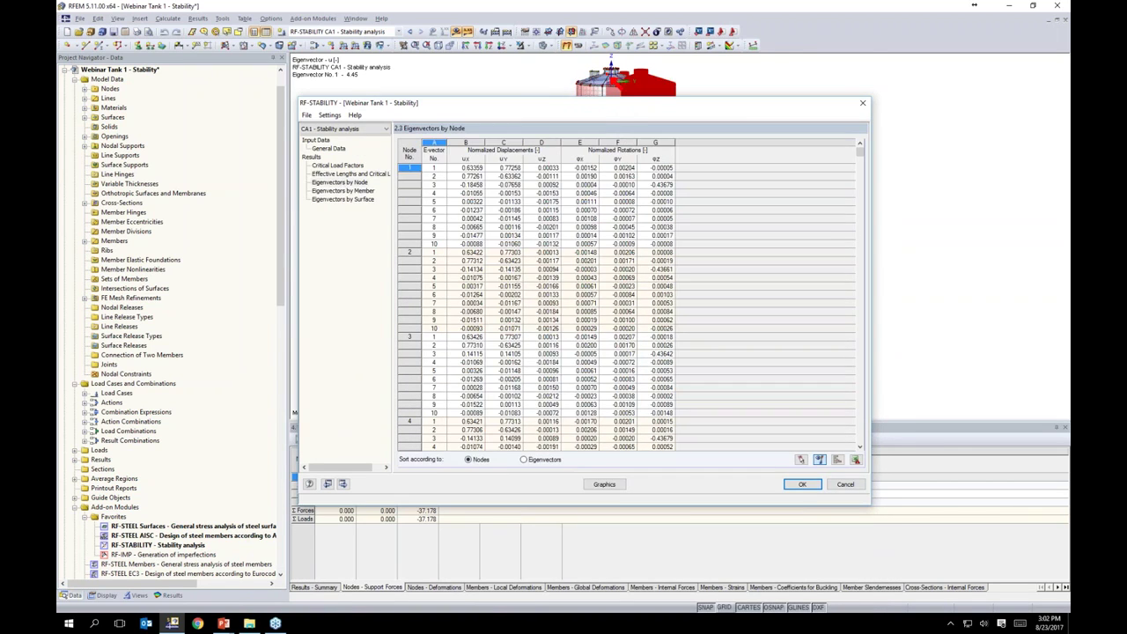
left_click(342, 191)
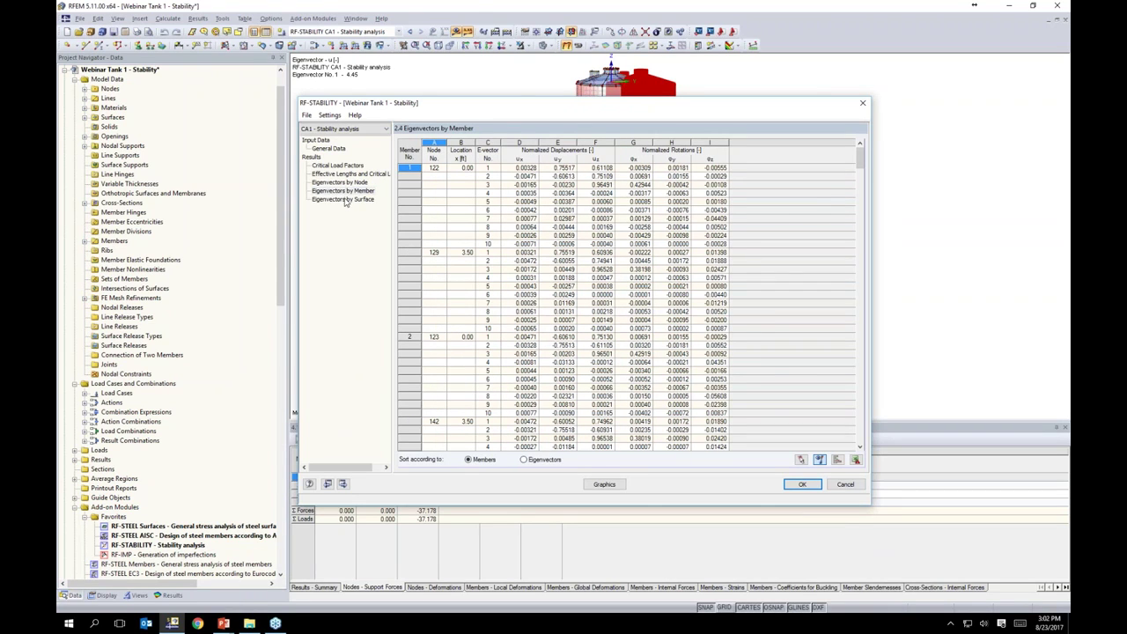
left_click(337, 164)
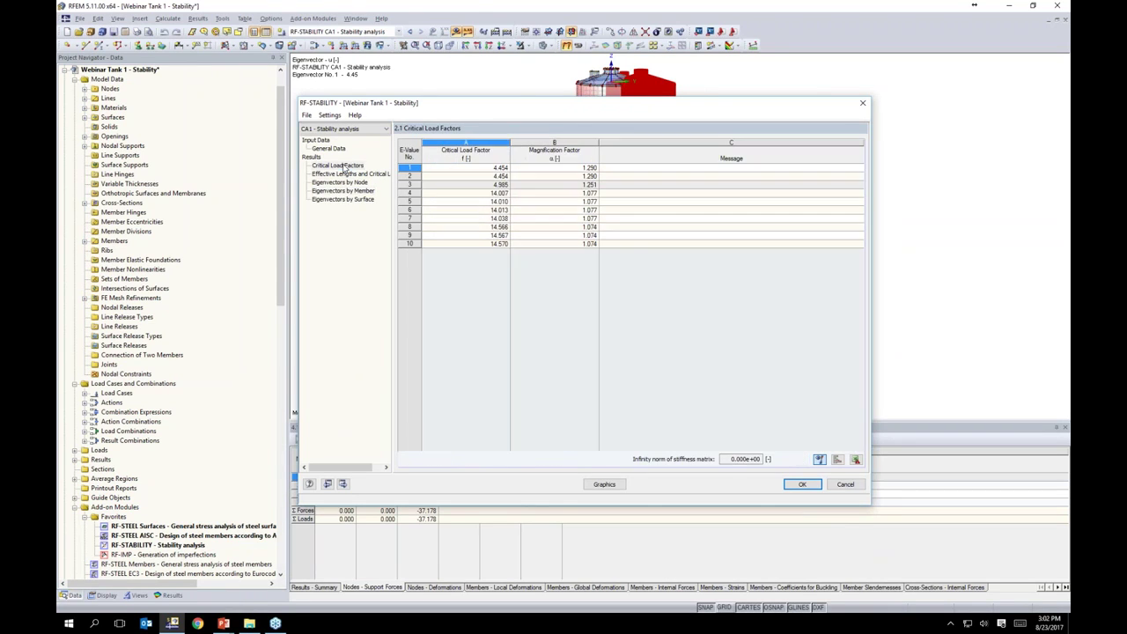
- Show the buckling shapes graphically and inspect eigenvectors 1 and 2 around the tank and its supporting columns
left_click(604, 484)
middle_click_drag(783, 264, 830, 263)
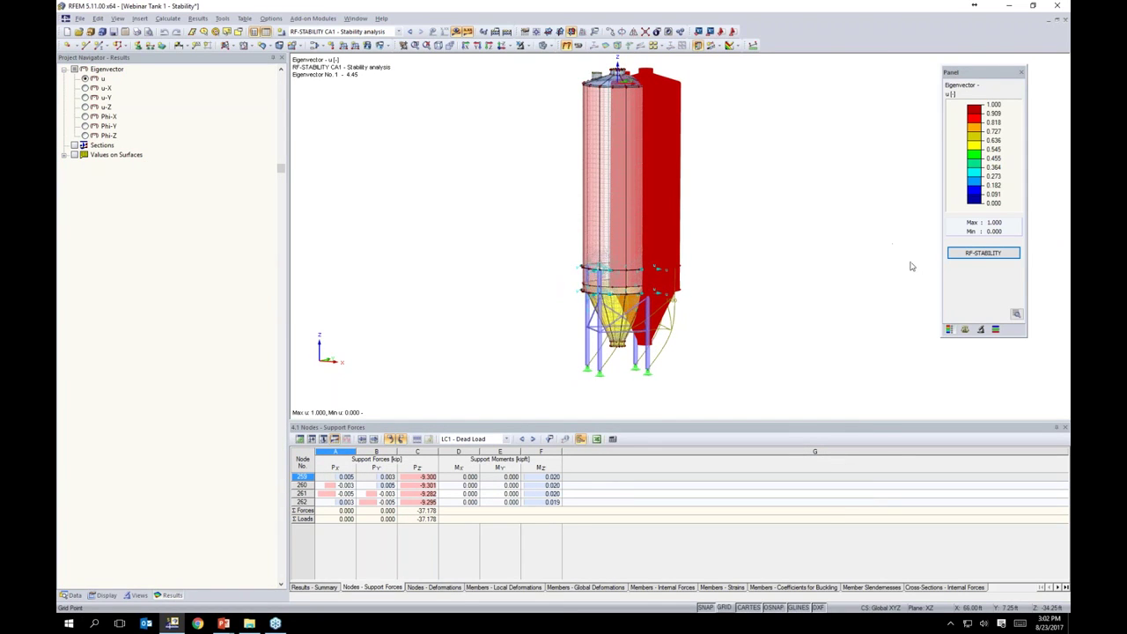
left_click(966, 329)
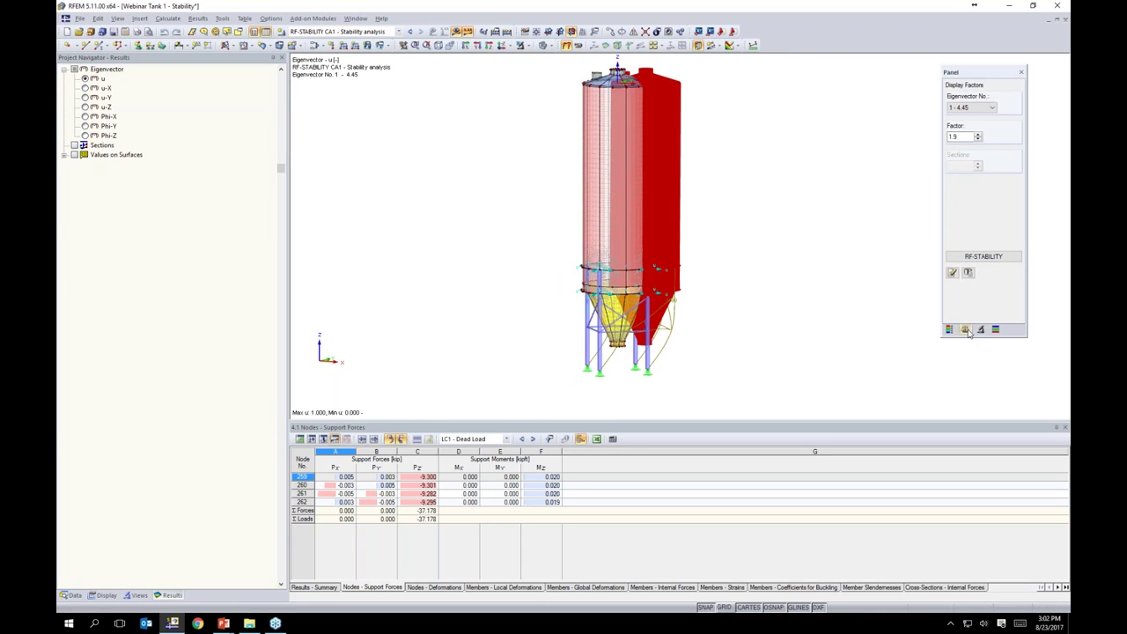
left_click(974, 108)
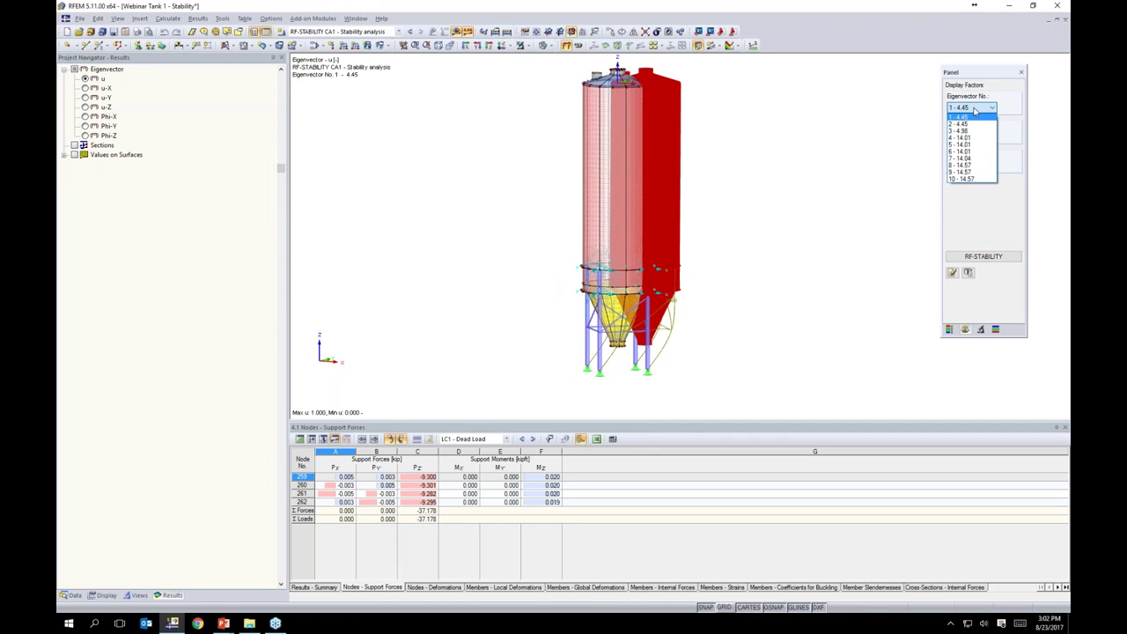
left_click(961, 124)
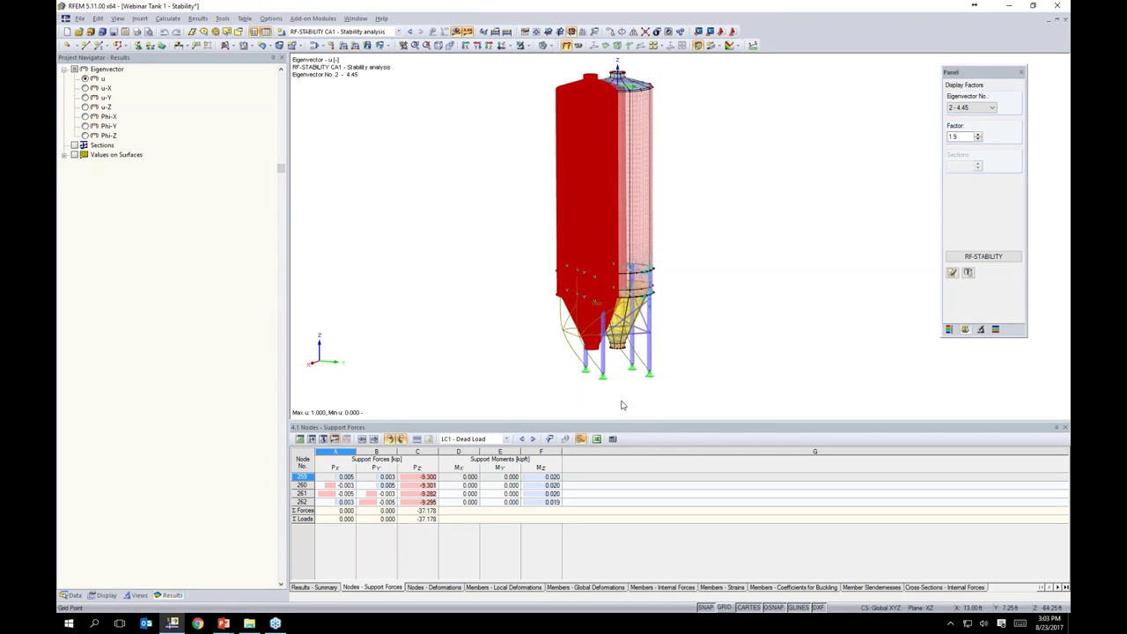
scroll(673, 361, "up", 3)
middle_click_drag(656, 301, 694, 327)
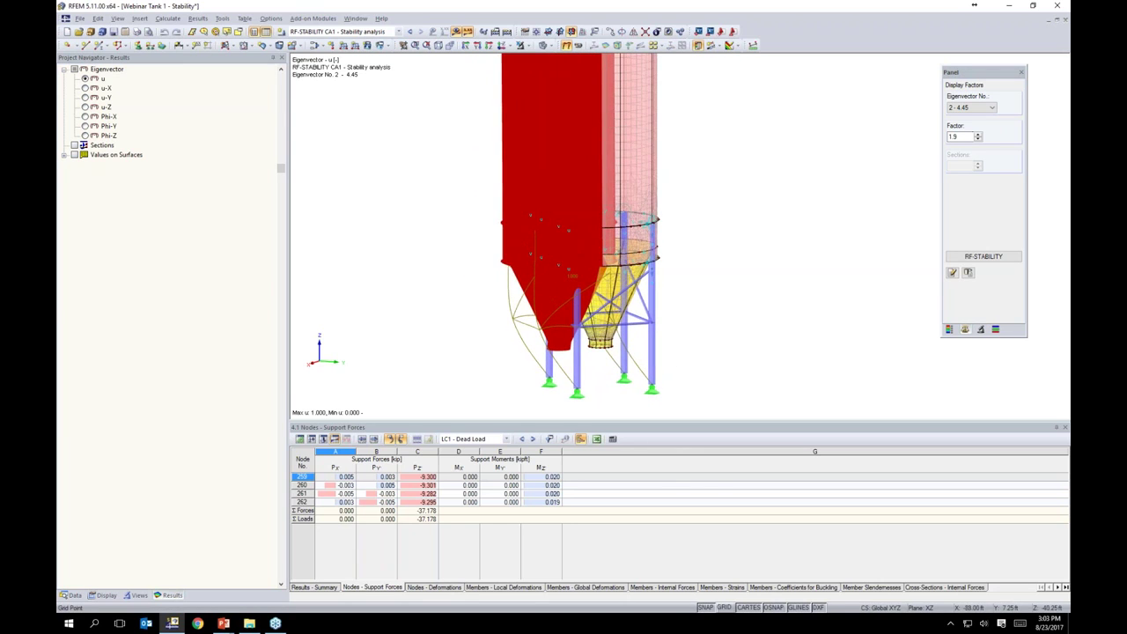
- Display eigenvector 3 and inspect the buckling shape of the tank and columns from different angles
left_click(969, 107)
left_click(969, 127)
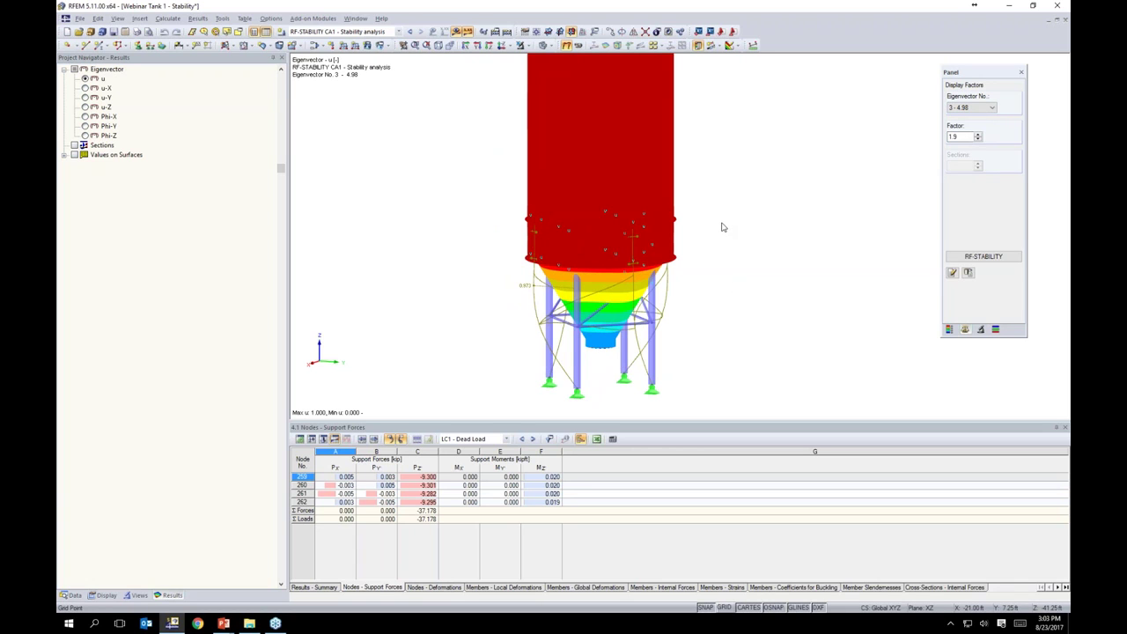
scroll(740, 232, "down", 1)
middle_click_drag(754, 245, 738, 280, "ctrl")
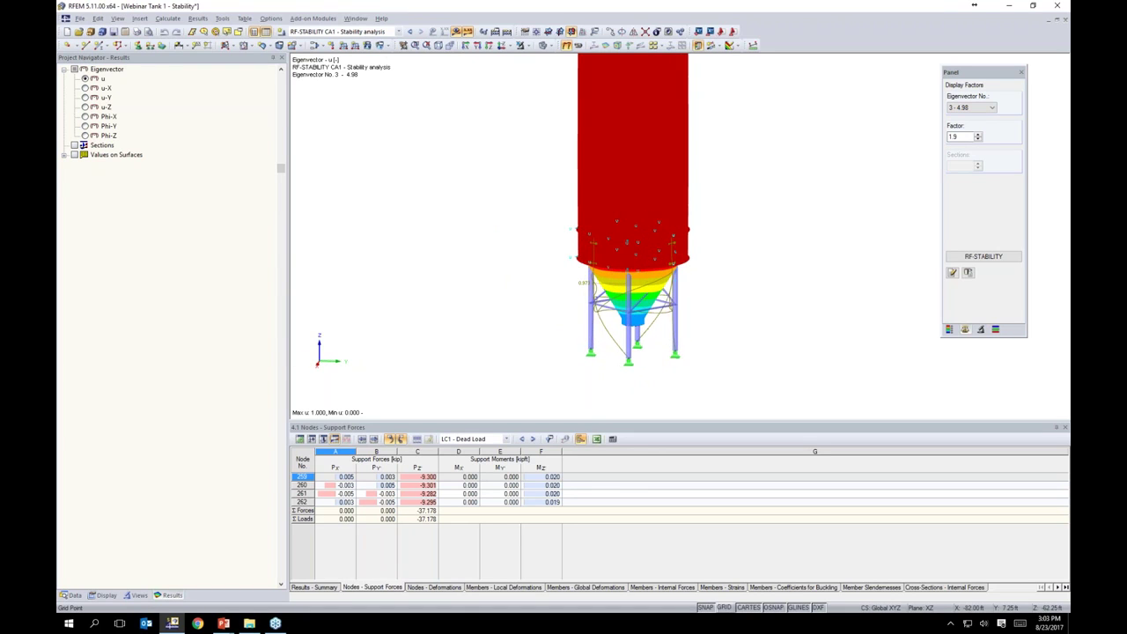
- Display eigenvectors 4 and 6, inspecting local buckling of the tank shell where the columns connect
left_click(969, 108)
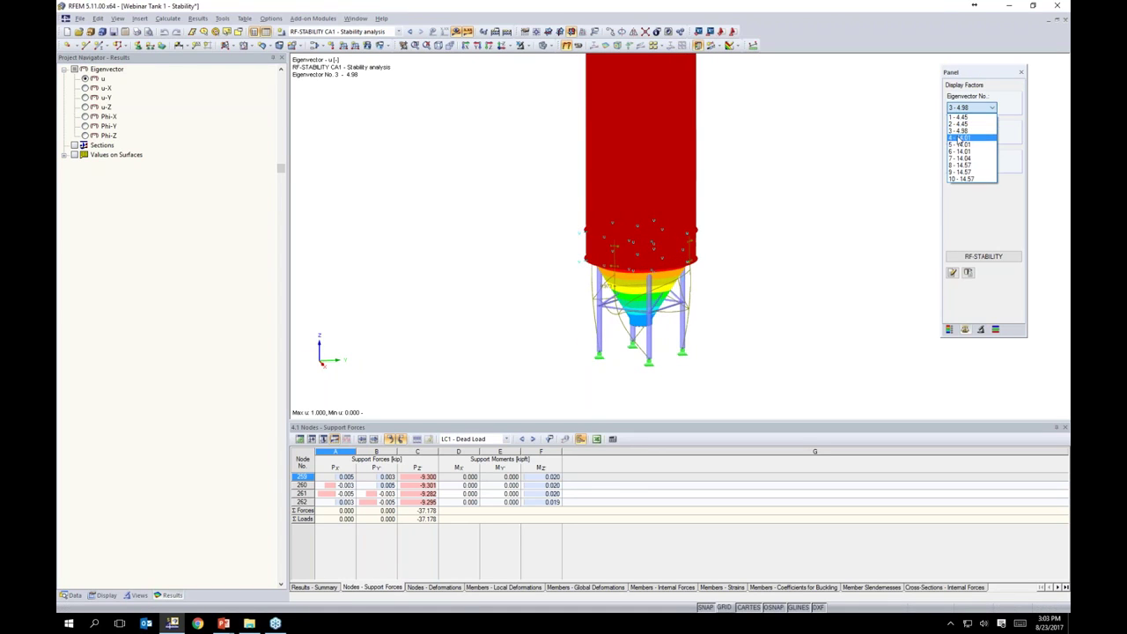
left_click(960, 138)
middle_click_drag(669, 262, 546, 257, "ctrl")
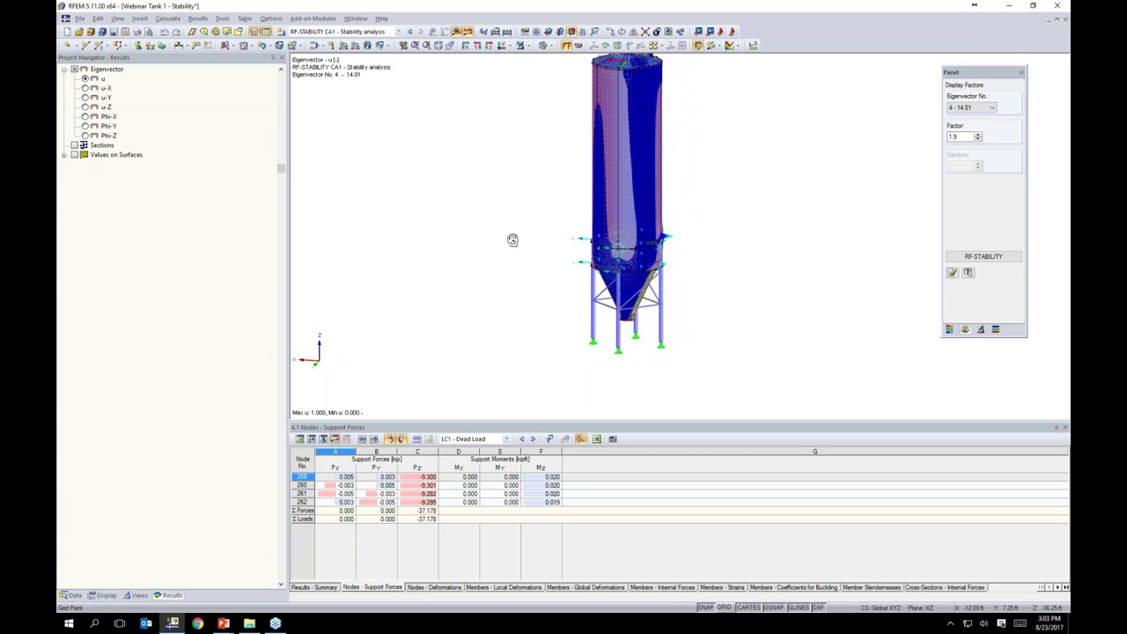
scroll(655, 243, "up", 5)
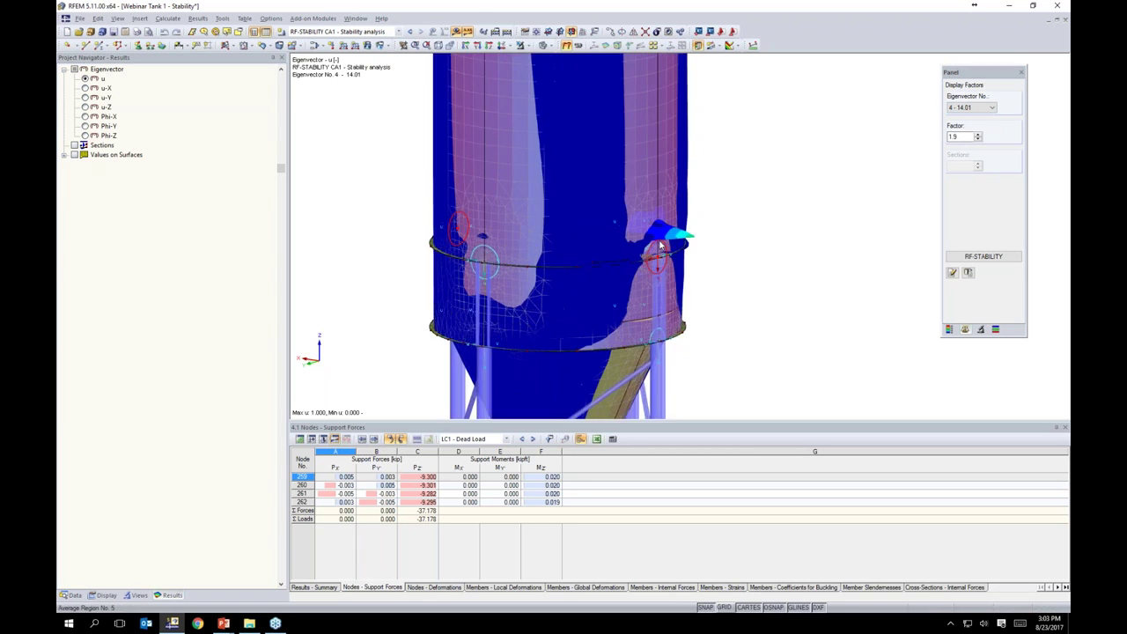
middle_click_drag(671, 252, 568, 251, "ctrl")
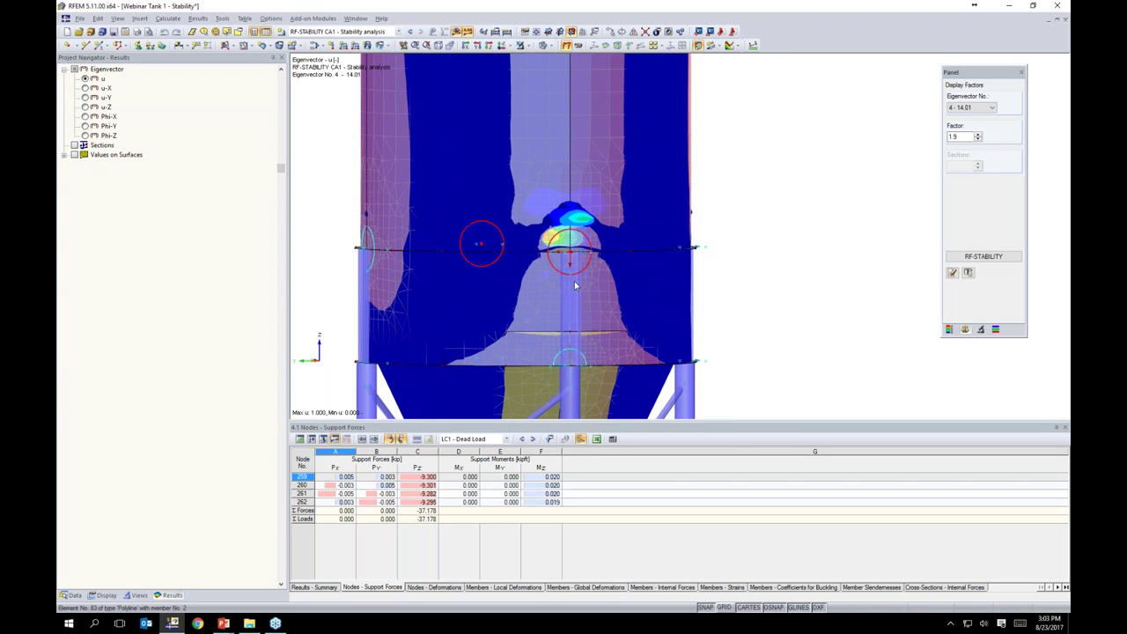
left_click(971, 107)
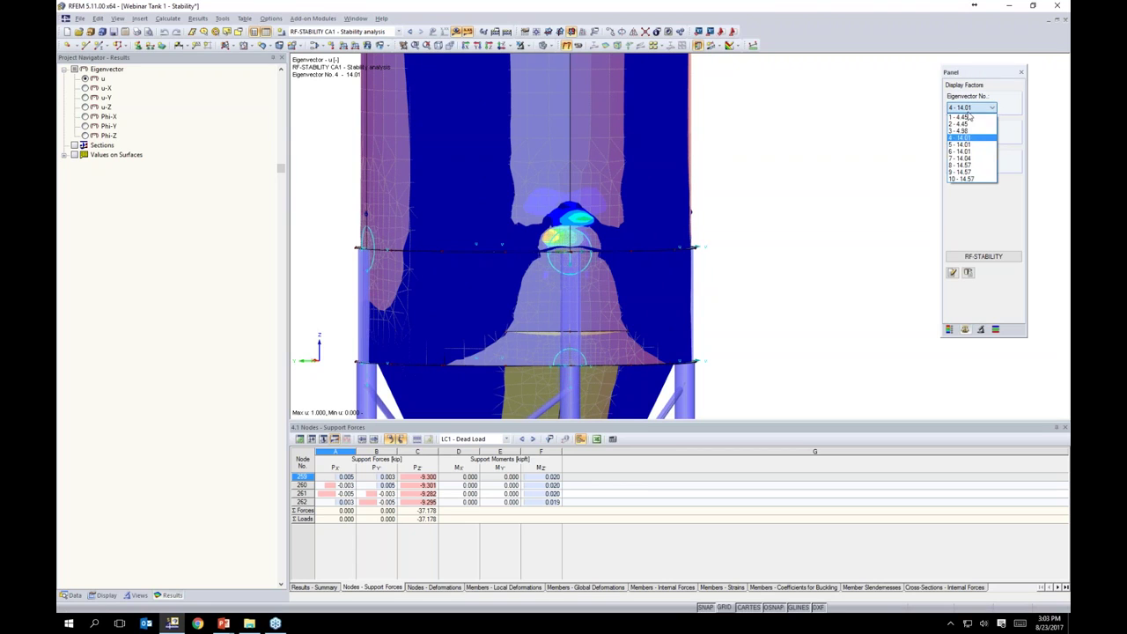
left_click(969, 156)
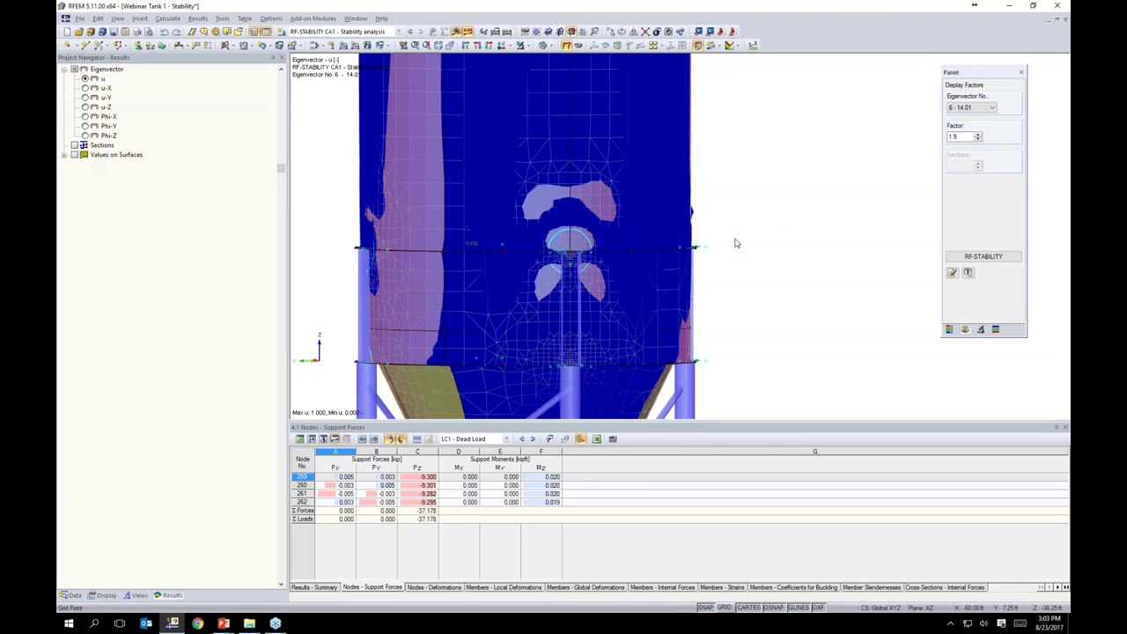
- Inspect eigenvector 6's local shell buckling at the column connection from several angles and show the colour scale for displacement u
scroll(735, 242, "down", 3)
middle_click_drag(616, 248, 339, 248, "ctrl")
middle_click_drag(652, 245, 600, 242, "ctrl")
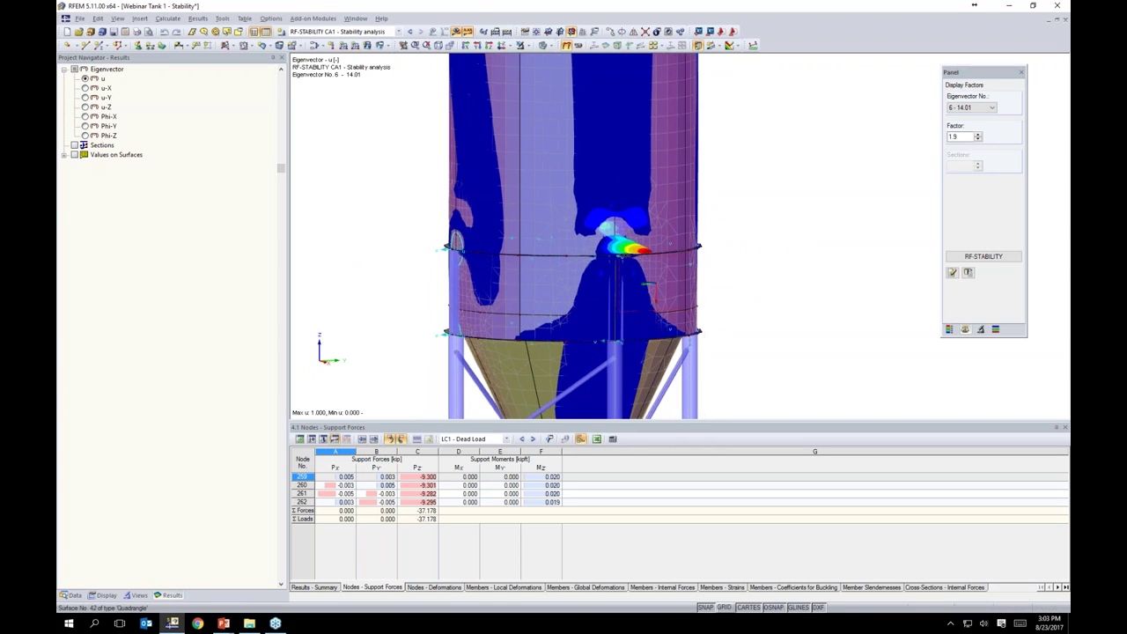
scroll(599, 236, "up", 2)
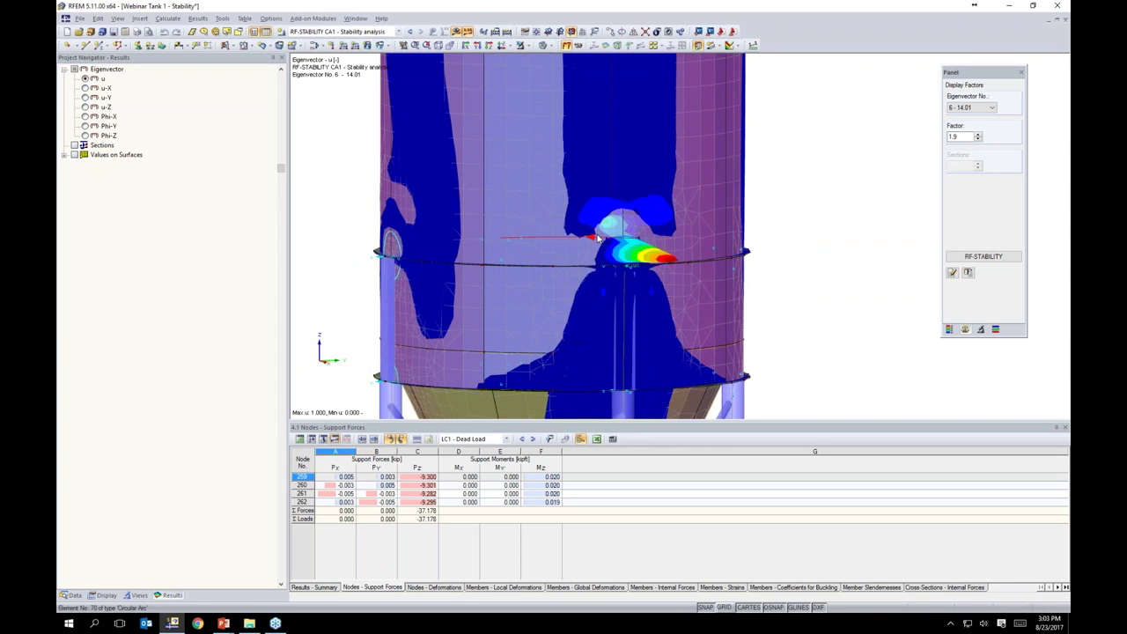
middle_click_drag(837, 281, 566, 229, "ctrl")
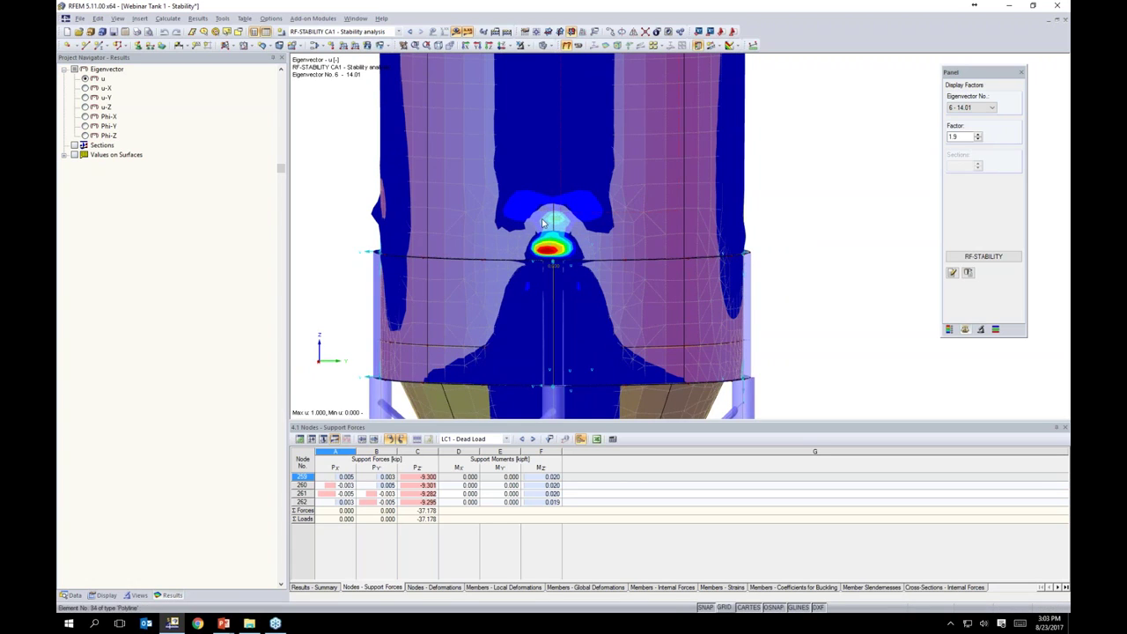
middle_click_drag(819, 272, 938, 299)
left_click(949, 330)
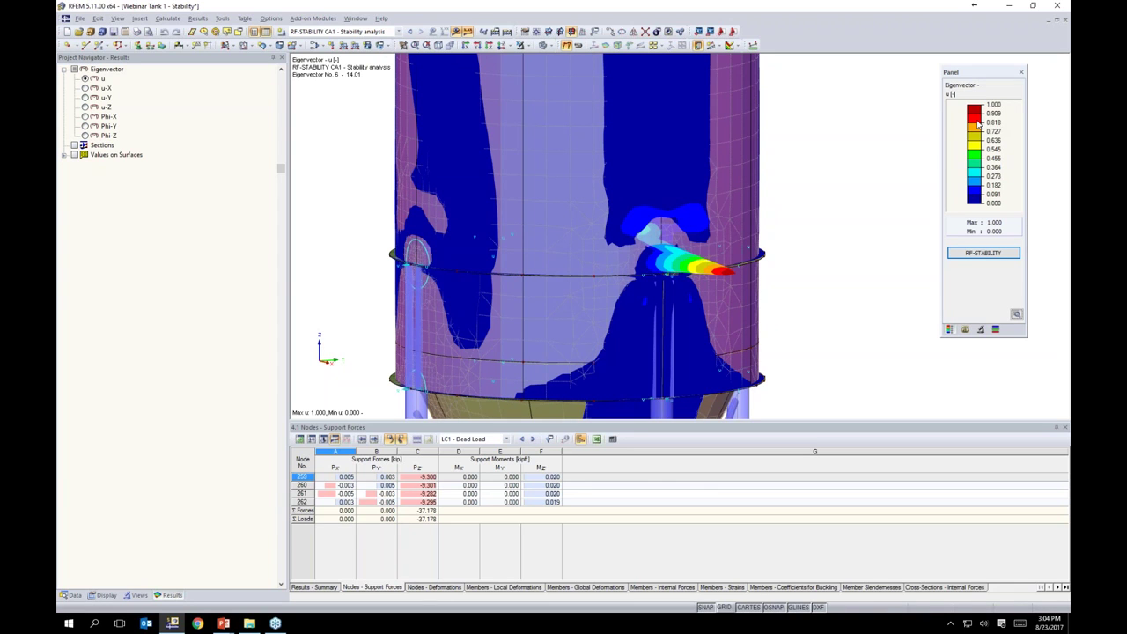
- Reopen the RF-STABILITY results to check the critical load factors, and return to the model
scroll(794, 239, "down", 3)
middle_click_drag(799, 227, 695, 201)
left_click(982, 253)
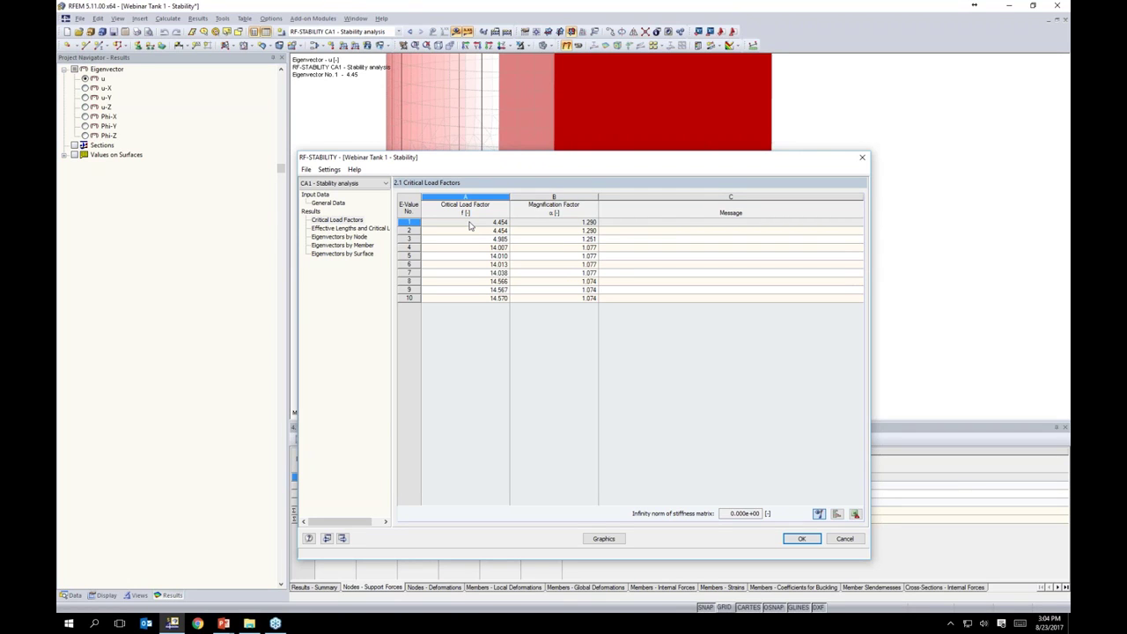
left_click(802, 540)
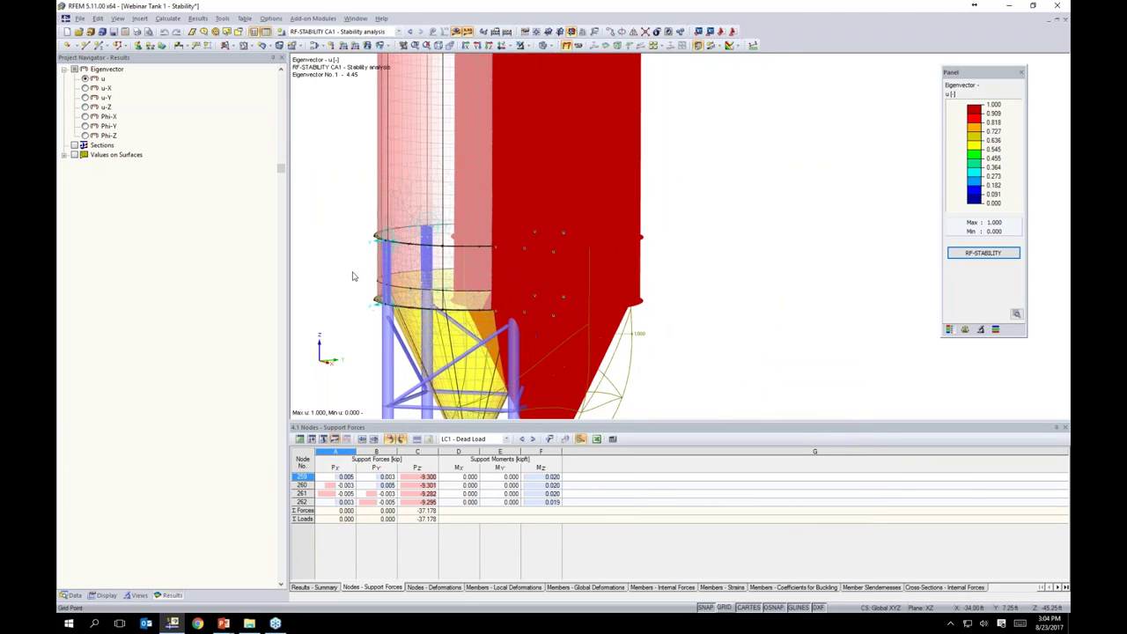
- Open RF-IMP and choose a pre-deformed initial model based on buckling mode 6 from the RF-STABILITY case CA1 - Stability analysis
left_click(72, 595)
scroll(136, 476, "down", 3)
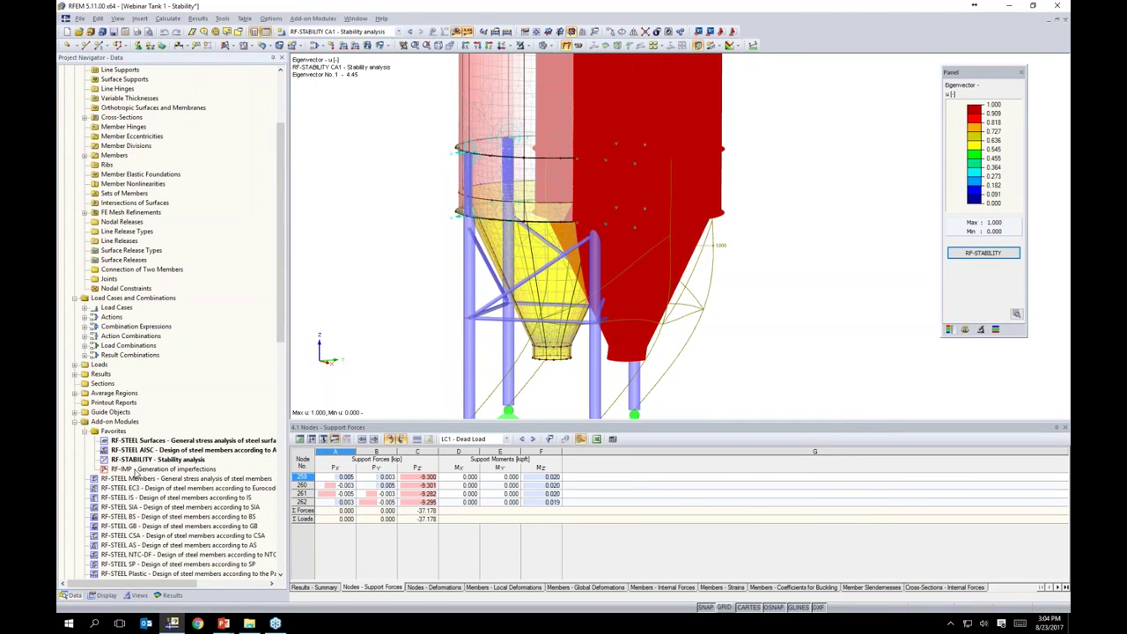
double_click(136, 471)
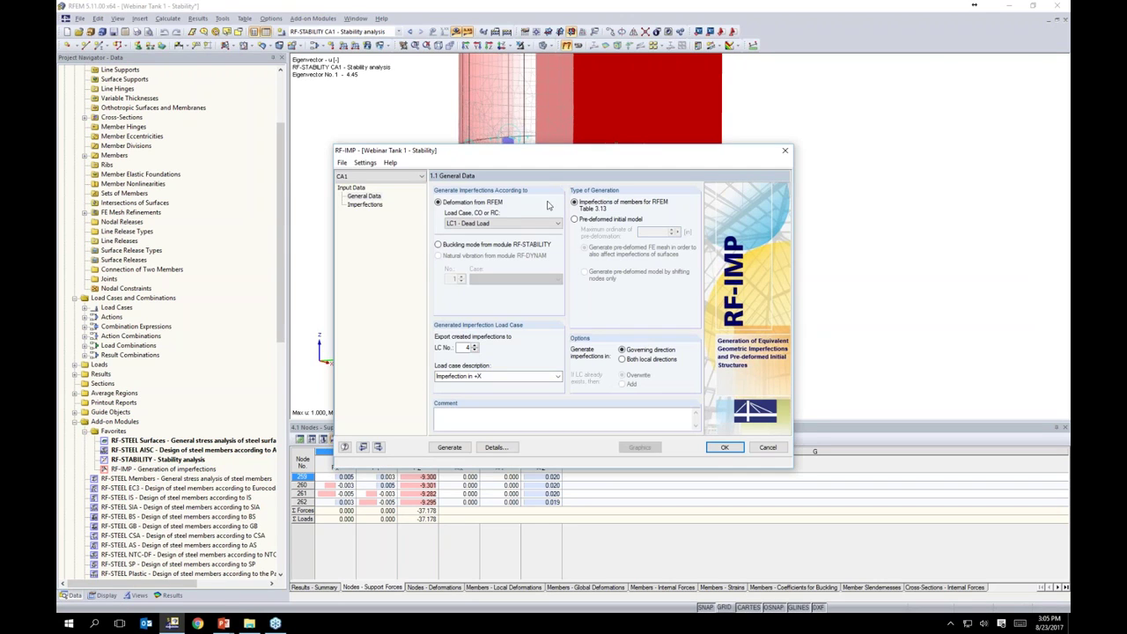
left_click_drag(555, 162, 610, 156)
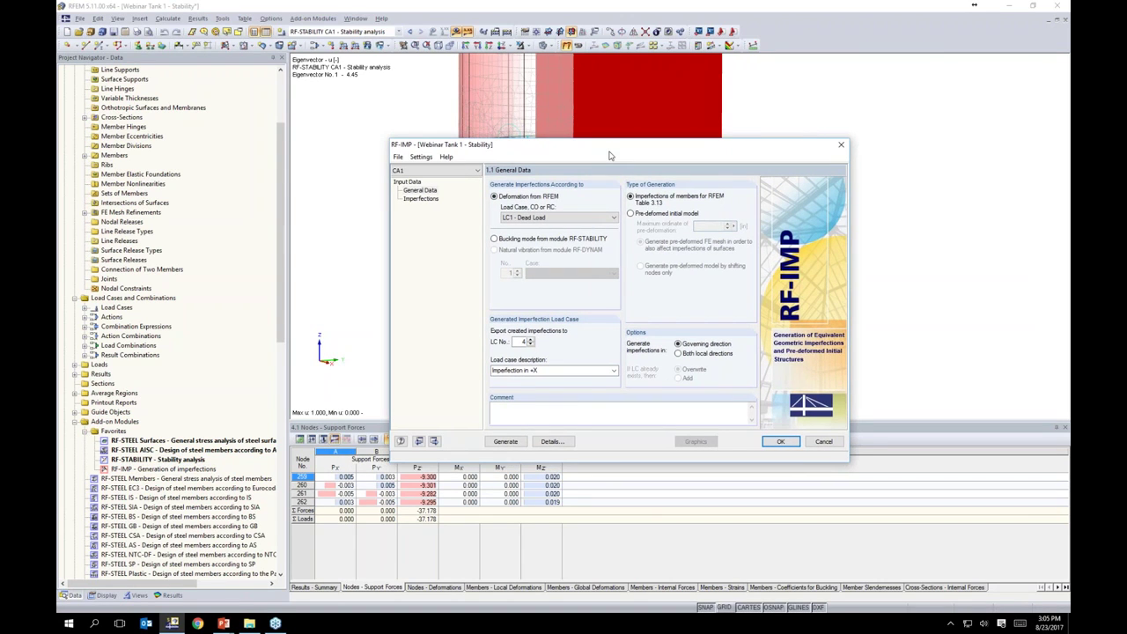
left_click(495, 241)
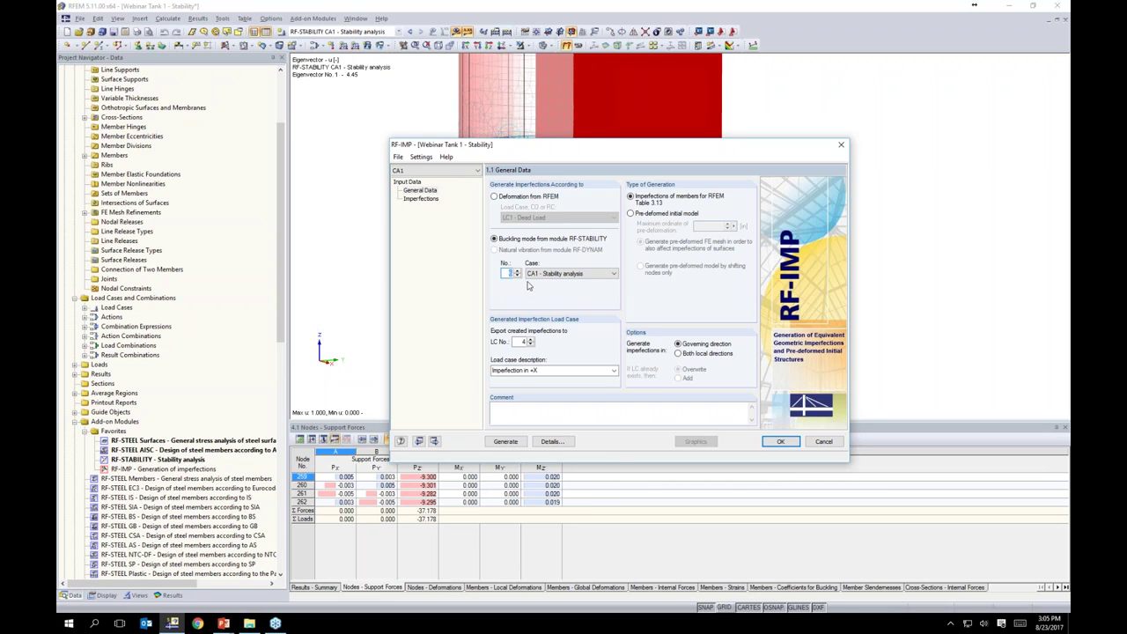
left_click(630, 215)
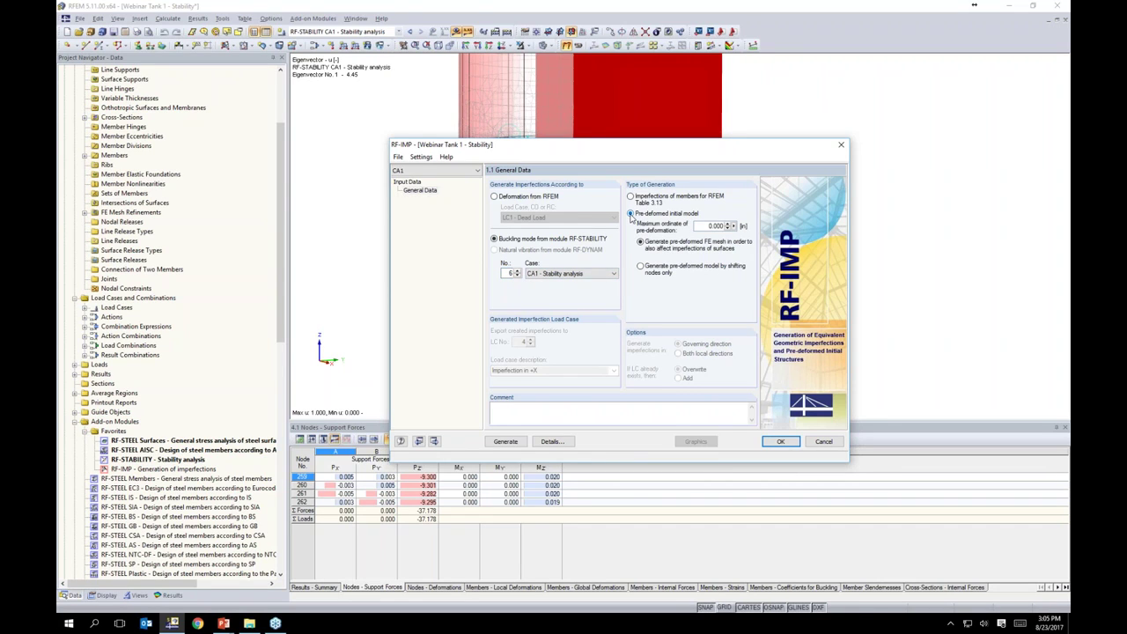
left_click_drag(675, 155, 608, 146)
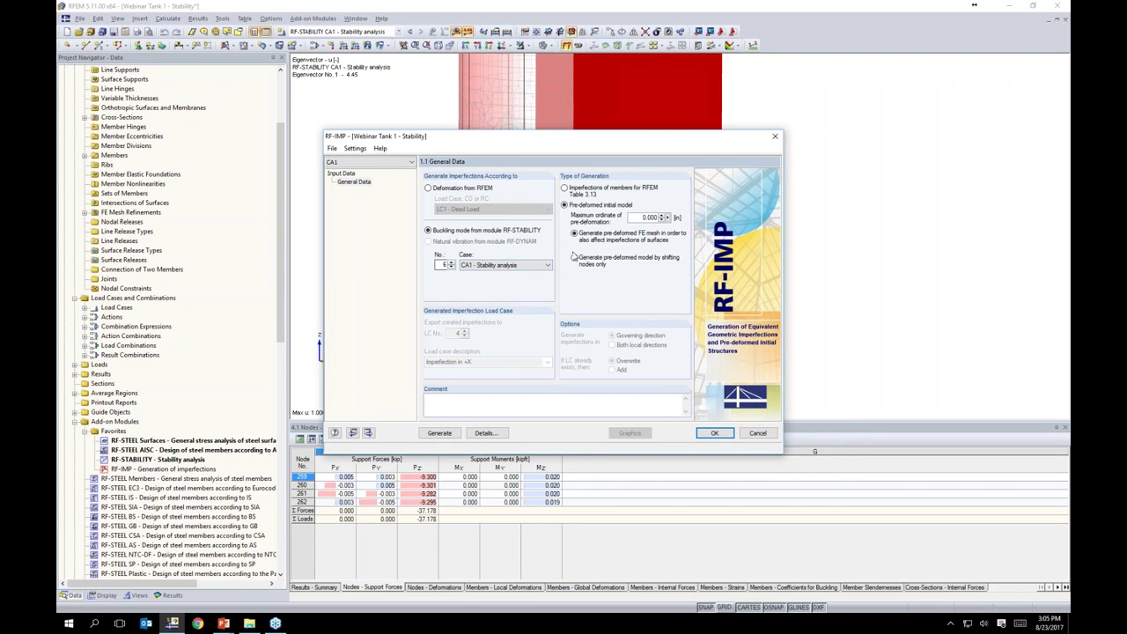
- Set the maximum pre-deformation ordinate to 0.2 in, generate the pre-deformed initial model and review its surface and member pre-deformations
double_click(649, 217)
type("0.2")
left_click(439, 433)
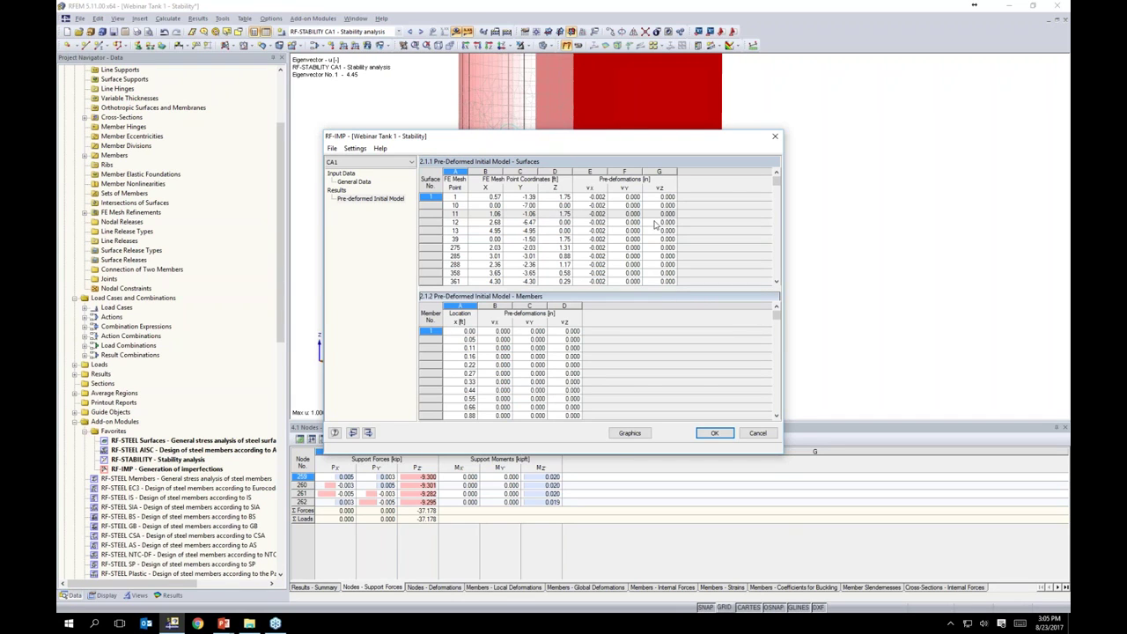
left_click_drag(776, 180, 777, 205)
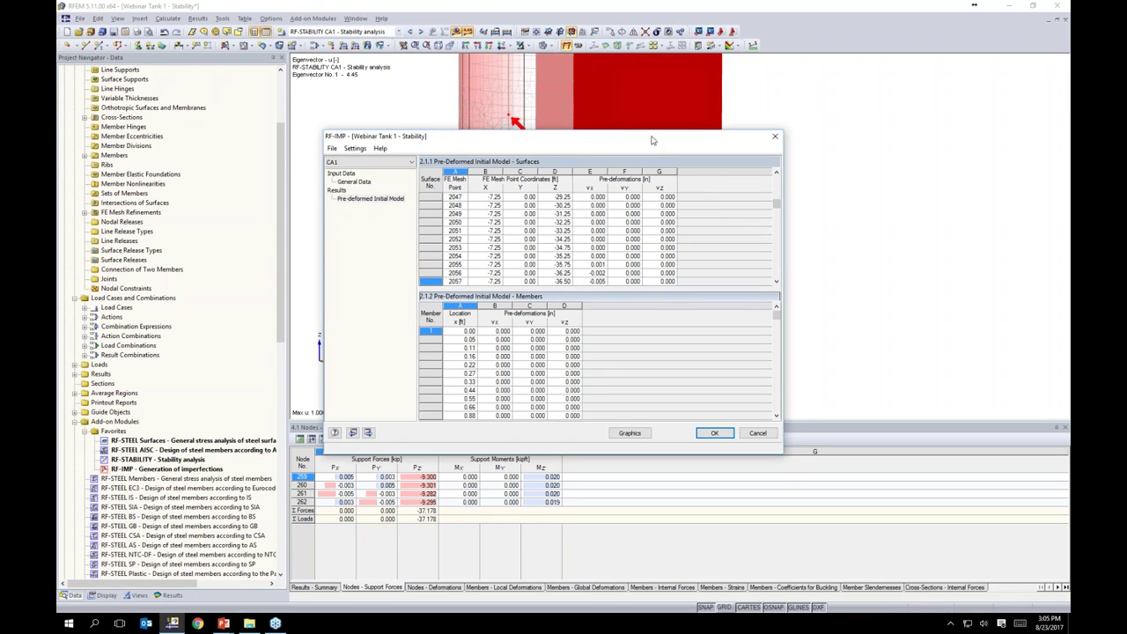
left_click_drag(658, 138, 666, 167)
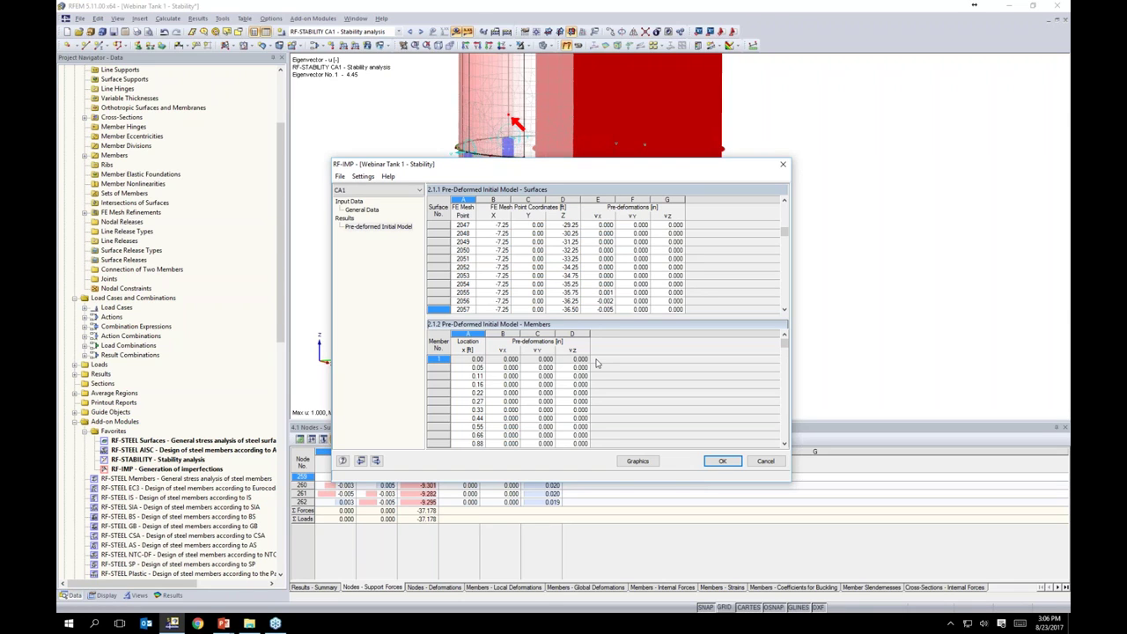
key("alt+Tab")
left_click(441, 301)
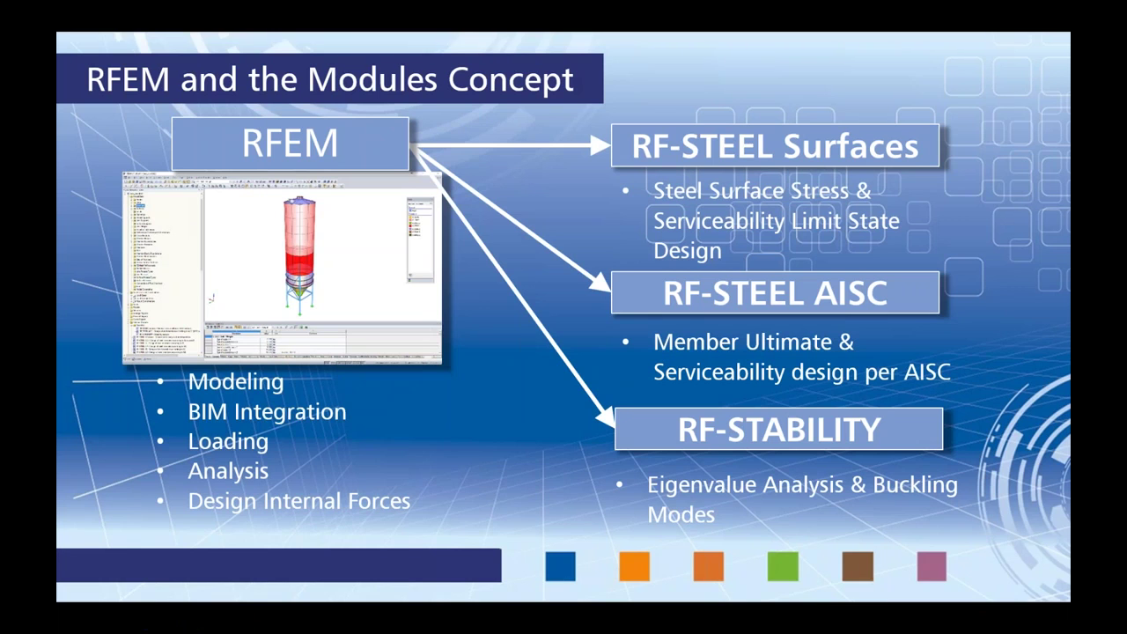
key("Right")
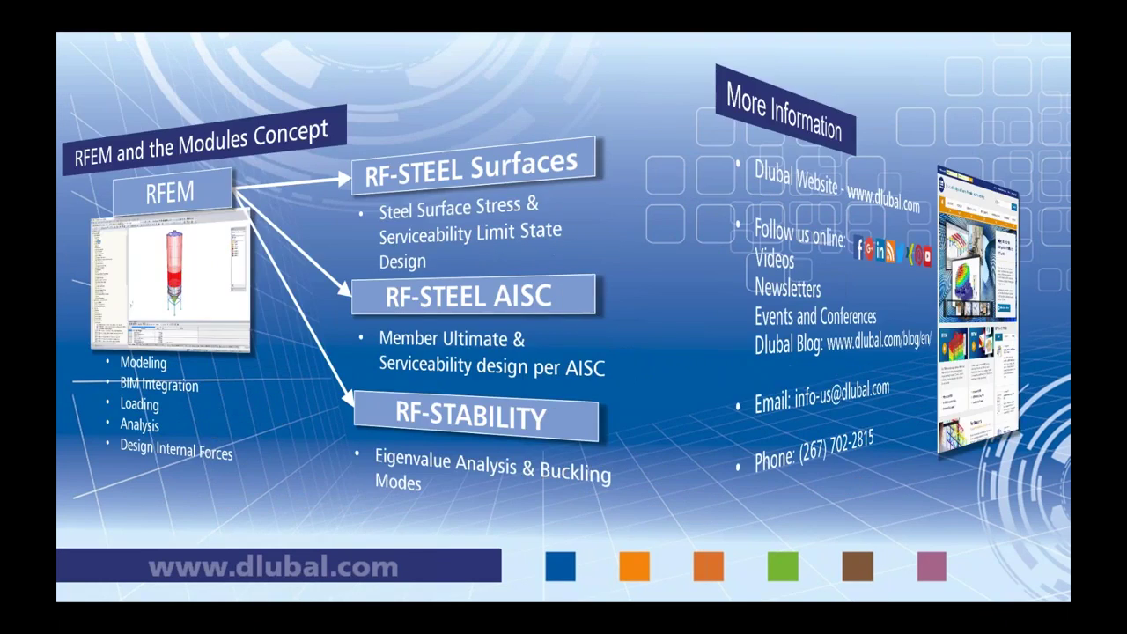